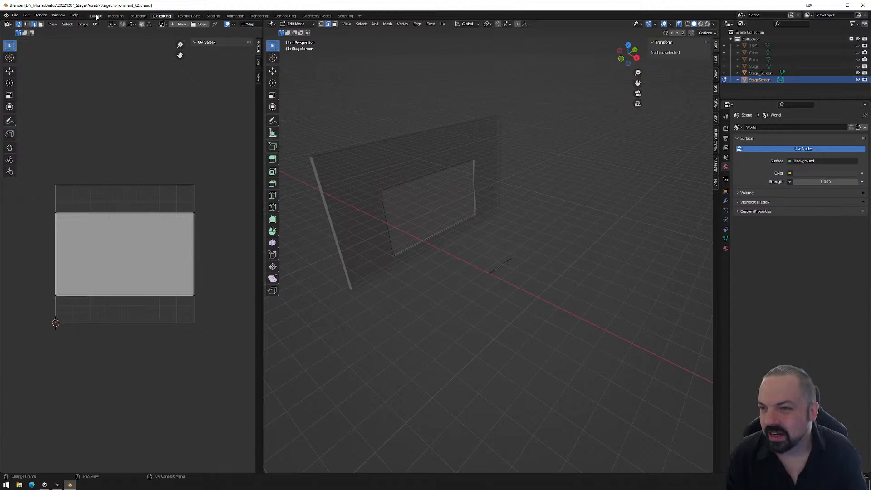
- Switch from UV editing to the Layout workspace, leaving the StageScreen mesh in object mode
{"action": "left_click", "coordinate": [95, 16]}
{"action": "middle_click_drag", "start_coordinate": [428, 212], "coordinate": [462, 214]}
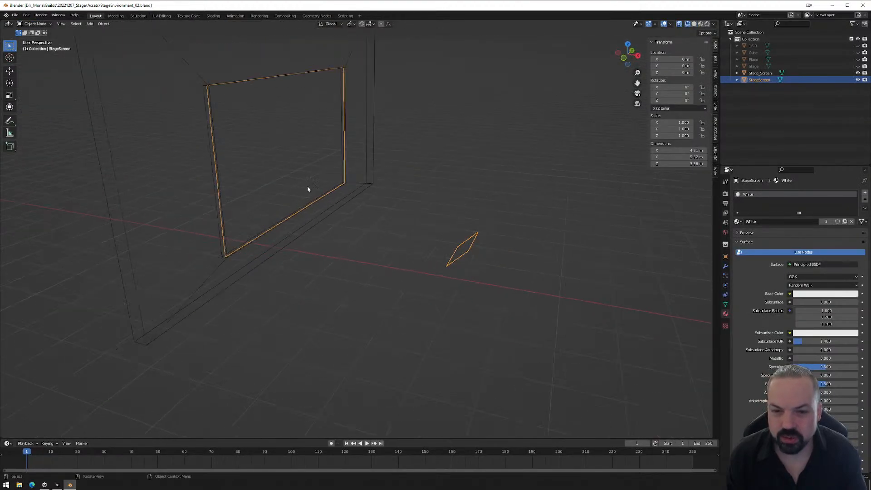
- Switch to Unity and delete CanvasPrefab (2), the parent of the cube, sphere and torus canvases, from the Artifacts scene
{"action": "left_click", "coordinate": [57, 485]}
{"action": "mouse_move", "coordinate": [330, 292]}
{"action": "middle_mouse_down"}
{"action": "mouse_move", "coordinate": [352, 295]}
{"action": "mouse_move", "coordinate": [344, 283]}
{"action": "middle_mouse_up"}
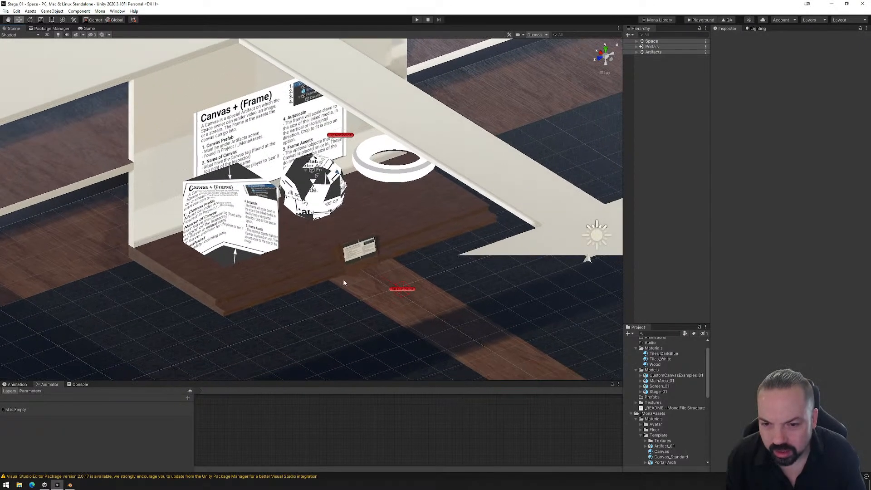
{"action": "left_click_drag", "start_coordinate": [344, 283], "coordinate": [336, 188], "text": "alt"}
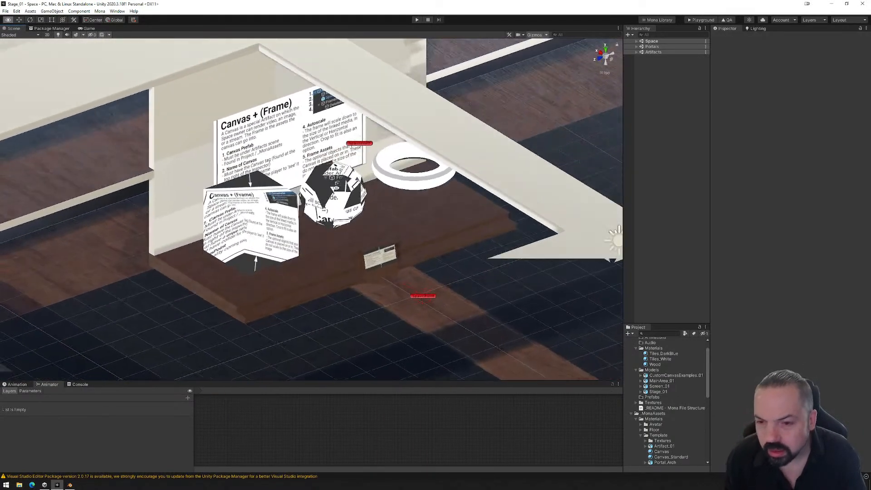
{"action": "left_click", "coordinate": [336, 188]}
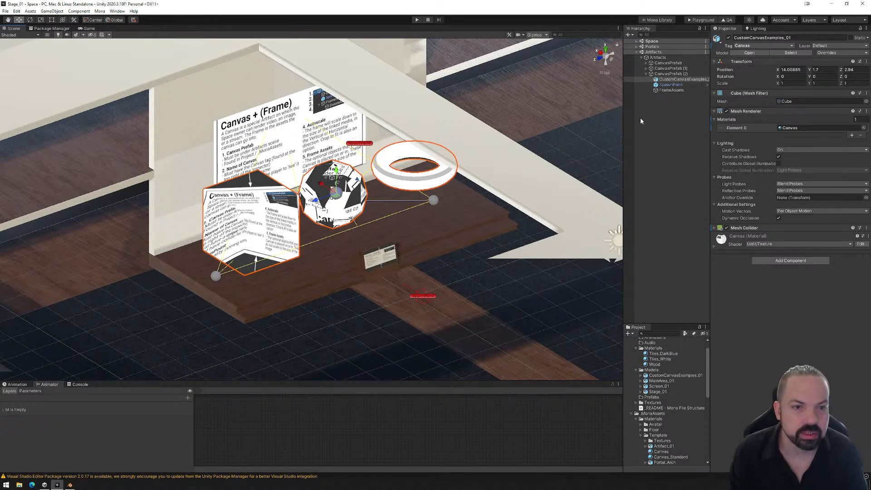
{"action": "left_click", "coordinate": [670, 74]}
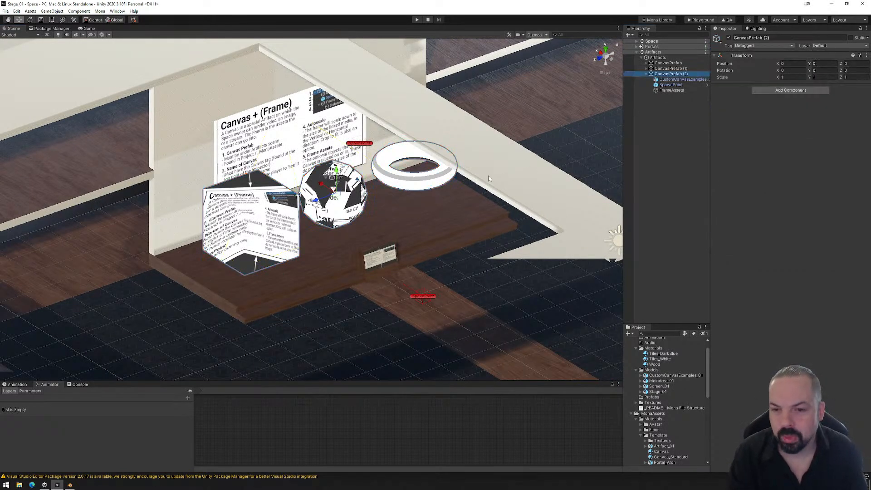
{"action": "key", "text": "Delete"}
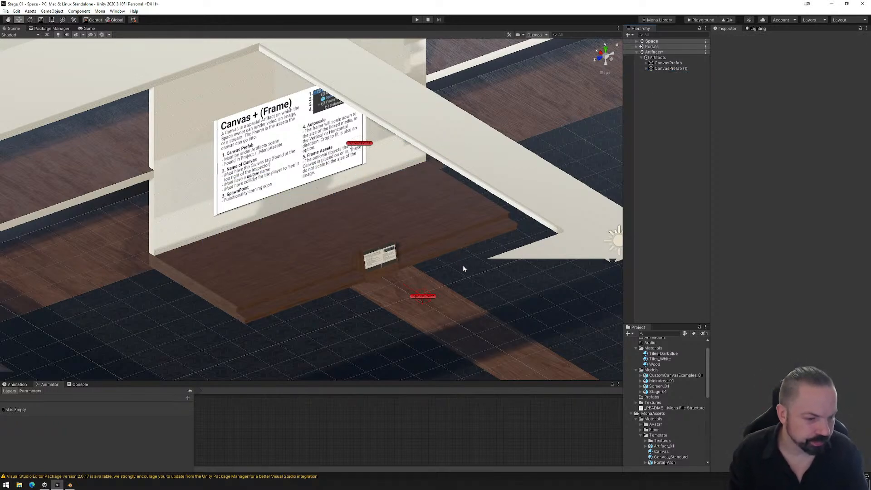
- Examine the stage and the surrounding building, including its roof openings and outer walls, from several angles
{"action": "left_click_drag", "start_coordinate": [463, 265], "coordinate": [521, 229], "text": "alt"}
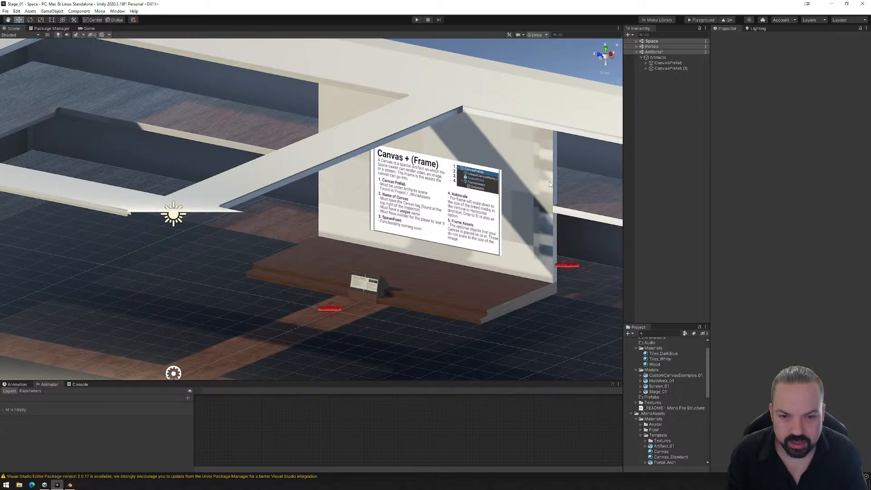
{"action": "scroll", "coordinate": [468, 218], "scroll_direction": "down", "scroll_amount": 3}
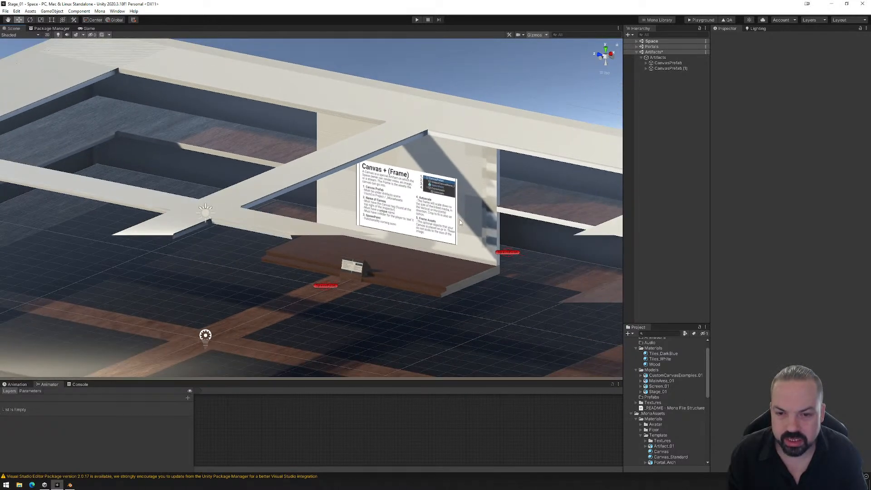
{"action": "left_click_drag", "start_coordinate": [382, 220], "coordinate": [347, 287], "text": "alt"}
{"action": "middle_click_drag", "start_coordinate": [281, 275], "coordinate": [423, 203]}
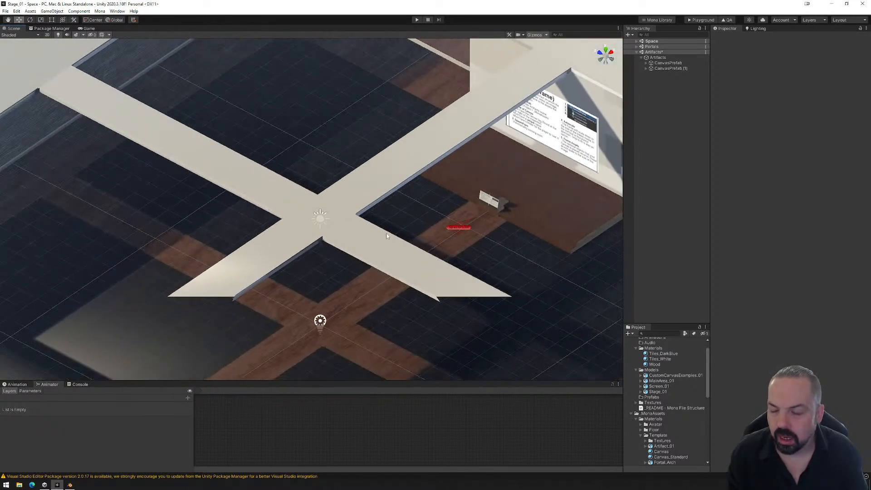
{"action": "left_click_drag", "start_coordinate": [386, 235], "coordinate": [343, 192], "text": "alt"}
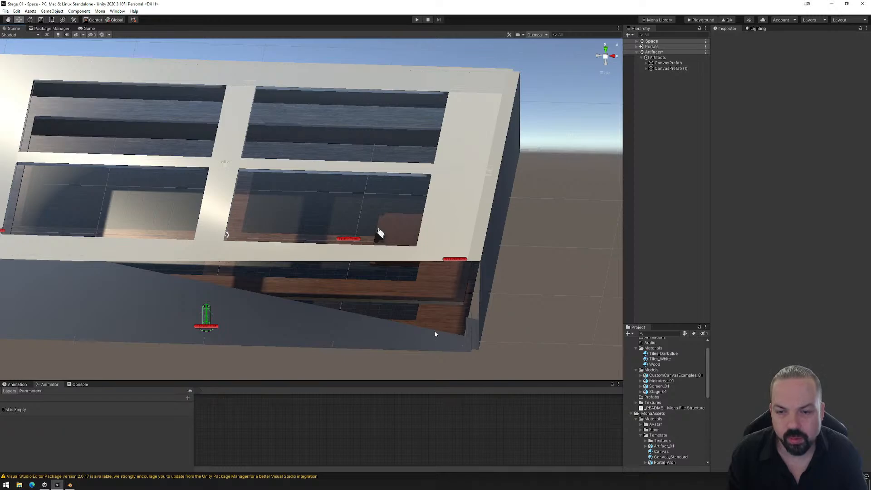
{"action": "left_click_drag", "start_coordinate": [381, 233], "coordinate": [503, 63], "text": "alt"}
{"action": "scroll", "coordinate": [503, 63], "scroll_direction": "down", "scroll_amount": 5}
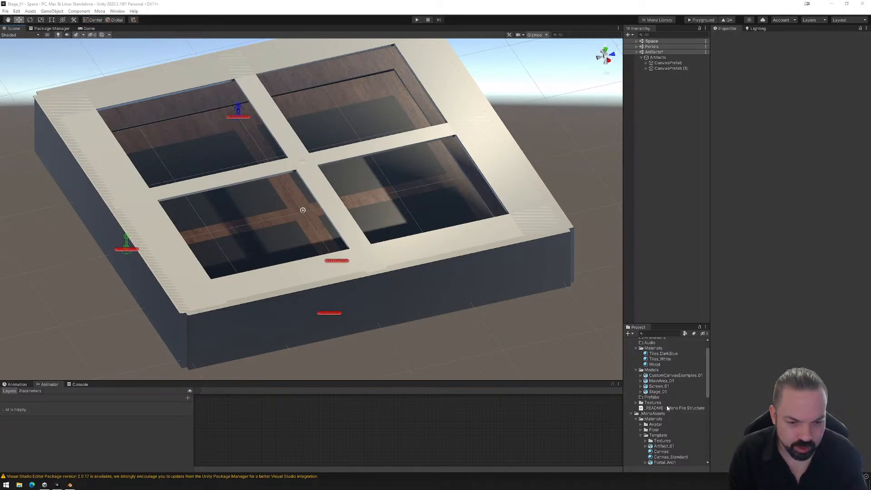
{"action": "left_click_drag", "start_coordinate": [344, 318], "coordinate": [384, 302], "text": "alt"}
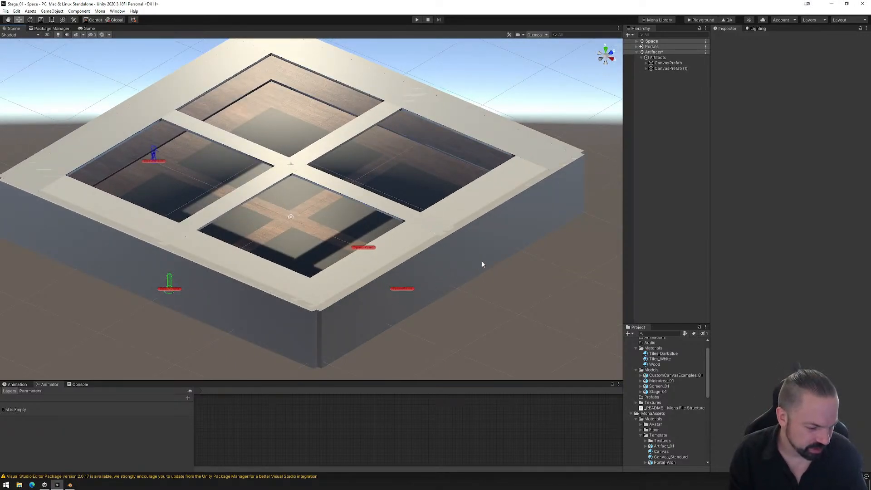
{"action": "left_click_drag", "start_coordinate": [483, 263], "coordinate": [469, 255], "text": "alt"}
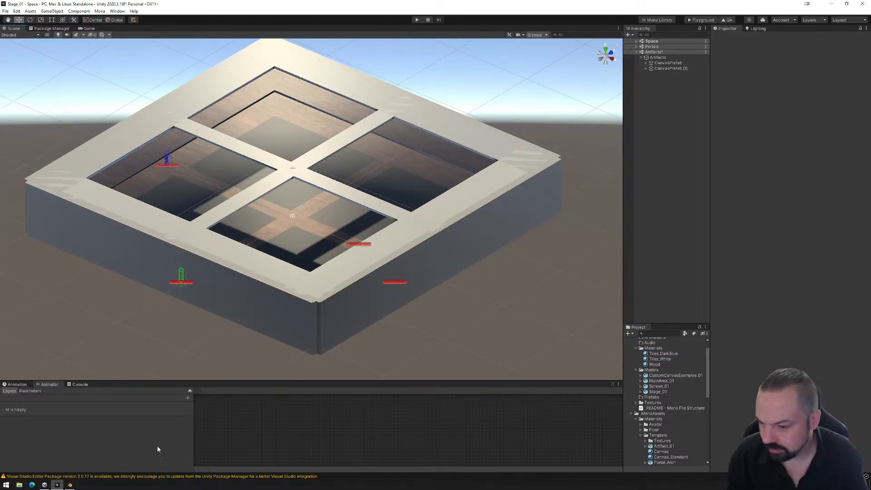
- Switch to Blender, hide the Stage_Screen and StageScreen objects, and show the Plane object with Stage and Cube hidden
{"action": "left_click", "coordinate": [72, 485]}
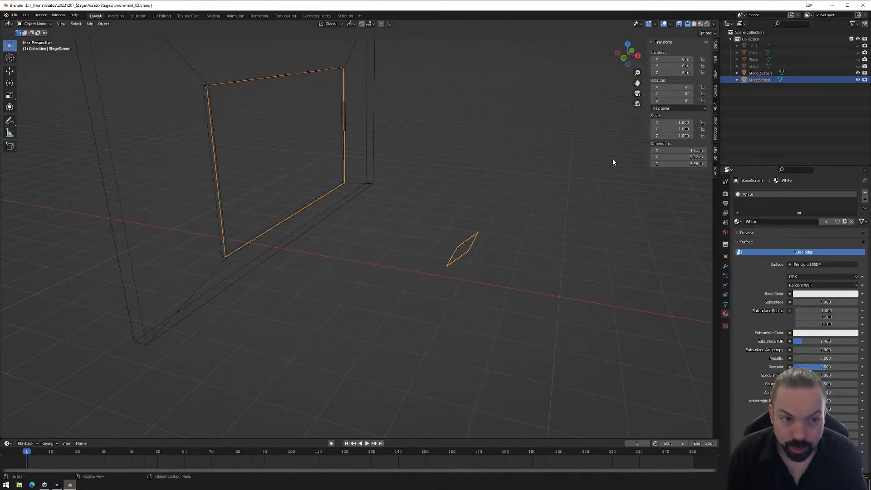
{"action": "left_click", "coordinate": [858, 73]}
{"action": "left_click", "coordinate": [858, 79]}
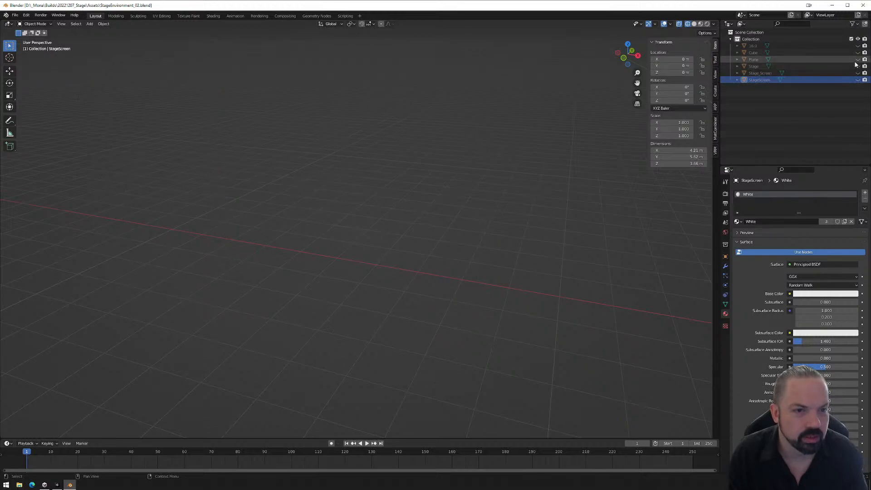
{"action": "left_click", "coordinate": [858, 64]}
{"action": "left_click", "coordinate": [858, 60]}
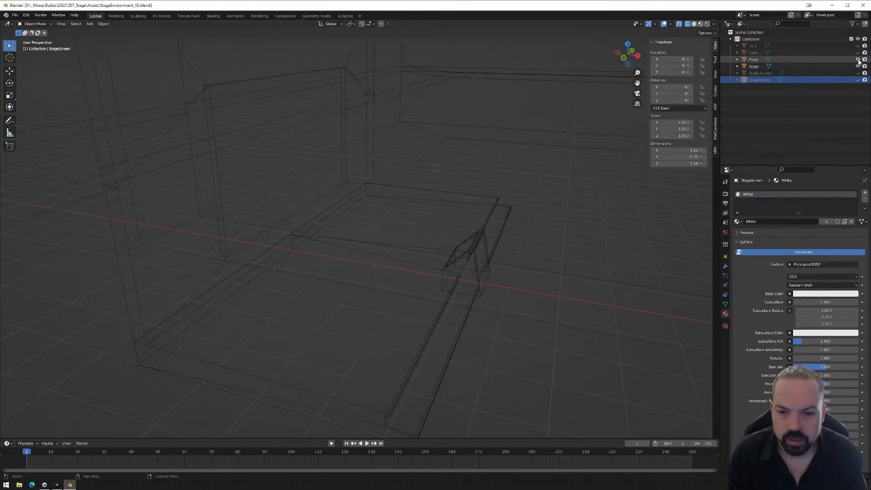
{"action": "left_click", "coordinate": [858, 67]}
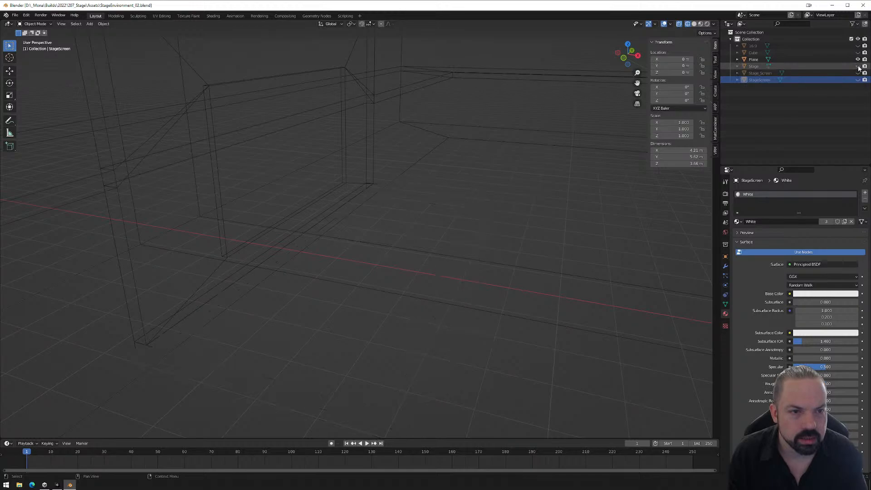
{"action": "left_click", "coordinate": [858, 73]}
{"action": "left_click", "coordinate": [858, 73]}
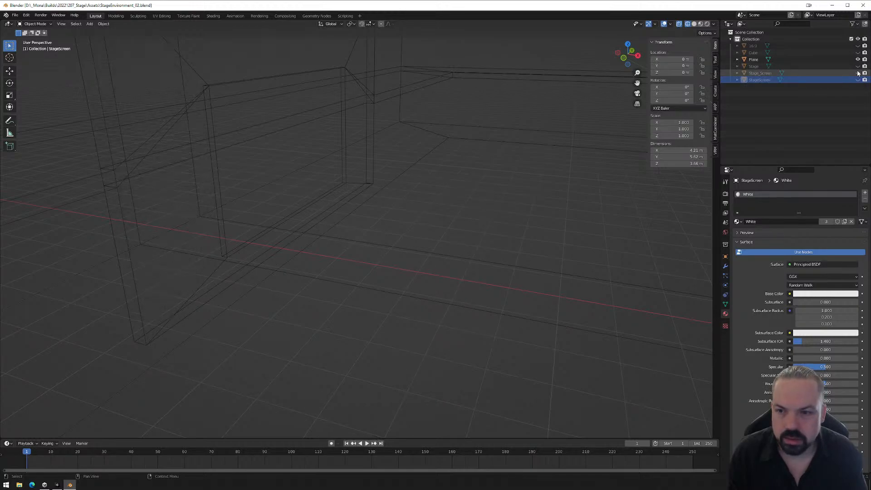
{"action": "left_click", "coordinate": [858, 52]}
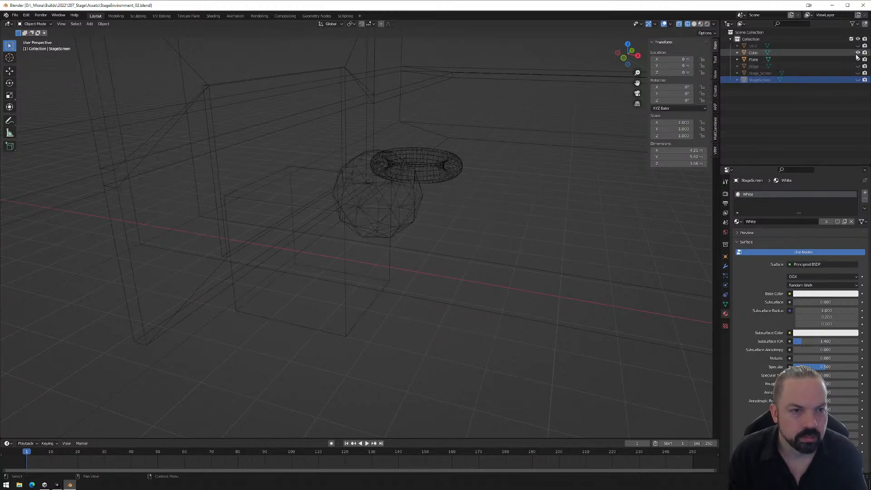
{"action": "left_click", "coordinate": [858, 53]}
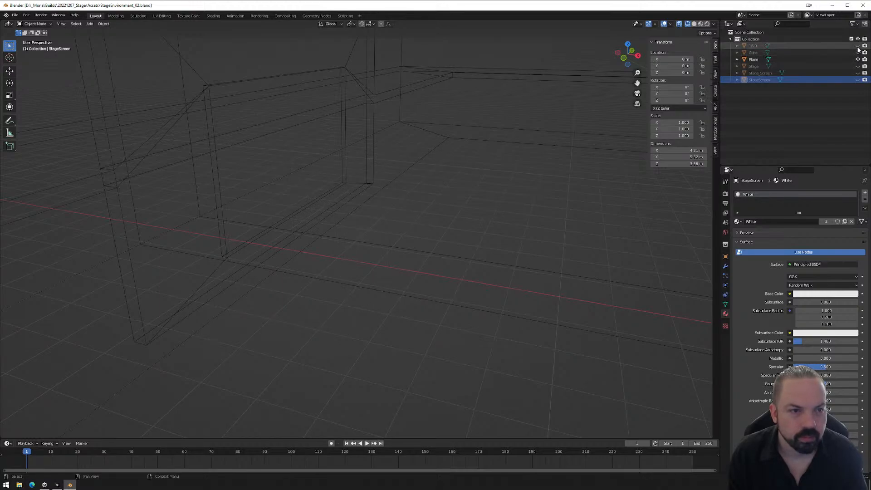
- Rename the Plane object as MainEnvironment
{"action": "middle_click_drag", "start_coordinate": [580, 222], "coordinate": [564, 217]}
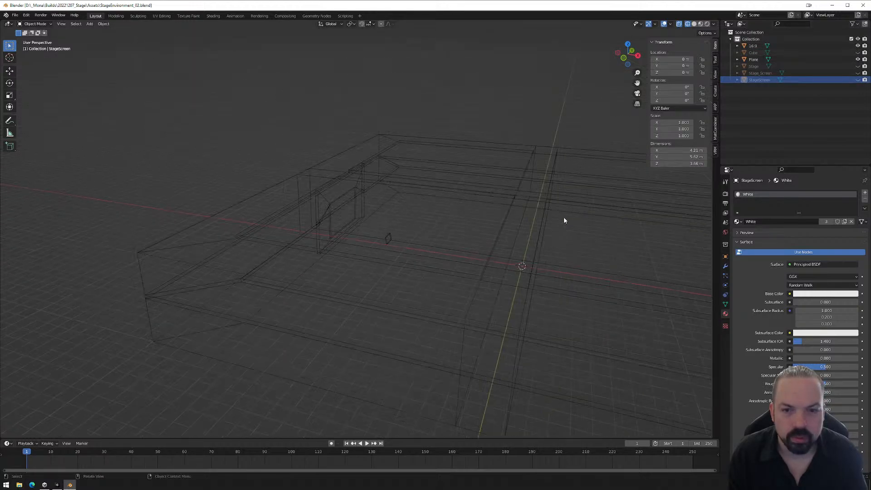
{"action": "left_click", "coordinate": [538, 182]}
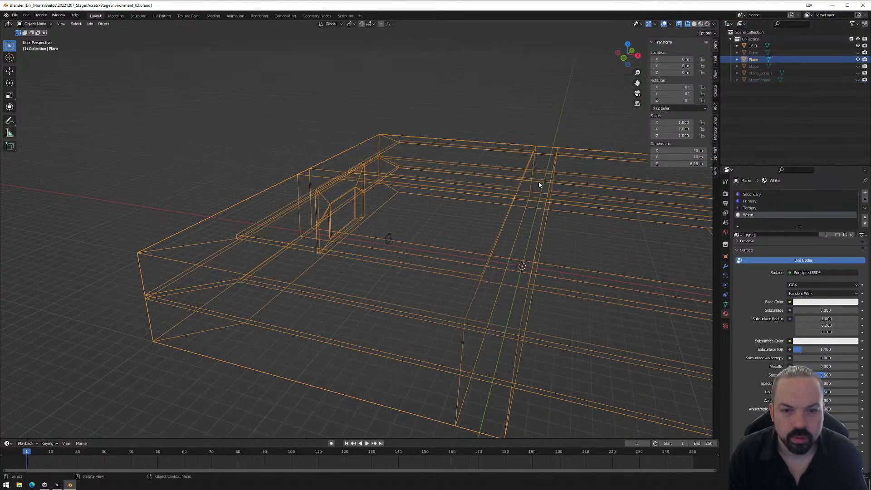
{"action": "double_click", "coordinate": [754, 59]}
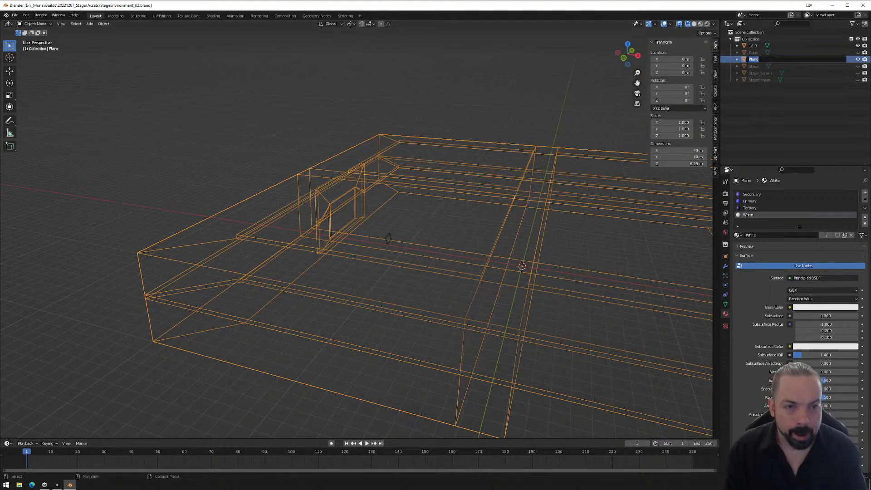
{"action": "type", "text": "Env"}
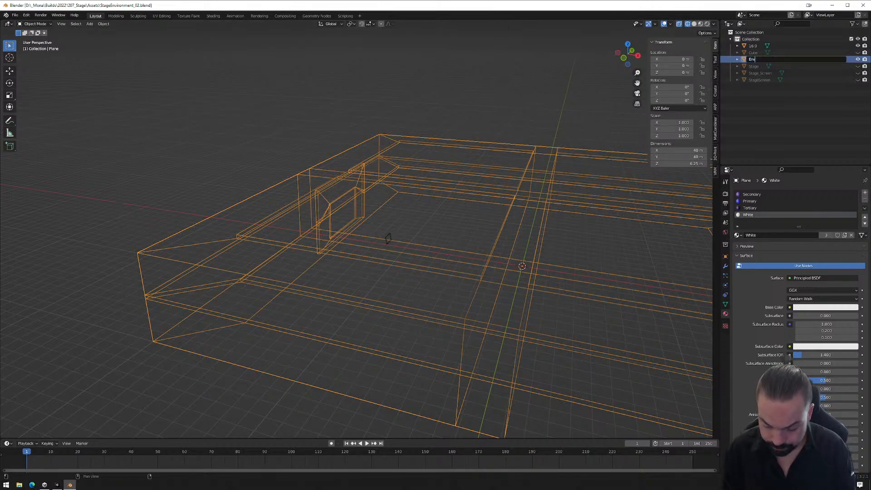
{"action": "key", "text": "BackSpace"}
{"action": "key", "text": "BackSpace"}
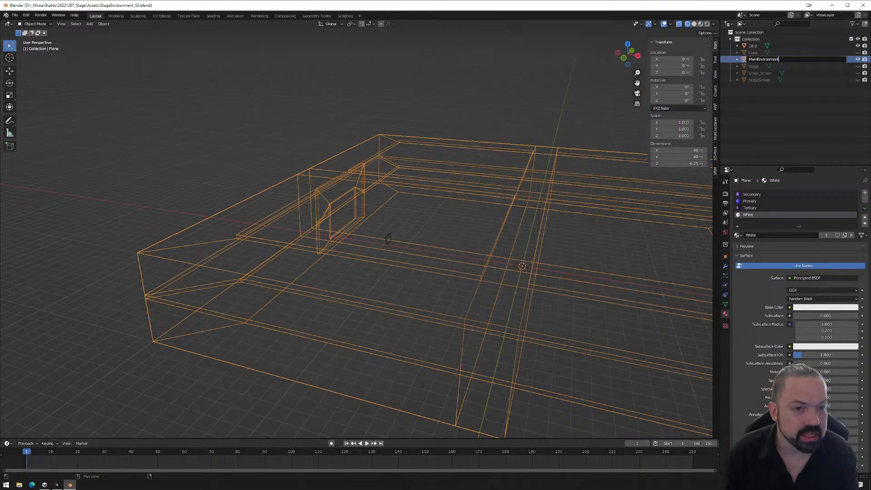
{"action": "key", "text": "Return"}
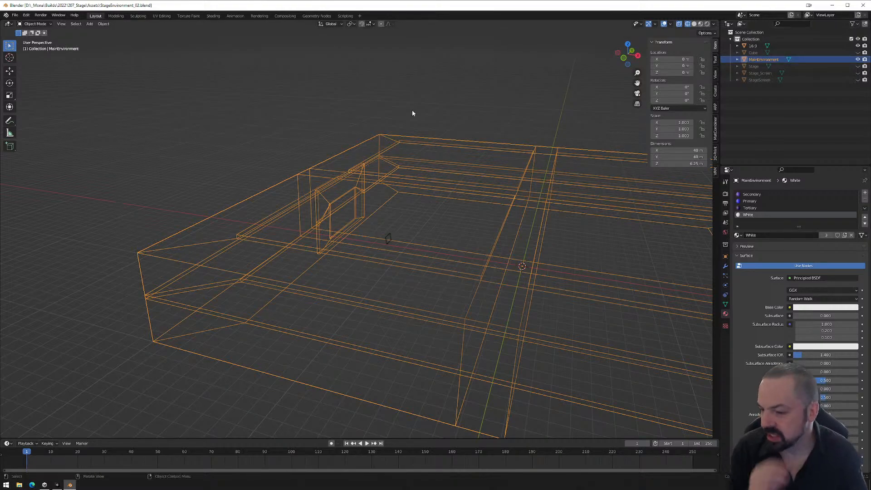
- Hide the 16:9 object and display MainEnvironment in solid shading
{"action": "middle_click_drag", "start_coordinate": [571, 266], "coordinate": [459, 231], "text": "shift"}
{"action": "left_click", "coordinate": [858, 45]}
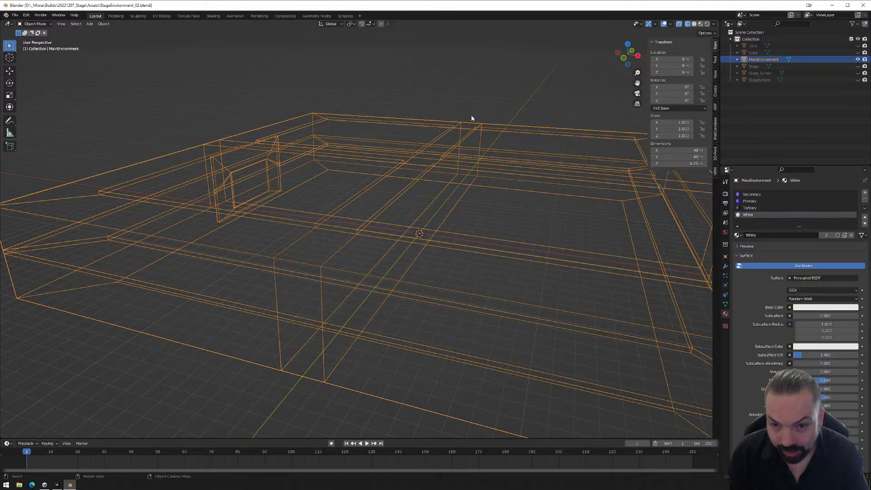
{"action": "key", "text": "Tab"}
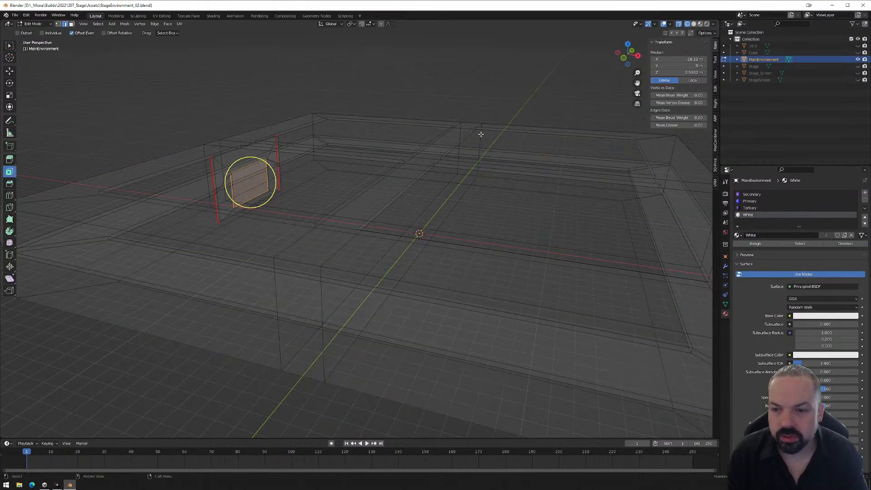
{"action": "key", "text": "Tab"}
{"action": "left_click", "coordinate": [694, 23]}
{"action": "scroll", "coordinate": [481, 193], "scroll_direction": "down", "scroll_amount": 3}
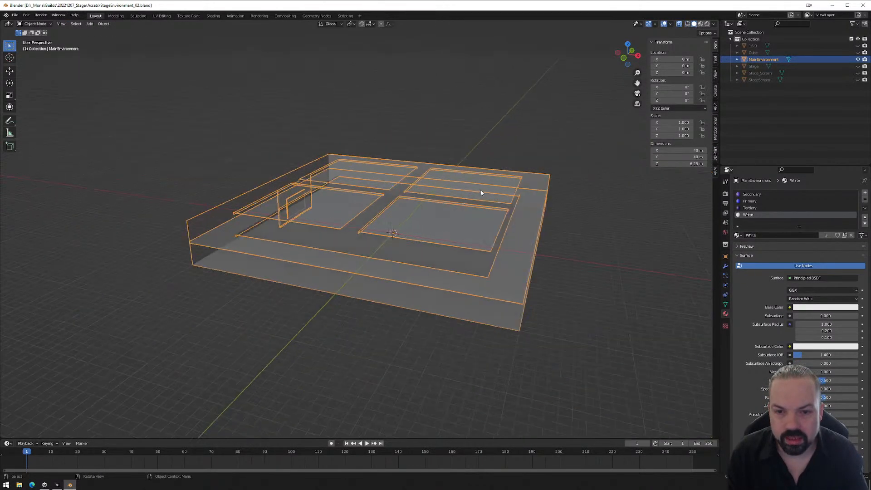
{"action": "middle_click_drag", "start_coordinate": [481, 193], "coordinate": [448, 241]}
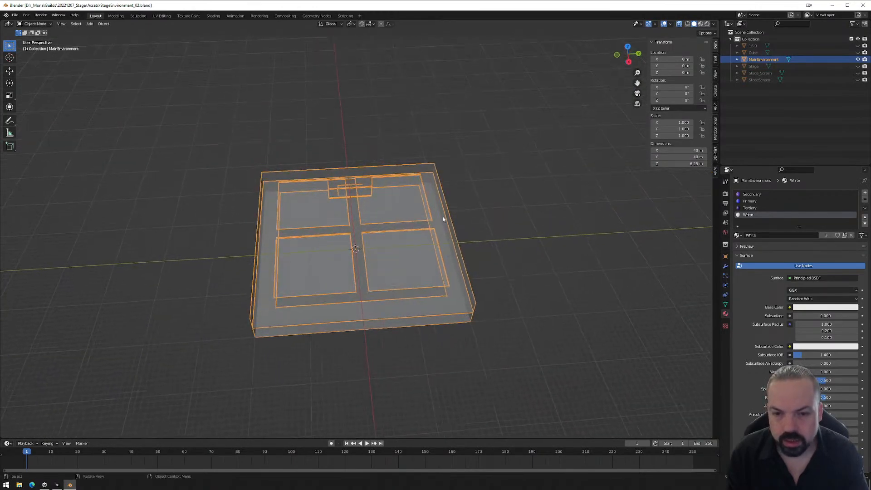
- In MainEnvironment's mesh, move the outer wall vertices on the positive X side outward 5 m along X
{"action": "key", "text": "Tab"}
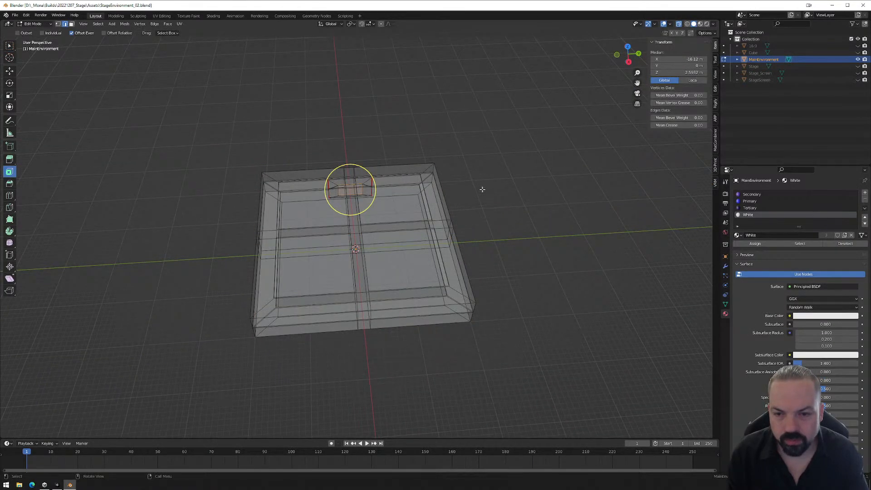
{"action": "left_click", "coordinate": [627, 48]}
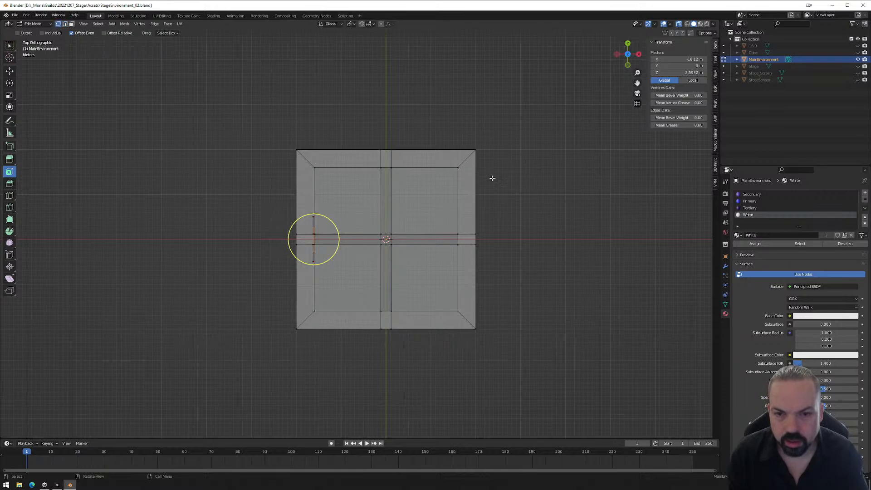
{"action": "left_click_drag", "start_coordinate": [464, 126], "coordinate": [509, 390]}
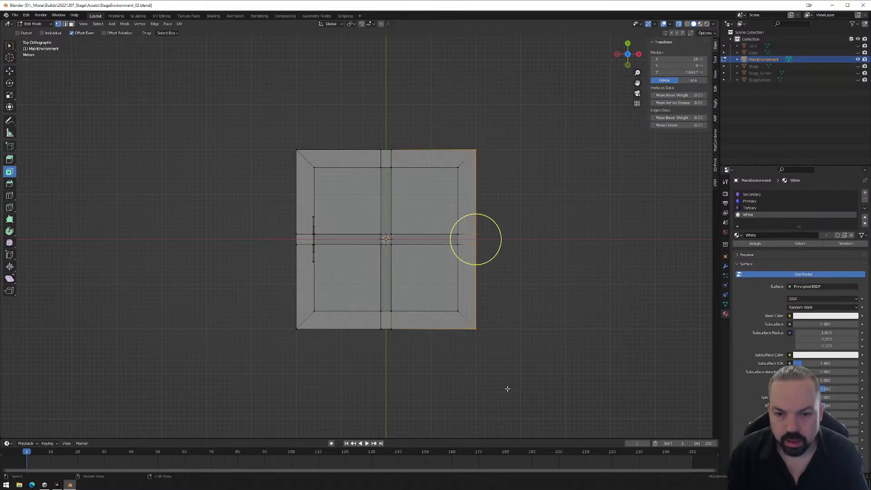
{"action": "scroll", "coordinate": [469, 251], "scroll_direction": "up", "scroll_amount": 1}
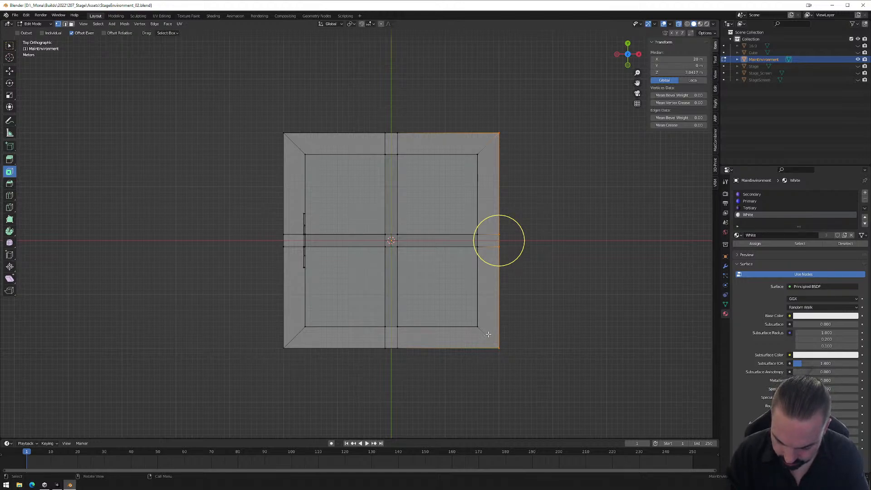
{"action": "key", "text": "g"}
{"action": "key", "text": "x"}
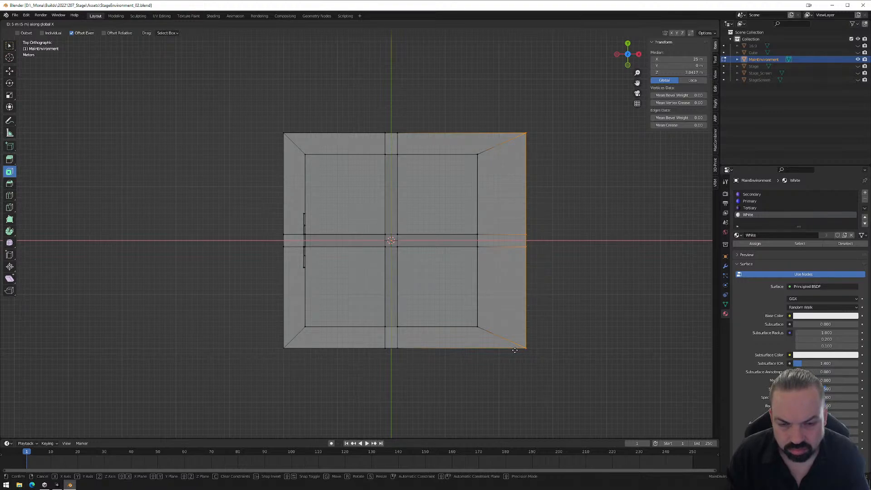
{"action": "left_click", "coordinate": [516, 350]}
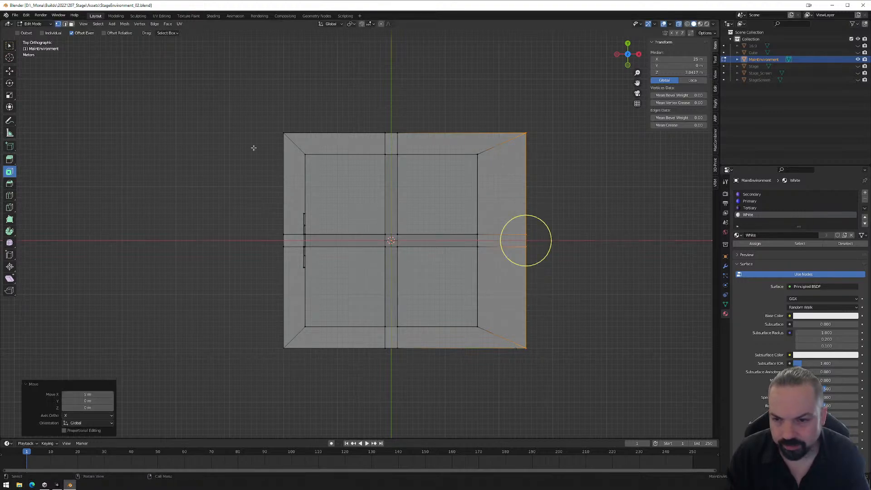
- Move the outer wall vertices on the negative X side outward by -5 m along X
{"action": "left_click_drag", "start_coordinate": [215, 96], "coordinate": [303, 404]}
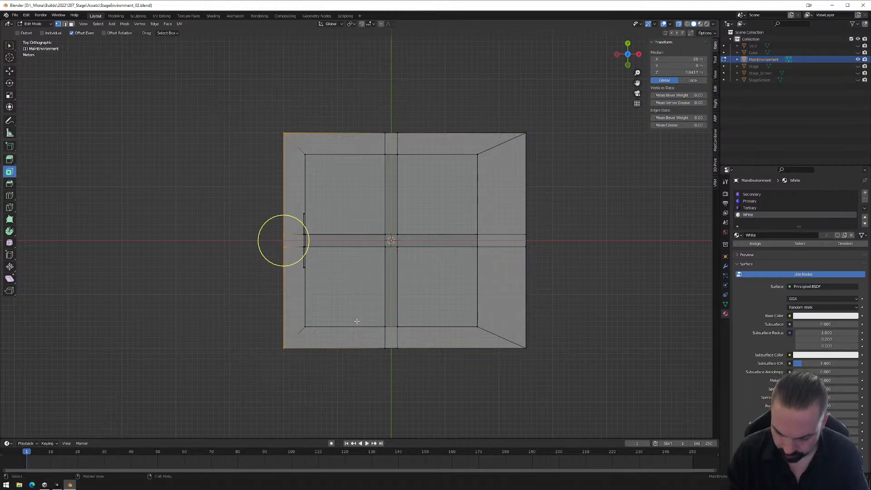
{"action": "key", "text": "g"}
{"action": "key", "text": "x"}
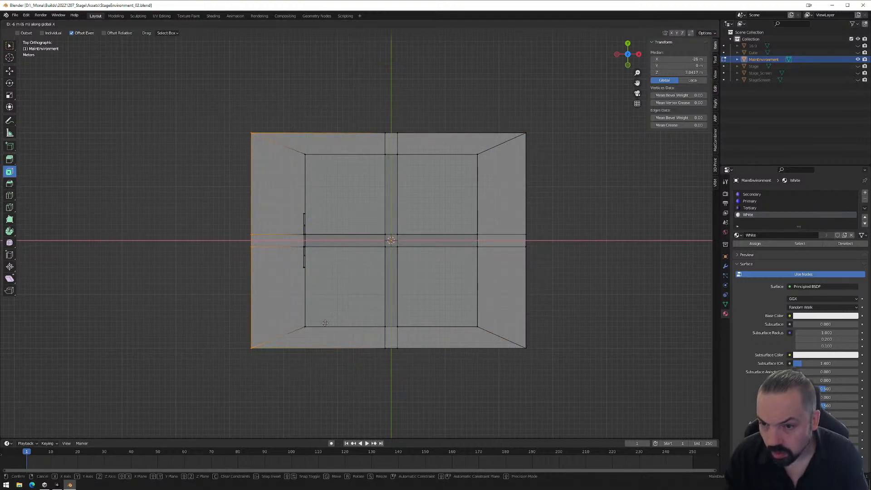
{"action": "left_click", "coordinate": [329, 323]}
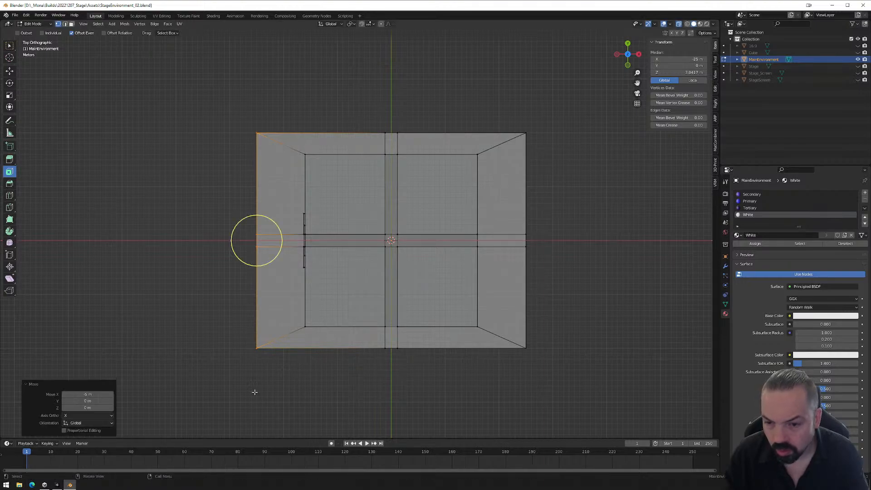
- Move the outer wall vertices on the negative Y side outward by -5 m along Y
{"action": "left_click_drag", "start_coordinate": [229, 395], "coordinate": [569, 339]}
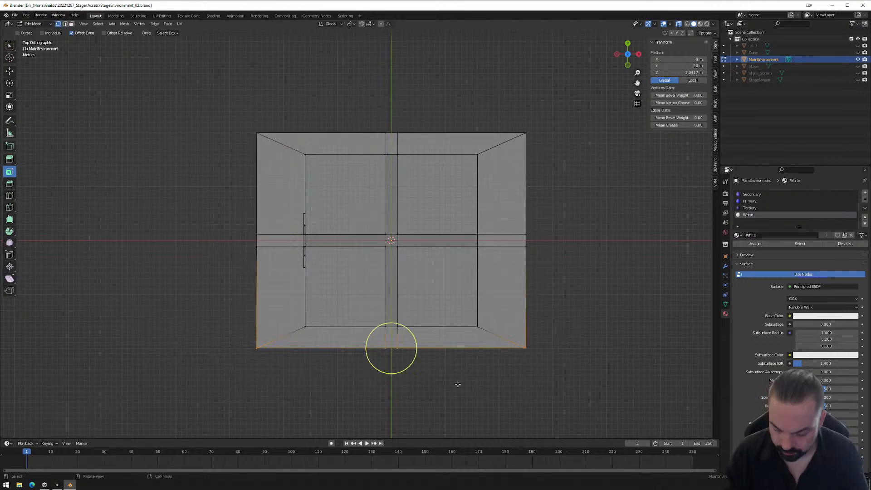
{"action": "key", "text": "g"}
{"action": "key", "text": "y"}
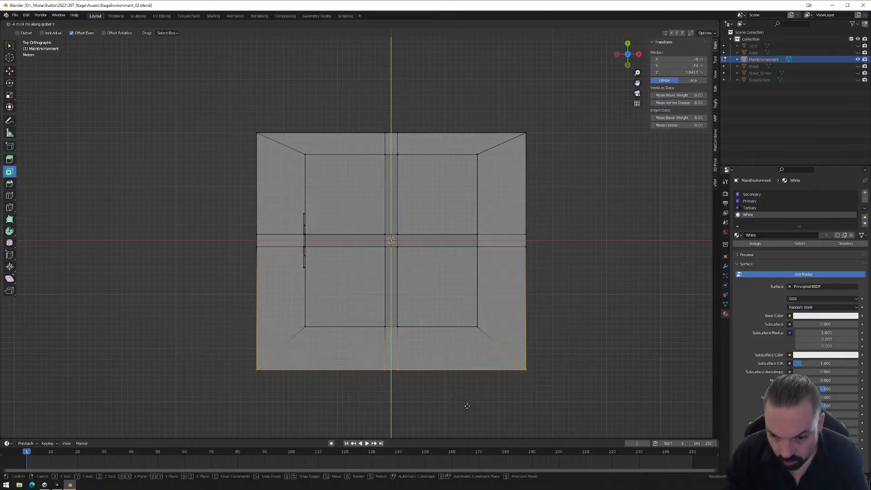
{"action": "left_click", "coordinate": [469, 412]}
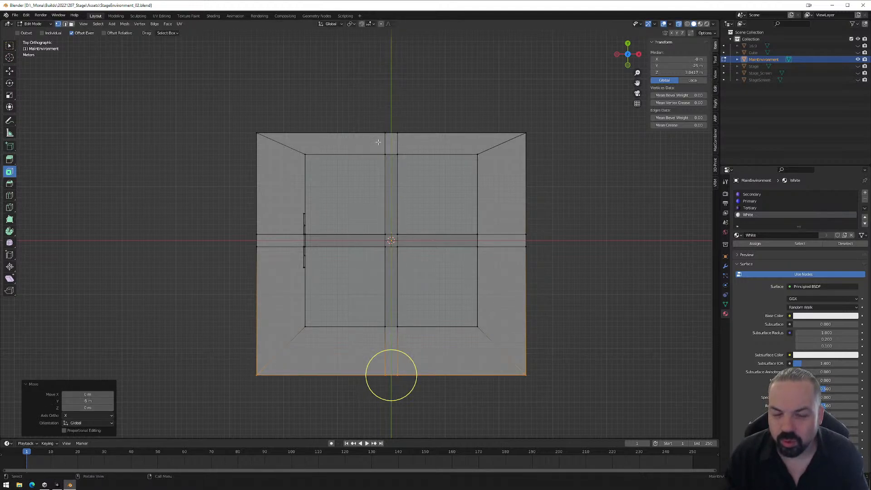
{"action": "middle_click_drag", "start_coordinate": [377, 310], "coordinate": [383, 287]}
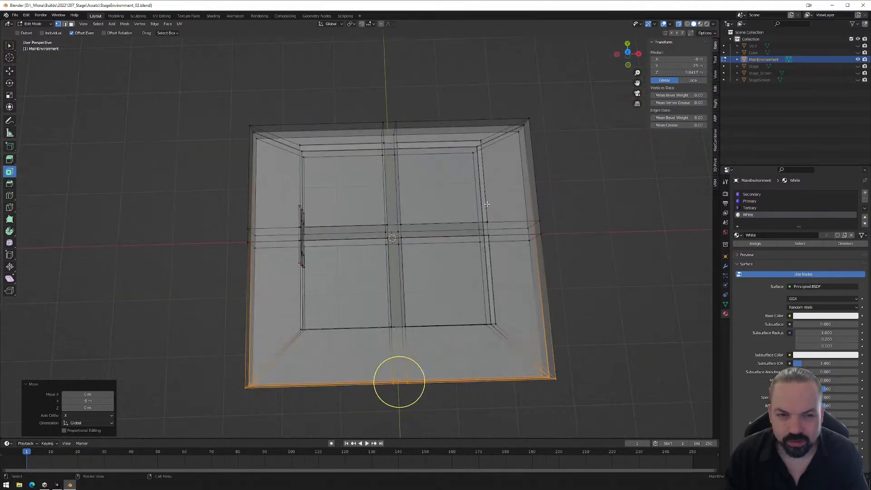
- Move the outer wall vertices on the positive Y side outward 5 m along Y
{"action": "left_click", "coordinate": [628, 54]}
{"action": "left_click_drag", "start_coordinate": [207, 98], "coordinate": [602, 144]}
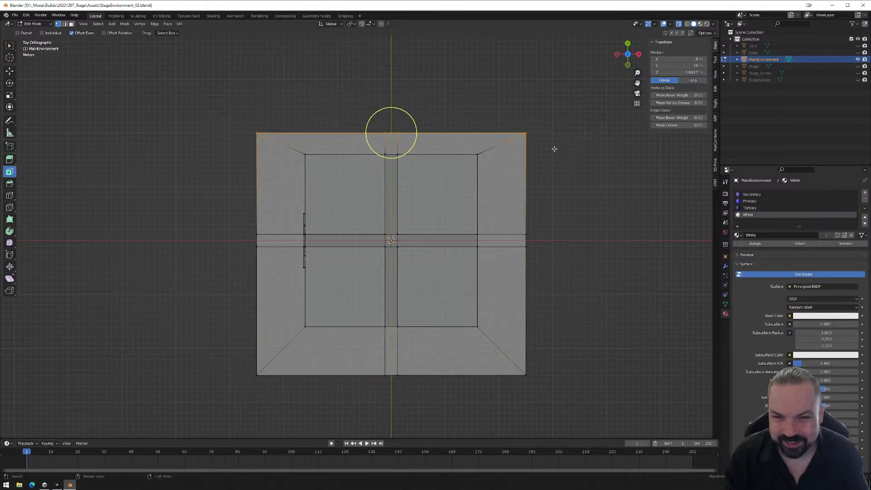
{"action": "key", "text": "g"}
{"action": "key", "text": "y"}
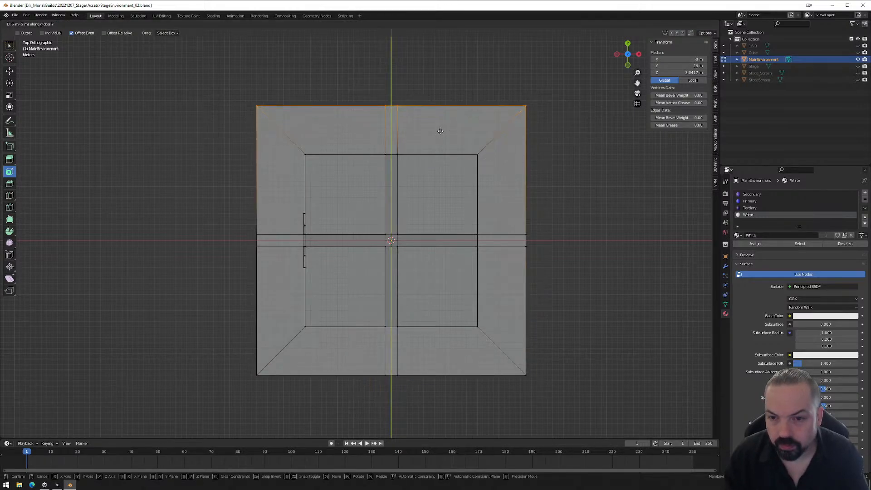
{"action": "left_click", "coordinate": [441, 131]}
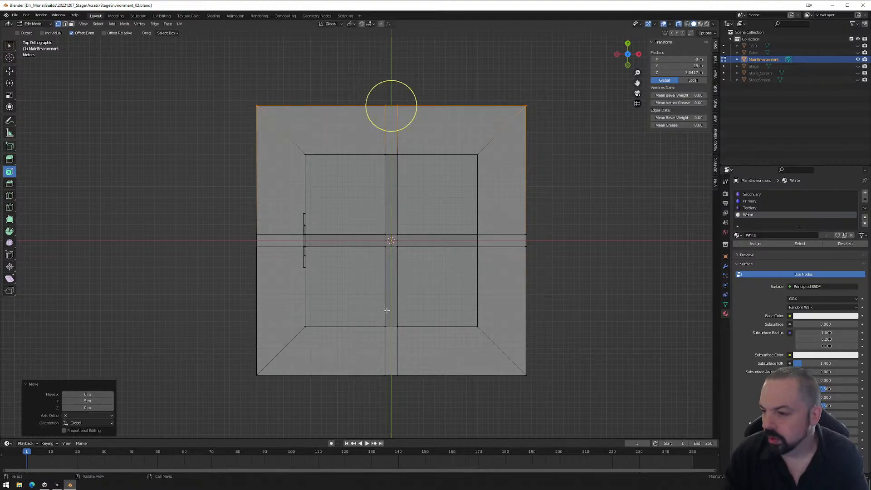
- Leave mesh editing and apply the location, rotation and scale of MainEnvironment
{"action": "middle_click_drag", "start_coordinate": [387, 311], "coordinate": [444, 263]}
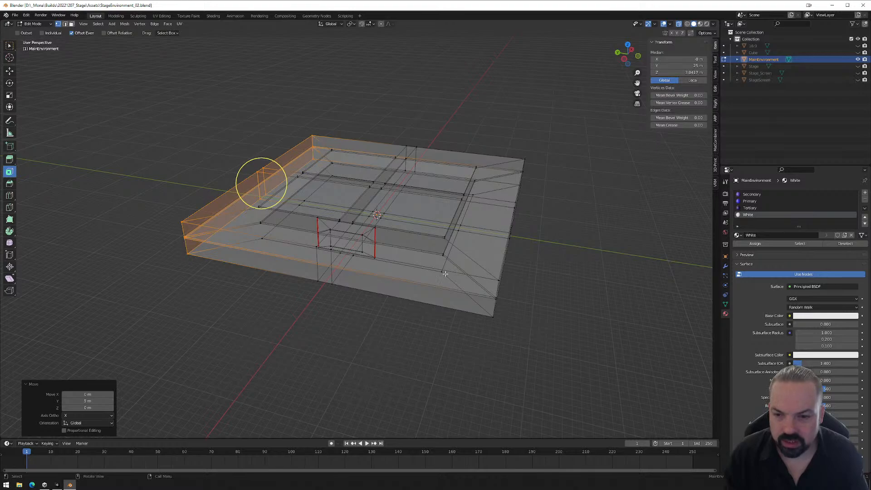
{"action": "key", "text": "Tab"}
{"action": "middle_click_drag", "start_coordinate": [441, 271], "coordinate": [371, 280]}
{"action": "scroll", "coordinate": [322, 247], "scroll_direction": "up", "scroll_amount": 5}
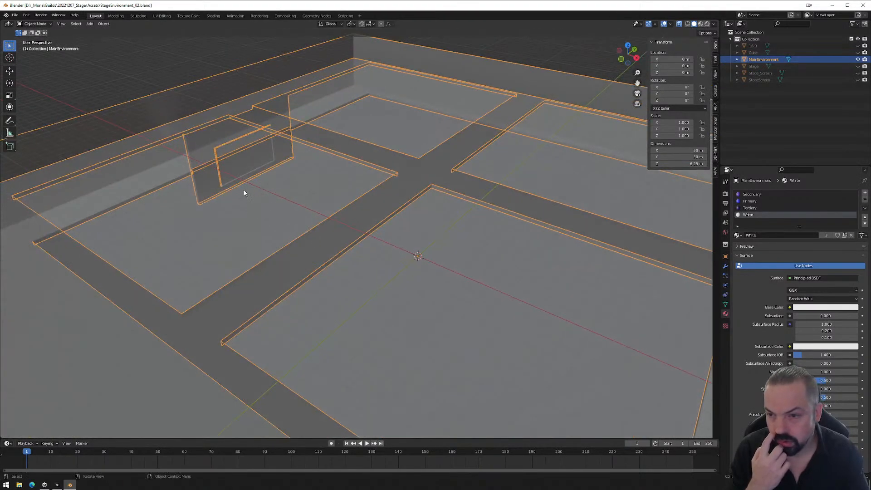
{"action": "scroll", "coordinate": [263, 200], "scroll_direction": "down", "scroll_amount": 6}
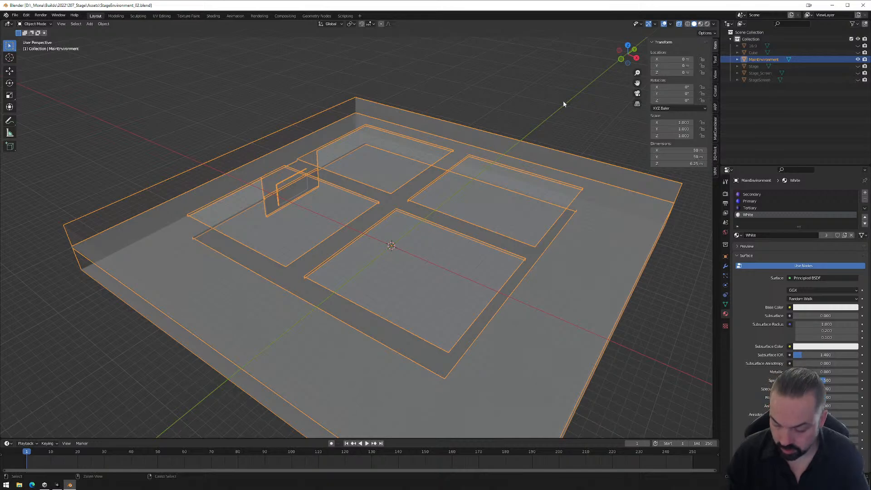
{"action": "key", "text": "ctrl+a"}
{"action": "left_click", "coordinate": [560, 125]}
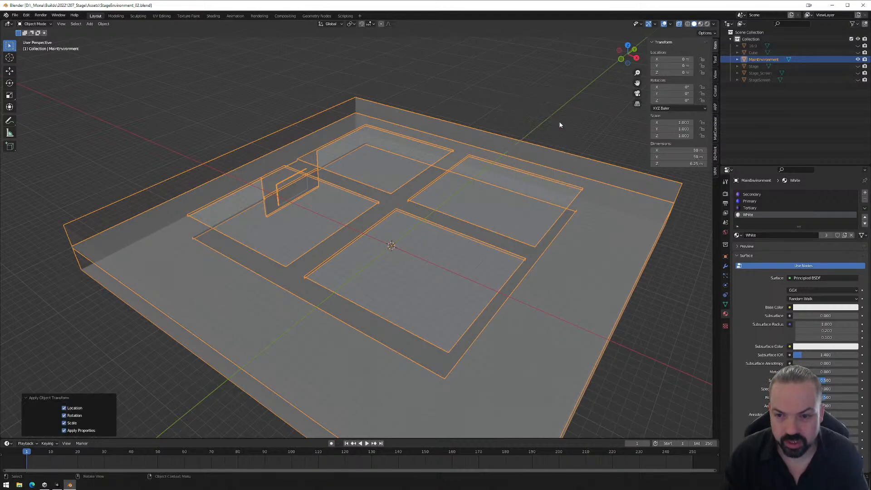
- In the UV Editing workspace, select all faces of MainEnvironment and unwrap them with Smart UV Project at a 66° angle limit and 0 island margin
{"action": "left_click", "coordinate": [162, 16]}
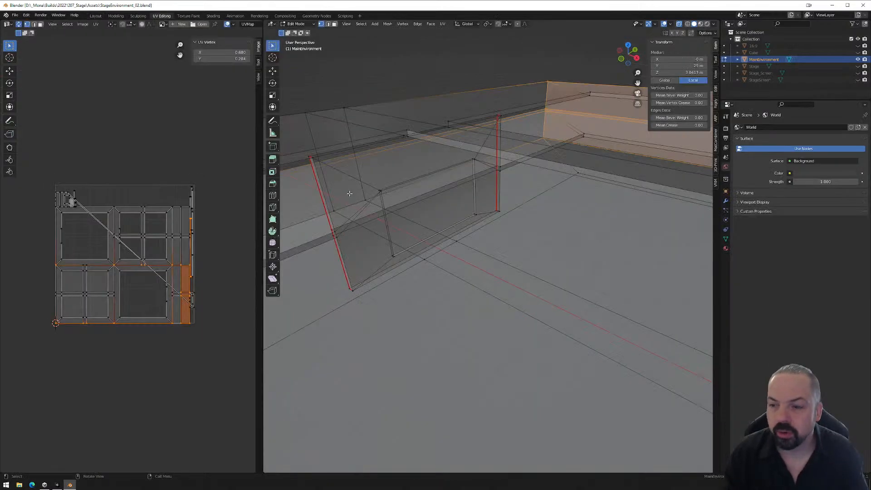
{"action": "scroll", "coordinate": [402, 214], "scroll_direction": "down", "scroll_amount": 4}
{"action": "scroll", "coordinate": [403, 219], "scroll_direction": "down", "scroll_amount": 5}
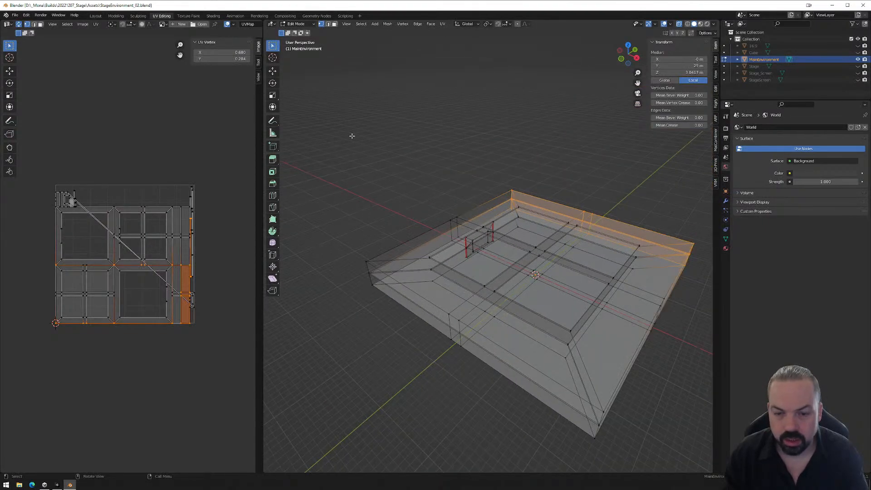
{"action": "left_click_drag", "start_coordinate": [350, 136], "coordinate": [715, 441]}
{"action": "scroll", "coordinate": [682, 411], "scroll_direction": "down", "scroll_amount": 4}
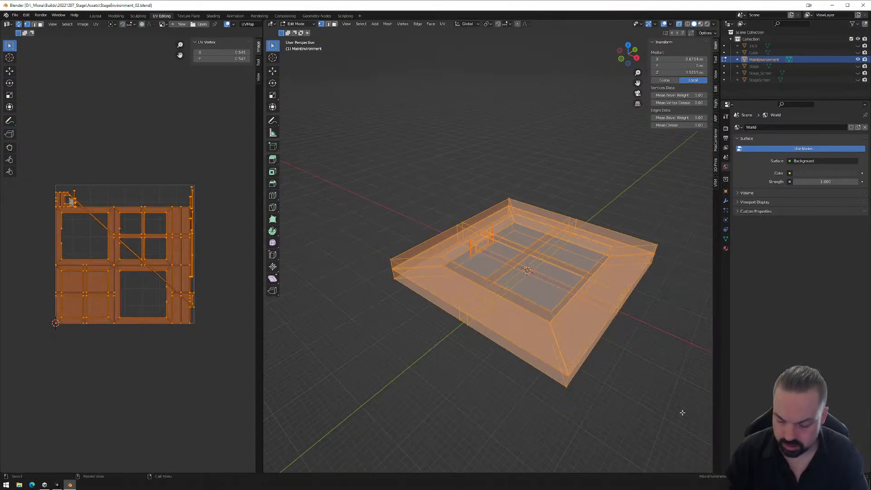
{"action": "left_click_drag", "start_coordinate": [334, 120], "coordinate": [676, 427]}
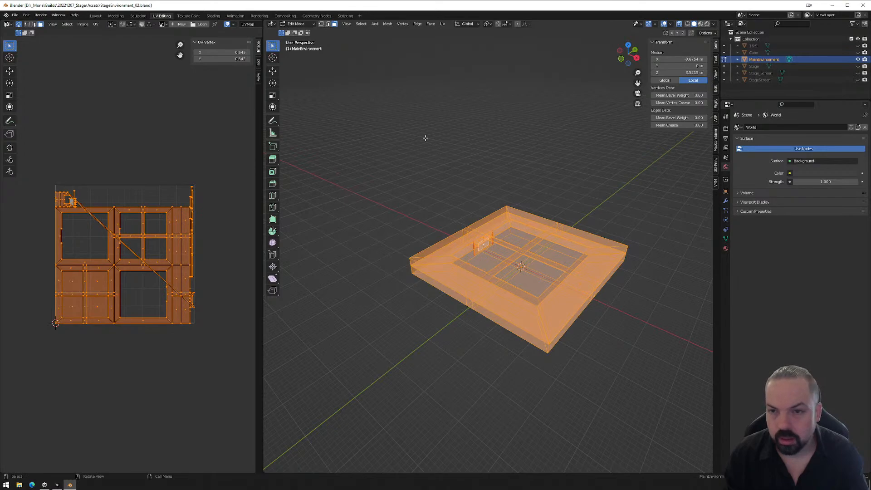
{"action": "left_click", "coordinate": [441, 25]}
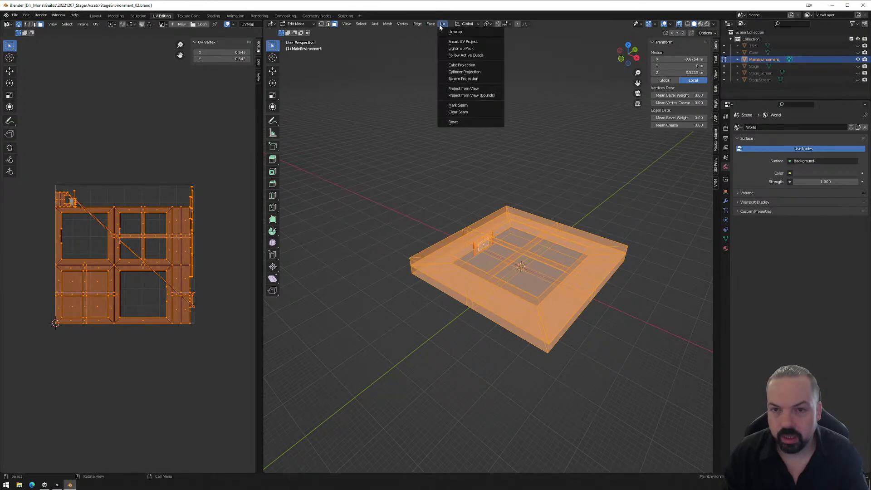
{"action": "left_click", "coordinate": [465, 42]}
{"action": "left_click", "coordinate": [466, 95]}
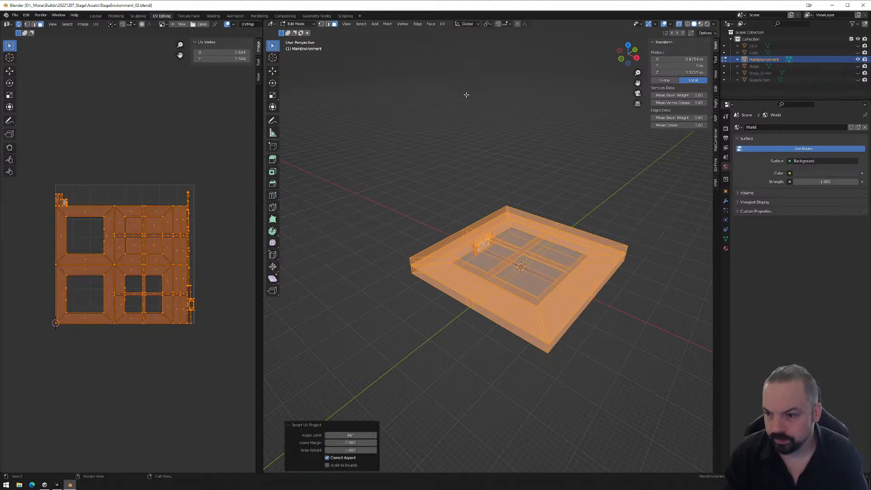
- Widen the UV editor to show the whole layout and display the mesh's object data properties
{"action": "scroll", "coordinate": [152, 270], "scroll_direction": "up", "scroll_amount": 2}
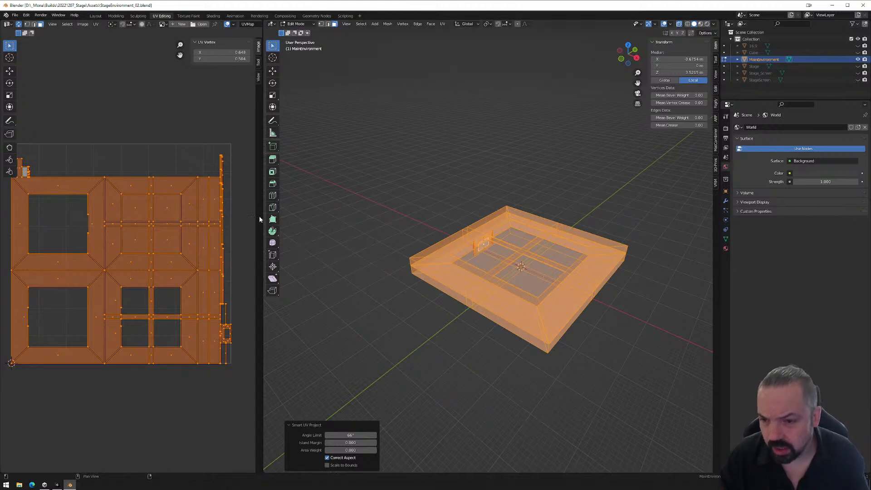
{"action": "left_click_drag", "start_coordinate": [262, 218], "coordinate": [367, 212]}
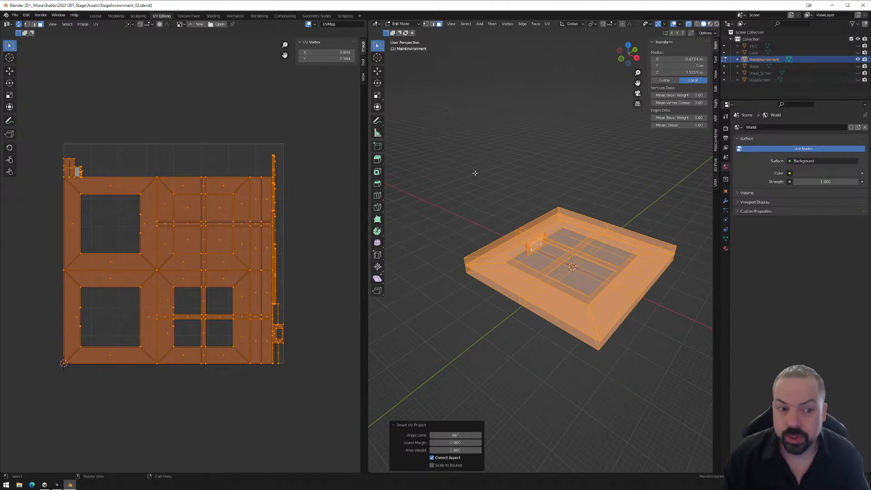
{"action": "left_click", "coordinate": [726, 240]}
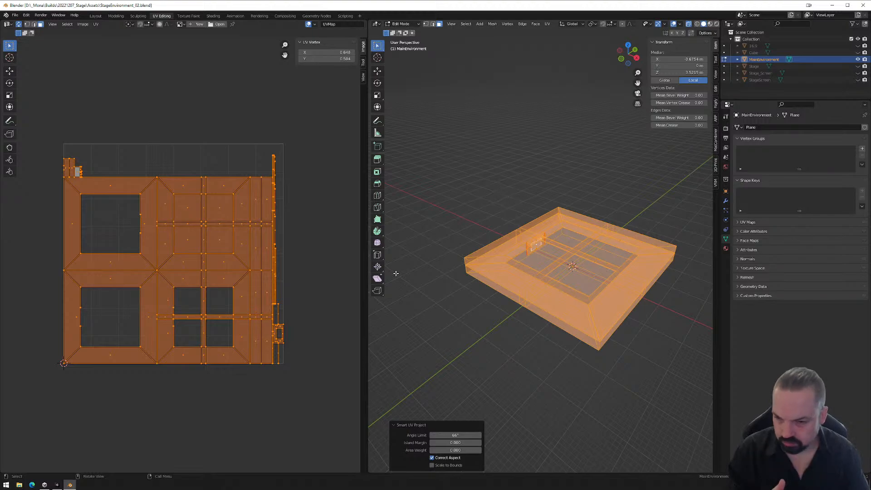
- Examine how the UV islands are packed against each other and compare the layout with the MainEnvironment mesh
{"action": "scroll", "coordinate": [161, 260], "scroll_direction": "up", "scroll_amount": 4}
{"action": "scroll", "coordinate": [117, 255], "scroll_direction": "up", "scroll_amount": 2}
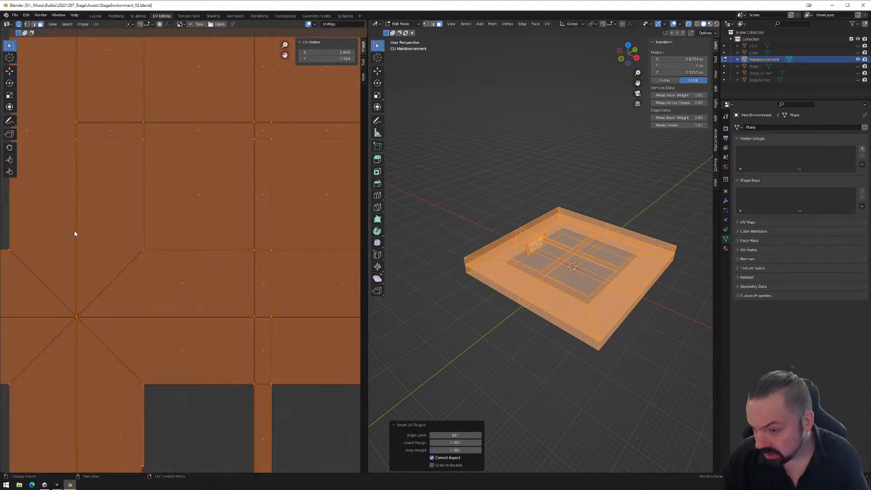
{"action": "scroll", "coordinate": [77, 255], "scroll_direction": "down", "scroll_amount": 1}
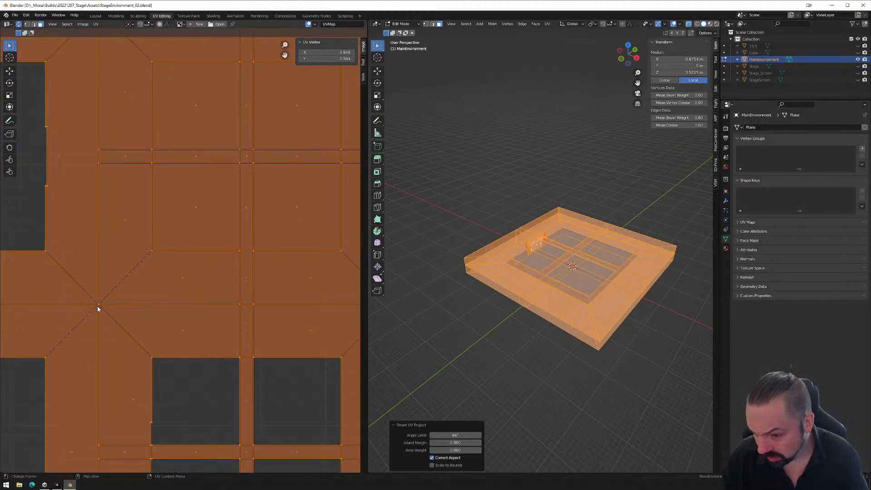
{"action": "scroll", "coordinate": [99, 287], "scroll_direction": "down", "scroll_amount": 2}
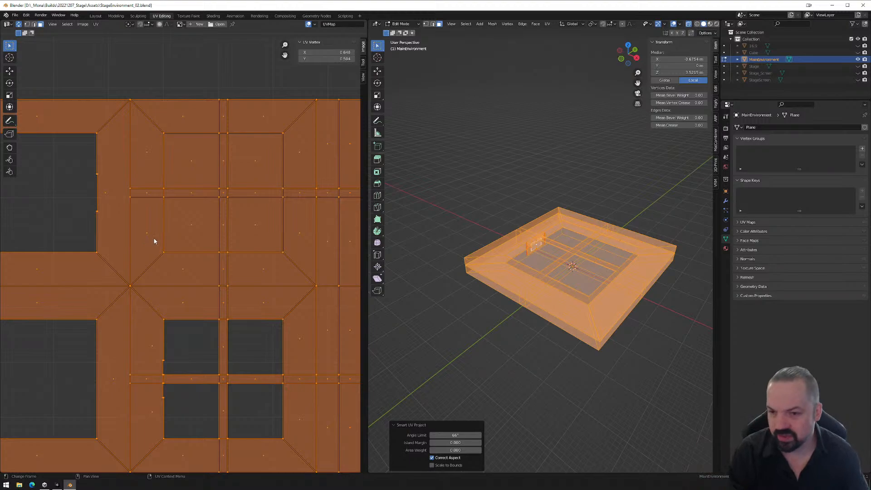
{"action": "scroll", "coordinate": [159, 239], "scroll_direction": "down", "scroll_amount": 1}
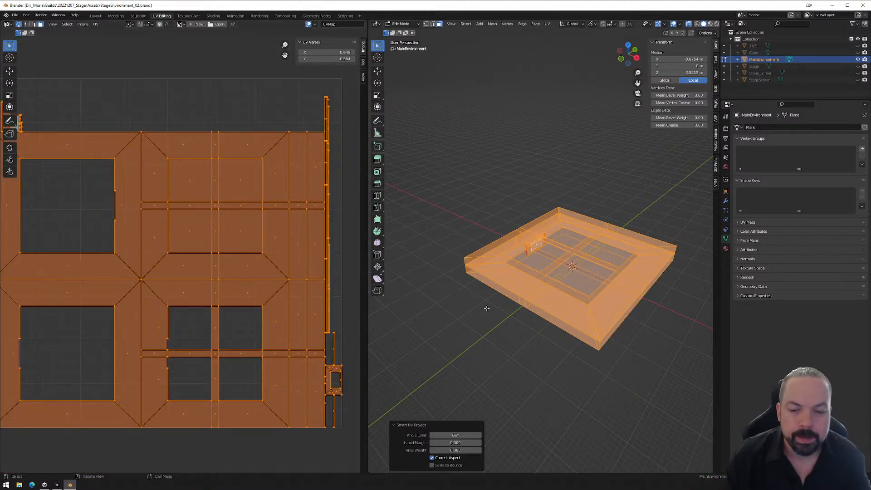
{"action": "scroll", "coordinate": [522, 311], "scroll_direction": "up", "scroll_amount": 1}
{"action": "scroll", "coordinate": [560, 274], "scroll_direction": "up", "scroll_amount": 1}
{"action": "middle_click_drag", "start_coordinate": [560, 274], "coordinate": [562, 271]}
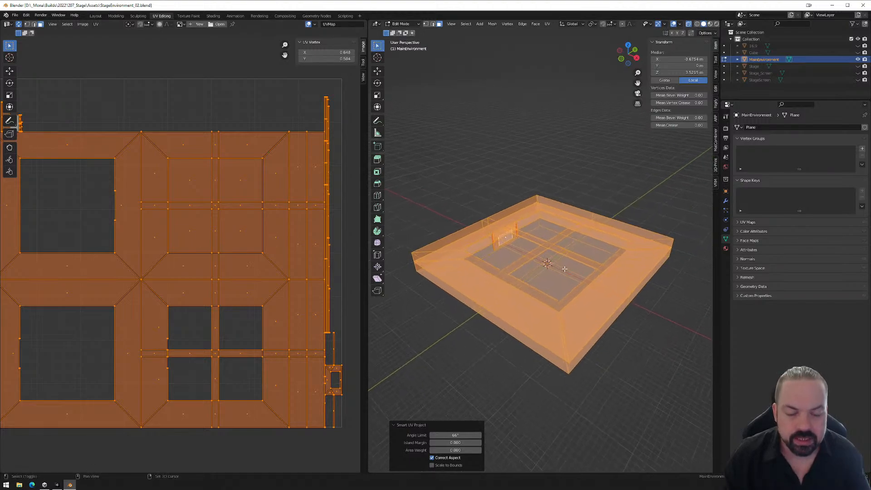
{"action": "middle_click_drag", "start_coordinate": [648, 308], "coordinate": [638, 349]}
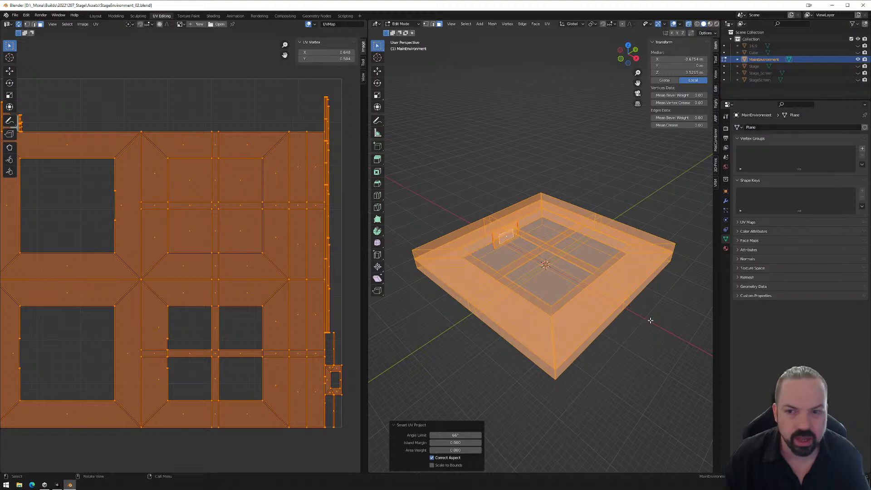
- Add a second UV map to MainEnvironment and name it Lightmap
{"action": "left_click", "coordinate": [739, 223]}
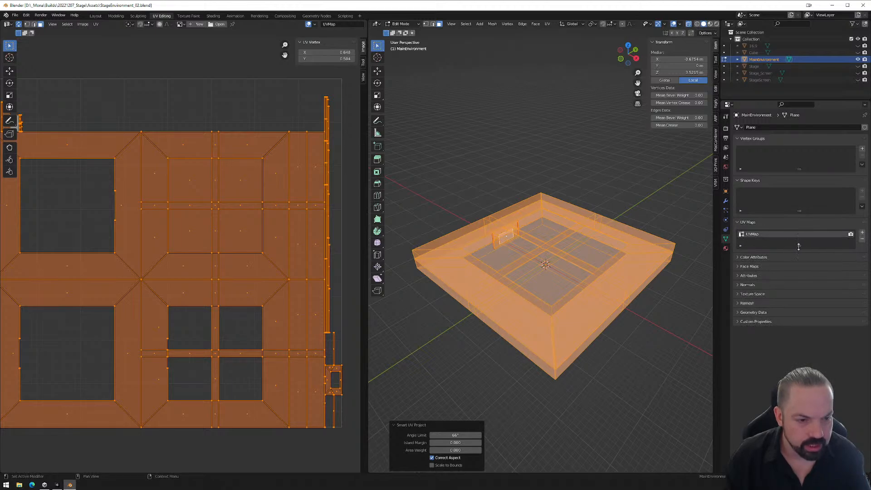
{"action": "left_click_drag", "start_coordinate": [799, 246], "coordinate": [799, 273]}
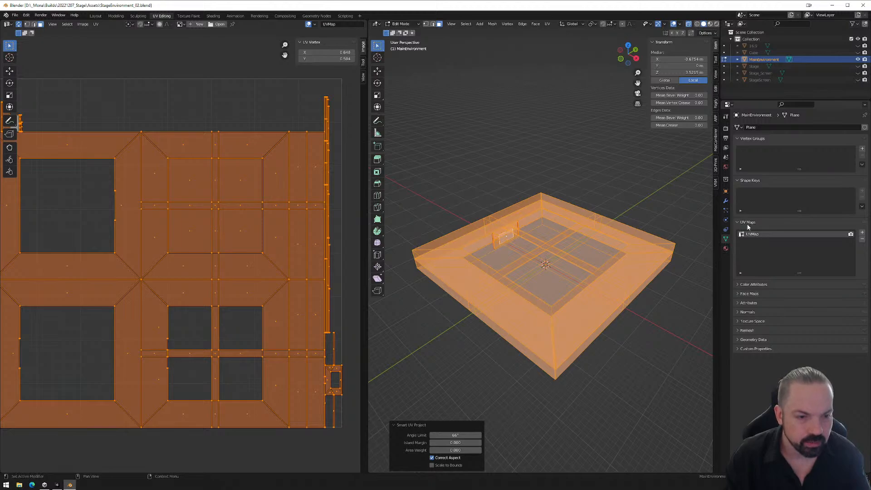
{"action": "left_click", "coordinate": [863, 234]}
{"action": "double_click", "coordinate": [764, 242]}
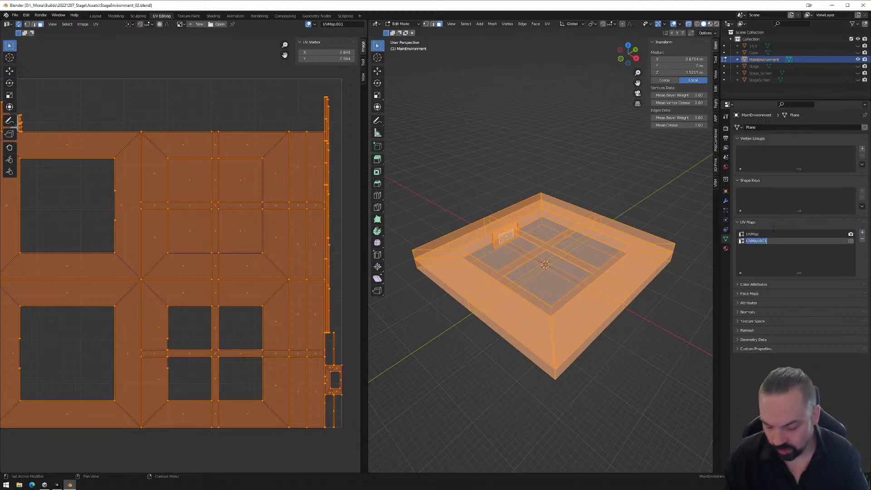
{"action": "type", "text": "lightmap"}
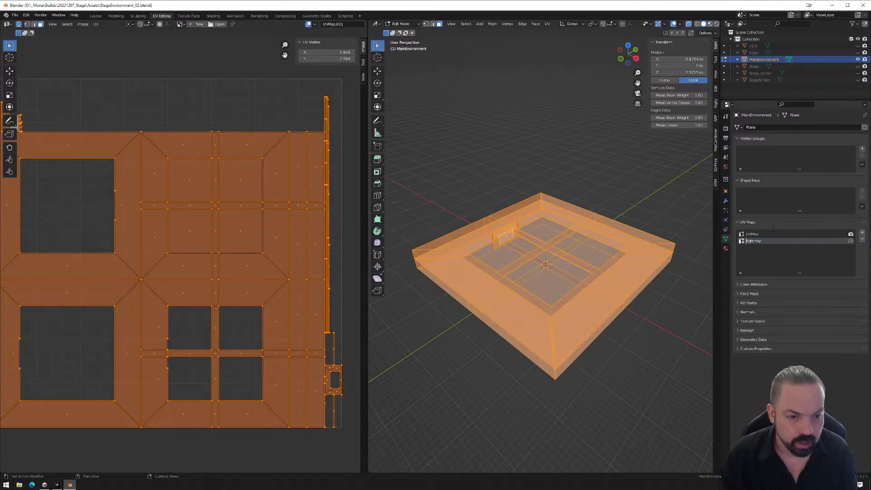
{"action": "key", "text": "Return"}
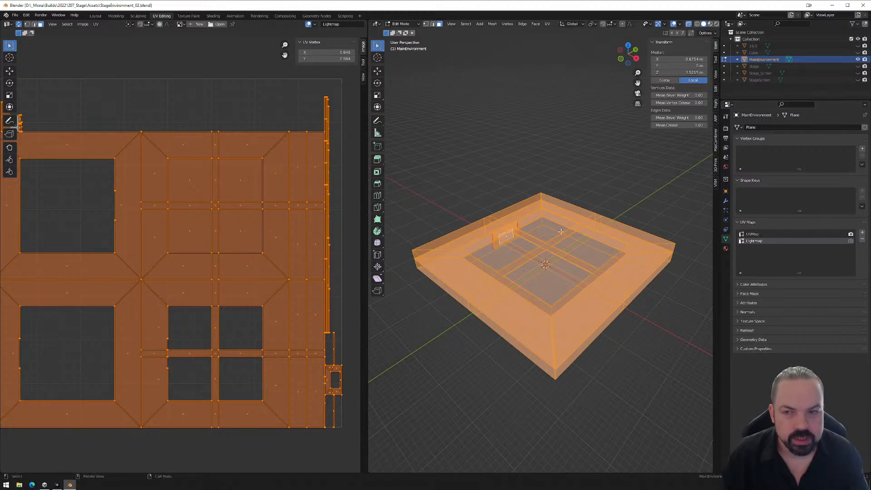
- Switch the UV editor between UVMap and Lightmap to compare their layouts, finishing on Lightmap with the whole layout in view
{"action": "left_click", "coordinate": [334, 26]}
{"action": "left_click", "coordinate": [330, 35]}
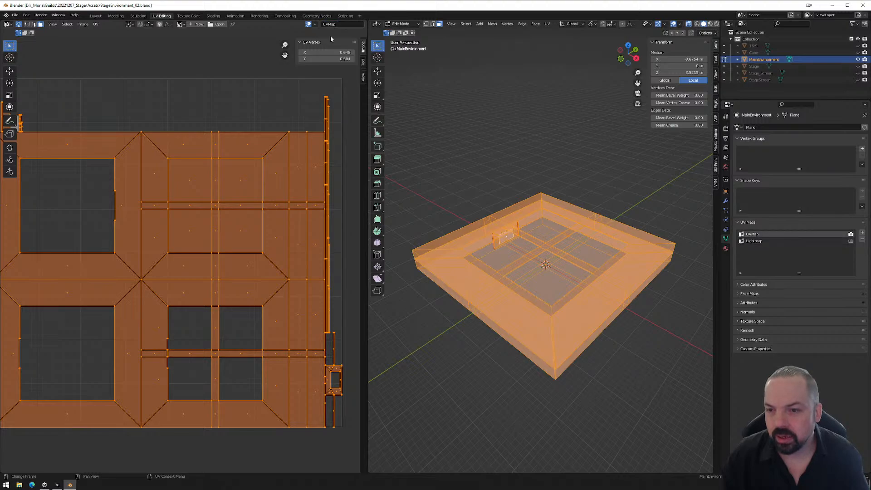
{"action": "left_click", "coordinate": [333, 25]}
{"action": "left_click", "coordinate": [331, 41]}
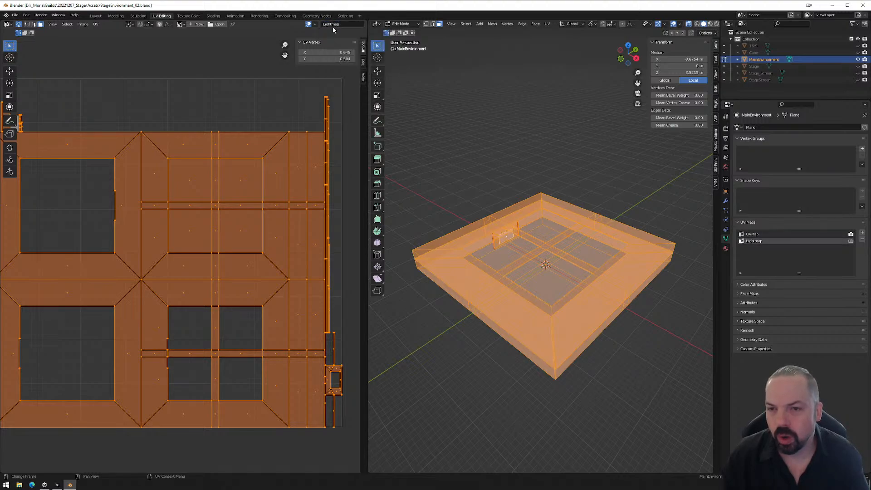
{"action": "left_click", "coordinate": [331, 25]}
{"action": "left_click", "coordinate": [332, 35]}
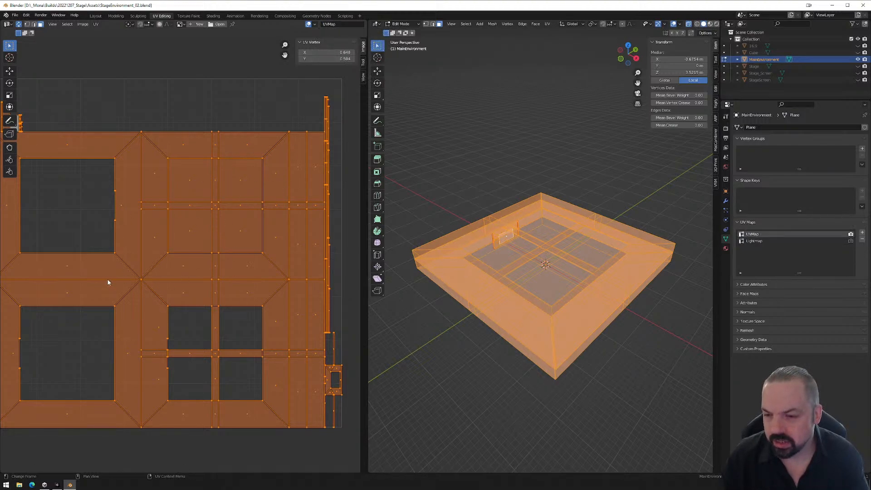
{"action": "left_click", "coordinate": [339, 25]}
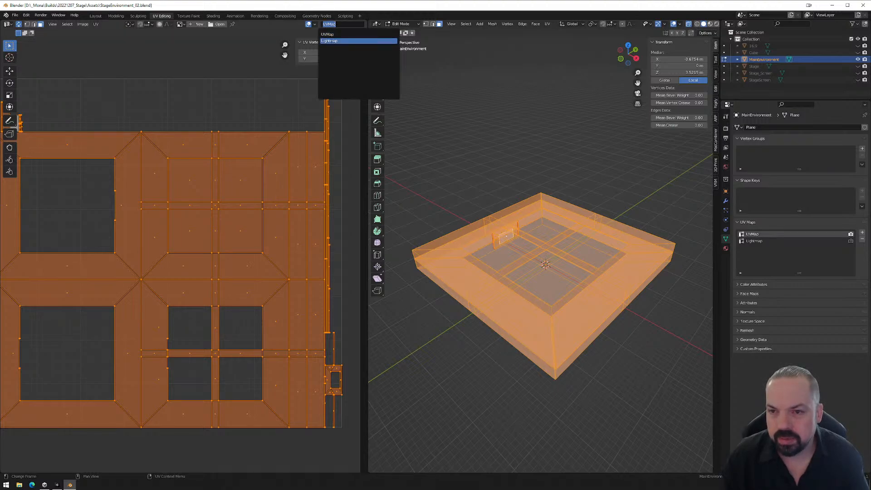
{"action": "left_click", "coordinate": [330, 41]}
{"action": "scroll", "coordinate": [258, 157], "scroll_direction": "down", "scroll_amount": 1}
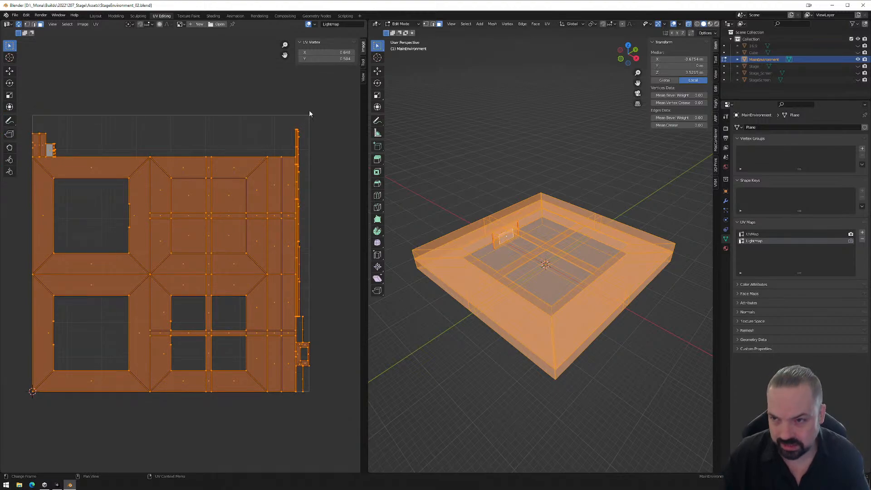
- Unwrap the Lightmap UVs with Smart UV Project at a 66° angle limit and 0.1 island margin
{"action": "left_click", "coordinate": [549, 25]}
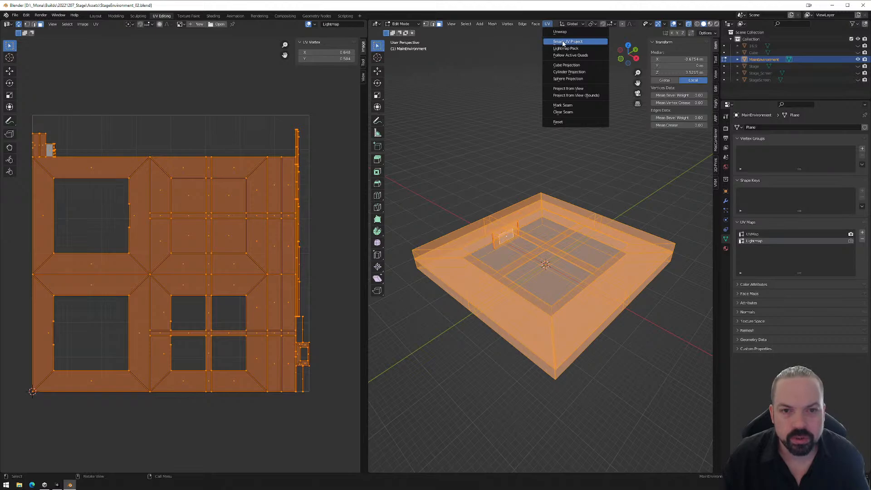
{"action": "left_click", "coordinate": [563, 42]}
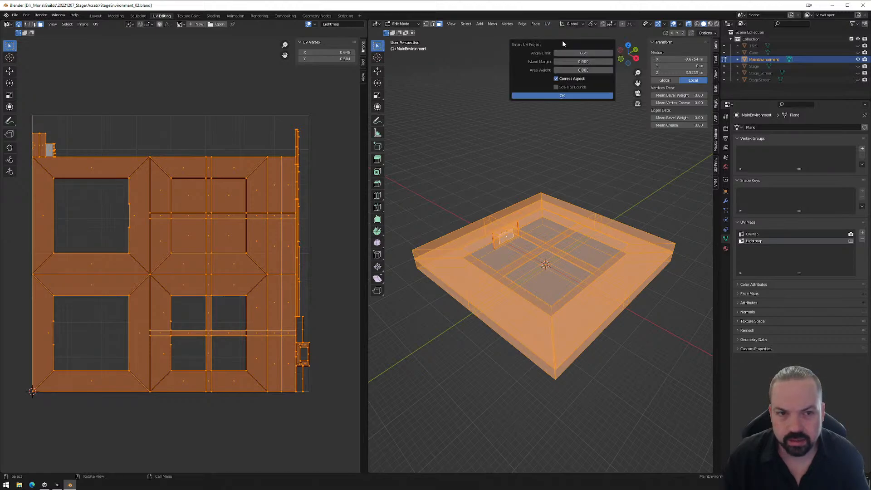
{"action": "left_click", "coordinate": [579, 62]}
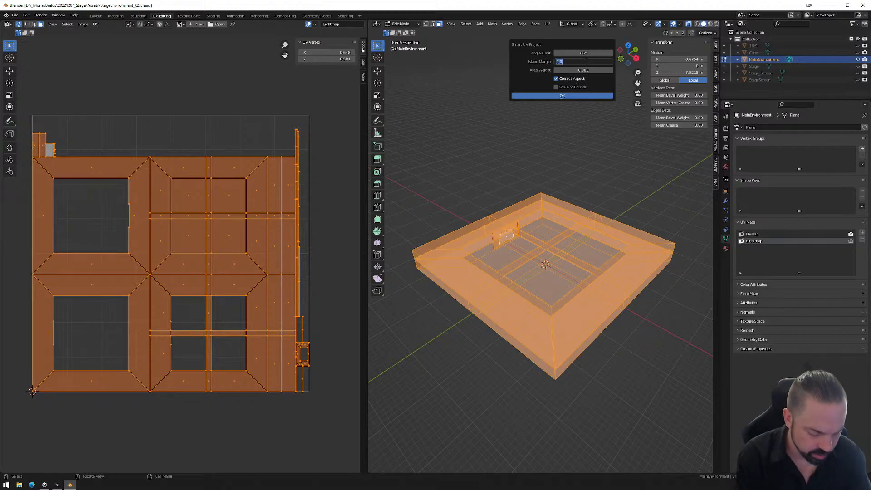
{"action": "key", "text": "BackSpace"}
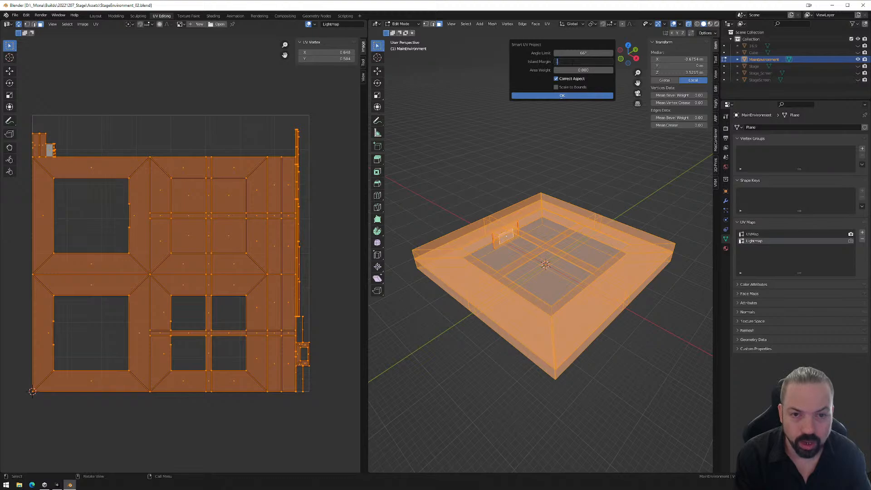
{"action": "type", "text": "0.1"}
{"action": "key", "text": "Return"}
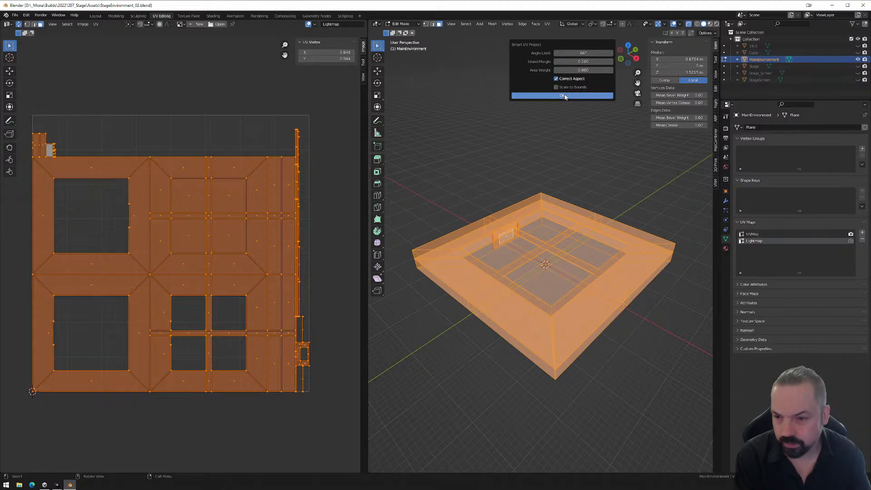
{"action": "left_click", "coordinate": [563, 95]}
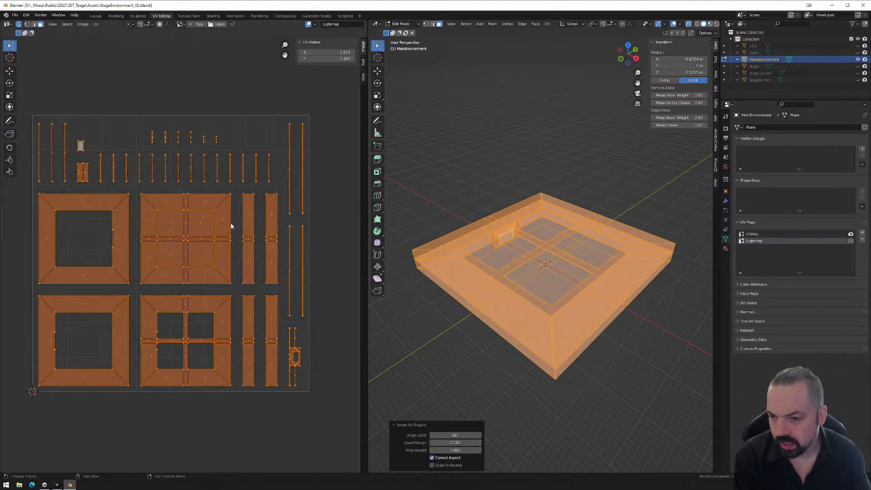
- Display the UVMap layout for comparison with the spaced-out islands and return to Lightmap
{"action": "left_click", "coordinate": [337, 25]}
{"action": "left_click", "coordinate": [332, 34]}
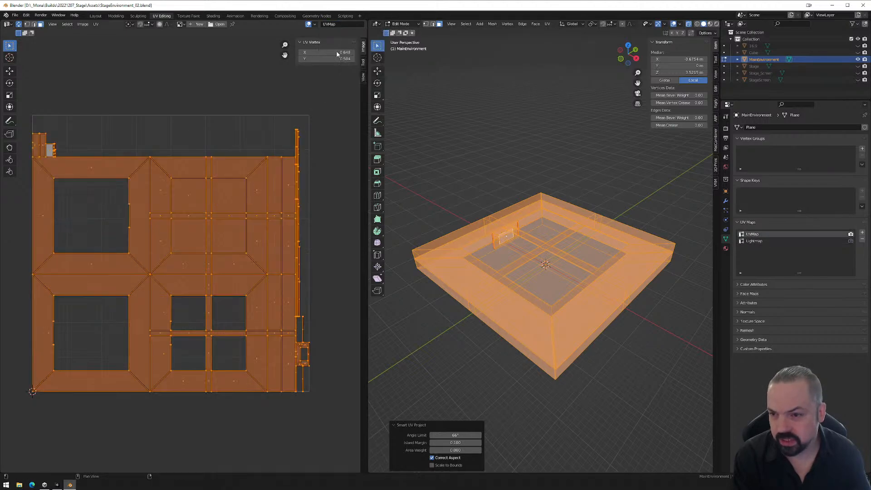
{"action": "left_click", "coordinate": [331, 25]}
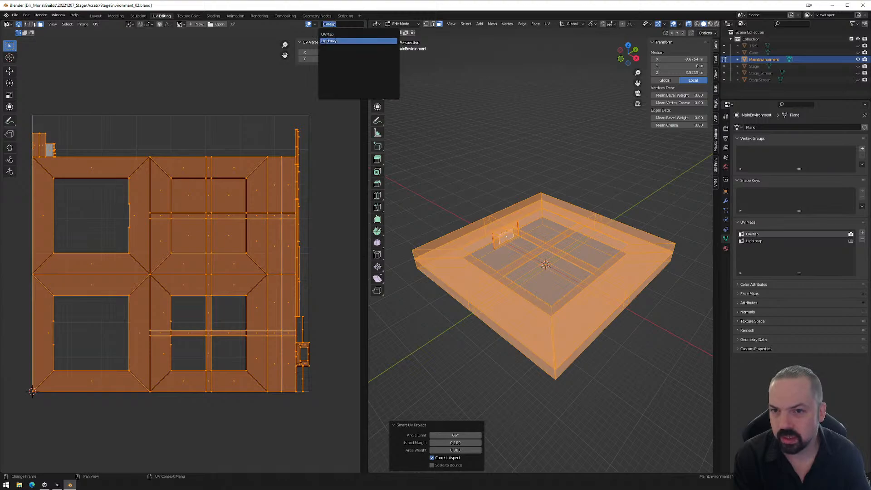
{"action": "left_click", "coordinate": [335, 40]}
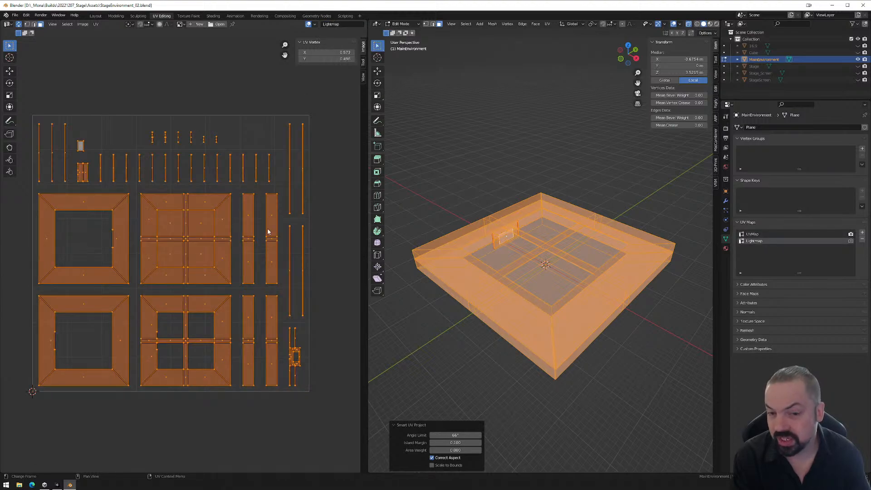
- Redo the Smart UV Project of the Lightmap UVs with the island margin set to 0.05
{"action": "left_click", "coordinate": [548, 24]}
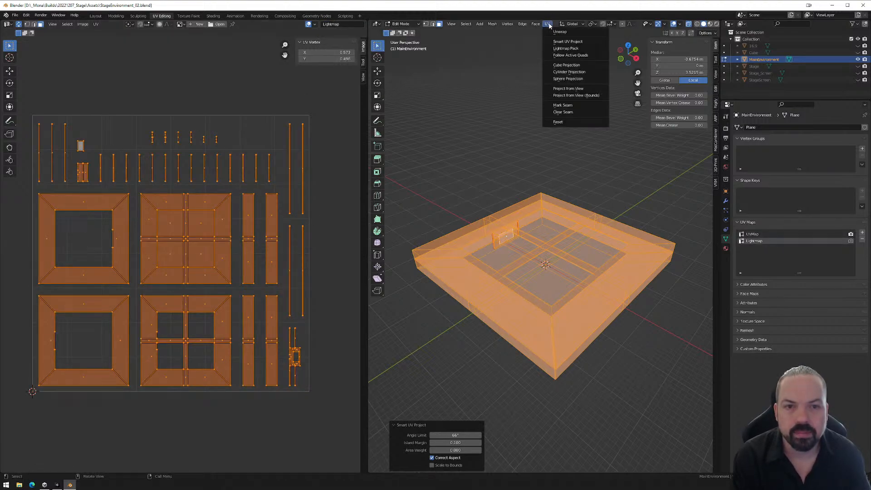
{"action": "left_click", "coordinate": [563, 43]}
{"action": "left_click", "coordinate": [585, 60]}
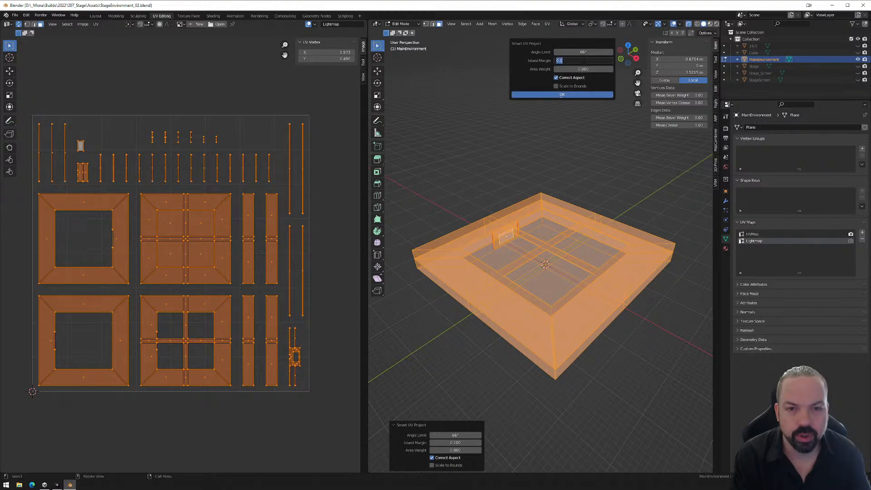
{"action": "type", "text": "0"}
{"action": "type", "text": ".05"}
{"action": "key", "text": "Return"}
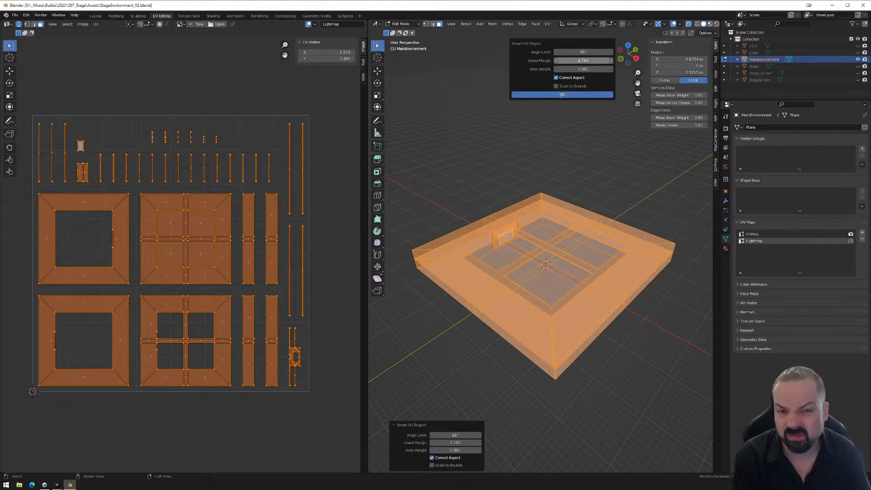
{"action": "left_click", "coordinate": [569, 96]}
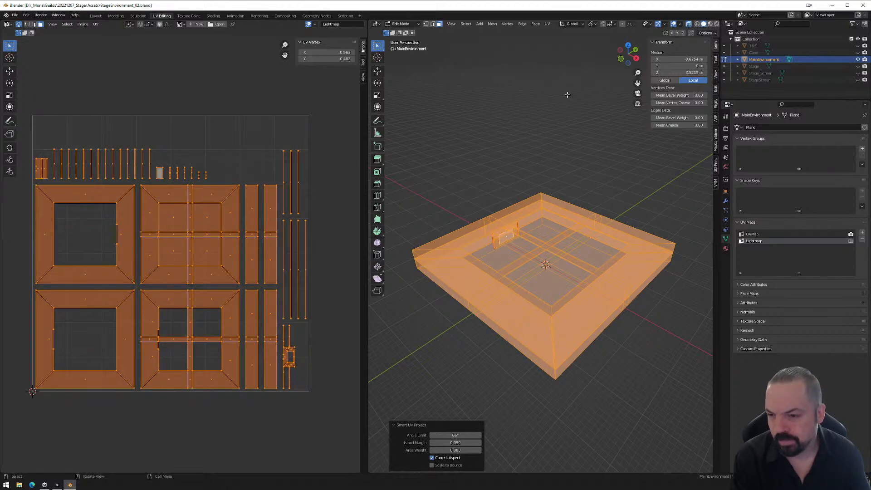
- Repack the Lightmap UVs with Smart UV Project using an island margin of 0.03
{"action": "left_click", "coordinate": [547, 23]}
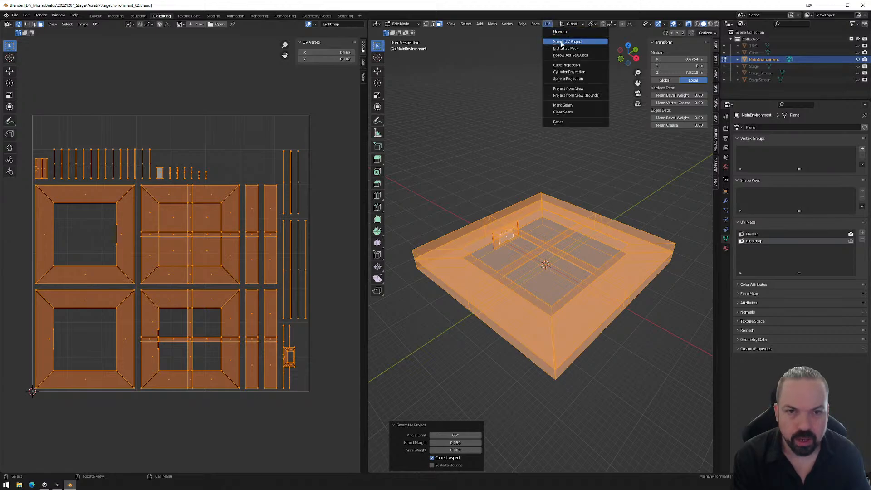
{"action": "left_click", "coordinate": [563, 37]}
{"action": "left_click", "coordinate": [571, 62]}
{"action": "key", "text": "BackSpace"}
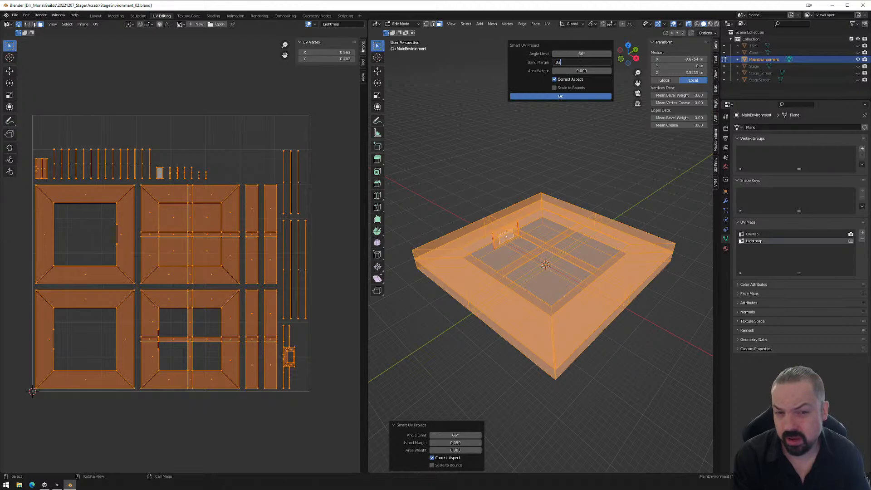
{"action": "type", "text": ".03"}
{"action": "left_click", "coordinate": [566, 97]}
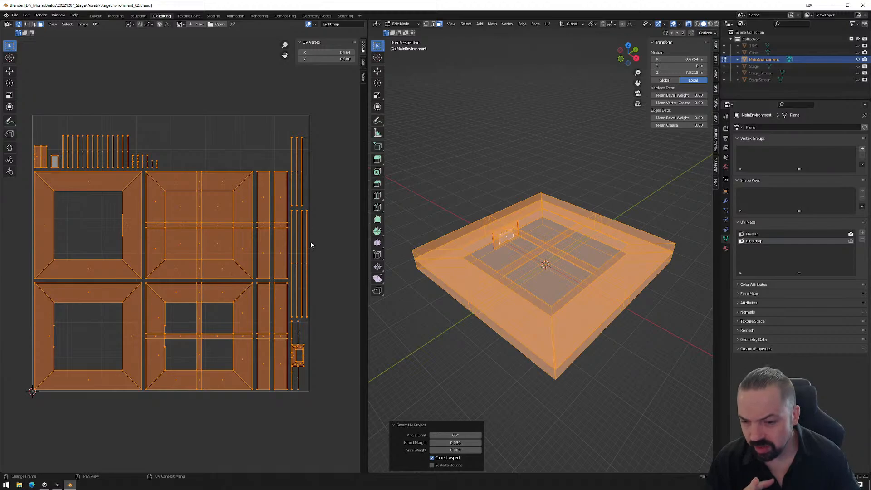
- Select the UV island of the small upright panel with the rectangular frame and add the large faces on the panel's other side
{"action": "left_click", "coordinate": [301, 347]}
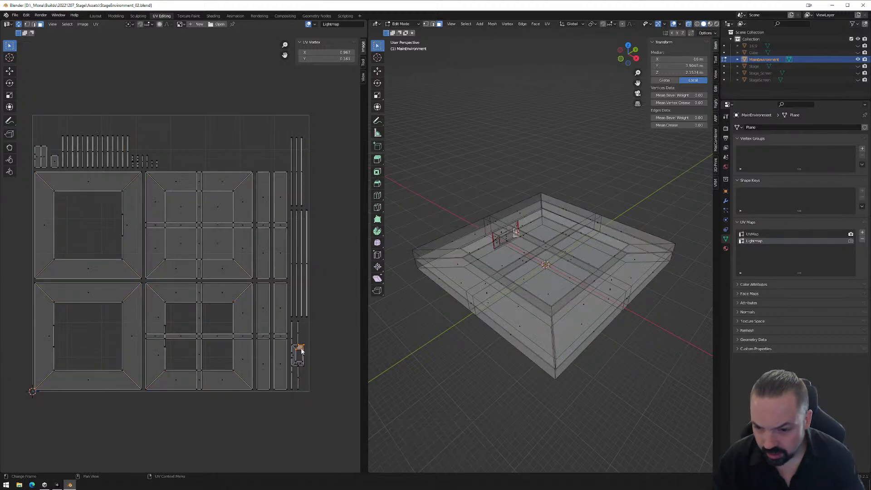
{"action": "left_click_drag", "start_coordinate": [310, 344], "coordinate": [291, 369]}
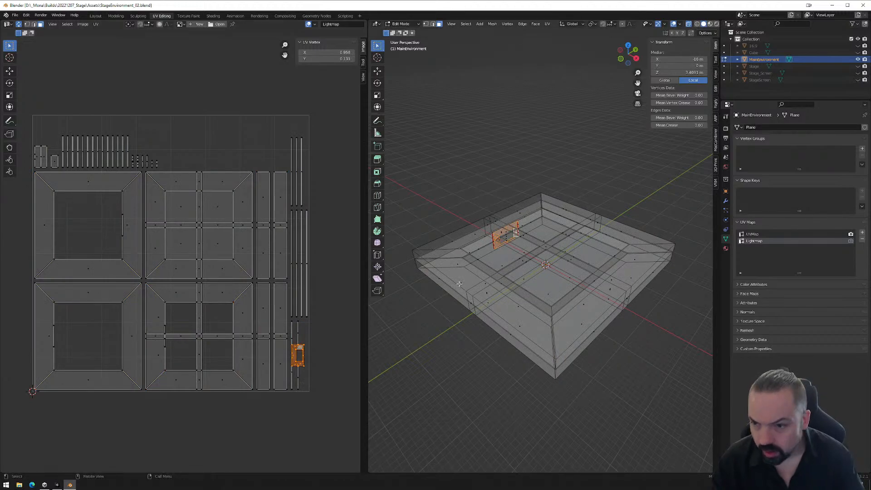
{"action": "middle_click_drag", "start_coordinate": [459, 284], "coordinate": [536, 283]}
{"action": "scroll", "coordinate": [557, 262], "scroll_direction": "up", "scroll_amount": 6}
{"action": "left_click", "coordinate": [475, 262], "text": "shift"}
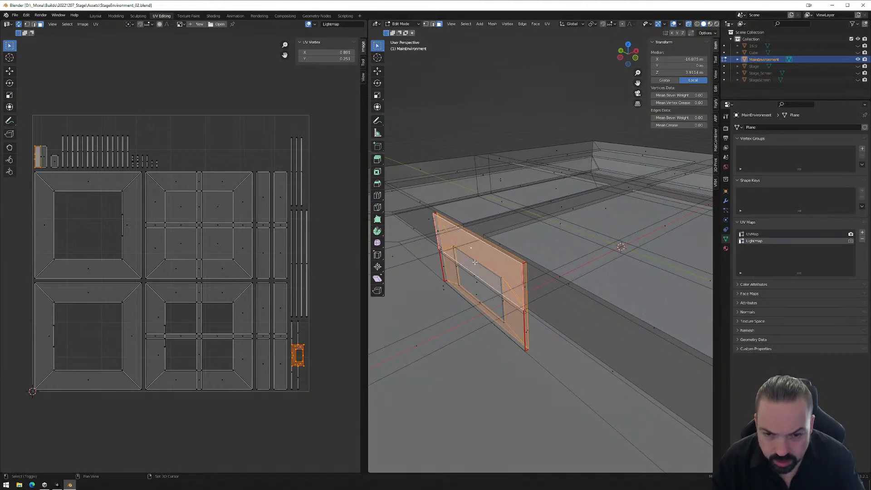
{"action": "left_click", "coordinate": [473, 277], "text": "shift"}
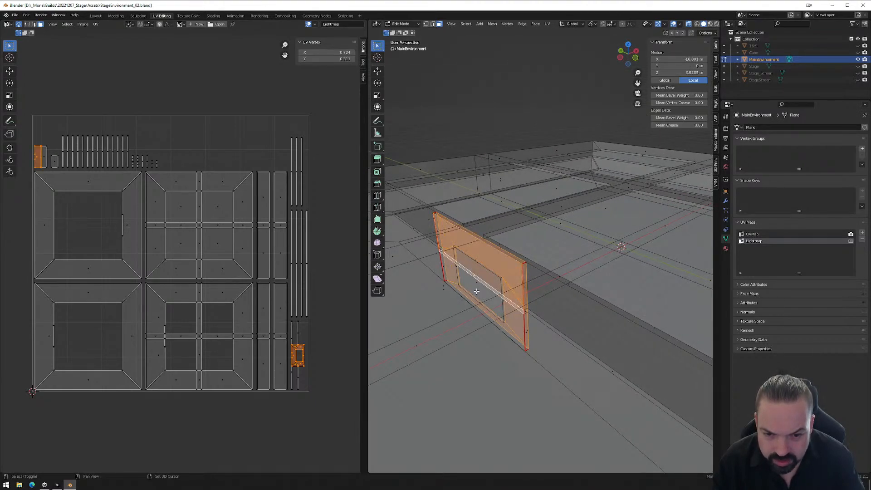
{"action": "left_click", "coordinate": [477, 292], "text": "shift"}
- Add the narrow edge faces at both ends of the upright panel to the selection
{"action": "middle_click_drag", "start_coordinate": [476, 292], "coordinate": [476, 287]}
{"action": "left_click", "coordinate": [477, 306], "text": "shift"}
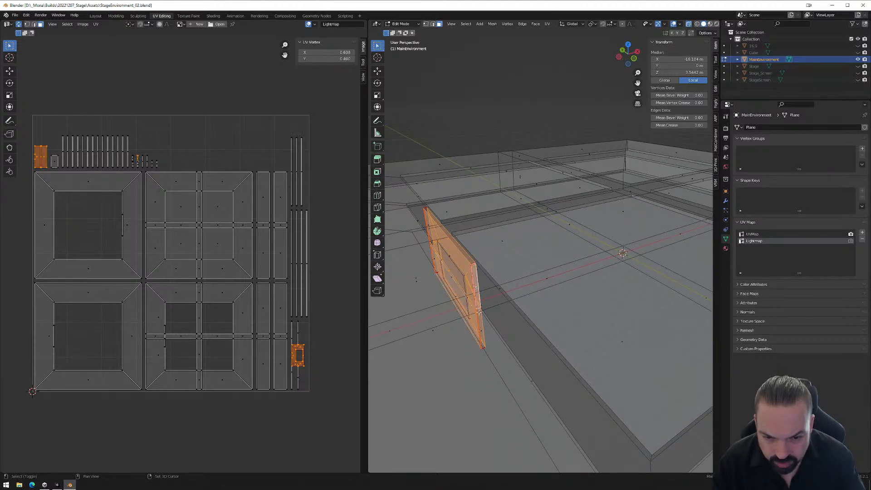
{"action": "left_click", "coordinate": [480, 313], "text": "shift"}
{"action": "left_click", "coordinate": [481, 331], "text": "shift"}
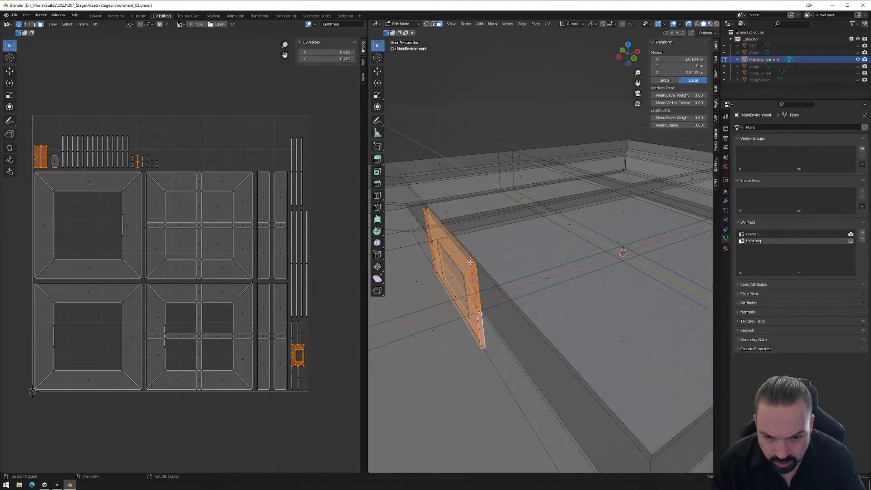
{"action": "middle_click_drag", "start_coordinate": [447, 235], "coordinate": [493, 285]}
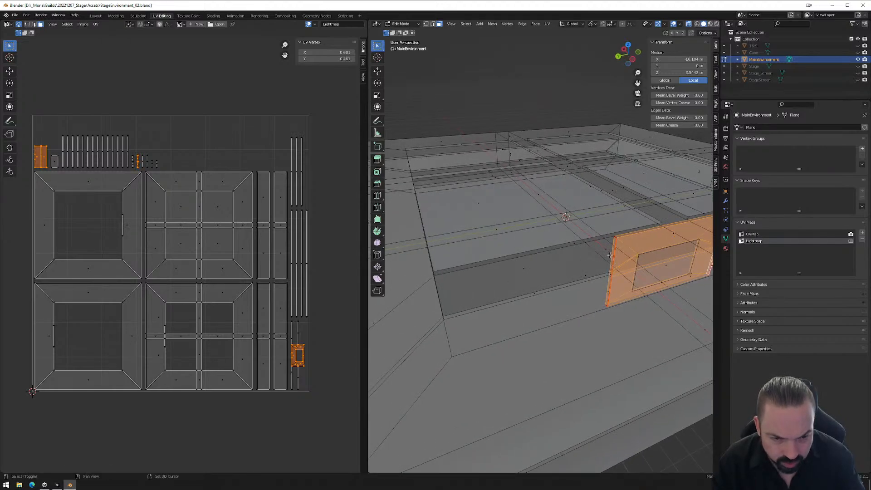
{"action": "left_click", "coordinate": [612, 269], "text": "shift"}
{"action": "left_click", "coordinate": [611, 279], "text": "shift"}
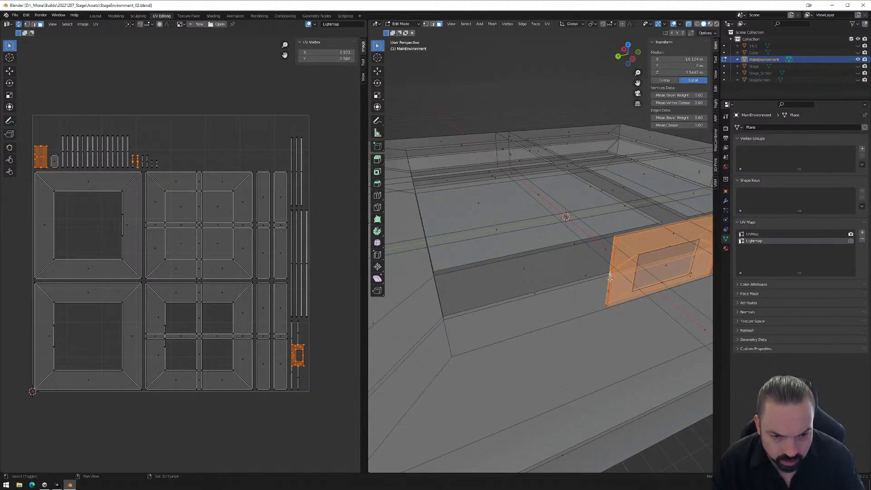
{"action": "left_click", "coordinate": [609, 293], "text": "shift"}
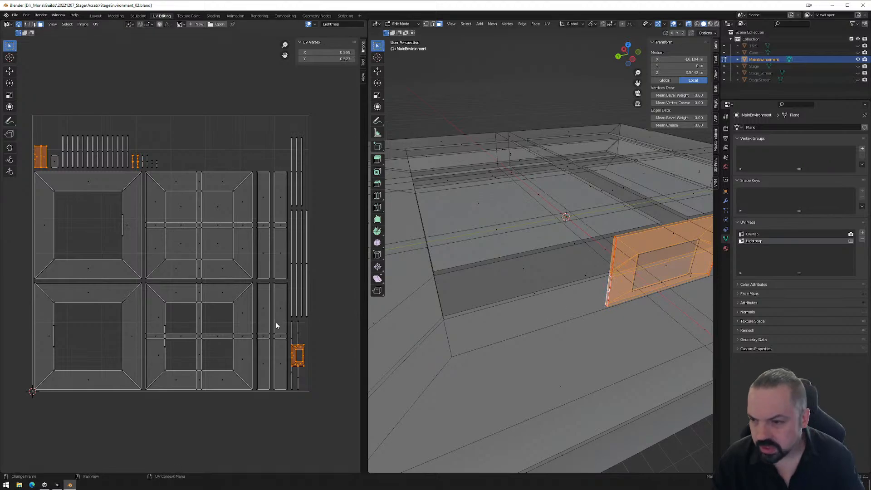
- Add the four narrow inner faces around the upright panel's rectangular opening to the selection
{"action": "middle_click_drag", "start_coordinate": [520, 256], "coordinate": [502, 226]}
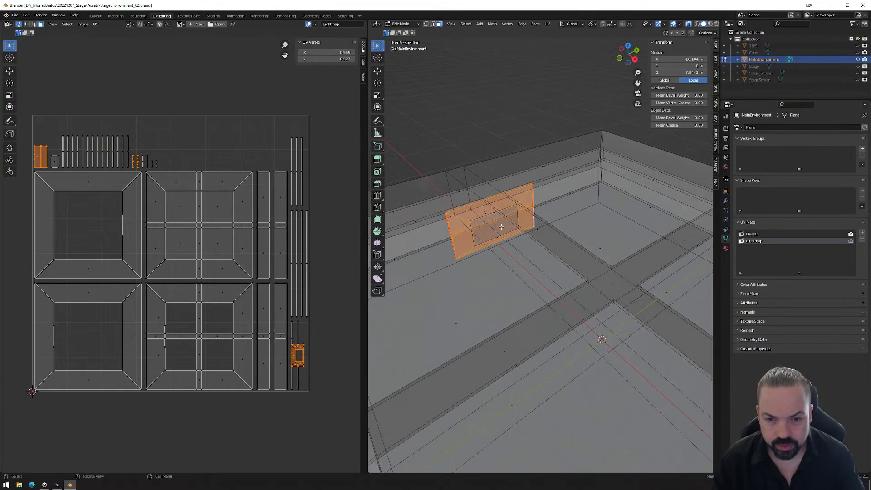
{"action": "scroll", "coordinate": [508, 207], "scroll_direction": "up", "scroll_amount": 3}
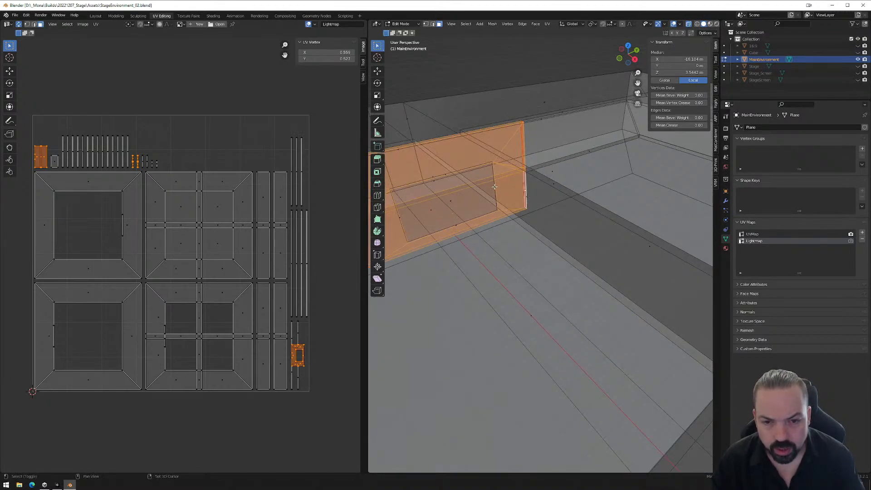
{"action": "left_click", "coordinate": [495, 187], "text": "shift"}
{"action": "left_click", "coordinate": [445, 175], "text": "shift"}
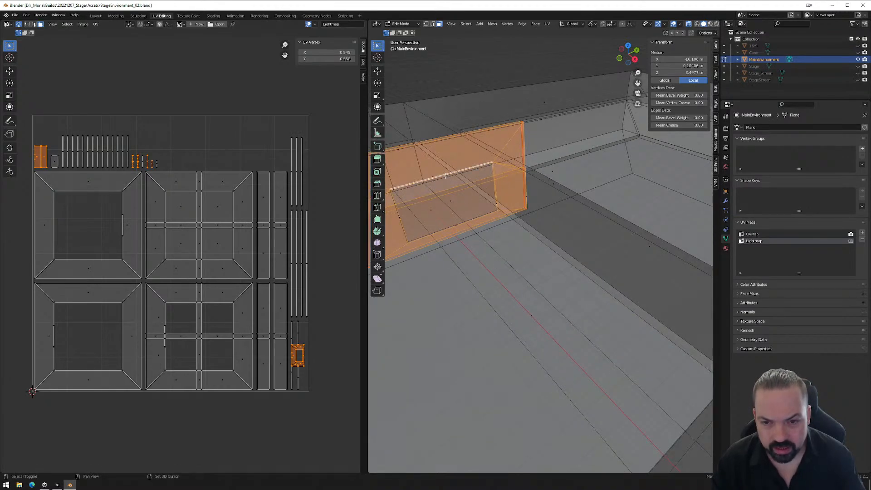
{"action": "left_click", "coordinate": [399, 220], "text": "shift"}
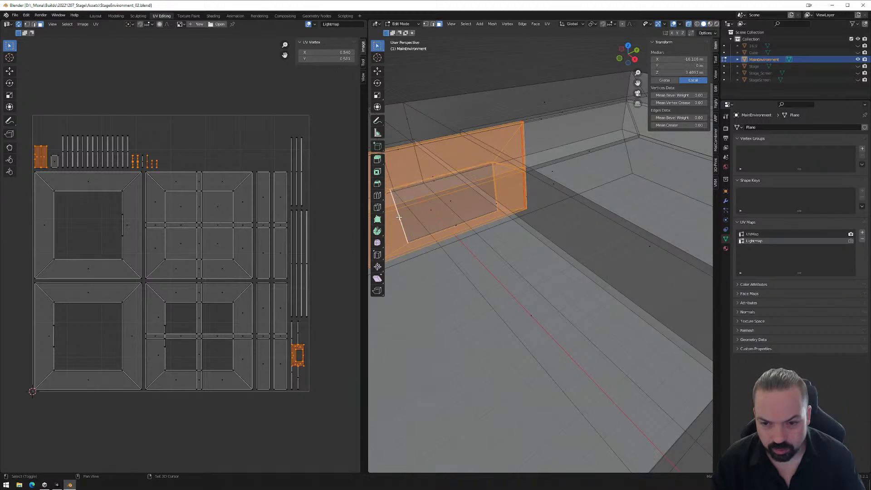
{"action": "left_click", "coordinate": [457, 226], "text": "shift"}
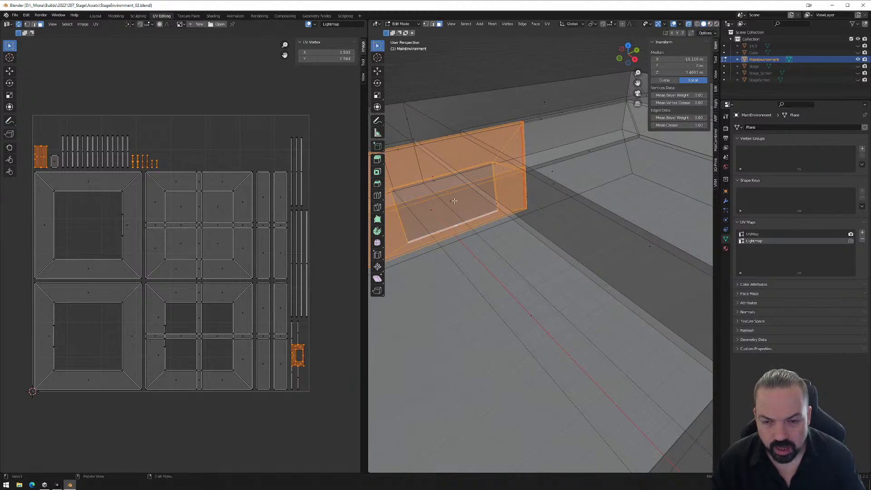
- Move all of the upright panel's Lightmap UV islands together into the empty area outside the UV square
{"action": "scroll", "coordinate": [288, 323], "scroll_direction": "down", "scroll_amount": 2}
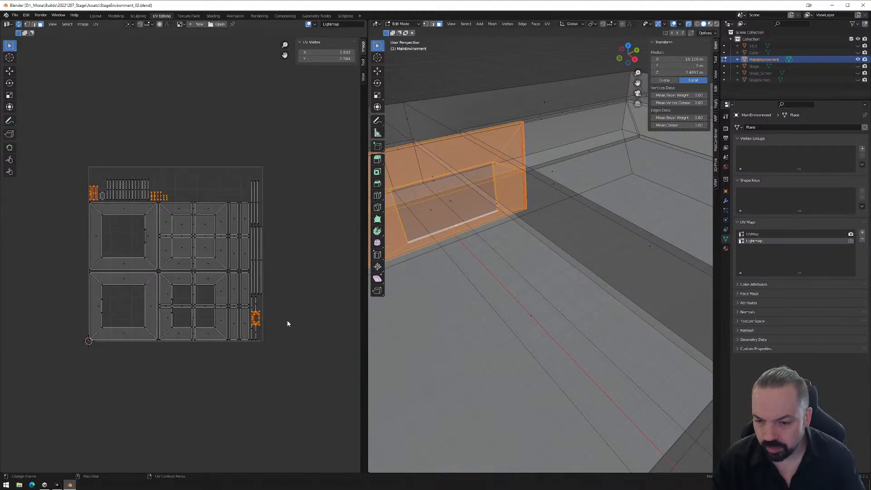
{"action": "key", "text": "g"}
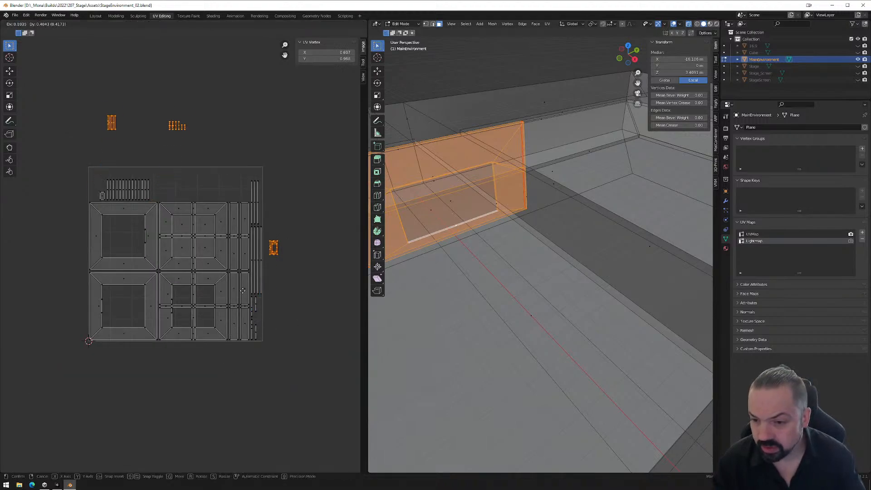
{"action": "left_click", "coordinate": [274, 263]}
- Gather the panel's frame island and thin strip islands close beside its plain rectangular islands outside the UV square
{"action": "left_click_drag", "start_coordinate": [291, 188], "coordinate": [331, 251]}
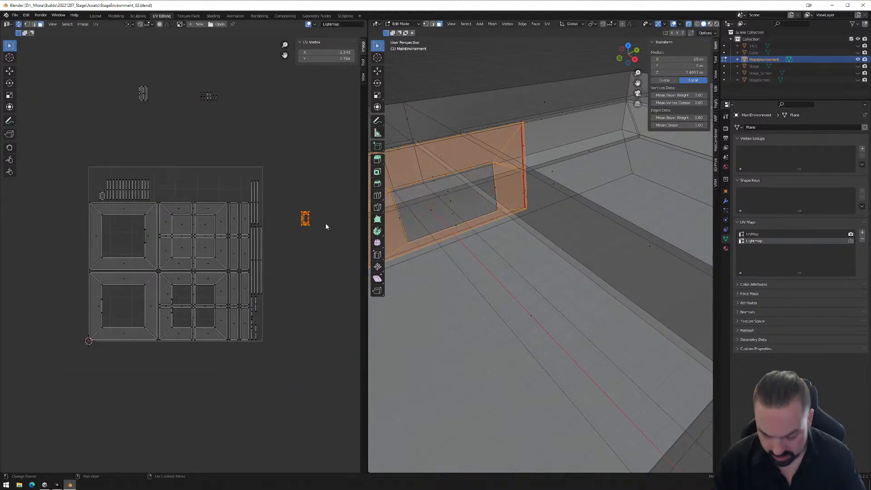
{"action": "key", "text": "g"}
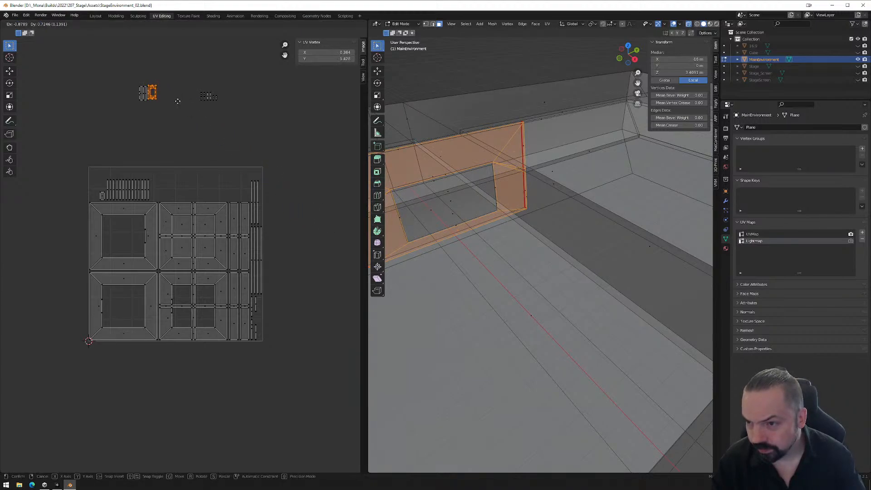
{"action": "left_click", "coordinate": [178, 101]}
{"action": "left_click_drag", "start_coordinate": [184, 80], "coordinate": [232, 114]}
{"action": "key", "text": "g"}
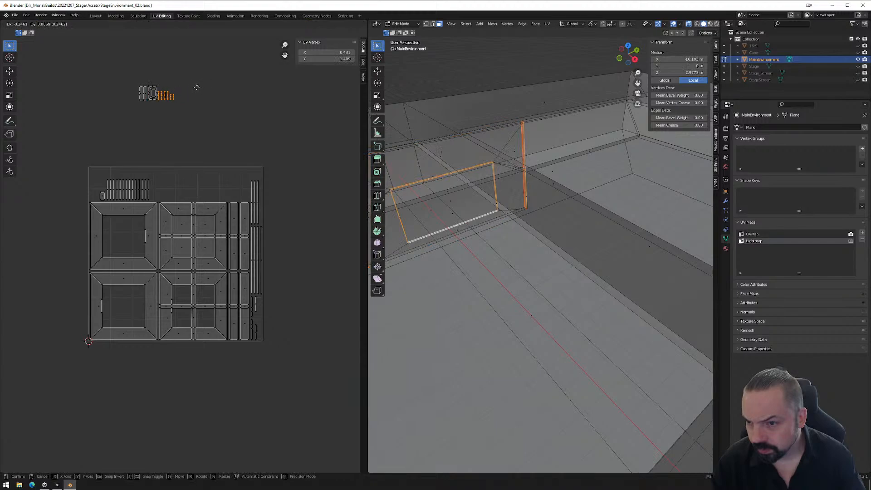
{"action": "left_click", "coordinate": [197, 87]}
- Move the gathered panel islands into the free space along the UV square's upper edge and scale them up to about double size
{"action": "key", "text": "a"}
{"action": "key", "text": "g"}
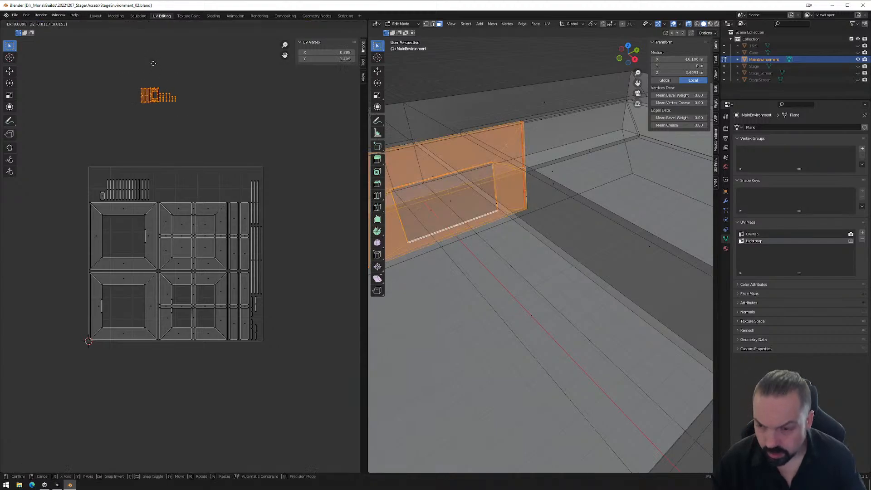
{"action": "left_click", "coordinate": [198, 157]}
{"action": "key", "text": "s"}
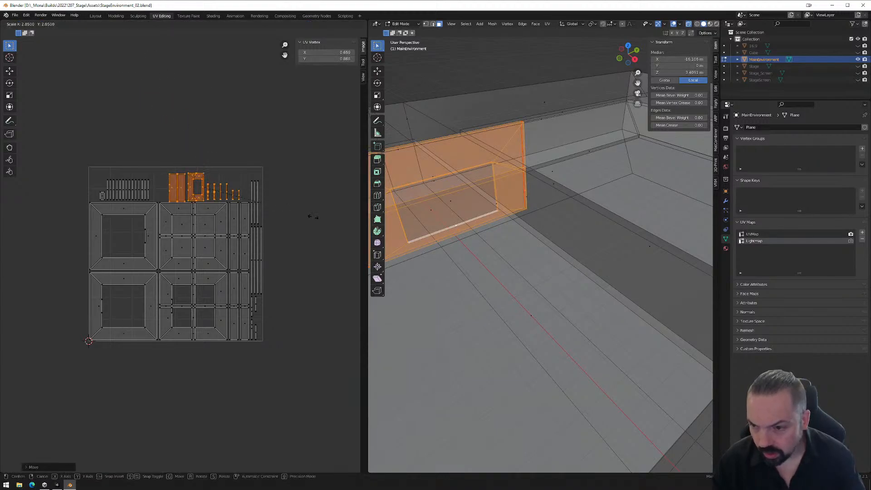
{"action": "left_click", "coordinate": [320, 220]}
- Reposition the panel islands within the free upper space, scale them by about 1.15, and shift them along X clear of the neighbouring strips
{"action": "scroll", "coordinate": [245, 200], "scroll_direction": "up", "scroll_amount": 3}
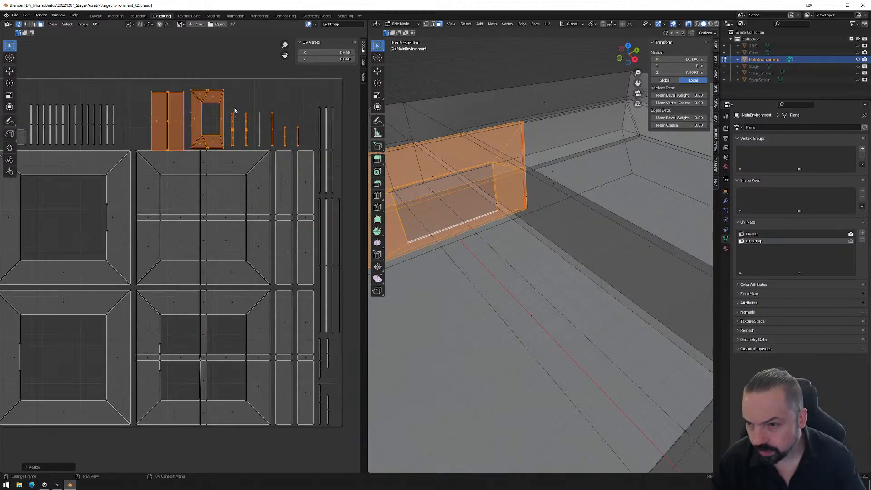
{"action": "key", "text": "g"}
{"action": "left_click", "coordinate": [211, 99]}
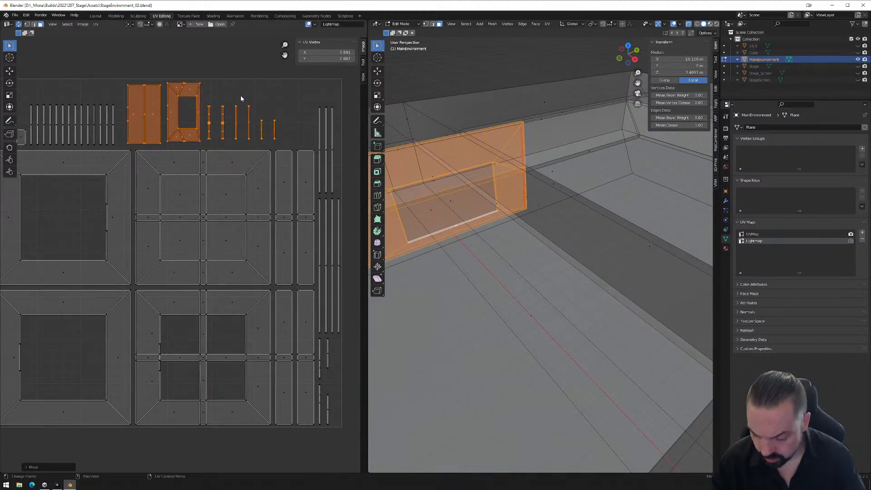
{"action": "key", "text": "s"}
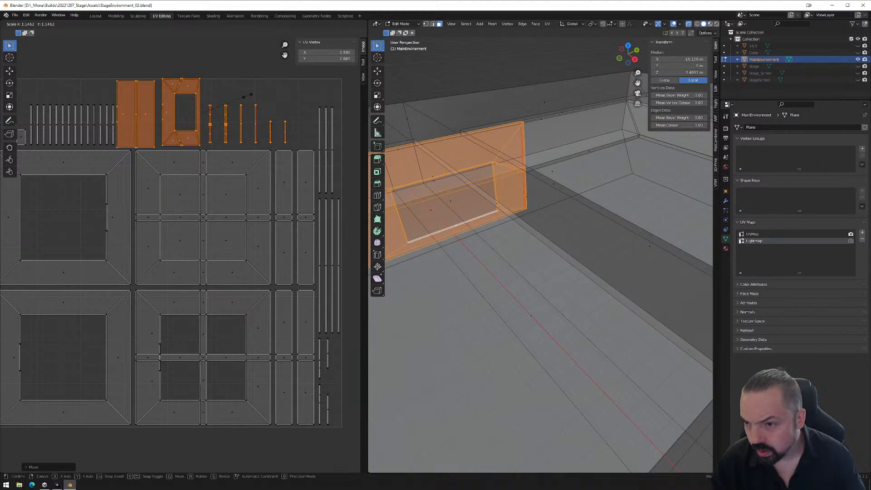
{"action": "left_click", "coordinate": [247, 95]}
{"action": "key", "text": "g"}
{"action": "key", "text": "x"}
{"action": "left_click", "coordinate": [236, 79]}
- Turn off UV sync selection and select the whole environment mesh so all its Lightmap islands are shown
{"action": "key", "text": "alt+a"}
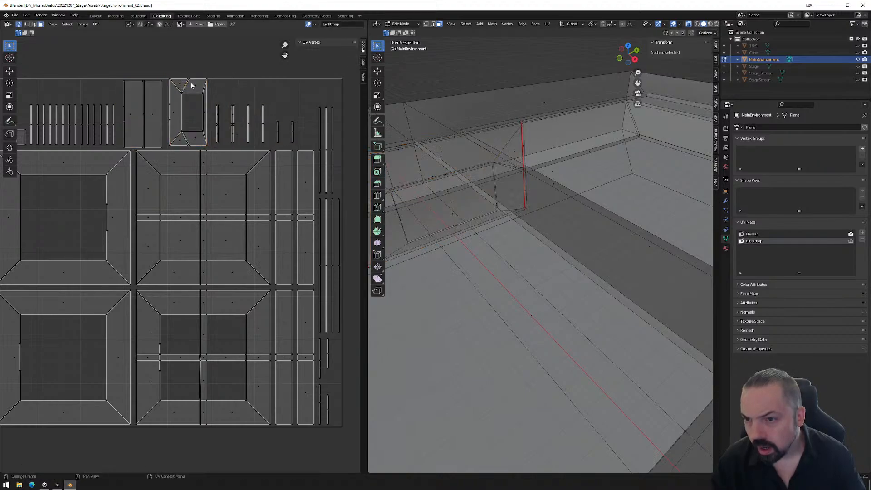
{"action": "left_click", "coordinate": [190, 85]}
{"action": "left_click", "coordinate": [22, 25]}
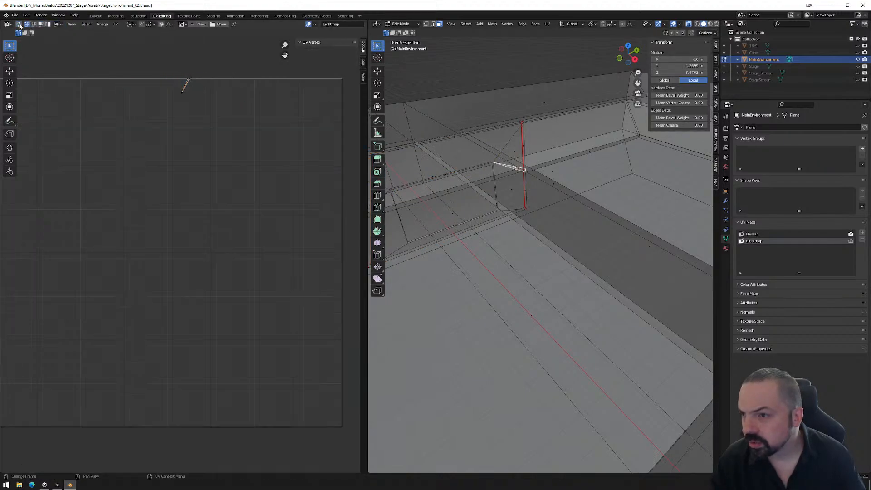
{"action": "scroll", "coordinate": [517, 159], "scroll_direction": "down", "scroll_amount": 10}
{"action": "left_click_drag", "start_coordinate": [454, 158], "coordinate": [654, 389]}
{"action": "scroll", "coordinate": [183, 107], "scroll_direction": "up", "scroll_amount": 4}
{"action": "scroll", "coordinate": [184, 85], "scroll_direction": "down", "scroll_amount": 4}
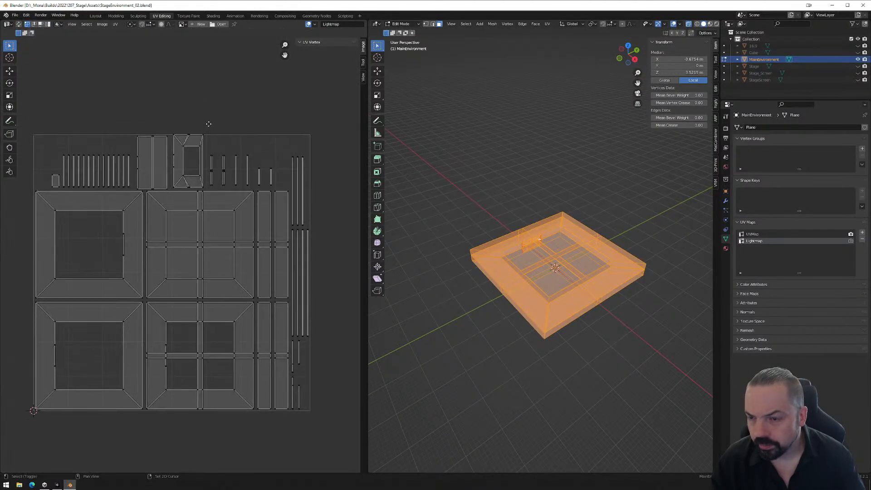
- Switch UV selection to whole islands and move the panel's frame island close against its two plain rectangular islands
{"action": "scroll", "coordinate": [208, 152], "scroll_direction": "up", "scroll_amount": 5}
{"action": "left_click", "coordinate": [177, 100]}
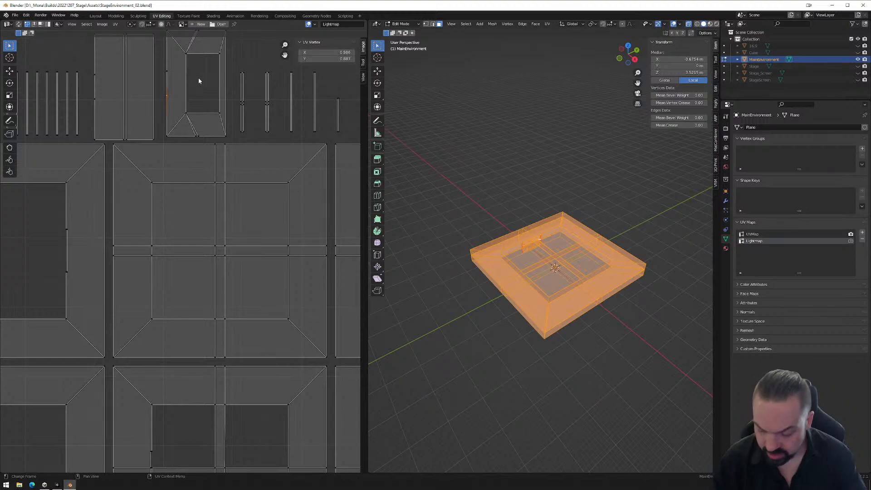
{"action": "left_click", "coordinate": [40, 24]}
{"action": "left_click", "coordinate": [49, 24]}
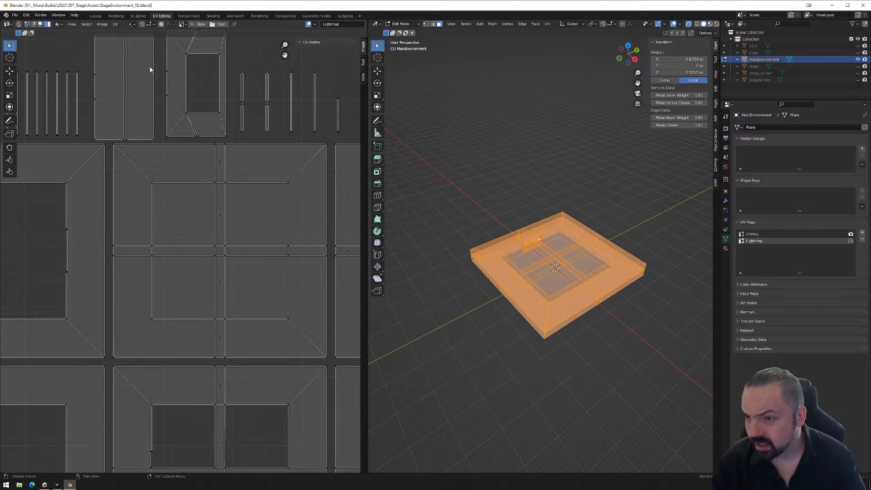
{"action": "left_click", "coordinate": [199, 71]}
{"action": "middle_click_drag", "start_coordinate": [199, 70], "coordinate": [205, 108]}
{"action": "key", "text": "g"}
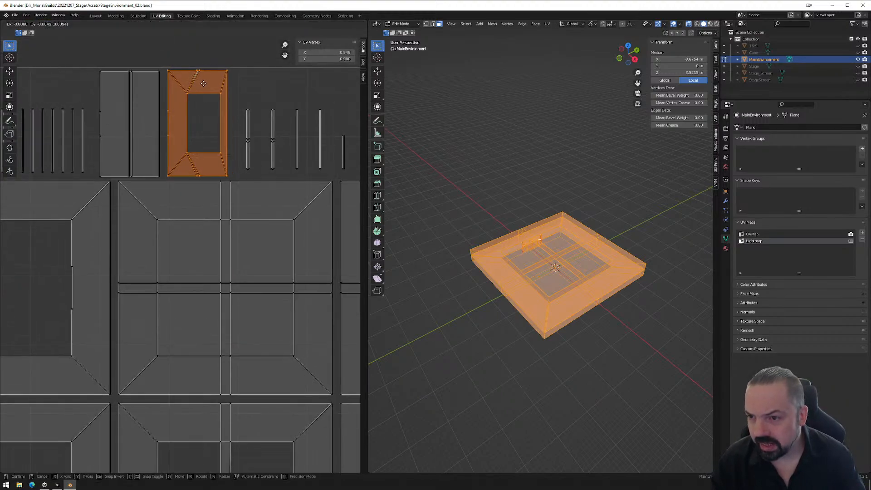
{"action": "left_click", "coordinate": [197, 84]}
- Enlarge the panel's six thin strip islands together and move them up beside the frame island within the UV square
{"action": "left_click_drag", "start_coordinate": [239, 96], "coordinate": [264, 175]}
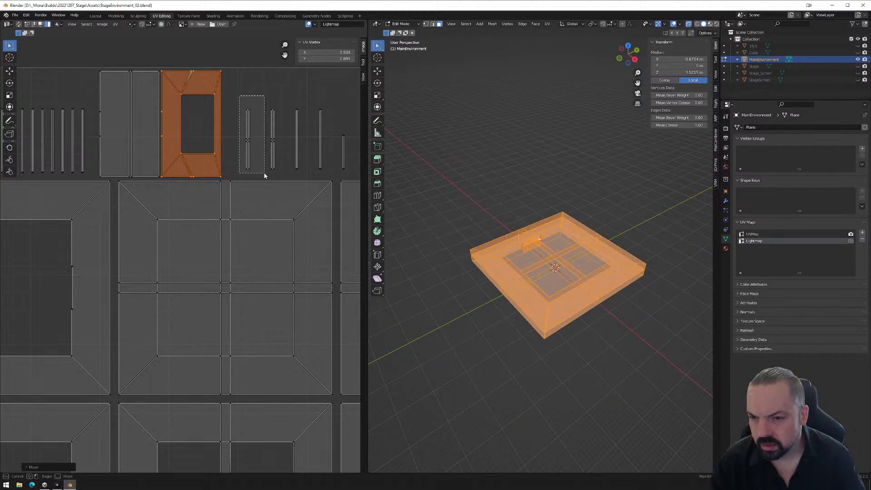
{"action": "left_click_drag", "start_coordinate": [265, 175], "coordinate": [356, 175]}
{"action": "scroll", "coordinate": [356, 174], "scroll_direction": "down", "scroll_amount": 1}
{"action": "left_click_drag", "start_coordinate": [231, 124], "coordinate": [351, 194]}
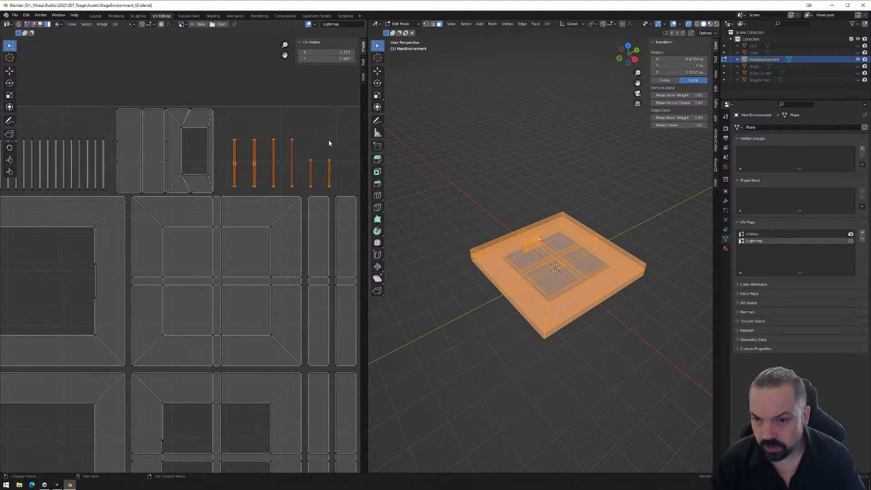
{"action": "right_click", "coordinate": [330, 141]}
{"action": "middle_click_drag", "start_coordinate": [329, 131], "coordinate": [288, 131]}
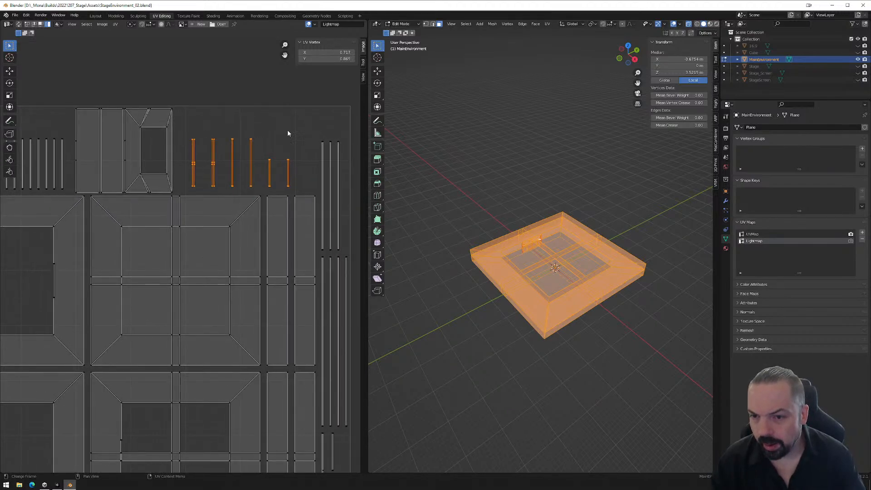
{"action": "key", "text": "s"}
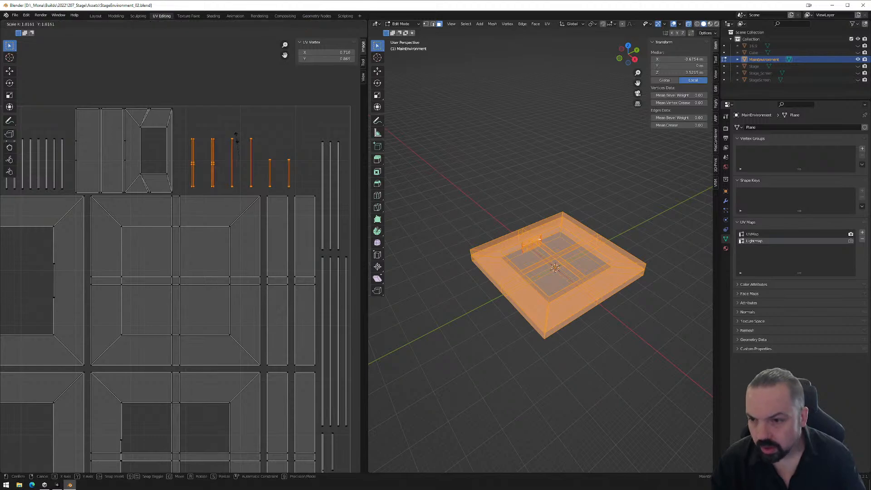
{"action": "left_click", "coordinate": [198, 162]}
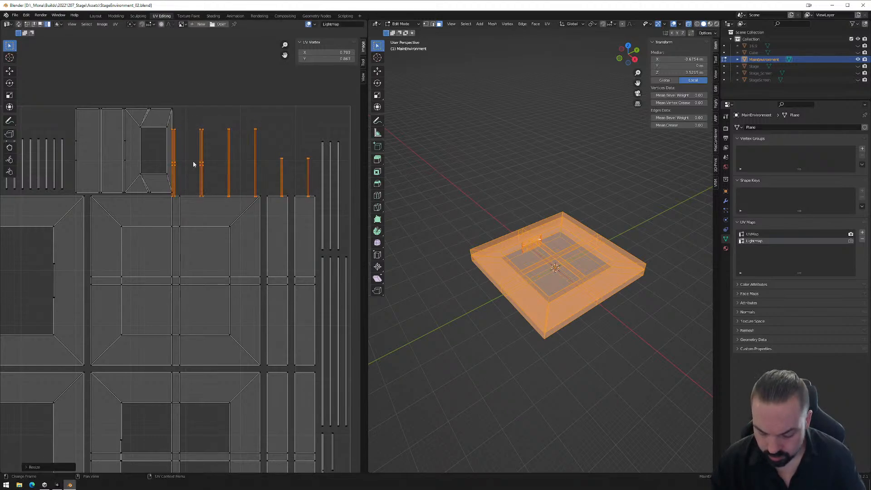
{"action": "key", "text": "g"}
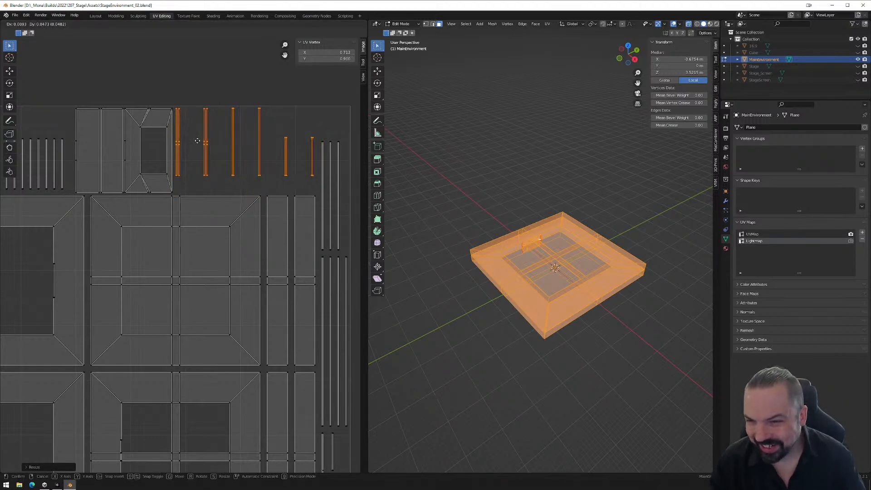
{"action": "left_click", "coordinate": [198, 143]}
- Nudge the two plain rectangular panel islands slightly away from the frame island
{"action": "left_click", "coordinate": [152, 116]}
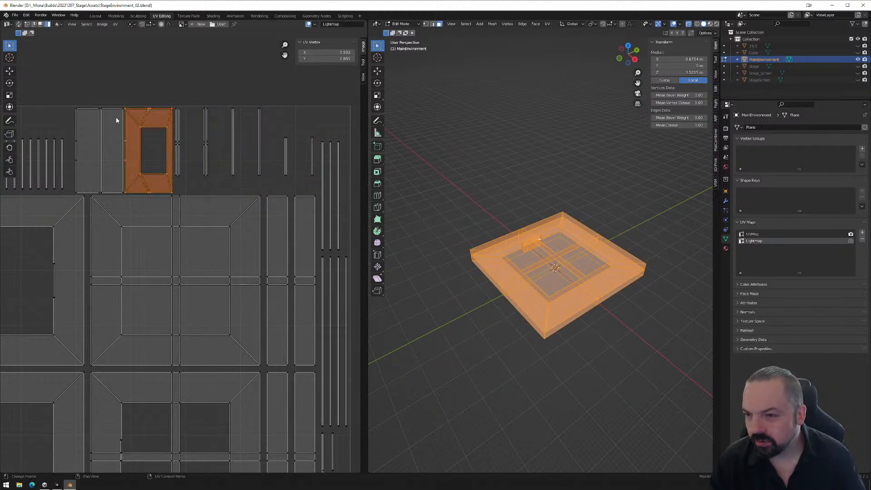
{"action": "left_click", "coordinate": [121, 116]}
{"action": "key", "text": "g"}
{"action": "left_click", "coordinate": [119, 115]}
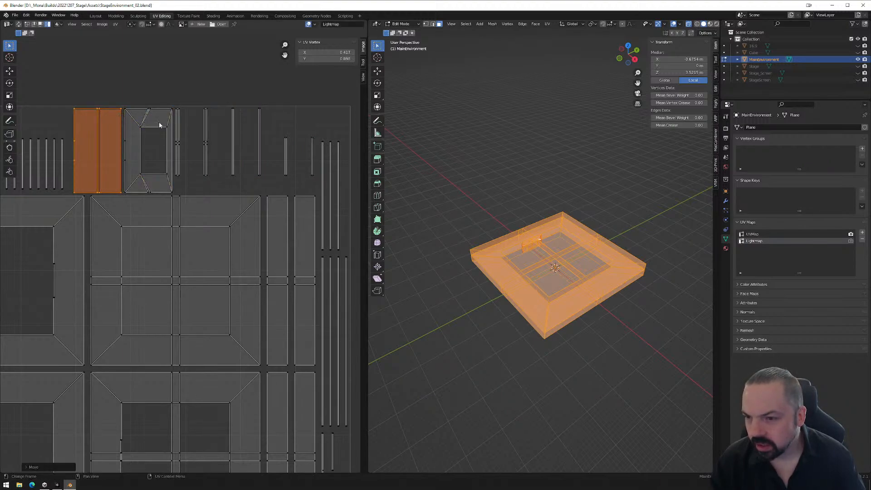
- Move the second, third and fourth long strip islands one by one close beside the first strip next to the frame island
{"action": "left_click", "coordinate": [178, 127]}
{"action": "left_click", "coordinate": [207, 122]}
{"action": "key", "text": "g"}
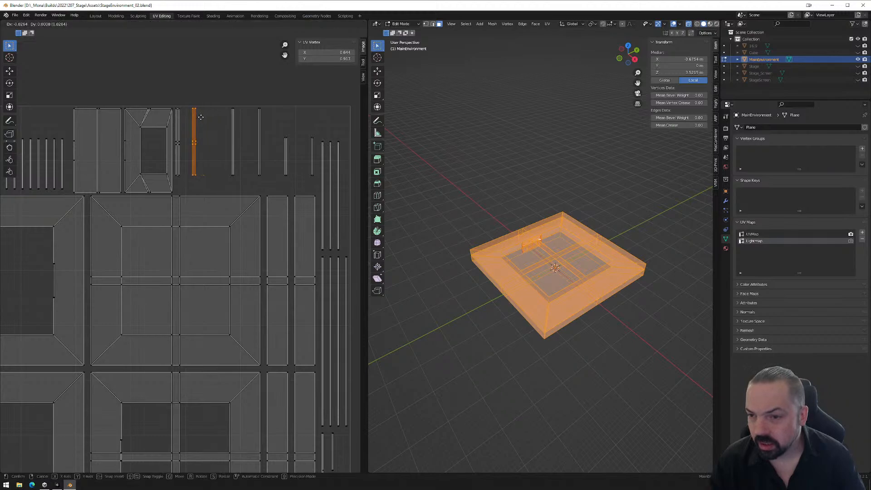
{"action": "left_click", "coordinate": [192, 120]}
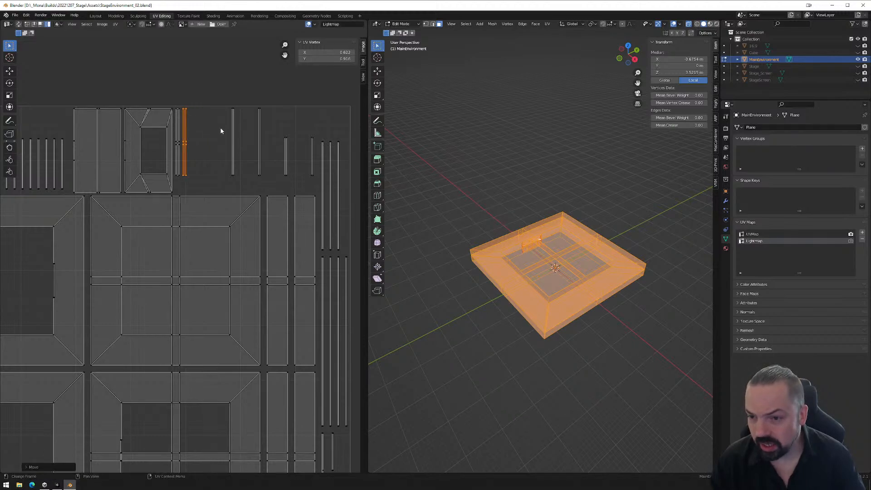
{"action": "left_click", "coordinate": [232, 130]}
{"action": "key", "text": "g"}
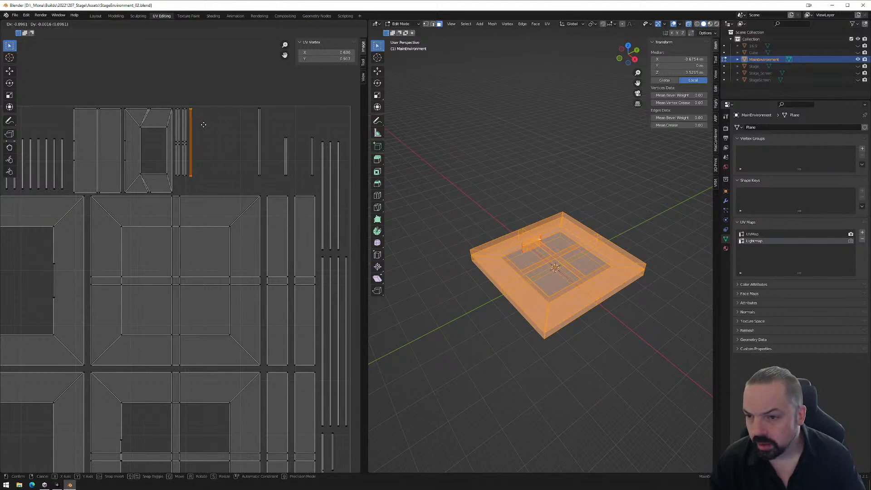
{"action": "left_click", "coordinate": [204, 125]}
{"action": "left_click", "coordinate": [260, 132]}
{"action": "key", "text": "g"}
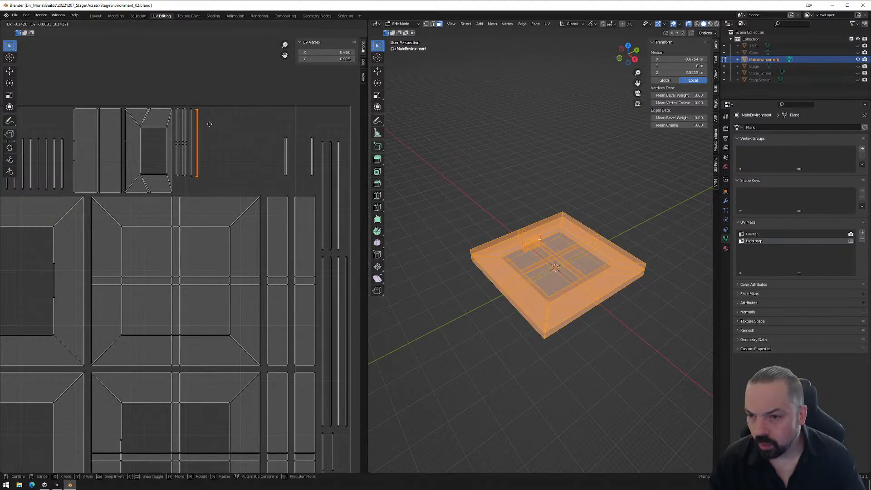
{"action": "left_click", "coordinate": [209, 126]}
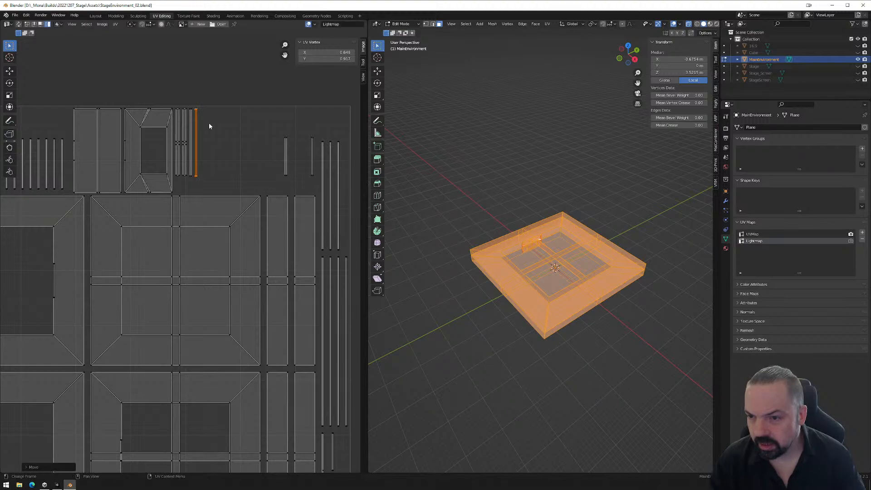
- Move the two short strip islands one by one close beside the four long strips next to the frame island
{"action": "left_click", "coordinate": [285, 153]}
{"action": "key", "text": "g"}
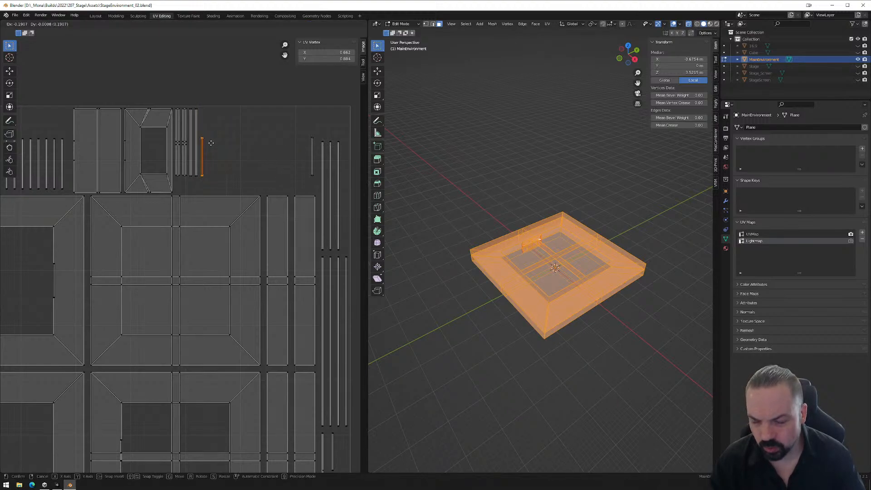
{"action": "left_click", "coordinate": [212, 141]}
{"action": "left_click", "coordinate": [312, 152]}
{"action": "key", "text": "g"}
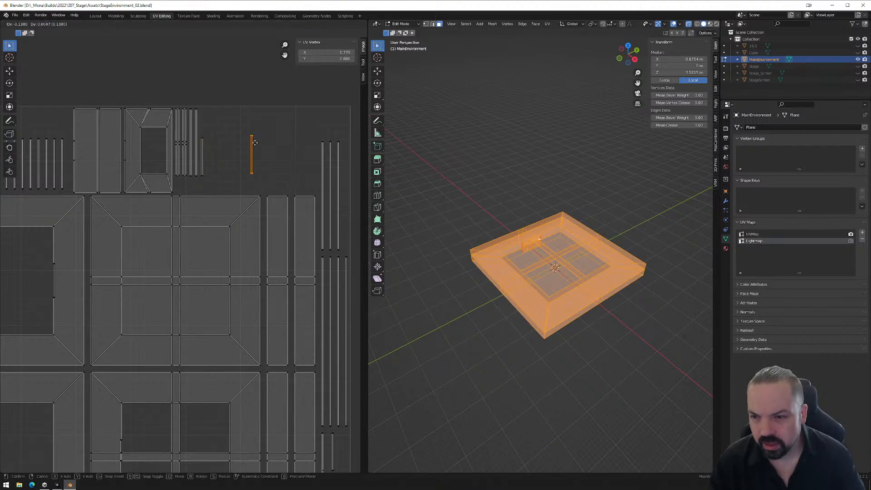
{"action": "left_click", "coordinate": [212, 144]}
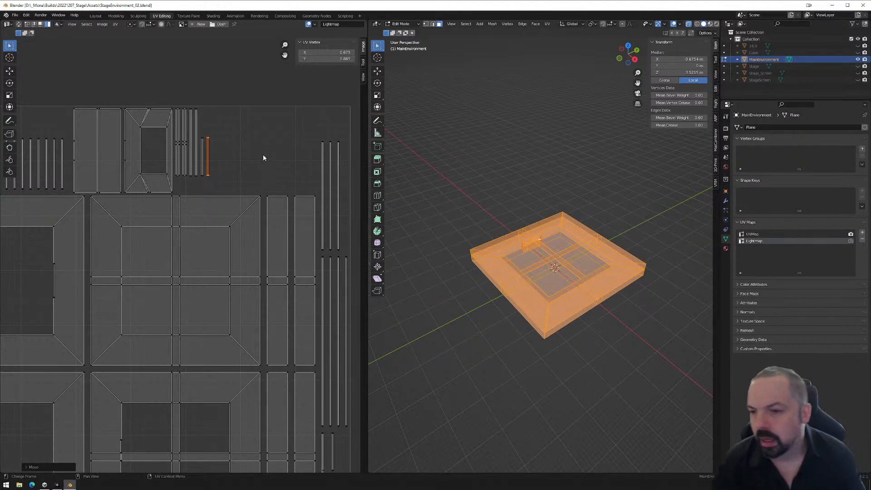
- Scale all six strip islands up together to about the frame island's height and place them beside it within the UV square
{"action": "left_click_drag", "start_coordinate": [174, 99], "coordinate": [231, 179]}
{"action": "key", "text": "g"}
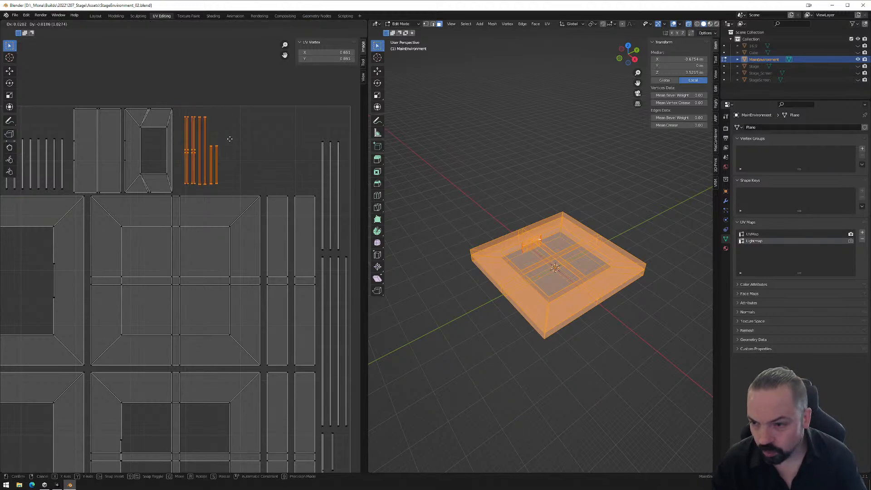
{"action": "left_click", "coordinate": [229, 141]}
{"action": "key", "text": "s"}
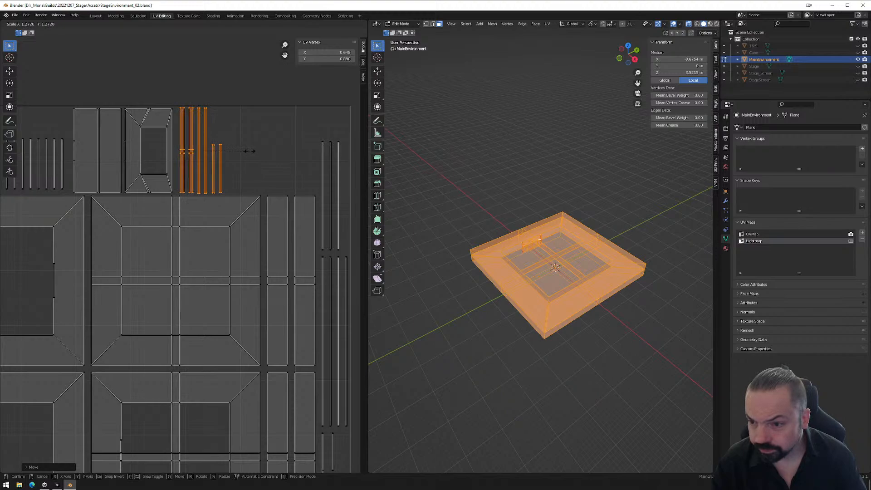
{"action": "left_click", "coordinate": [245, 147]}
{"action": "key", "text": "g"}
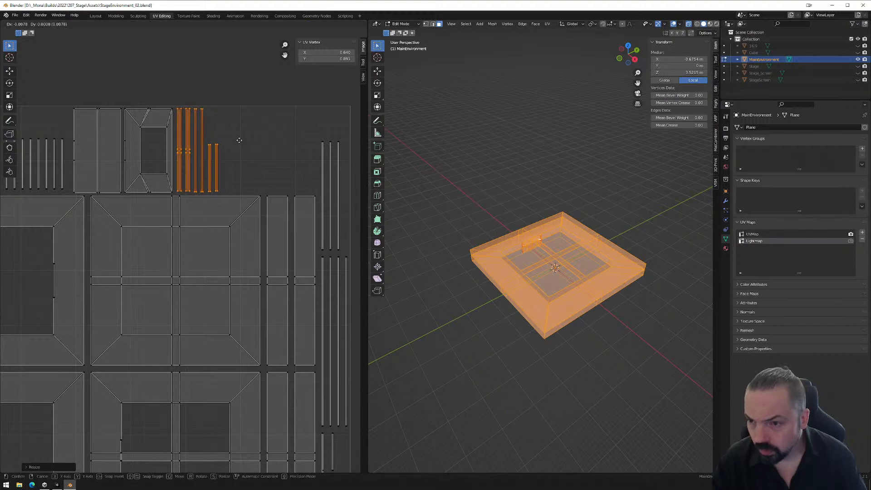
{"action": "left_click", "coordinate": [239, 140]}
- Make UVMap the active UV map, leave mesh editing and return to the Layout workspace
{"action": "scroll", "coordinate": [234, 156], "scroll_direction": "down", "scroll_amount": 2}
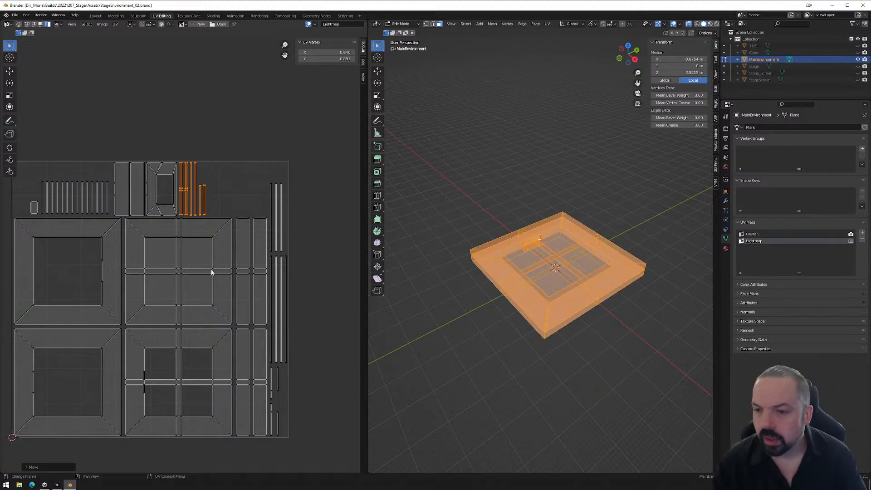
{"action": "scroll", "coordinate": [211, 272], "scroll_direction": "down", "scroll_amount": 1}
{"action": "left_click", "coordinate": [335, 24]}
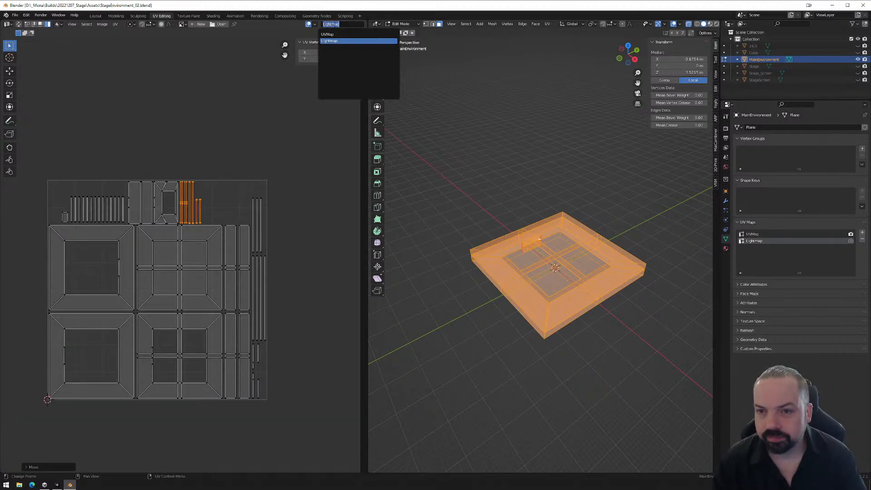
{"action": "left_click", "coordinate": [336, 35]}
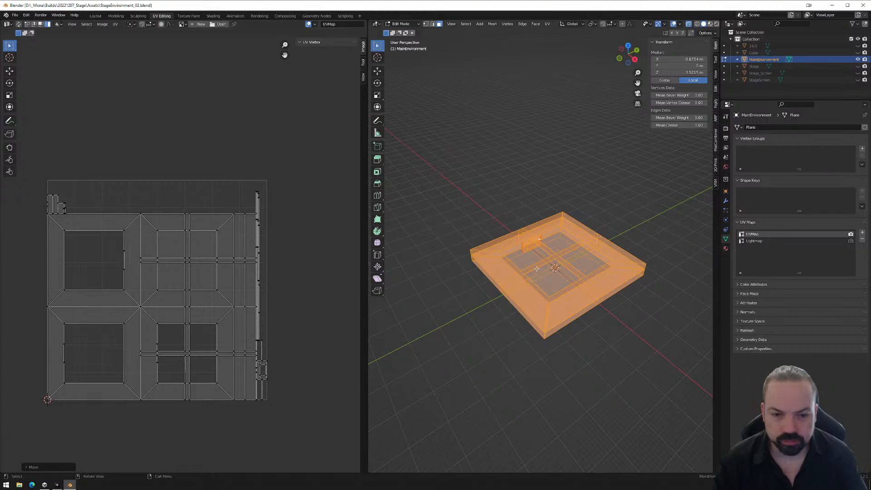
{"action": "key", "text": "Tab"}
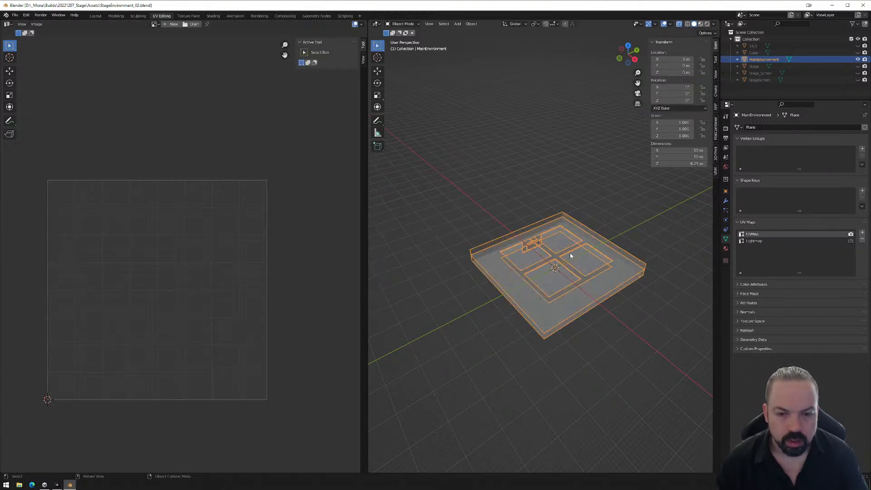
{"action": "left_click", "coordinate": [95, 16]}
- Start an FBX export of the main environment and browse to the 20221207_Stage folder
{"action": "scroll", "coordinate": [206, 164], "scroll_direction": "down", "scroll_amount": 1}
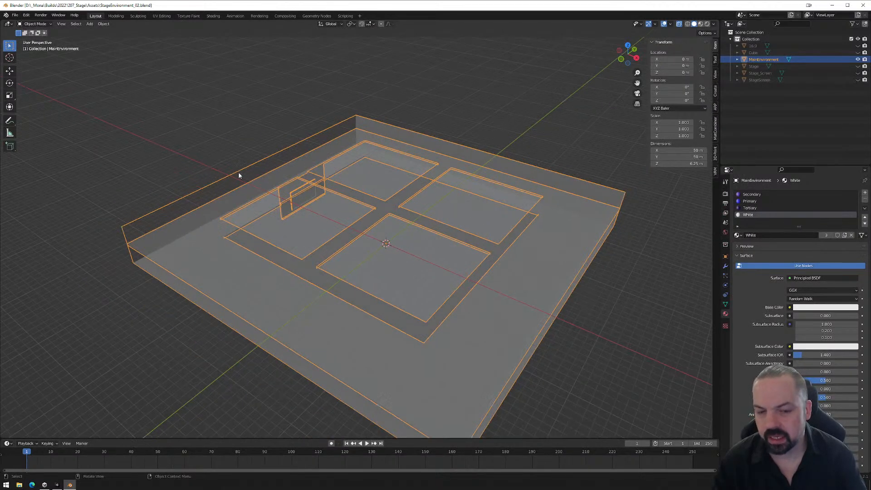
{"action": "middle_click_drag", "start_coordinate": [367, 206], "coordinate": [356, 174], "text": "shift"}
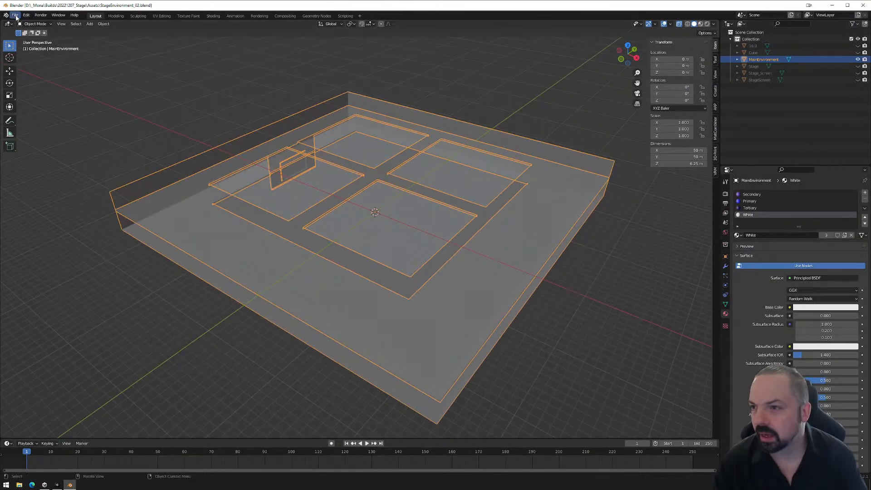
{"action": "left_click", "coordinate": [16, 16]}
{"action": "mouse_move", "coordinate": [33, 114]}
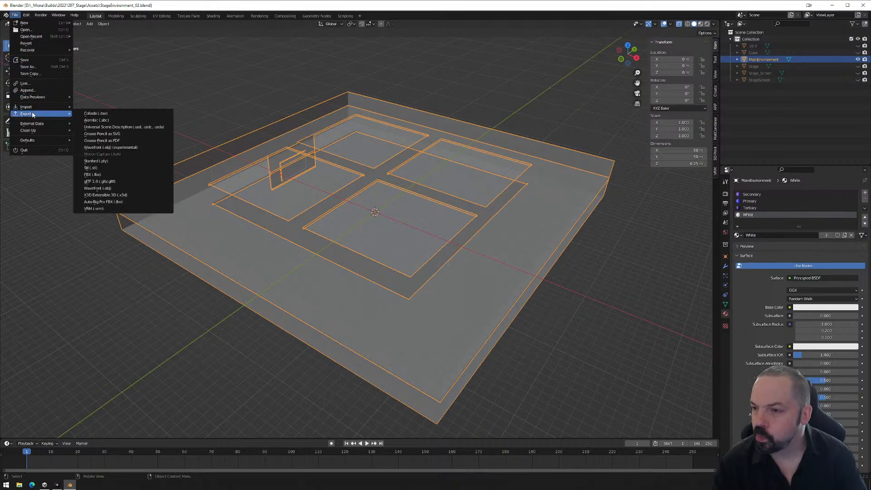
{"action": "left_click", "coordinate": [93, 174]}
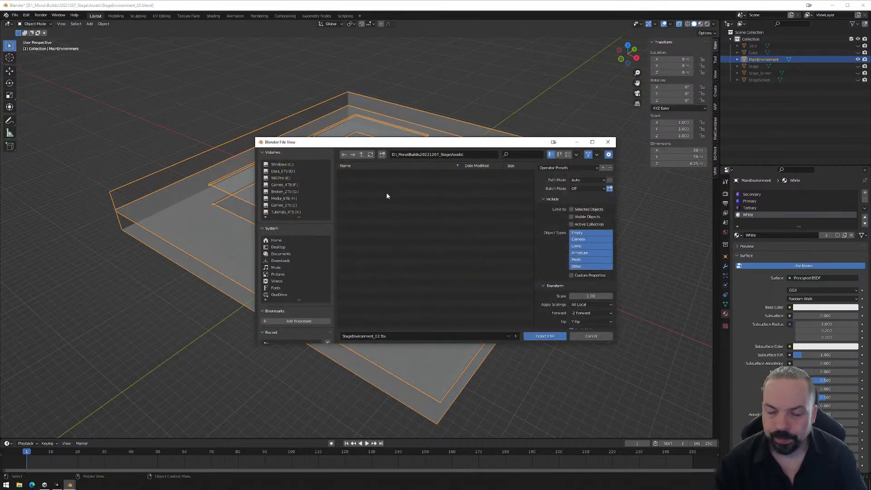
{"action": "left_click", "coordinate": [362, 155]}
{"action": "left_click", "coordinate": [362, 155]}
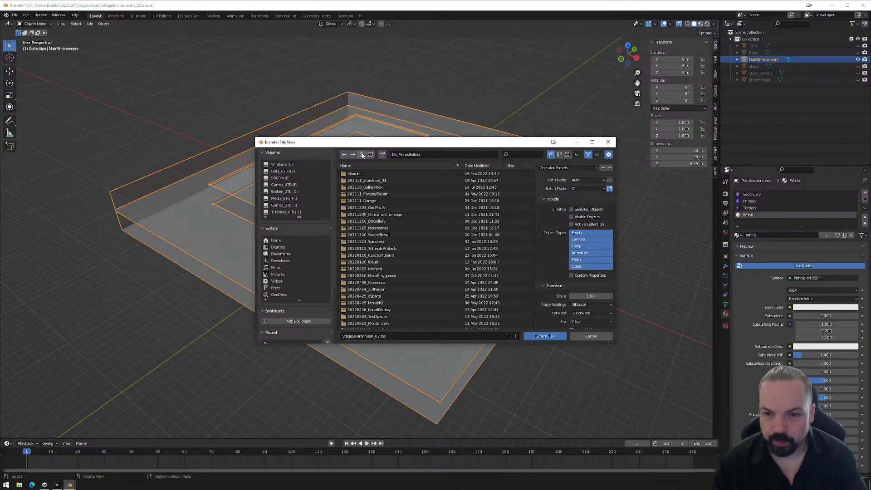
{"action": "scroll", "coordinate": [368, 272], "scroll_direction": "down", "scroll_amount": 5}
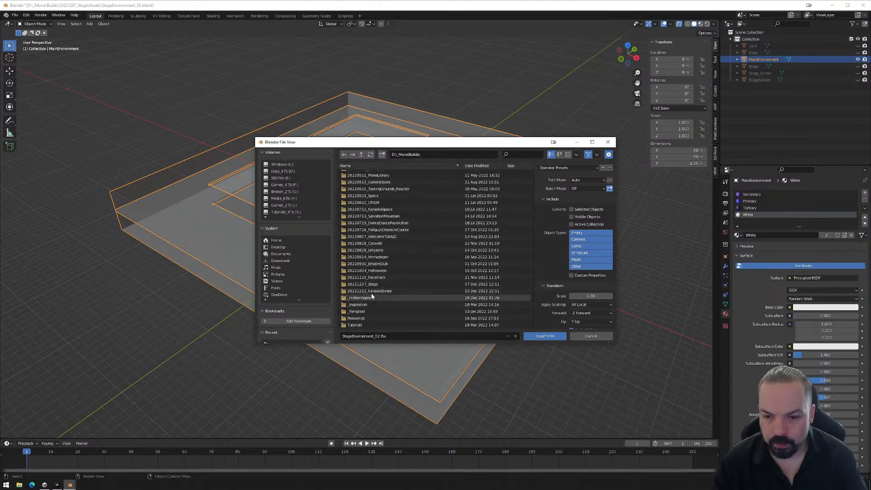
{"action": "left_click", "coordinate": [377, 285]}
{"action": "double_click", "coordinate": [378, 285]}
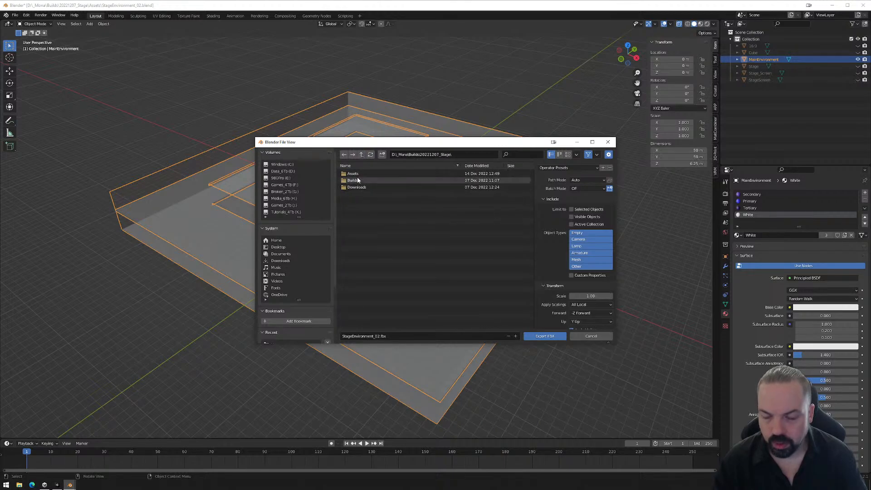
- Set the export destination to the Models folder within Builds, Stage_01, Assets, _AddYourArtHere
{"action": "double_click", "coordinate": [357, 179]}
{"action": "double_click", "coordinate": [358, 174]}
{"action": "double_click", "coordinate": [360, 181]}
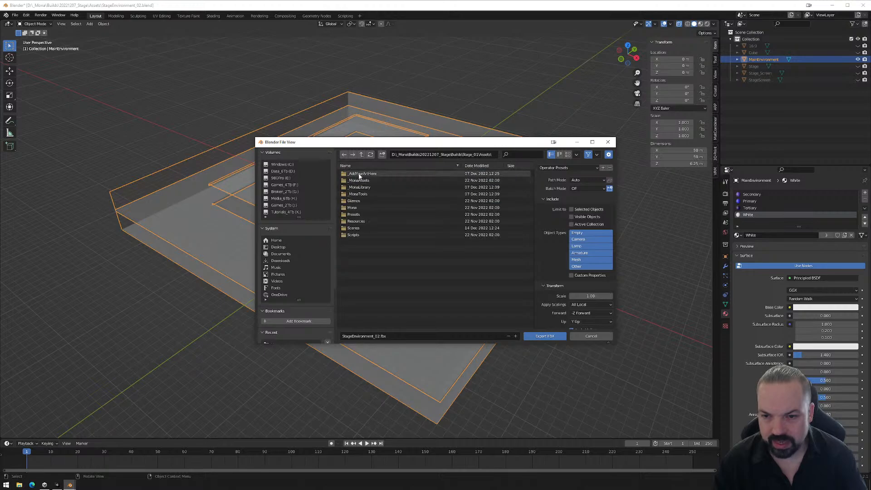
{"action": "double_click", "coordinate": [358, 174]}
{"action": "double_click", "coordinate": [359, 194]}
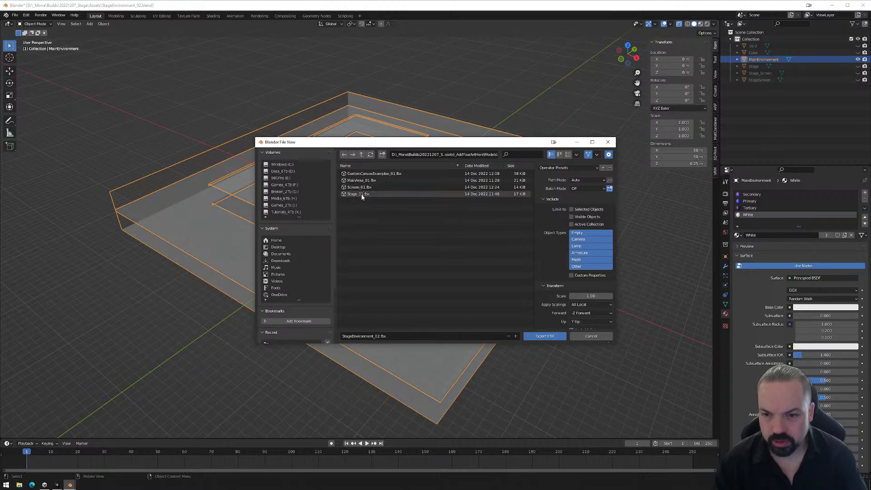
- Export over MainArea_01.fbx, limited to selected objects and with Apply Transform enabled
{"action": "left_click", "coordinate": [381, 180]}
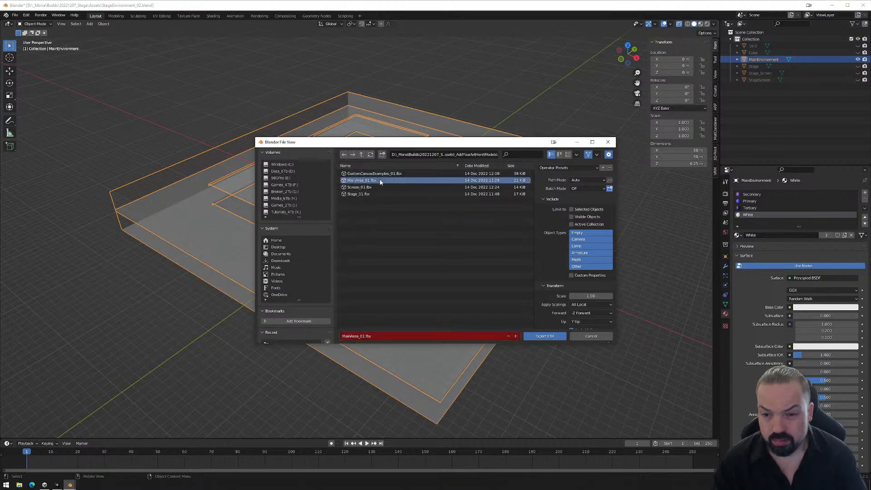
{"action": "left_click", "coordinate": [572, 210]}
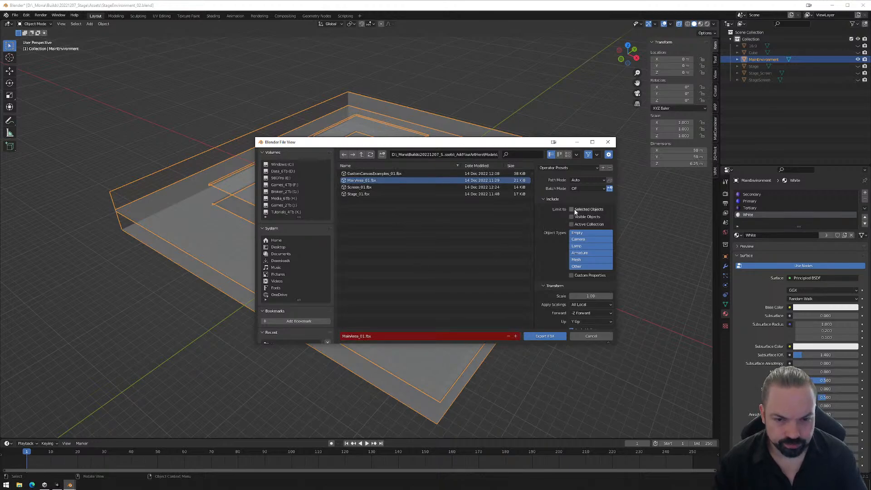
{"action": "scroll", "coordinate": [546, 266], "scroll_direction": "down", "scroll_amount": 3}
{"action": "left_click", "coordinate": [572, 306]}
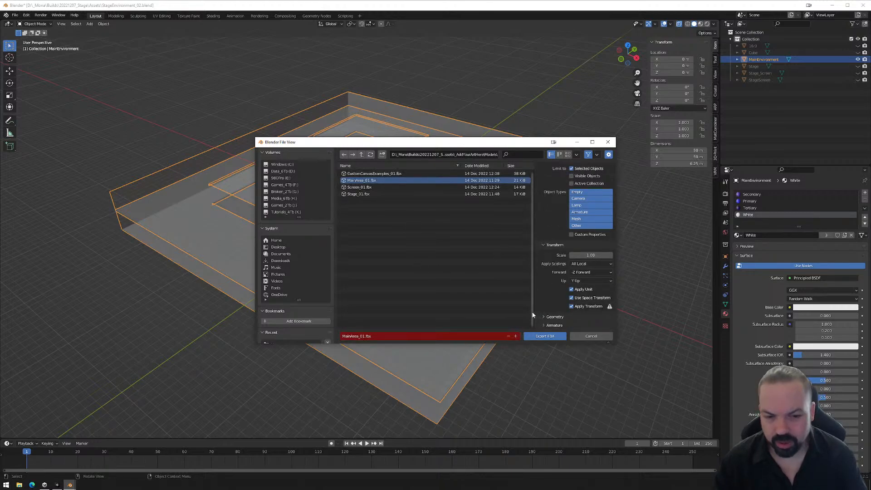
{"action": "left_click", "coordinate": [548, 335]}
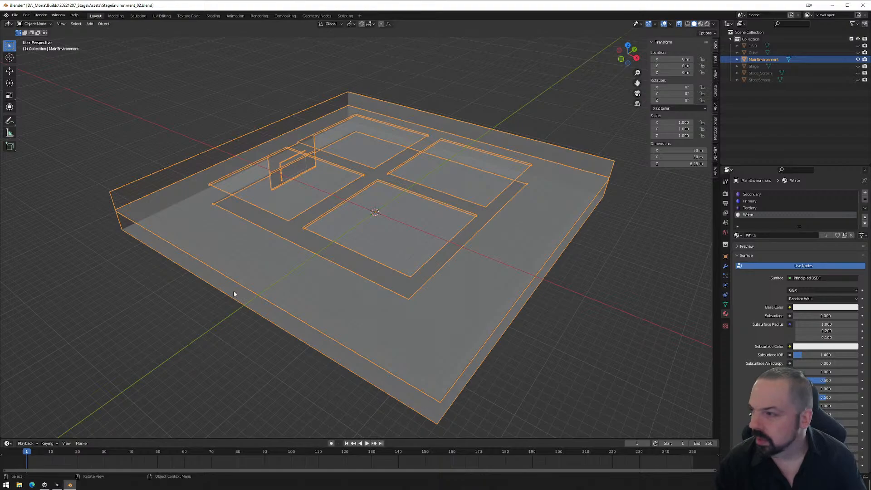
- Switch to Unity, collapse the Artifacts scene and expand the Portals and Space scenes in the hierarchy
{"action": "left_click", "coordinate": [57, 485]}
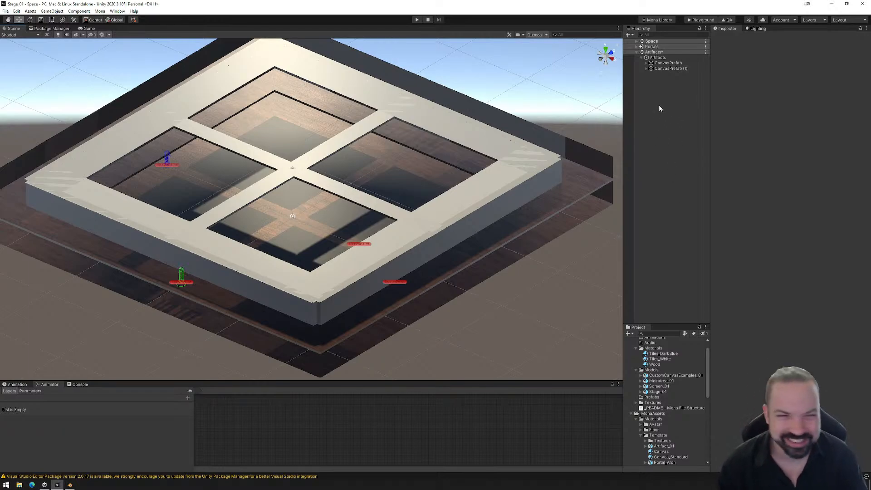
{"action": "left_click", "coordinate": [636, 52]}
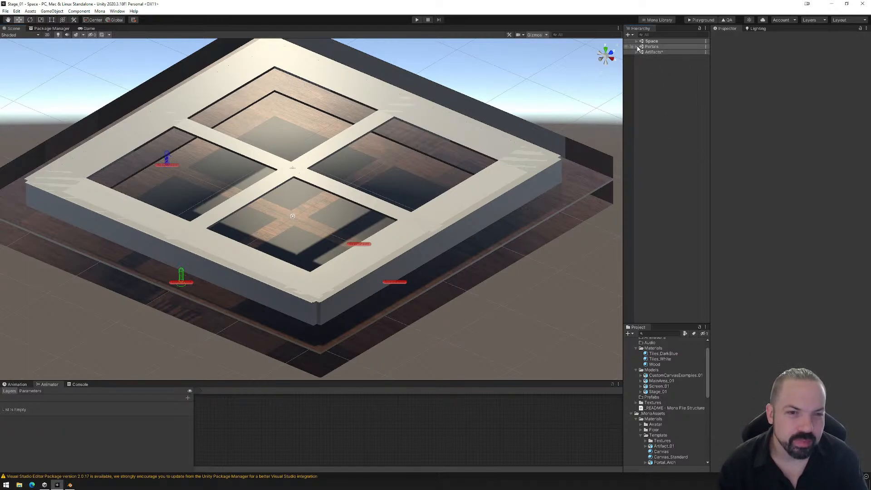
{"action": "left_click", "coordinate": [637, 46]}
{"action": "left_click", "coordinate": [642, 52]}
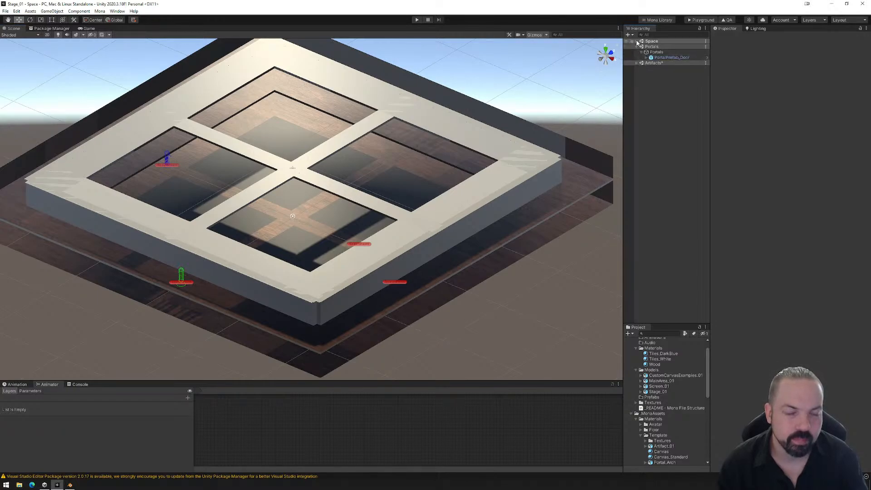
{"action": "left_click", "coordinate": [637, 41]}
{"action": "left_click", "coordinate": [641, 47]}
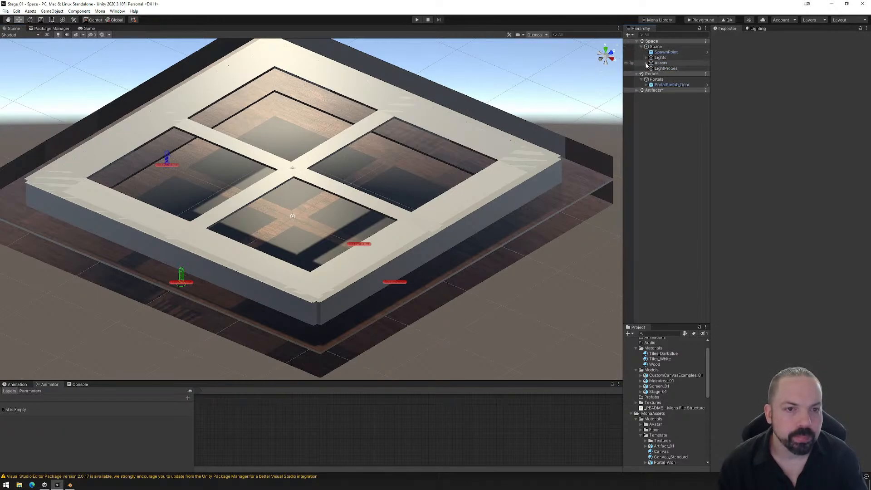
- Disable Generate Lightmap UVs in the MainArea_01 model's import settings and apply the change
{"action": "left_click", "coordinate": [663, 381]}
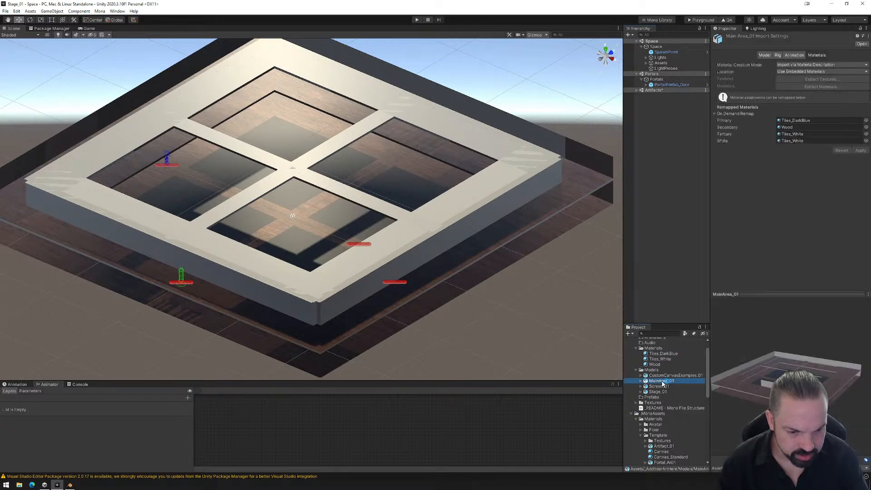
{"action": "left_click", "coordinate": [763, 55]}
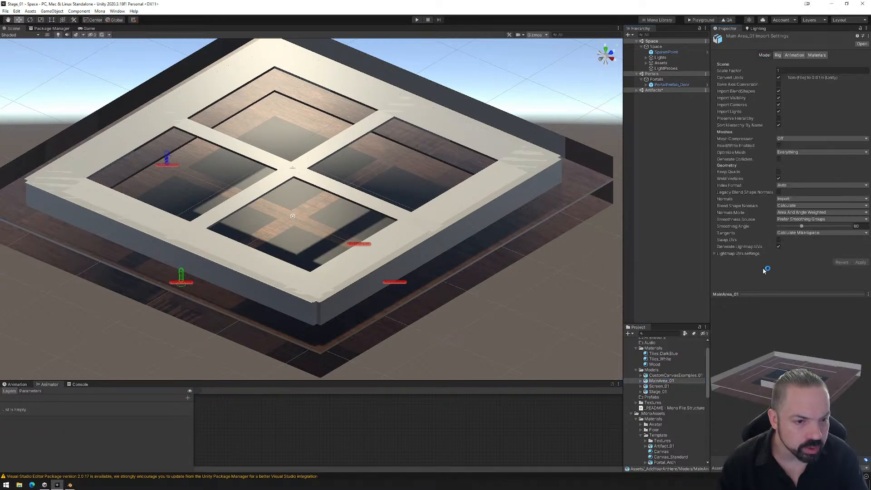
{"action": "left_click", "coordinate": [779, 247]}
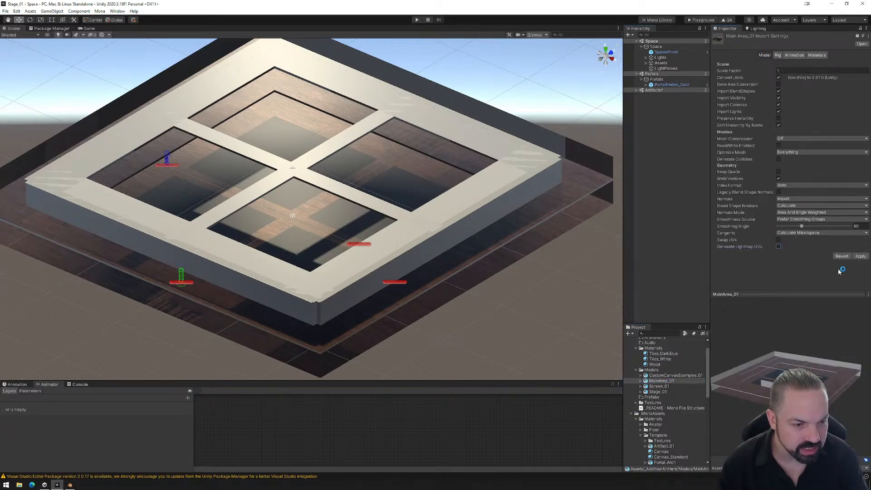
{"action": "left_click", "coordinate": [866, 257]}
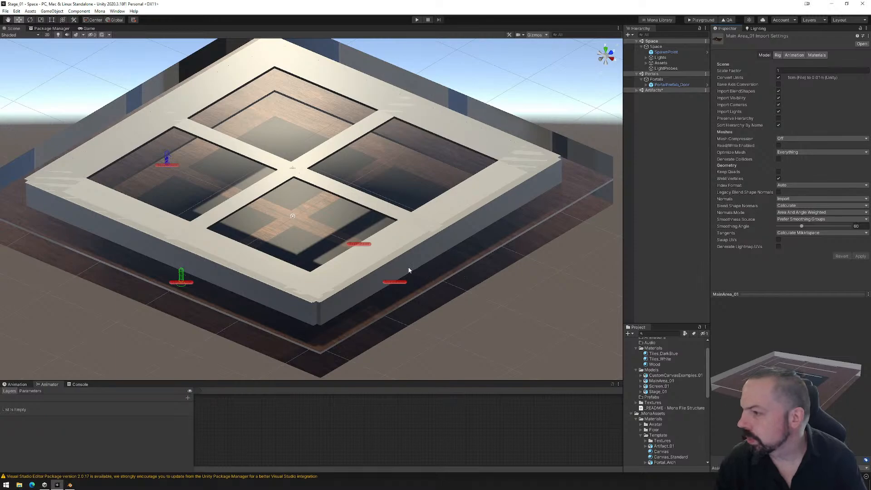
- Set the LightProbes generator volume to 50 in X and 50 in Z, and regenerate the light probes
{"action": "scroll", "coordinate": [482, 242], "scroll_direction": "down", "scroll_amount": 1}
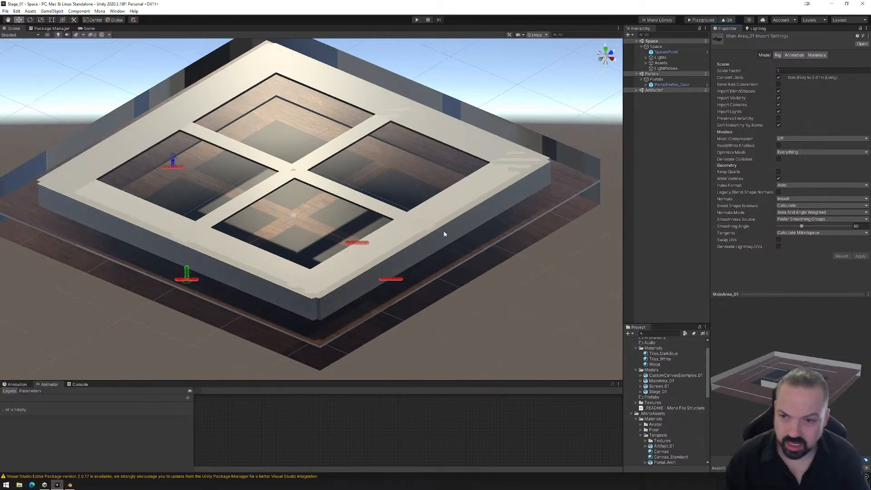
{"action": "scroll", "coordinate": [442, 206], "scroll_direction": "down", "scroll_amount": 1}
{"action": "middle_click_drag", "start_coordinate": [427, 176], "coordinate": [449, 192]}
{"action": "left_click_drag", "start_coordinate": [485, 232], "coordinate": [475, 238], "text": "alt"}
{"action": "left_click", "coordinate": [659, 69]}
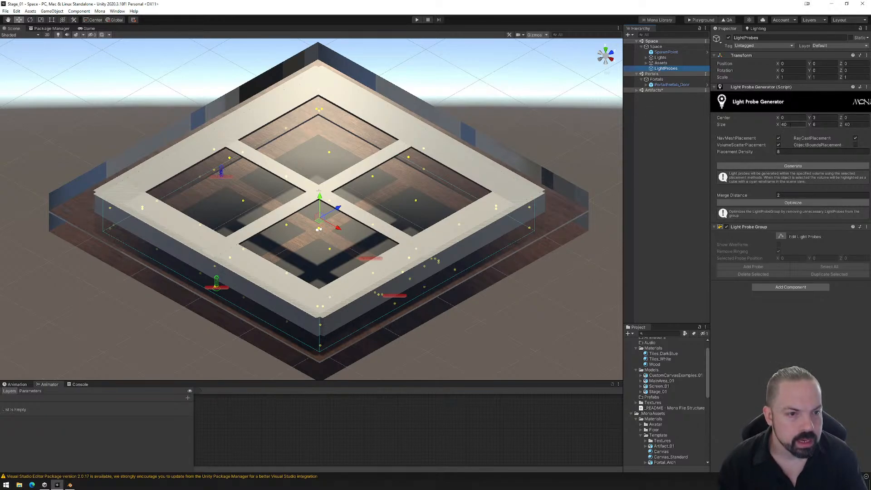
{"action": "left_click_drag", "start_coordinate": [779, 125], "coordinate": [32, 146]}
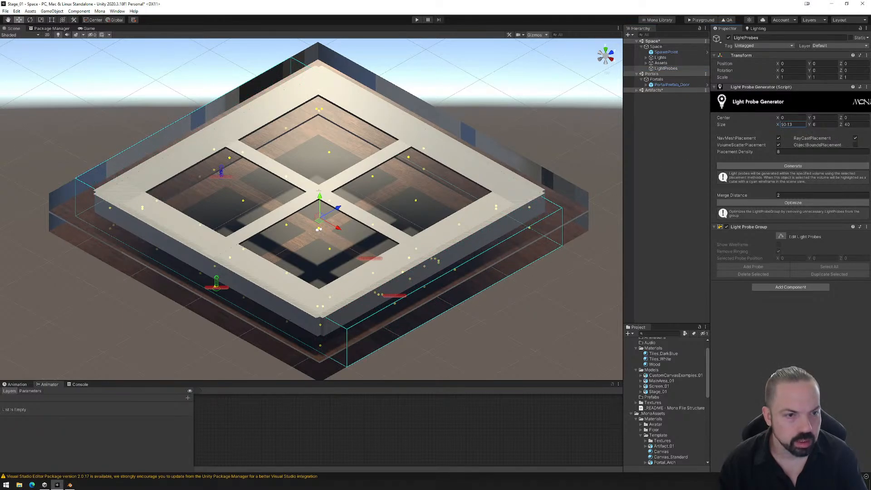
{"action": "left_click", "coordinate": [805, 125]}
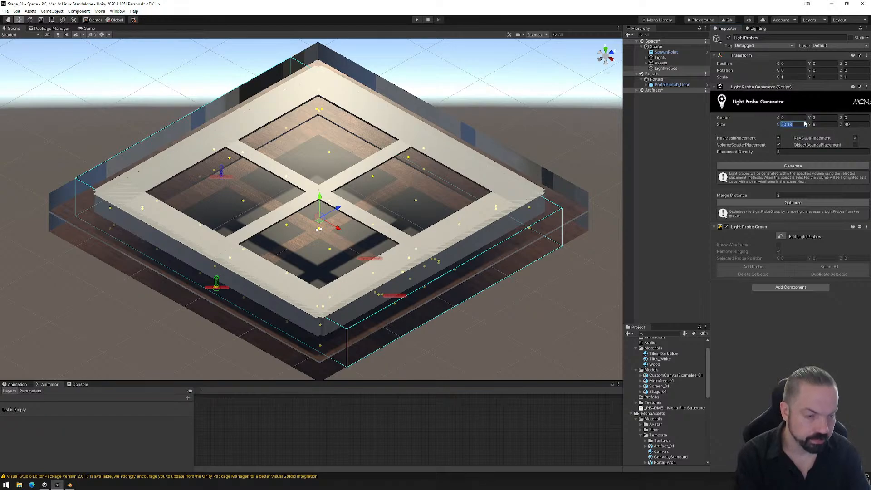
{"action": "type", "text": "50"}
{"action": "key", "text": "Tab"}
{"action": "key", "text": "Tab"}
{"action": "type", "text": "50"}
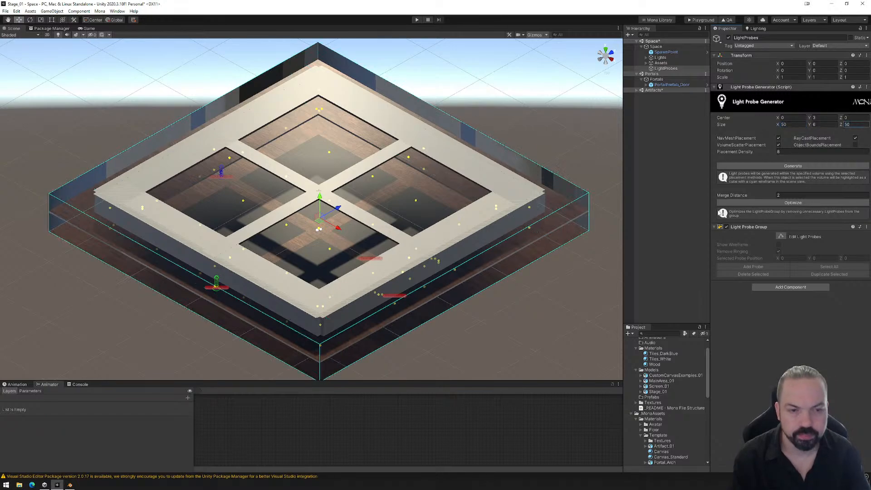
{"action": "left_click", "coordinate": [806, 167]}
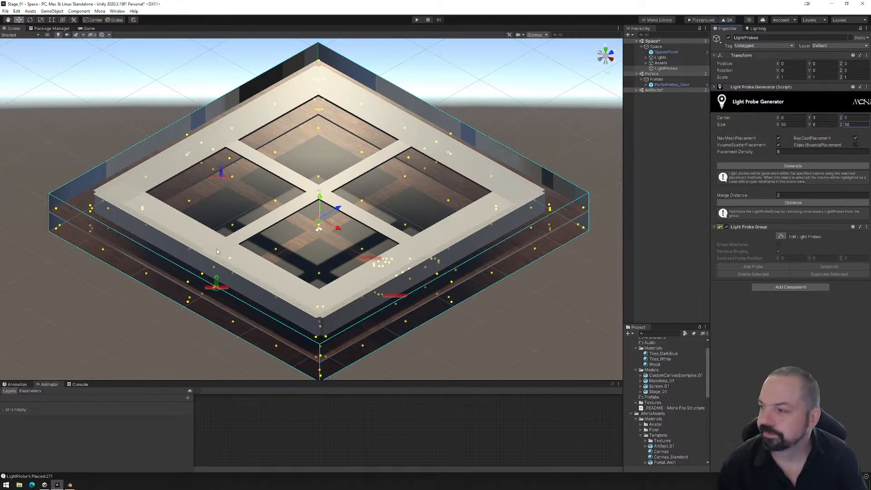
- Duplicate the upper row of light probes and raise the copies to about 5.84 in Y
{"action": "left_click_drag", "start_coordinate": [295, 288], "coordinate": [574, 104], "text": "alt"}
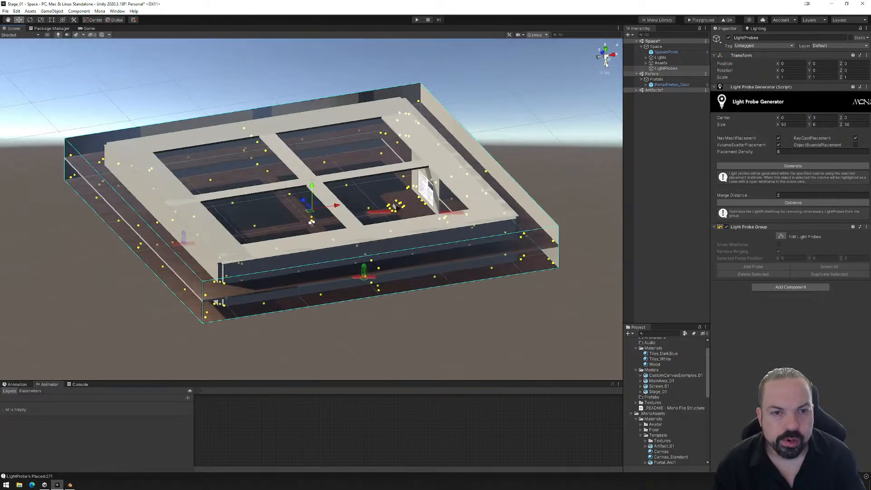
{"action": "left_click", "coordinate": [606, 61]}
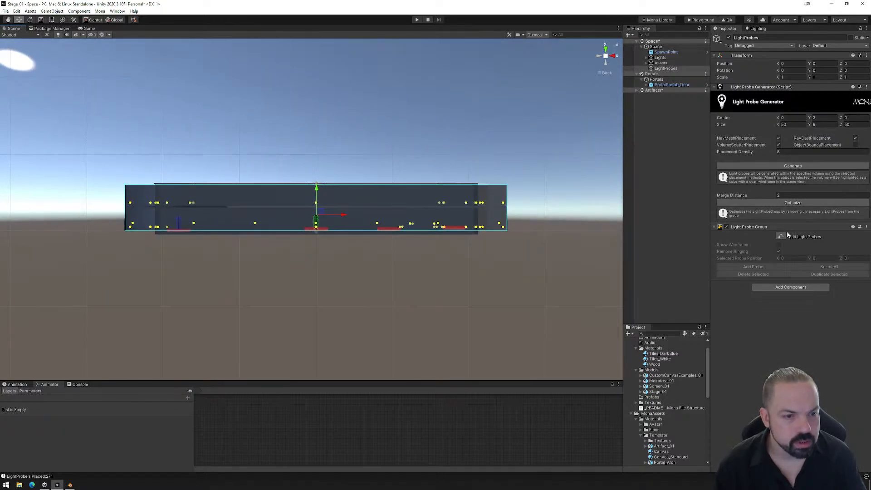
{"action": "left_click", "coordinate": [781, 237]}
{"action": "left_click_drag", "start_coordinate": [89, 197], "coordinate": [527, 211]}
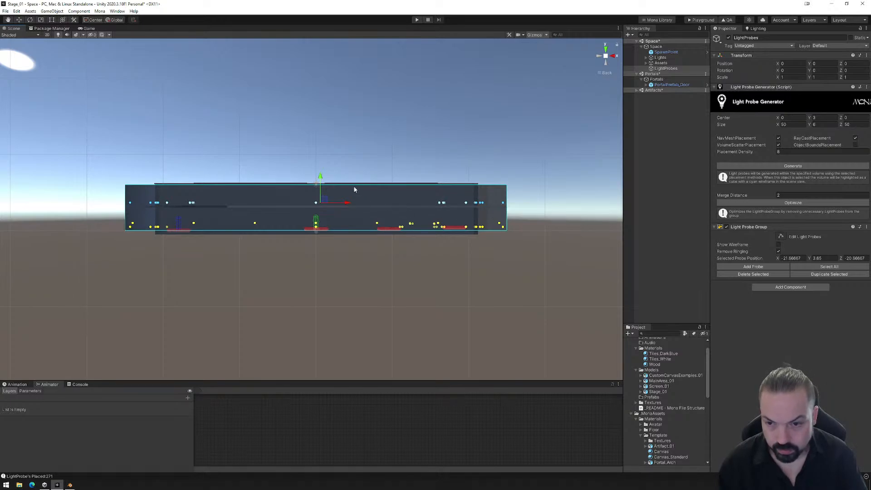
{"action": "left_click_drag", "start_coordinate": [321, 179], "coordinate": [334, 162]}
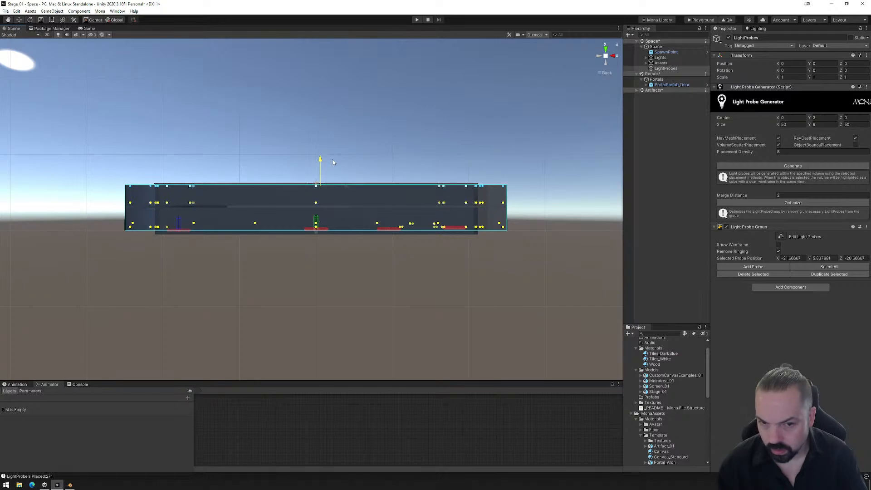
- Expand the Assets and Colliders groups in the hierarchy and select MainArea_Colliders (1)
{"action": "left_click_drag", "start_coordinate": [418, 126], "coordinate": [128, 254], "text": "alt"}
{"action": "left_click", "coordinate": [660, 64]}
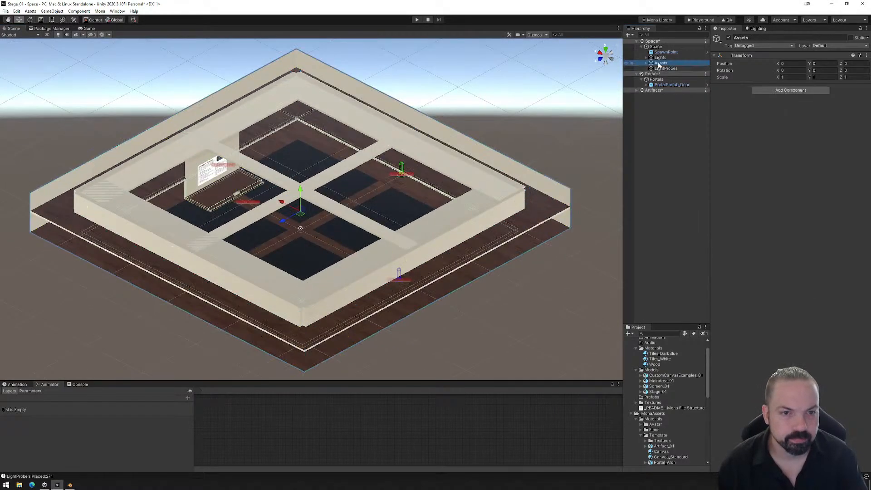
{"action": "left_click", "coordinate": [646, 64]}
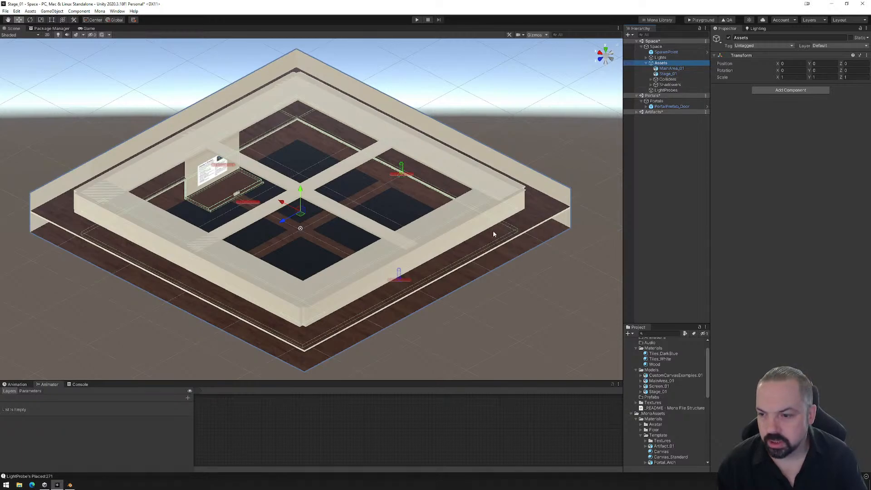
{"action": "left_click", "coordinate": [668, 79]}
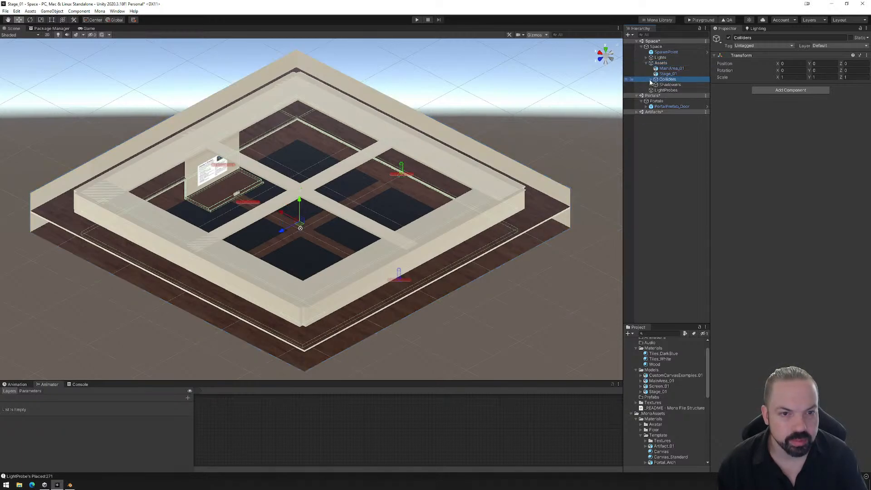
{"action": "left_click", "coordinate": [652, 79]}
{"action": "left_click", "coordinate": [684, 85]}
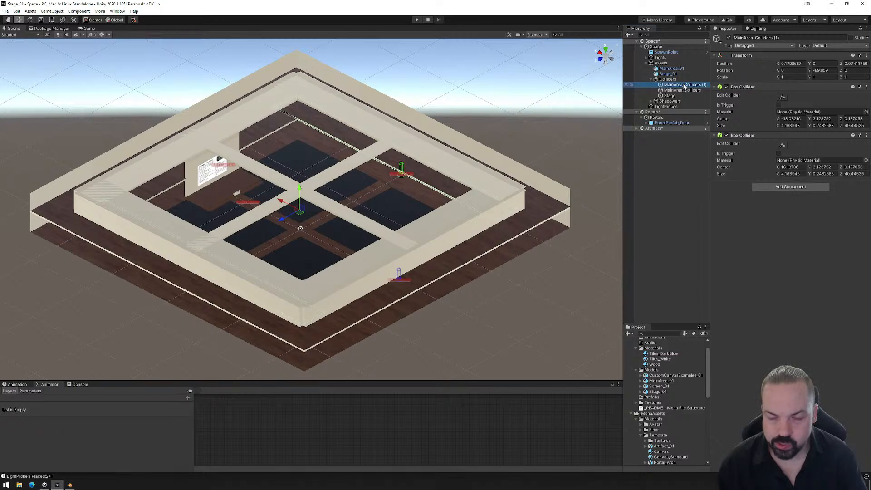
- Stretch the second box collider of MainArea_Colliders (1) to the extended floor edges, about 8.76 in X and 50.22 in Z
{"action": "left_click_drag", "start_coordinate": [227, 268], "coordinate": [360, 224], "text": "alt"}
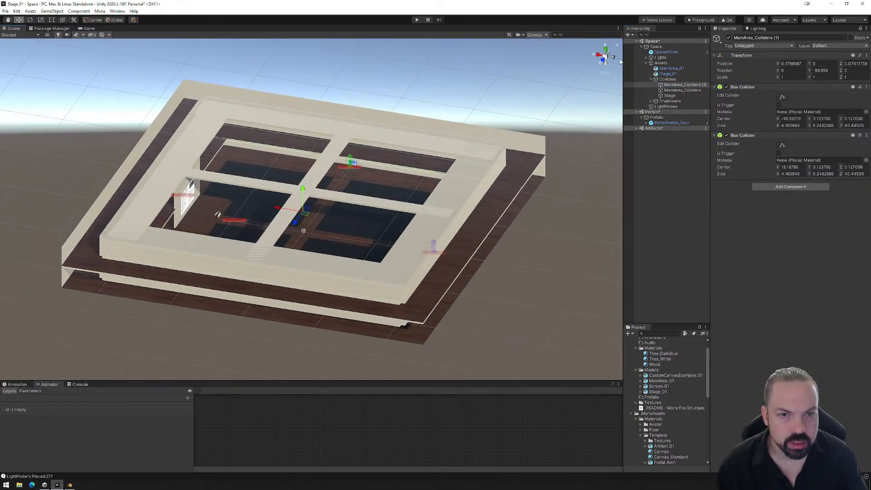
{"action": "left_click", "coordinate": [606, 49]}
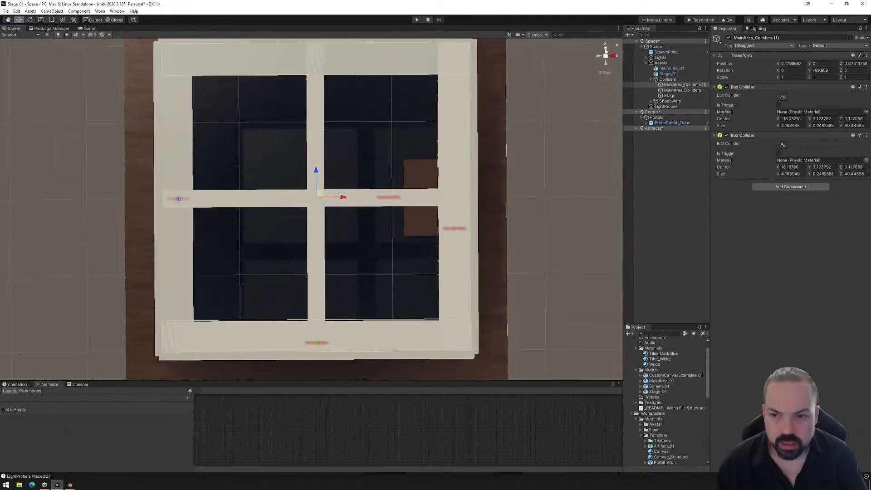
{"action": "left_click", "coordinate": [781, 97]}
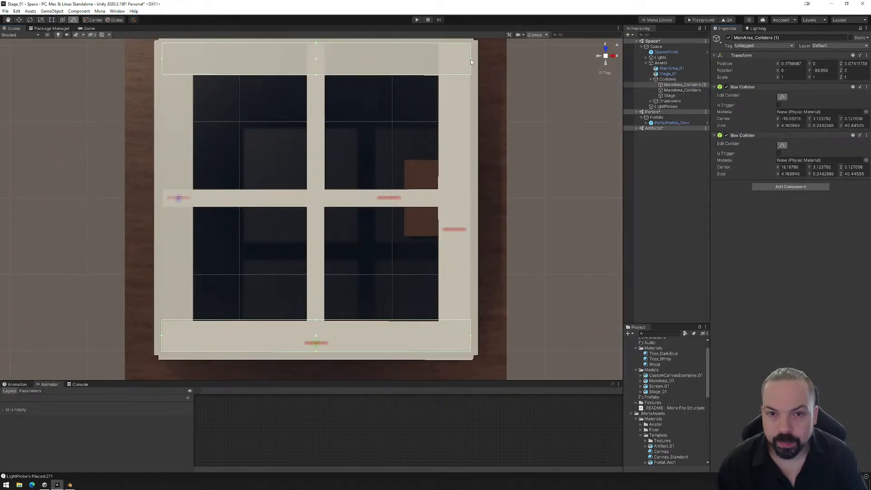
{"action": "left_click_drag", "start_coordinate": [472, 59], "coordinate": [509, 59]}
{"action": "middle_click_drag", "start_coordinate": [483, 106], "coordinate": [496, 137]}
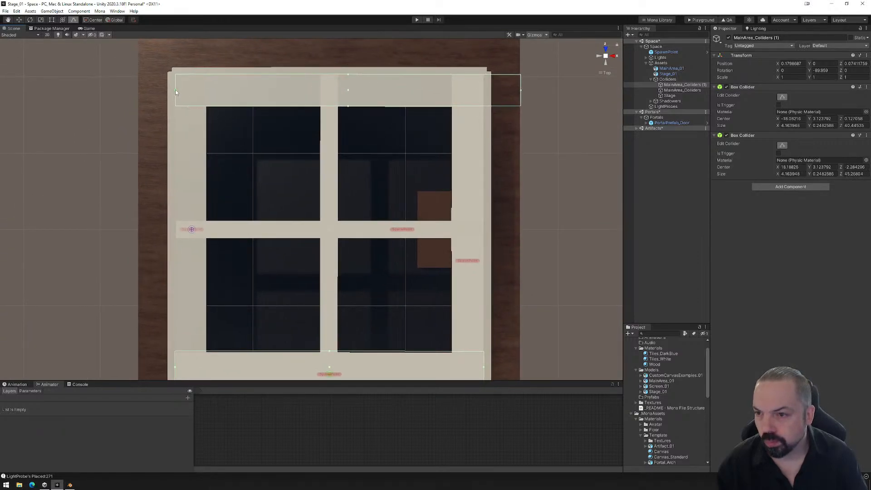
{"action": "left_click_drag", "start_coordinate": [176, 93], "coordinate": [138, 89]}
{"action": "middle_click_drag", "start_coordinate": [312, 139], "coordinate": [324, 182]}
{"action": "left_click_drag", "start_coordinate": [330, 172], "coordinate": [331, 133]}
- Stretch the first box collider of MainArea_Colliders (1) to the extended floor edges, about 9.21 in X and 50.18 in Z
{"action": "middle_click_drag", "start_coordinate": [346, 271], "coordinate": [364, 117]}
{"action": "left_click_drag", "start_coordinate": [348, 326], "coordinate": [358, 364]}
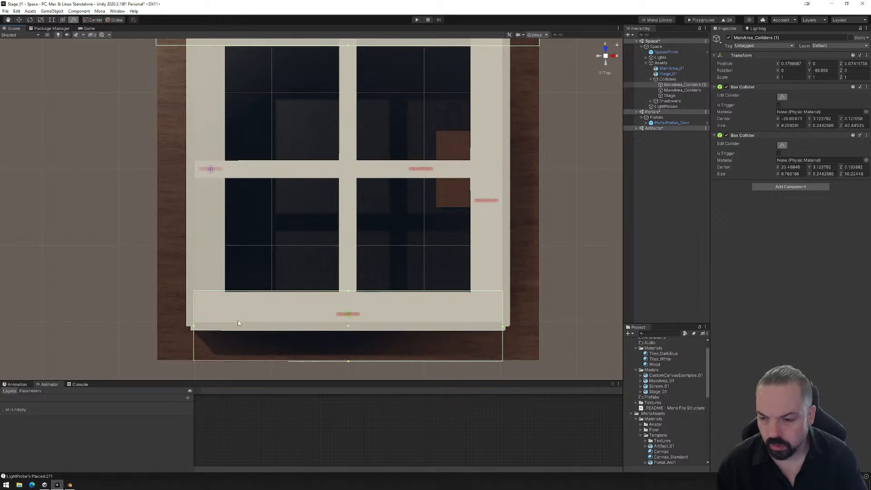
{"action": "left_click_drag", "start_coordinate": [194, 328], "coordinate": [157, 328]}
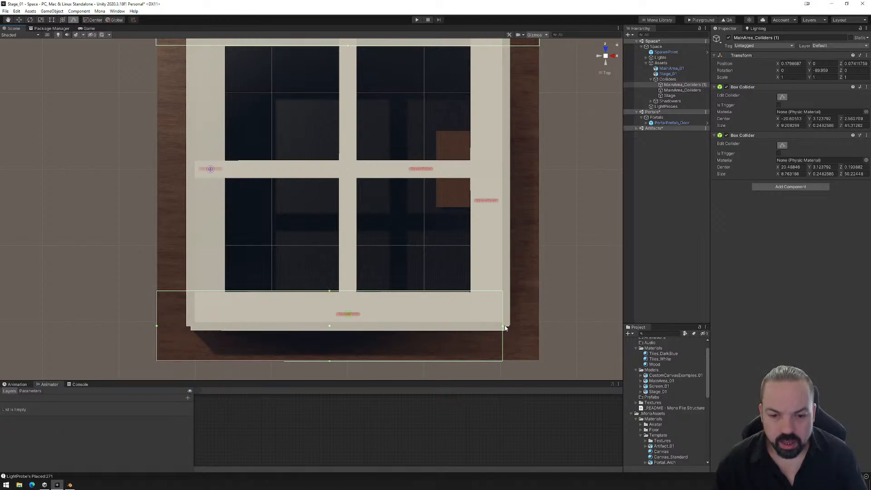
{"action": "left_click_drag", "start_coordinate": [504, 326], "coordinate": [541, 328]}
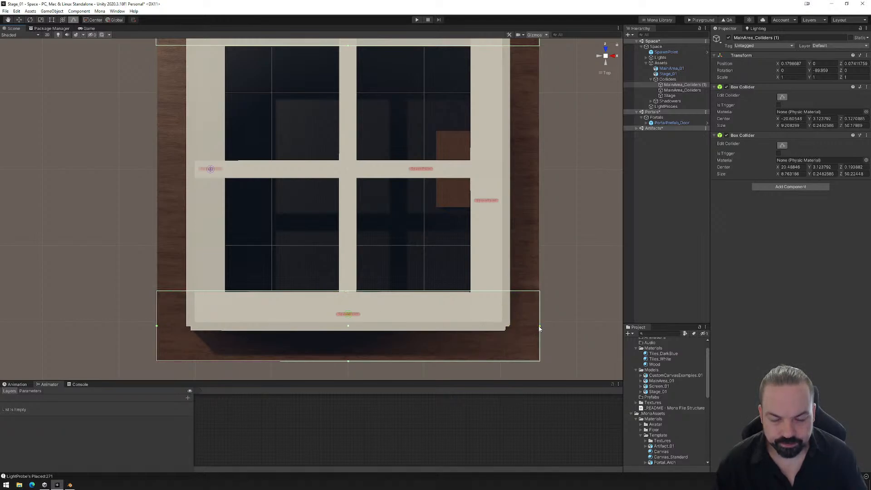
- Widen the two side walkway box colliders of MainArea_Colliders to about 9 in X and extend both to the floor's -Z edge
{"action": "left_click", "coordinate": [683, 90]}
{"action": "left_click_drag", "start_coordinate": [504, 169], "coordinate": [540, 174]}
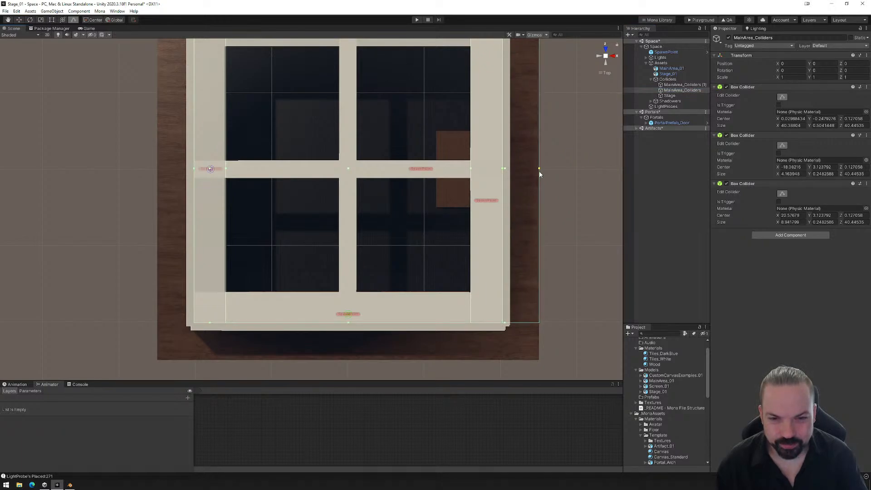
{"action": "left_click_drag", "start_coordinate": [506, 325], "coordinate": [516, 362]}
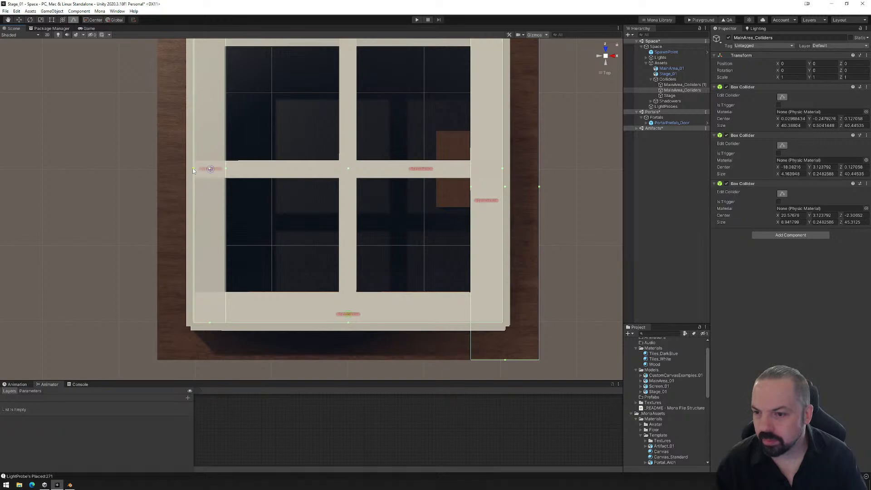
{"action": "left_click_drag", "start_coordinate": [193, 169], "coordinate": [157, 169]}
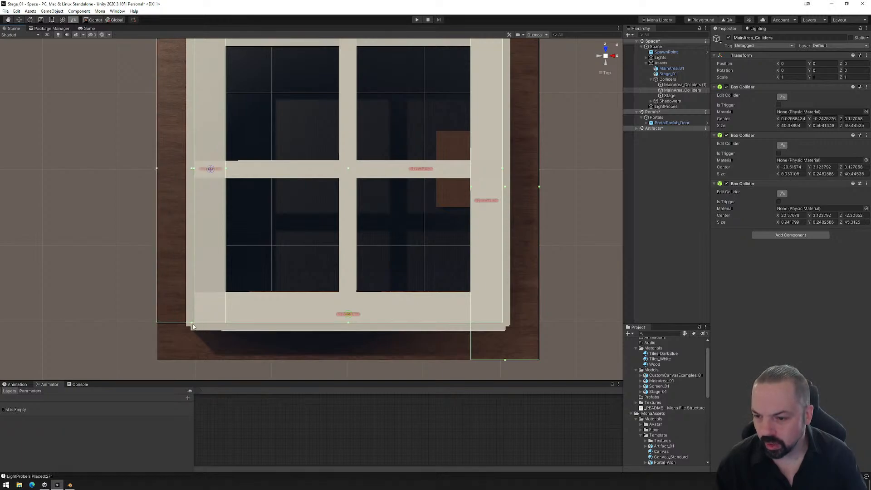
{"action": "left_click_drag", "start_coordinate": [193, 325], "coordinate": [199, 364]}
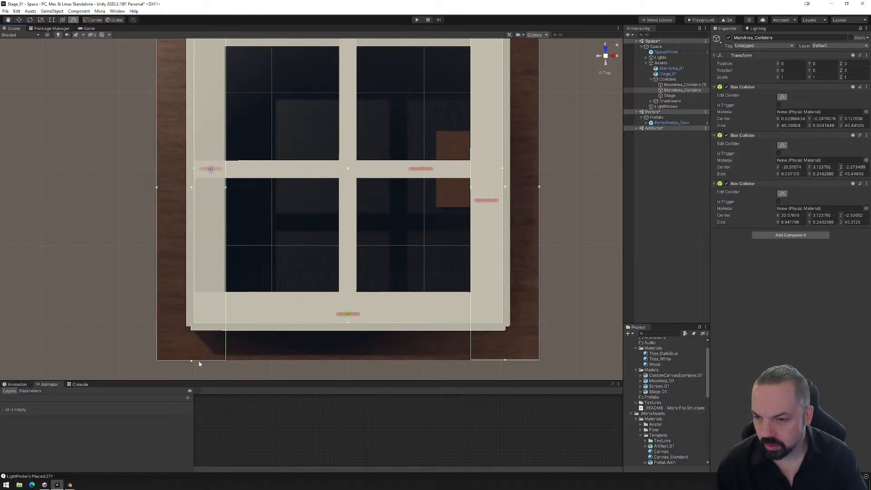
- Extend both side walkway box colliders to the floor's opposite edge, making them about 50.0 and 49.8 long in Z
{"action": "middle_click_drag", "start_coordinate": [314, 239], "coordinate": [310, 255]}
{"action": "scroll", "coordinate": [311, 255], "scroll_direction": "down", "scroll_amount": 2}
{"action": "middle_click_drag", "start_coordinate": [334, 203], "coordinate": [330, 243]}
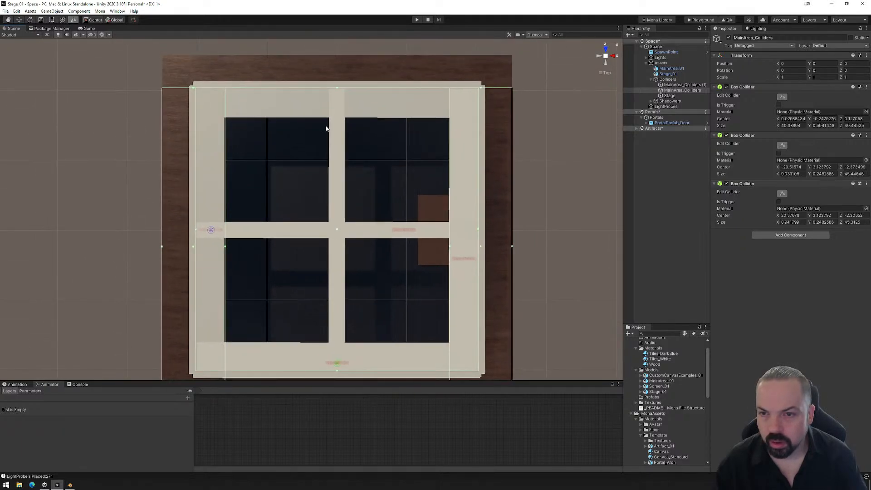
{"action": "left_click_drag", "start_coordinate": [193, 90], "coordinate": [193, 57]}
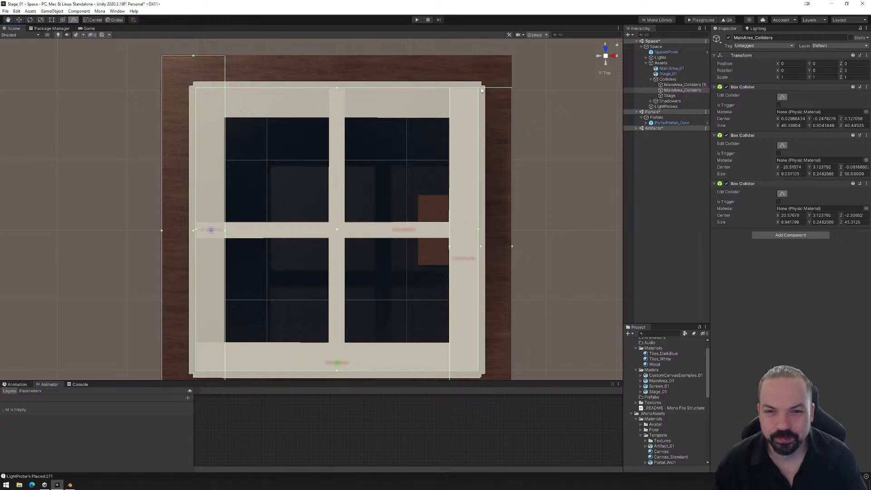
{"action": "left_click_drag", "start_coordinate": [483, 90], "coordinate": [481, 56]}
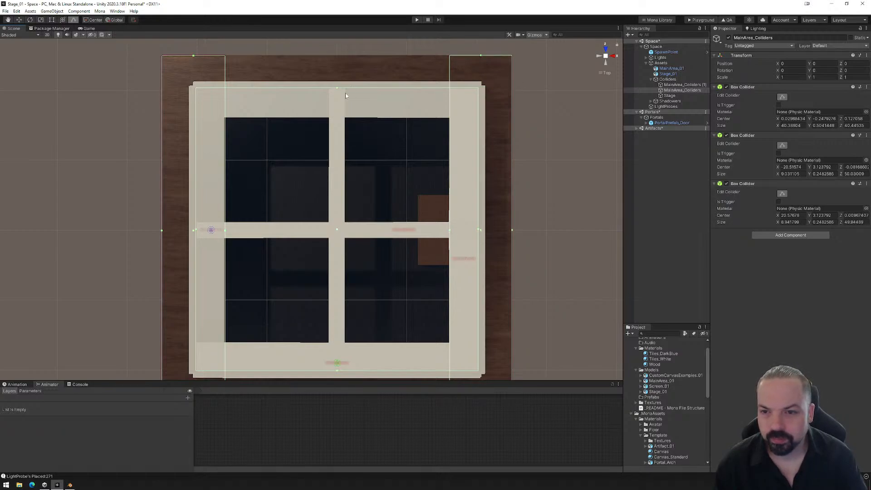
- Stretch the floor box collider of MainArea_Colliders to the extended floor's edges, about 50.1 in X and 49.9 in Z
{"action": "left_click_drag", "start_coordinate": [339, 88], "coordinate": [339, 56]}
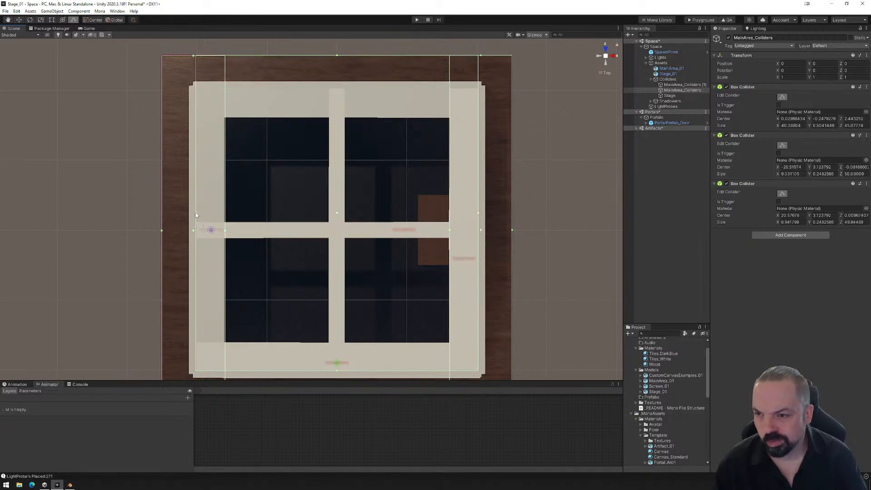
{"action": "left_click_drag", "start_coordinate": [196, 215], "coordinate": [162, 214]}
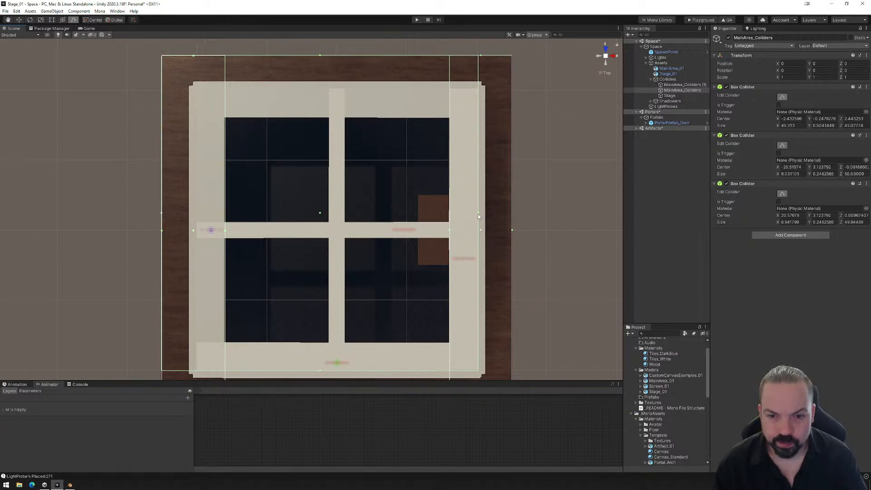
{"action": "left_click_drag", "start_coordinate": [478, 213], "coordinate": [512, 214]}
{"action": "middle_click_drag", "start_coordinate": [385, 304], "coordinate": [399, 160]}
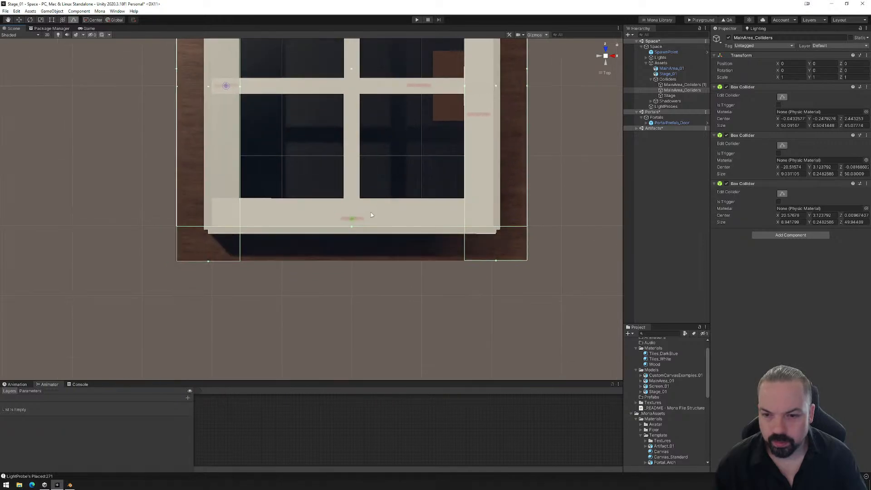
{"action": "left_click_drag", "start_coordinate": [352, 227], "coordinate": [363, 263]}
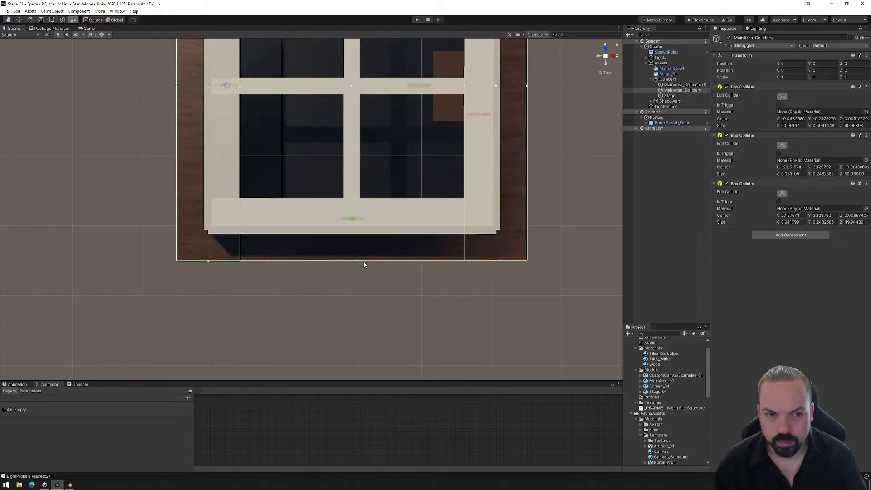
- Check the Stage colliders and the whole Colliders group against the extended environment mesh
{"action": "left_click", "coordinate": [673, 96]}
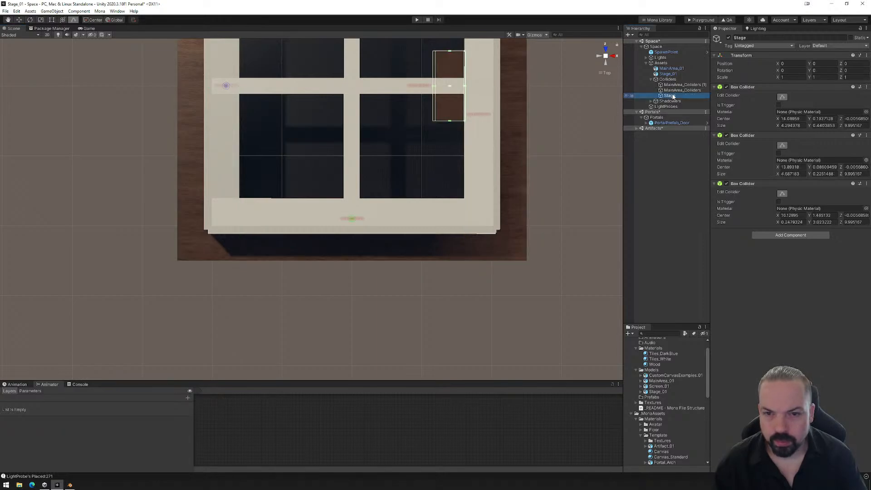
{"action": "middle_click_drag", "start_coordinate": [402, 197], "coordinate": [368, 260]}
{"action": "right_click_drag", "start_coordinate": [368, 259], "coordinate": [457, 164]}
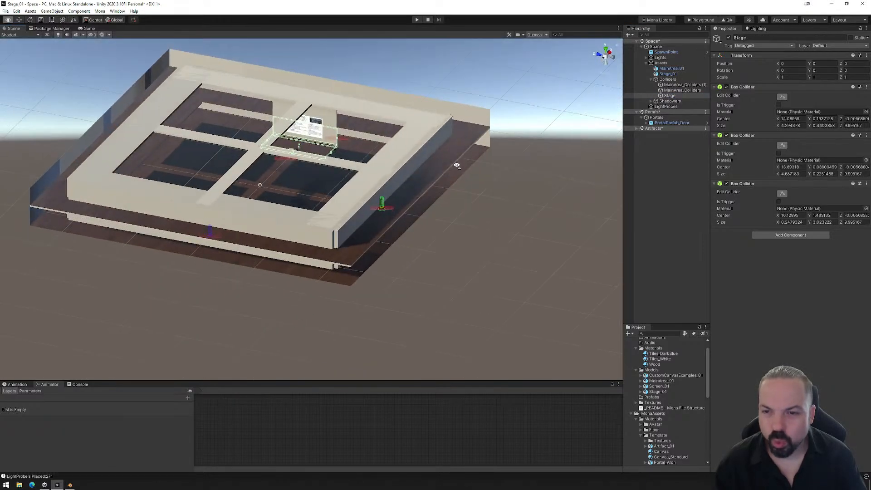
{"action": "left_click", "coordinate": [668, 79]}
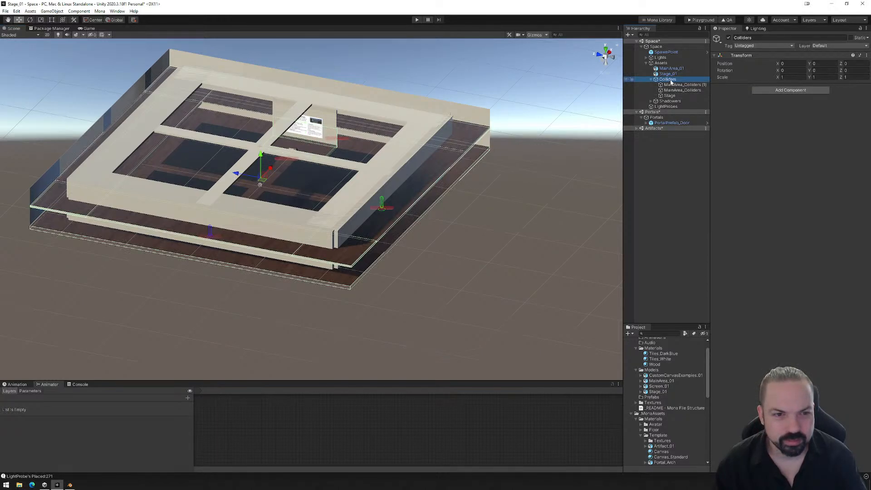
- Move the Shadowers walls Cube and Cube (1) outward to the extended floor's edges, at X about -25.6 and 25.6
{"action": "left_click", "coordinate": [672, 102]}
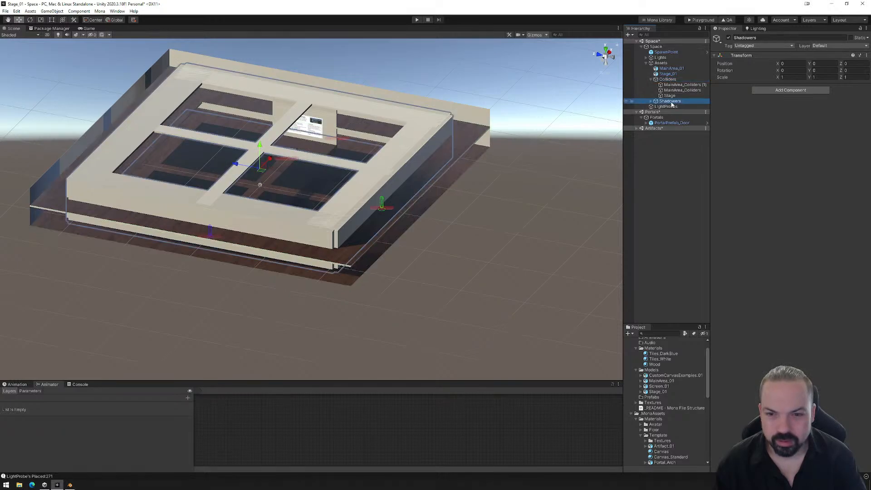
{"action": "right_click_drag", "start_coordinate": [363, 223], "coordinate": [609, 154]}
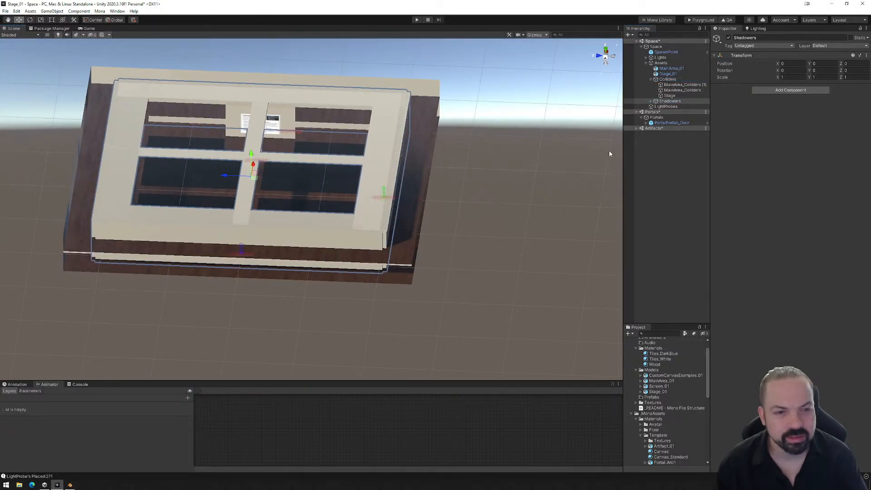
{"action": "left_click", "coordinate": [651, 101]}
{"action": "left_click", "coordinate": [669, 106]}
{"action": "right_click_drag", "start_coordinate": [470, 216], "coordinate": [304, 202]}
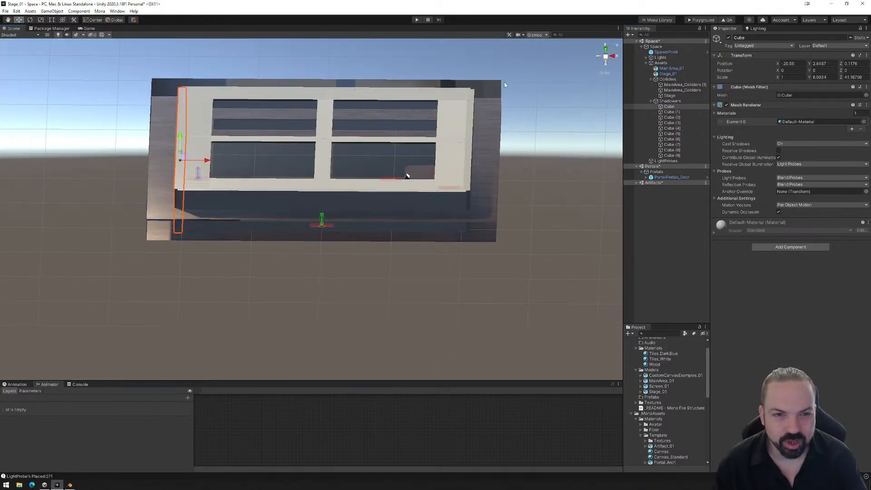
{"action": "right_click_drag", "start_coordinate": [505, 85], "coordinate": [594, 70]}
{"action": "left_click", "coordinate": [608, 63]}
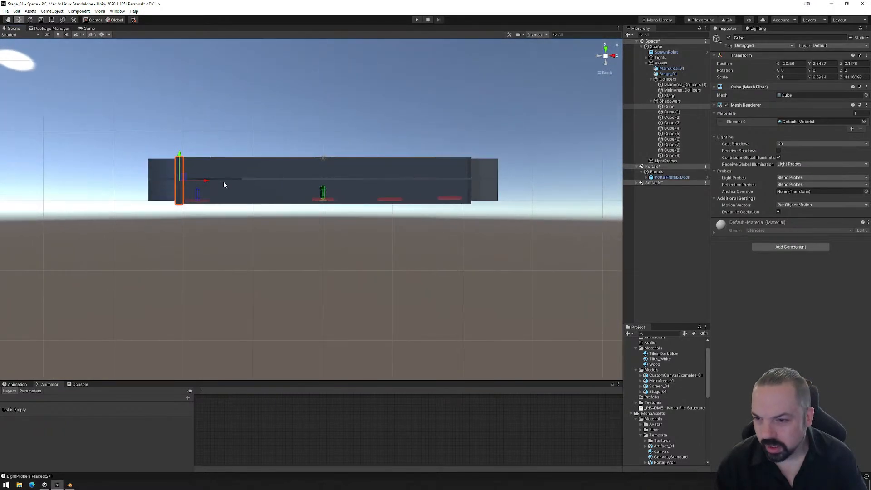
{"action": "left_click_drag", "start_coordinate": [203, 182], "coordinate": [257, 174]}
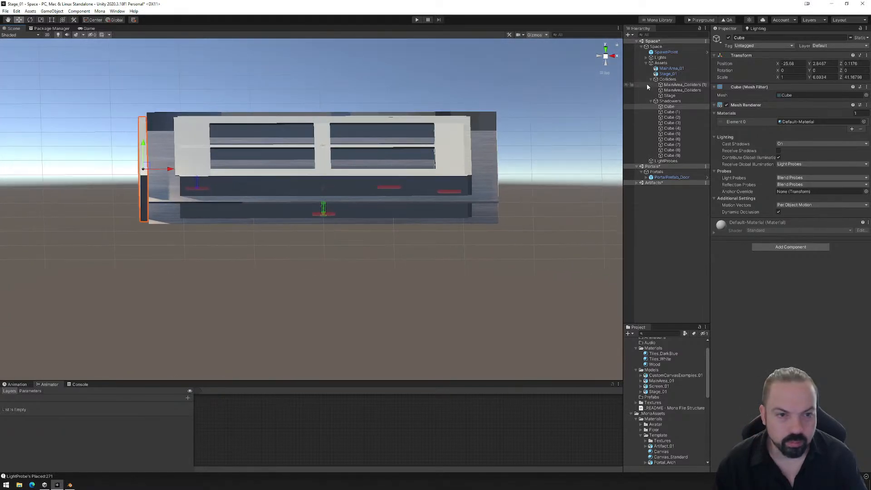
{"action": "left_click", "coordinate": [671, 111]}
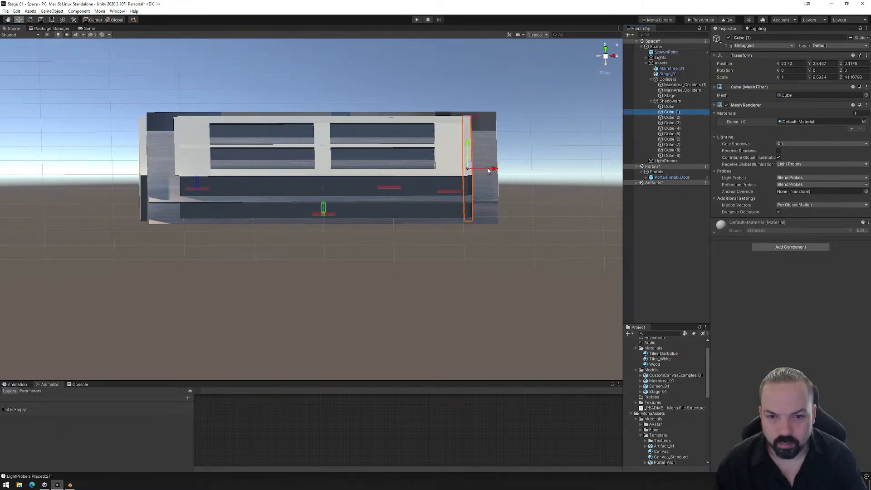
{"action": "left_click_drag", "start_coordinate": [489, 170], "coordinate": [523, 171]}
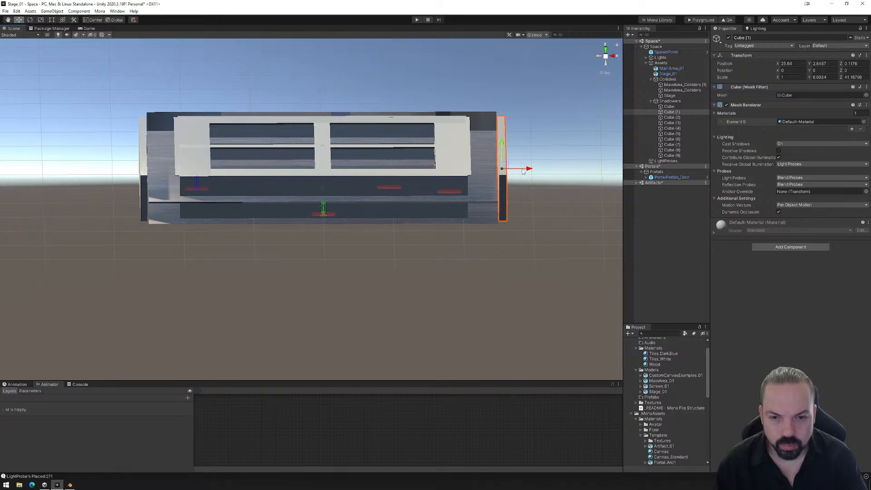
- Move the Shadowers walls Cube (2) and Cube (3) outward to the floor's edges, at Z about 25.6 and -25.6
{"action": "left_click", "coordinate": [672, 118]}
{"action": "left_click_drag", "start_coordinate": [546, 165], "coordinate": [363, 182], "text": "alt"}
{"action": "key", "text": "ctrl+d"}
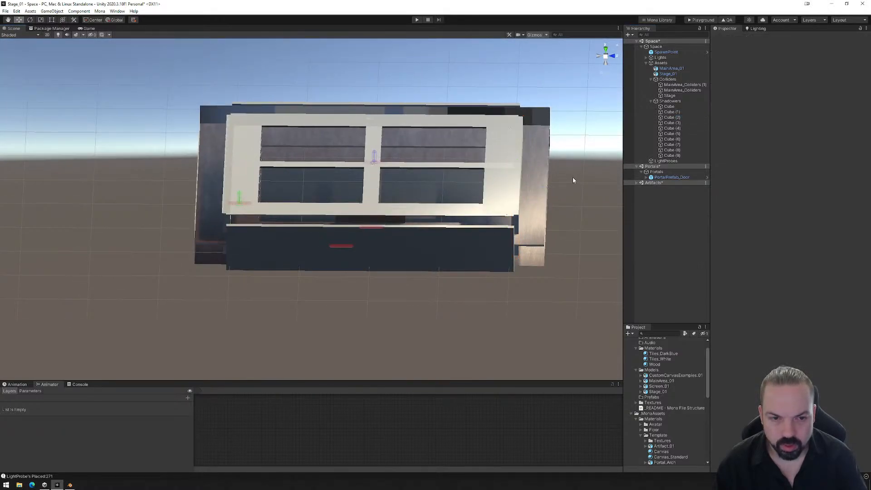
{"action": "left_click", "coordinate": [673, 119]}
{"action": "left_click_drag", "start_coordinate": [544, 188], "coordinate": [575, 191]}
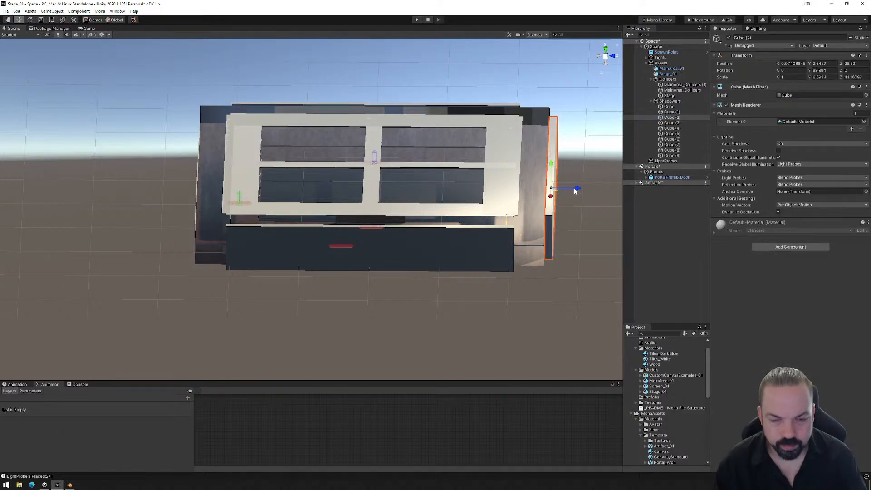
{"action": "left_click", "coordinate": [673, 123]}
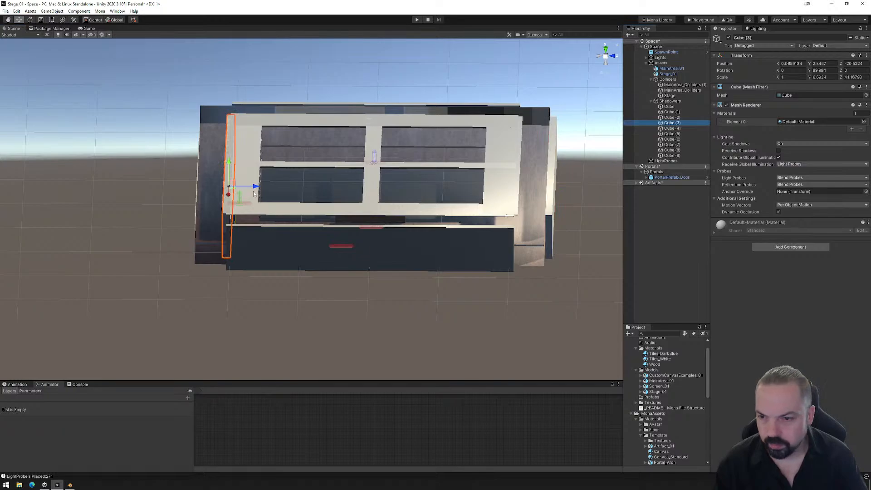
{"action": "left_click_drag", "start_coordinate": [254, 194], "coordinate": [217, 197]}
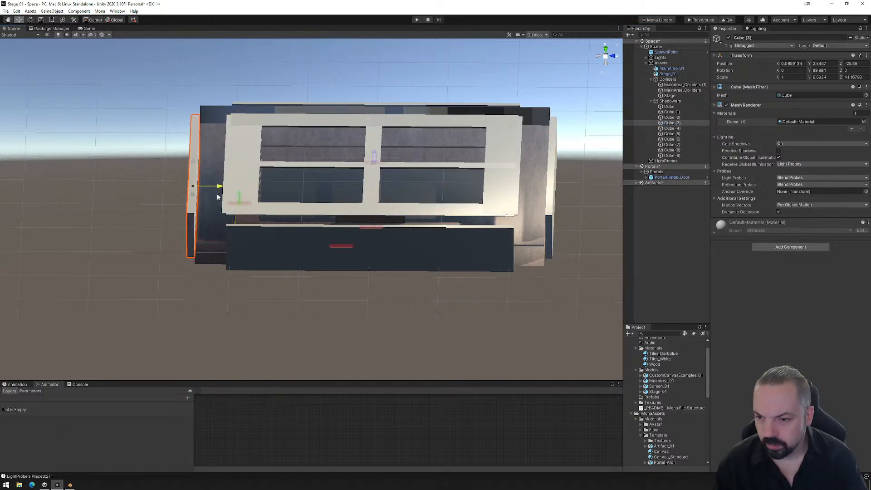
- Lengthen the crossing roof beams Cube (4) and Cube (5) to the outer walls, with Z scales of about 52.4 and 52.0
{"action": "left_click", "coordinate": [672, 128]}
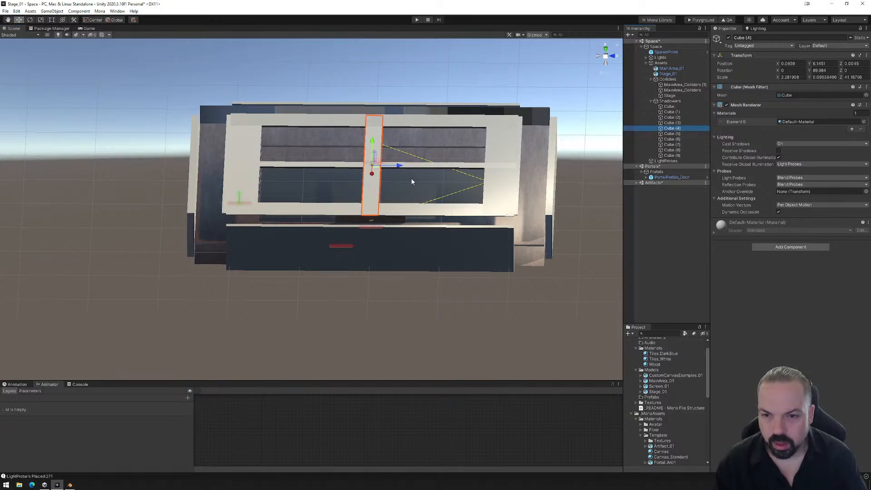
{"action": "left_click_drag", "start_coordinate": [388, 228], "coordinate": [566, 253], "text": "alt"}
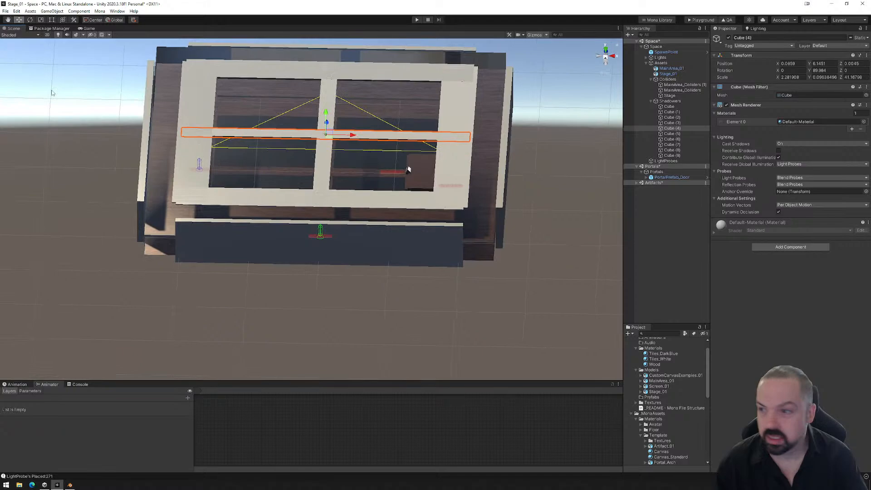
{"action": "left_click", "coordinate": [41, 20]}
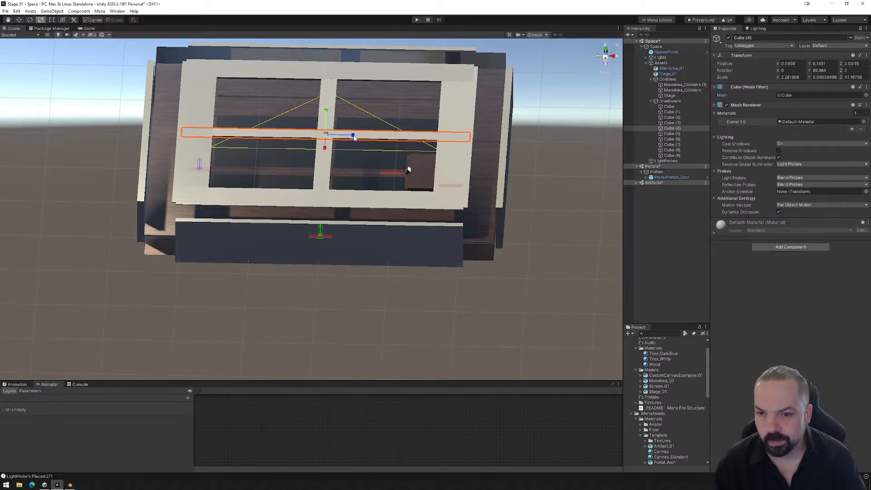
{"action": "left_click_drag", "start_coordinate": [355, 138], "coordinate": [362, 136]}
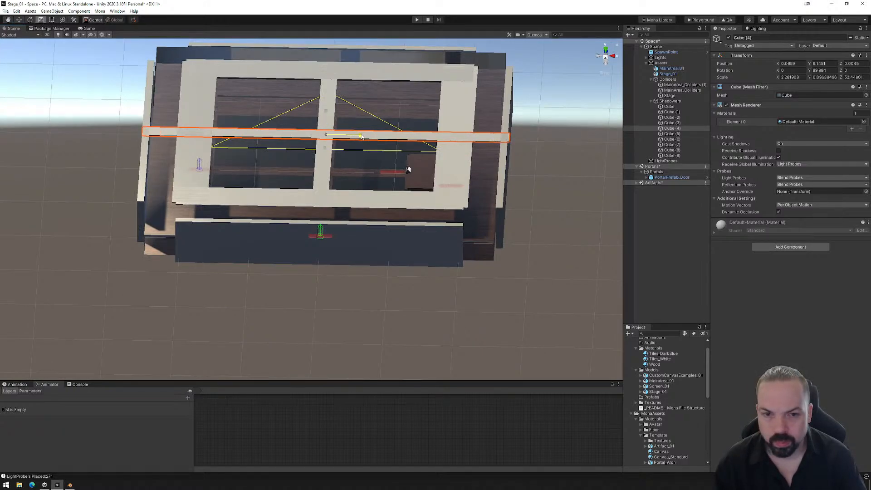
{"action": "left_click", "coordinate": [673, 135]}
{"action": "left_click_drag", "start_coordinate": [535, 179], "coordinate": [408, 167], "text": "alt"}
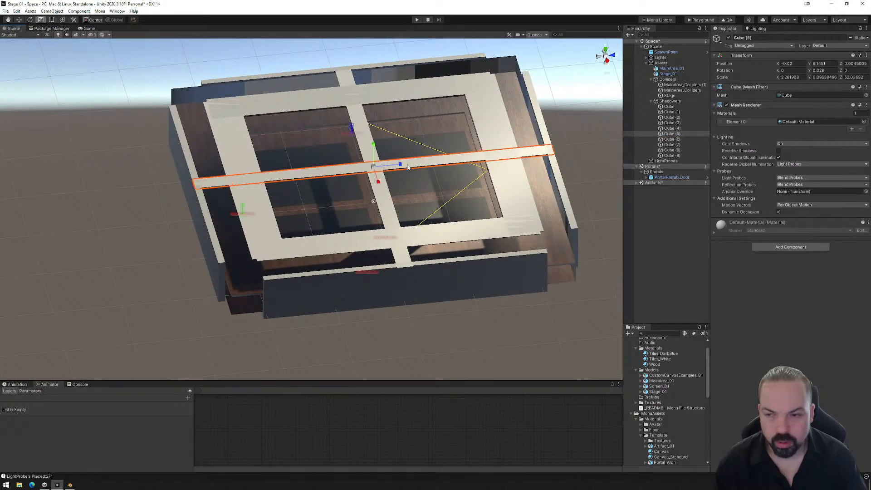
- Stretch the roof panels Cube (6) and Cube (7) outward to the side walls, with X scales of about 10.0 and 9.9
{"action": "left_click", "coordinate": [673, 139]}
{"action": "left_click_drag", "start_coordinate": [586, 191], "coordinate": [552, 206], "text": "alt"}
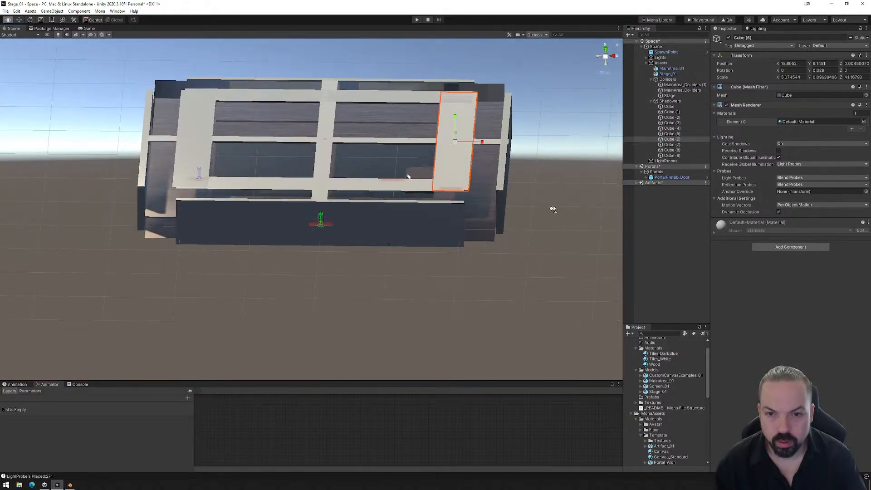
{"action": "left_click", "coordinate": [54, 21]}
{"action": "left_click_drag", "start_coordinate": [350, 131], "coordinate": [351, 157], "text": "alt"}
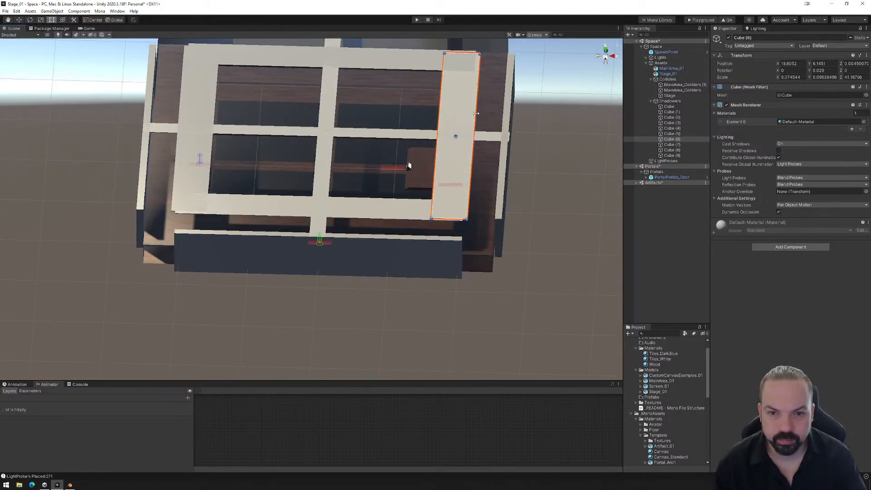
{"action": "left_click_drag", "start_coordinate": [477, 113], "coordinate": [511, 114]}
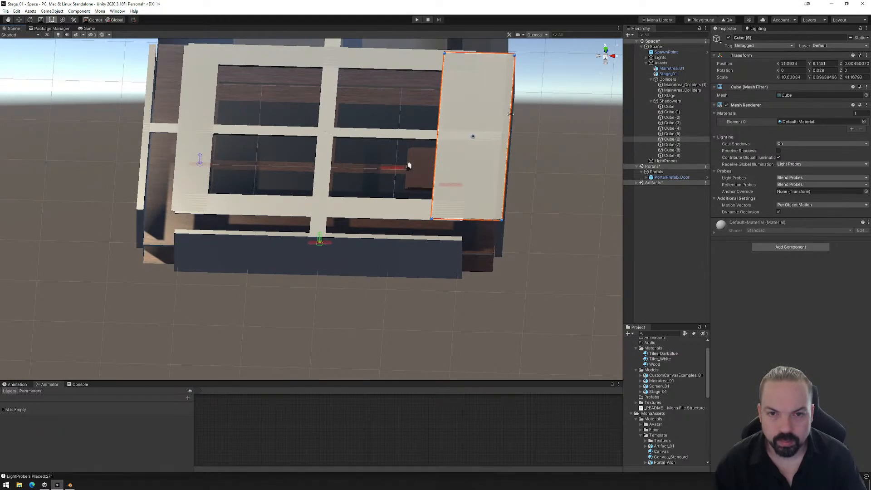
{"action": "left_click", "coordinate": [669, 145]}
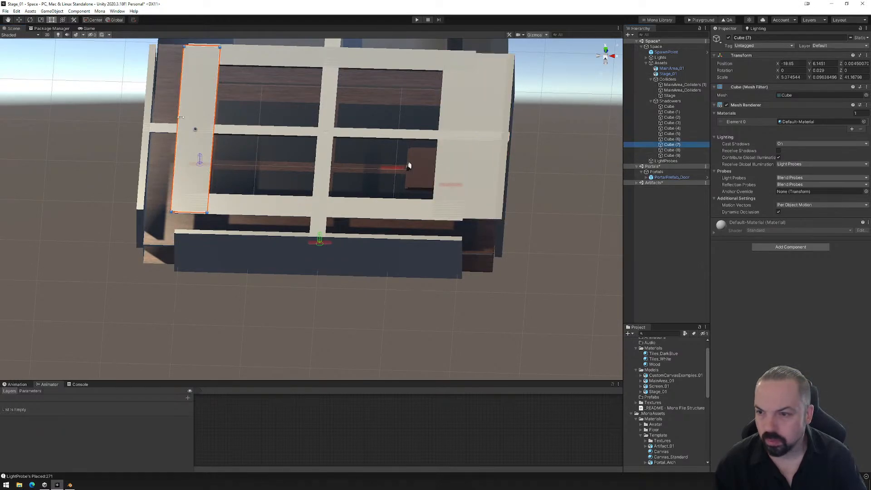
{"action": "left_click_drag", "start_coordinate": [178, 110], "coordinate": [143, 115]}
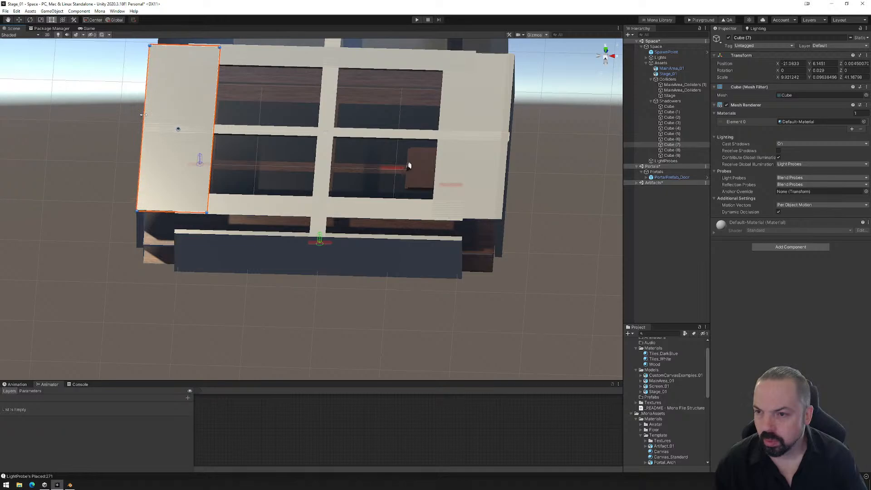
- Stretch the roof panels Cube (8) and Cube (9) outward to their outer walls, with X scales of about 9.9 and 9.8
{"action": "left_click", "coordinate": [667, 151]}
{"action": "left_click_drag", "start_coordinate": [560, 185], "coordinate": [402, 190], "text": "alt"}
{"action": "left_click_drag", "start_coordinate": [524, 171], "coordinate": [557, 164]}
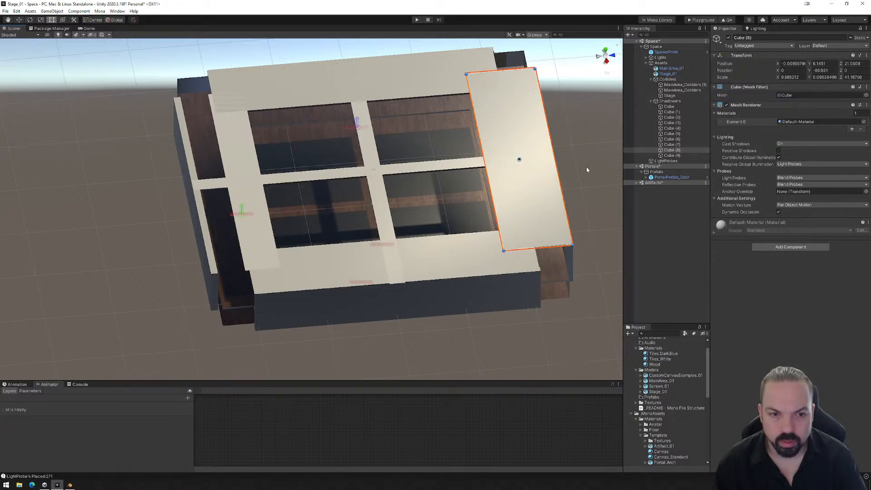
{"action": "left_click", "coordinate": [673, 155]}
{"action": "left_click_drag", "start_coordinate": [226, 173], "coordinate": [193, 177]}
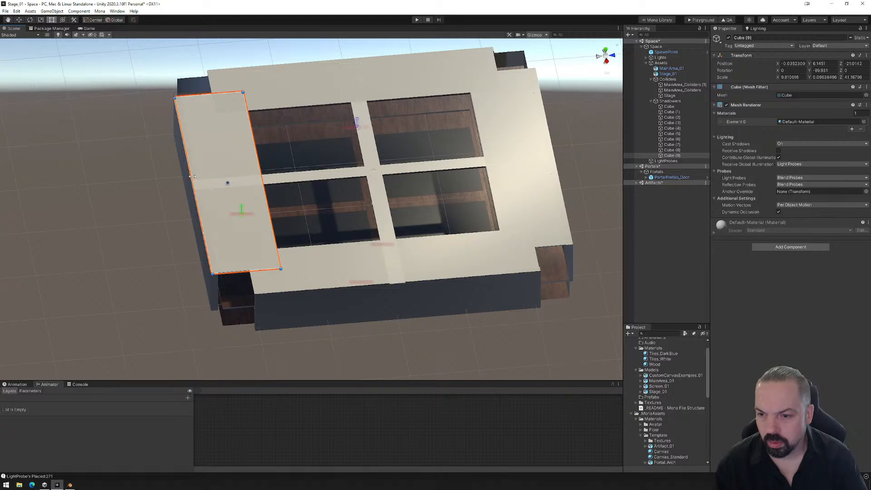
- Lengthen Cube, Cube (1), Cube (6) and Cube (7) together to the building's corners, with a Z scale of about 52.5
{"action": "left_click_drag", "start_coordinate": [231, 293], "coordinate": [399, 273], "text": "alt"}
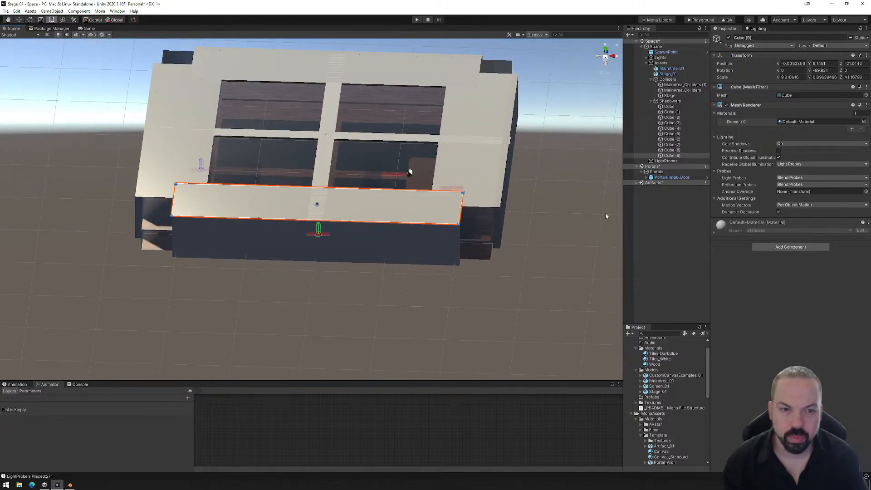
{"action": "left_click", "coordinate": [673, 107]}
{"action": "left_click_drag", "start_coordinate": [68, 277], "coordinate": [232, 274], "text": "alt"}
{"action": "left_click_drag", "start_coordinate": [384, 249], "coordinate": [410, 253], "text": "alt"}
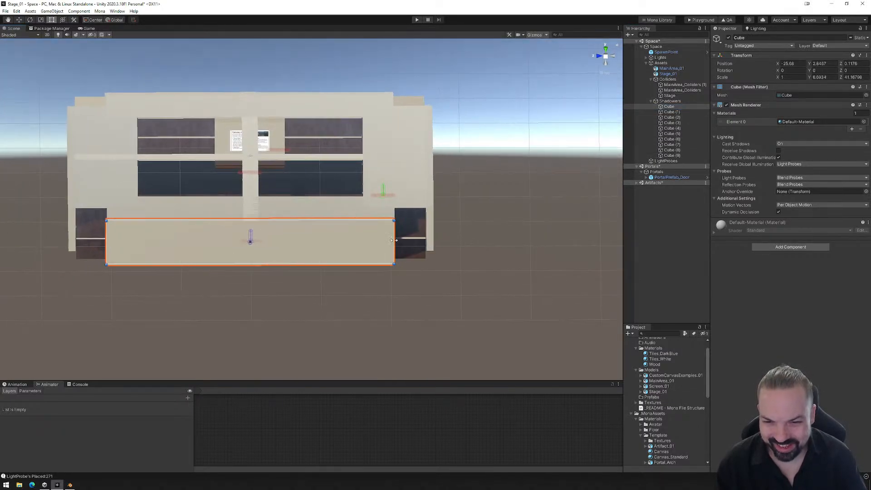
{"action": "left_click", "coordinate": [40, 20]}
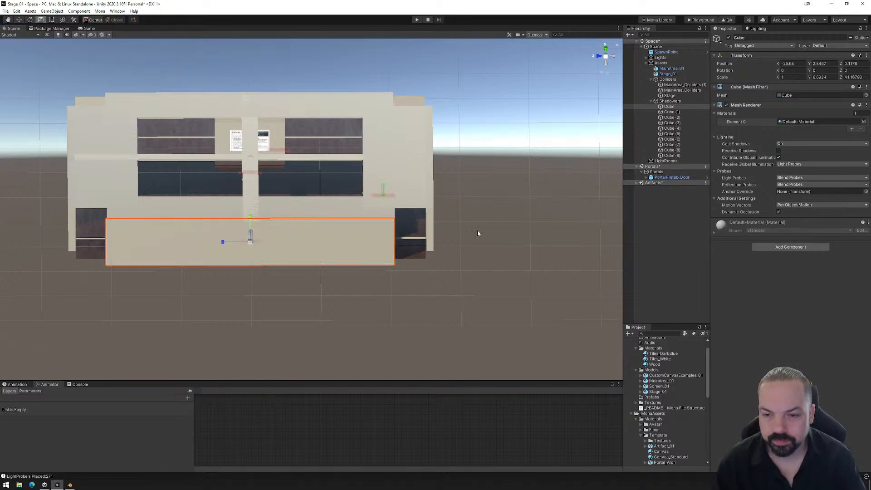
{"action": "left_click_drag", "start_coordinate": [506, 249], "coordinate": [345, 279], "text": "alt"}
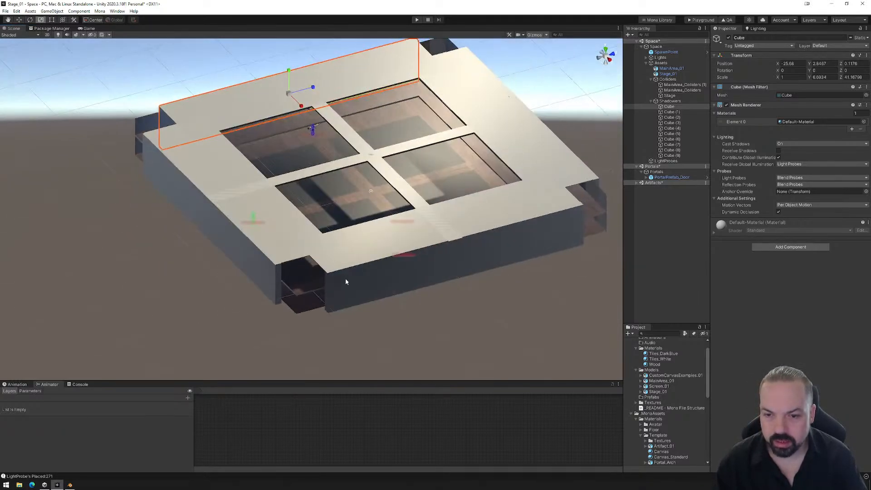
{"action": "left_click", "coordinate": [403, 278], "text": "shift"}
{"action": "left_click", "coordinate": [508, 215], "text": "shift"}
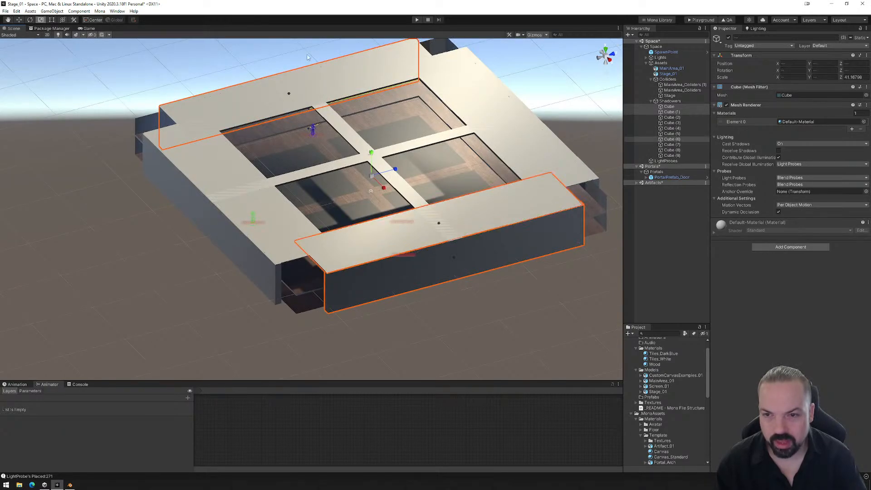
{"action": "left_click", "coordinate": [345, 66], "text": "shift"}
{"action": "left_click_drag", "start_coordinate": [130, 247], "coordinate": [215, 187], "text": "alt"}
{"action": "left_click_drag", "start_coordinate": [492, 223], "coordinate": [393, 230], "text": "alt"}
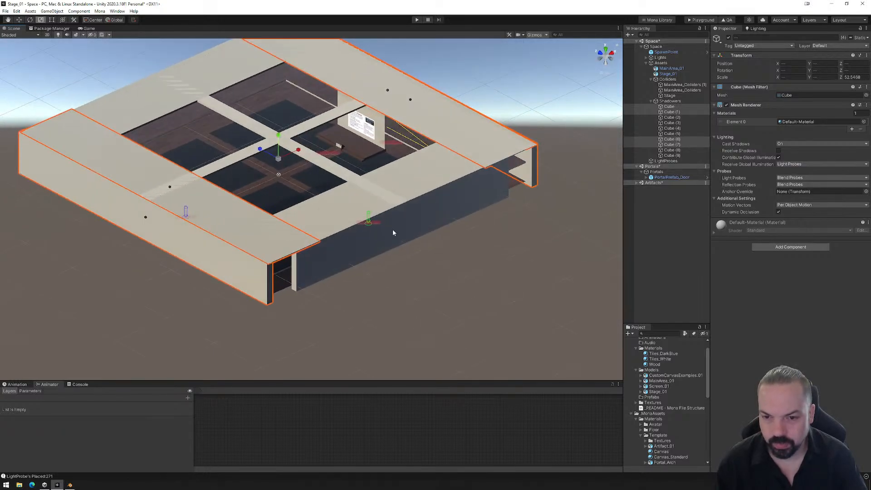
- Lengthen Cube (2), Cube (3), Cube (8) and Cube (9) together to close the gaps at the building's corners
{"action": "left_click", "coordinate": [393, 230]}
{"action": "left_click", "coordinate": [402, 184], "text": "shift"}
{"action": "left_click", "coordinate": [217, 80], "text": "shift"}
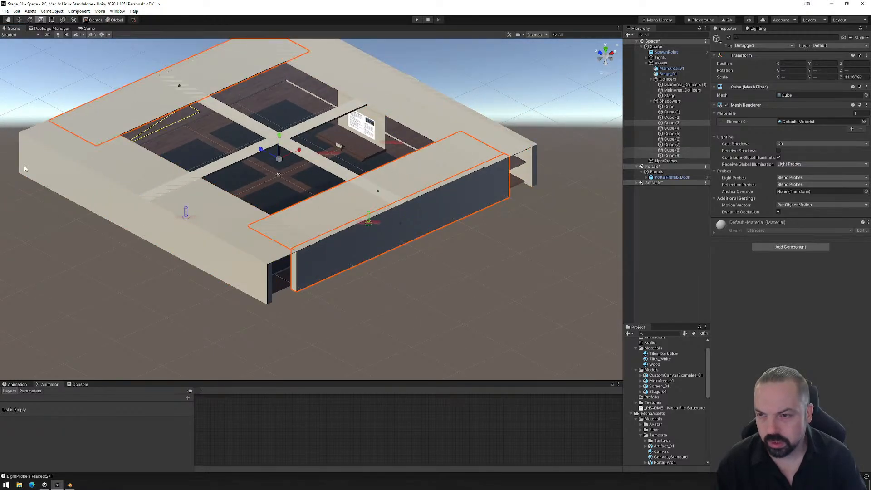
{"action": "left_click_drag", "start_coordinate": [217, 80], "coordinate": [128, 161], "text": "alt"}
{"action": "left_click", "coordinate": [71, 205], "text": "shift"}
{"action": "left_click_drag", "start_coordinate": [71, 205], "coordinate": [210, 246], "text": "alt"}
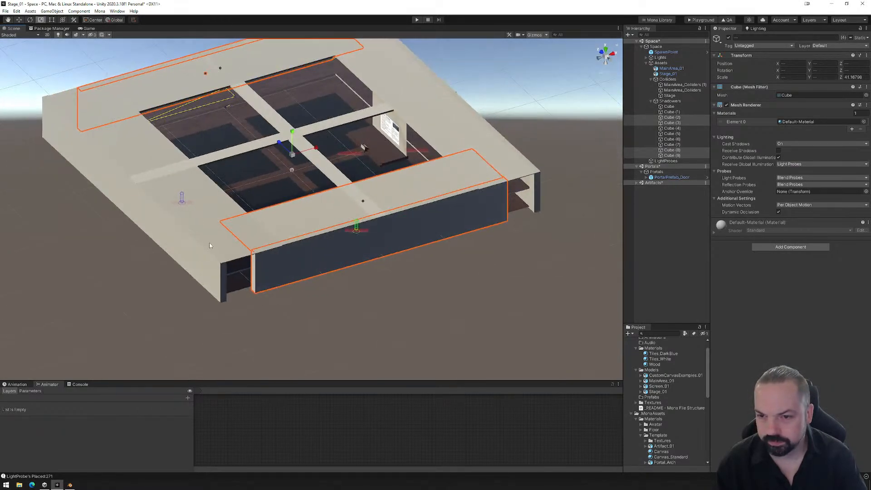
{"action": "left_click_drag", "start_coordinate": [315, 151], "coordinate": [323, 148]}
{"action": "left_click_drag", "start_coordinate": [346, 259], "coordinate": [363, 305], "text": "alt"}
{"action": "left_click", "coordinate": [363, 305]}
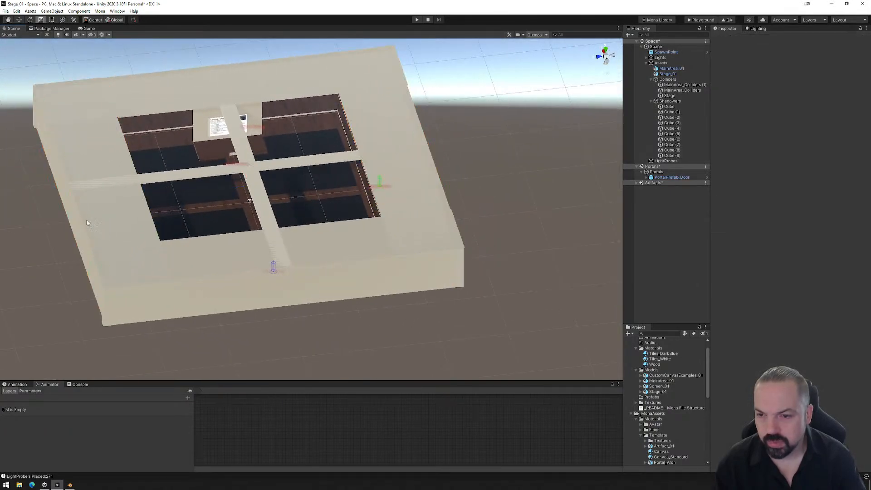
- Save the open scenes and check the enlarged shadow-casting shell from above
{"action": "left_click", "coordinate": [6, 11]}
{"action": "left_click", "coordinate": [19, 39]}
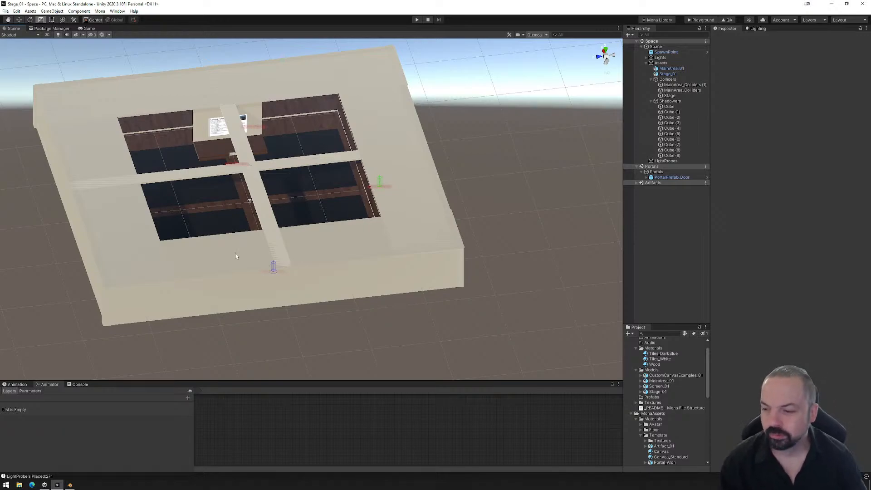
{"action": "middle_click_drag", "start_coordinate": [335, 290], "coordinate": [383, 303]}
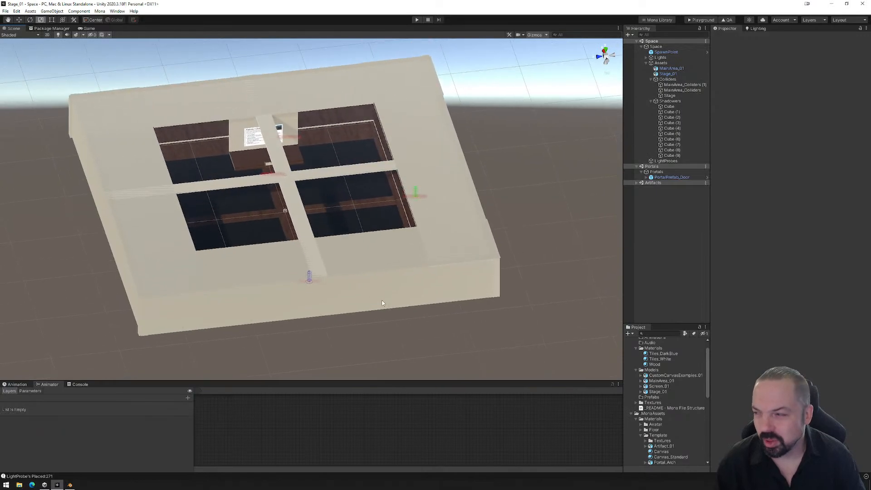
{"action": "left_click_drag", "start_coordinate": [314, 252], "coordinate": [358, 266], "text": "alt"}
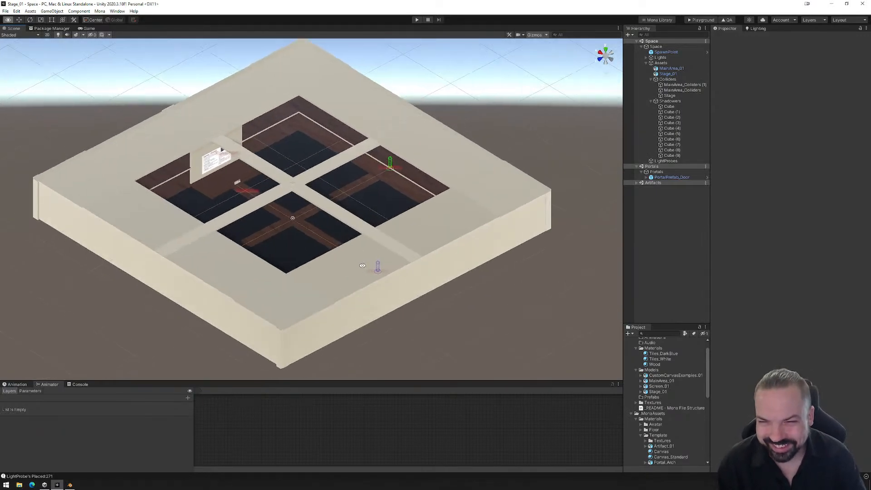
- Move PortalPrefab_Door back against the building's outer wall, to a Z position of about -25.01
{"action": "left_click_drag", "start_coordinate": [486, 303], "coordinate": [539, 259], "text": "alt"}
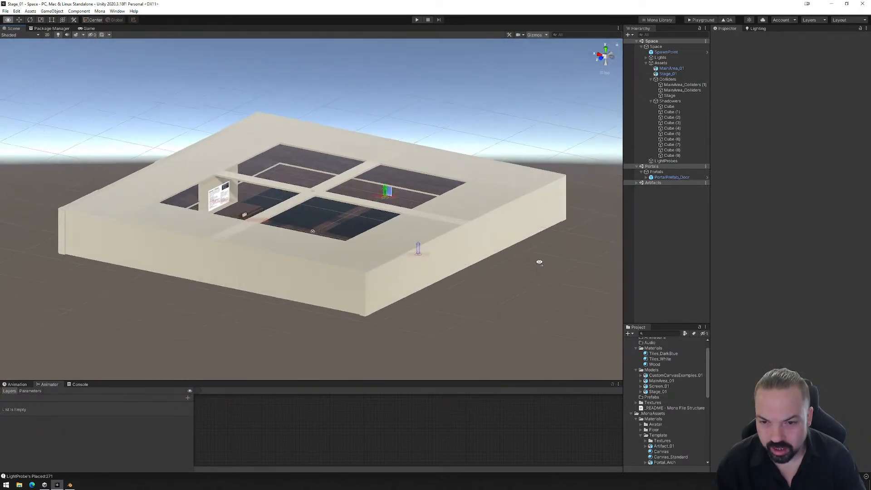
{"action": "left_click", "coordinate": [391, 192]}
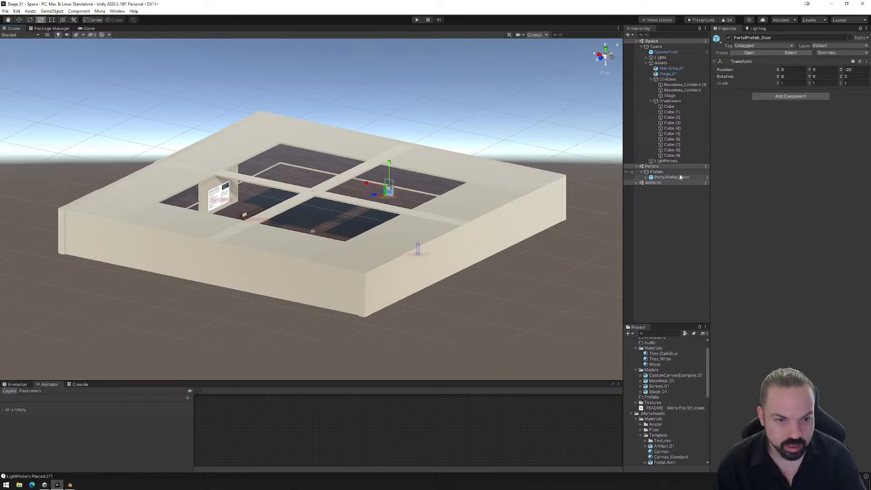
{"action": "double_click", "coordinate": [667, 177]}
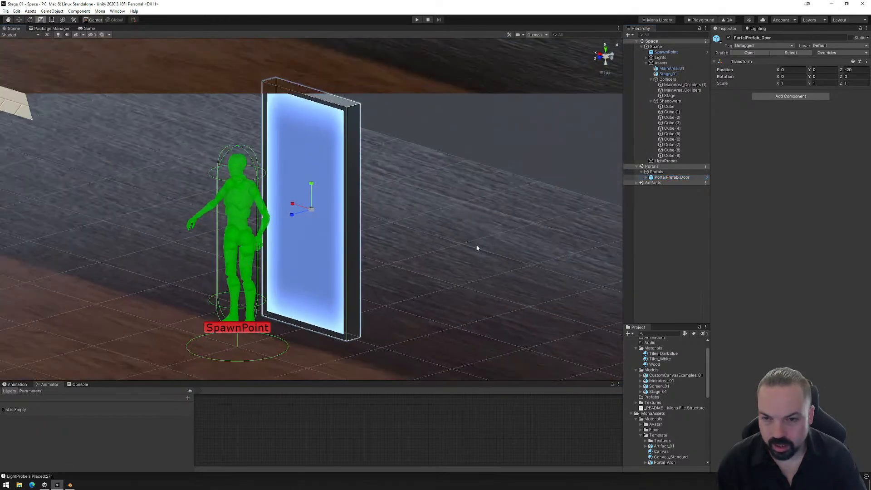
{"action": "key", "text": "w"}
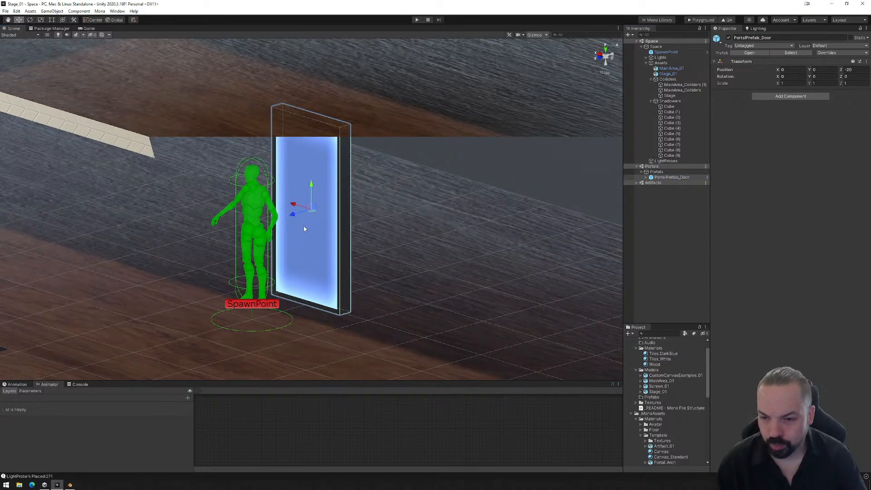
{"action": "left_click_drag", "start_coordinate": [292, 218], "coordinate": [592, 154]}
{"action": "key", "text": "f"}
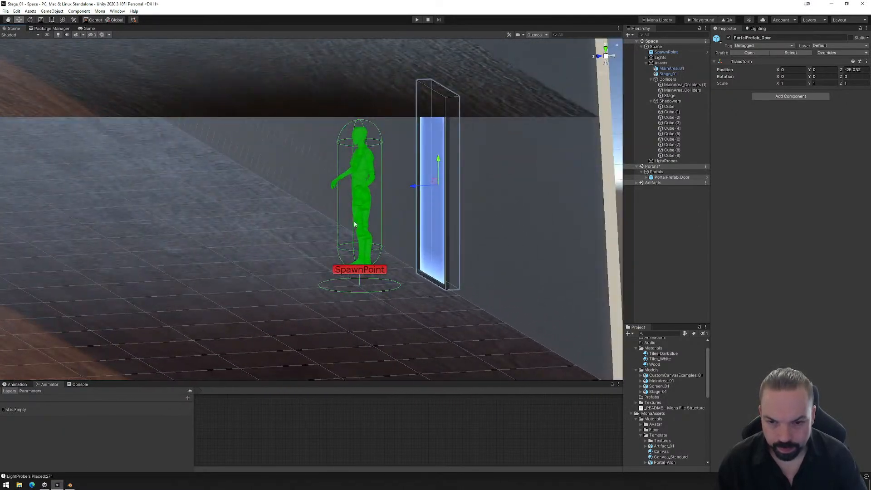
{"action": "left_click_drag", "start_coordinate": [425, 188], "coordinate": [420, 191]}
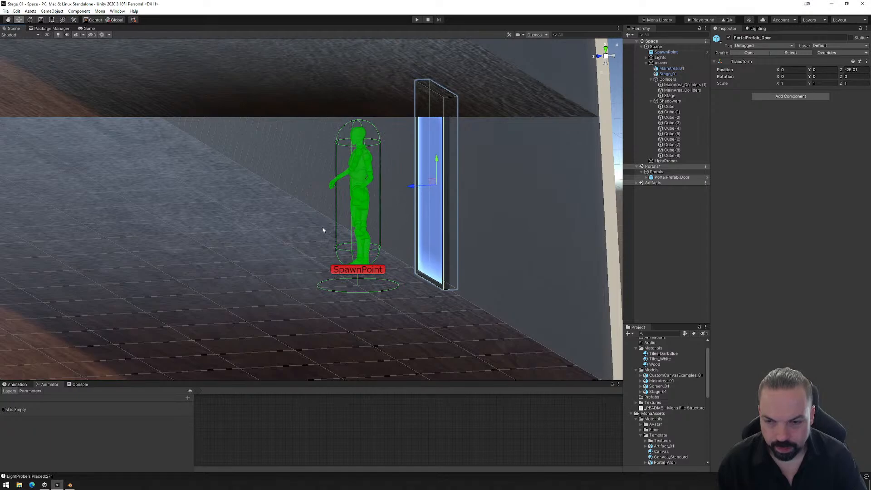
- Check the portal door's new place in the building from above and save the open scenes
{"action": "scroll", "coordinate": [322, 231], "scroll_direction": "down", "scroll_amount": 10}
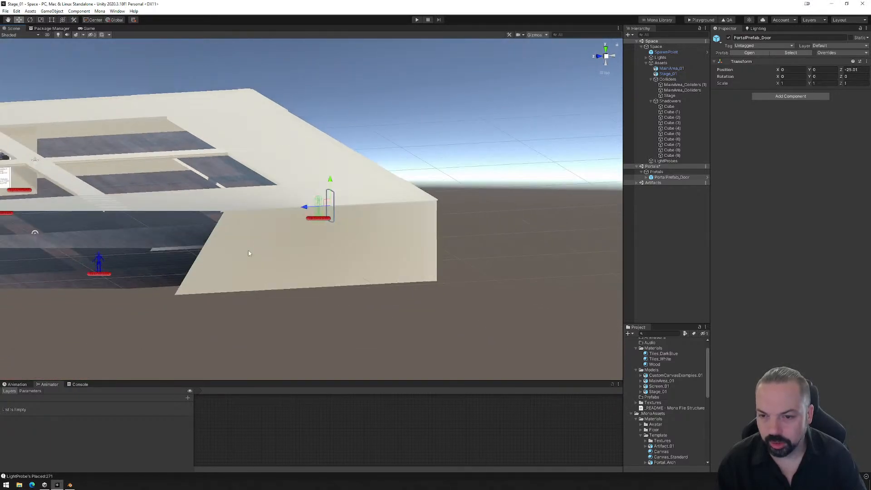
{"action": "left_click_drag", "start_coordinate": [249, 253], "coordinate": [503, 196], "text": "alt"}
{"action": "scroll", "coordinate": [409, 210], "scroll_direction": "down", "scroll_amount": 6}
{"action": "left_click_drag", "start_coordinate": [422, 237], "coordinate": [350, 240], "text": "alt"}
{"action": "middle_click_drag", "start_coordinate": [318, 224], "coordinate": [395, 238]}
{"action": "left_click_drag", "start_coordinate": [394, 237], "coordinate": [422, 240], "text": "alt"}
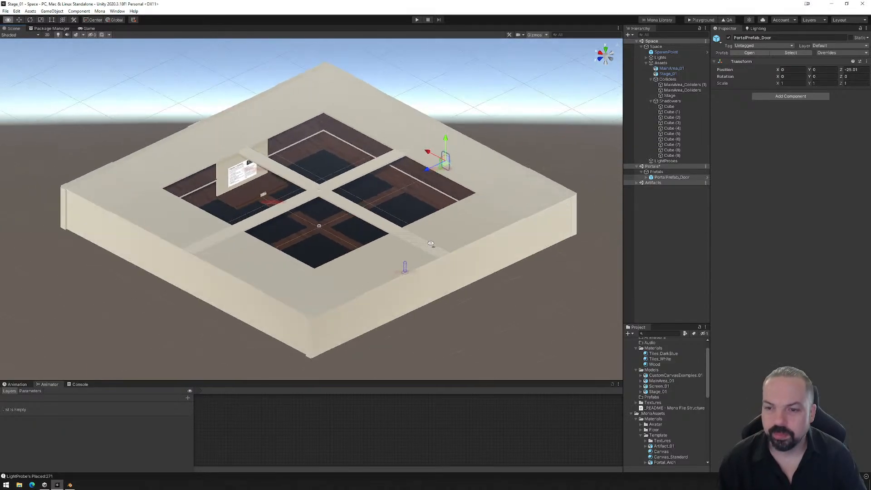
{"action": "left_click", "coordinate": [6, 11]}
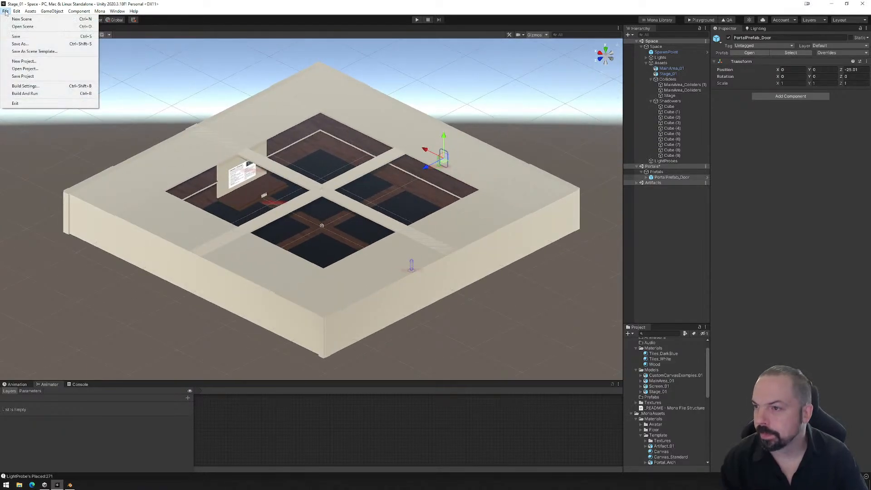
{"action": "left_click", "coordinate": [18, 38]}
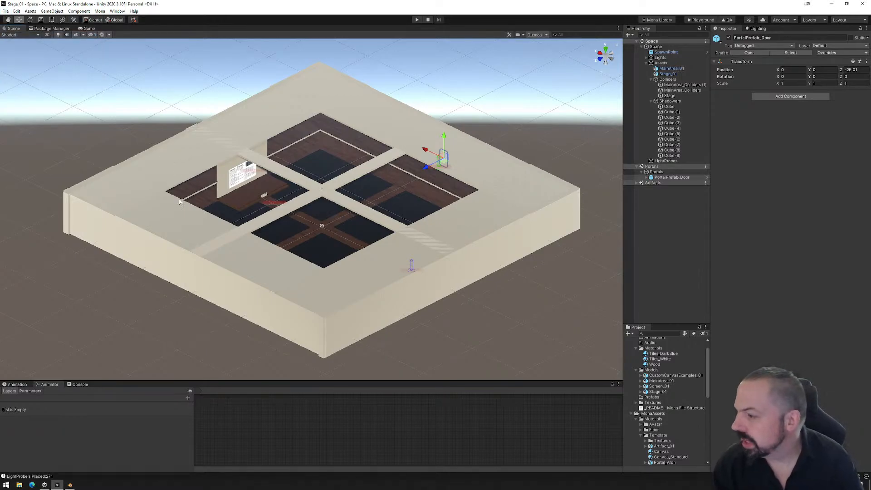
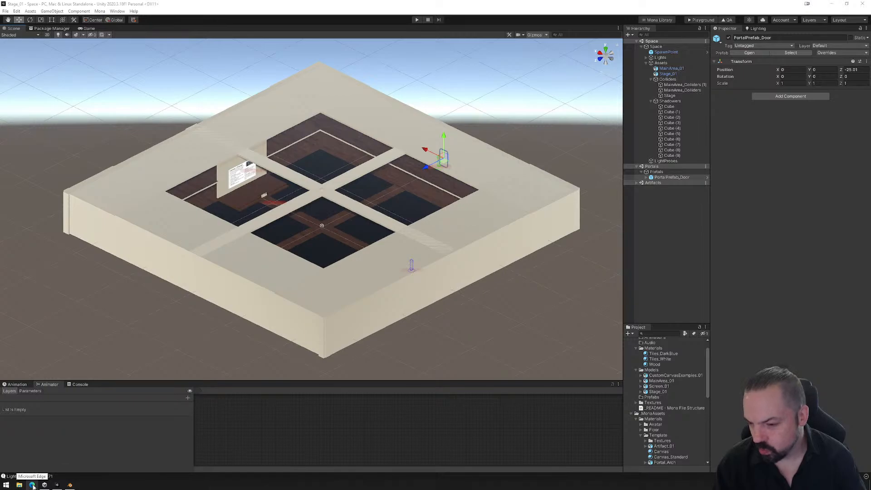
- Switch to Microsoft Edge, close the Trello and ArtStation pages, and search the web for "billboards in unity"
{"action": "left_click", "coordinate": [32, 486]}
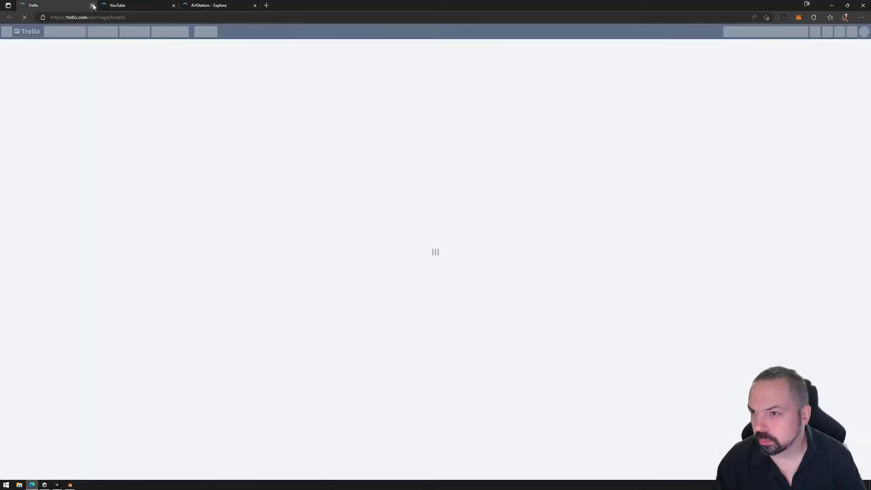
{"action": "left_click", "coordinate": [93, 6]}
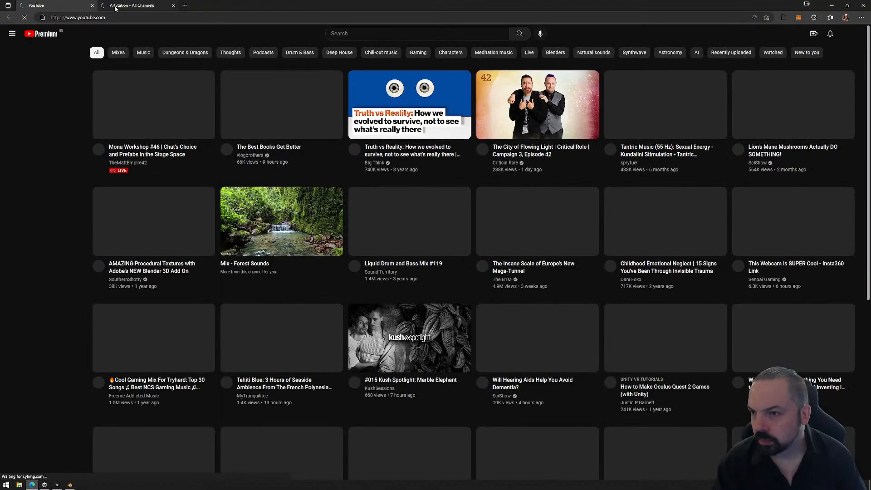
{"action": "left_click", "coordinate": [173, 5]}
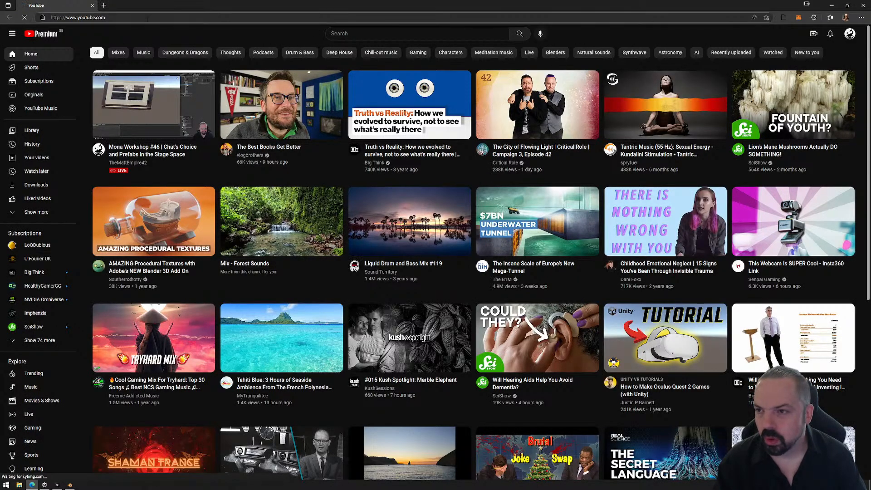
{"action": "left_click", "coordinate": [105, 5]}
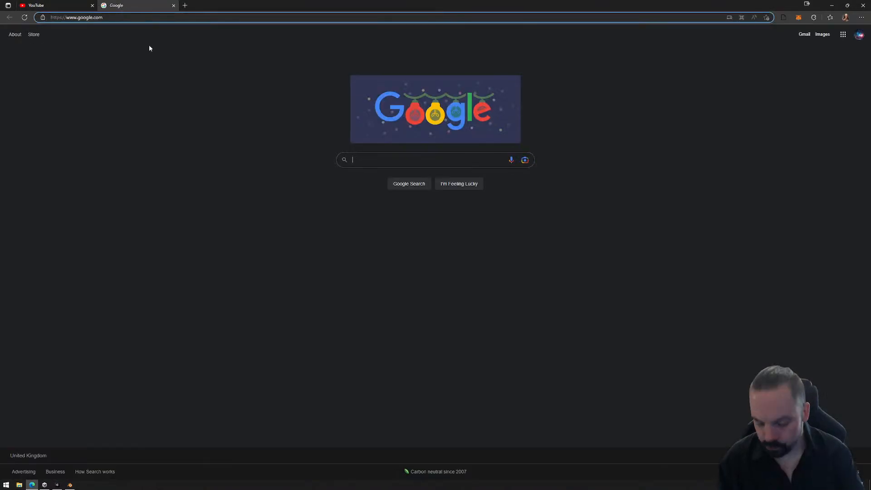
{"action": "key", "text": "ctrl+l"}
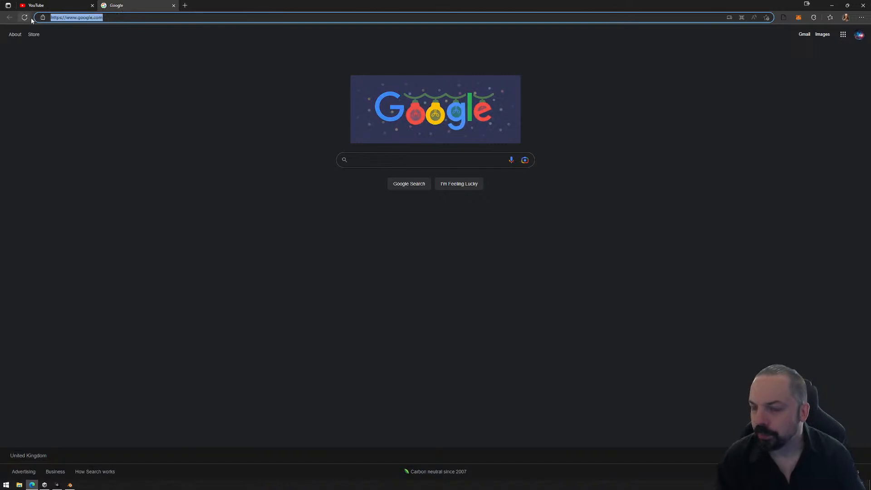
{"action": "type", "text": "billboa"}
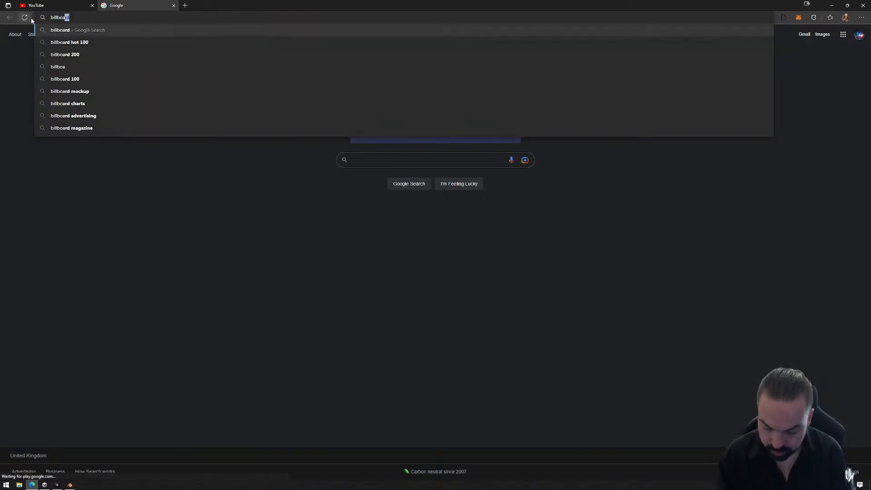
{"action": "type", "text": "rds in unity"}
{"action": "key", "text": "Return"}
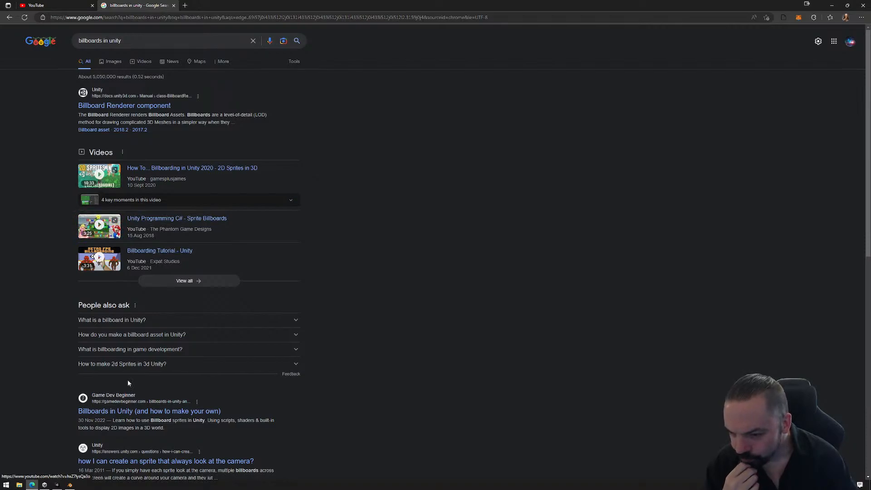
- Look through the search results and open the Stack Exchange question "How to use the BillboardRenderer in Unity?"
{"action": "scroll", "coordinate": [127, 381], "scroll_direction": "down", "scroll_amount": 2}
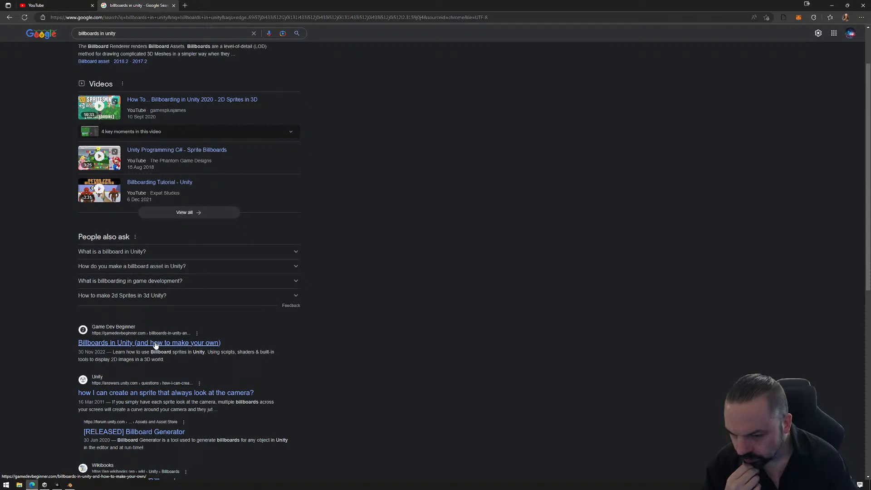
{"action": "left_click_drag", "start_coordinate": [221, 352], "coordinate": [236, 352]}
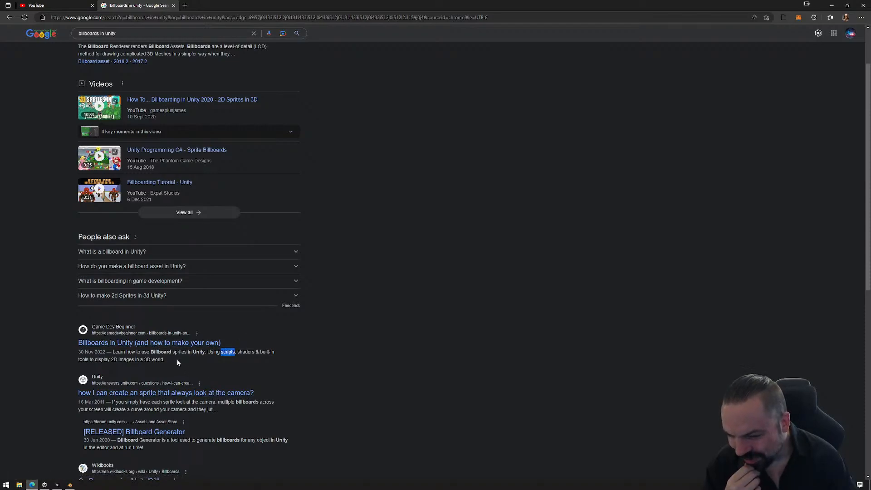
{"action": "scroll", "coordinate": [177, 362], "scroll_direction": "down", "scroll_amount": 2}
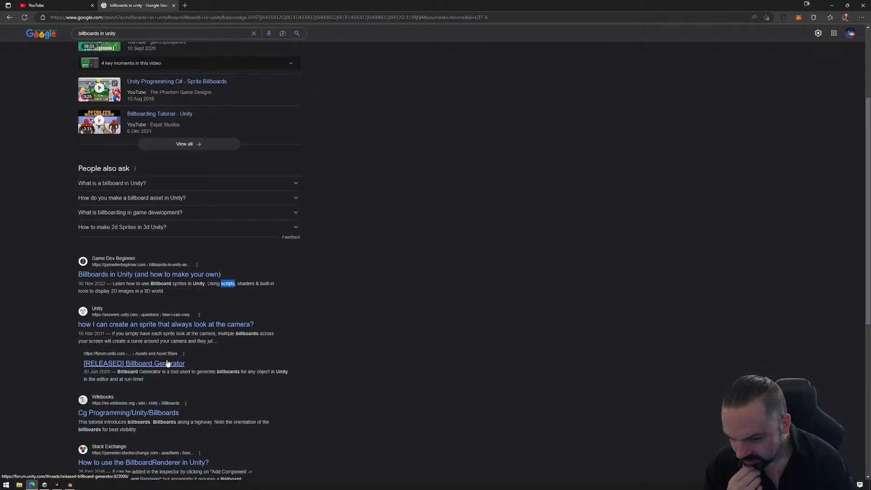
{"action": "scroll", "coordinate": [164, 372], "scroll_direction": "down", "scroll_amount": 2}
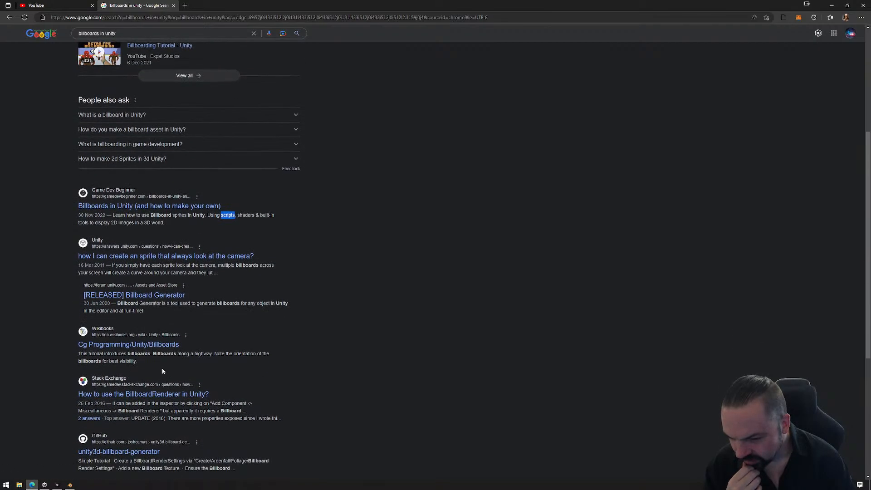
{"action": "left_click", "coordinate": [160, 395]}
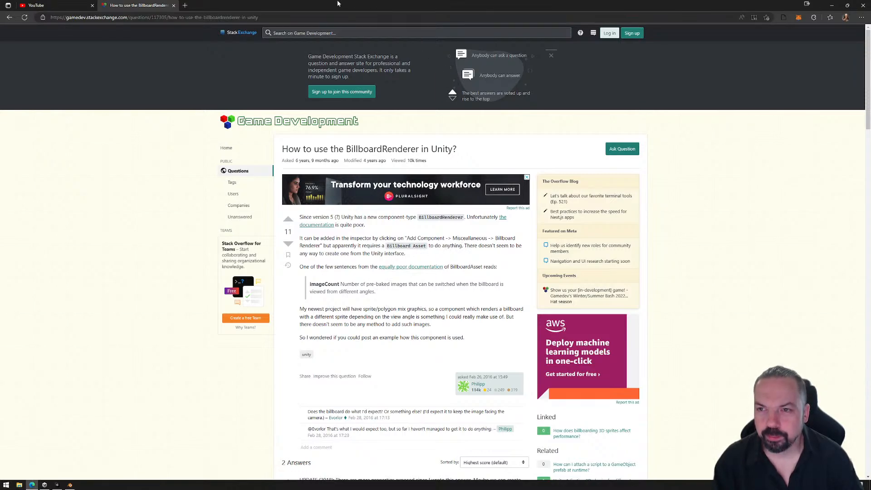
- Return to the Unity editor and collapse the Shadowers and Colliders groups in the scene hierarchy
{"action": "left_click_drag", "start_coordinate": [338, 4], "coordinate": [0, 91]}
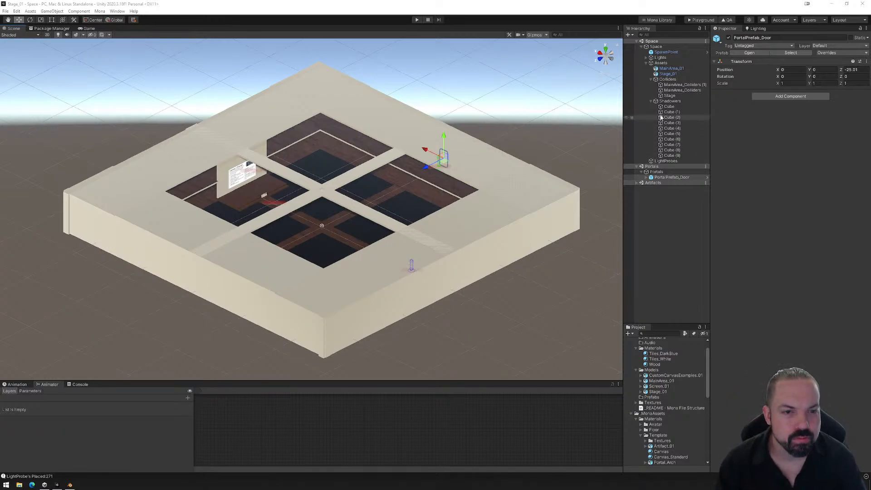
{"action": "left_click", "coordinate": [652, 102]}
{"action": "left_click", "coordinate": [652, 80]}
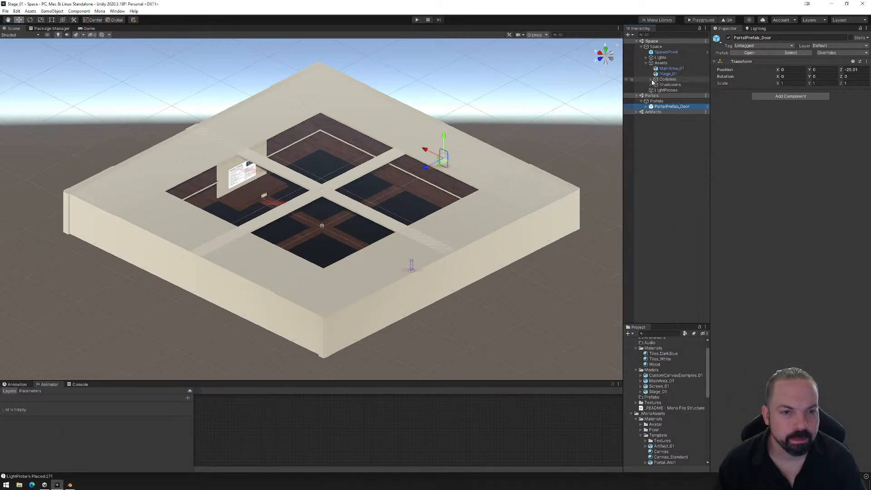
- Try adding a Billboard Renderer component to PortalPrefab_Door and look for a billboard asset to assign to it
{"action": "left_click", "coordinate": [79, 11]}
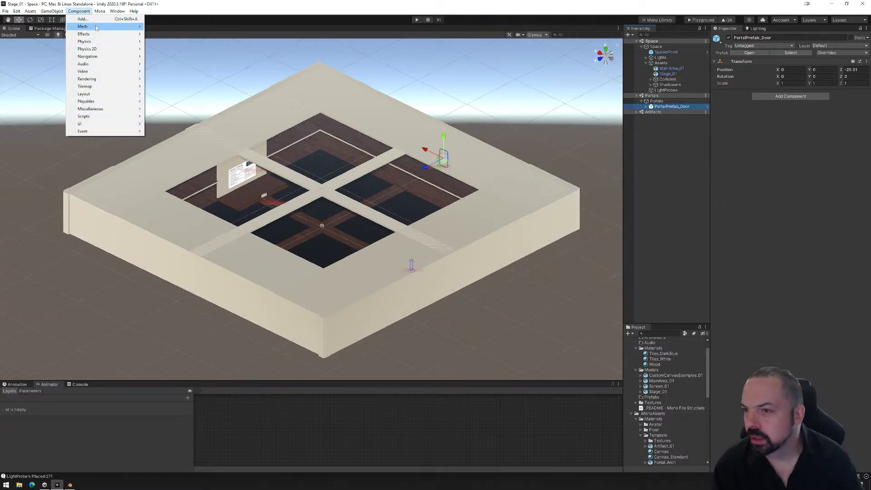
{"action": "mouse_move", "coordinate": [95, 81]}
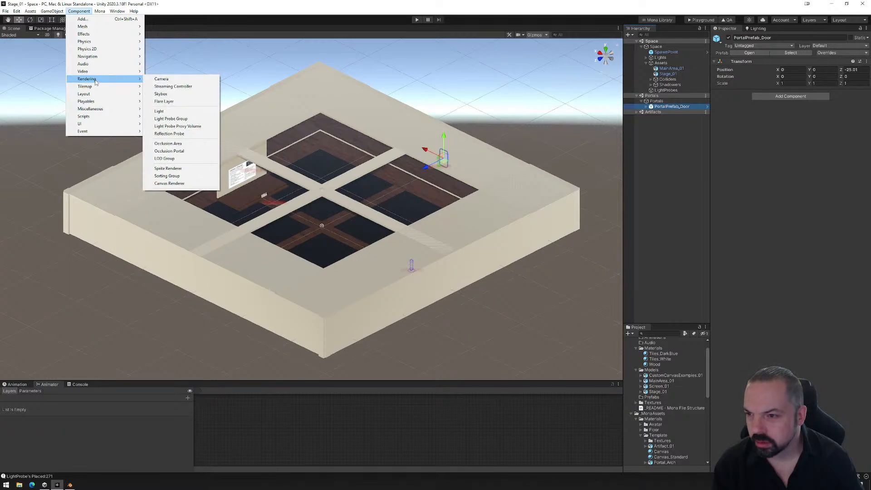
{"action": "mouse_move", "coordinate": [95, 28]}
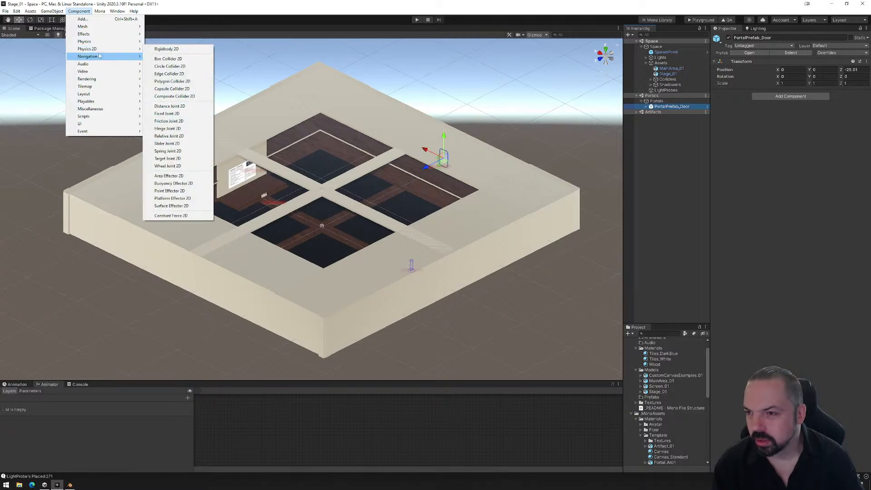
{"action": "mouse_move", "coordinate": [102, 64]}
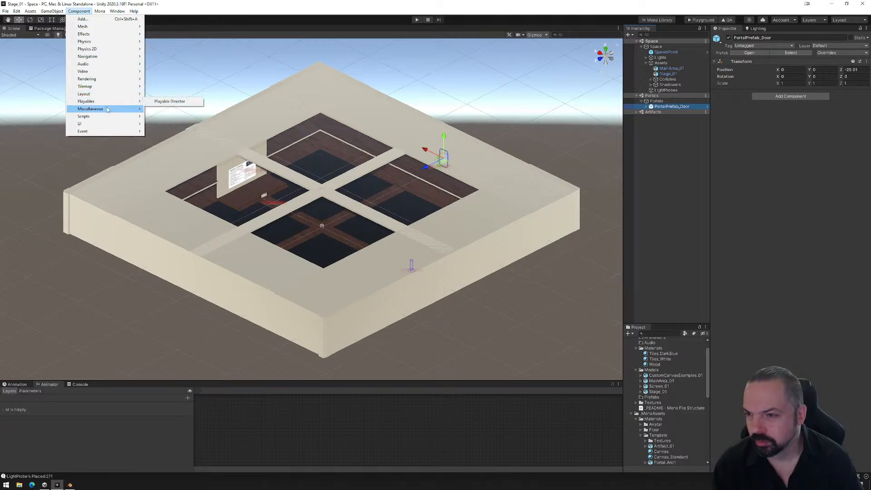
{"action": "mouse_move", "coordinate": [108, 110]}
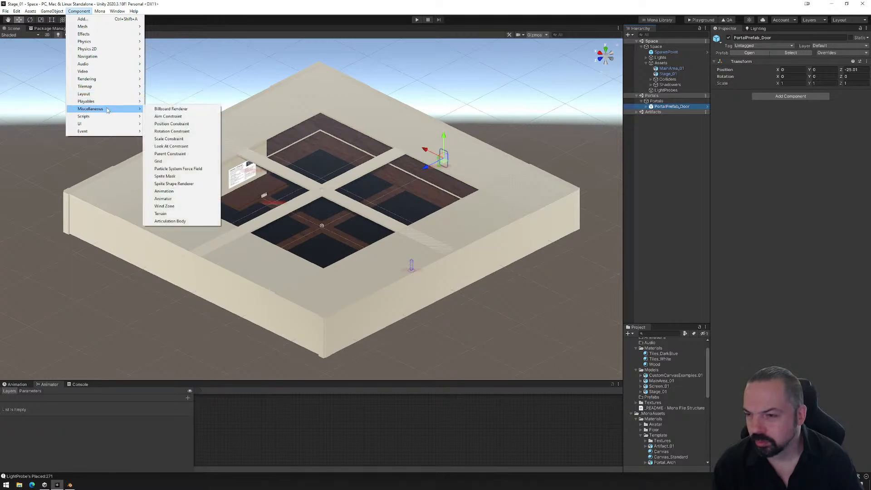
{"action": "left_click", "coordinate": [175, 110]}
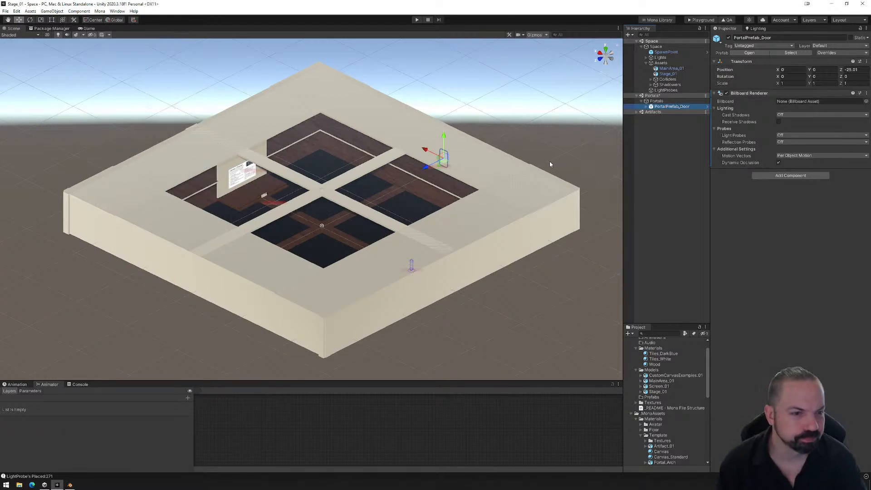
{"action": "left_click", "coordinate": [799, 102]}
{"action": "left_click", "coordinate": [867, 102]}
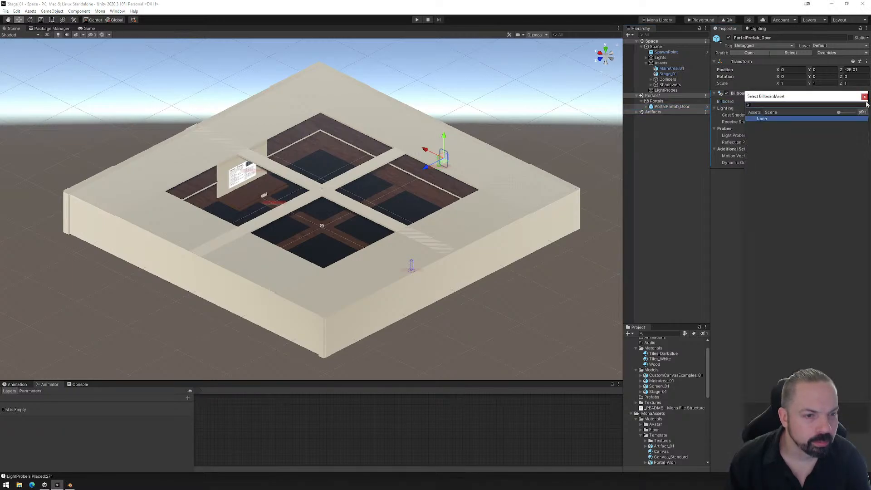
{"action": "left_click", "coordinate": [864, 97]}
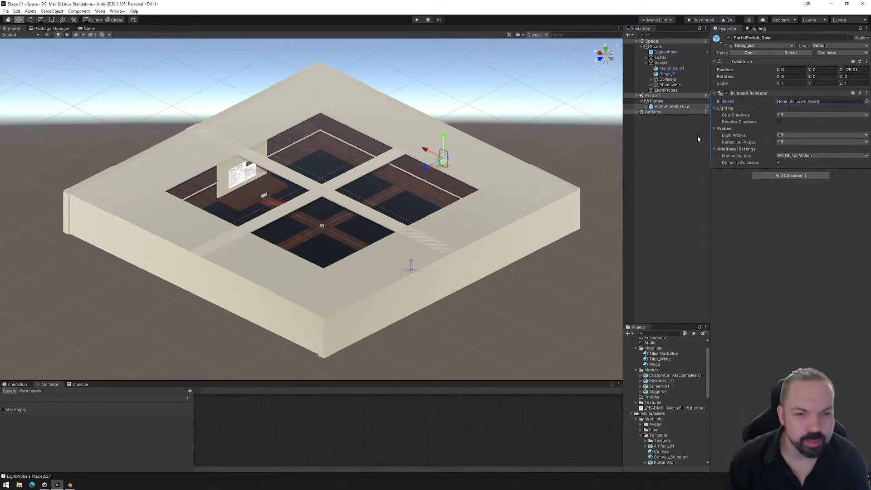
- Create an empty object named BillboardTest under the Assets group in the scene hierarchy
{"action": "left_click_drag", "start_coordinate": [372, 218], "coordinate": [394, 150], "text": "alt"}
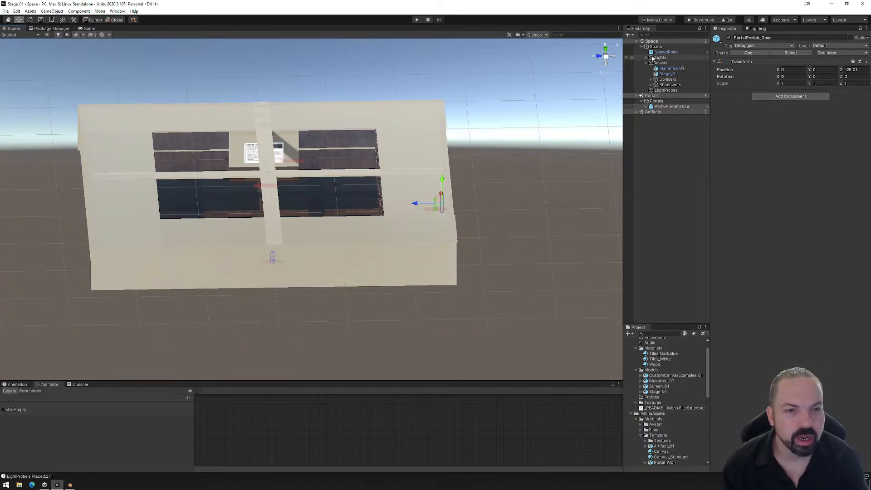
{"action": "left_click", "coordinate": [655, 47]}
{"action": "right_click", "coordinate": [656, 47]}
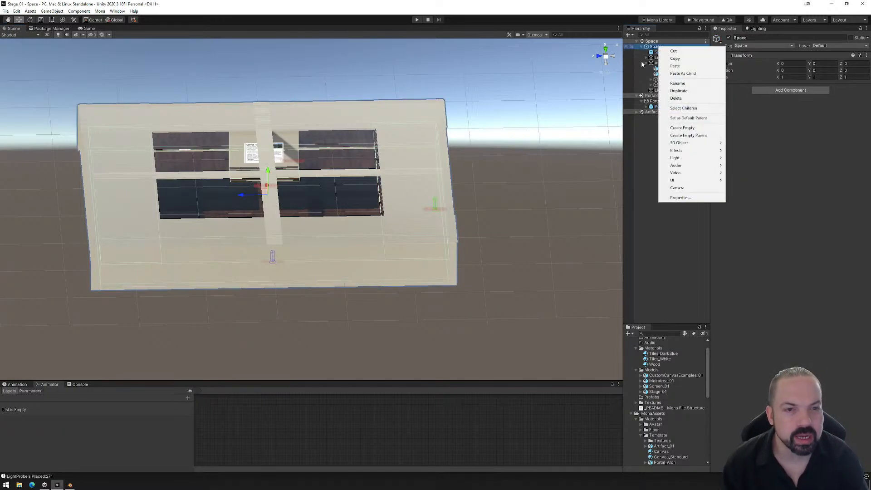
{"action": "left_click", "coordinate": [656, 63]}
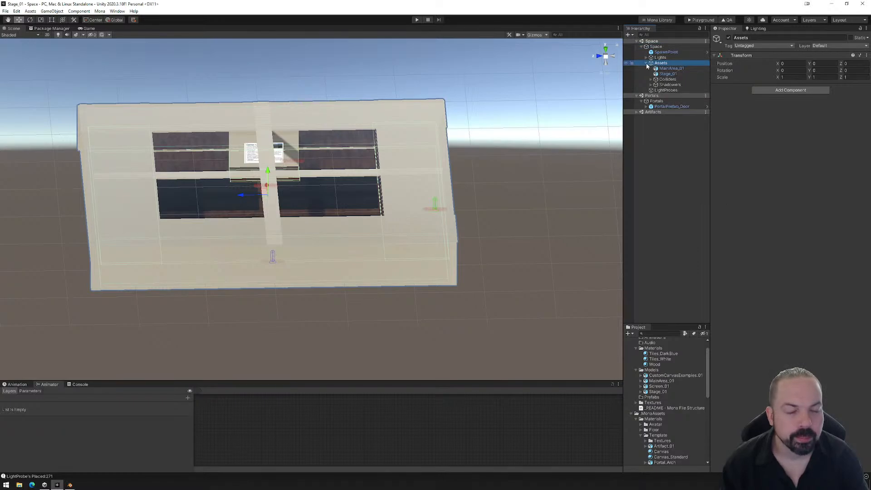
{"action": "right_click", "coordinate": [655, 63]}
{"action": "left_click", "coordinate": [693, 144]}
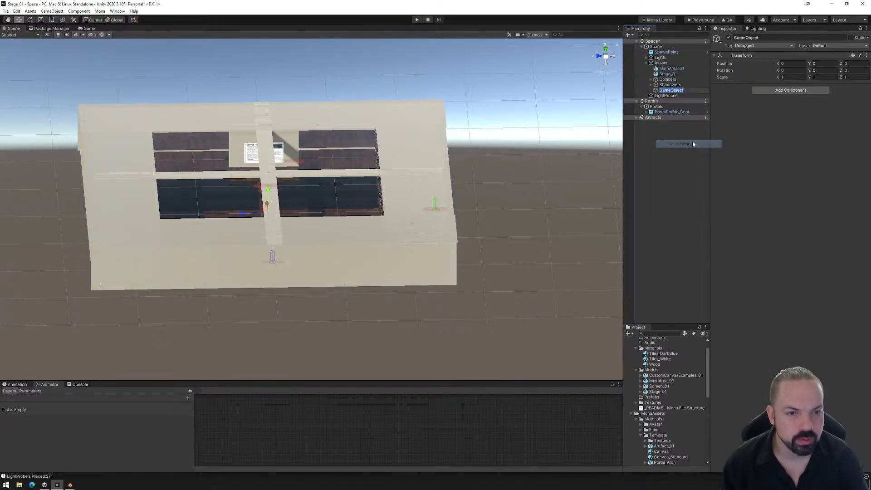
{"action": "type", "text": "Bil"}
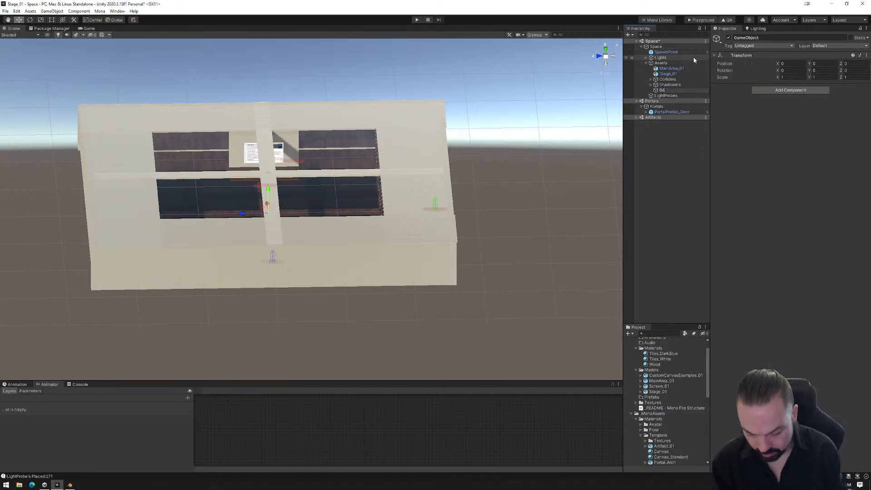
{"action": "type", "text": "lboardTe"}
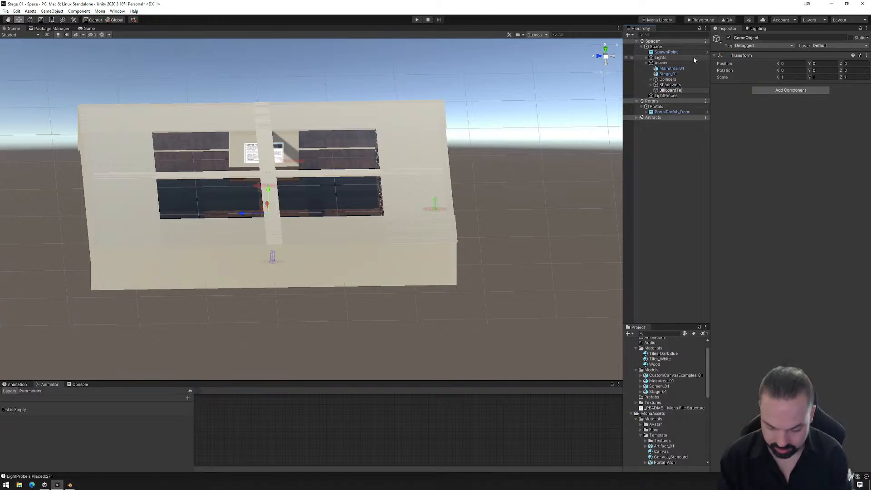
{"action": "type", "text": "st"}
{"action": "key", "text": "Return"}
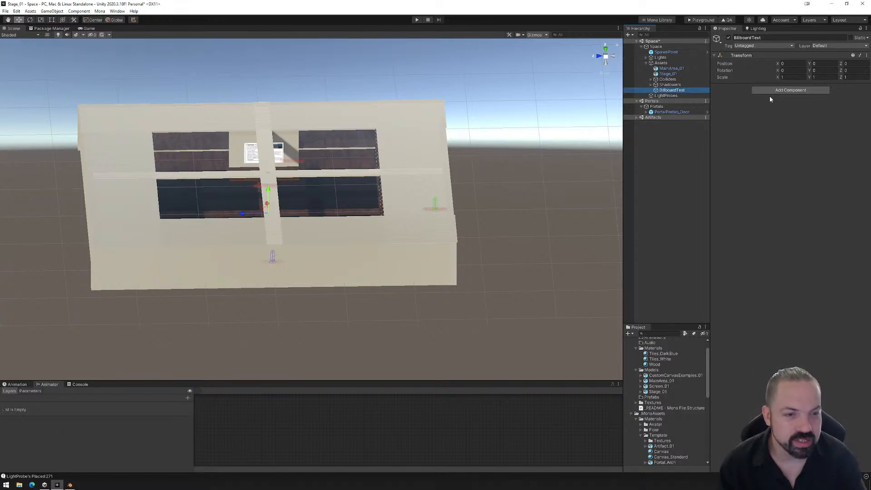
- Add a Billboard Renderer component to the BillboardTest object
{"action": "right_click", "coordinate": [675, 92]}
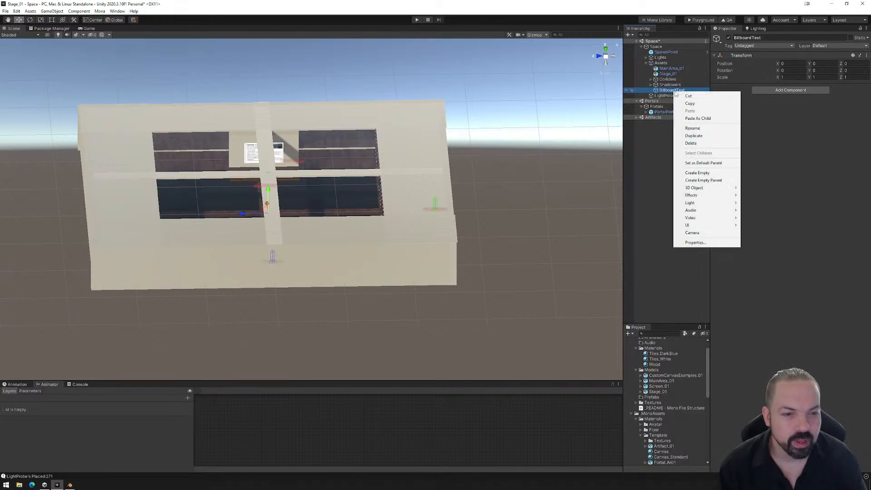
{"action": "left_click", "coordinate": [63, 11]}
{"action": "mouse_move", "coordinate": [79, 11]}
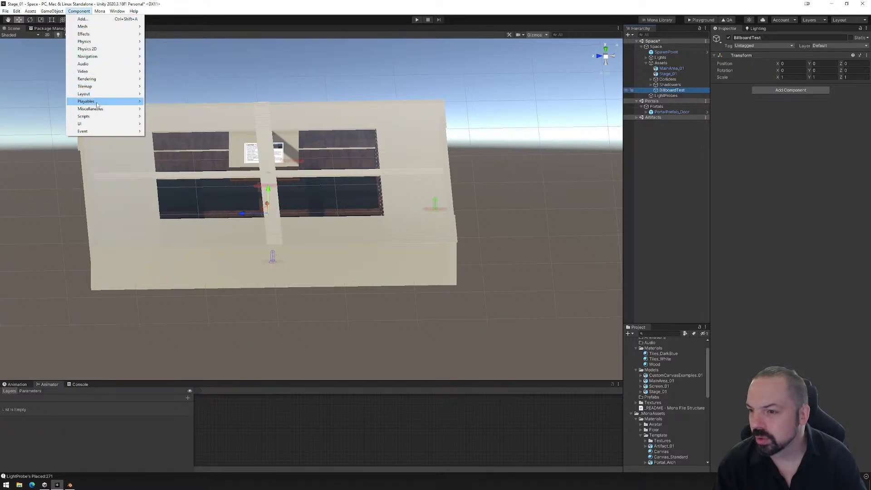
{"action": "mouse_move", "coordinate": [97, 110]}
{"action": "left_click", "coordinate": [177, 111]}
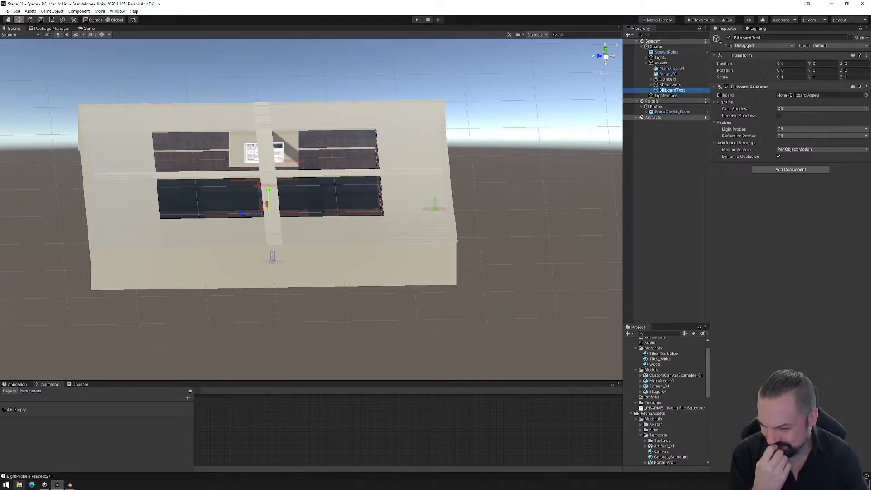
- Open Photoshop and create a new 512 x 512 pixel document with a white background
{"action": "left_click", "coordinate": [8, 485]}
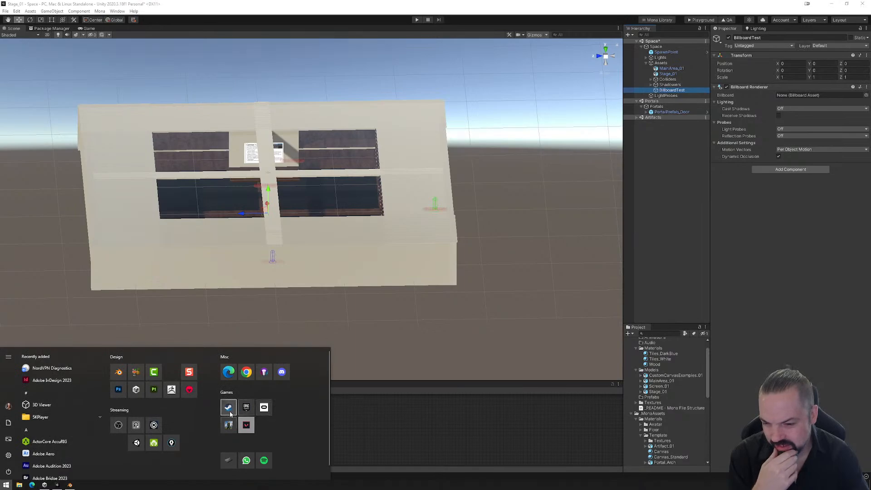
{"action": "left_click", "coordinate": [118, 390]}
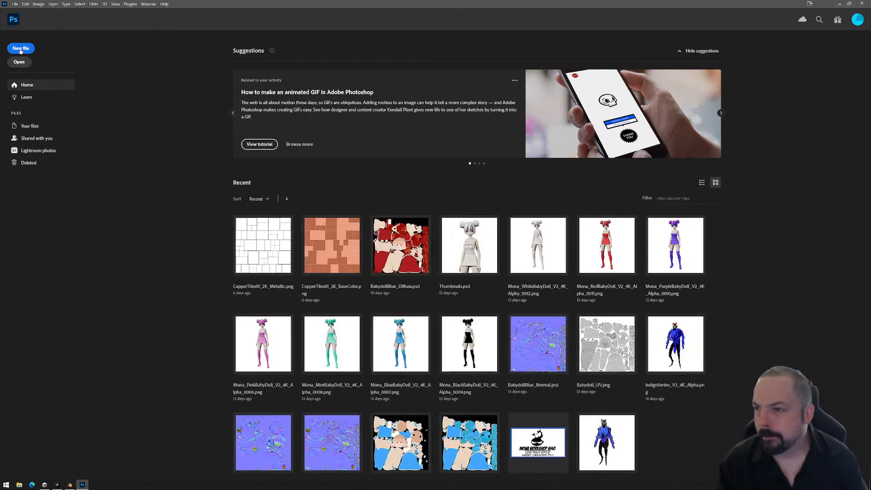
{"action": "left_click", "coordinate": [25, 51]}
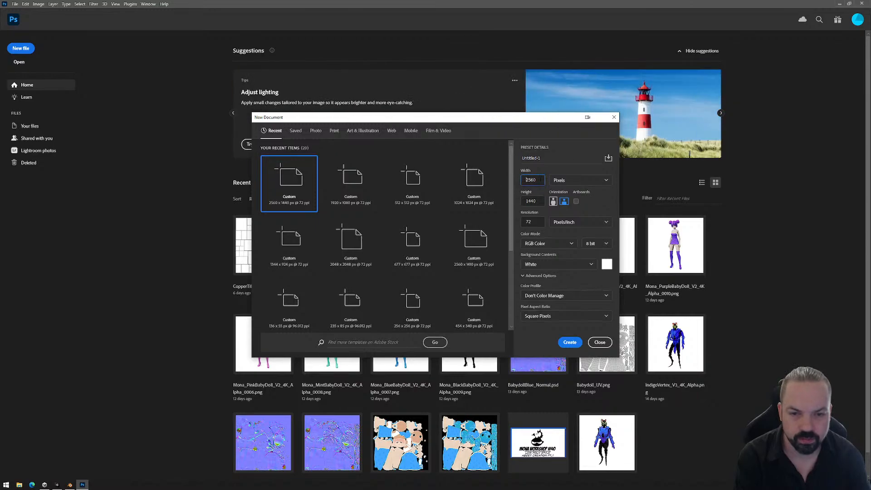
{"action": "double_click", "coordinate": [540, 180]}
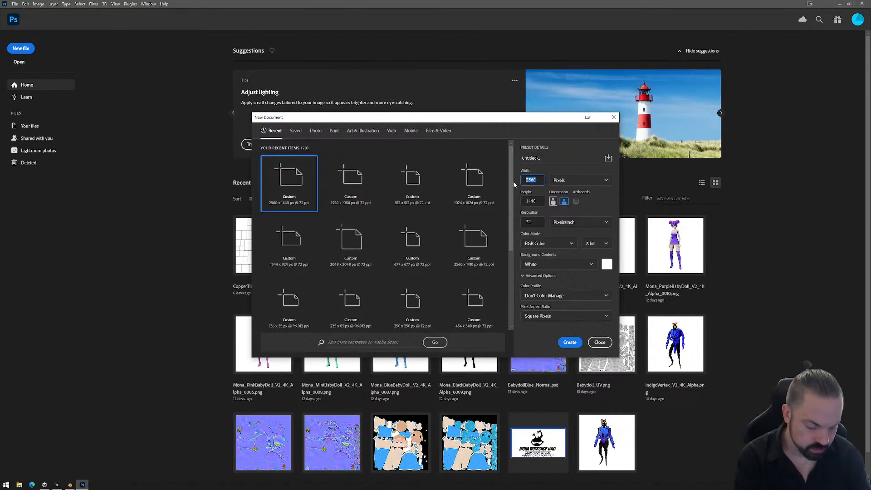
{"action": "left_click_drag", "start_coordinate": [538, 202], "coordinate": [521, 205]}
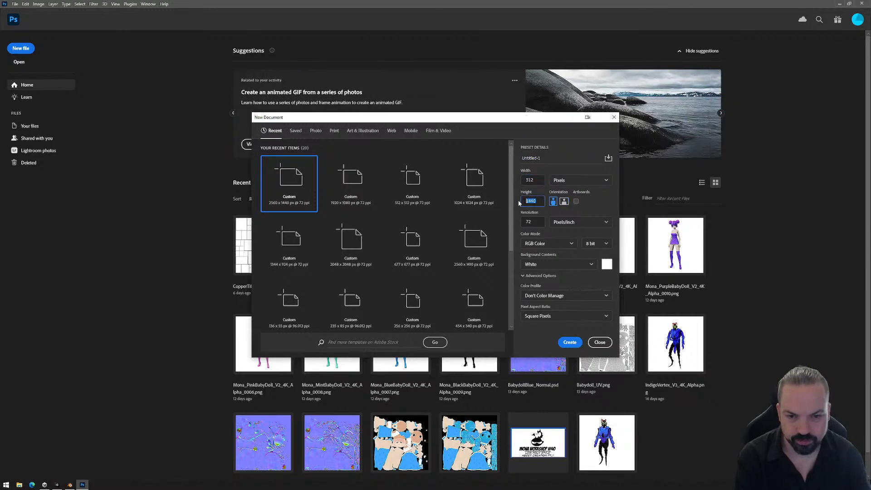
{"action": "type", "text": "512"}
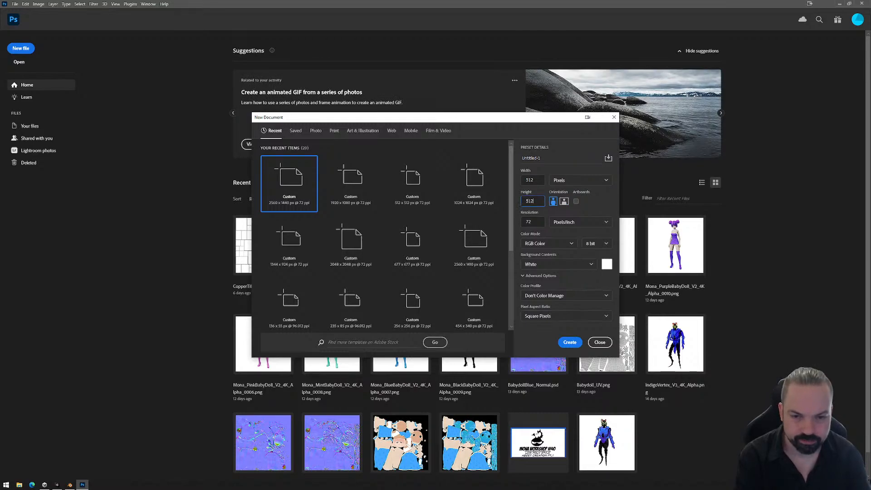
{"action": "left_click", "coordinate": [570, 342]}
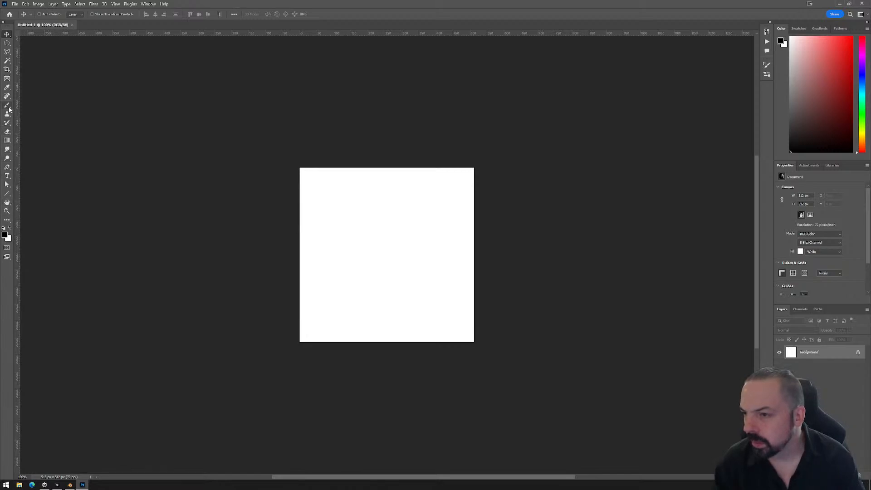
- Try to outline a cross-shaped selection on the blank canvas with the Polygonal Lasso tool
{"action": "left_click", "coordinate": [7, 44]}
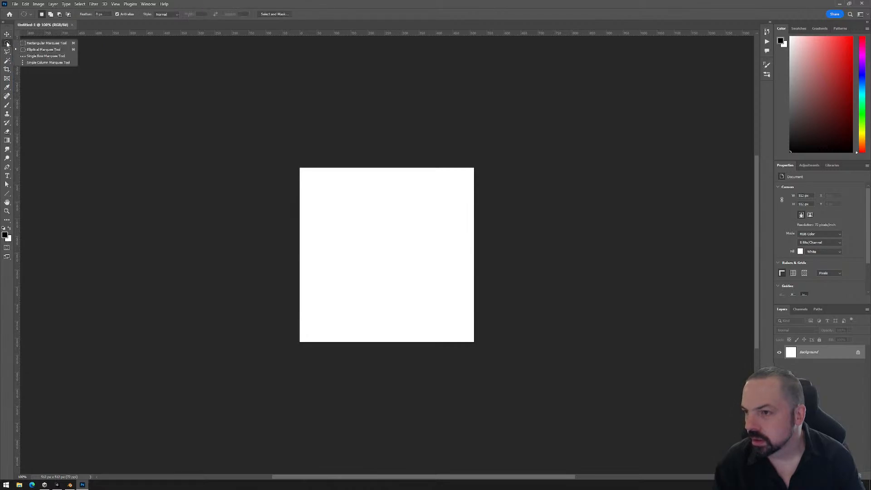
{"action": "left_click", "coordinate": [7, 52]}
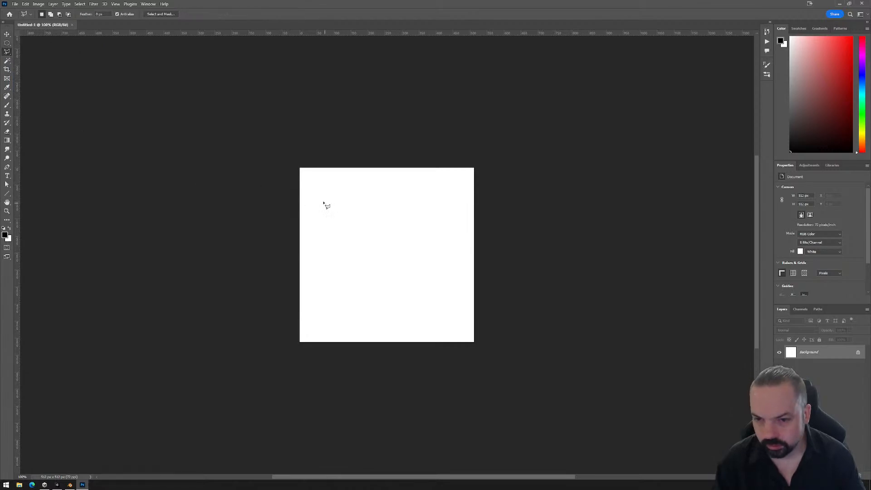
{"action": "left_click_drag", "start_coordinate": [313, 190], "coordinate": [364, 251]}
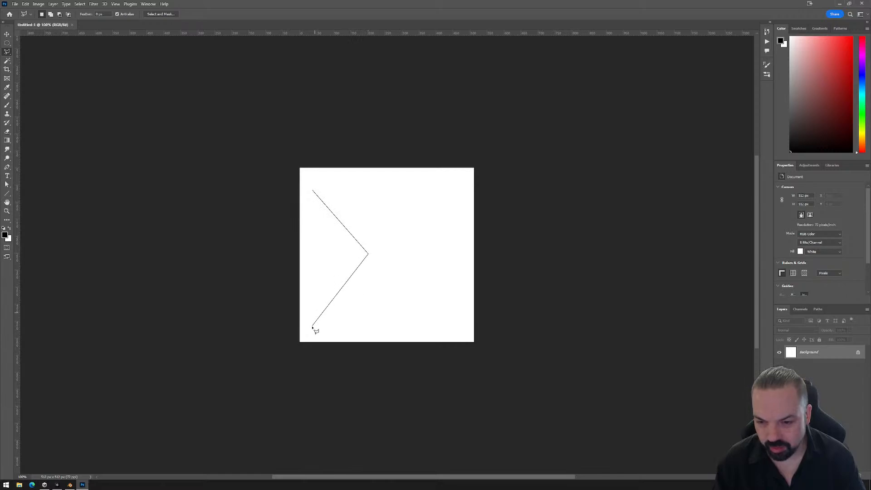
{"action": "left_click", "coordinate": [327, 336]}
{"action": "left_click", "coordinate": [387, 270]}
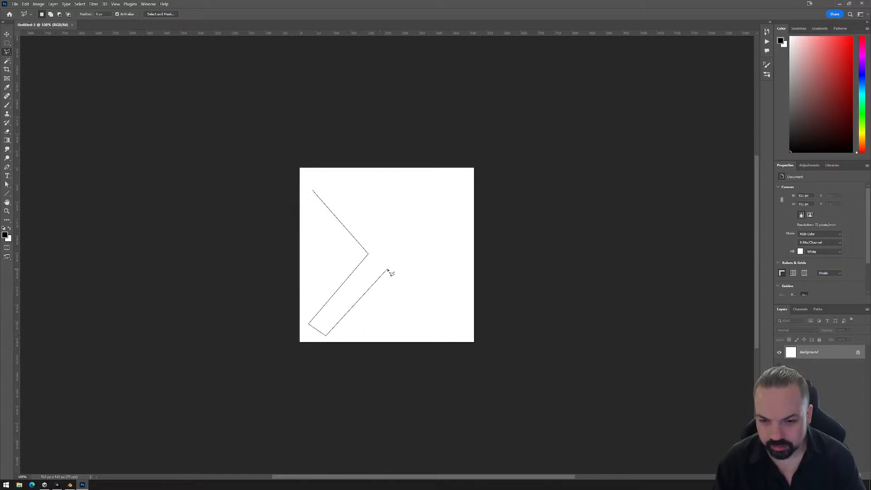
{"action": "left_click", "coordinate": [448, 334]}
{"action": "left_click", "coordinate": [462, 311]}
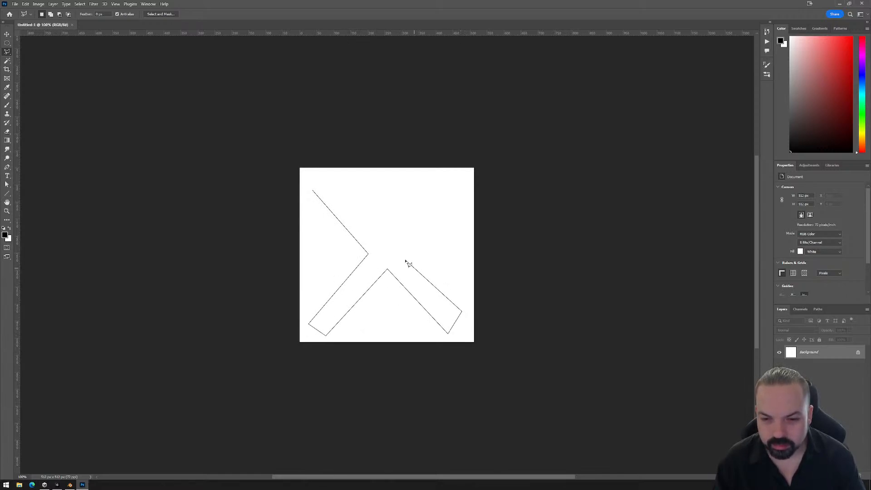
{"action": "left_click", "coordinate": [405, 259]}
{"action": "left_click", "coordinate": [462, 191]}
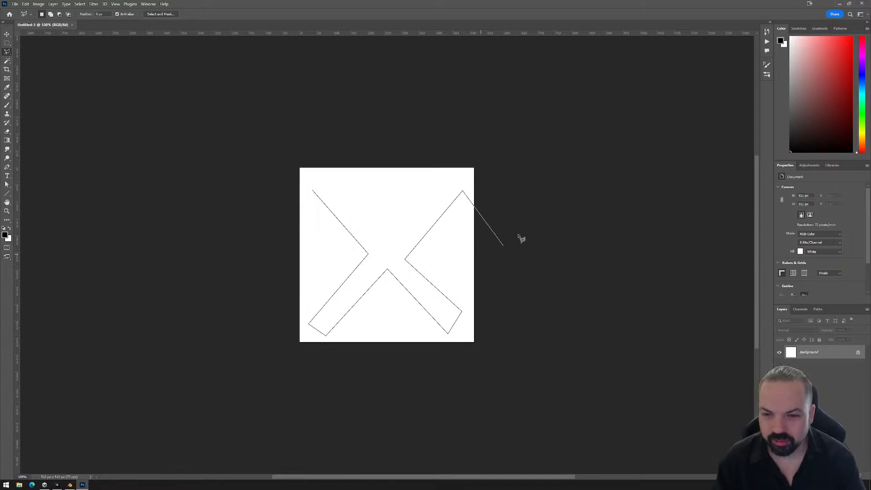
{"action": "left_click", "coordinate": [497, 218]}
{"action": "left_click", "coordinate": [424, 230]}
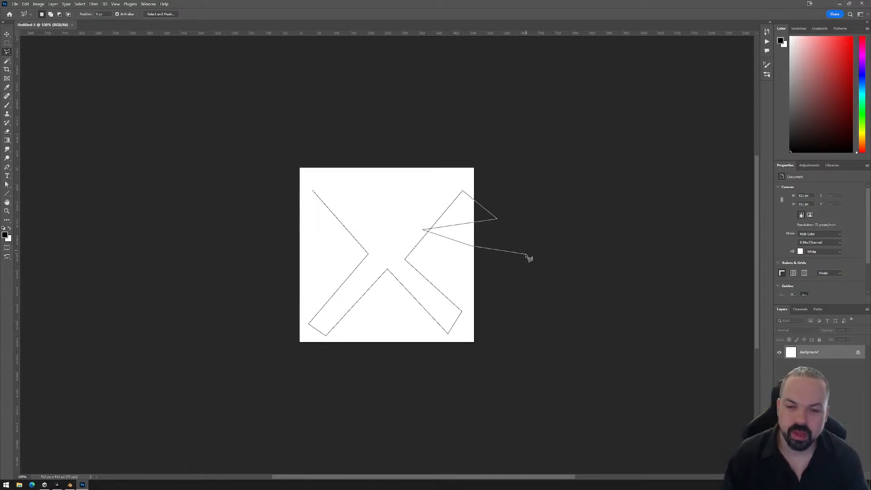
{"action": "left_click", "coordinate": [472, 245]}
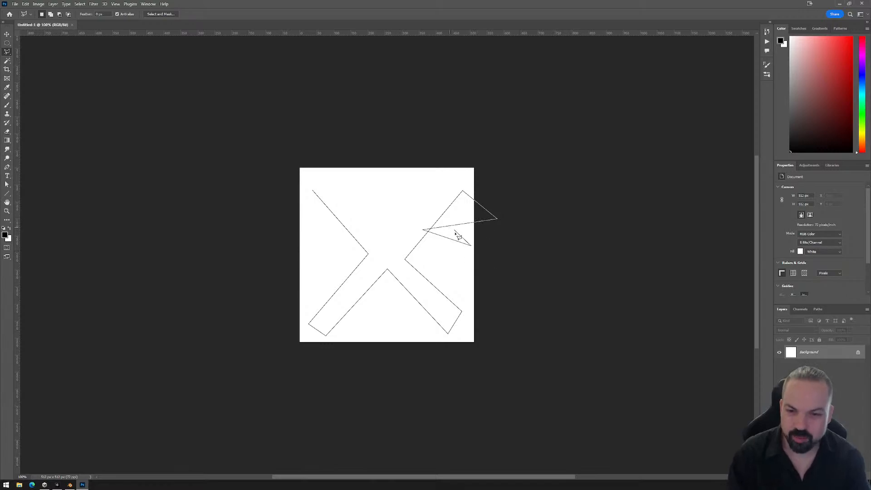
{"action": "left_click", "coordinate": [544, 207]}
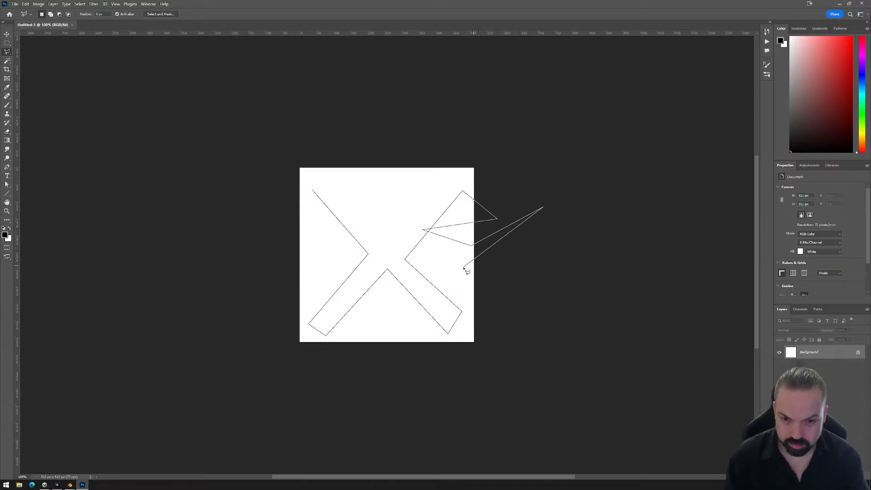
{"action": "left_click", "coordinate": [591, 235]}
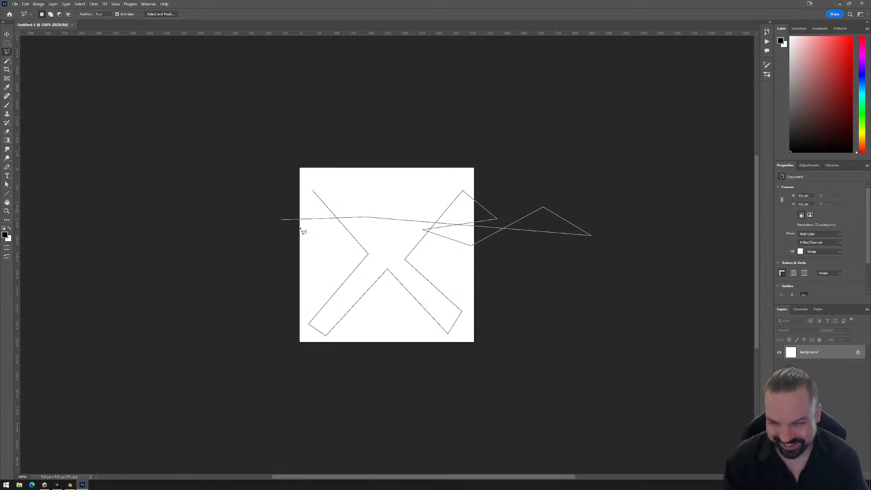
{"action": "key", "text": "Escape"}
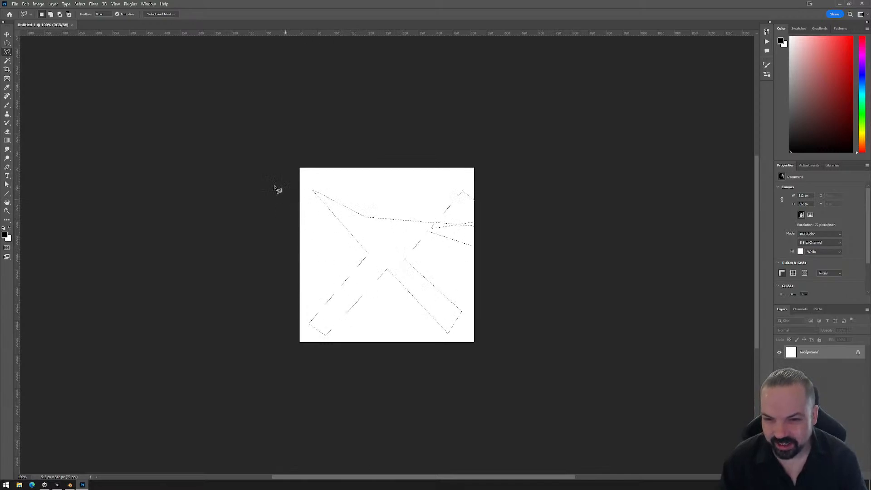
{"action": "left_click", "coordinate": [8, 35]}
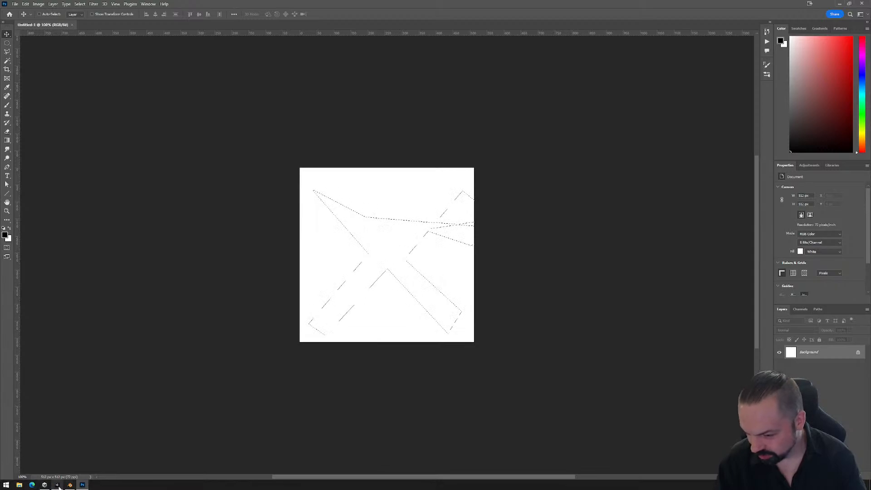
- Return to Unity and import the Logo_500 image from File Explorer into the project's Textures folder
{"action": "left_click", "coordinate": [58, 485]}
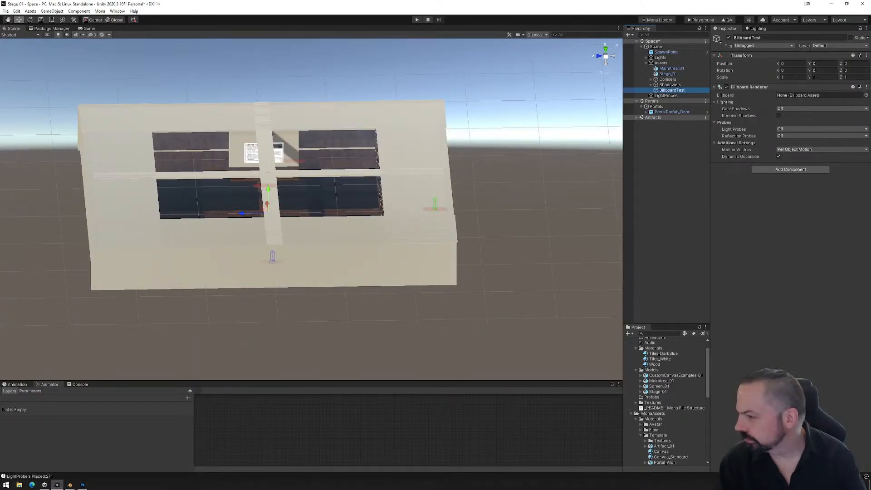
{"action": "left_click", "coordinate": [19, 485]}
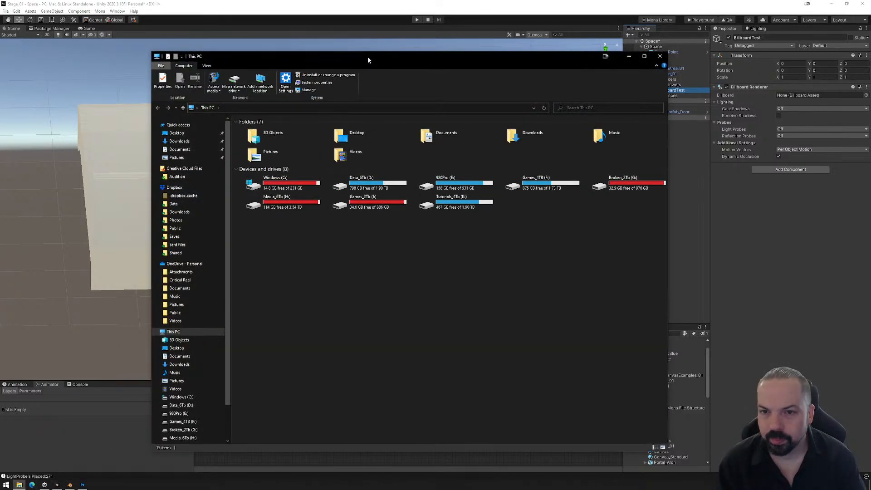
{"action": "left_click_drag", "start_coordinate": [368, 56], "coordinate": [870, 6]}
{"action": "left_click", "coordinate": [868, 355]}
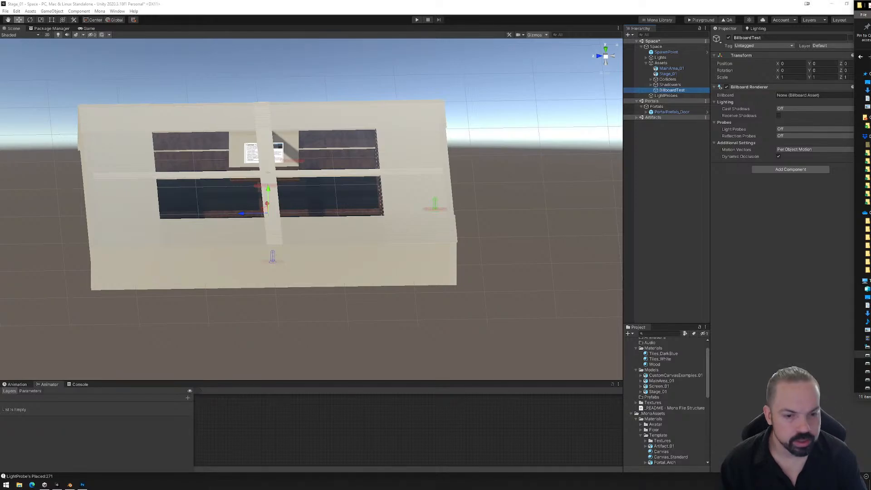
{"action": "left_click_drag", "start_coordinate": [870, 358], "coordinate": [656, 404]}
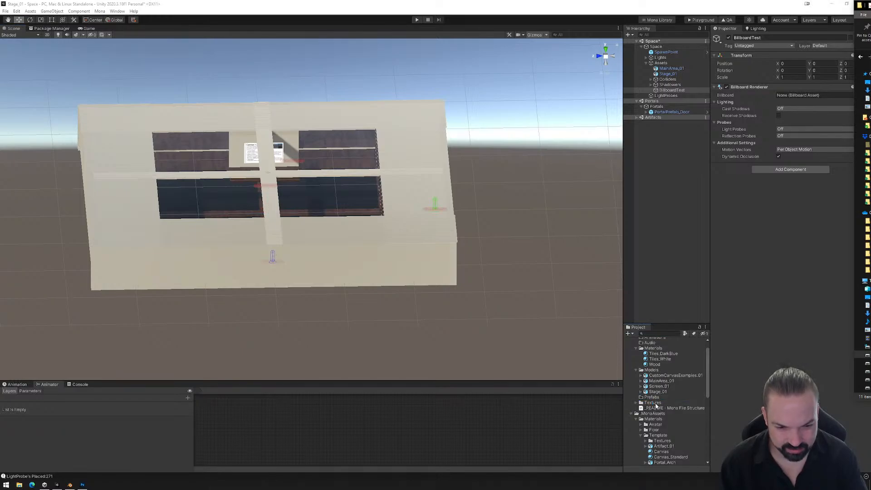
- Set the Logo_500 texture's type to Sprite (2D and UI) and apply the import settings
{"action": "left_click", "coordinate": [638, 403]}
{"action": "left_click", "coordinate": [661, 425]}
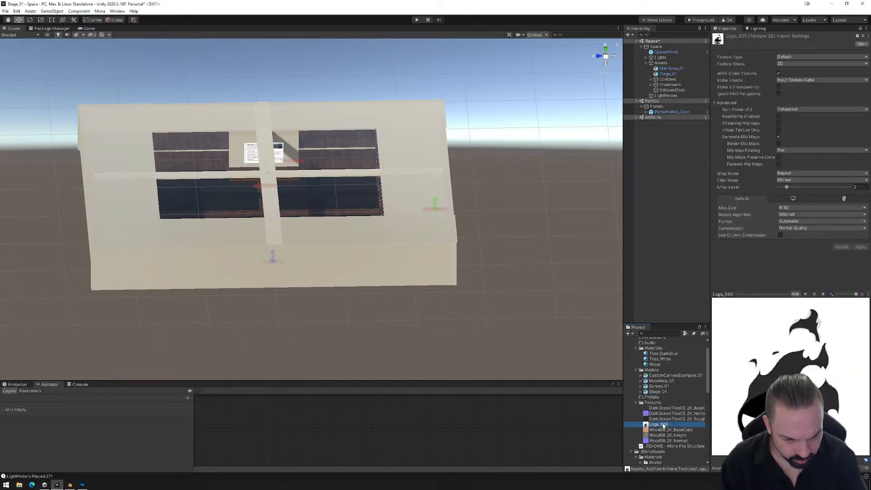
{"action": "right_click", "coordinate": [664, 425]}
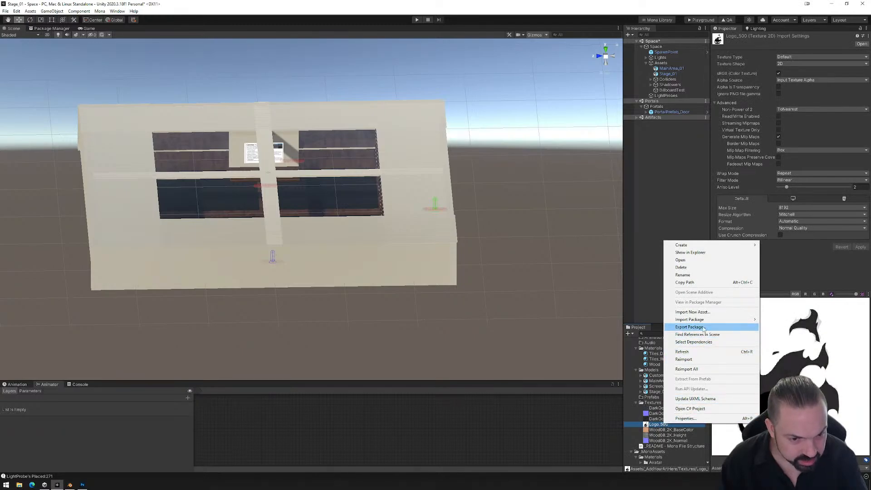
{"action": "left_click", "coordinate": [798, 57]}
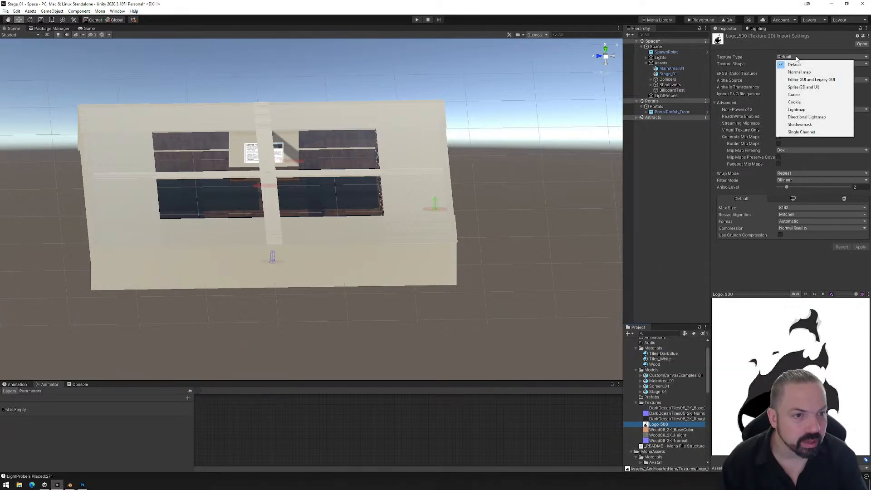
{"action": "left_click", "coordinate": [805, 87]}
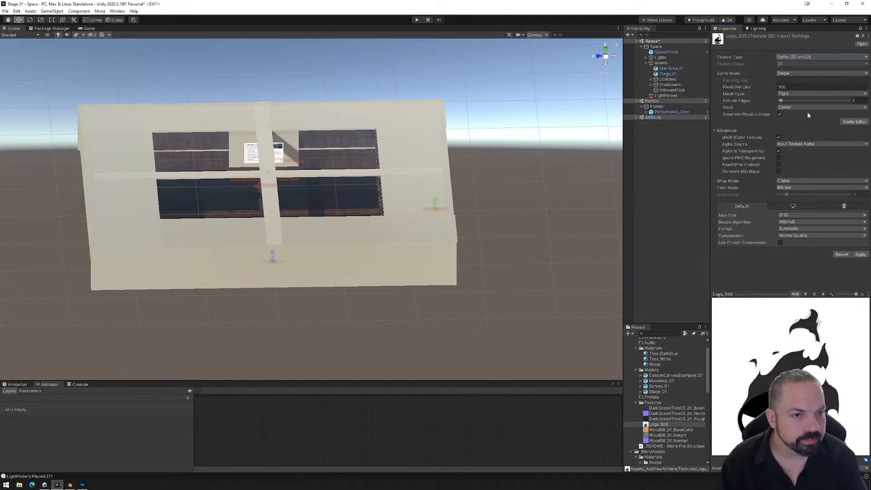
{"action": "left_click", "coordinate": [862, 255]}
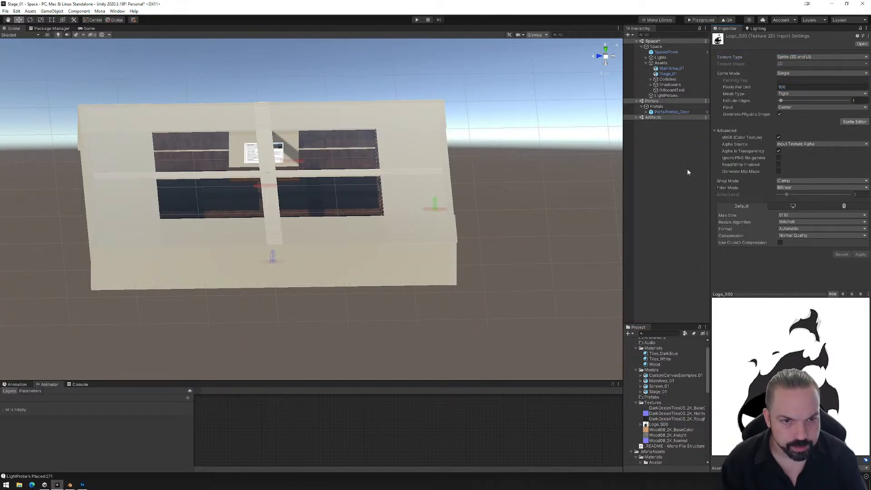
- Check which billboard assets can be assigned to the BillboardTest object's Billboard Renderer
{"action": "left_click", "coordinate": [671, 90]}
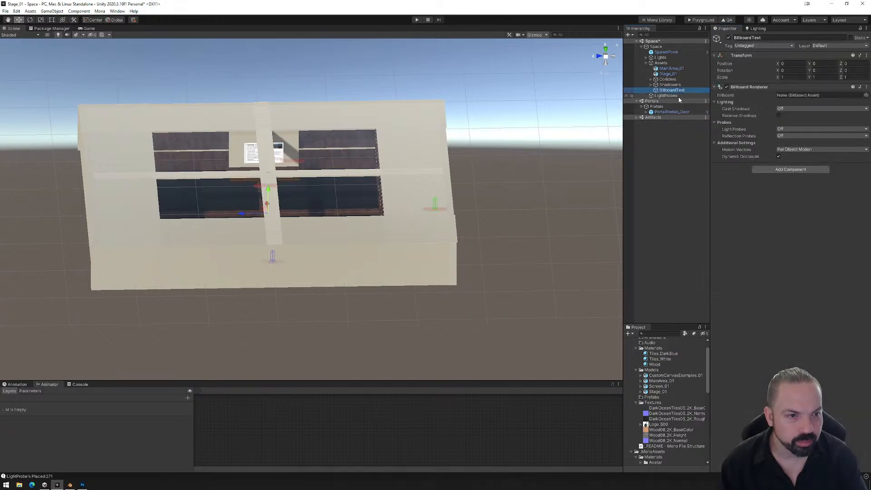
{"action": "left_click", "coordinate": [865, 96]}
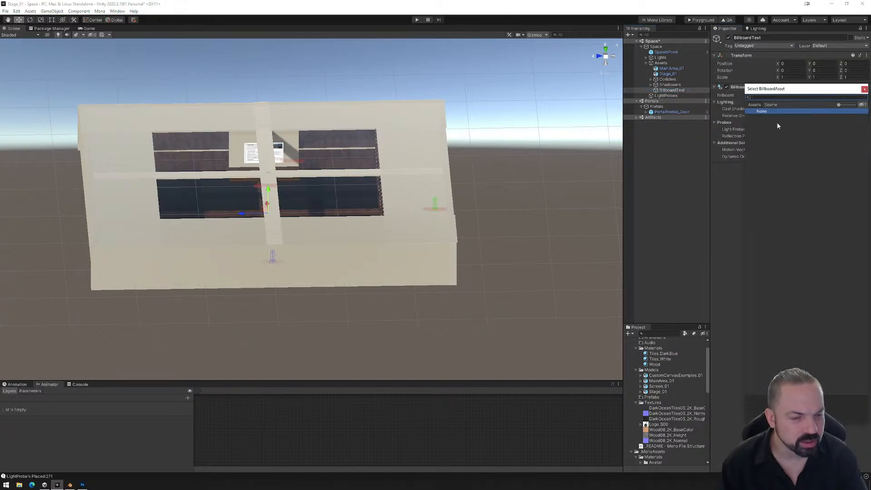
{"action": "left_click", "coordinate": [866, 89]}
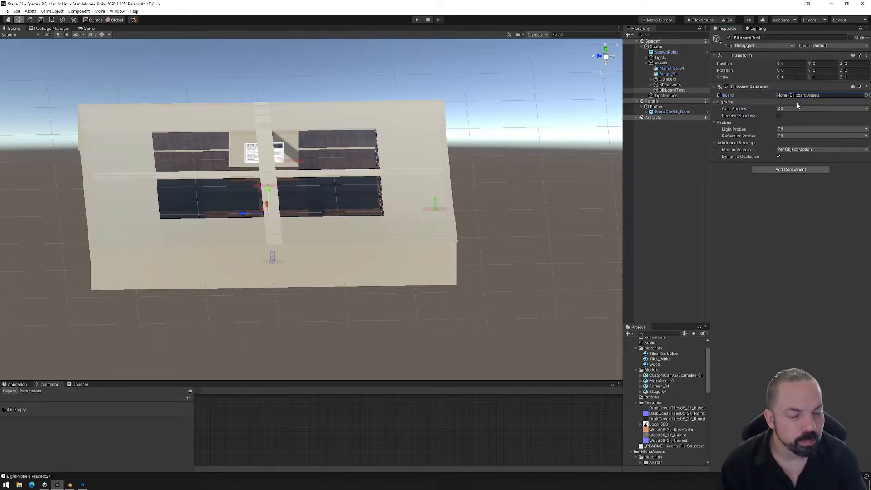
- Inspect the Texture Type, Sprite Mode and Wrap Mode options in the Logo_500 import settings
{"action": "left_click", "coordinate": [659, 425]}
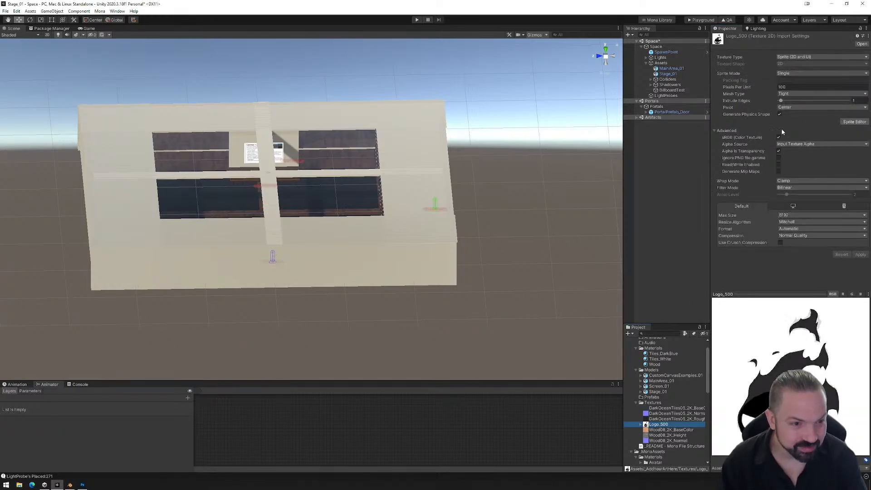
{"action": "left_click", "coordinate": [794, 57]}
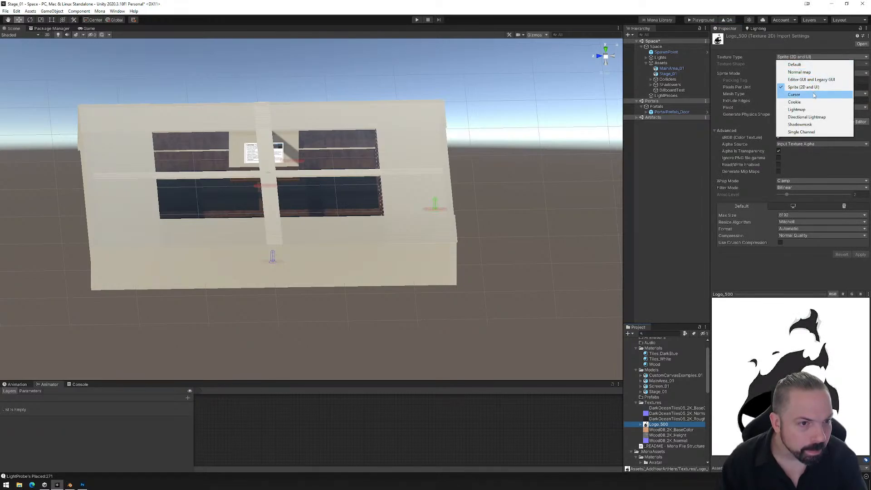
{"action": "left_click", "coordinate": [783, 280]}
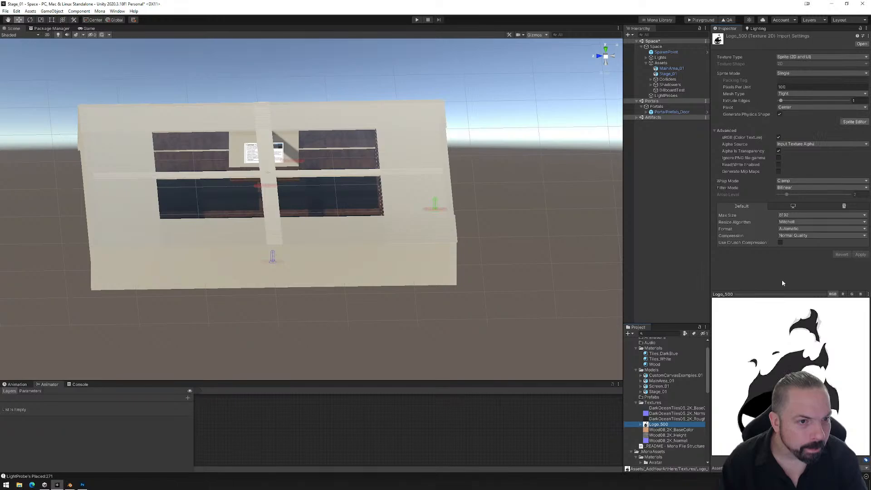
{"action": "left_click", "coordinate": [794, 73]}
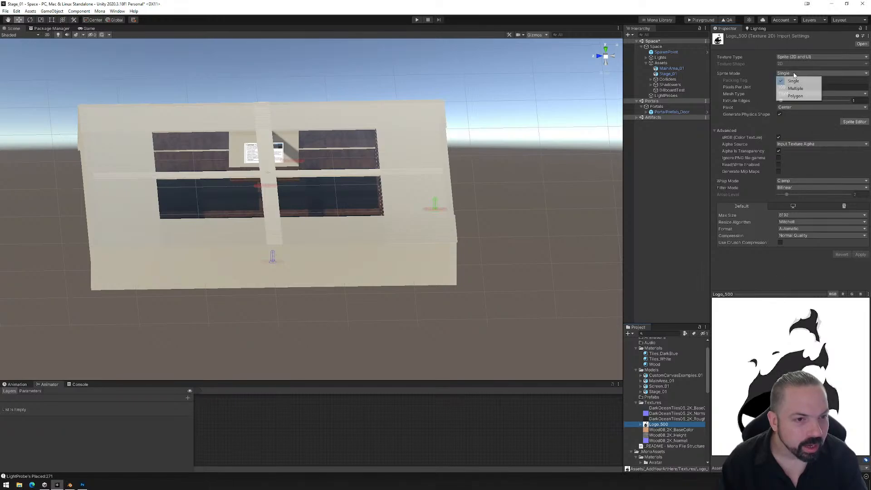
{"action": "left_click", "coordinate": [771, 269]}
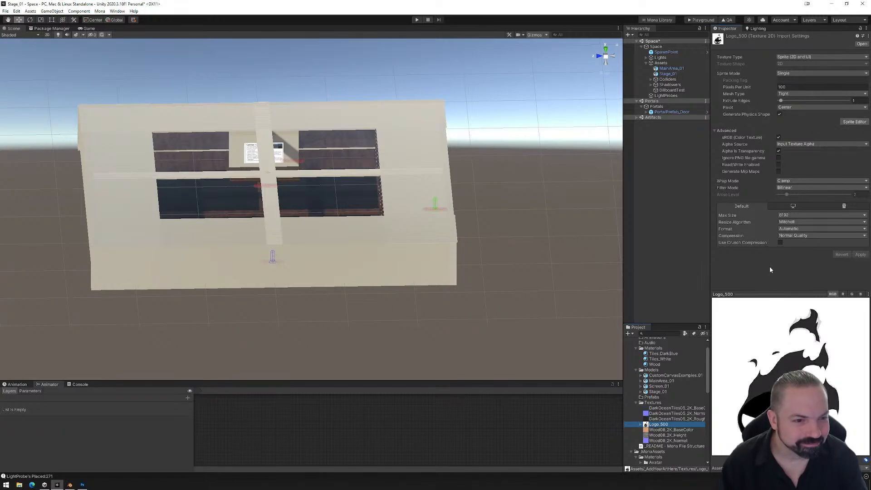
{"action": "left_click", "coordinate": [791, 181]}
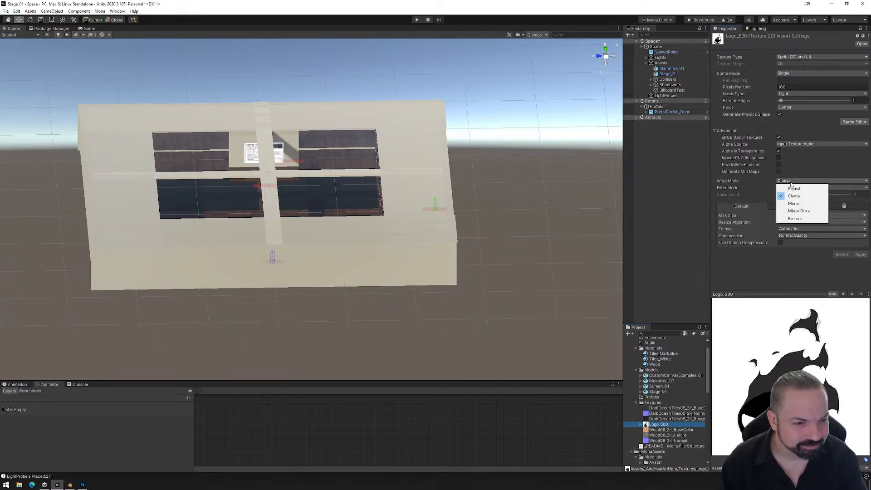
{"action": "left_click", "coordinate": [764, 260]}
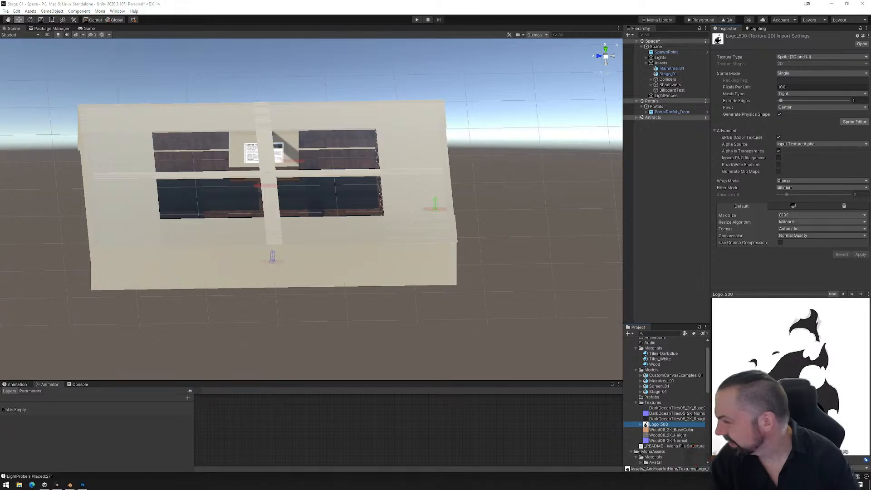
- Switch to the browser and read the Game Development Stack Exchange question and answer on using the BillboardRenderer in Unity
{"action": "left_click_drag", "start_coordinate": [451, 169], "coordinate": [340, 99]}
{"action": "double_click", "coordinate": [422, 100]}
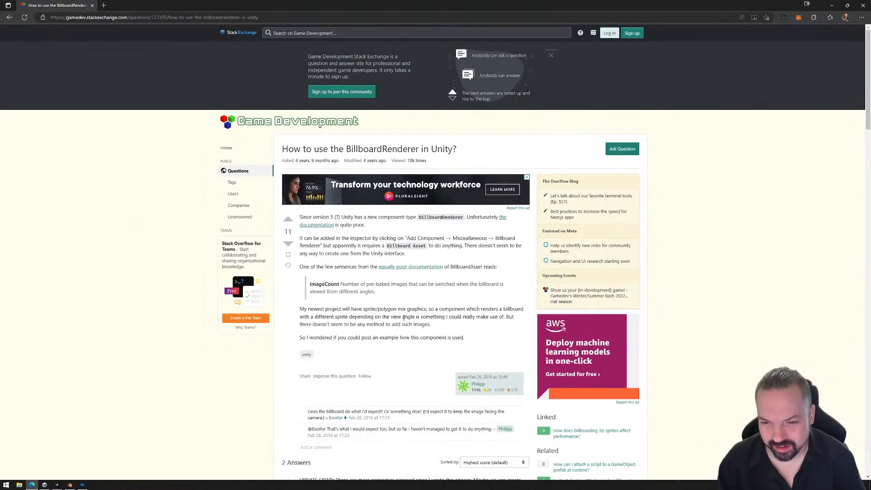
{"action": "scroll", "coordinate": [406, 334], "scroll_direction": "down", "scroll_amount": 2}
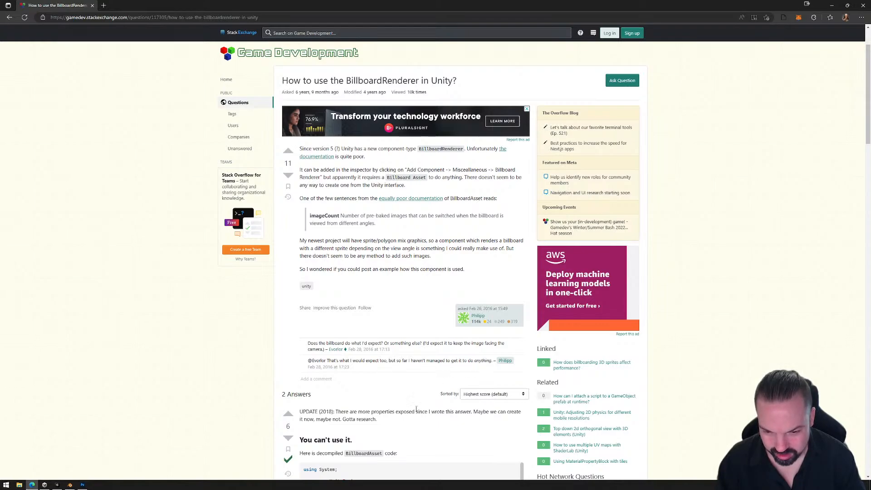
{"action": "scroll", "coordinate": [416, 409], "scroll_direction": "down", "scroll_amount": 2}
{"action": "scroll", "coordinate": [410, 410], "scroll_direction": "down", "scroll_amount": 3}
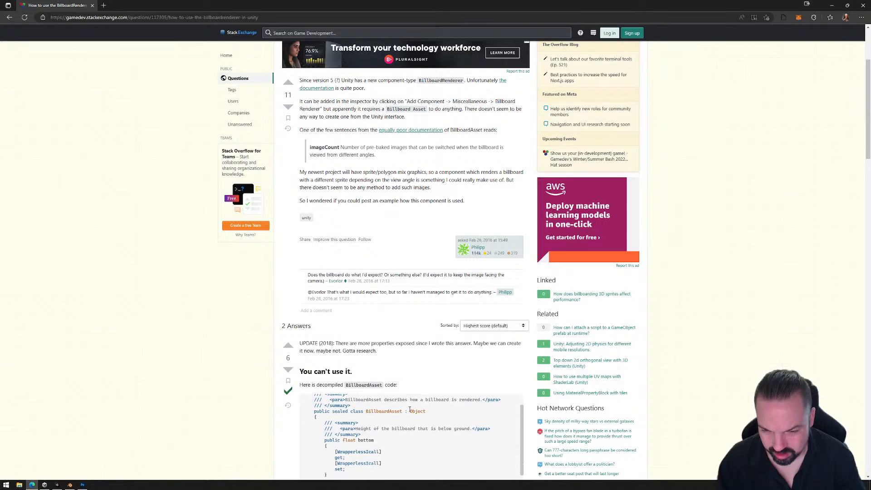
{"action": "scroll", "coordinate": [269, 358], "scroll_direction": "down", "scroll_amount": 8}
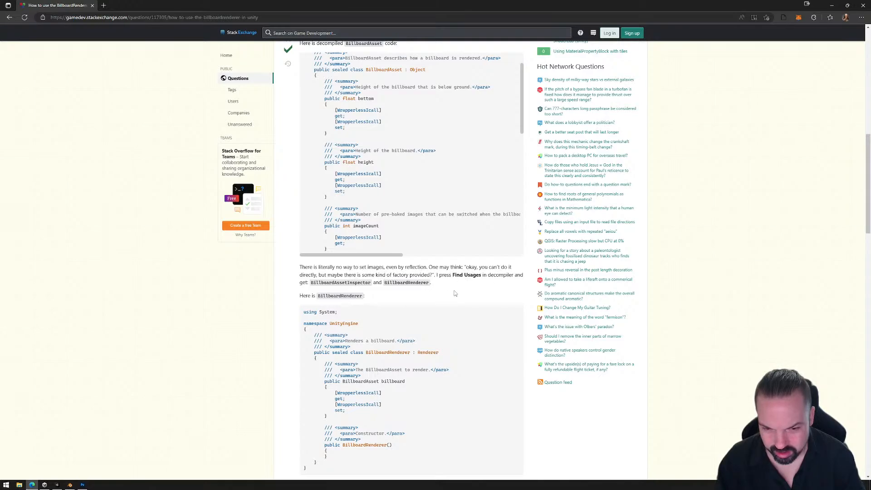
{"action": "scroll", "coordinate": [285, 330], "scroll_direction": "down", "scroll_amount": 6}
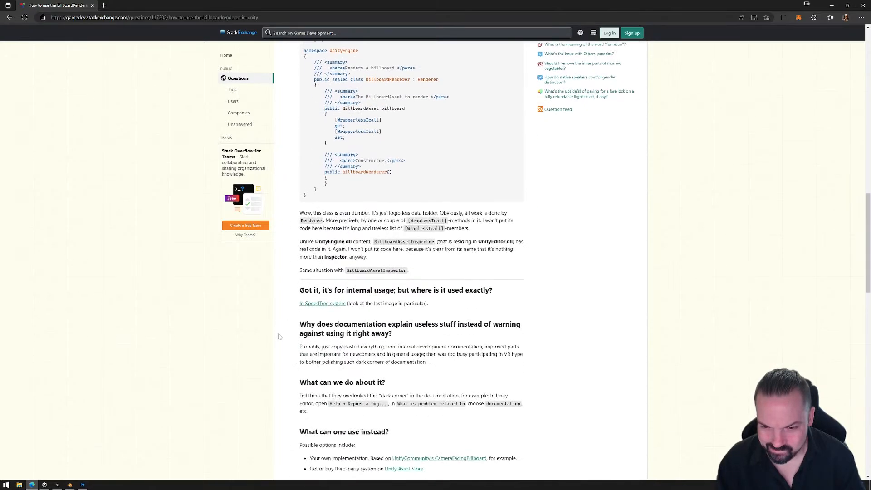
{"action": "scroll", "coordinate": [279, 336], "scroll_direction": "down", "scroll_amount": 1}
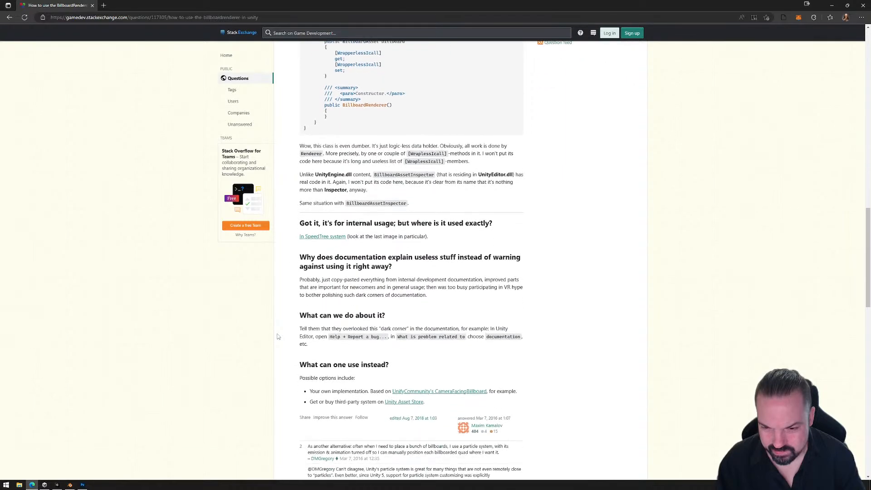
- Search the web for "how to make a billboardasset in unity"
{"action": "left_click", "coordinate": [145, 19]}
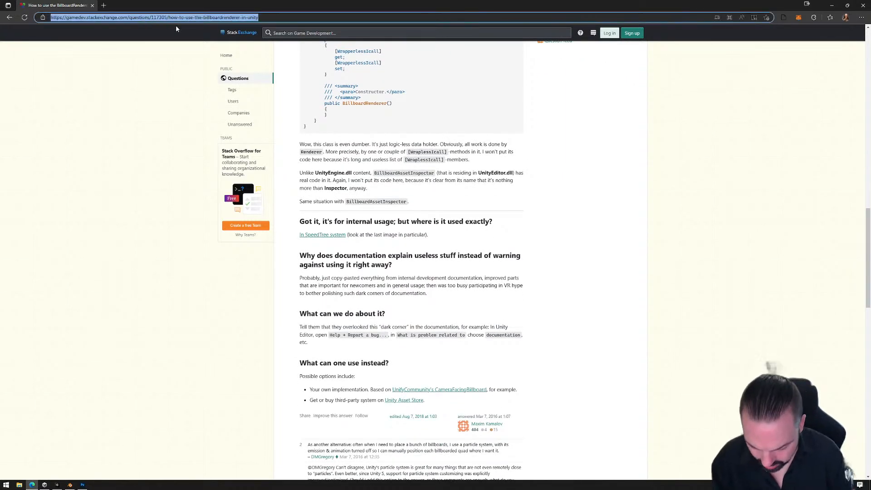
{"action": "type", "text": "how to make a"}
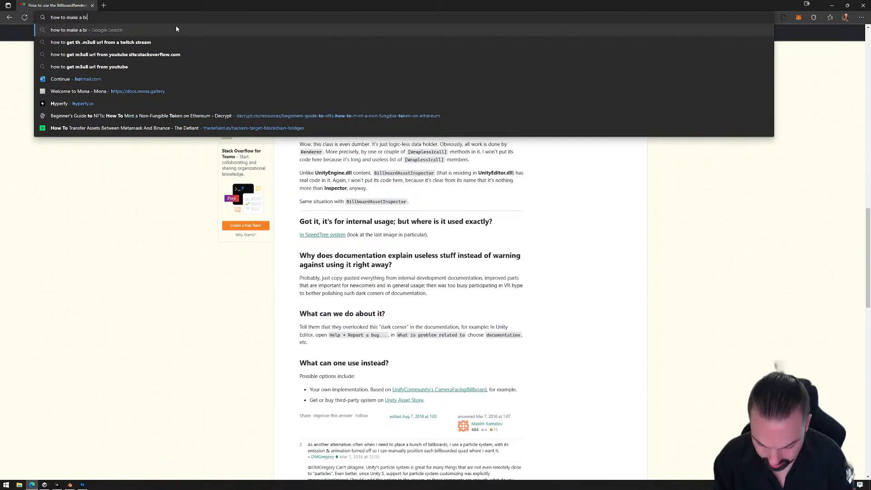
{"action": "type", "text": " billboardass"}
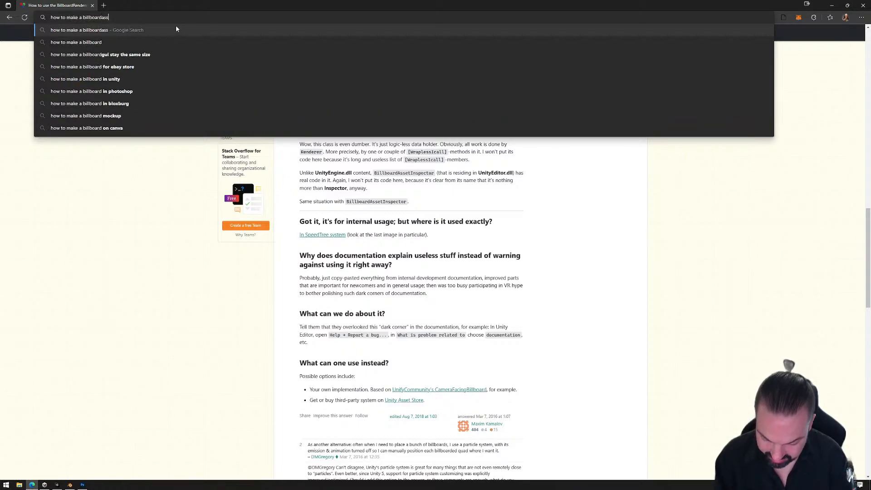
{"action": "type", "text": "et in unity"}
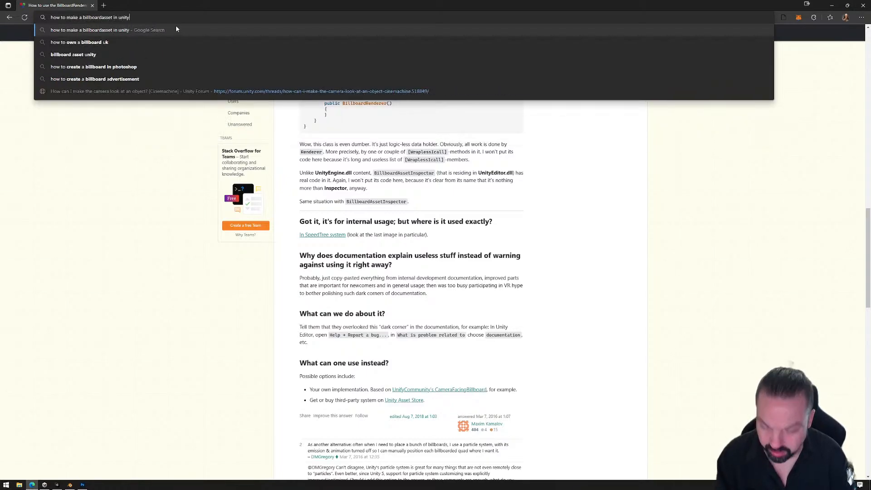
{"action": "key", "text": "Return"}
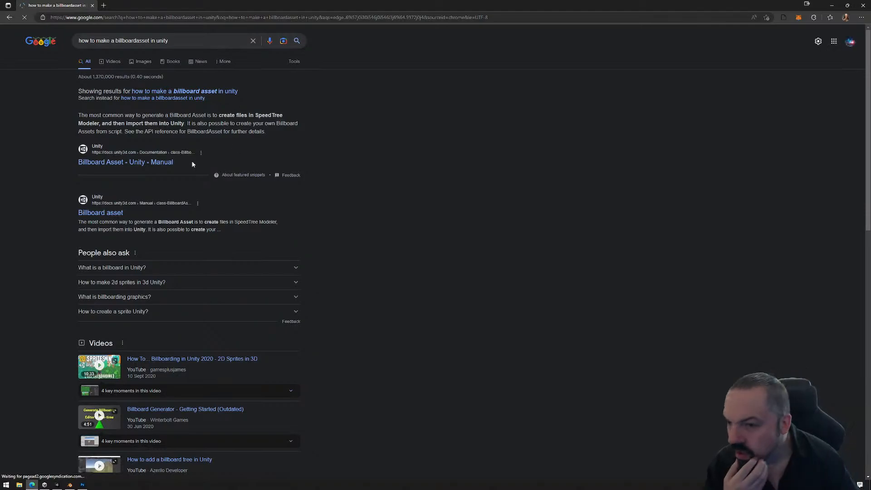
- Read the Unity Manual's Billboard Asset page and its Billboard Renderer page
{"action": "left_click", "coordinate": [160, 164]}
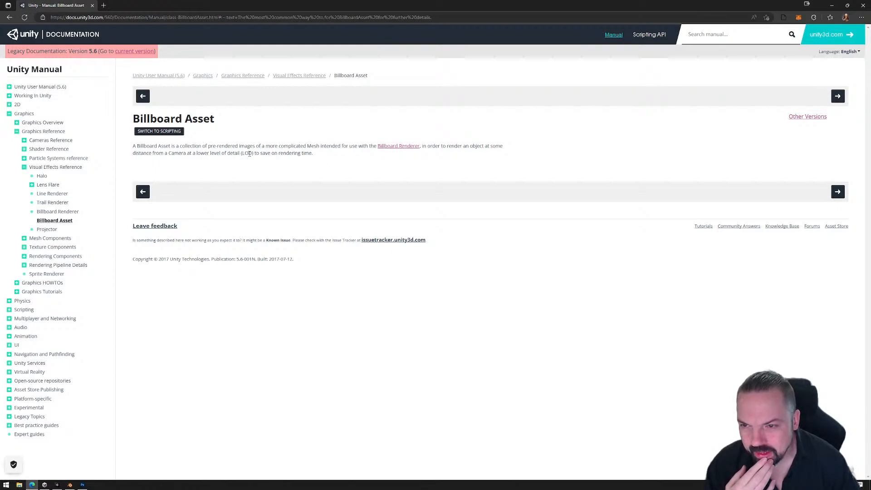
{"action": "left_click_drag", "start_coordinate": [254, 153], "coordinate": [171, 154]}
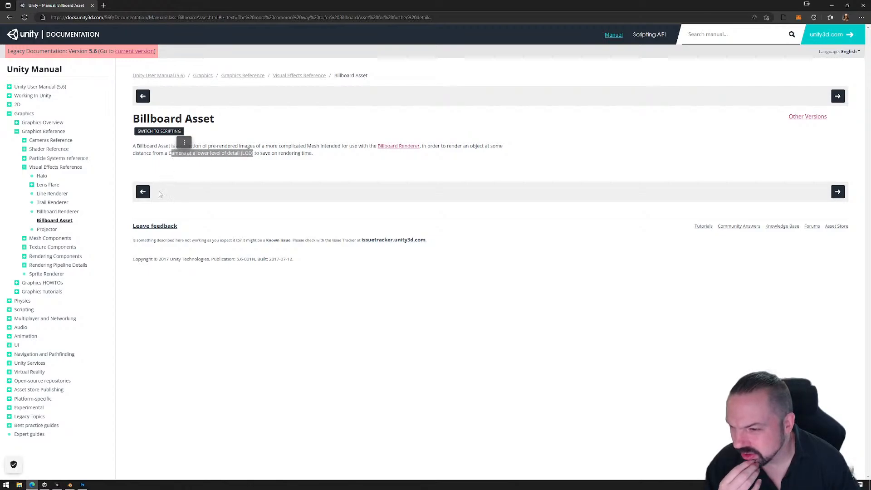
{"action": "left_click", "coordinate": [68, 214]}
{"action": "left_click", "coordinate": [69, 213]}
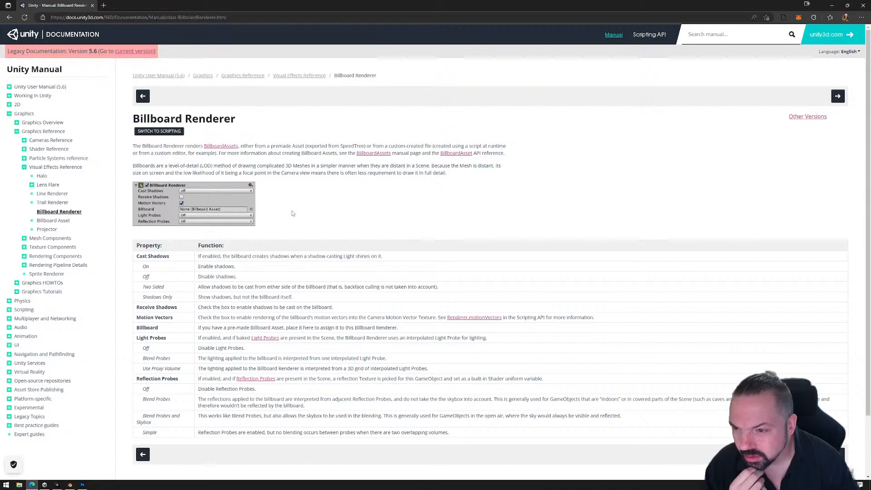
{"action": "scroll", "coordinate": [282, 225], "scroll_direction": "down", "scroll_amount": 3}
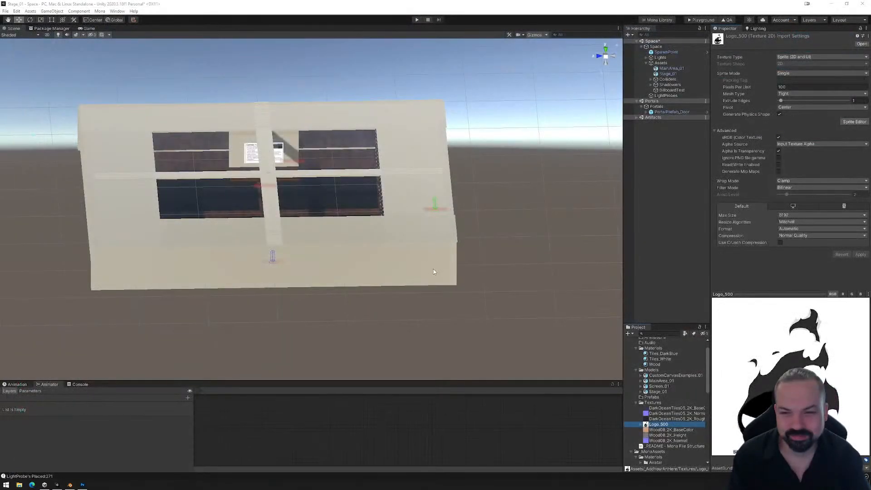
- Return to Unity and collapse the Textures and MonaAssets folders in the project
{"action": "left_click", "coordinate": [648, 261]}
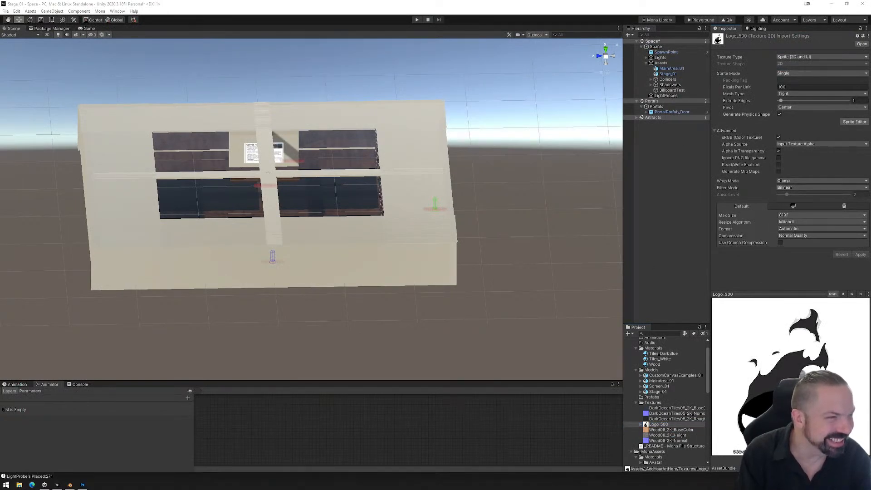
{"action": "mouse_move", "coordinate": [870, 7]}
{"action": "left_mouse_down"}
{"action": "mouse_move", "coordinate": [825, 7]}
{"action": "mouse_move", "coordinate": [870, 6]}
{"action": "left_mouse_up"}
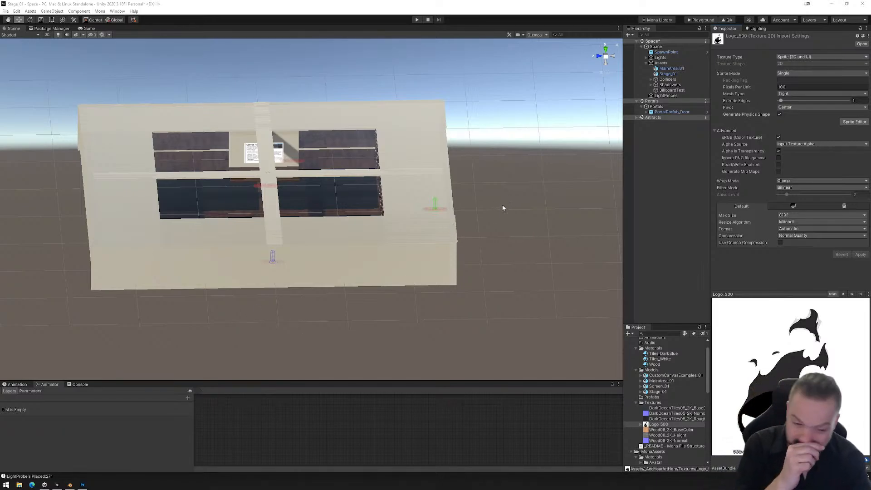
{"action": "left_click", "coordinate": [636, 403]}
{"action": "left_click", "coordinate": [636, 403]}
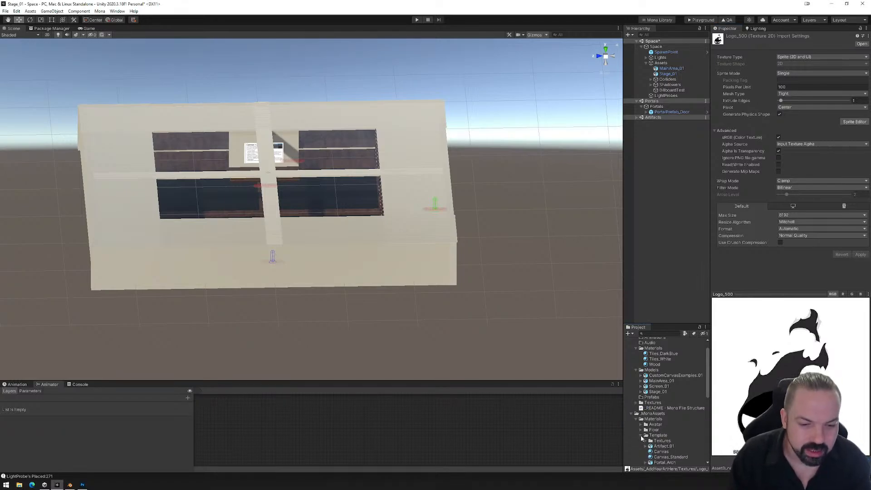
{"action": "left_click", "coordinate": [632, 414]}
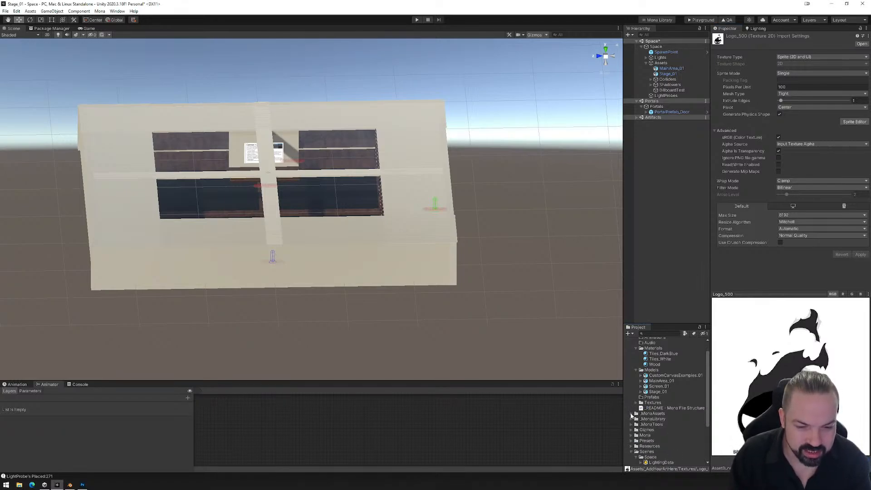
{"action": "scroll", "coordinate": [653, 371], "scroll_direction": "up", "scroll_amount": 1}
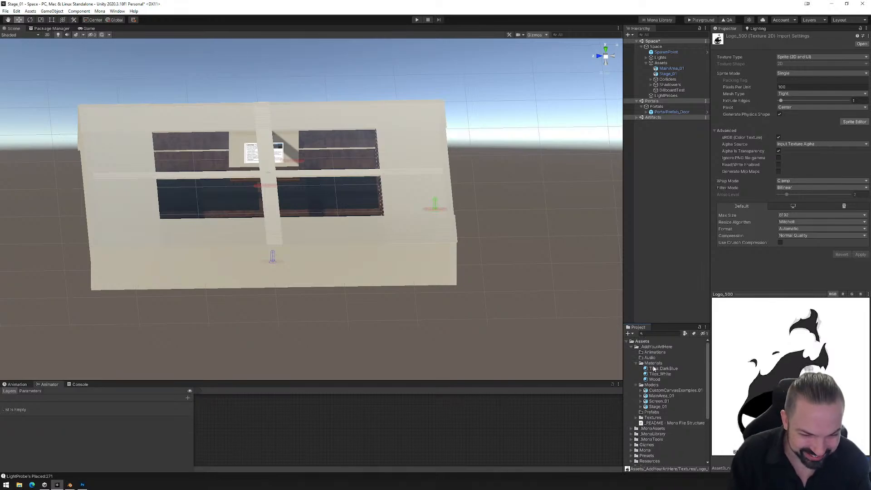
- Remove the Billboard Renderer component from the BillboardTest object
{"action": "left_click", "coordinate": [671, 90]}
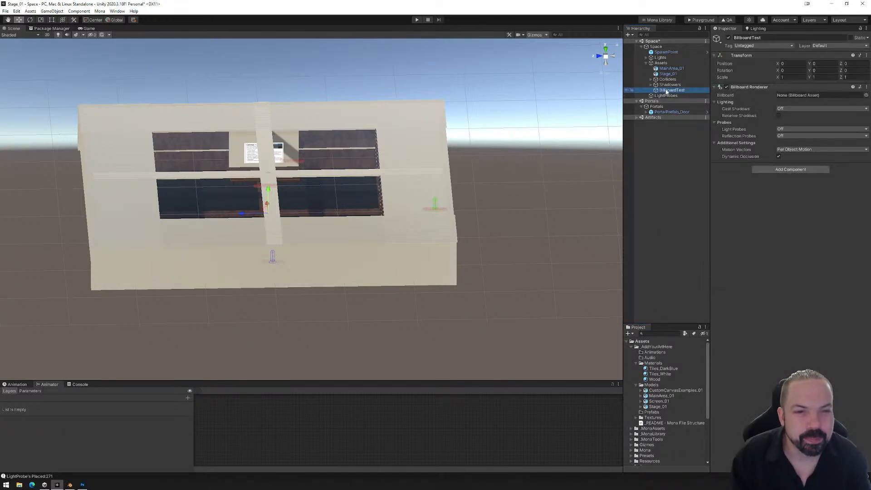
{"action": "right_click", "coordinate": [773, 87]}
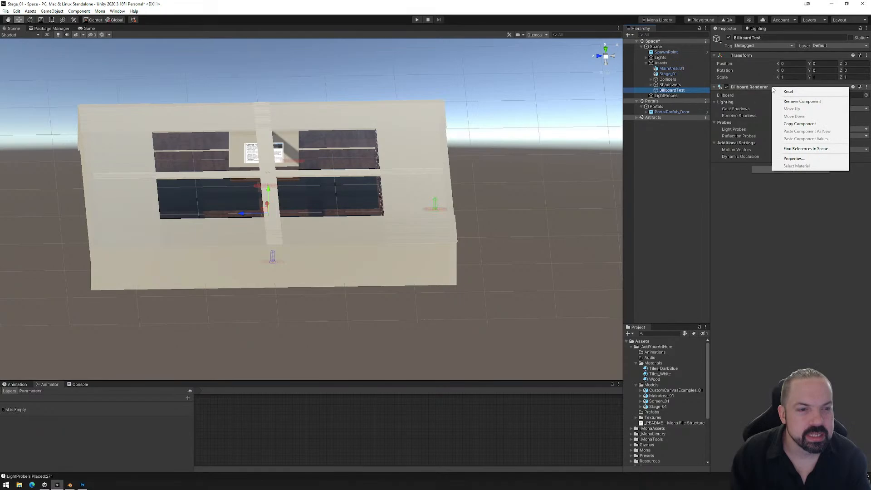
{"action": "left_click", "coordinate": [797, 102]}
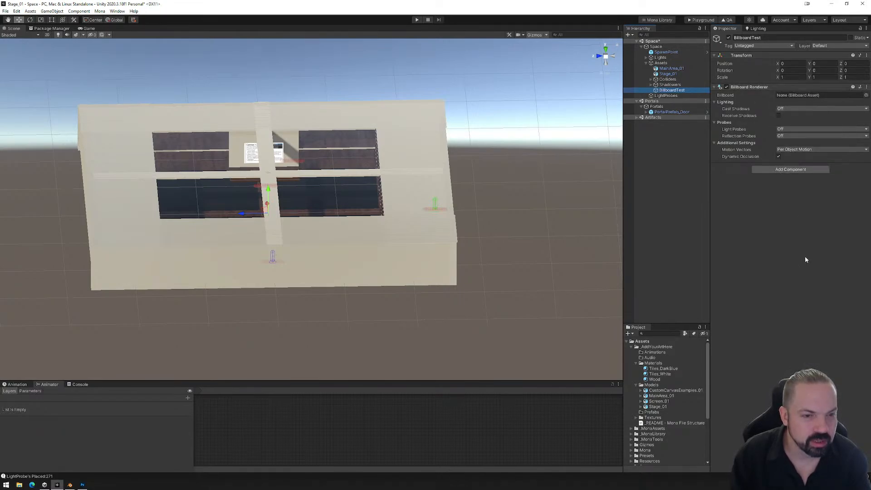
{"action": "right_click", "coordinate": [767, 89]}
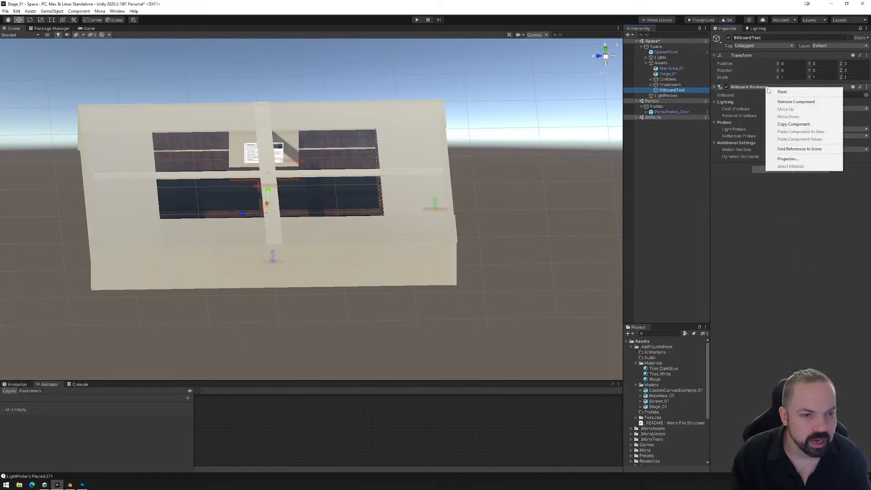
{"action": "left_click", "coordinate": [791, 102]}
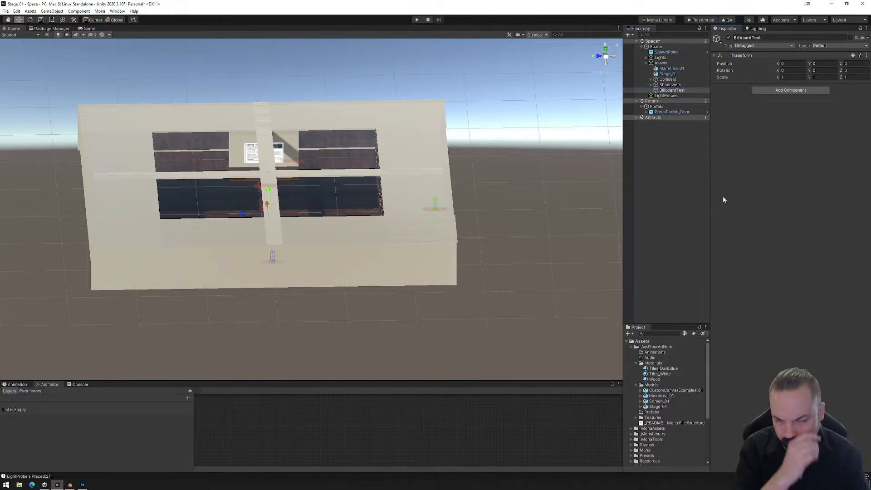
- Rename the BillboardTest object as ParticleTest
{"action": "left_click", "coordinate": [676, 90]}
{"action": "key", "text": "F2"}
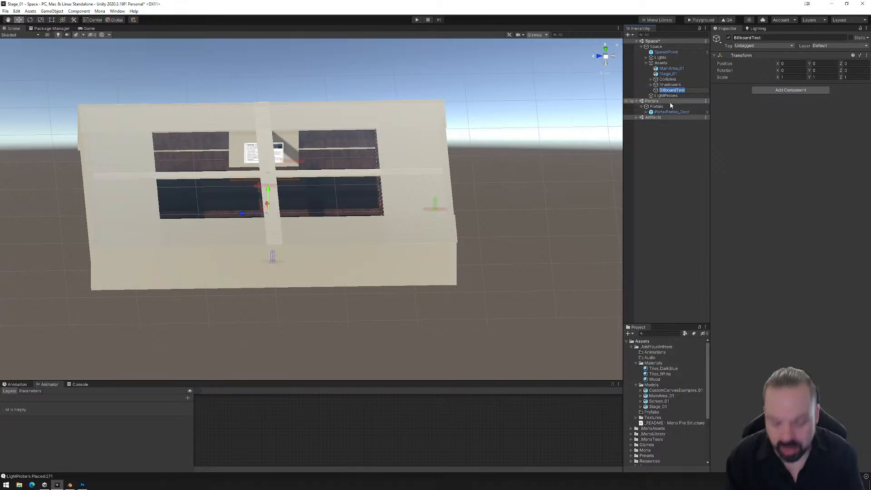
{"action": "type", "text": "Particle"}
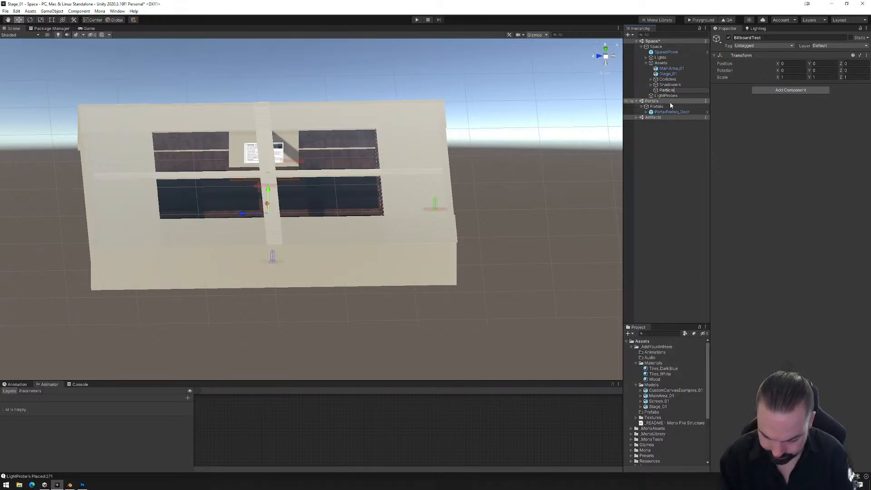
{"action": "type", "text": "Test"}
{"action": "key", "text": "Return"}
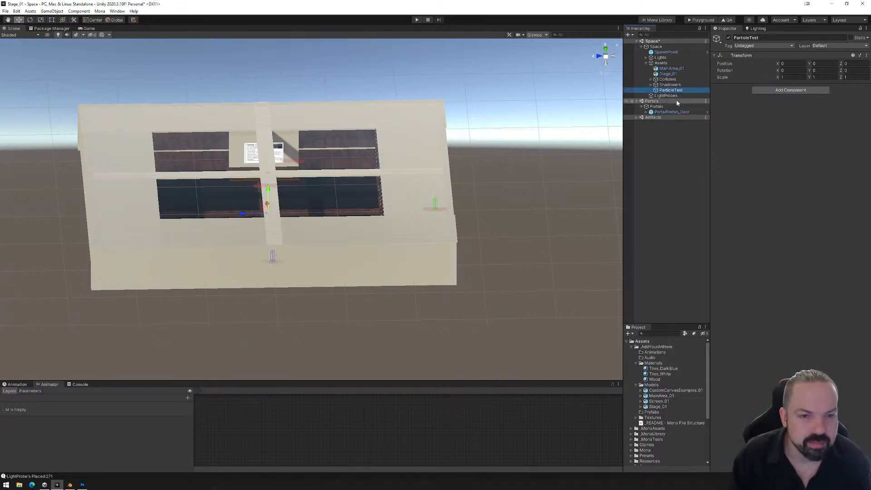
- Add a Particle System effect as a child of the ParticleTest object
{"action": "right_click", "coordinate": [672, 92]}
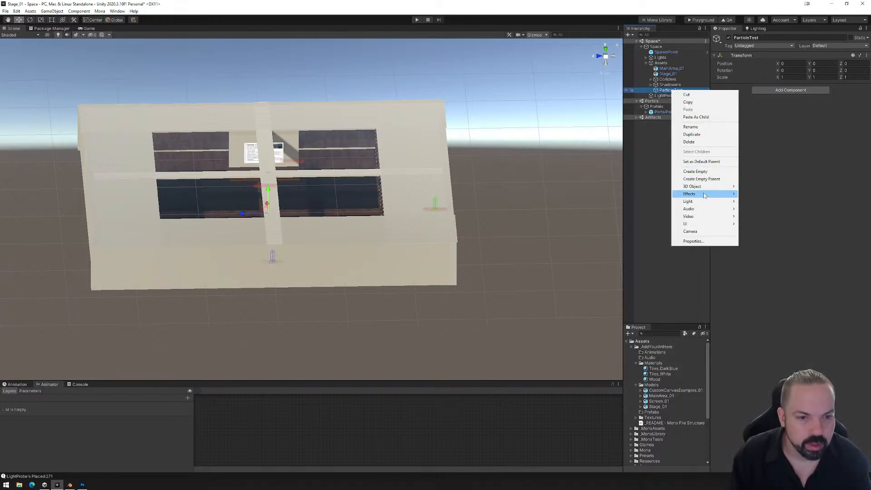
{"action": "mouse_move", "coordinate": [705, 195]}
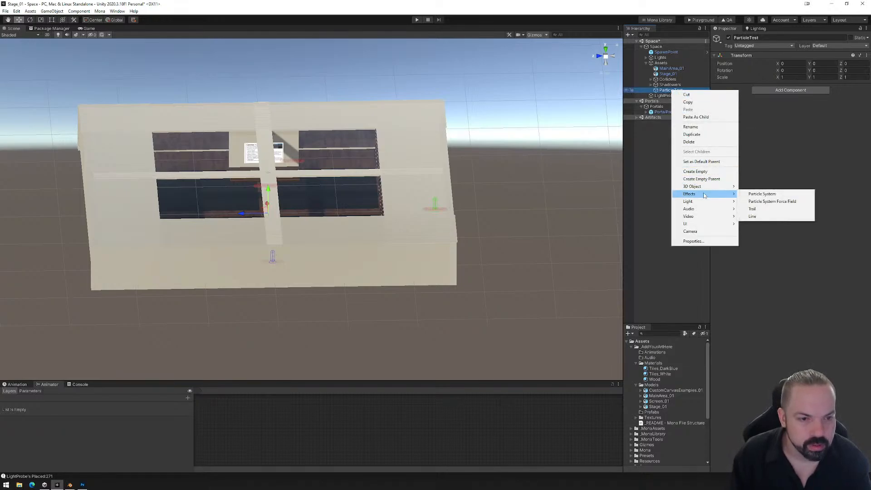
{"action": "left_click", "coordinate": [776, 194]}
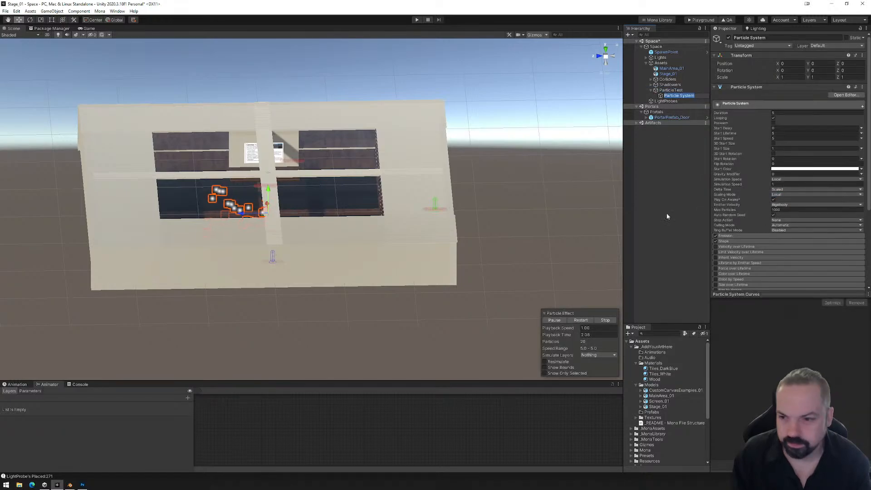
- Move the particle system to about X 12.5, Z -7 and rotate it to about -90 degrees on X so it emits upward
{"action": "left_click_drag", "start_coordinate": [288, 189], "coordinate": [290, 170], "text": "alt"}
{"action": "left_click_drag", "start_coordinate": [247, 168], "coordinate": [303, 173]}
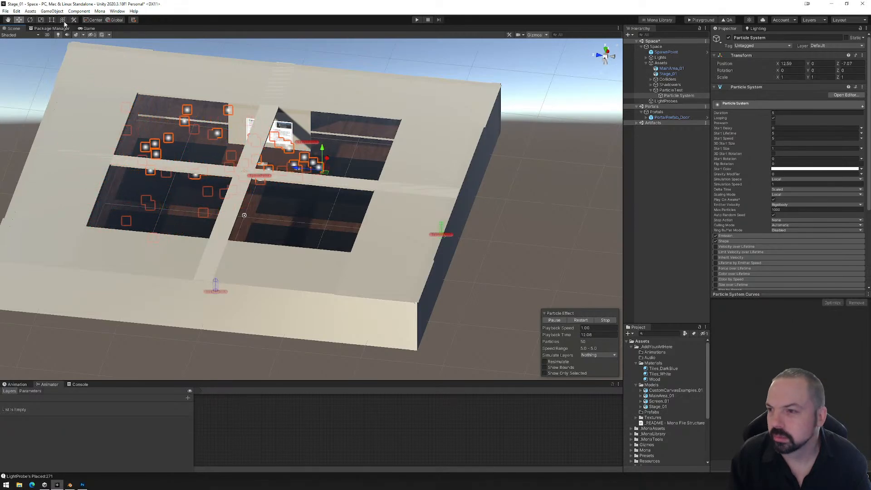
{"action": "key", "text": "e"}
{"action": "left_click_drag", "start_coordinate": [318, 144], "coordinate": [402, 223]}
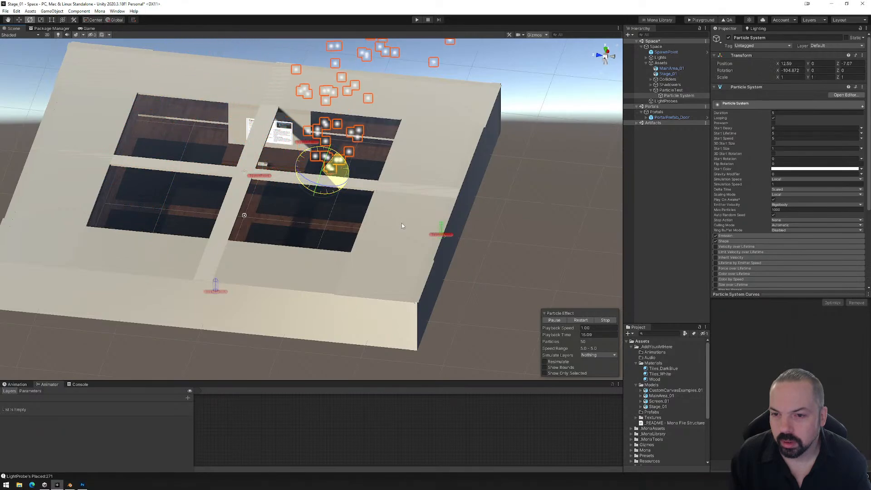
{"action": "left_click_drag", "start_coordinate": [309, 227], "coordinate": [253, 161], "text": "alt"}
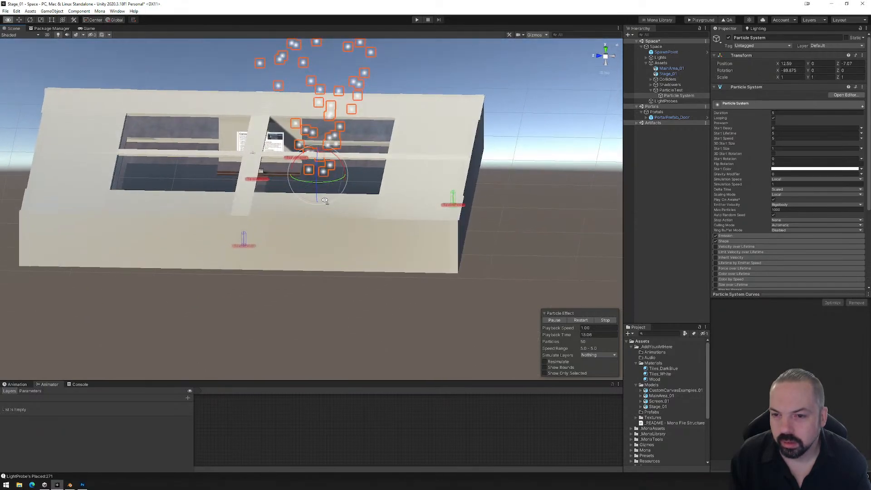
- Shift the particle system along the Z axis, keeping its X and Y position
{"action": "key", "text": "w"}
{"action": "scroll", "coordinate": [253, 161], "scroll_direction": "up", "scroll_amount": 3}
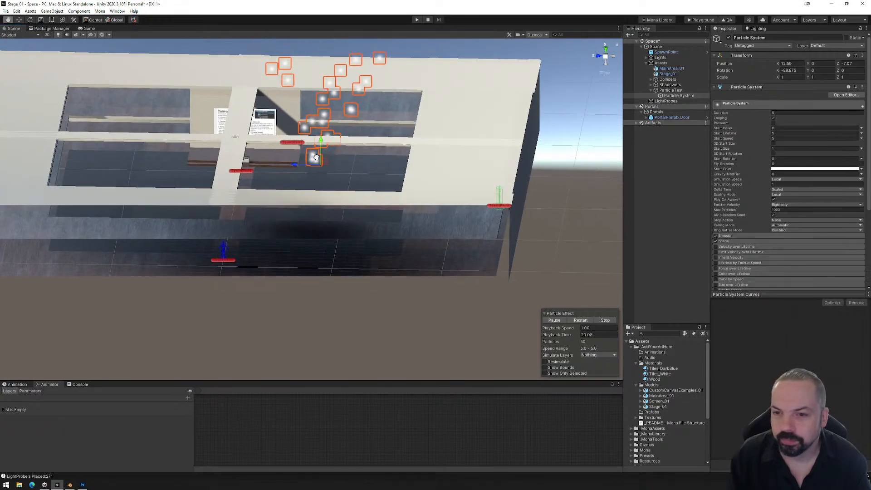
{"action": "left_click_drag", "start_coordinate": [347, 170], "coordinate": [354, 221], "text": "alt"}
{"action": "left_click_drag", "start_coordinate": [318, 196], "coordinate": [609, 188]}
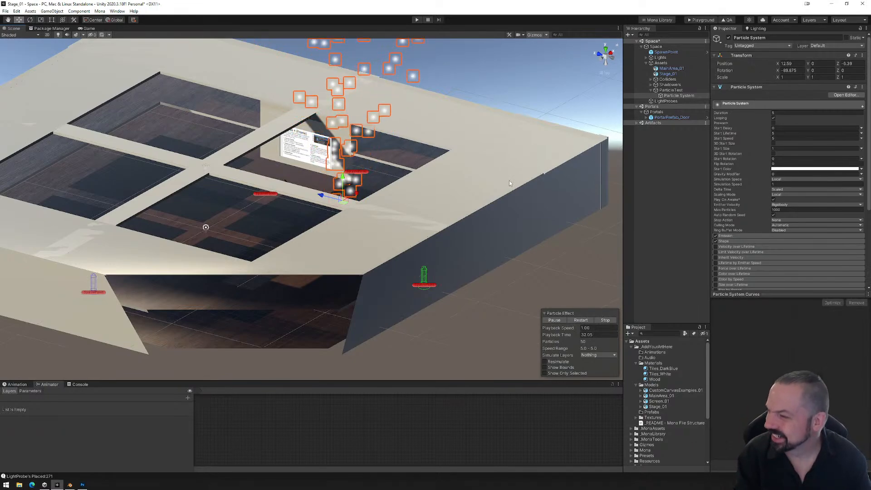
- Set the particle system's Start Lifetime to 1
{"action": "left_click", "coordinate": [777, 133]}
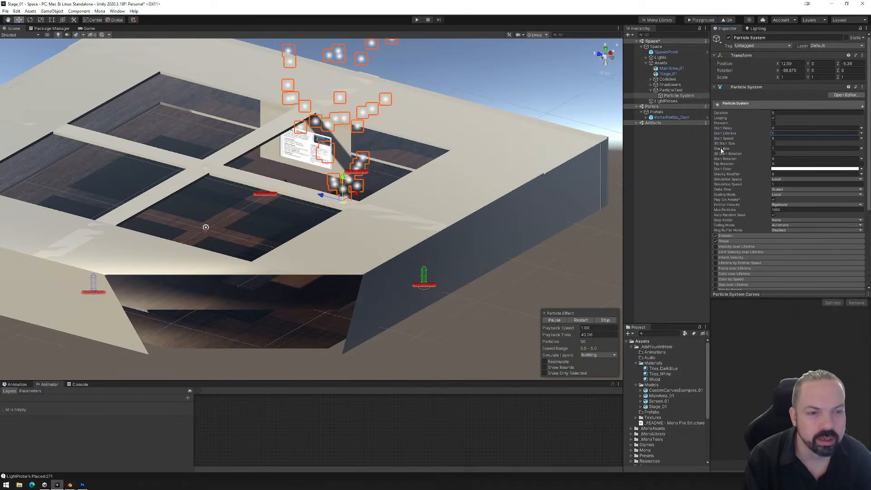
{"action": "middle_click_drag", "start_coordinate": [467, 128], "coordinate": [456, 176]}
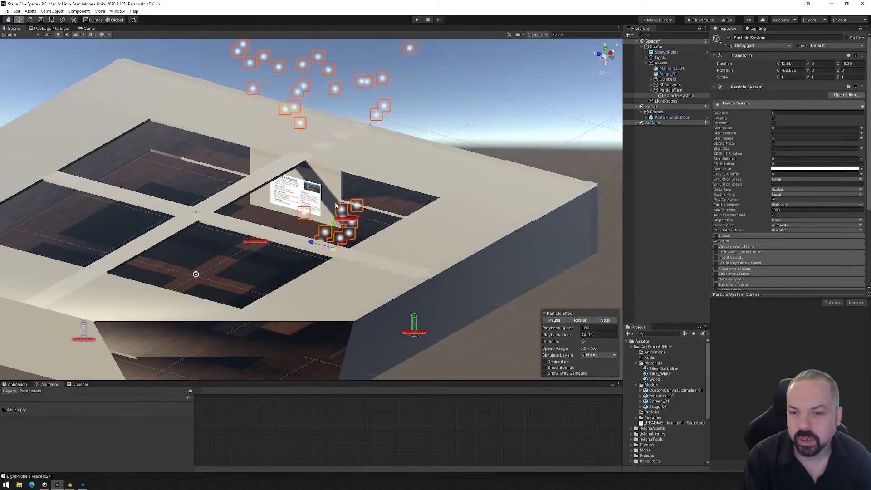
- Try a Start Delay of 0.5 on the particle system and reset it to 0
{"action": "left_click", "coordinate": [781, 128]}
{"action": "type", "text": "0.5"}
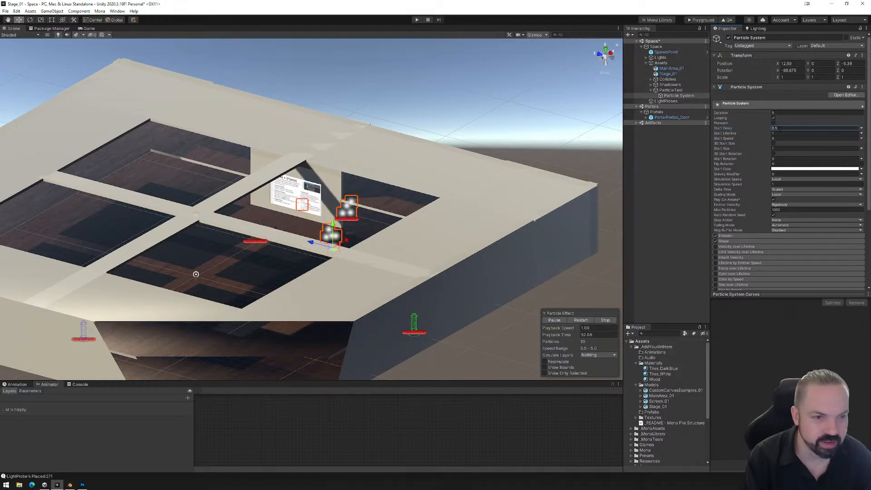
{"action": "key", "text": "BackSpace"}
{"action": "key", "text": "BackSpace"}
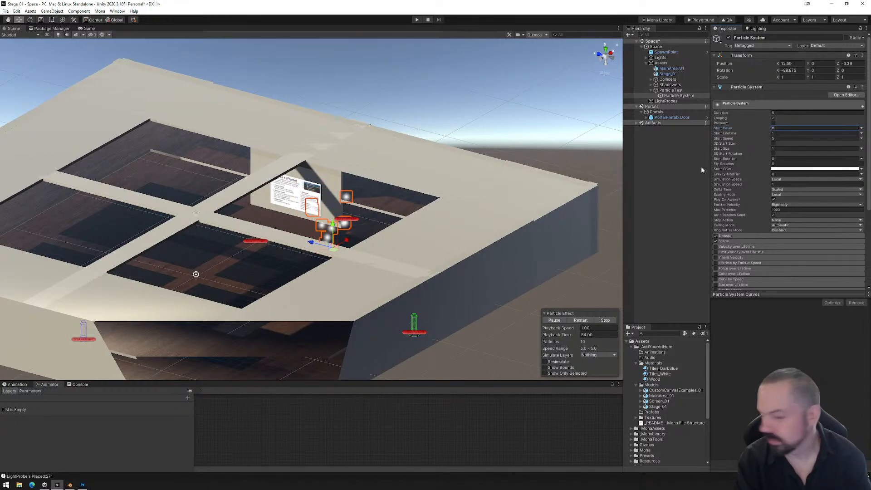
- Open the particle system's Start Speed value for editing
{"action": "key", "text": "Tab"}
{"action": "key", "text": "Tab"}
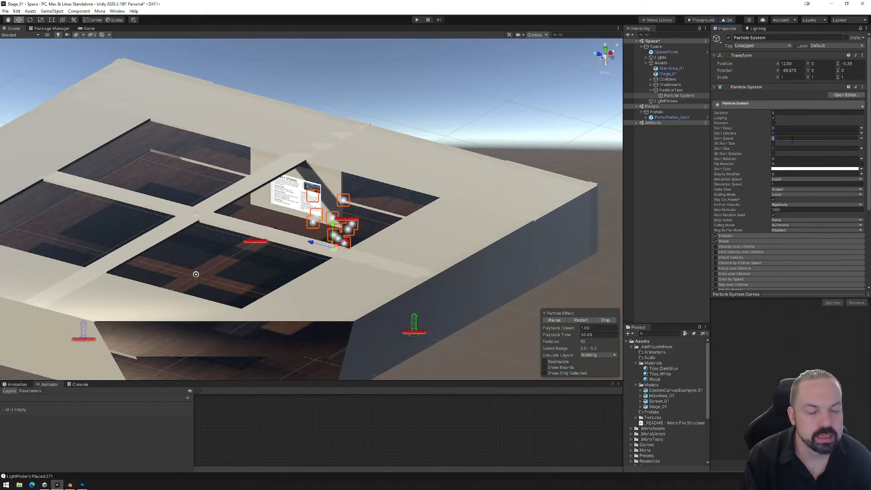
- Try a Start Speed of 100 on the particle system and check how far the particles travel in the scene
{"action": "type", "text": "100"}
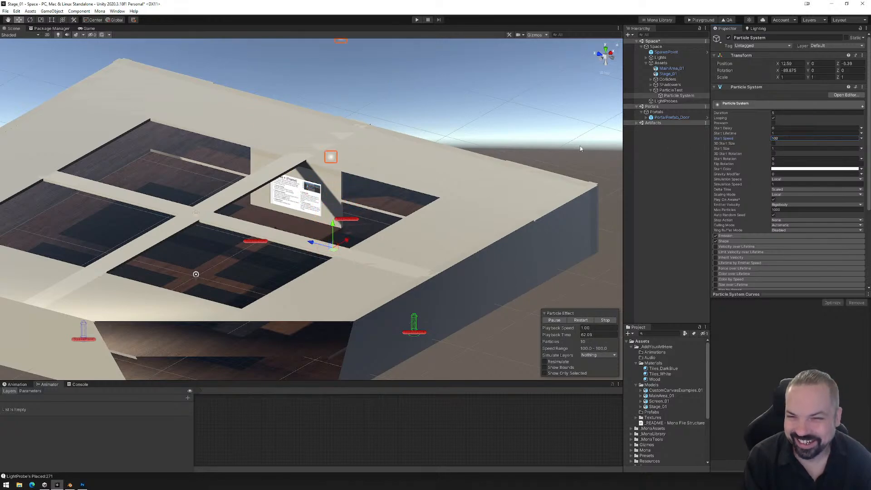
{"action": "scroll", "coordinate": [404, 157], "scroll_direction": "down", "scroll_amount": 6}
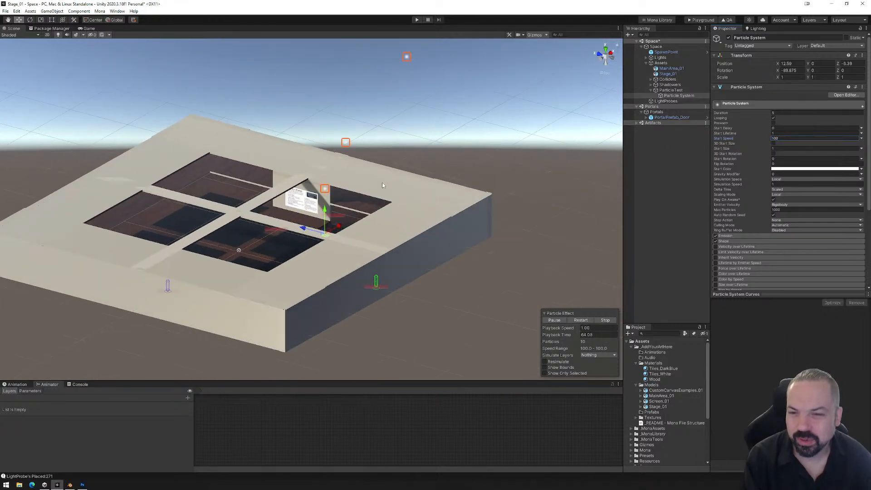
{"action": "scroll", "coordinate": [382, 185], "scroll_direction": "up", "scroll_amount": 10}
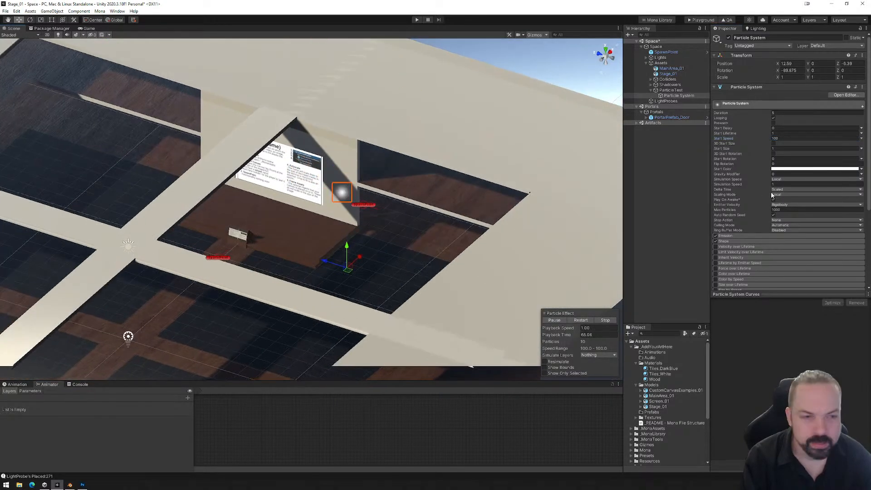
- Set the particle system's Start Speed to 10 and its Start Lifetime to 0.5
{"action": "double_click", "coordinate": [780, 138]}
{"action": "type", "text": "1"}
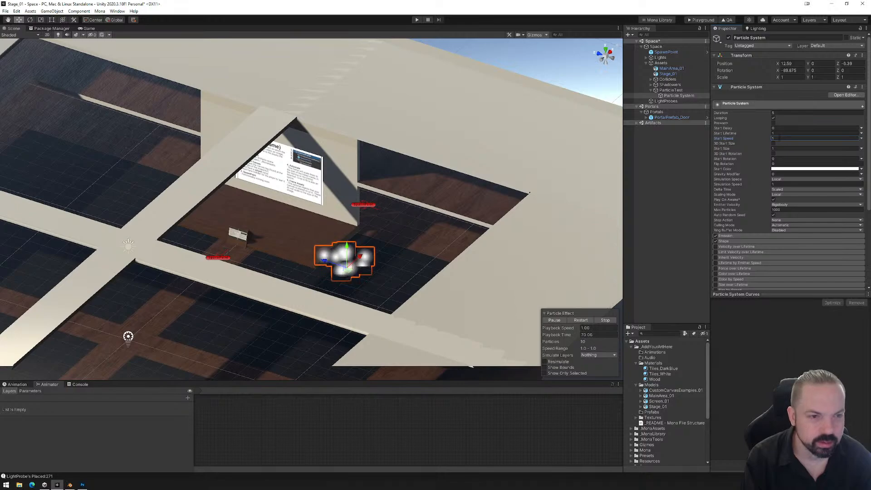
{"action": "type", "text": "0"}
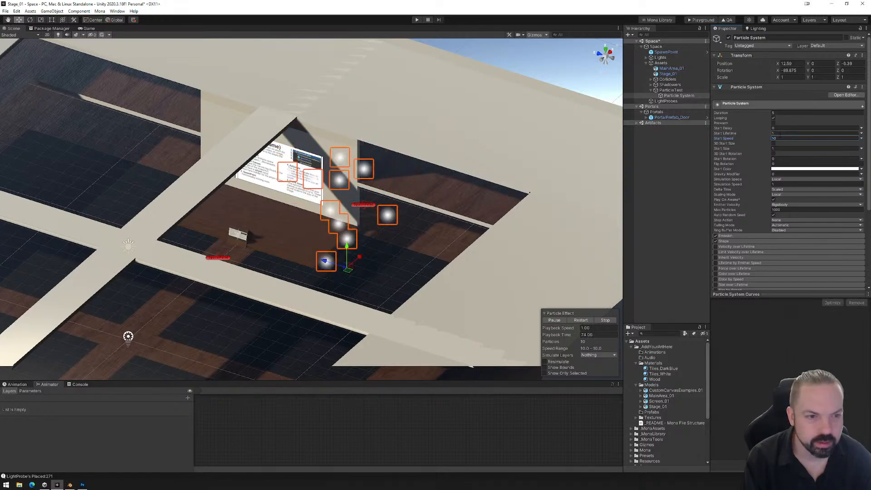
{"action": "left_click", "coordinate": [792, 134]}
{"action": "type", "text": "0.5"}
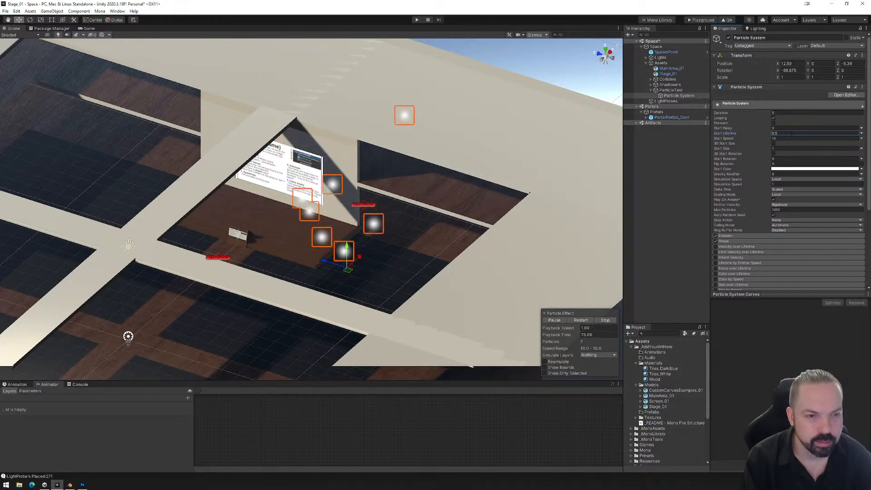
{"action": "left_click_drag", "start_coordinate": [365, 227], "coordinate": [418, 237], "text": "alt"}
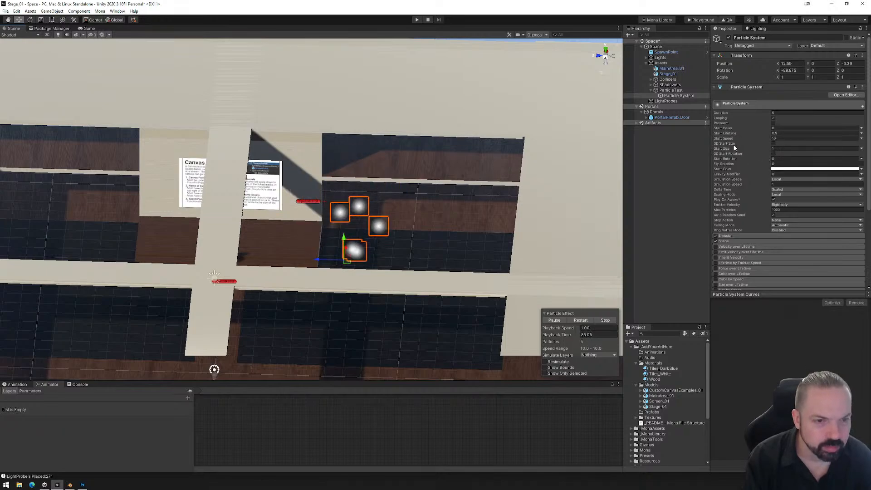
- Examine the particle system's 3D Start Size, Simulation Space, Emitter Velocity, Stop Action and Emission options
{"action": "left_click", "coordinate": [774, 144]}
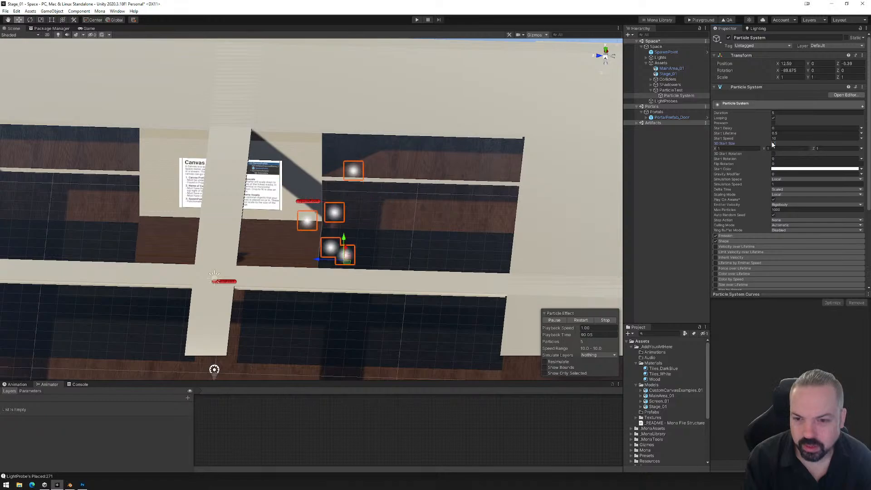
{"action": "left_click", "coordinate": [774, 144]}
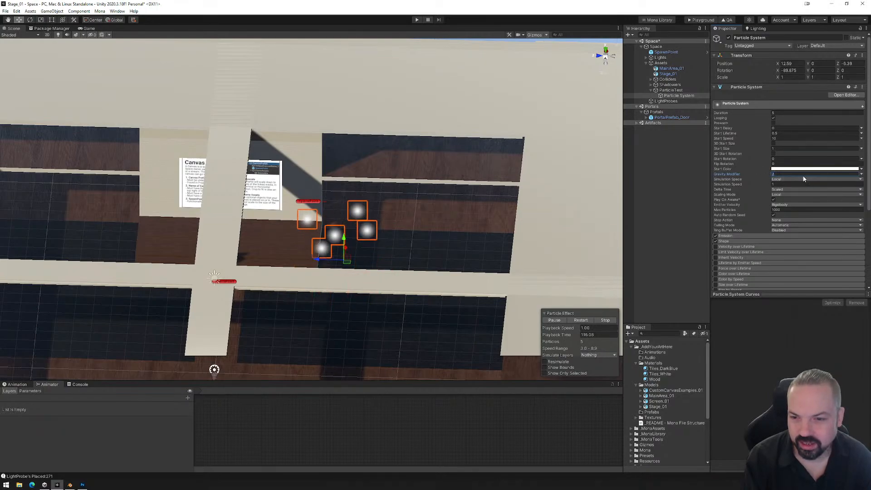
{"action": "left_click", "coordinate": [778, 179]}
{"action": "left_click", "coordinate": [745, 179]}
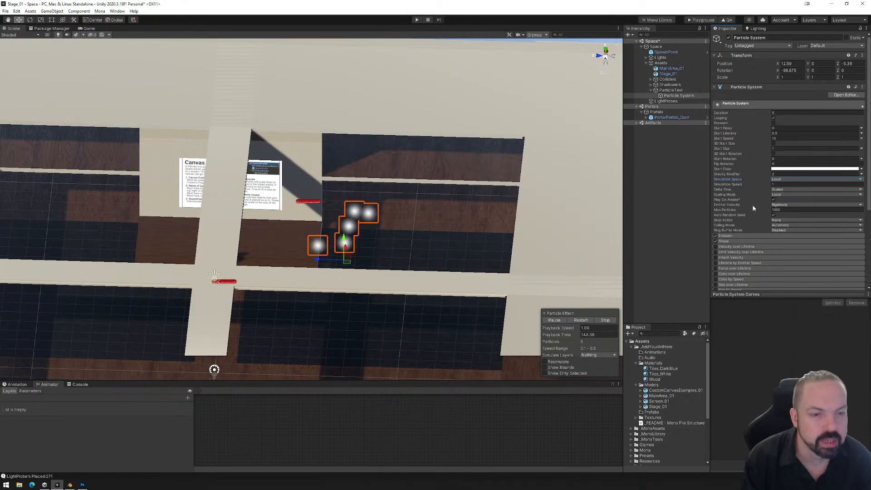
{"action": "left_click", "coordinate": [785, 206]}
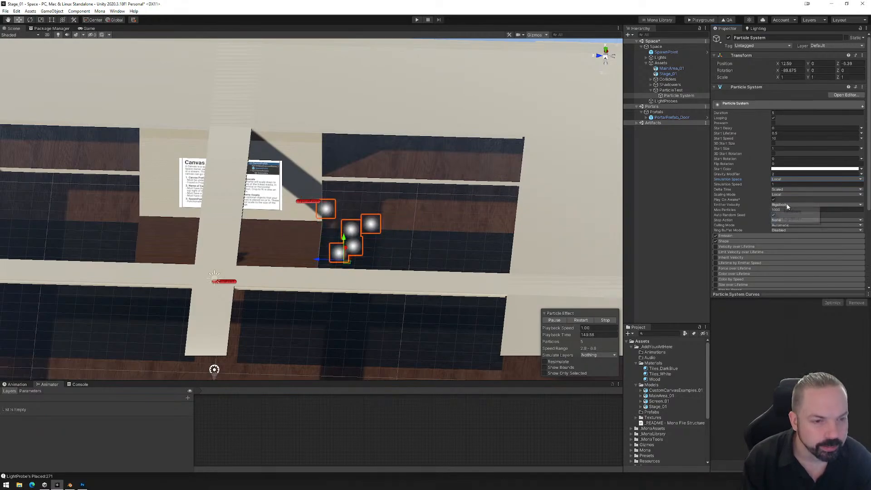
{"action": "left_click", "coordinate": [731, 260]}
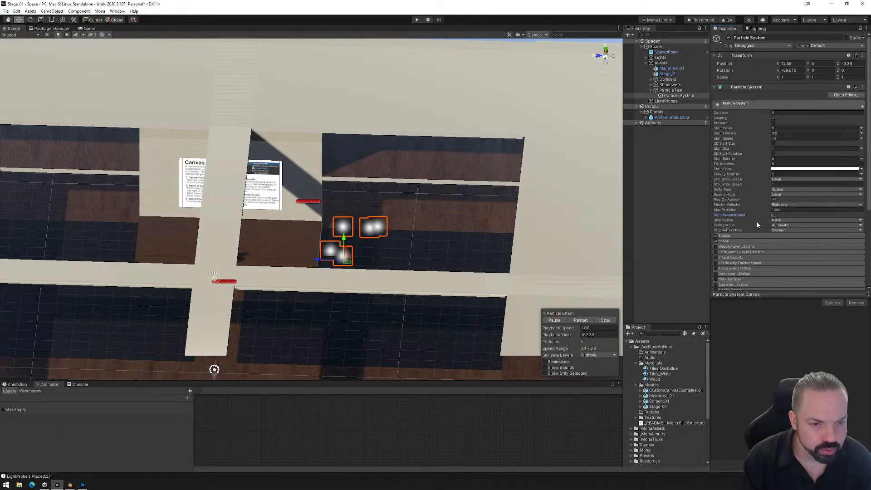
{"action": "left_click", "coordinate": [782, 221]}
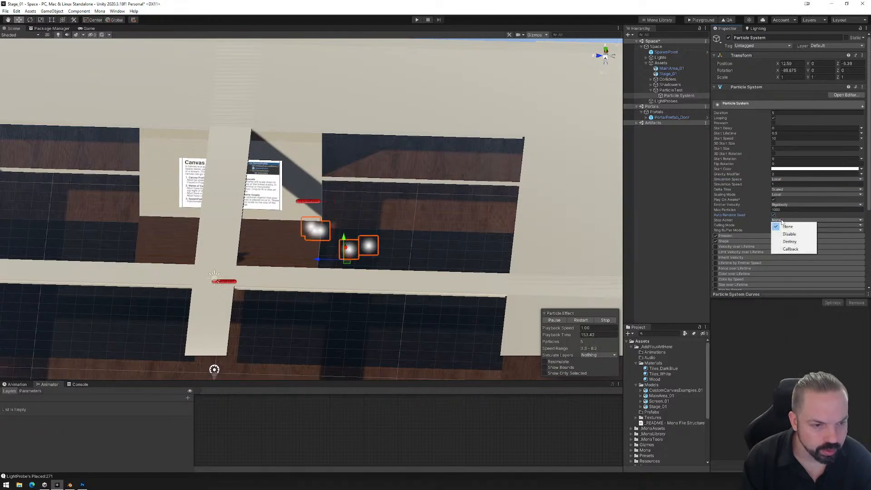
{"action": "left_click", "coordinate": [736, 218]}
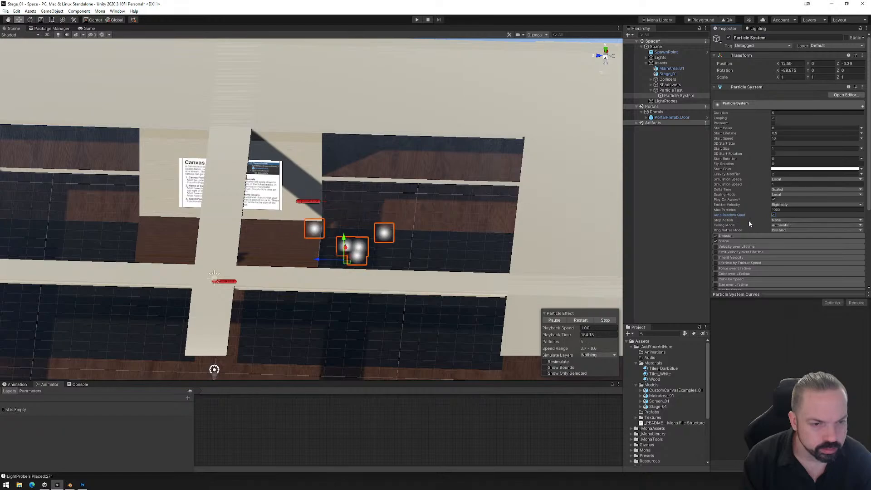
{"action": "left_click", "coordinate": [774, 221]}
{"action": "left_click", "coordinate": [737, 219]}
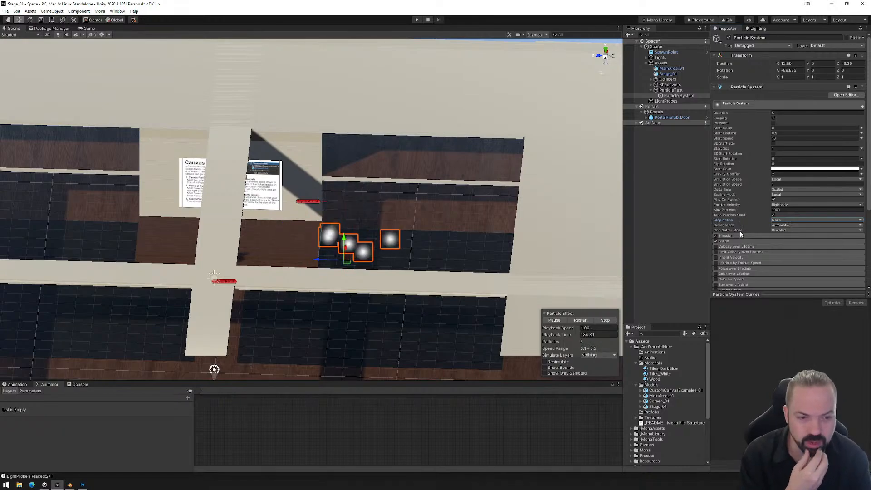
{"action": "scroll", "coordinate": [740, 231], "scroll_direction": "down", "scroll_amount": 3}
{"action": "left_click", "coordinate": [740, 175]}
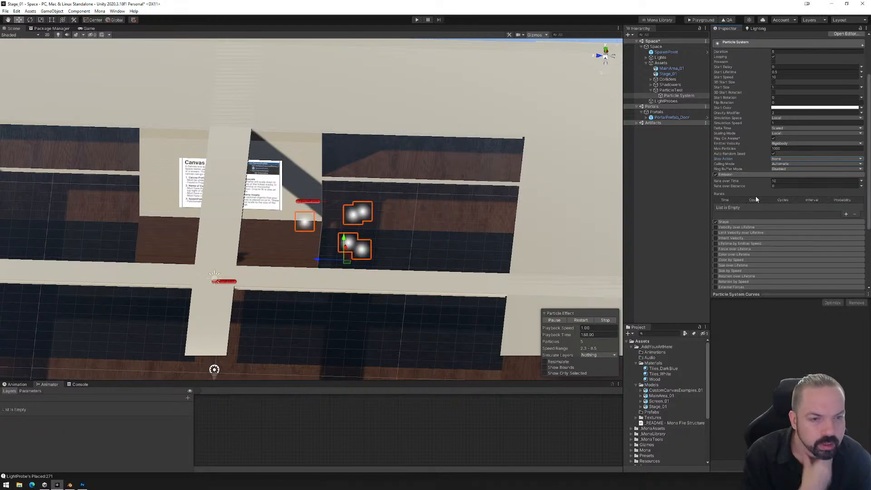
{"action": "left_click", "coordinate": [740, 175]}
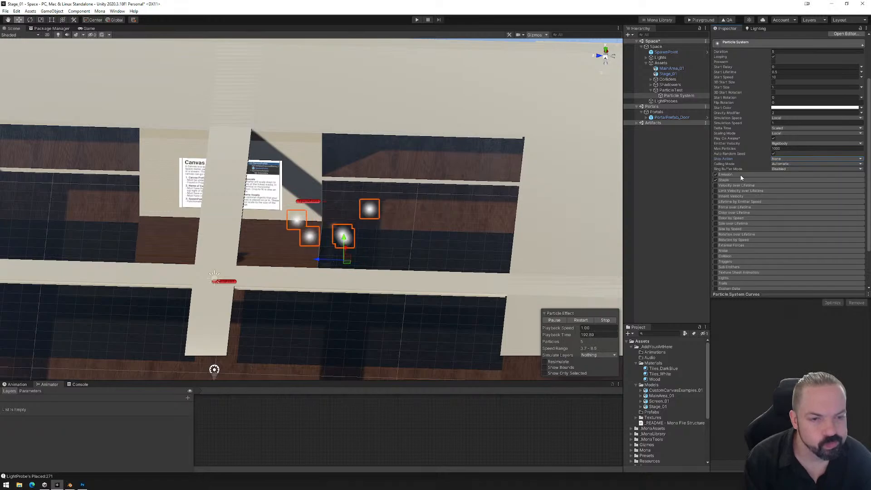
- Try the Box and Donut emitter shapes in the Shape module, and return the shape to Cone
{"action": "left_click", "coordinate": [739, 180]}
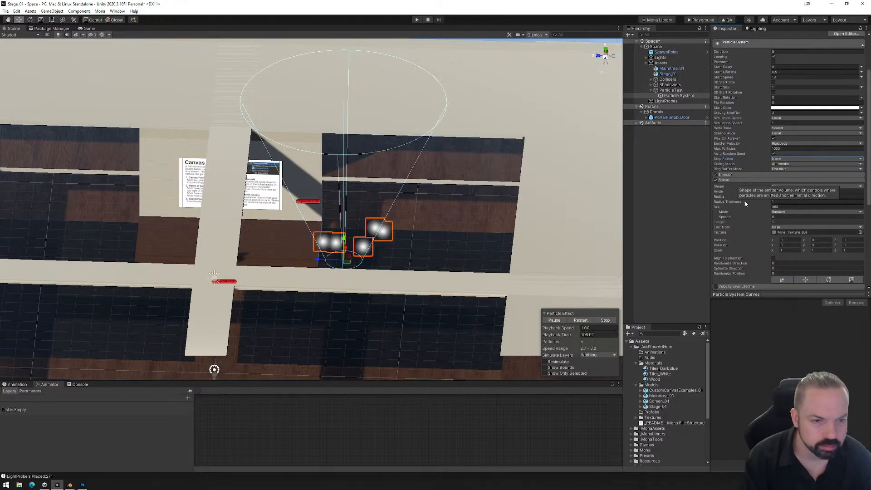
{"action": "left_click", "coordinate": [787, 187]}
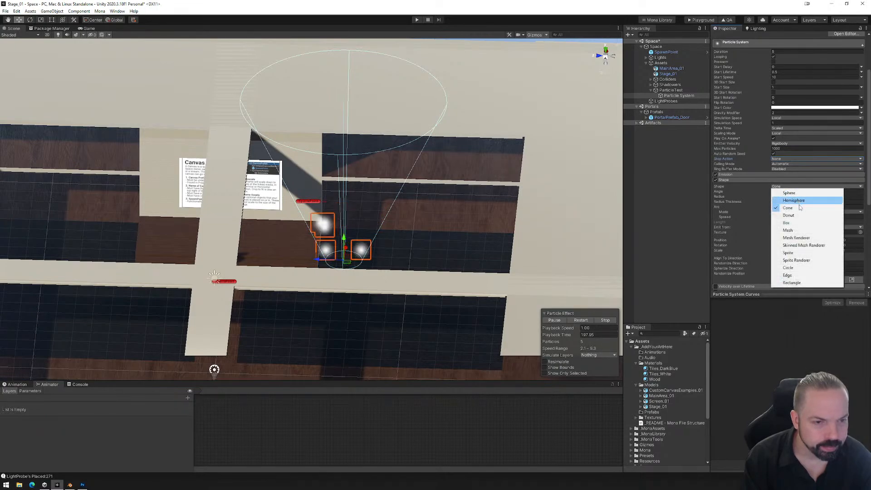
{"action": "left_click", "coordinate": [802, 224]}
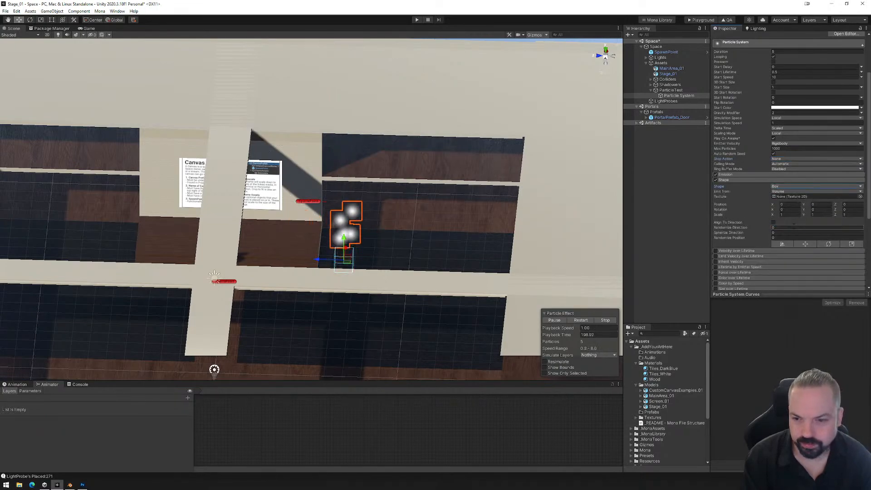
{"action": "left_click", "coordinate": [794, 188]}
{"action": "left_click", "coordinate": [798, 214]}
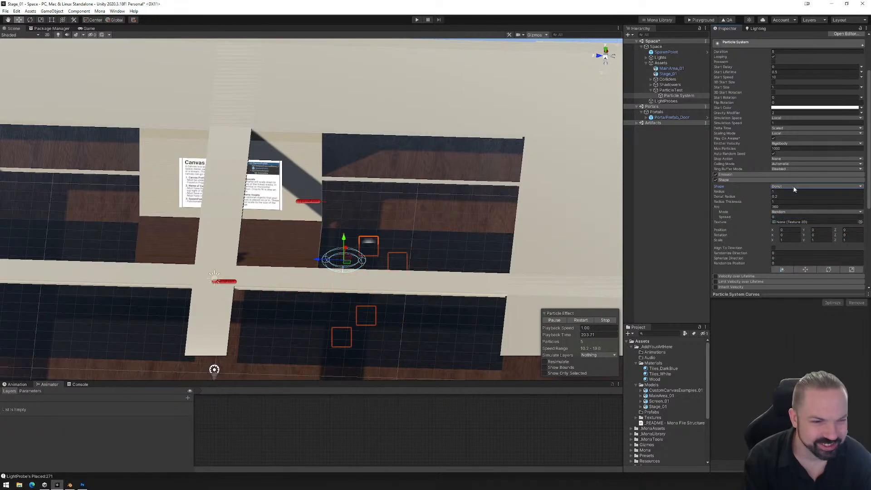
{"action": "left_click", "coordinate": [794, 188]}
{"action": "left_click", "coordinate": [786, 217]}
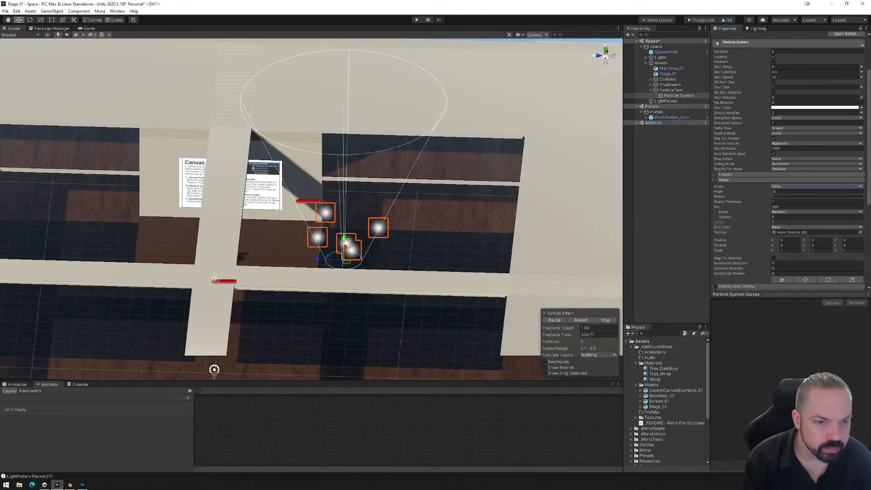
- Examine the Arc mode options of the cone shape and look through the remaining particle modules
{"action": "left_click", "coordinate": [786, 213]}
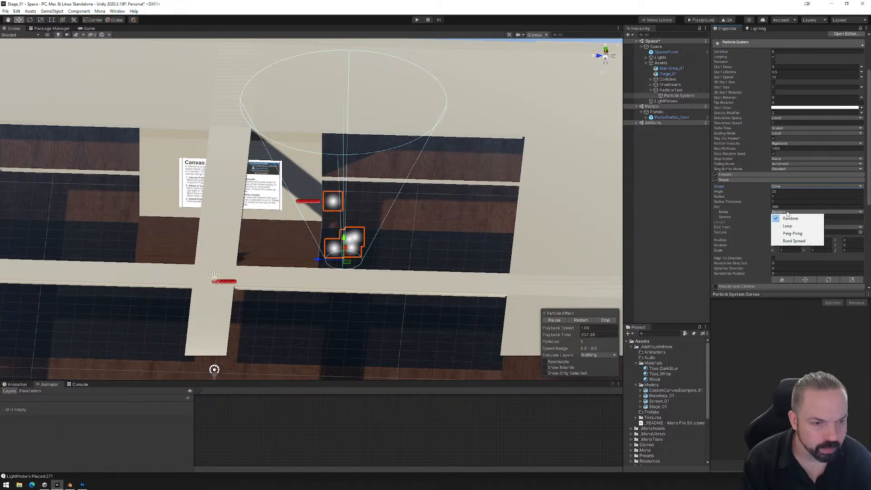
{"action": "left_click", "coordinate": [733, 281]}
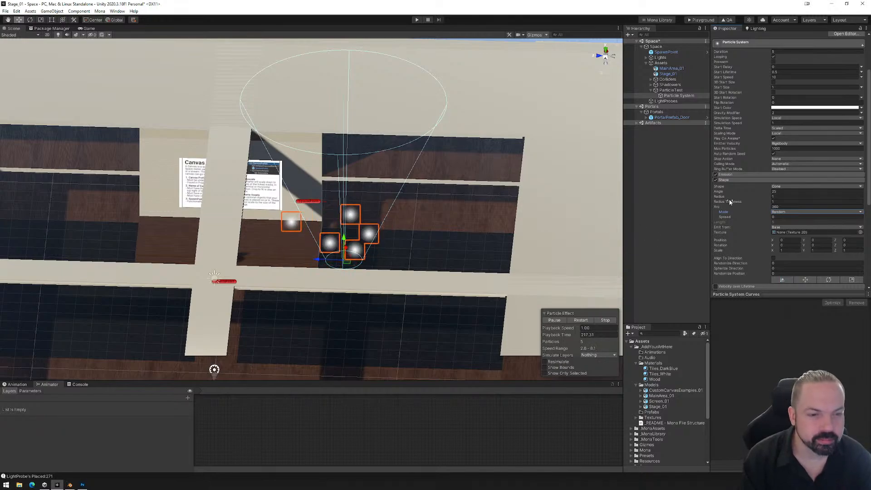
{"action": "scroll", "coordinate": [740, 219], "scroll_direction": "down", "scroll_amount": 3}
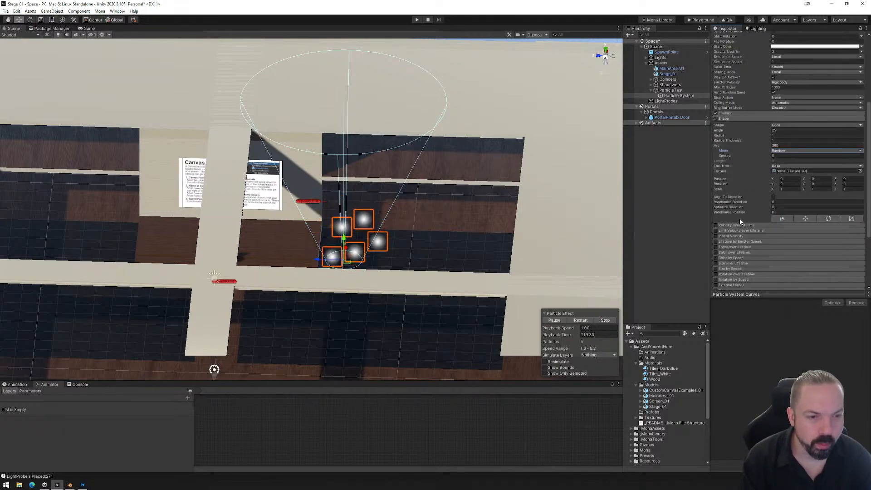
{"action": "scroll", "coordinate": [745, 159], "scroll_direction": "down", "scroll_amount": 4}
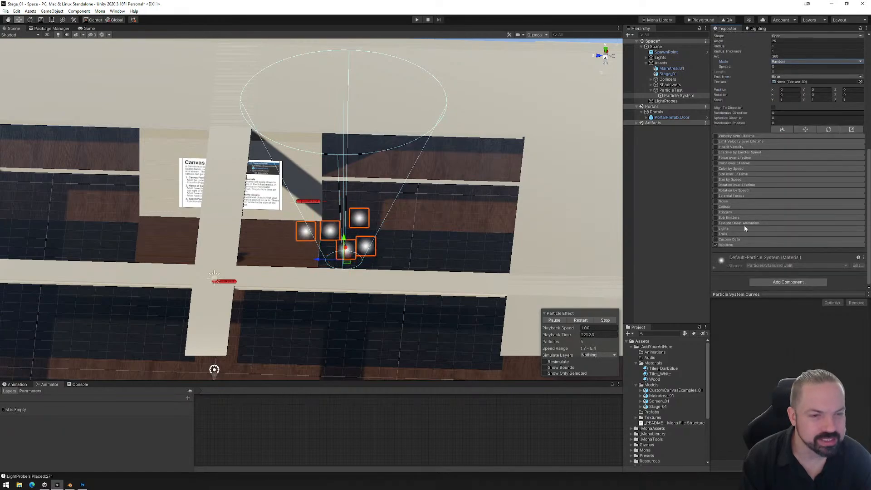
{"action": "scroll", "coordinate": [742, 188], "scroll_direction": "up", "scroll_amount": 6}
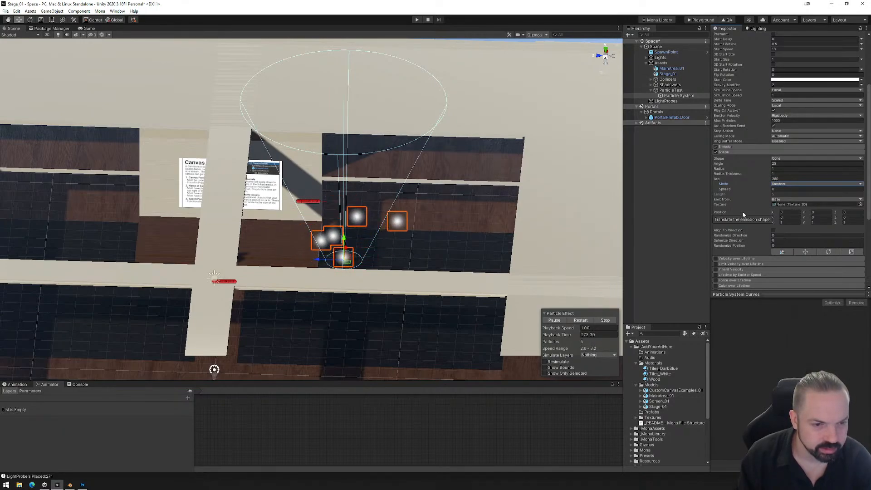
{"action": "left_click", "coordinate": [737, 153]}
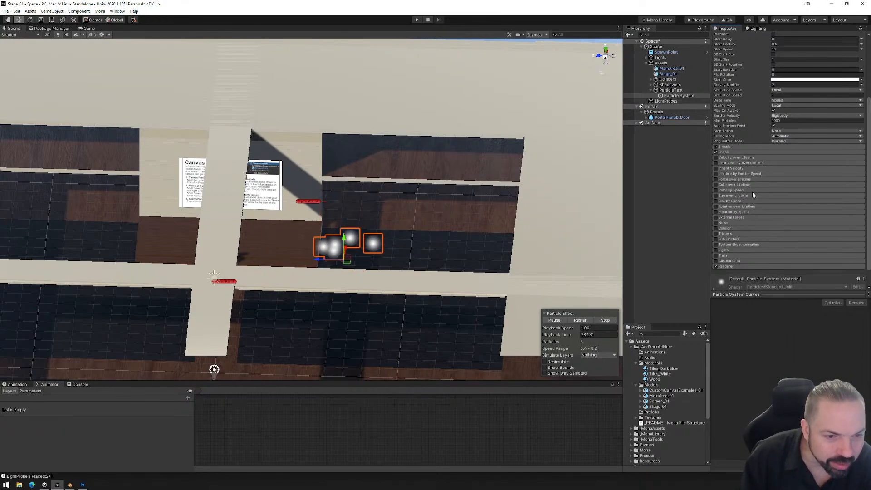
- Enable the particle system's Collision module, set its type to World, and check the particles' behaviour in the scene
{"action": "left_click", "coordinate": [723, 229]}
{"action": "left_click", "coordinate": [717, 228]}
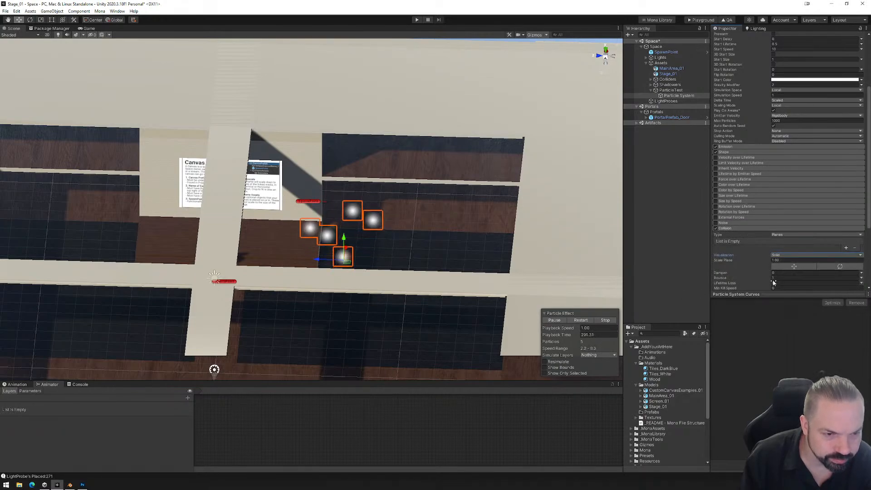
{"action": "scroll", "coordinate": [545, 245], "scroll_direction": "down", "scroll_amount": 1}
{"action": "left_click_drag", "start_coordinate": [545, 230], "coordinate": [524, 249], "text": "alt"}
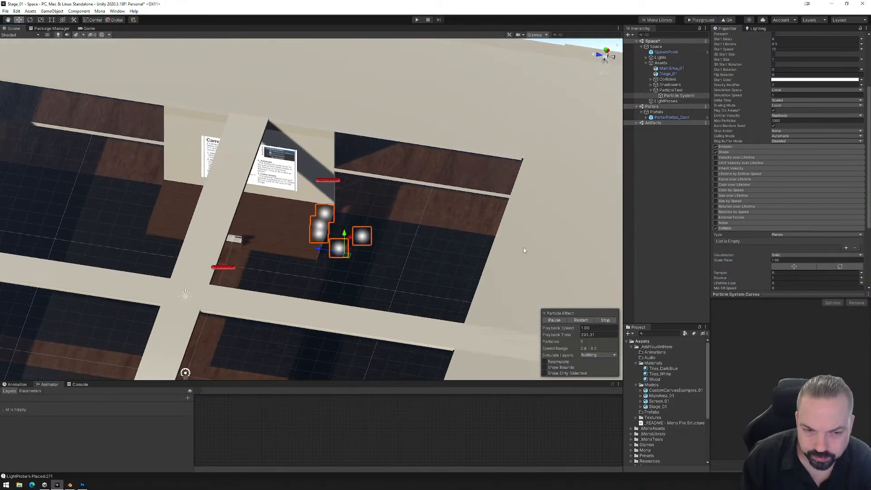
{"action": "left_click", "coordinate": [782, 236]}
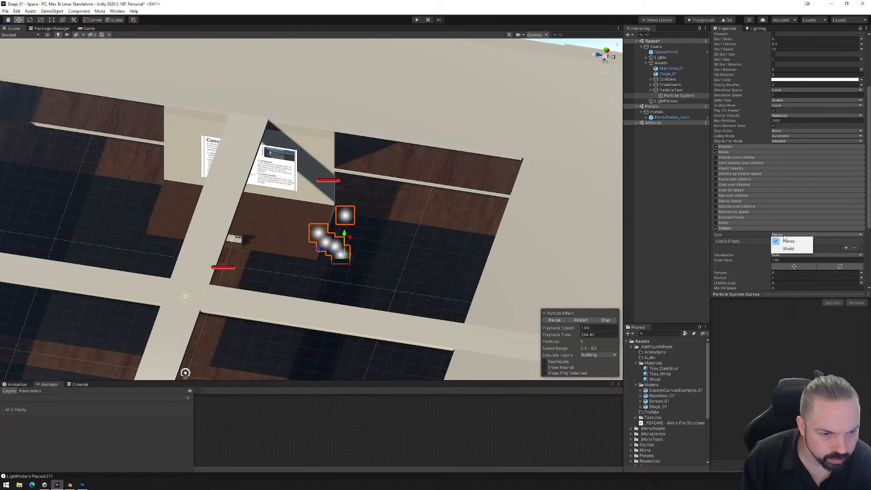
{"action": "left_click", "coordinate": [785, 247]}
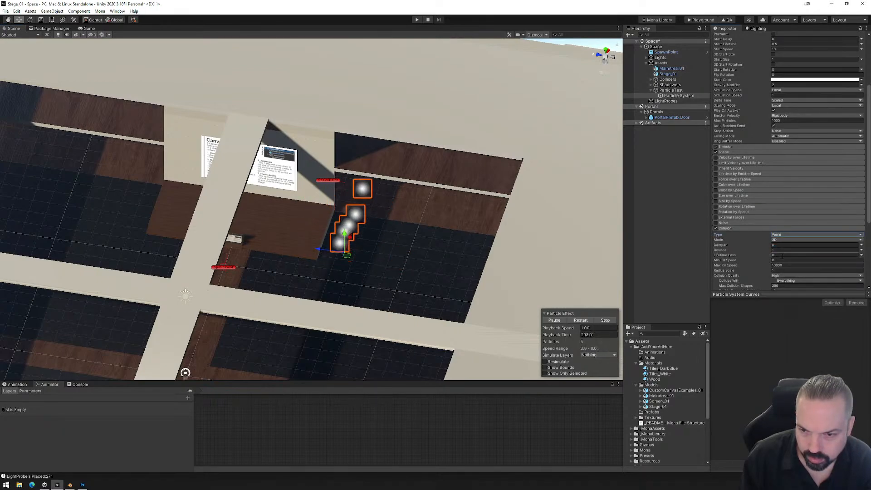
{"action": "left_click_drag", "start_coordinate": [494, 284], "coordinate": [499, 261], "text": "alt"}
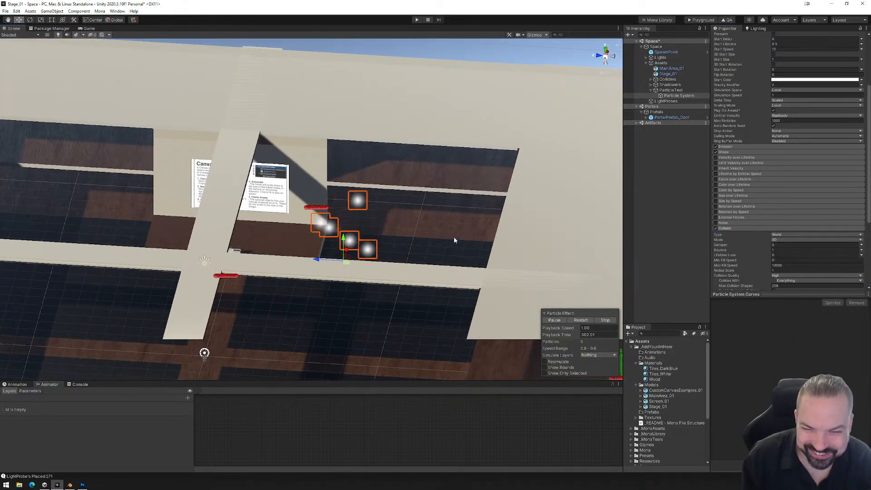
{"action": "left_click_drag", "start_coordinate": [464, 239], "coordinate": [445, 248], "text": "alt"}
- Set the particle system's Duration to 20
{"action": "scroll", "coordinate": [745, 126], "scroll_direction": "up", "scroll_amount": 5}
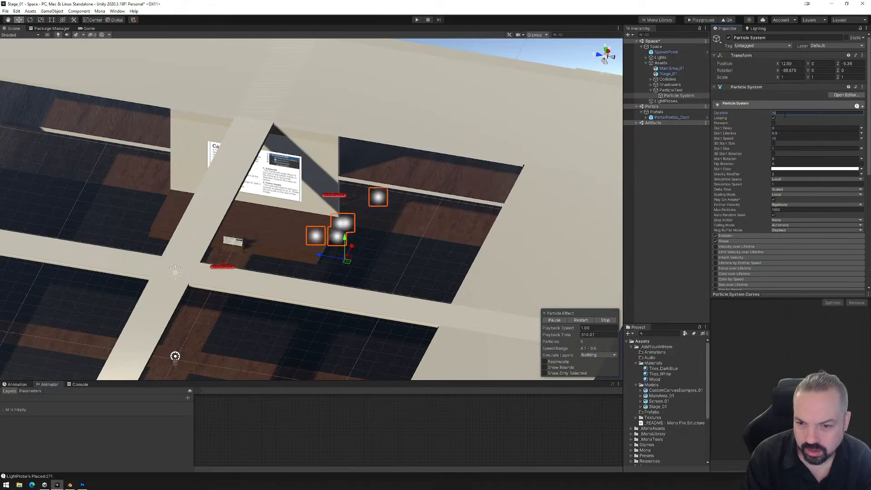
{"action": "left_click", "coordinate": [781, 113]}
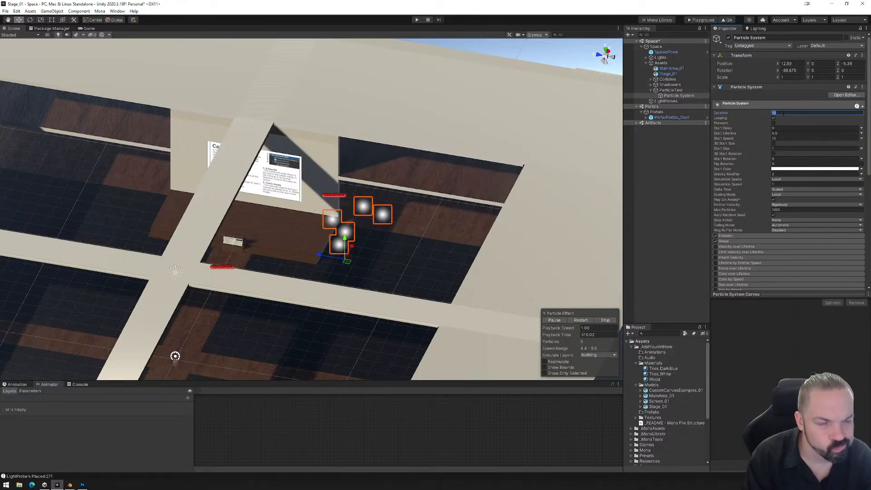
{"action": "type", "text": "20"}
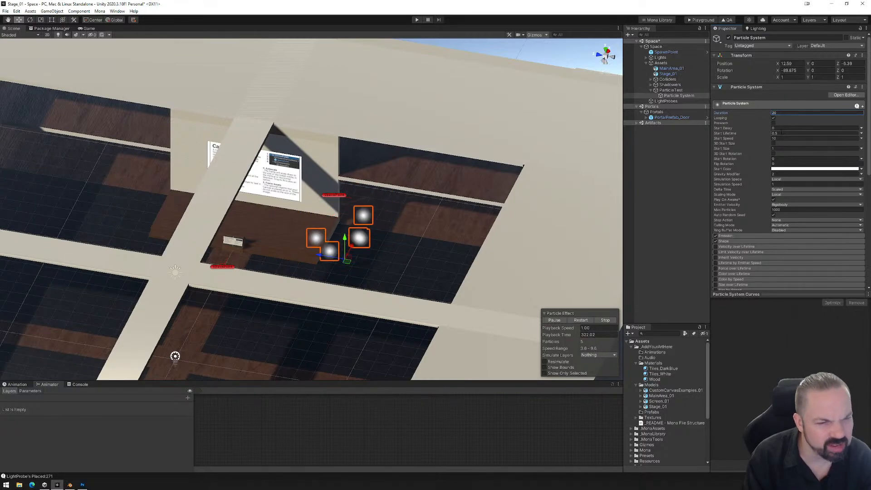
- Try a Start Lifetime of 2 for the particles, check it in the scene, and set the Start Lifetime to 1
{"action": "left_click", "coordinate": [782, 133]}
{"action": "type", "text": "2"}
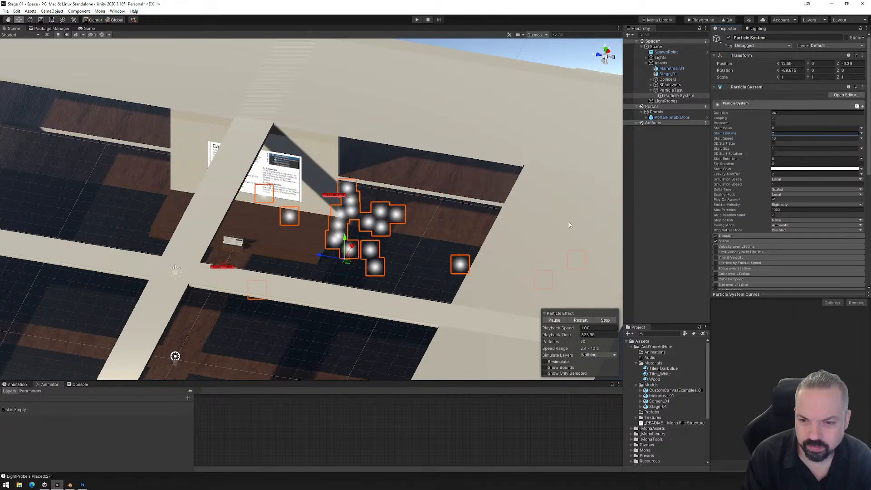
{"action": "left_click_drag", "start_coordinate": [412, 237], "coordinate": [445, 233], "text": "alt"}
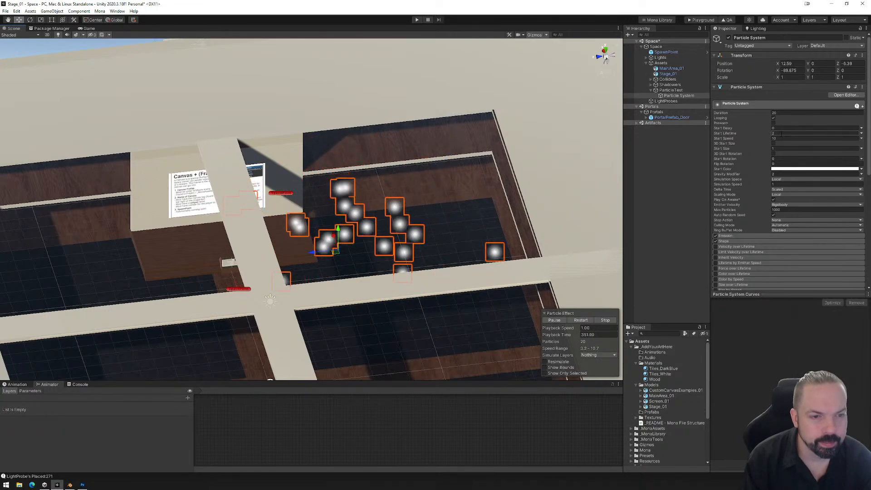
{"action": "left_click", "coordinate": [781, 133]}
{"action": "type", "text": "1"}
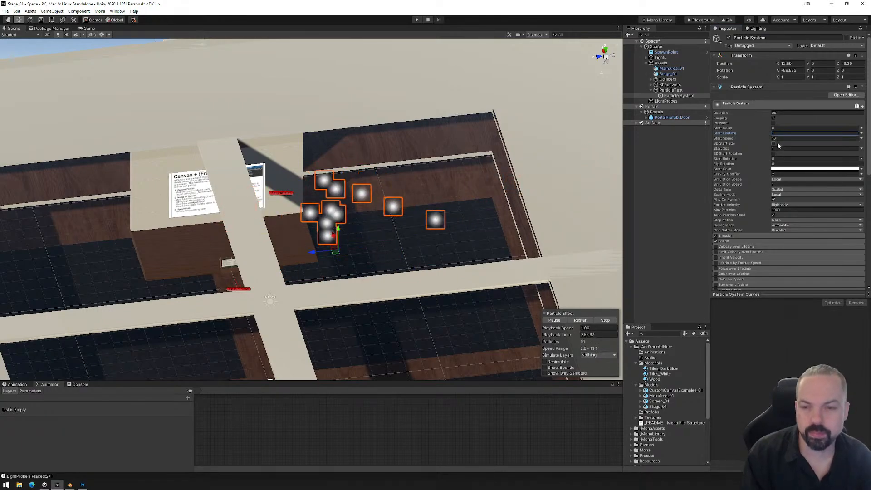
- Move the particle system along the Z axis to about -9.1 and rotate it about the X axis to about -269.5 degrees
{"action": "left_click_drag", "start_coordinate": [532, 224], "coordinate": [491, 233], "text": "alt"}
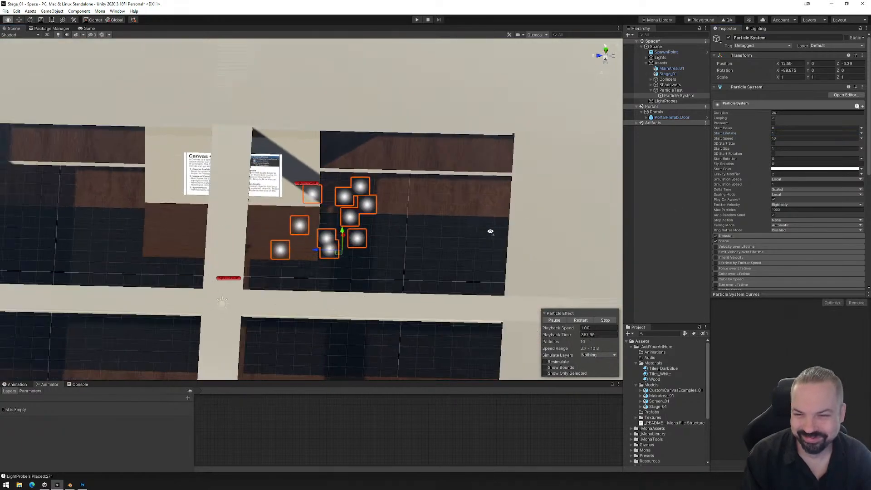
{"action": "left_click_drag", "start_coordinate": [326, 252], "coordinate": [371, 253]}
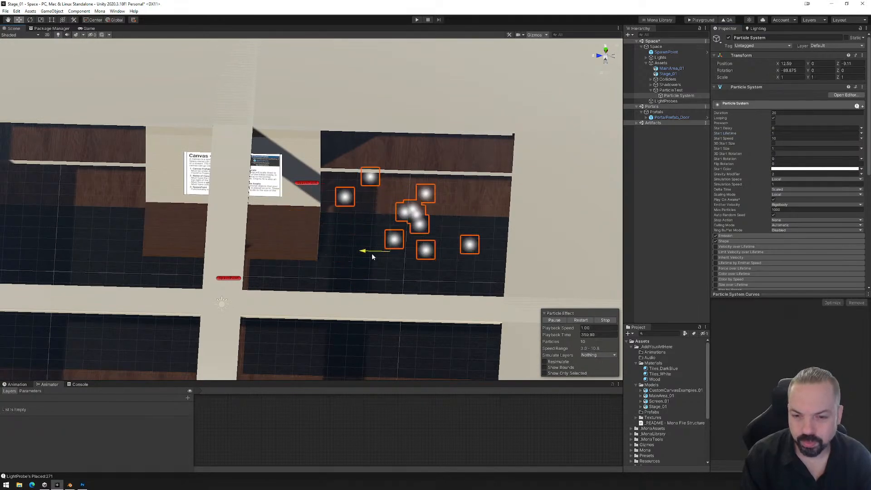
{"action": "left_click_drag", "start_coordinate": [442, 279], "coordinate": [476, 239], "text": "alt"}
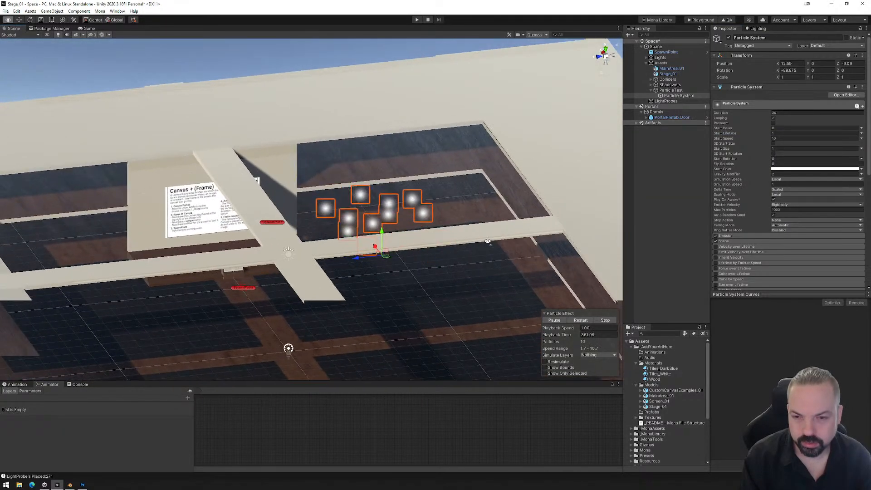
{"action": "key", "text": "e"}
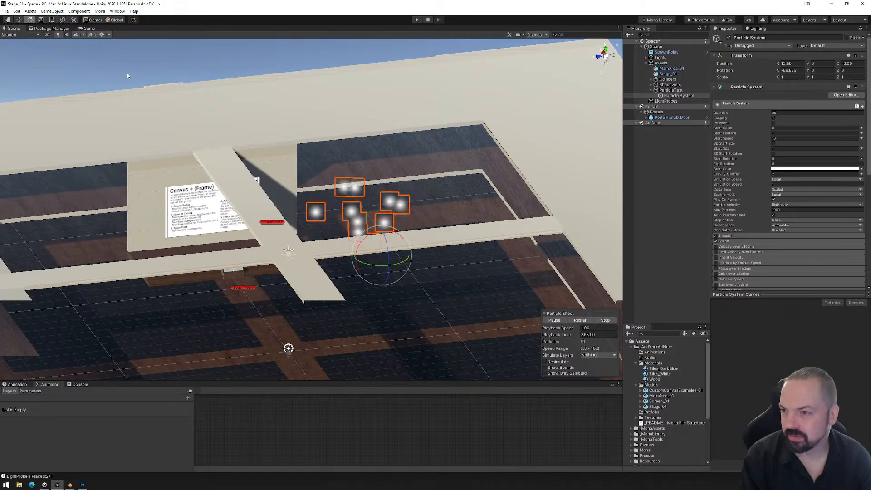
{"action": "left_click_drag", "start_coordinate": [362, 246], "coordinate": [782, 324]}
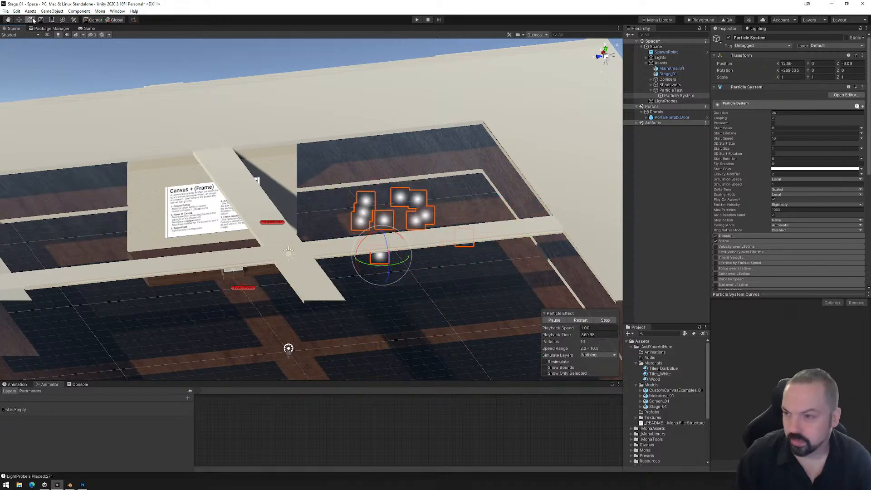
- Raise the particle system along the Y axis to about 5.82 and check how its particles hit the floor
{"action": "key", "text": "w"}
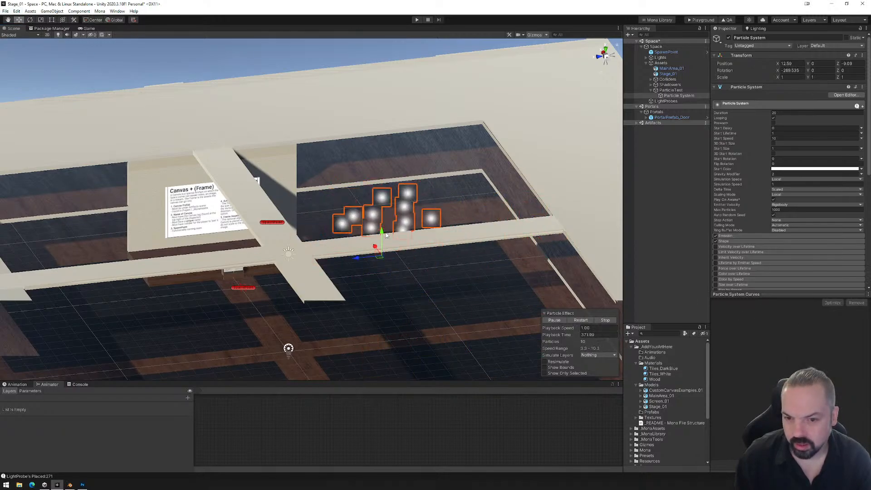
{"action": "left_click", "coordinate": [385, 196]}
{"action": "left_click", "coordinate": [679, 95]}
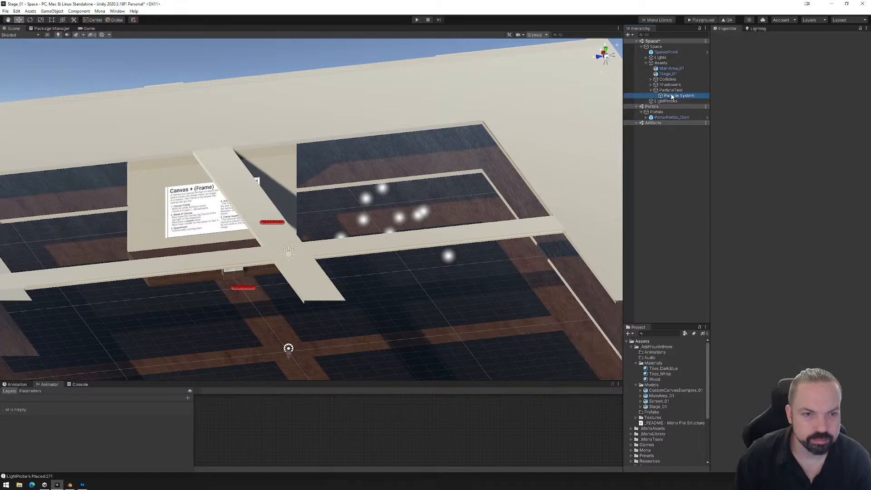
{"action": "left_click_drag", "start_coordinate": [385, 233], "coordinate": [380, 113]}
{"action": "left_click_drag", "start_coordinate": [387, 191], "coordinate": [448, 255], "text": "alt"}
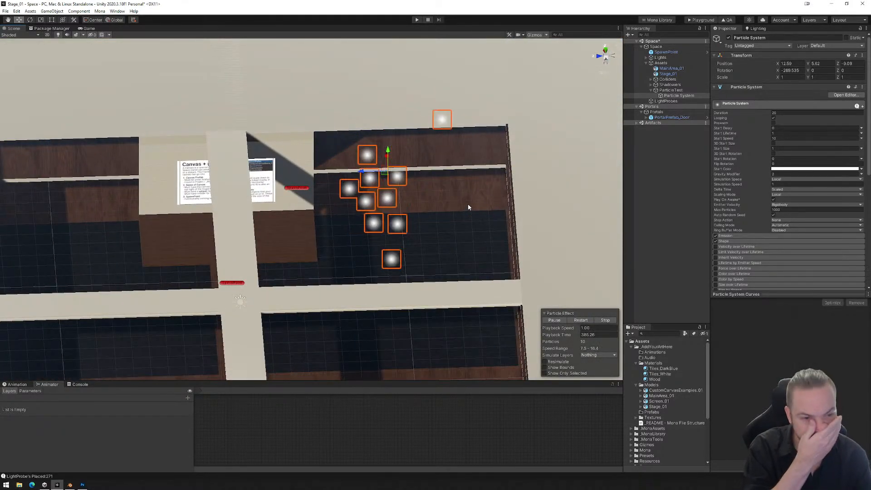
- Look through the Collision module's settings and collapse the module
{"action": "scroll", "coordinate": [745, 253], "scroll_direction": "down", "scroll_amount": 6}
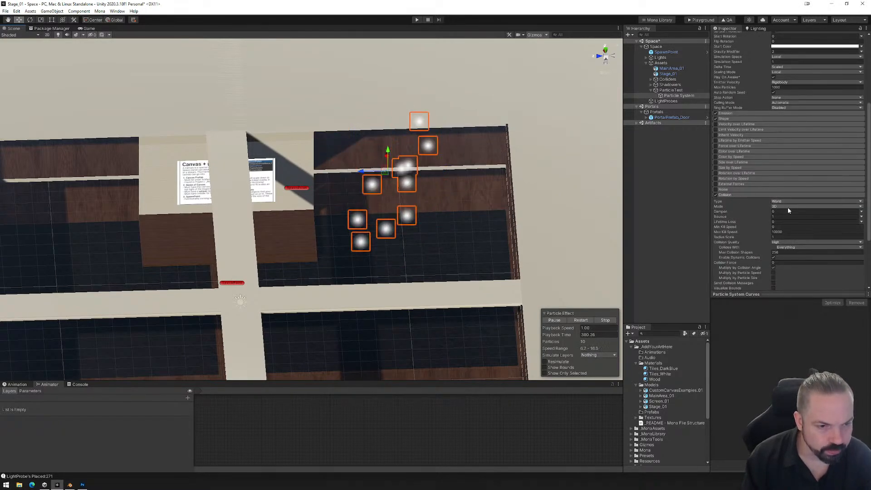
{"action": "left_click", "coordinate": [785, 232]}
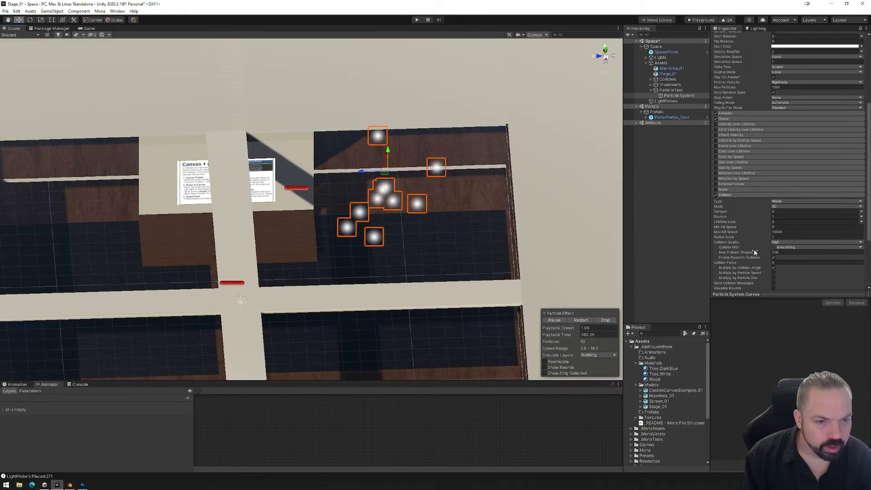
{"action": "scroll", "coordinate": [755, 253], "scroll_direction": "down", "scroll_amount": 3}
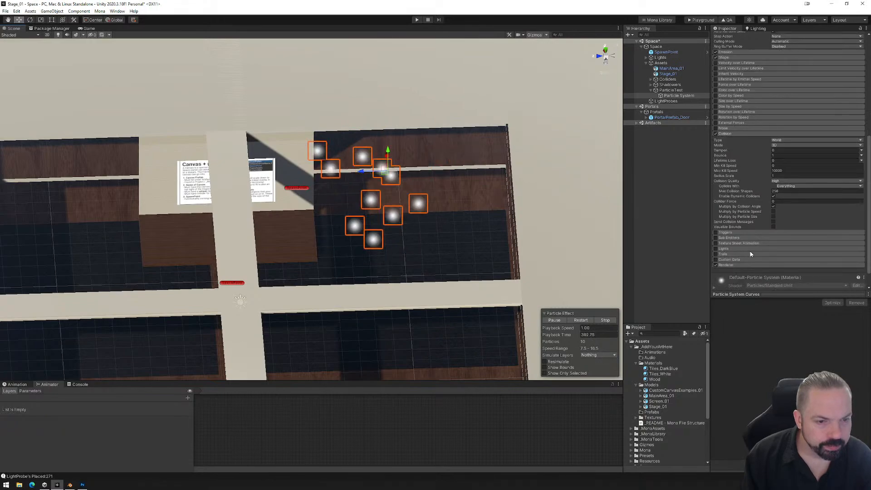
{"action": "left_click", "coordinate": [745, 133]}
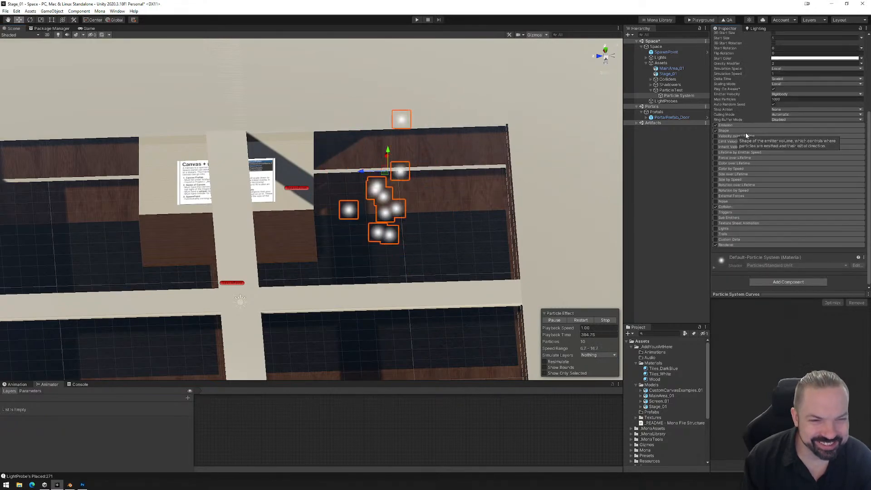
- Enable the particle system's Trails module and look through its settings
{"action": "left_click", "coordinate": [732, 233]}
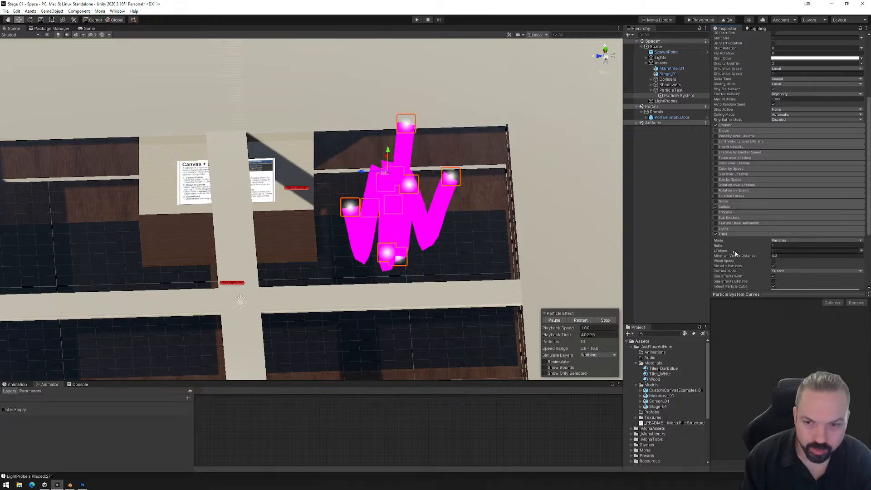
{"action": "scroll", "coordinate": [742, 246], "scroll_direction": "down", "scroll_amount": 3}
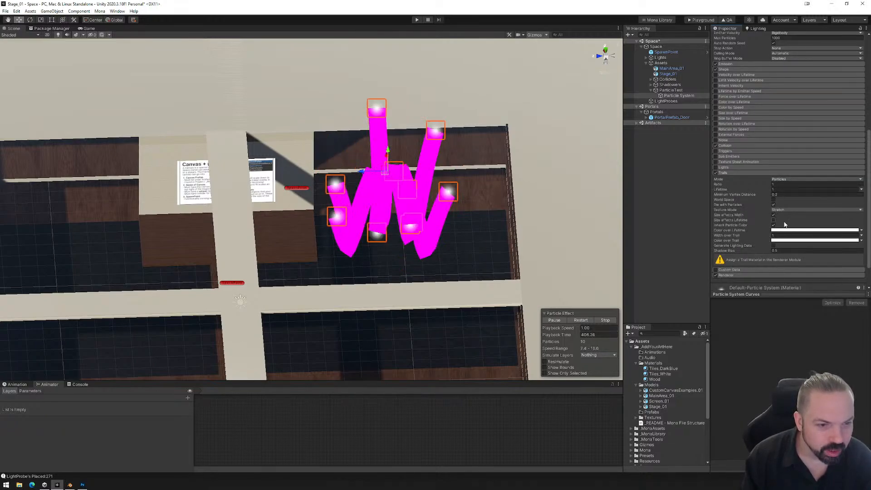
{"action": "scroll", "coordinate": [779, 258], "scroll_direction": "down", "scroll_amount": 2}
- Compare Default-ParticleSystem and Default-Particle as the Trail Material in the Renderer module, and assign Default-Particle
{"action": "left_click", "coordinate": [741, 245]}
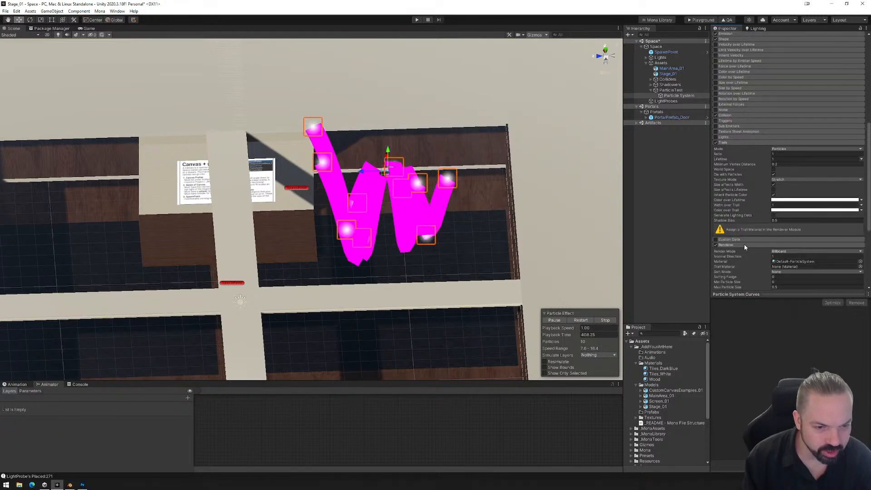
{"action": "scroll", "coordinate": [756, 244], "scroll_direction": "down", "scroll_amount": 3}
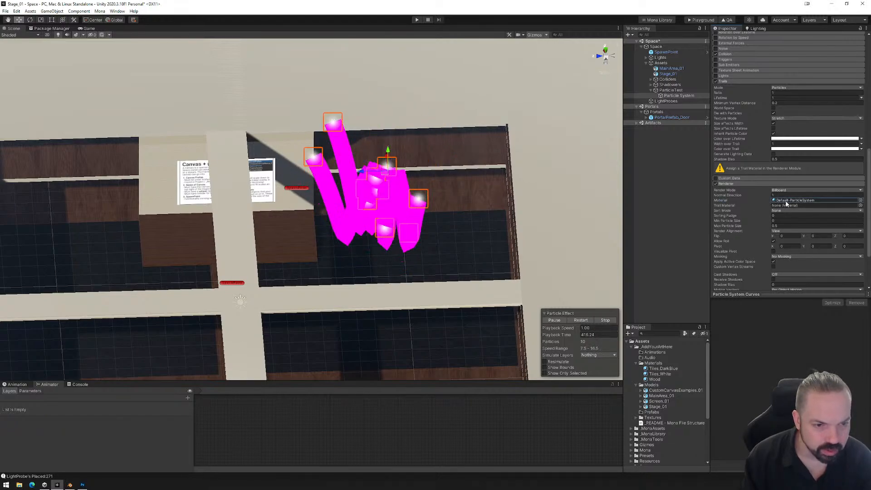
{"action": "left_click", "coordinate": [859, 205]}
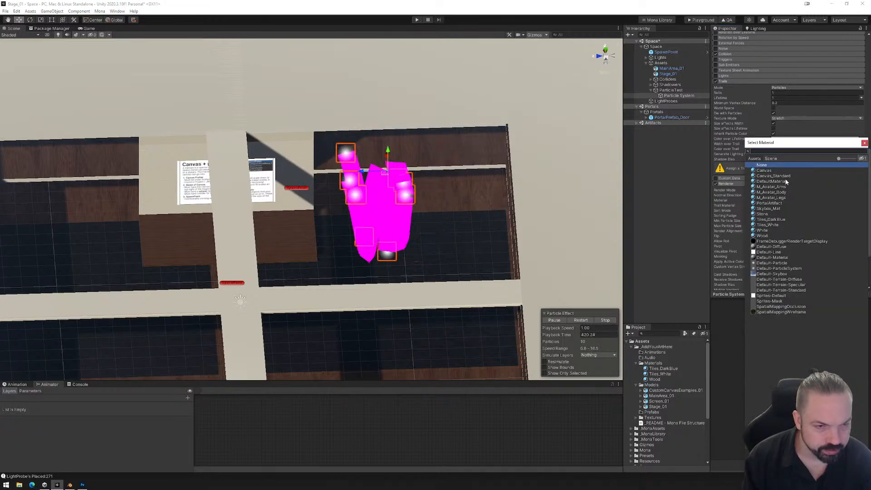
{"action": "left_click", "coordinate": [778, 269]}
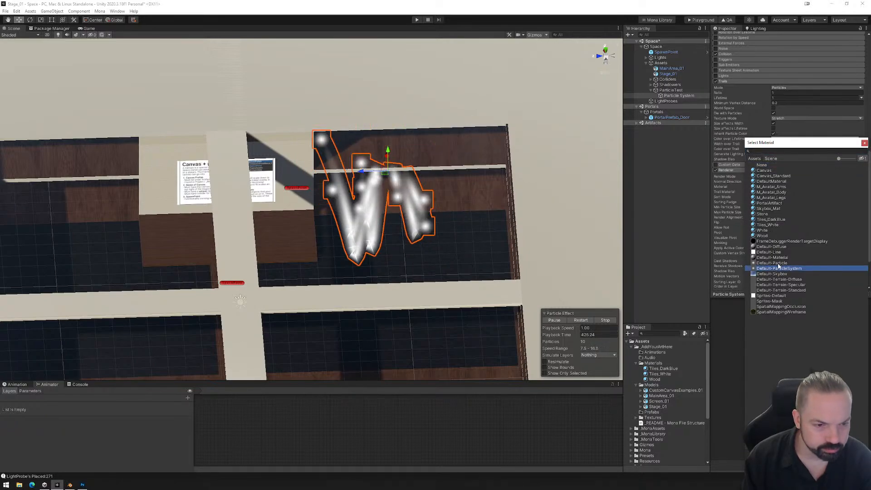
{"action": "left_click", "coordinate": [779, 263]}
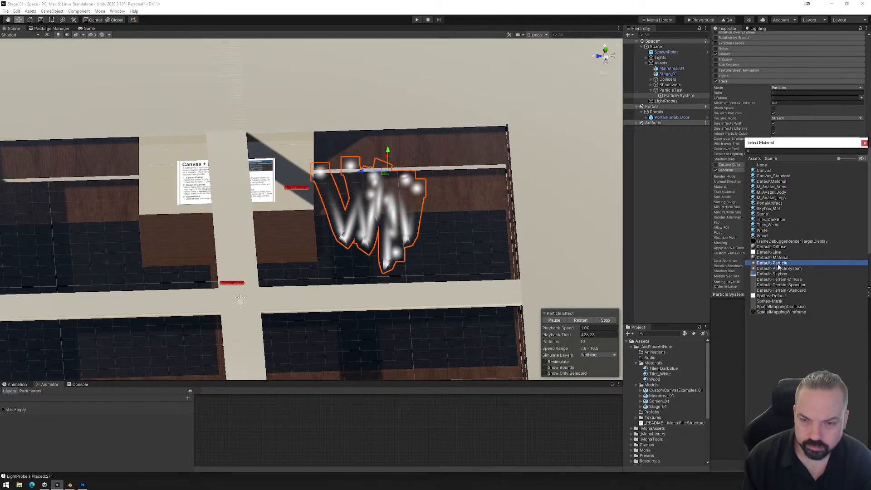
{"action": "left_click", "coordinate": [779, 268]}
{"action": "left_click", "coordinate": [787, 263]}
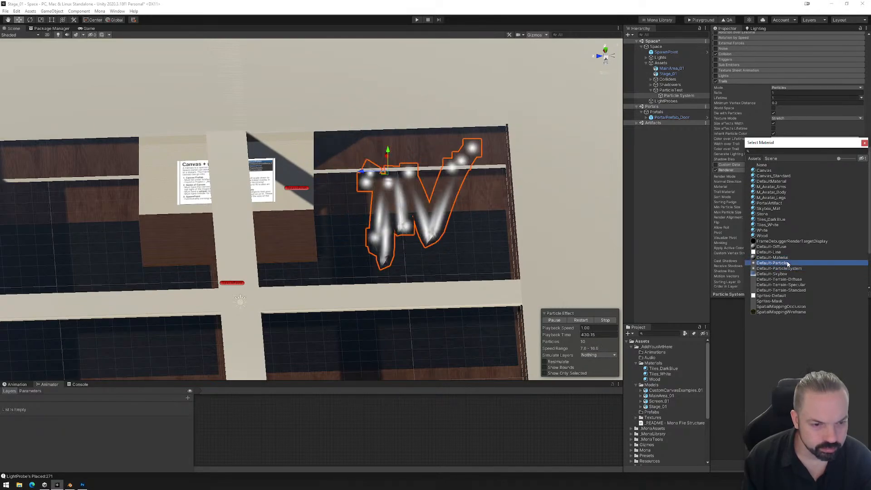
{"action": "left_click", "coordinate": [865, 143]}
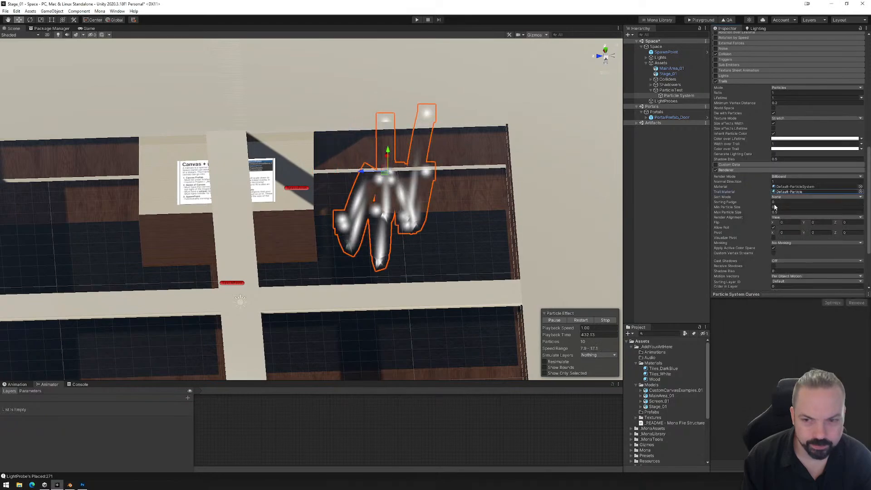
- Try None as the Renderer module's particle Material, assign Default-Particle, and check the result in the scene
{"action": "left_click_drag", "start_coordinate": [445, 242], "coordinate": [439, 221], "text": "alt"}
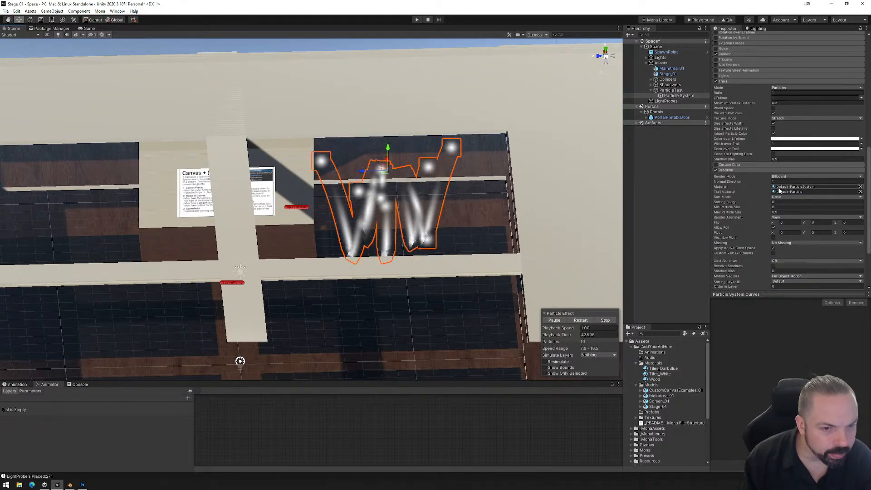
{"action": "left_click", "coordinate": [861, 186]}
{"action": "left_click", "coordinate": [777, 165]}
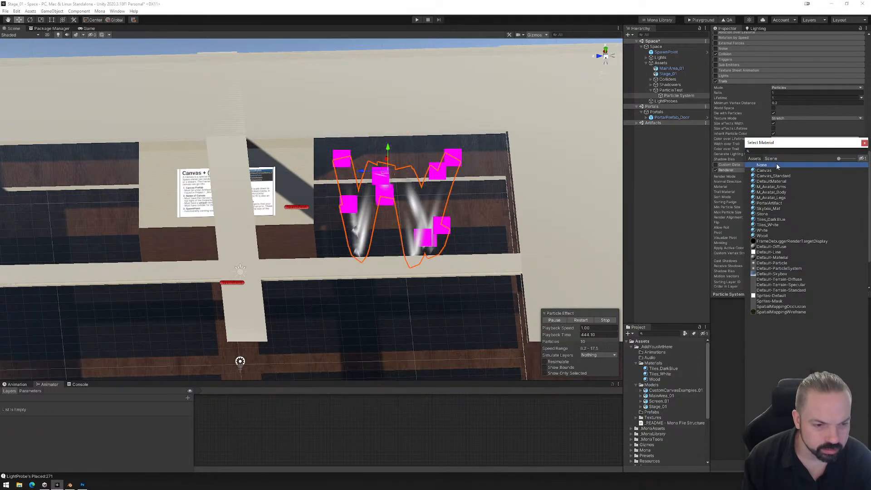
{"action": "left_click", "coordinate": [786, 264]}
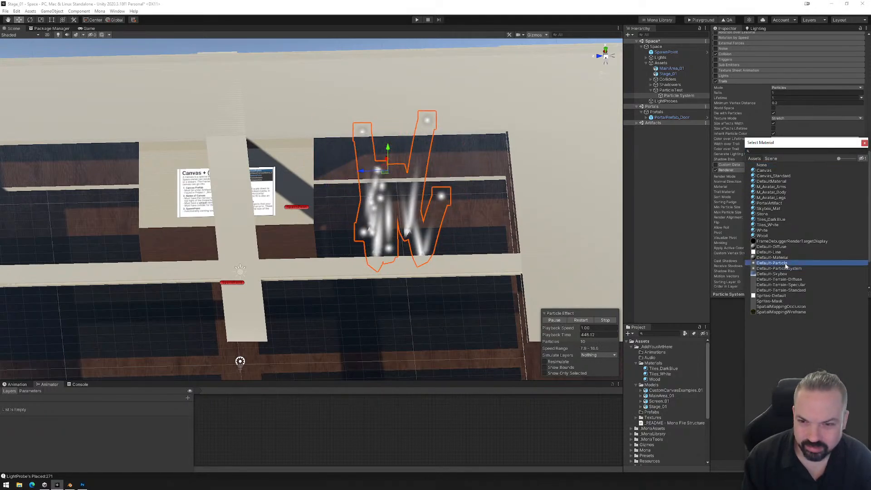
{"action": "left_click", "coordinate": [865, 143]}
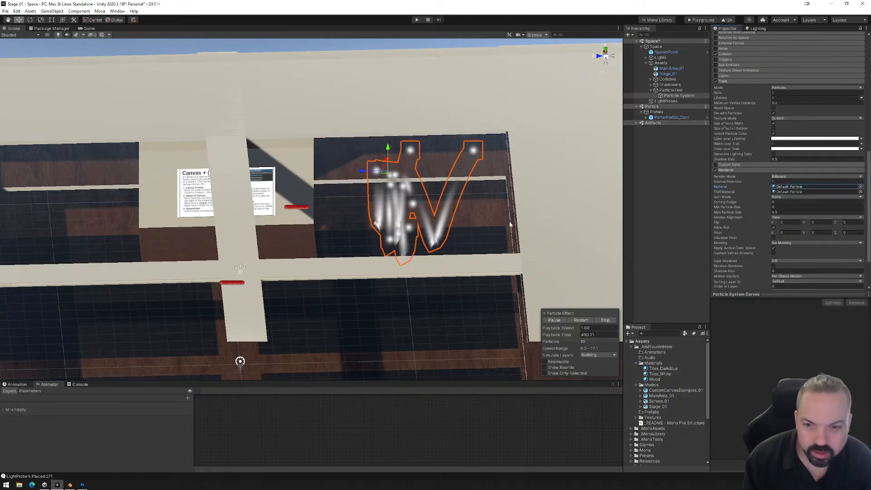
{"action": "left_click_drag", "start_coordinate": [509, 221], "coordinate": [400, 191], "text": "alt"}
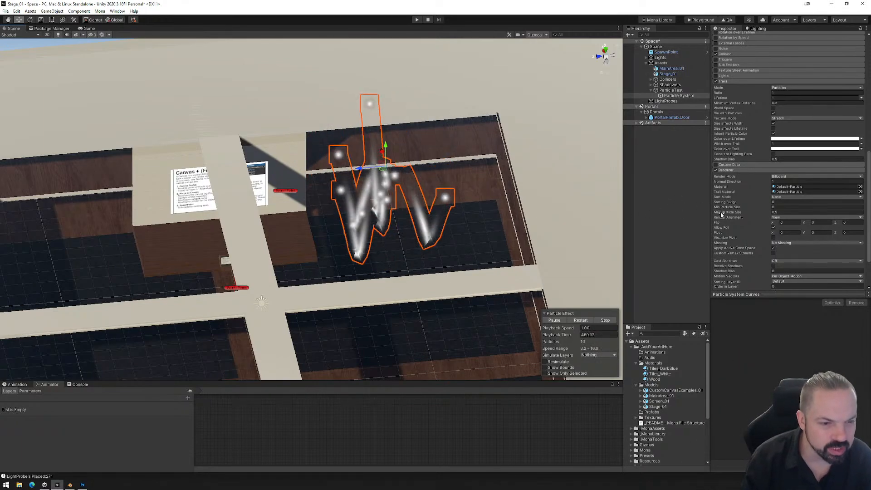
- Look through the Sort Mode options in the Renderer module without changing the selection
{"action": "left_click", "coordinate": [784, 196]}
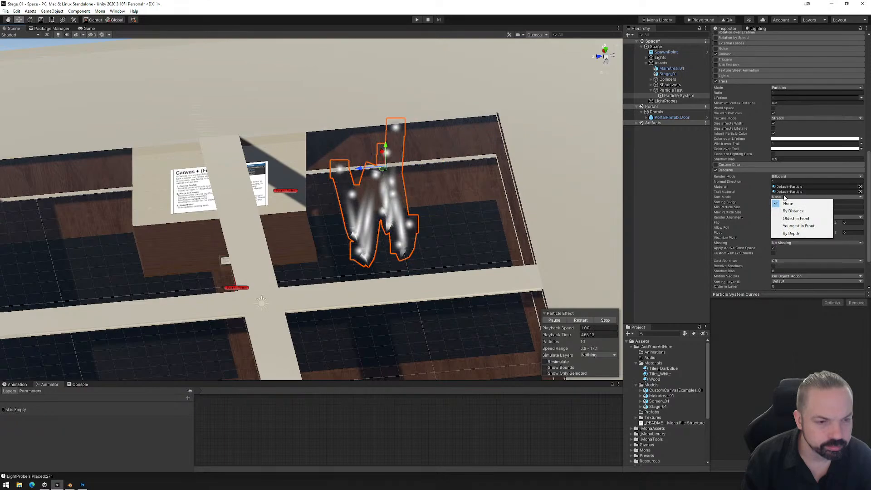
{"action": "left_click", "coordinate": [747, 195]}
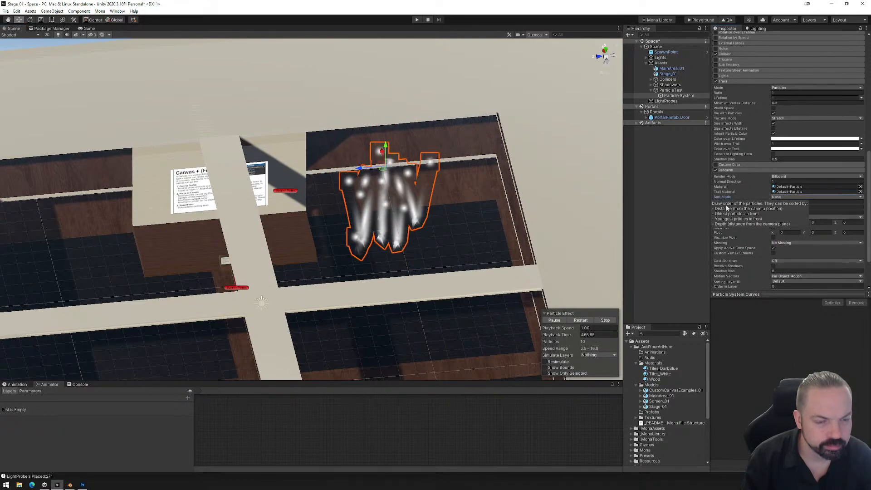
- Compare the Stretched, Horizontal and Vertical Billboard, Mesh and Billboard render modes in the Renderer module, and set Render Mode to Stretched Billboard
{"action": "scroll", "coordinate": [745, 252], "scroll_direction": "down", "scroll_amount": 3}
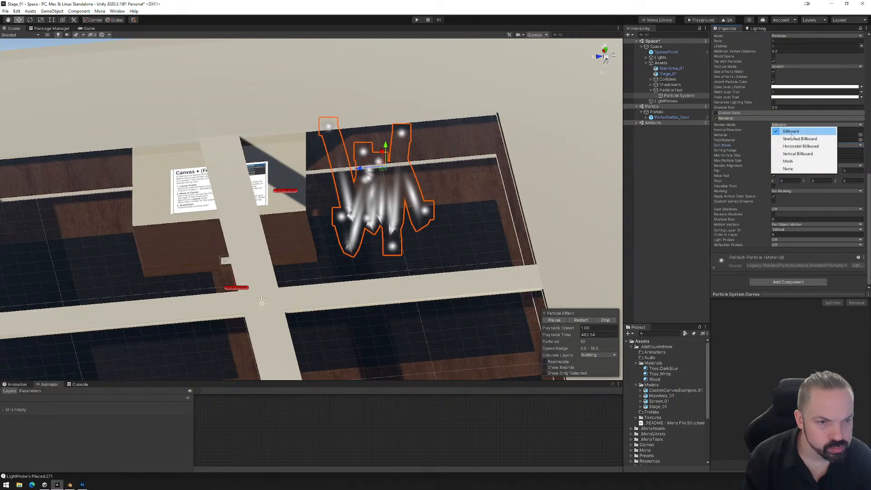
{"action": "left_click", "coordinate": [793, 138]}
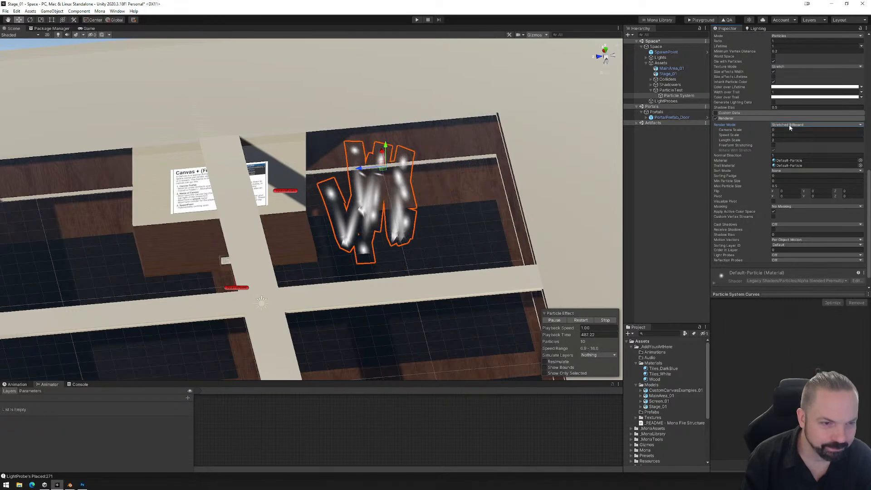
{"action": "left_click", "coordinate": [789, 124]}
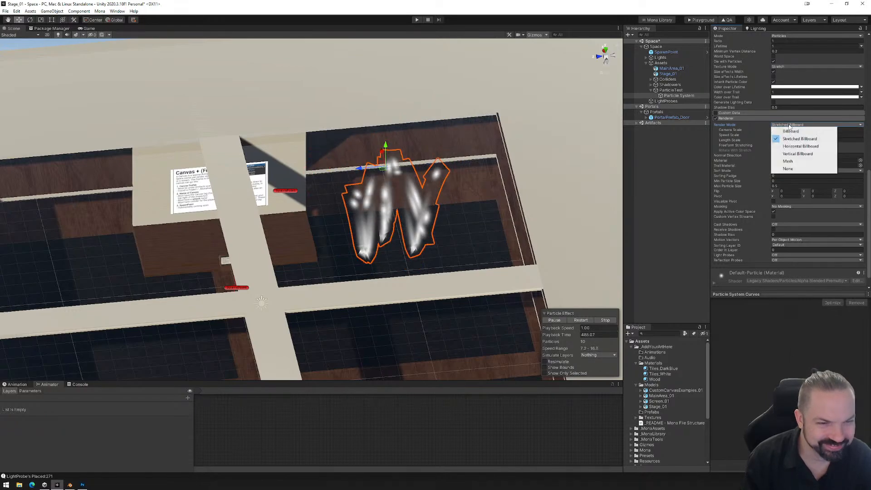
{"action": "left_click", "coordinate": [795, 147]}
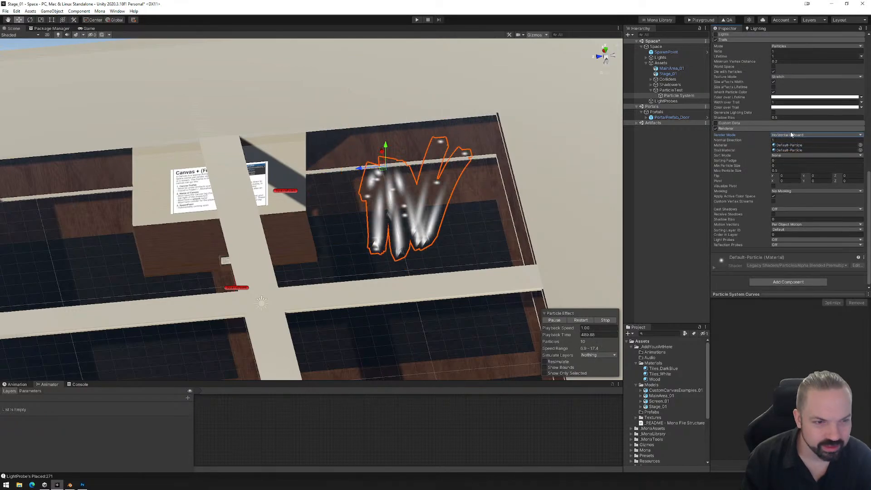
{"action": "left_click", "coordinate": [792, 135]}
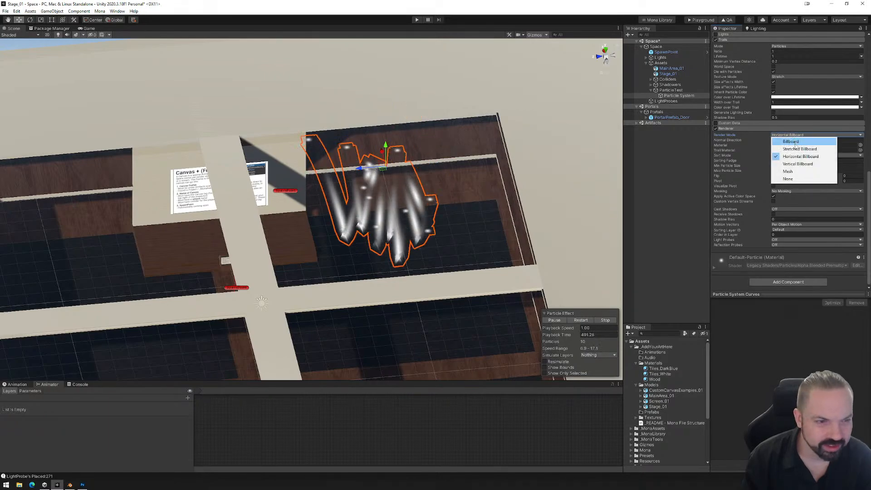
{"action": "left_click", "coordinate": [801, 164]}
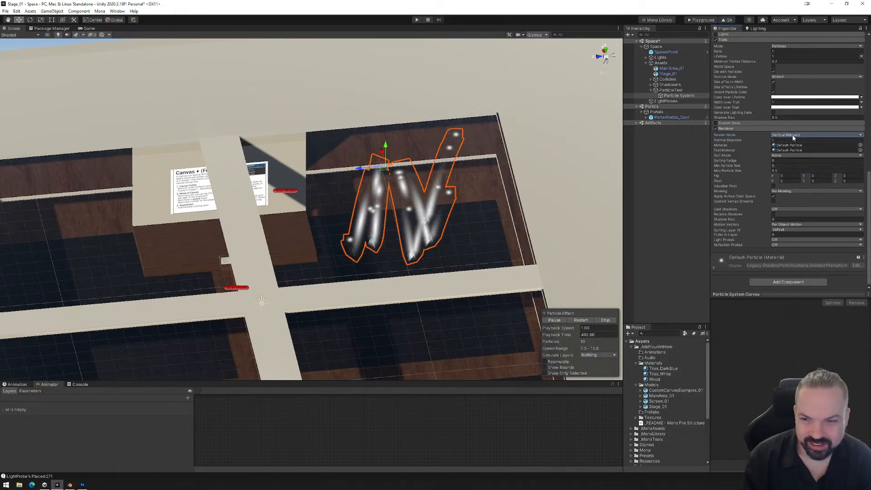
{"action": "left_click", "coordinate": [794, 136]}
{"action": "left_click", "coordinate": [800, 171]}
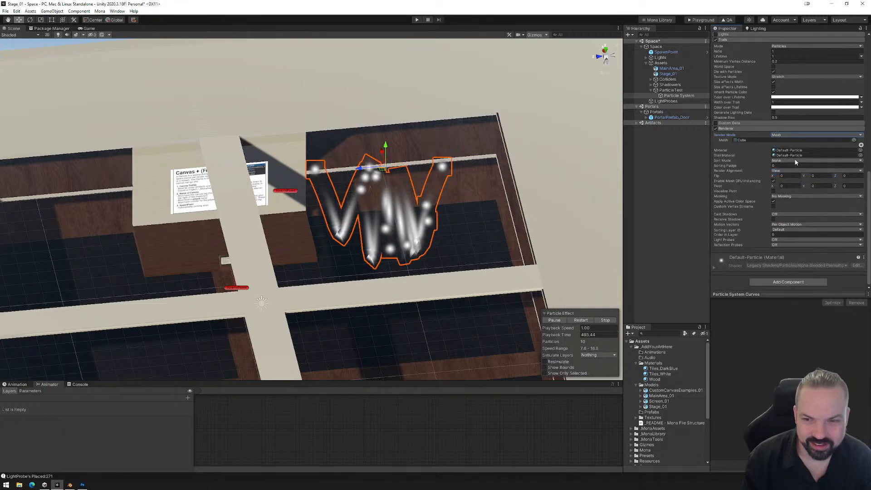
{"action": "left_click", "coordinate": [795, 135]}
{"action": "left_click", "coordinate": [797, 142]}
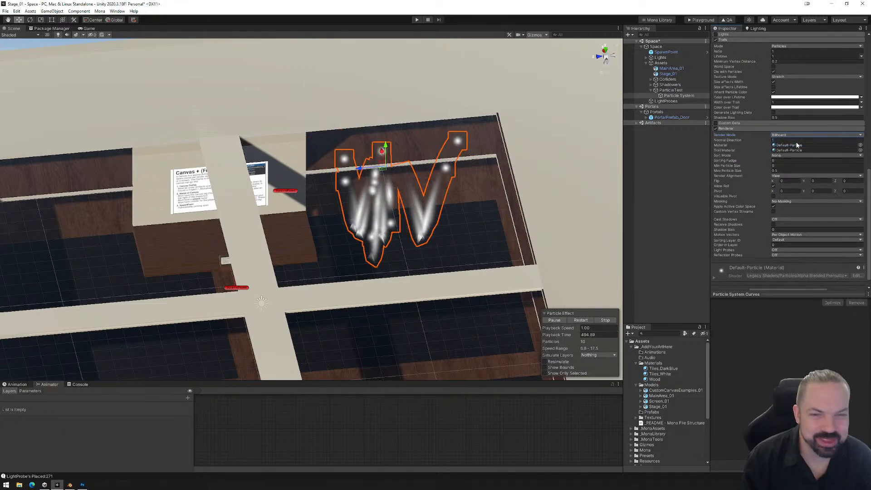
{"action": "left_click", "coordinate": [794, 135]}
{"action": "left_click", "coordinate": [800, 150]}
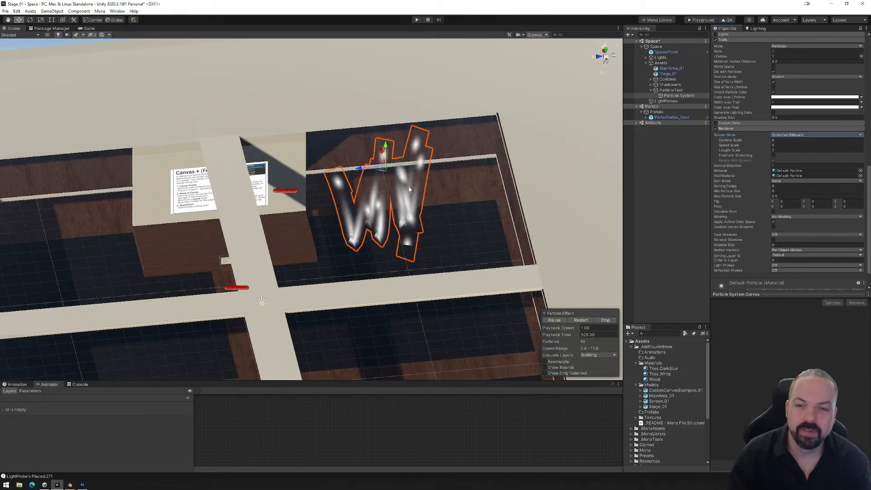
- Check the stretched particles in the scene from several angles and save the scene
{"action": "left_click_drag", "start_coordinate": [401, 227], "coordinate": [475, 261], "text": "alt"}
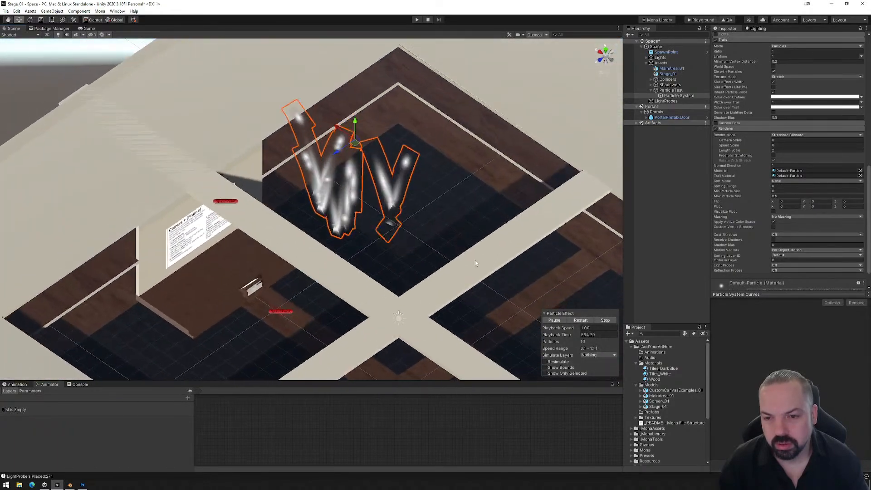
{"action": "left_click_drag", "start_coordinate": [374, 181], "coordinate": [410, 189], "text": "alt"}
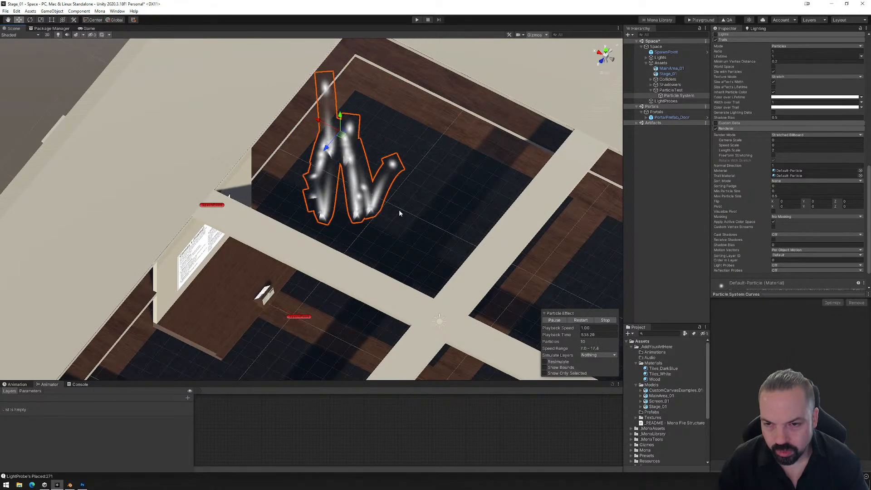
{"action": "left_click_drag", "start_coordinate": [399, 210], "coordinate": [391, 180], "text": "alt"}
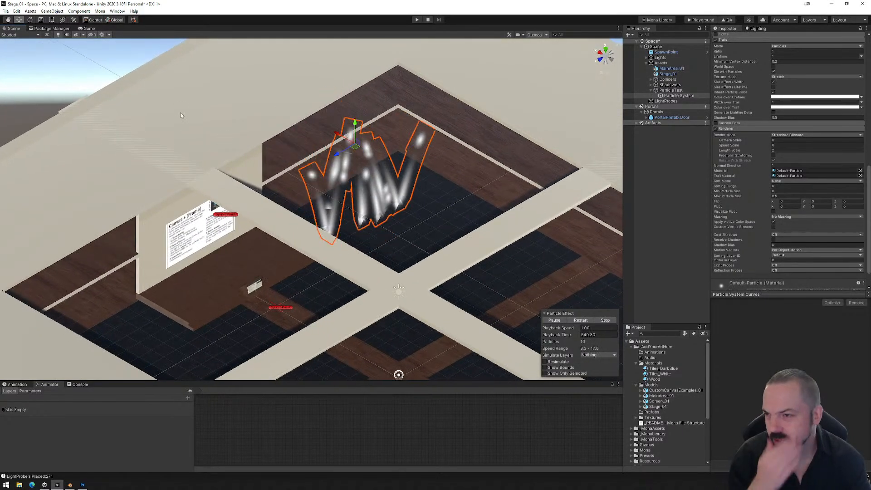
{"action": "left_click", "coordinate": [6, 12]}
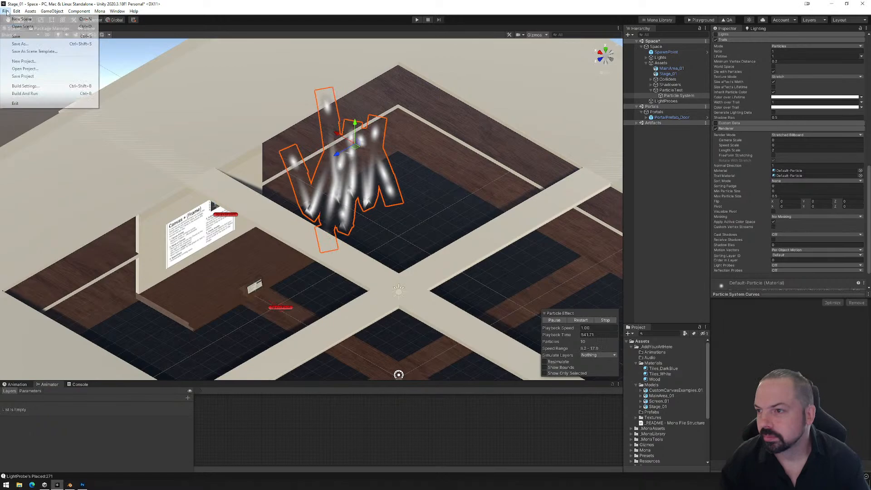
{"action": "left_click", "coordinate": [23, 37]}
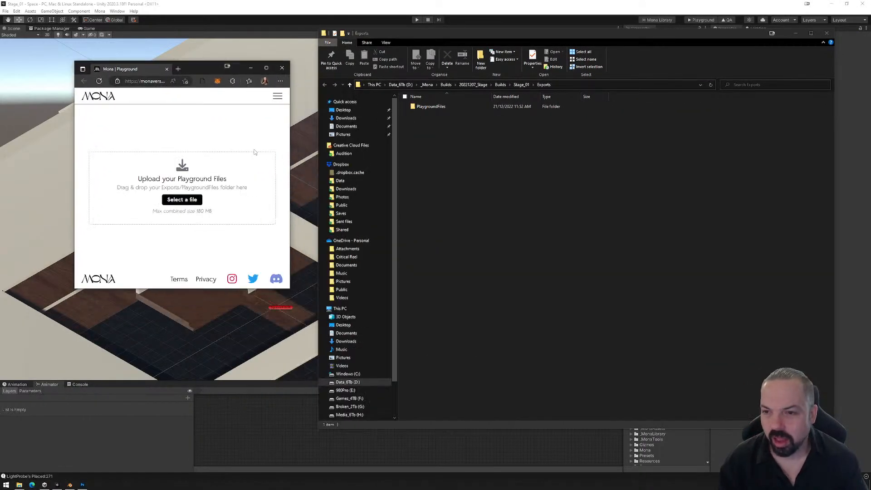
- Upload the exported PlaygroundFiles folder to the Mona Playground in the browser, maximize the window and enter the loaded space
{"action": "left_click_drag", "start_coordinate": [429, 106], "coordinate": [121, 171]}
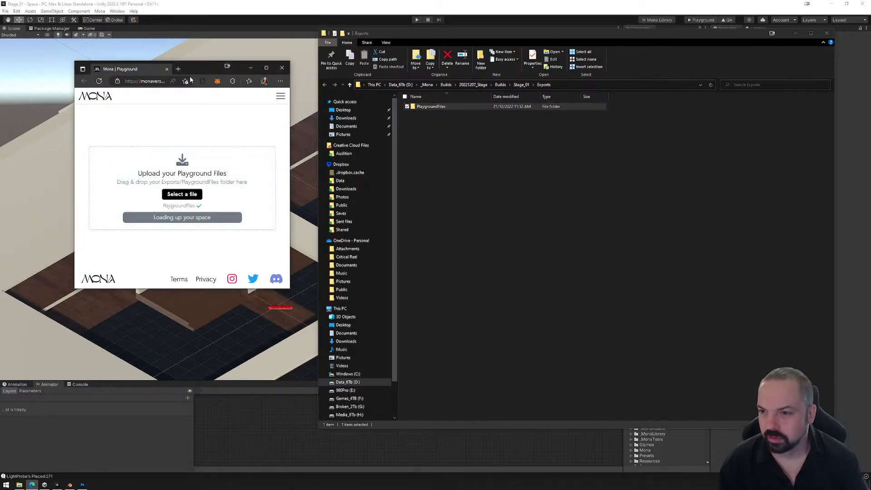
{"action": "double_click", "coordinate": [192, 69]}
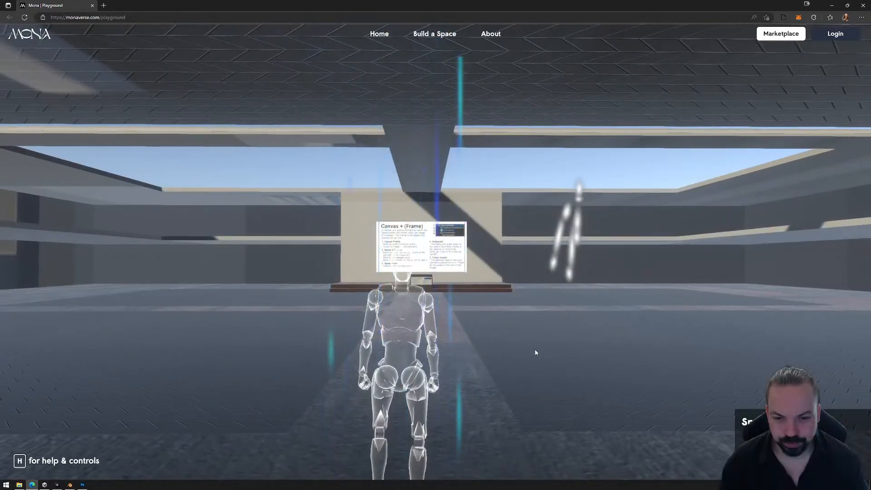
{"action": "left_click", "coordinate": [520, 342]}
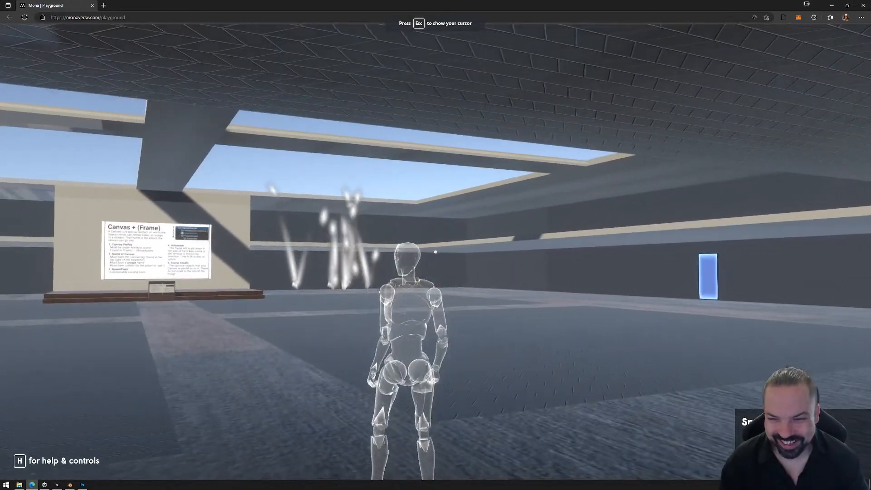
- Walk the avatar up to and around the particle effect to examine its look and trails, and release the cursor
{"action": "key", "text": "w"}
{"action": "key", "text": "w"}
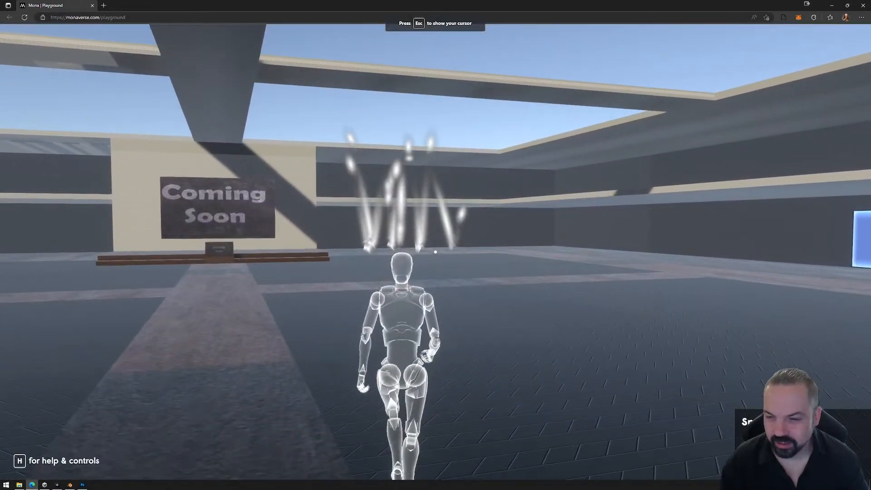
{"action": "key", "text": "w"}
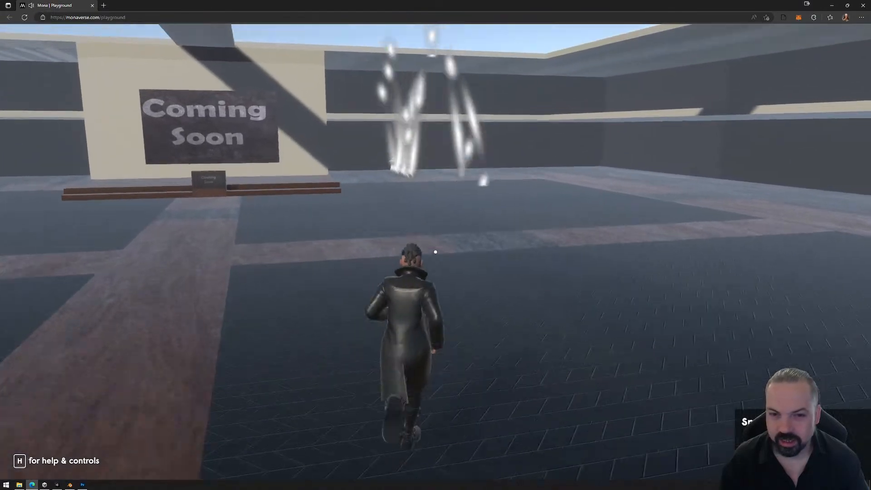
{"action": "key", "text": "s"}
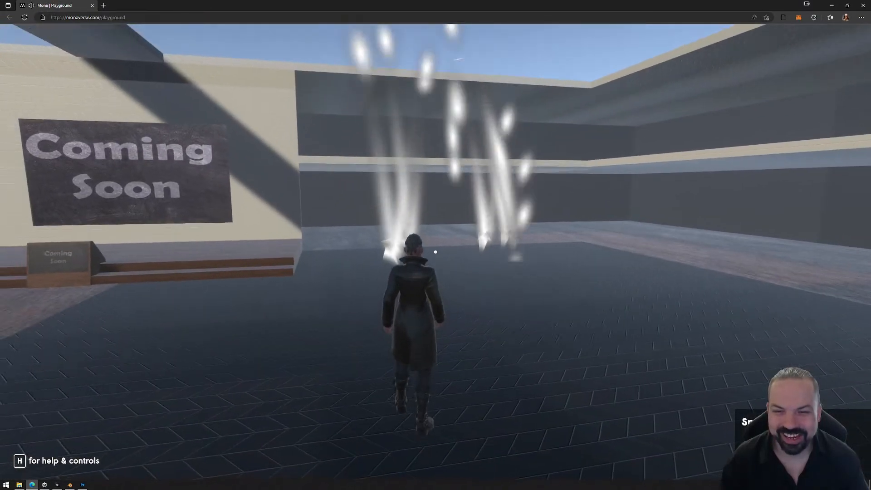
{"action": "key", "text": "d"}
{"action": "key", "text": "w"}
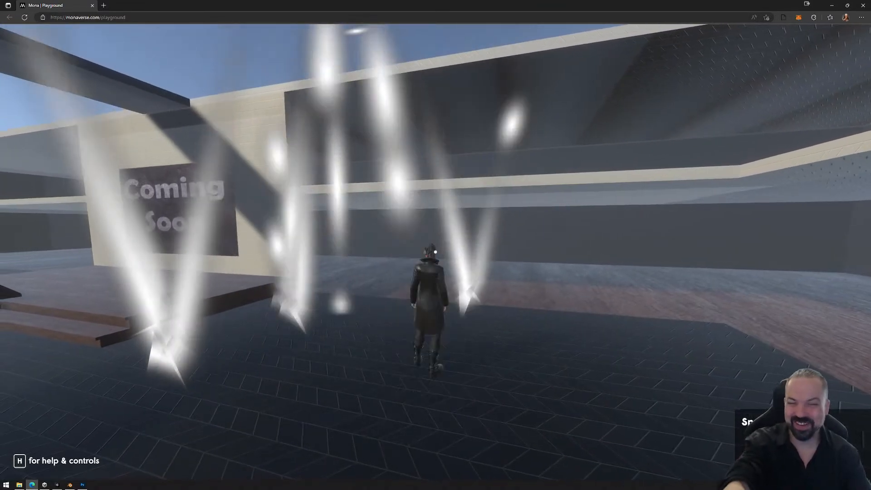
{"action": "key", "text": "d"}
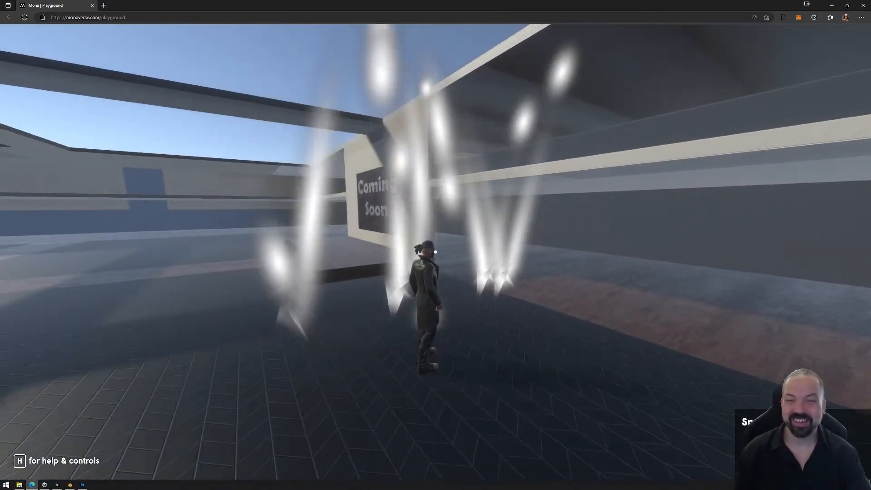
{"action": "key", "text": "a"}
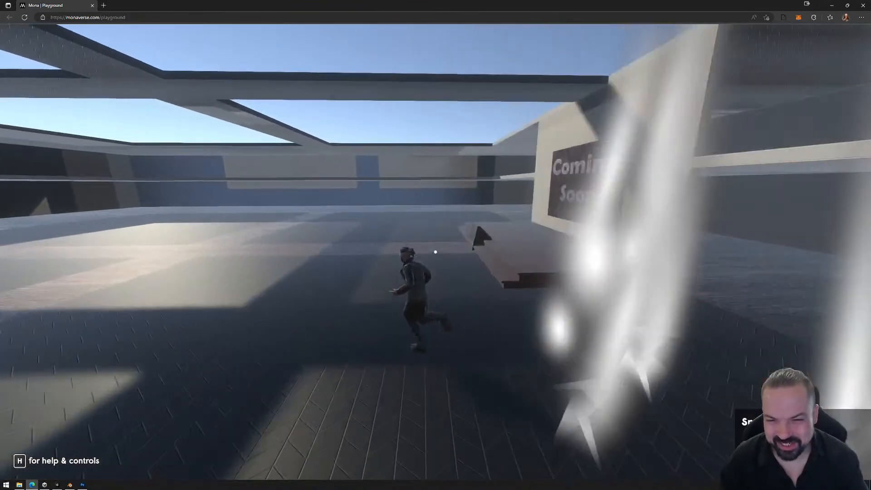
{"action": "key", "text": "w"}
{"action": "key", "text": "d"}
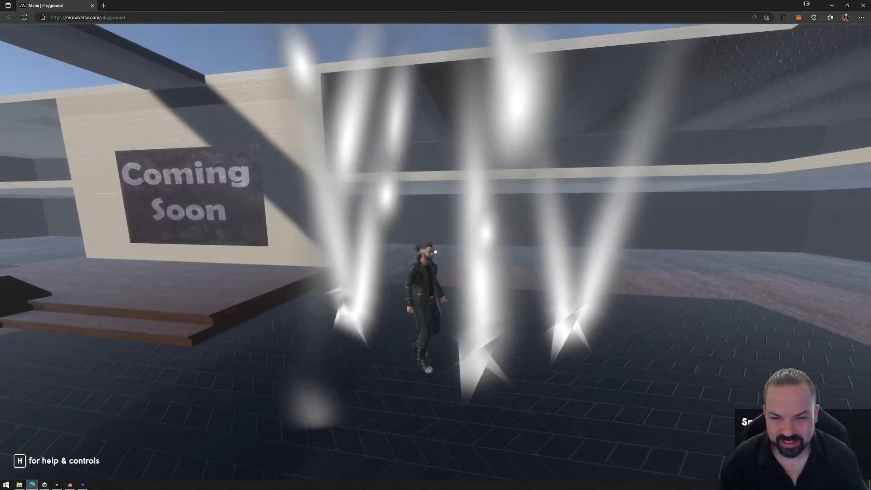
{"action": "key", "text": "s"}
{"action": "key", "text": "a"}
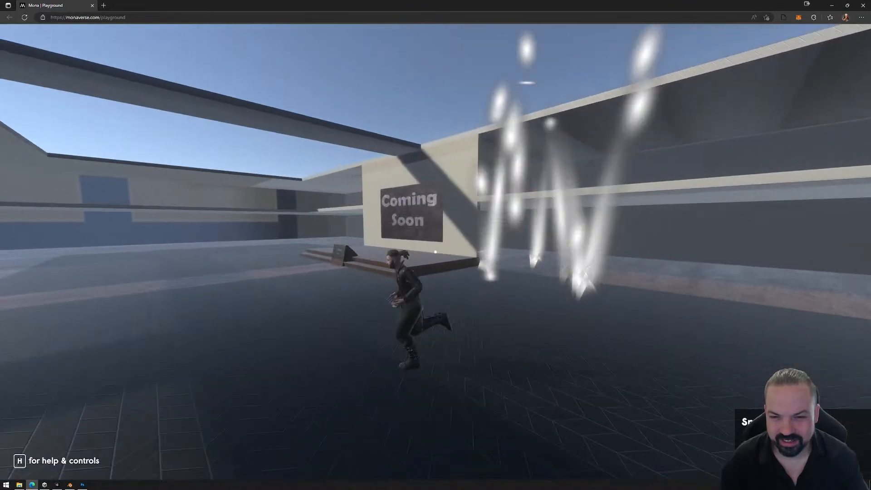
{"action": "key", "text": "w"}
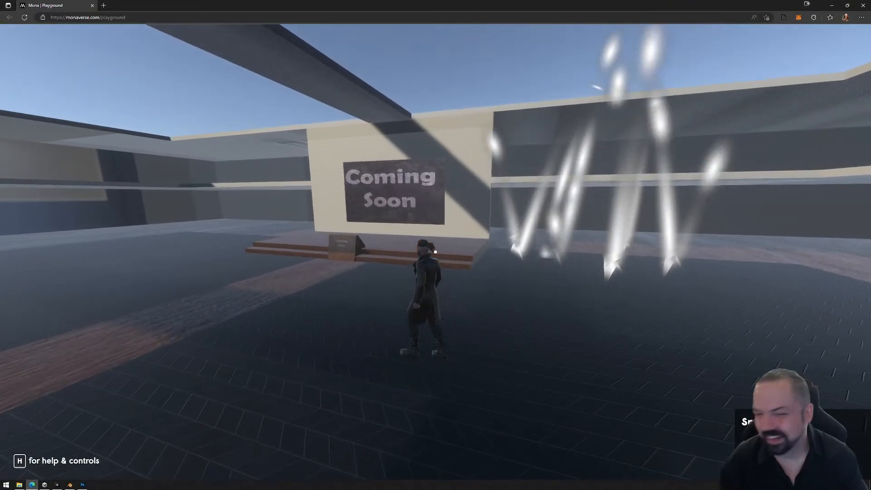
{"action": "key", "text": "Escape"}
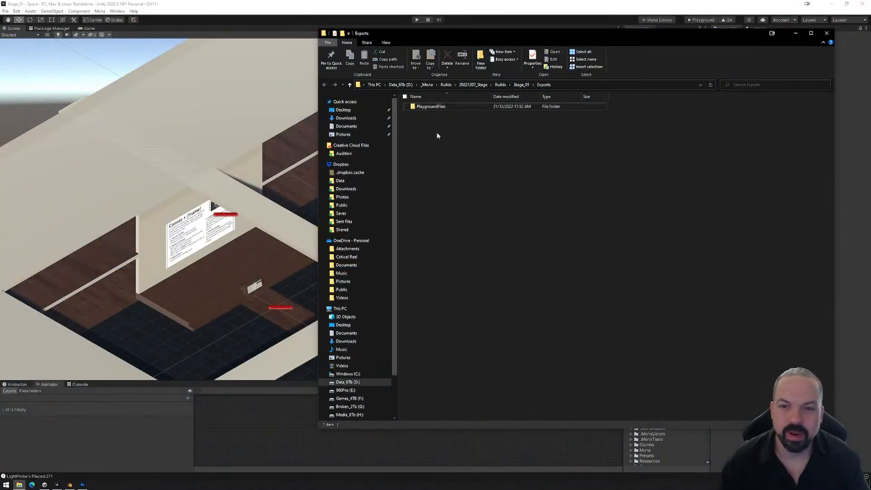
- Delete the PlaygroundFiles folder from the Exports folder and close the file window
{"action": "left_click", "coordinate": [428, 108]}
{"action": "key", "text": "Delete"}
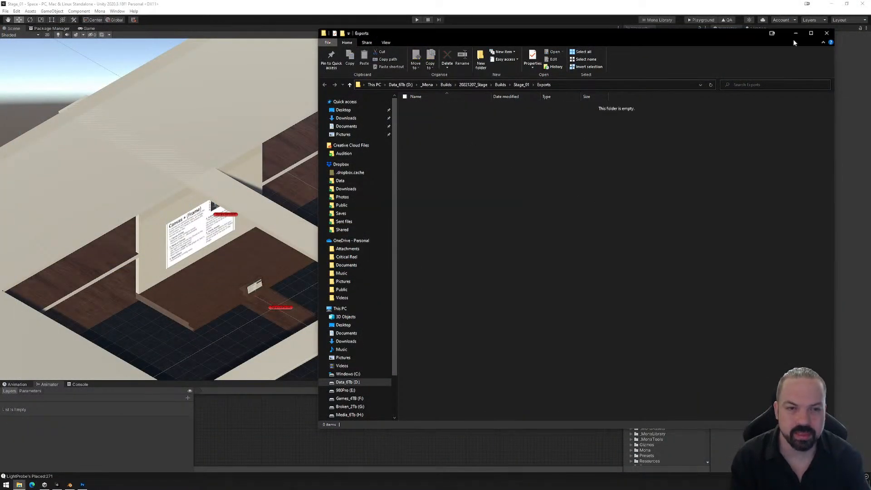
{"action": "left_click", "coordinate": [826, 34]}
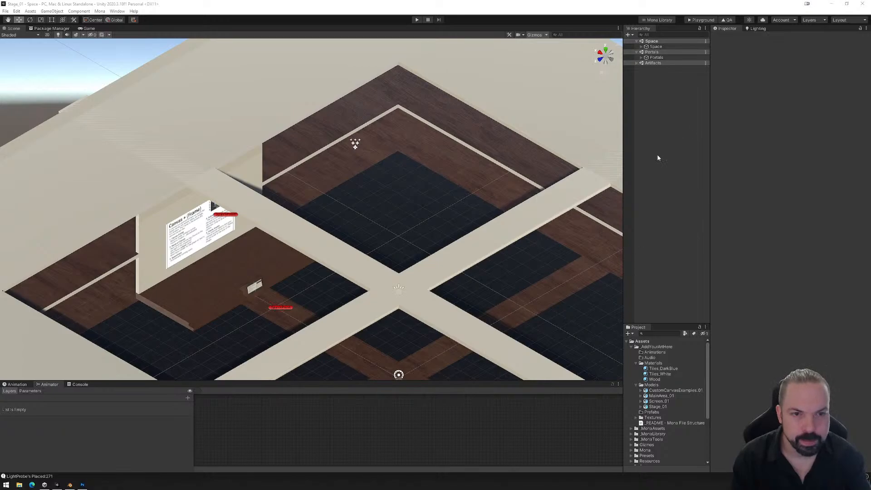
- Select the Particle System under ParticleTest in the Space scene's Assets and show its list of modules
{"action": "left_click", "coordinate": [642, 47]}
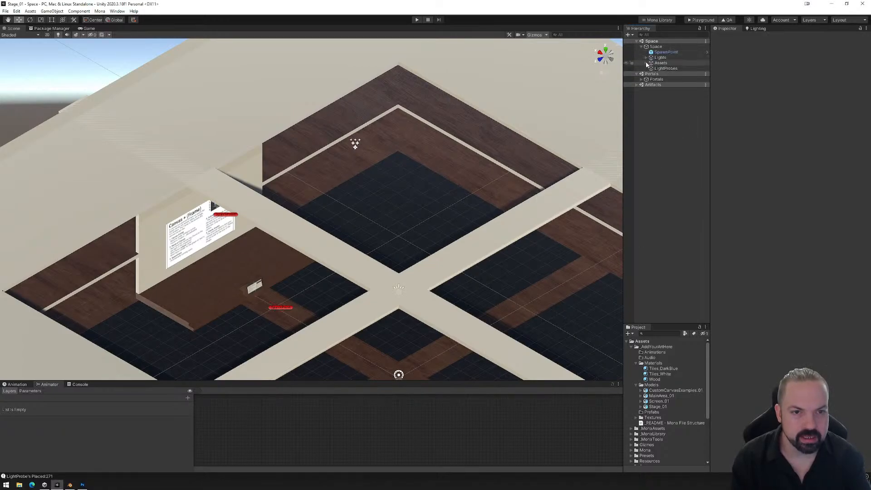
{"action": "left_click", "coordinate": [647, 64]}
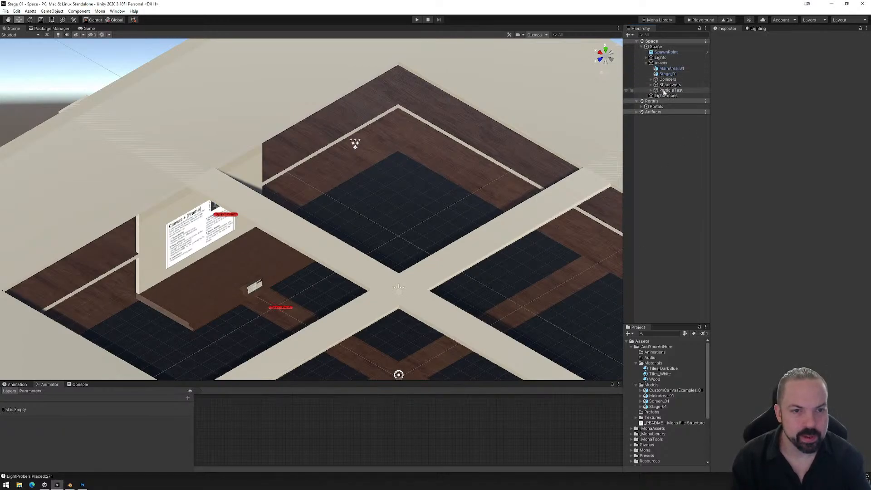
{"action": "left_click", "coordinate": [665, 92]}
{"action": "left_click", "coordinate": [651, 90]}
{"action": "left_click", "coordinate": [679, 96]}
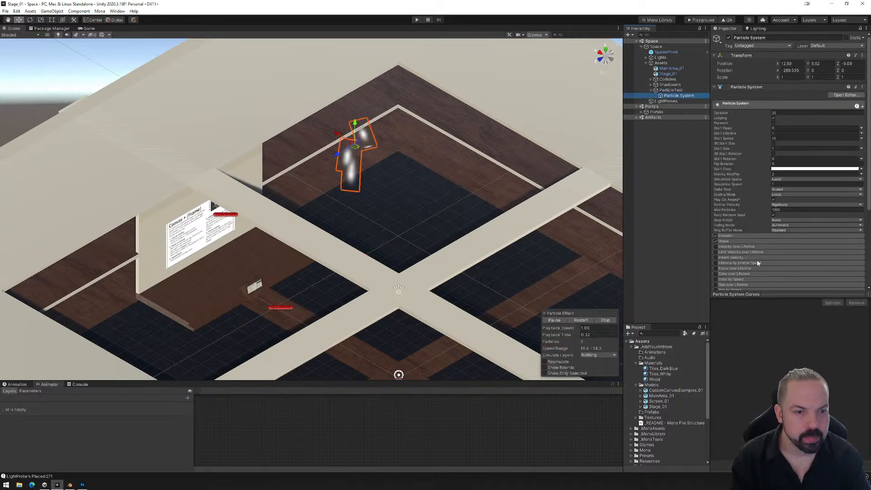
{"action": "scroll", "coordinate": [753, 254], "scroll_direction": "down", "scroll_amount": 5}
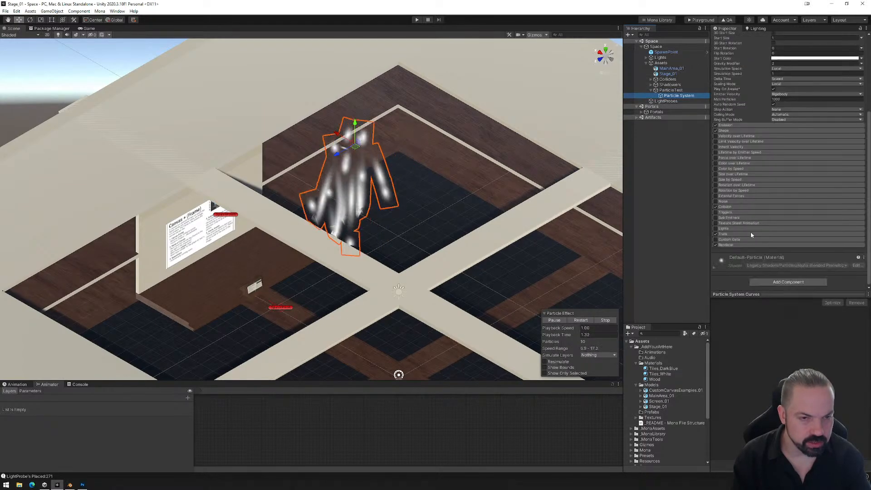
- Examine the Particle System's Collision module settings, including the choices for Type, Mode and Collision Quality
{"action": "left_click", "coordinate": [738, 208]}
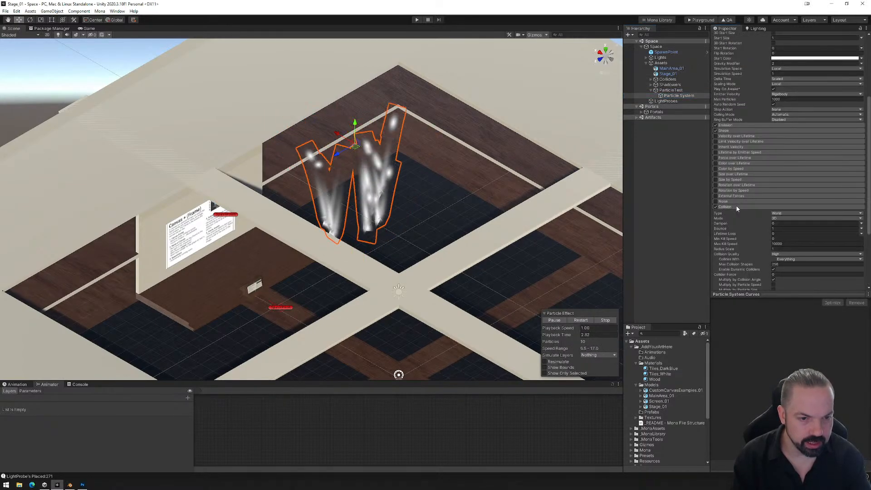
{"action": "left_click", "coordinate": [783, 213]}
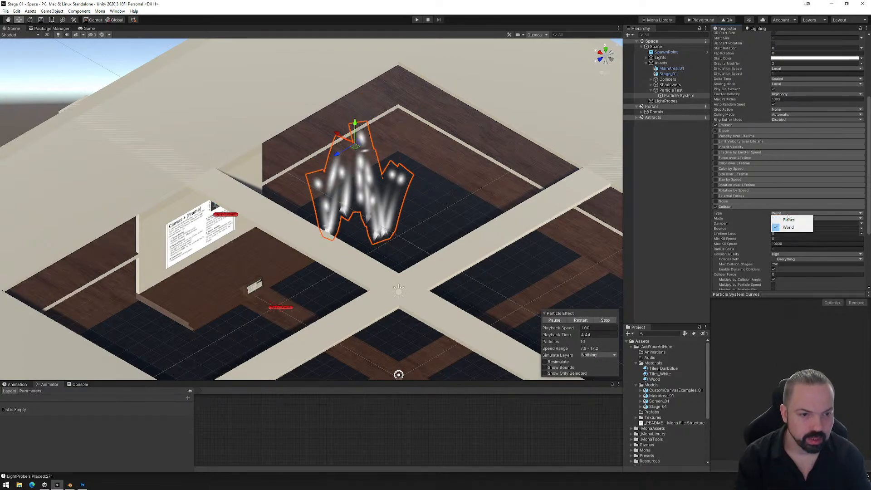
{"action": "left_click", "coordinate": [741, 212]}
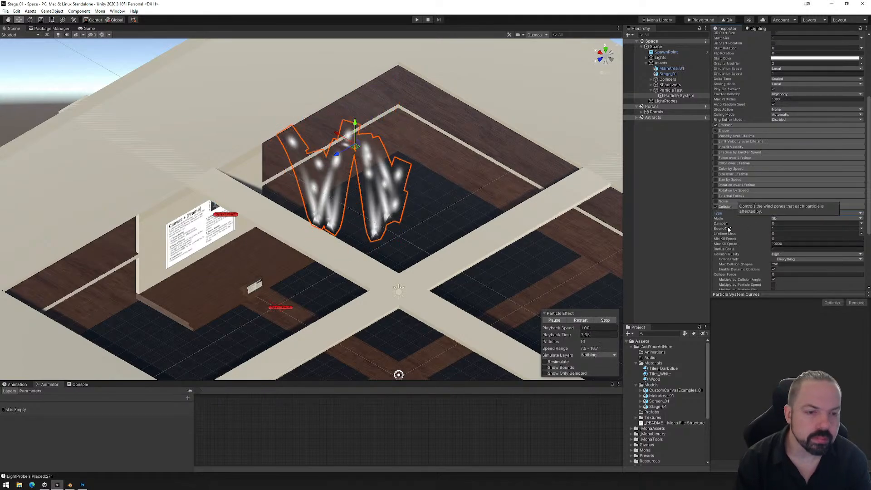
{"action": "scroll", "coordinate": [751, 226], "scroll_direction": "down", "scroll_amount": 3}
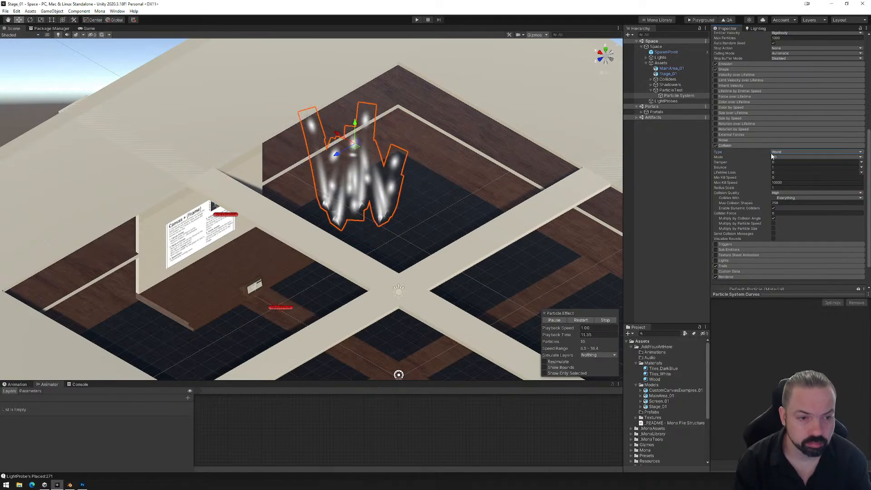
{"action": "left_click", "coordinate": [732, 158]}
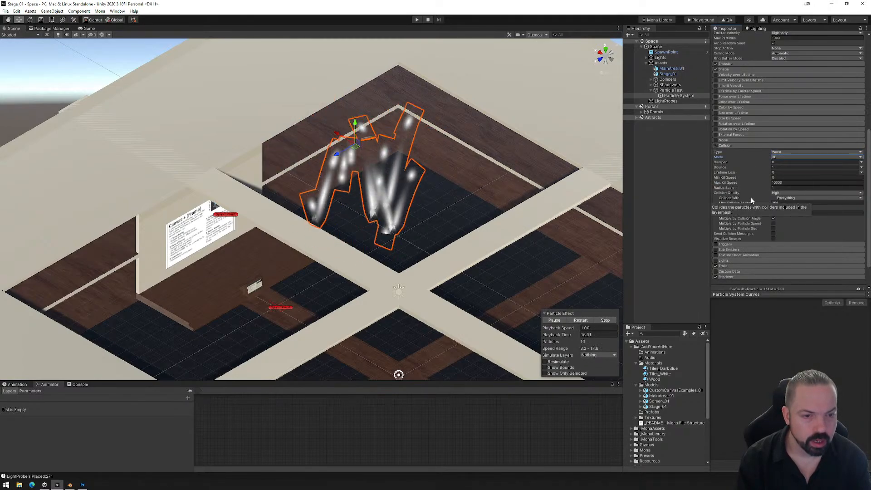
{"action": "left_click", "coordinate": [779, 194]}
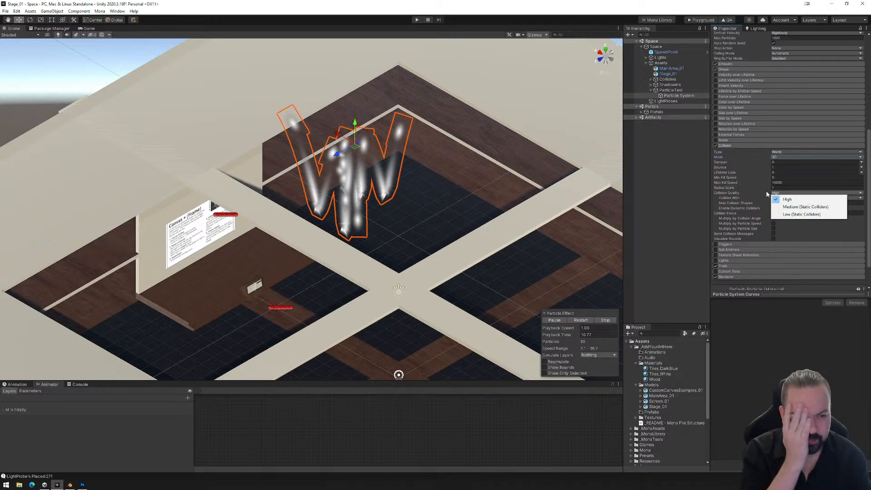
{"action": "left_click", "coordinate": [768, 194]}
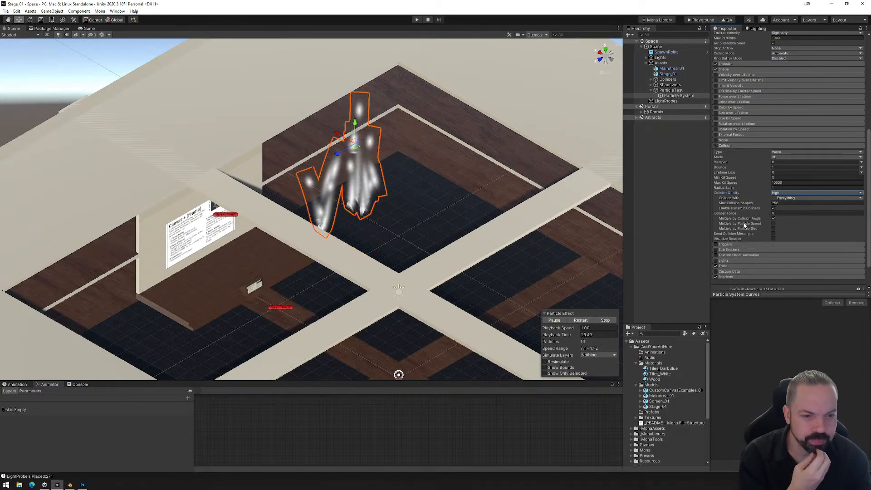
{"action": "scroll", "coordinate": [740, 218], "scroll_direction": "down", "scroll_amount": 2}
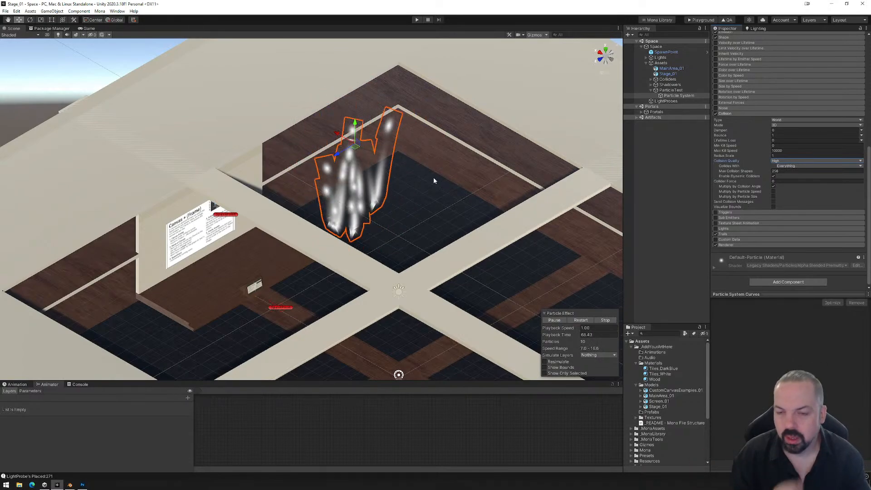
- Rename the Particle System under ParticleTest as Bouncer
{"action": "left_click_drag", "start_coordinate": [437, 234], "coordinate": [379, 237], "text": "alt"}
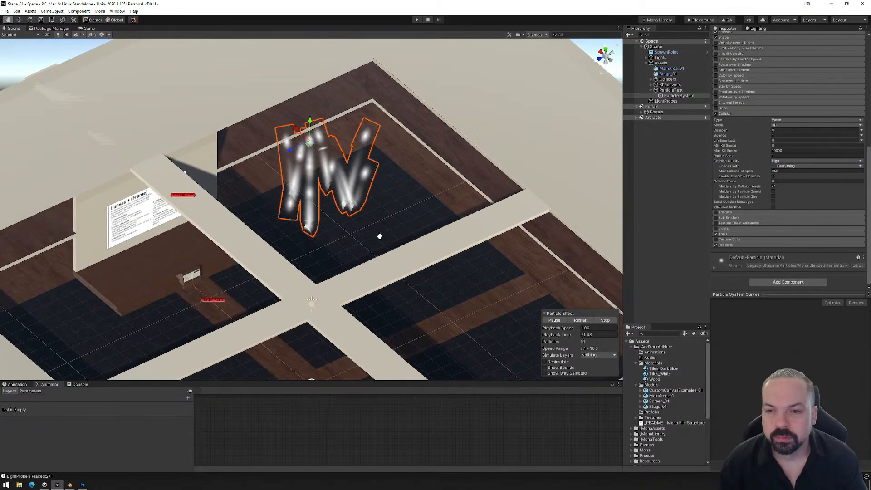
{"action": "double_click", "coordinate": [679, 96]}
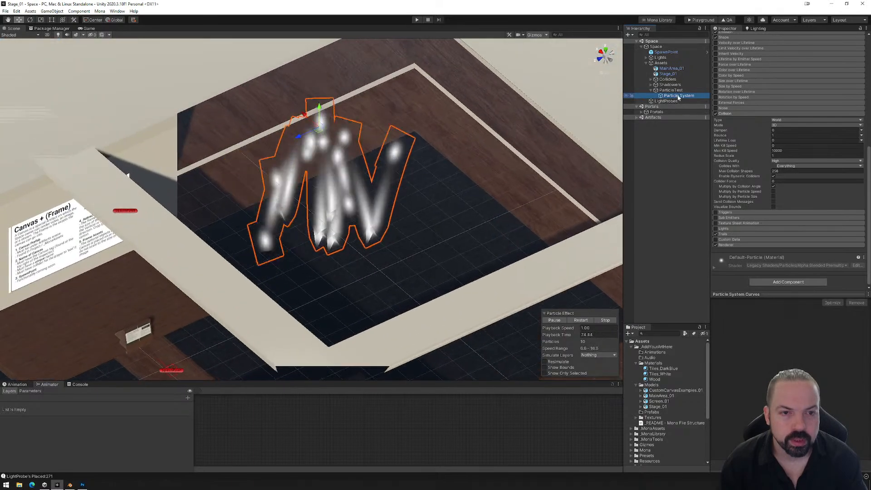
{"action": "left_click", "coordinate": [679, 97]}
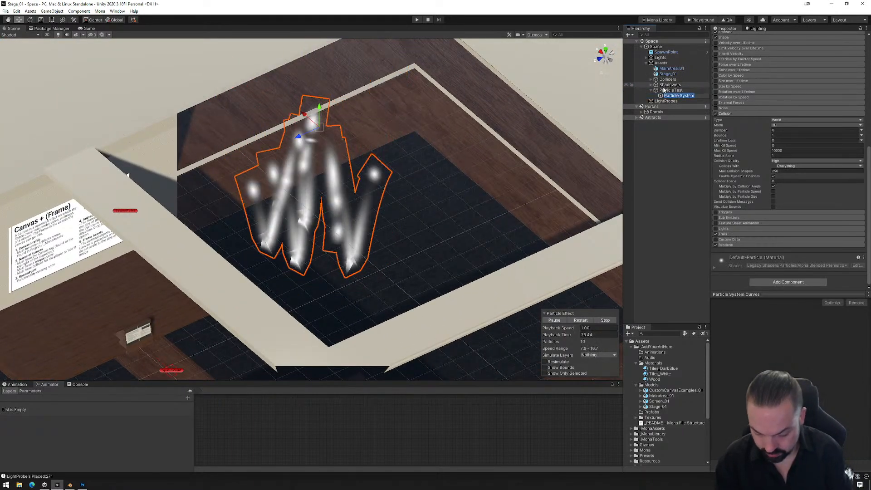
{"action": "type", "text": "Bouncer"}
{"action": "key", "text": "Return"}
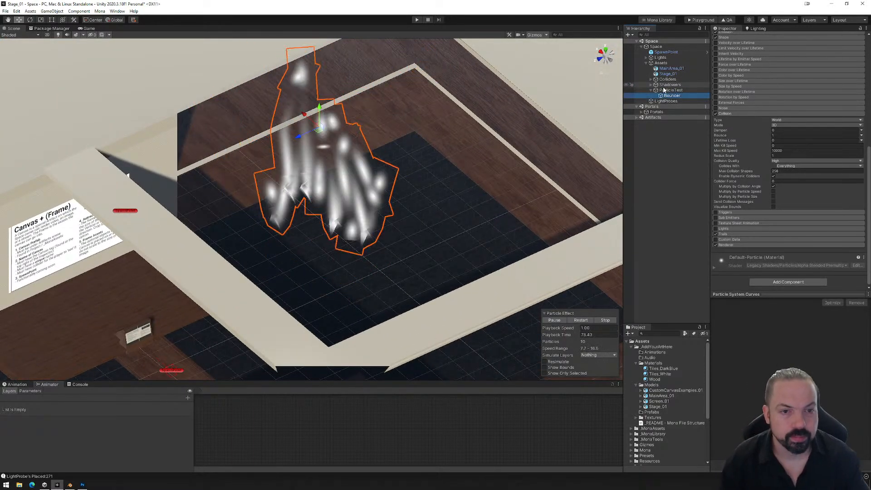
- Duplicate the Bouncer particle system under ParticleTest and name the copy Spinner
{"action": "left_click", "coordinate": [665, 90]}
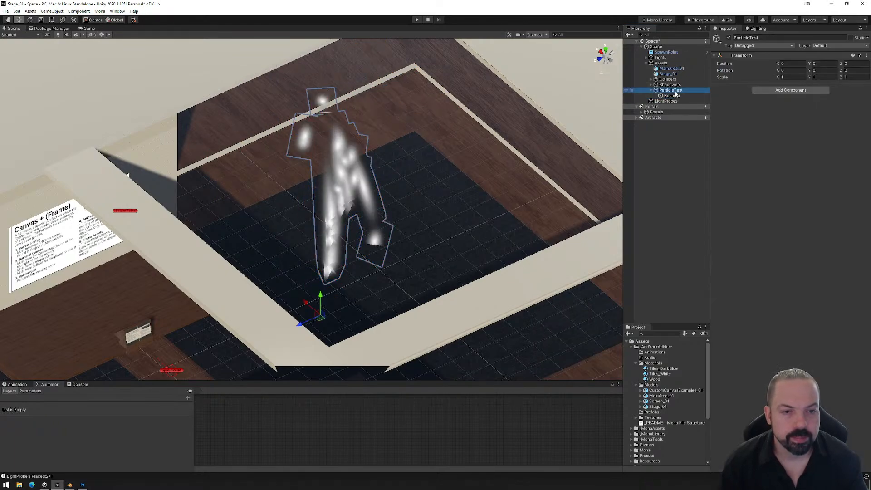
{"action": "left_click", "coordinate": [674, 96]}
{"action": "key", "text": "ctrl+d"}
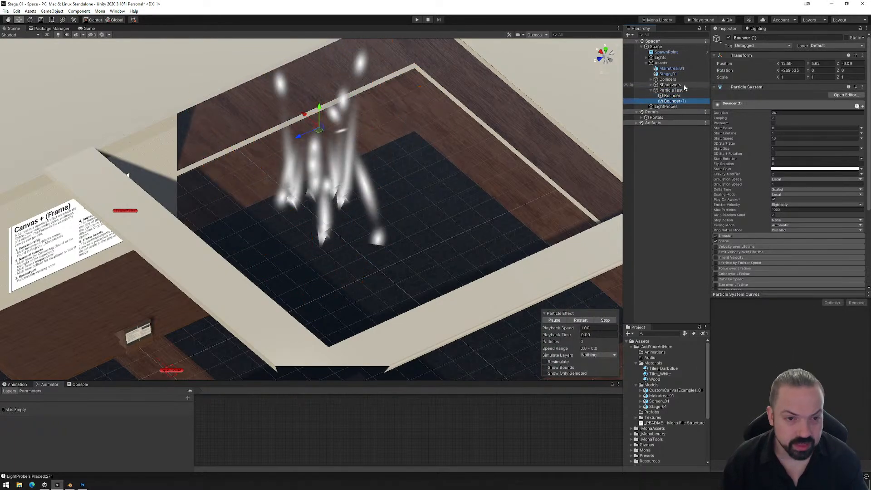
{"action": "key", "text": "F2"}
{"action": "type", "text": "Spi"}
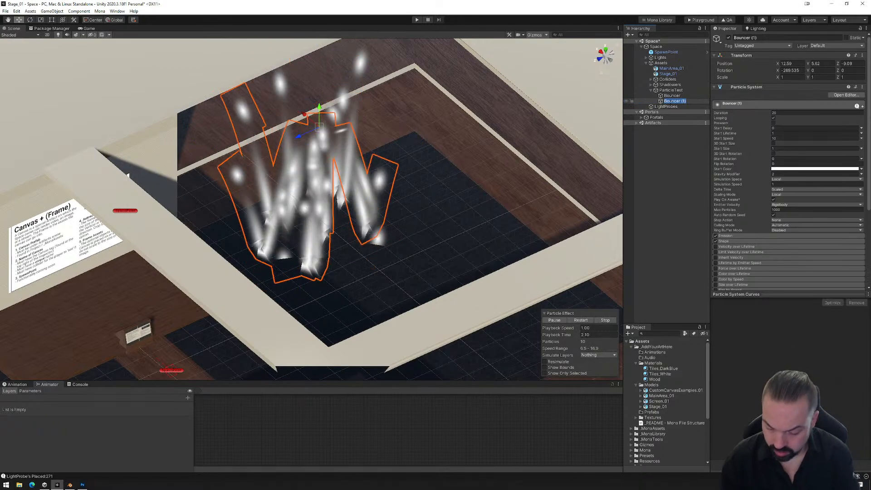
{"action": "type", "text": "nner"}
{"action": "key", "text": "Return"}
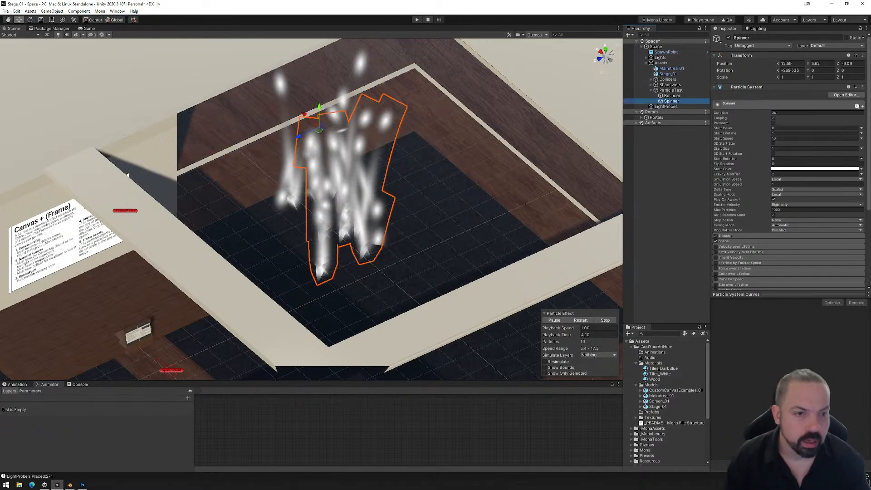
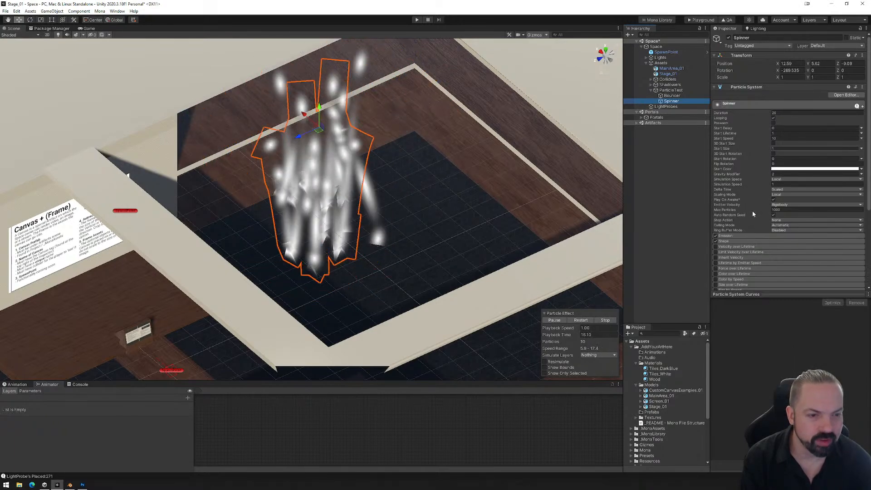
- Look through the Spinner's particle modules, its Emission settings and the Emitter Velocity options
{"action": "scroll", "coordinate": [750, 181], "scroll_direction": "down", "scroll_amount": 3}
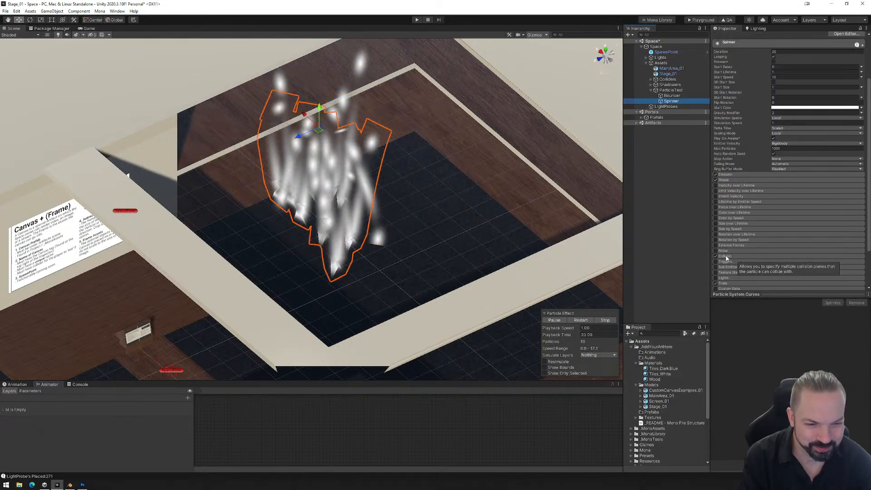
{"action": "scroll", "coordinate": [729, 272], "scroll_direction": "down", "scroll_amount": 3}
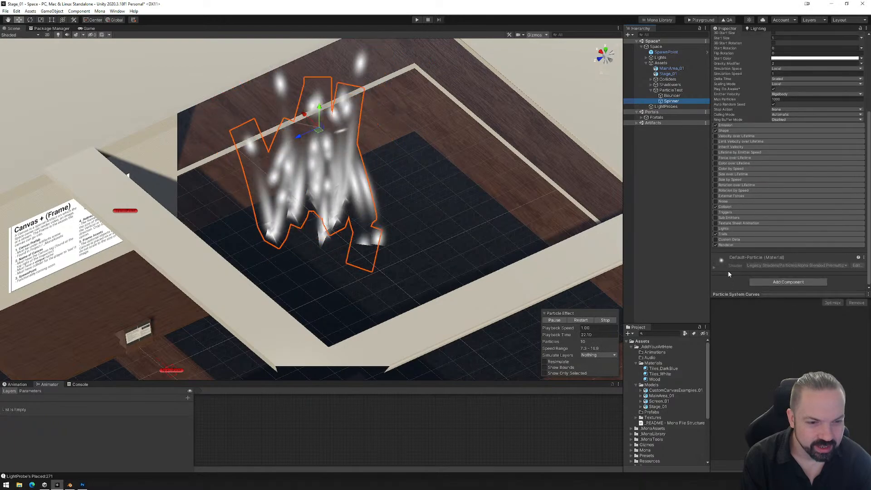
{"action": "scroll", "coordinate": [761, 218], "scroll_direction": "up", "scroll_amount": 5}
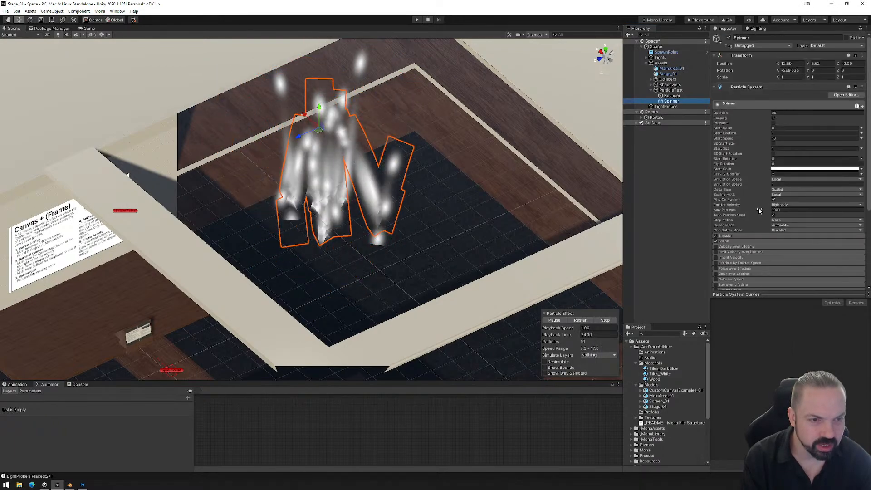
{"action": "left_click", "coordinate": [728, 236]}
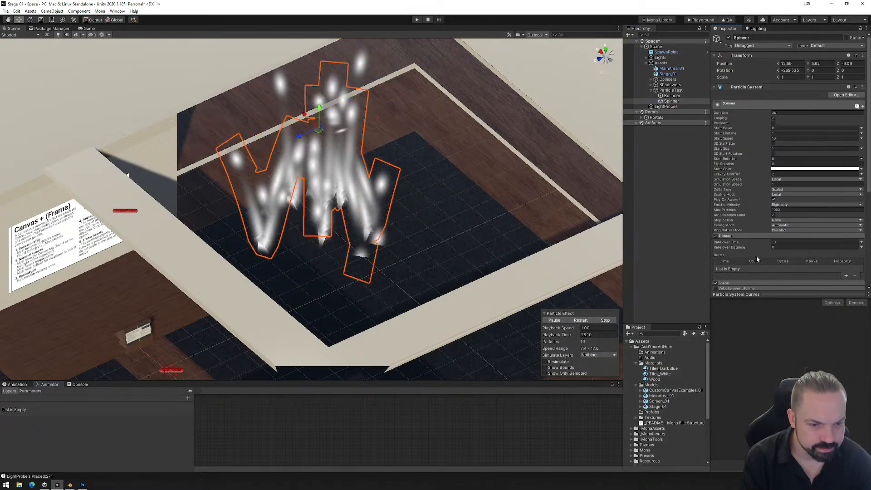
{"action": "scroll", "coordinate": [755, 252], "scroll_direction": "down", "scroll_amount": 3}
{"action": "left_click", "coordinate": [742, 174]}
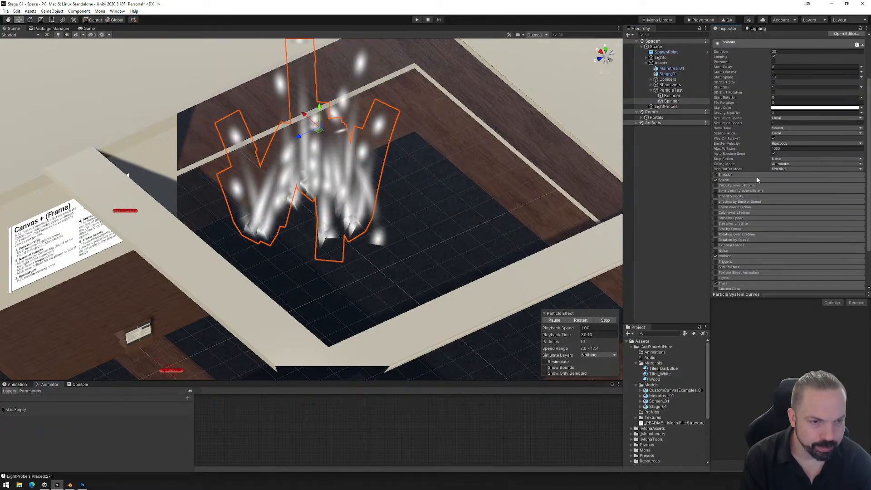
{"action": "scroll", "coordinate": [757, 181], "scroll_direction": "up", "scroll_amount": 3}
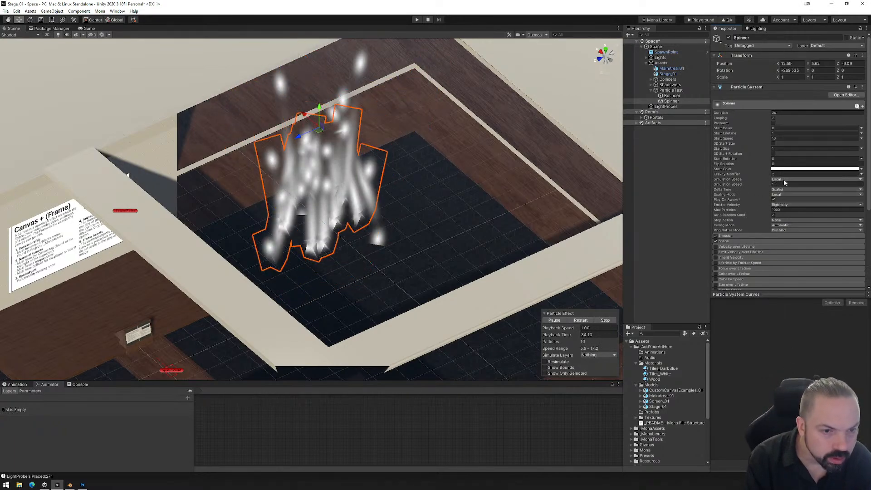
{"action": "left_click", "coordinate": [784, 205]}
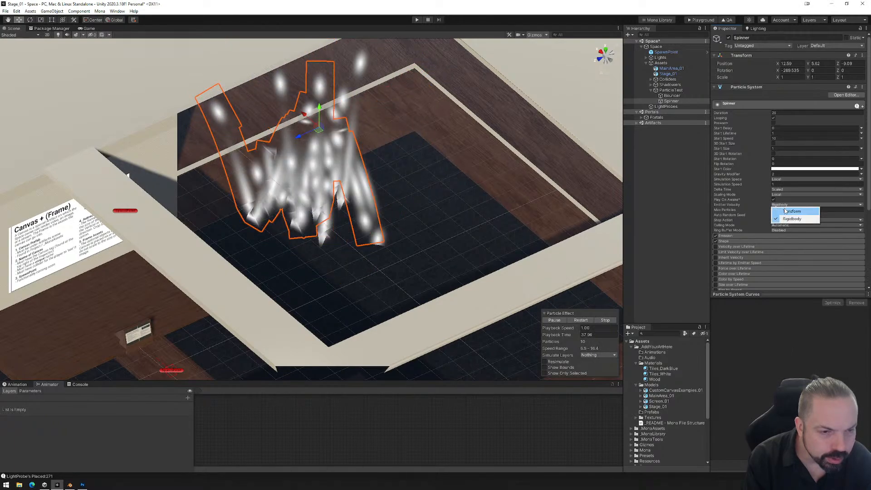
{"action": "left_click", "coordinate": [727, 209]}
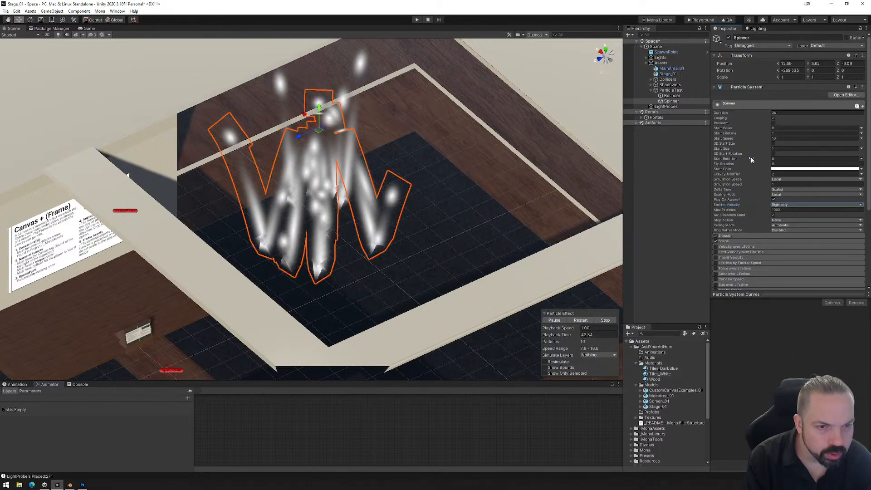
- Set the Spinner's Gravity Modifier to 0 and deactivate the Bouncer object
{"action": "left_click", "coordinate": [783, 174]}
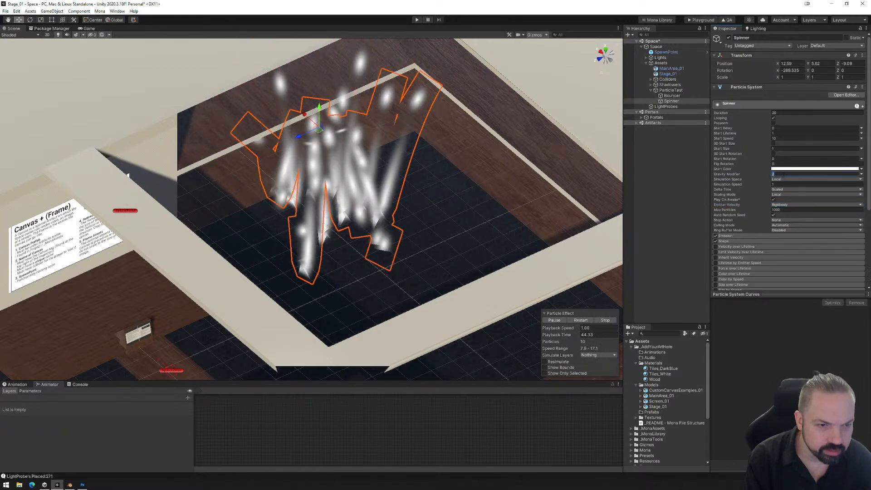
{"action": "type", "text": "0"}
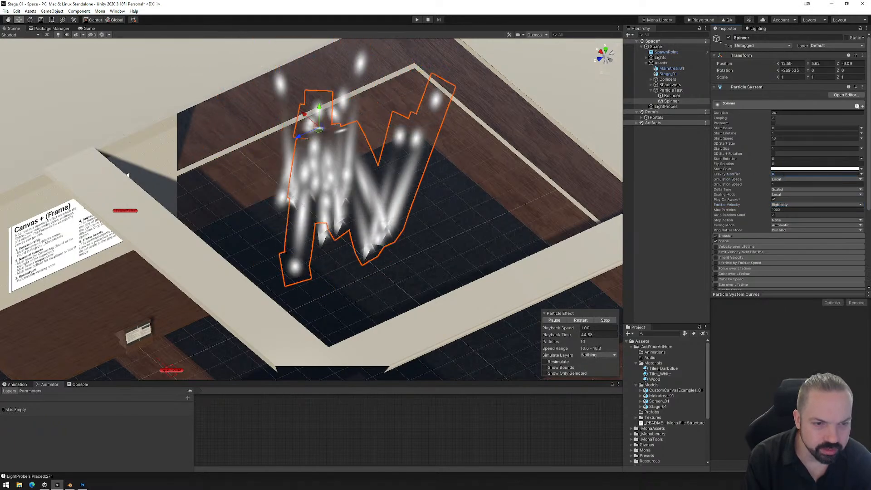
{"action": "left_click", "coordinate": [672, 95]}
{"action": "left_click", "coordinate": [729, 38]}
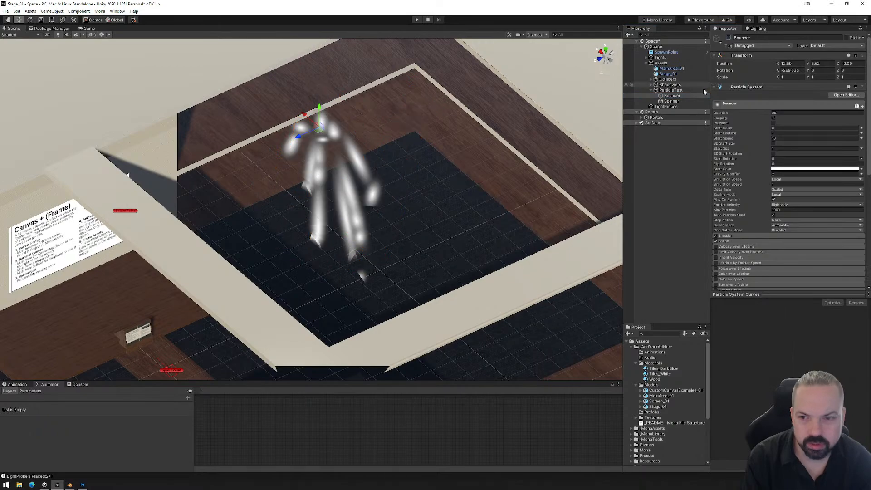
{"action": "right_click_drag", "start_coordinate": [484, 224], "coordinate": [334, 208]}
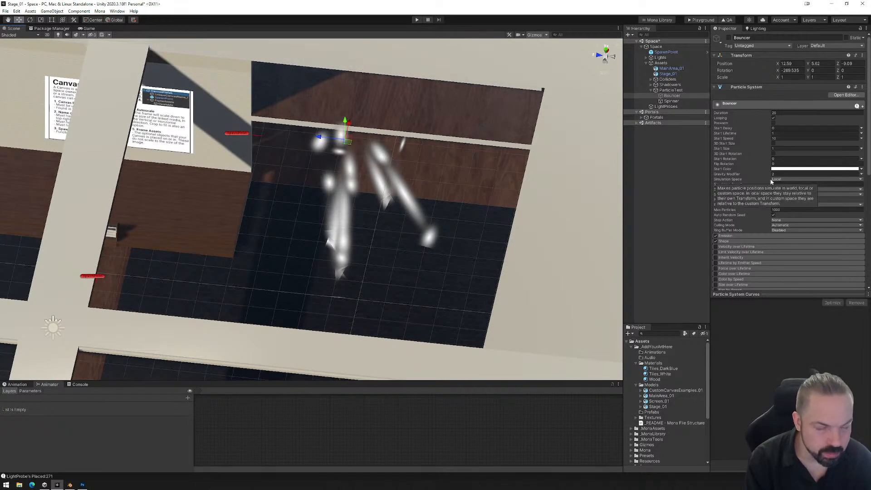
- Set the Spinner's Gravity Modifier to 0.1 and its Start Speed to 1
{"action": "left_click", "coordinate": [672, 102]}
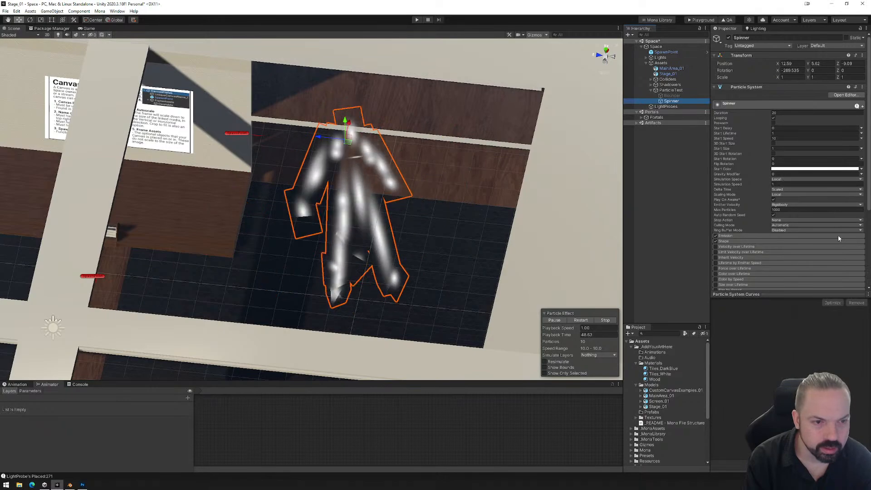
{"action": "type", "text": ".1"}
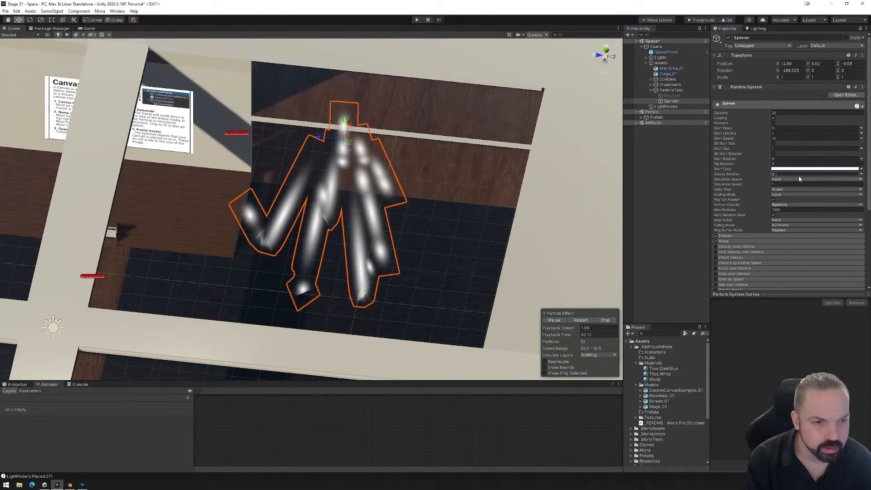
{"action": "left_click", "coordinate": [777, 138]}
{"action": "type", "text": "1"}
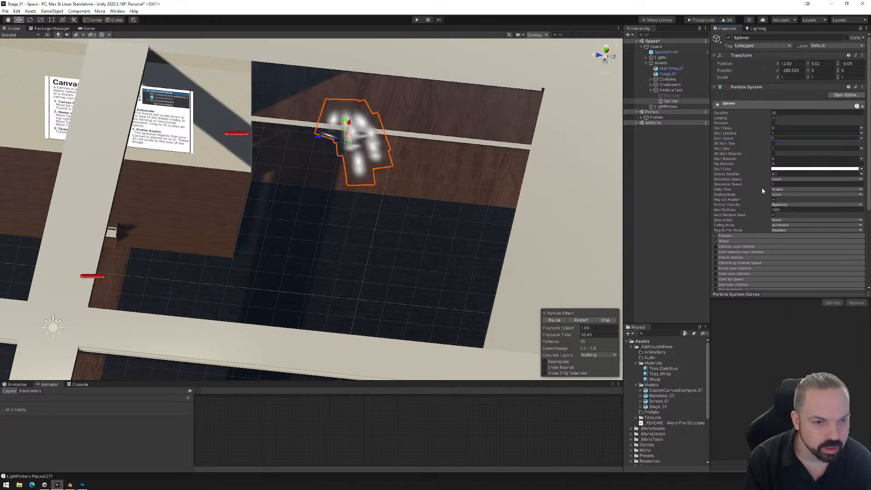
- Set the Spinner's Gravity Modifier to 0 and check the available Simulation Space options
{"action": "left_click", "coordinate": [781, 174]}
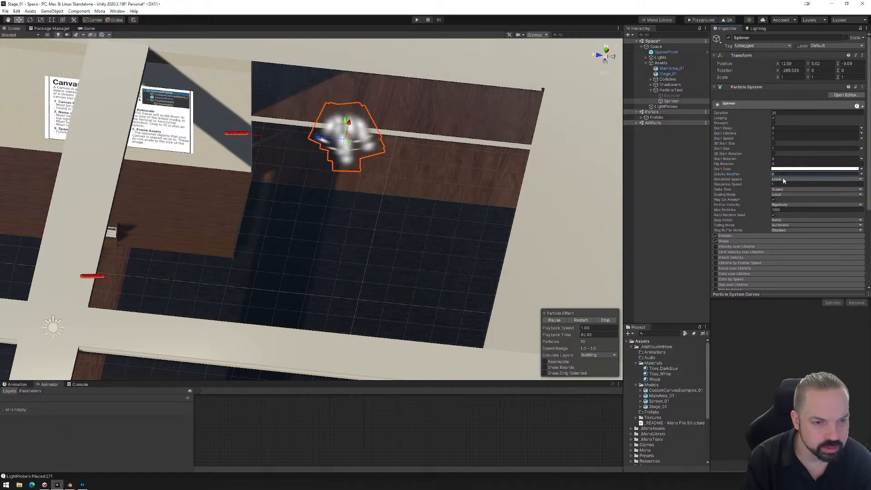
{"action": "left_click", "coordinate": [783, 179]}
{"action": "left_click", "coordinate": [784, 179]}
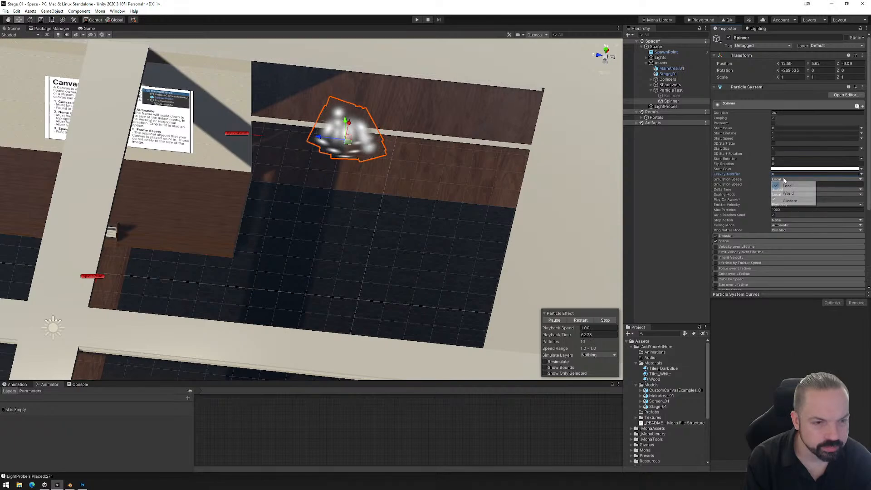
{"action": "left_click", "coordinate": [741, 182]}
{"action": "left_click_drag", "start_coordinate": [418, 221], "coordinate": [466, 192], "text": "alt"}
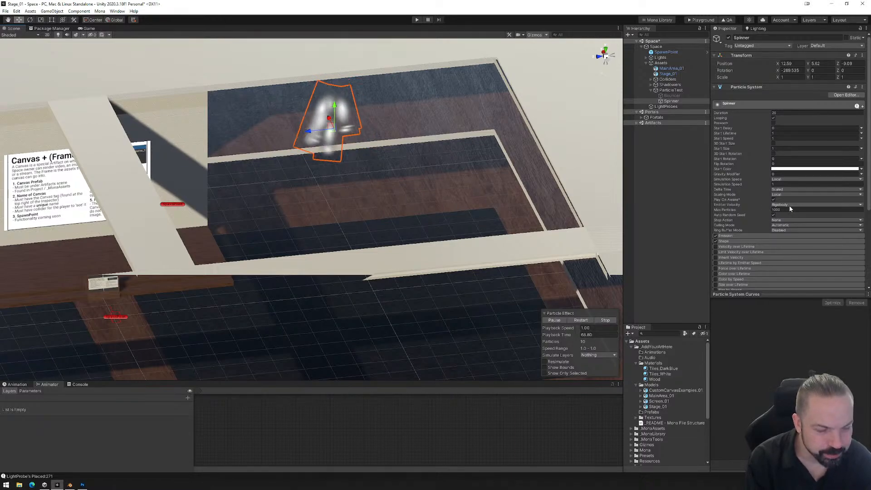
- Check the Spinner's Emission settings and lower the Spinner vertically toward the floor
{"action": "left_click", "coordinate": [734, 235]}
{"action": "scroll", "coordinate": [758, 221], "scroll_direction": "down", "scroll_amount": 3}
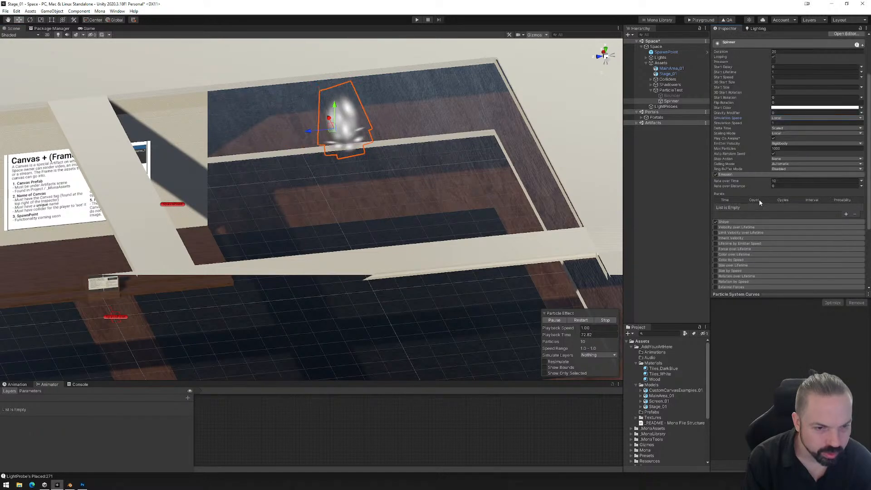
{"action": "left_click", "coordinate": [756, 174]}
{"action": "left_click_drag", "start_coordinate": [464, 186], "coordinate": [526, 159], "text": "alt"}
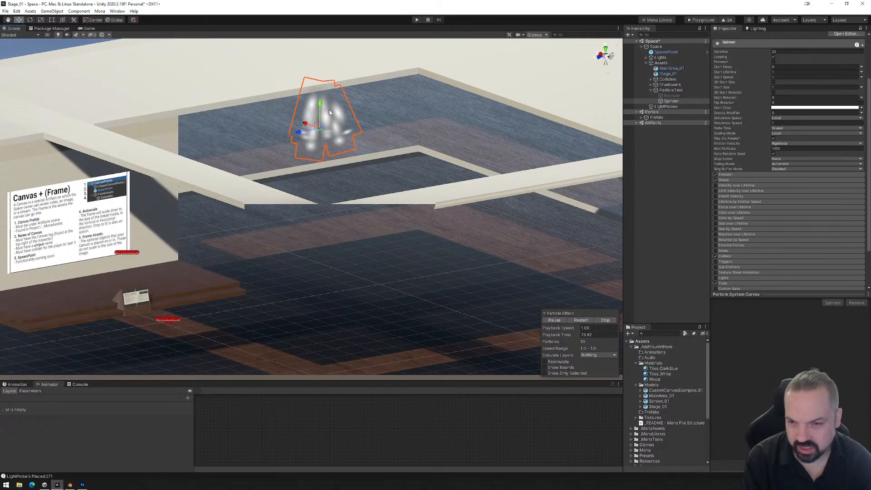
{"action": "left_click_drag", "start_coordinate": [324, 115], "coordinate": [324, 205]}
{"action": "left_click_drag", "start_coordinate": [418, 195], "coordinate": [407, 269], "text": "alt"}
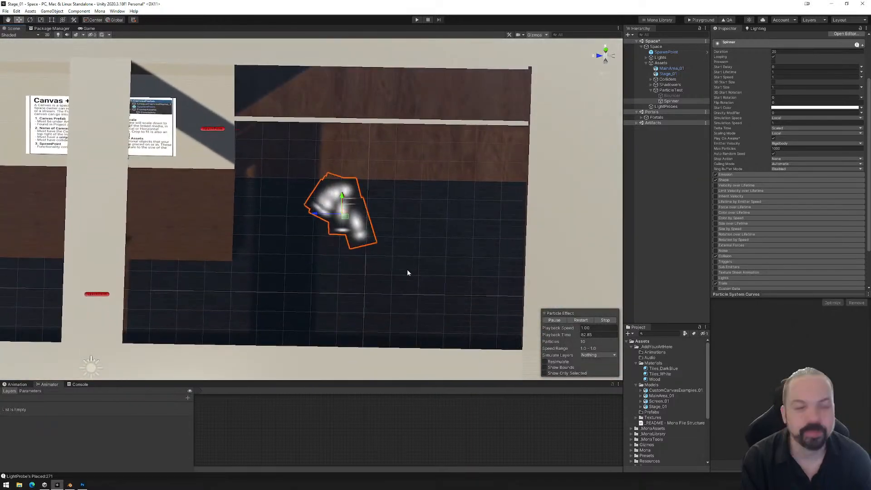
- Create an empty child object named R_Particle under ParticleTest
{"action": "left_click", "coordinate": [671, 91]}
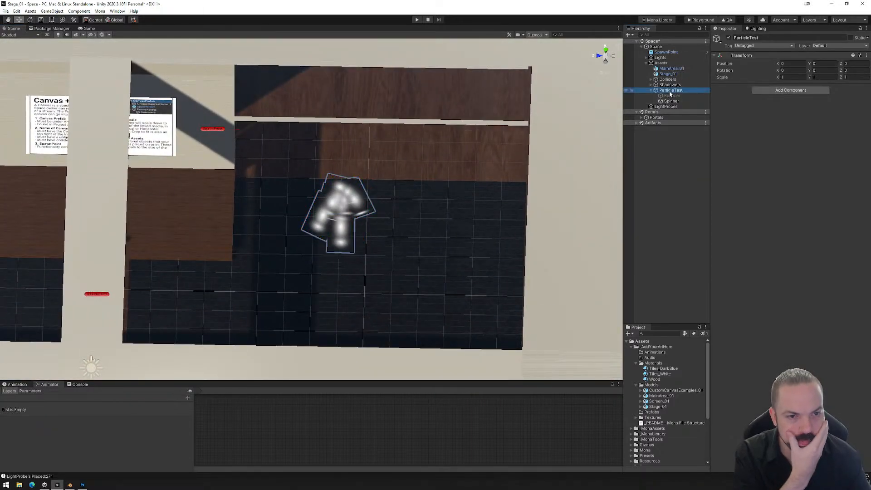
{"action": "right_click", "coordinate": [671, 94]}
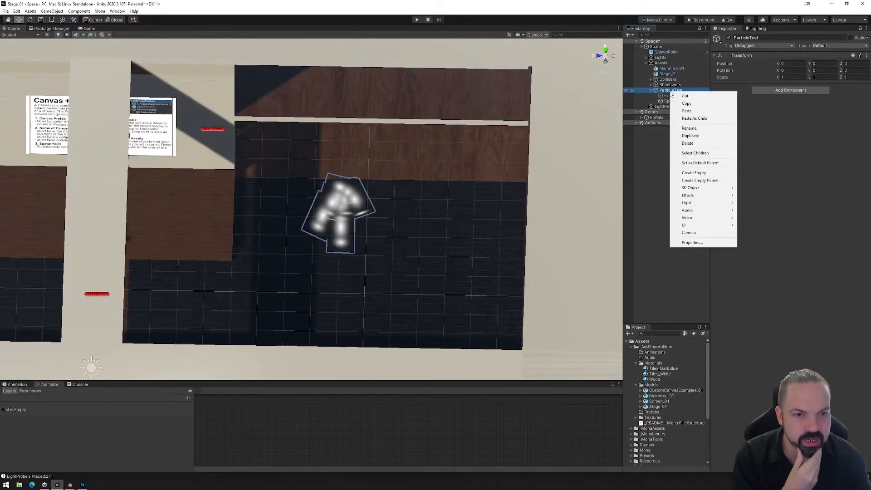
{"action": "left_click", "coordinate": [699, 172]}
{"action": "type", "text": "R"}
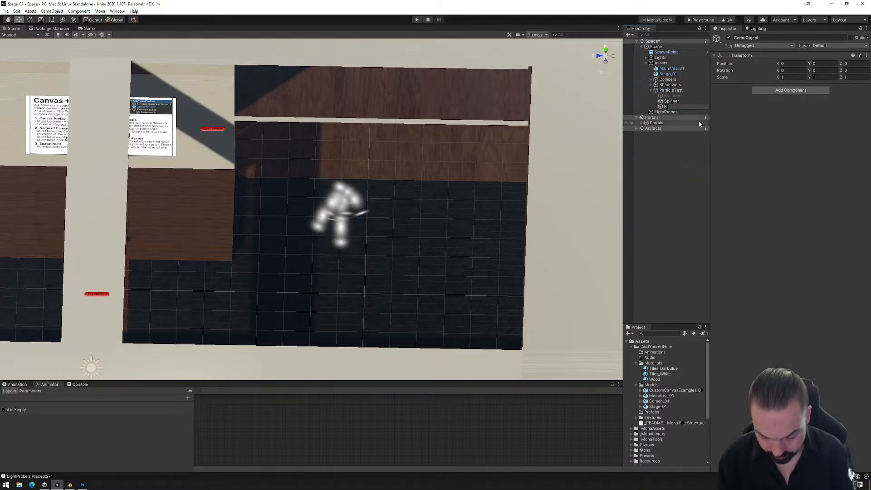
{"action": "type", "text": "_Particle"}
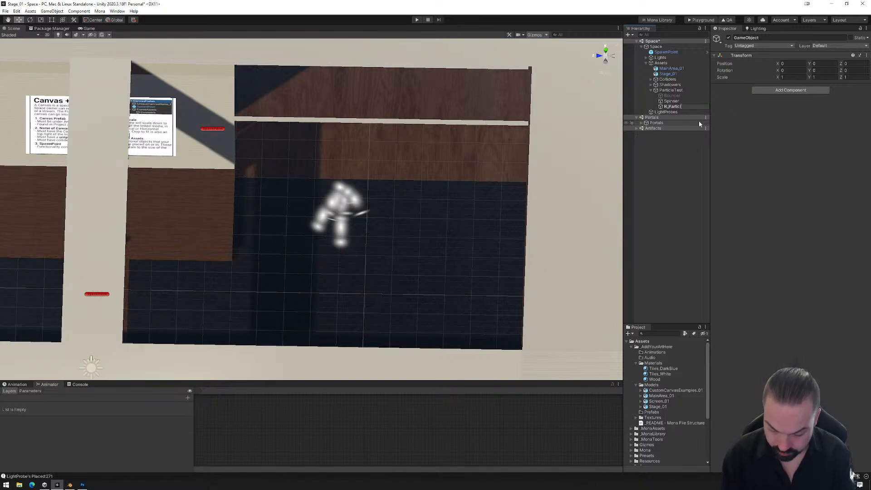
{"action": "key", "text": "Return"}
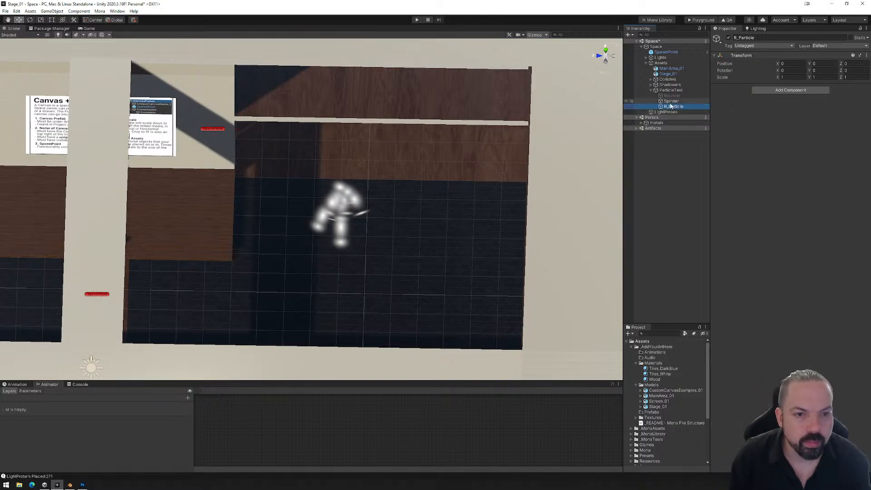
- Create an animation clip for ParticleTest and save it as Particle1.anim in the Animations folder
{"action": "left_click", "coordinate": [671, 90]}
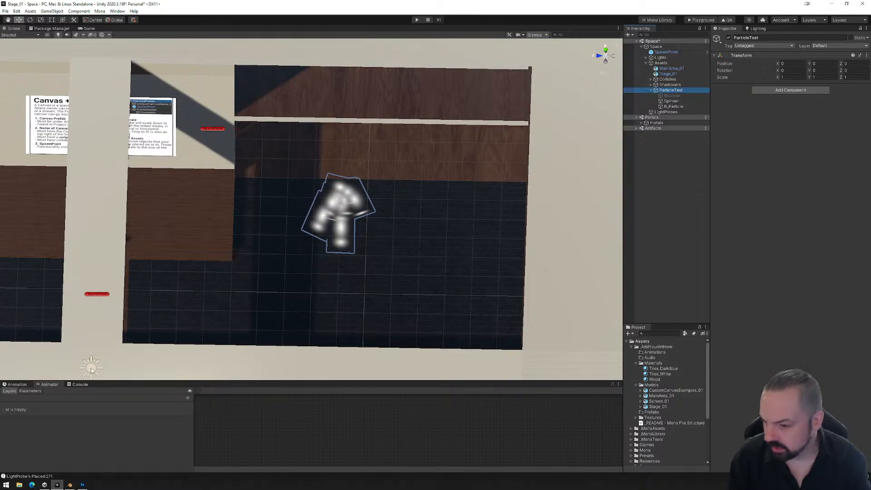
{"action": "left_click", "coordinate": [17, 385]}
{"action": "left_click", "coordinate": [387, 443]}
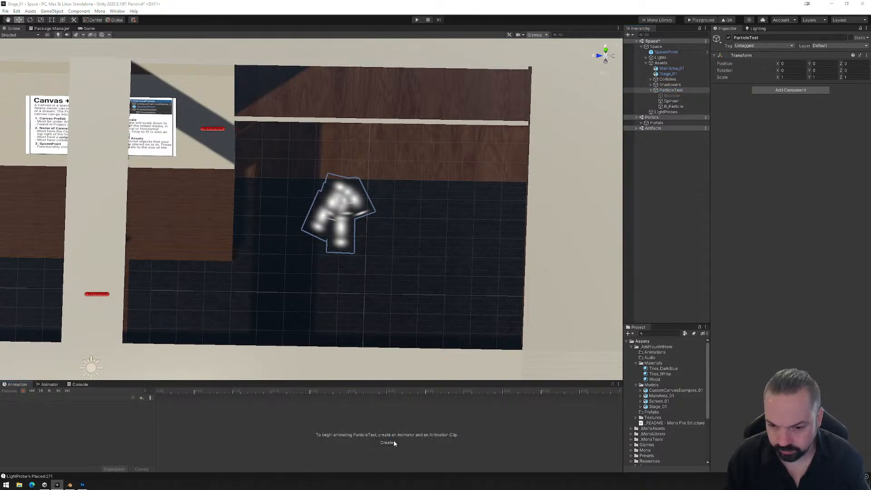
{"action": "double_click", "coordinate": [86, 64]}
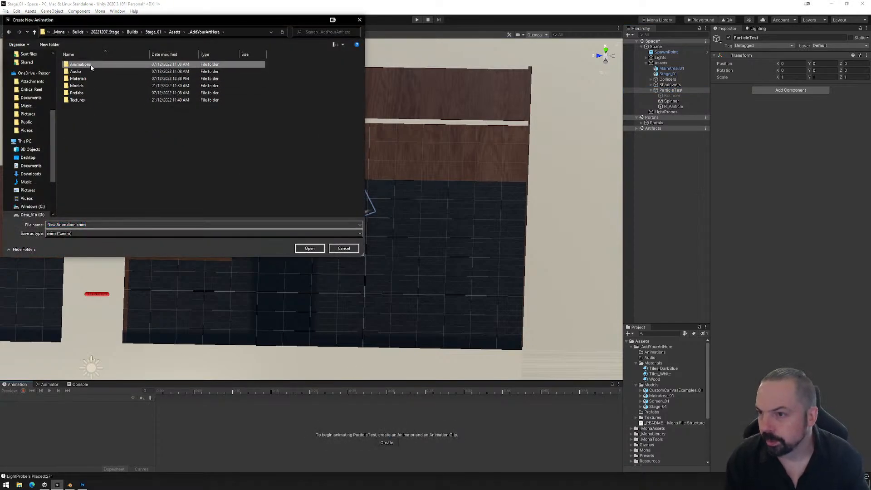
{"action": "double_click", "coordinate": [84, 65]}
{"action": "left_click", "coordinate": [89, 226]}
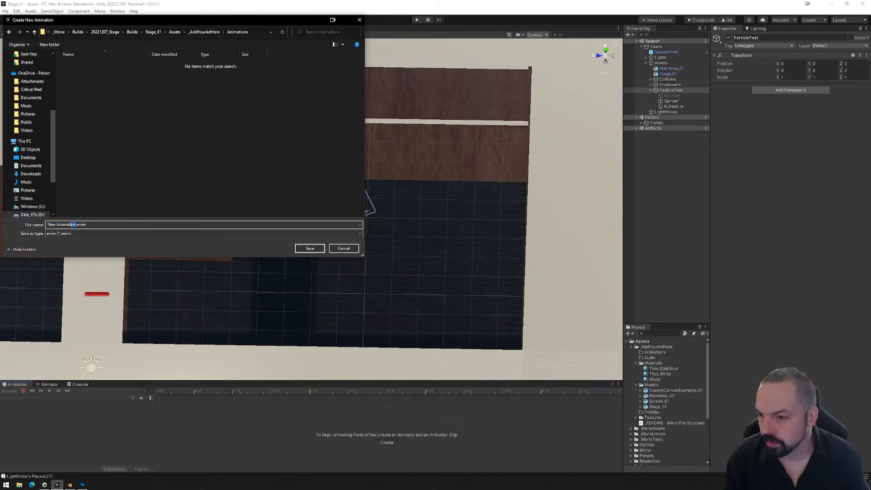
{"action": "left_click_drag", "start_coordinate": [76, 224], "coordinate": [46, 225]}
{"action": "type", "text": "Par"}
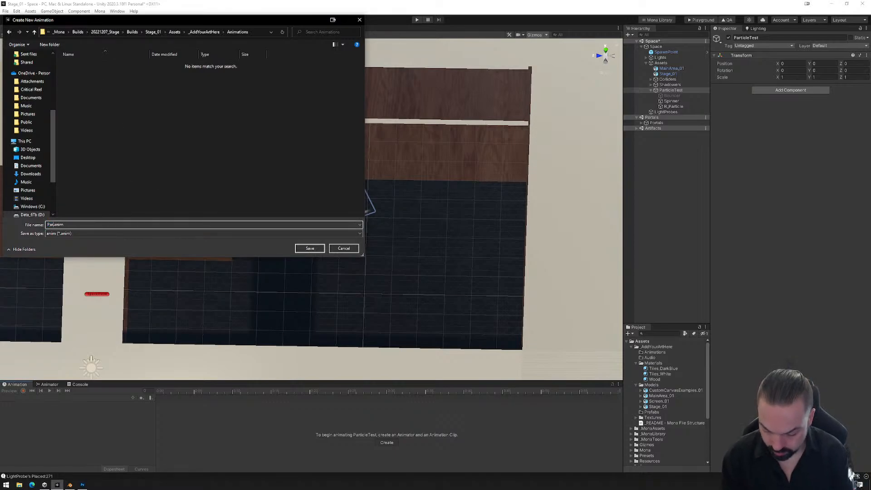
{"action": "type", "text": "ticle1"}
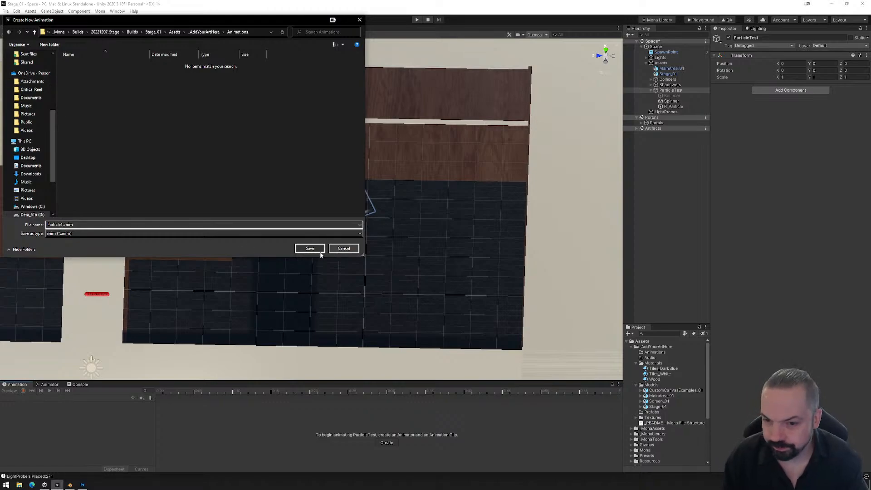
{"action": "left_click", "coordinate": [310, 249]}
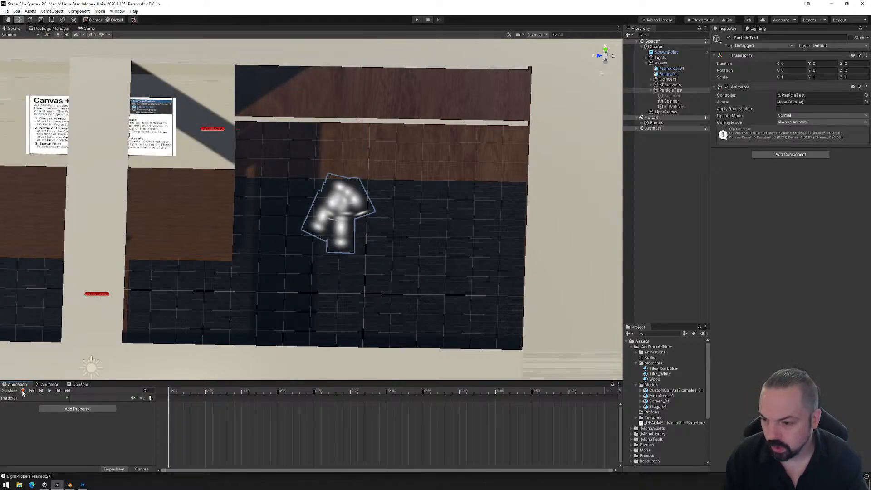
- Record the Particle1 clip's first frame with the Bouncer activated and the Spinner deactivated
{"action": "left_click", "coordinate": [23, 391]}
{"action": "left_click", "coordinate": [672, 95]}
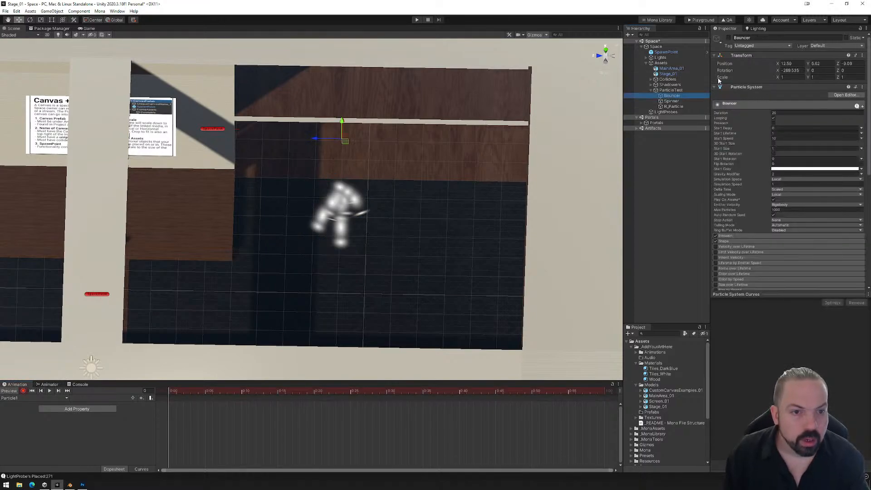
{"action": "left_click", "coordinate": [729, 38]}
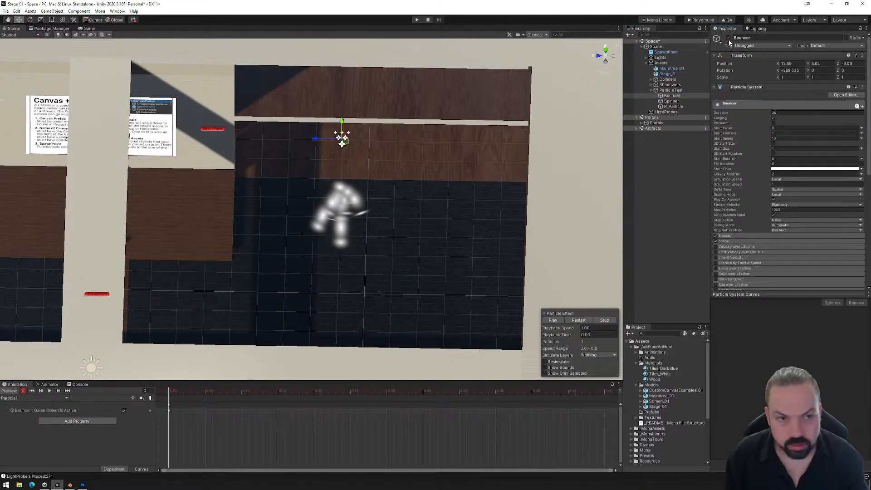
{"action": "left_click", "coordinate": [672, 101]}
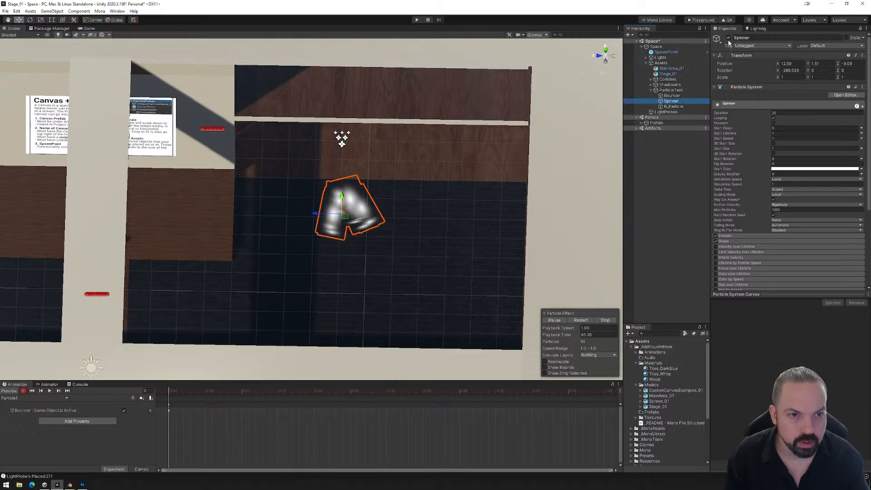
{"action": "left_click", "coordinate": [729, 38]}
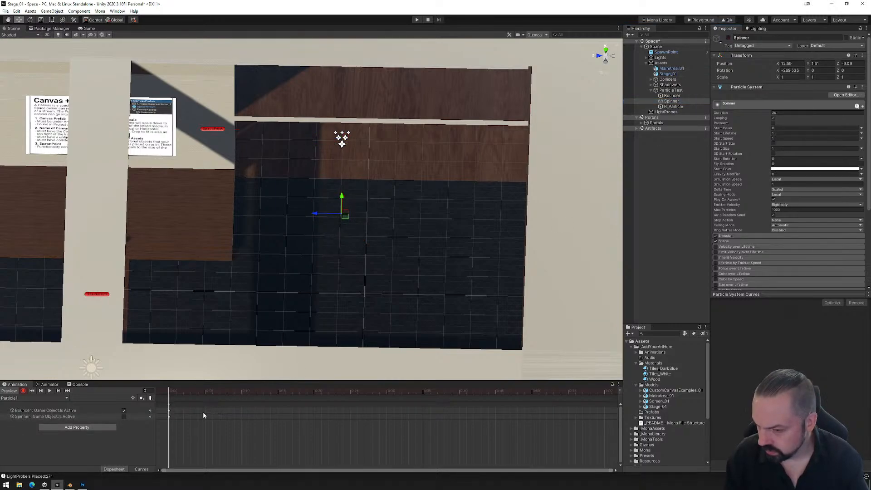
- Create a second animation clip for ParticleTest, saved as Particle2.anim in the Animations folder
{"action": "left_click", "coordinate": [55, 399]}
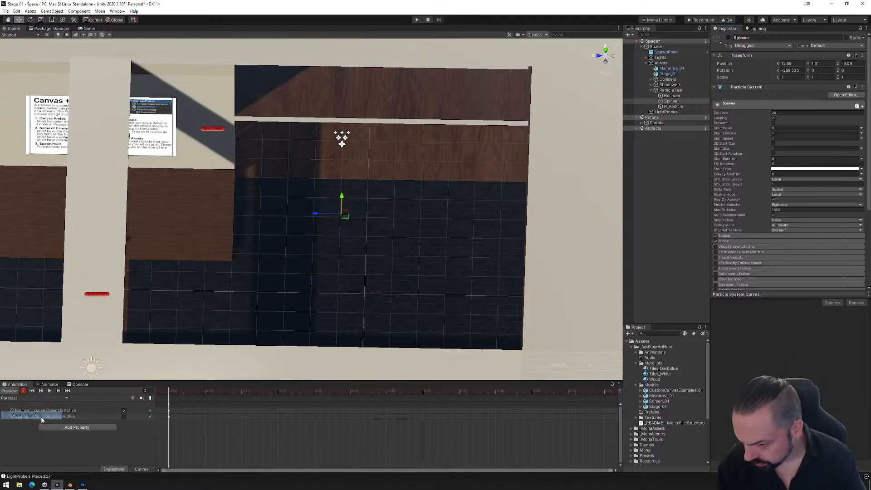
{"action": "left_click", "coordinate": [45, 415]}
{"action": "left_click", "coordinate": [91, 64]}
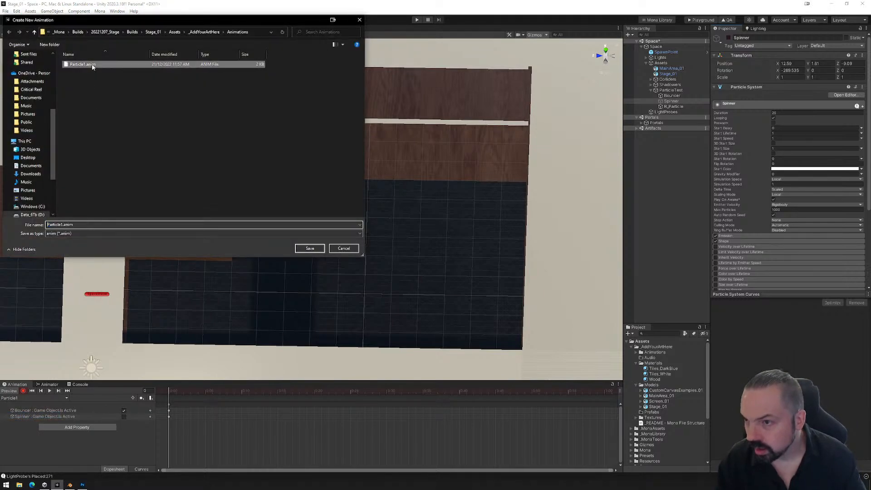
{"action": "left_click", "coordinate": [62, 224]}
{"action": "left_click", "coordinate": [61, 225]}
{"action": "key", "text": "BackSpace"}
{"action": "type", "text": "2"}
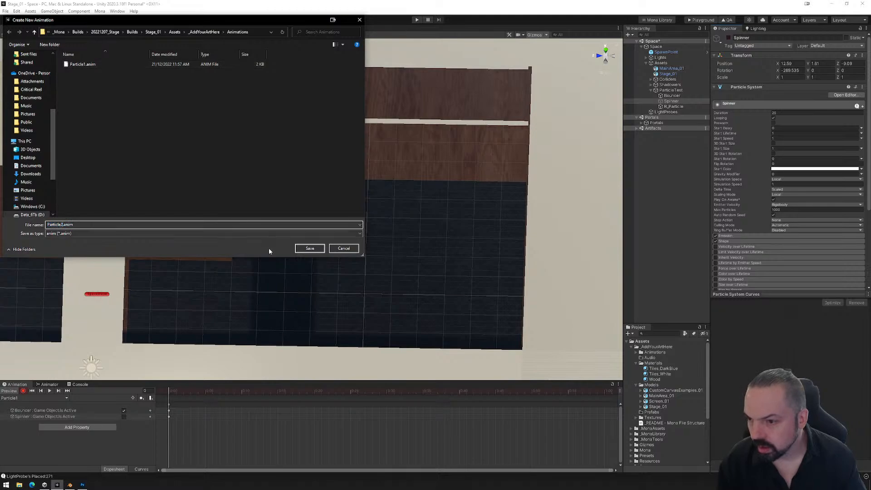
{"action": "left_click", "coordinate": [310, 248]}
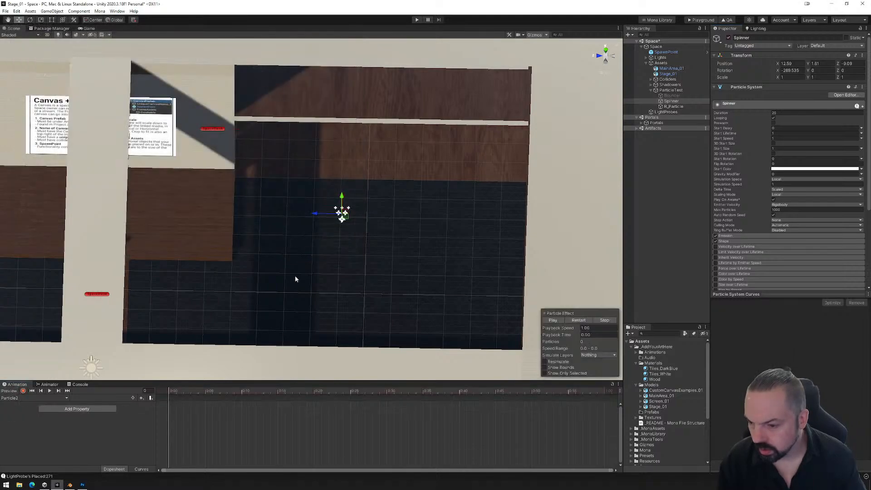
- Record the Particle2 clip's first frame with the Spinner activated and the Bouncer deactivated
{"action": "left_click", "coordinate": [22, 391]}
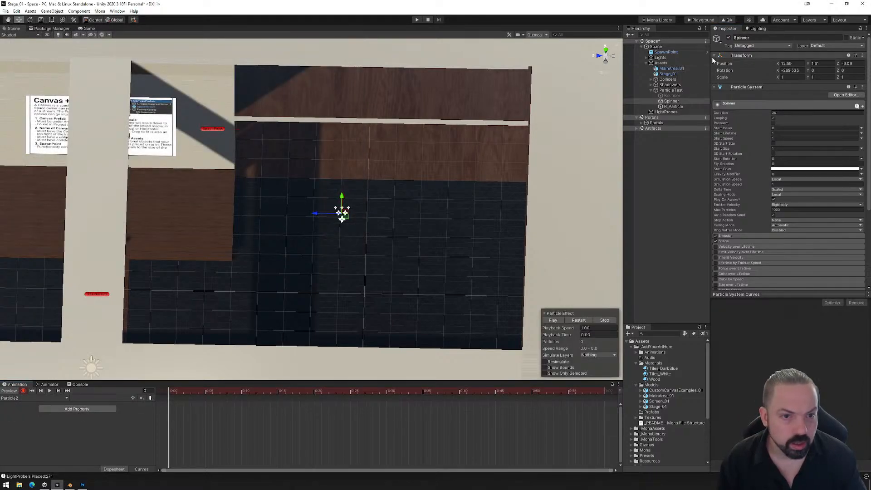
{"action": "left_click", "coordinate": [729, 38]}
{"action": "left_click", "coordinate": [729, 38]}
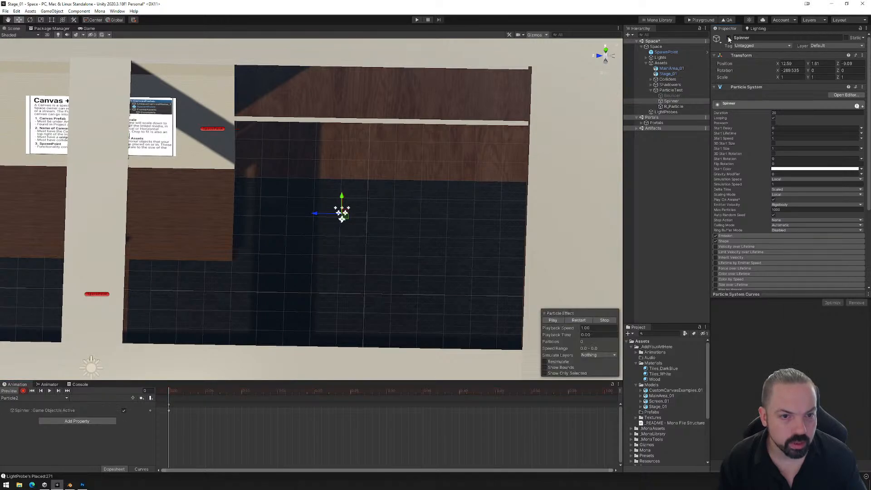
{"action": "left_click", "coordinate": [684, 96]}
{"action": "left_click", "coordinate": [729, 38]}
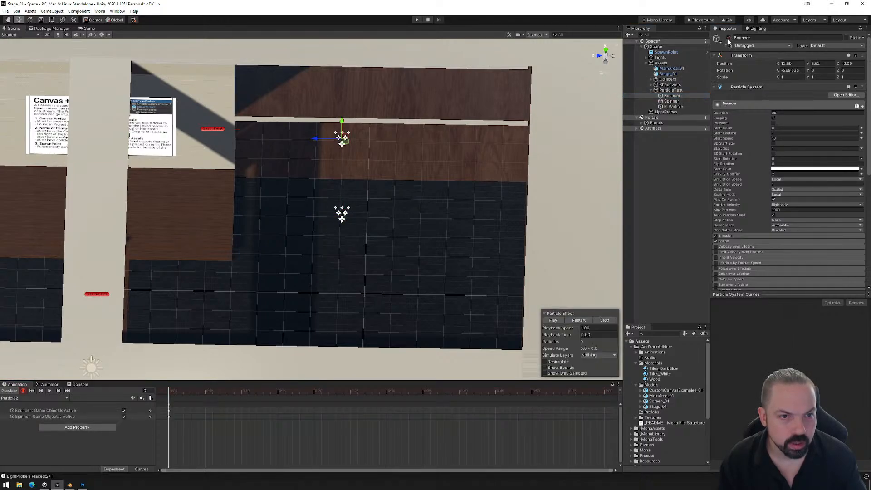
{"action": "left_click", "coordinate": [729, 38]}
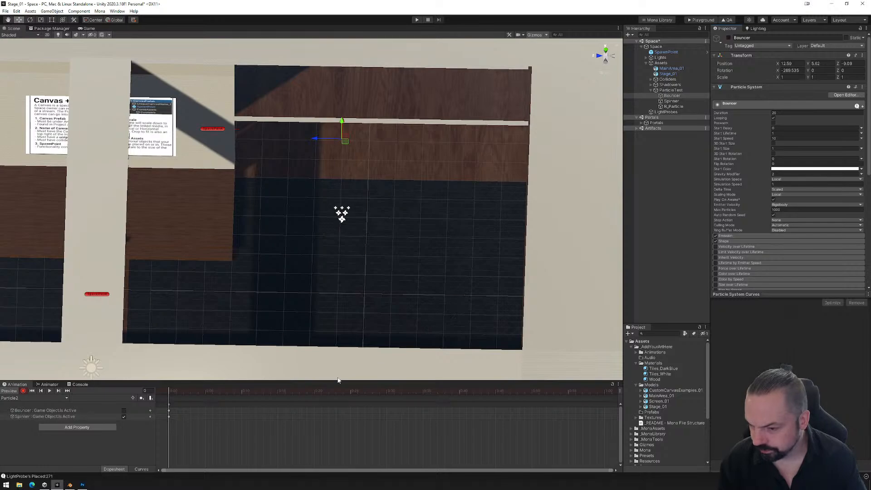
- Show ParticleTest's Animator graph in an enlarged area and line up the Particle2 state above Particle1
{"action": "left_click", "coordinate": [49, 385]}
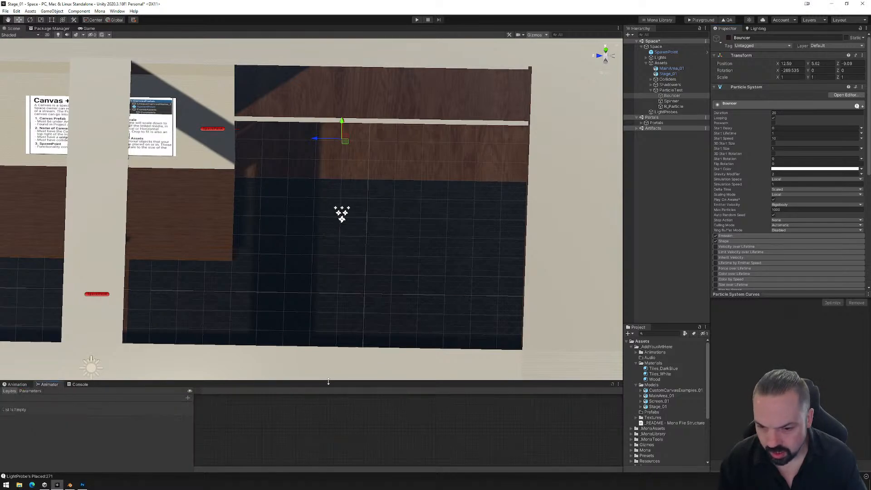
{"action": "left_click_drag", "start_coordinate": [329, 382], "coordinate": [364, 263]}
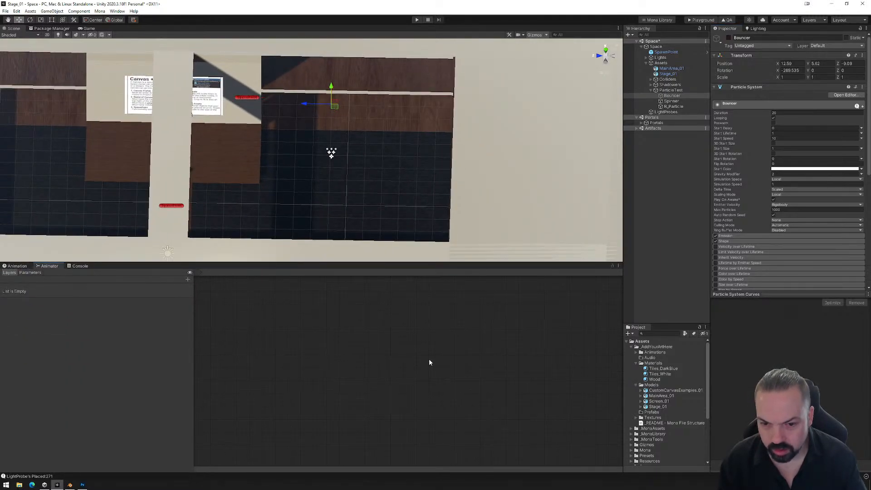
{"action": "left_click", "coordinate": [671, 90]}
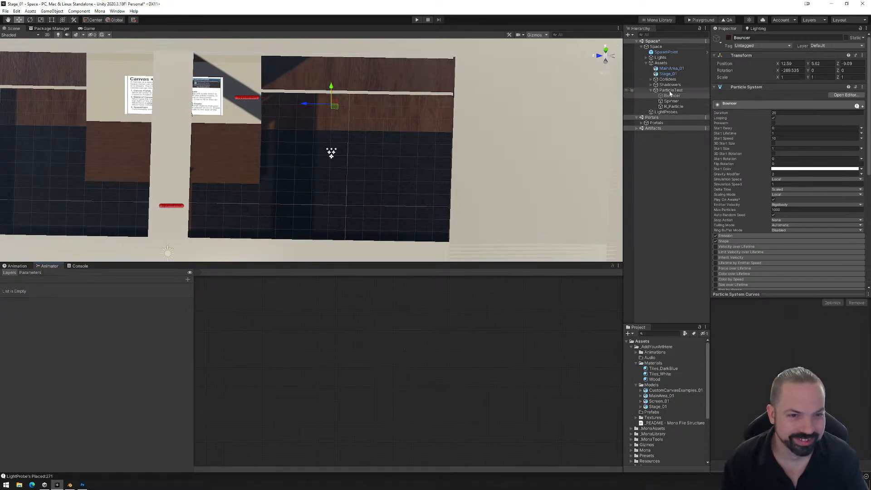
{"action": "left_click_drag", "start_coordinate": [354, 357], "coordinate": [383, 351]}
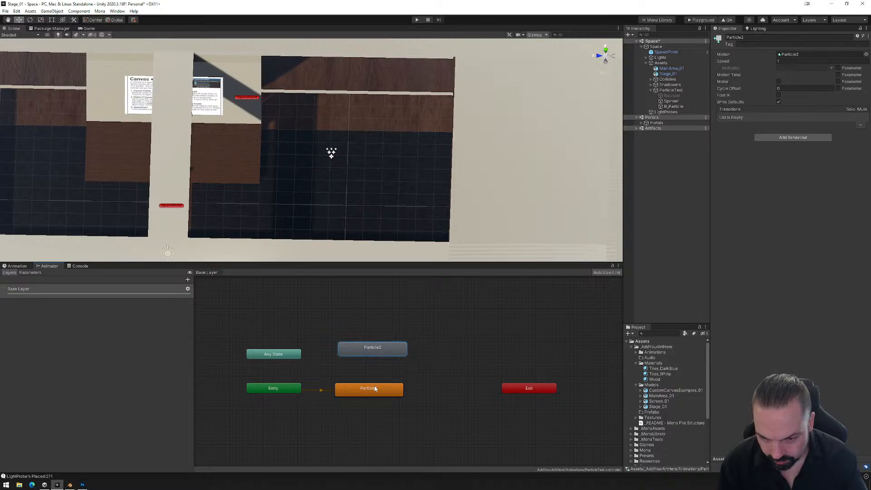
{"action": "left_click_drag", "start_coordinate": [374, 389], "coordinate": [371, 383]}
{"action": "left_click_drag", "start_coordinate": [367, 353], "coordinate": [357, 352]}
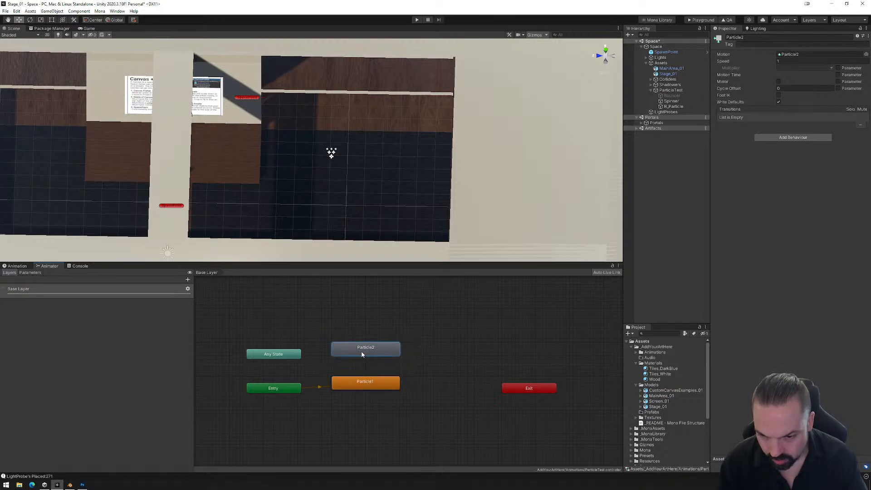
- Make transitions in both directions between the Particle1 and Particle2 states
{"action": "right_click", "coordinate": [378, 385]}
{"action": "left_click", "coordinate": [401, 391]}
{"action": "left_click", "coordinate": [361, 350]}
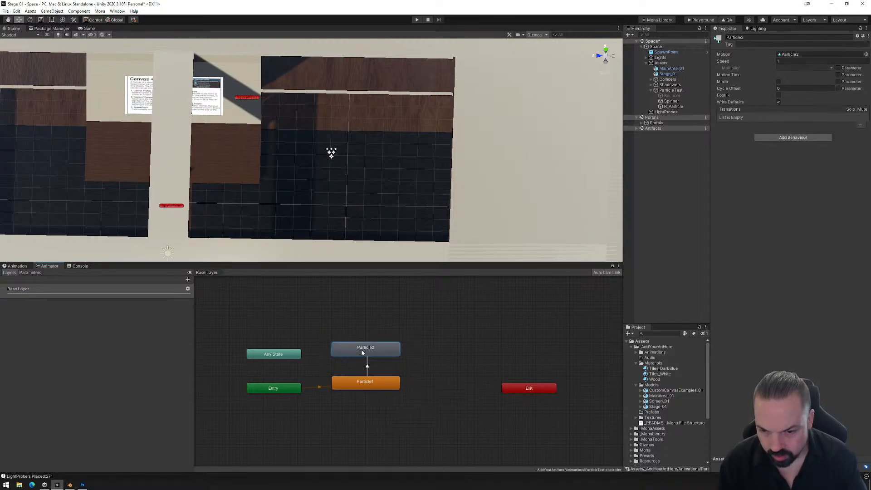
{"action": "right_click", "coordinate": [362, 350]}
{"action": "left_click", "coordinate": [372, 354]}
{"action": "left_click", "coordinate": [353, 384]}
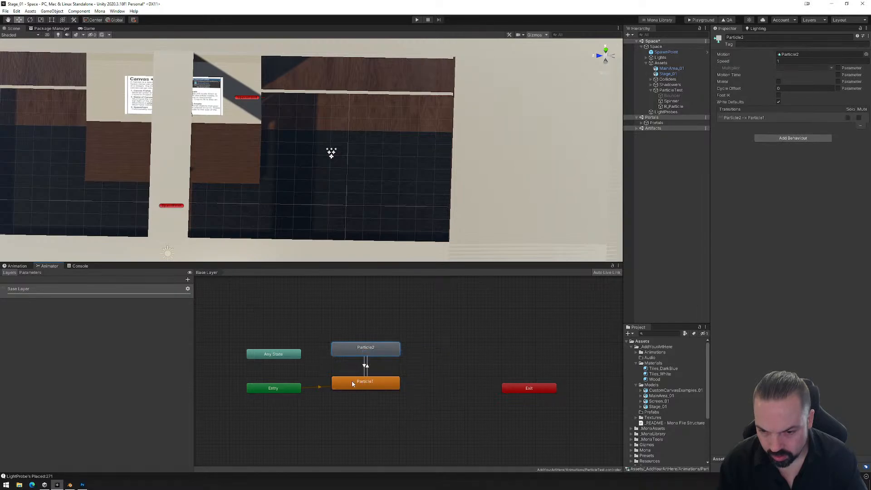
- Add a Bool parameter named Switch to ParticleTest's animator controller
{"action": "left_click", "coordinate": [31, 273]}
{"action": "left_click", "coordinate": [187, 280]}
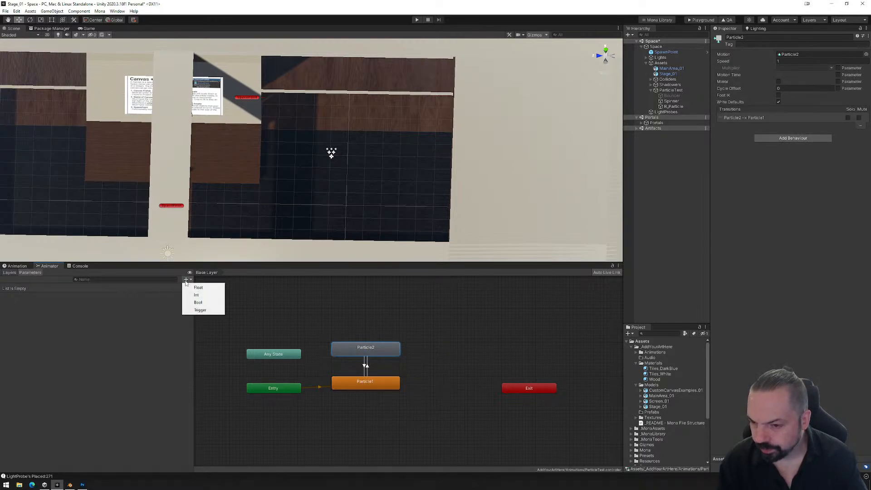
{"action": "left_click", "coordinate": [202, 303]}
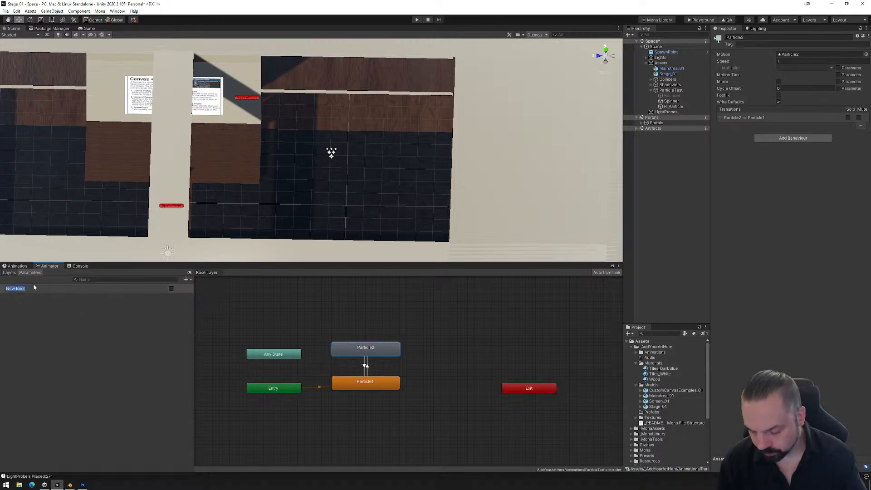
{"action": "type", "text": "Switch"}
{"action": "key", "text": "Return"}
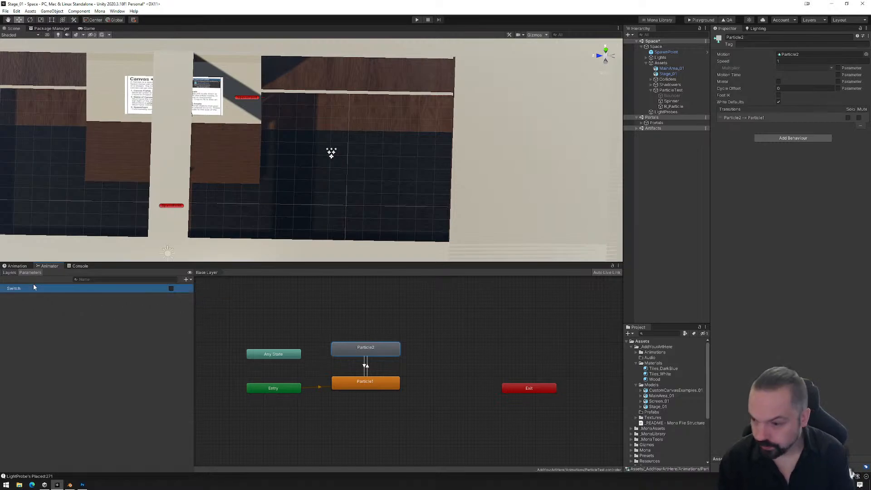
- Turn off exit time on the Particle1-to-Particle2 transition and add the condition Switch is true
{"action": "left_click", "coordinate": [368, 364]}
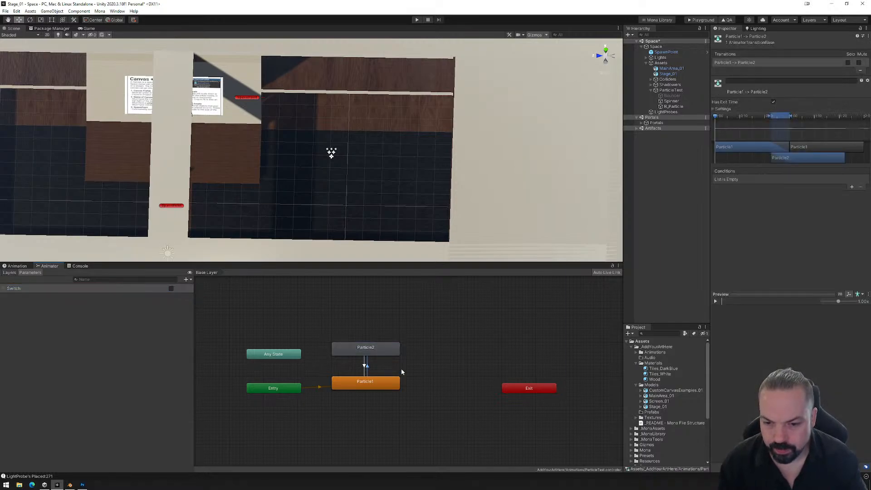
{"action": "left_click", "coordinate": [774, 102]}
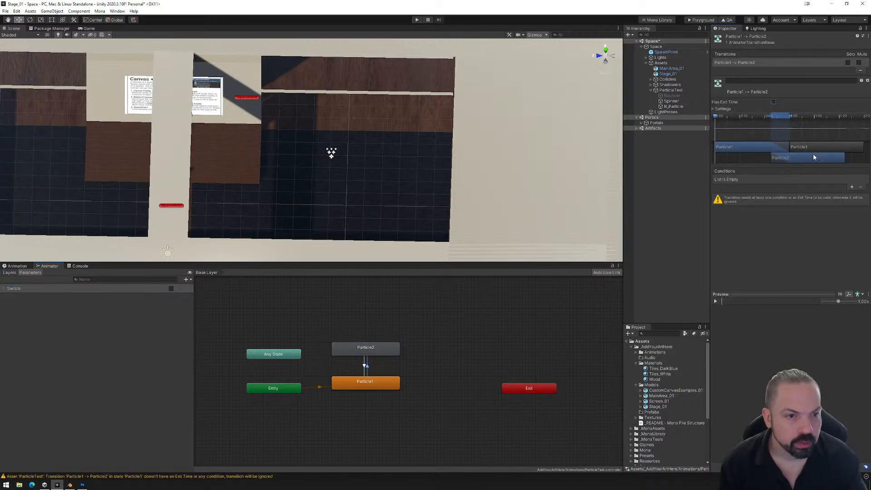
{"action": "left_click", "coordinate": [852, 188]}
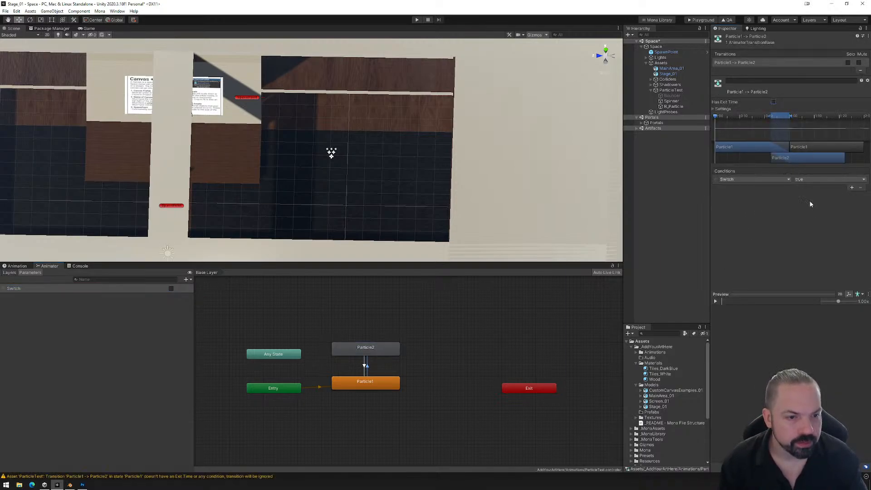
- Give the Particle2-to-Particle1 transition the condition Switch is false and turn off its exit time
{"action": "left_click", "coordinate": [366, 366]}
{"action": "left_click", "coordinate": [852, 188]}
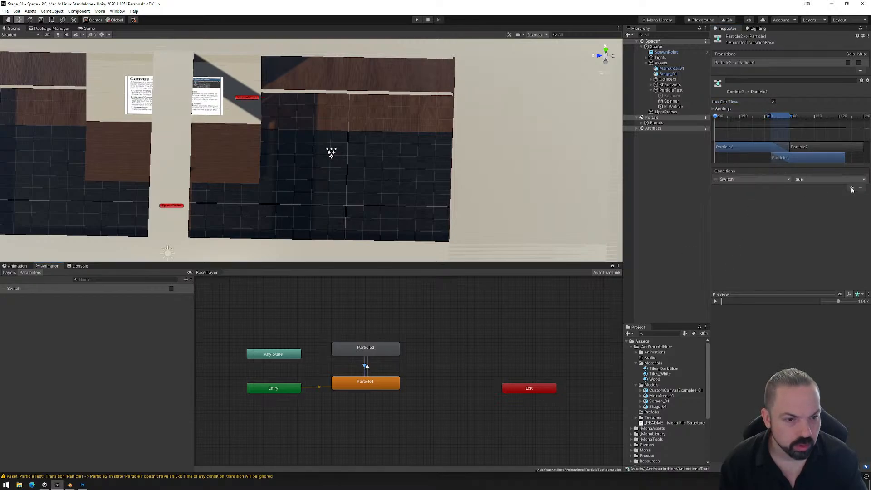
{"action": "left_click", "coordinate": [829, 181]}
{"action": "left_click", "coordinate": [812, 194]}
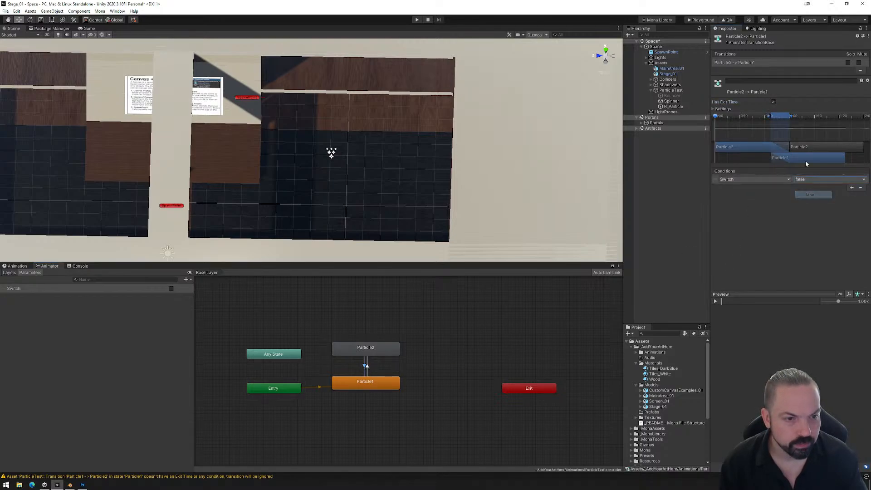
{"action": "left_click", "coordinate": [774, 102]}
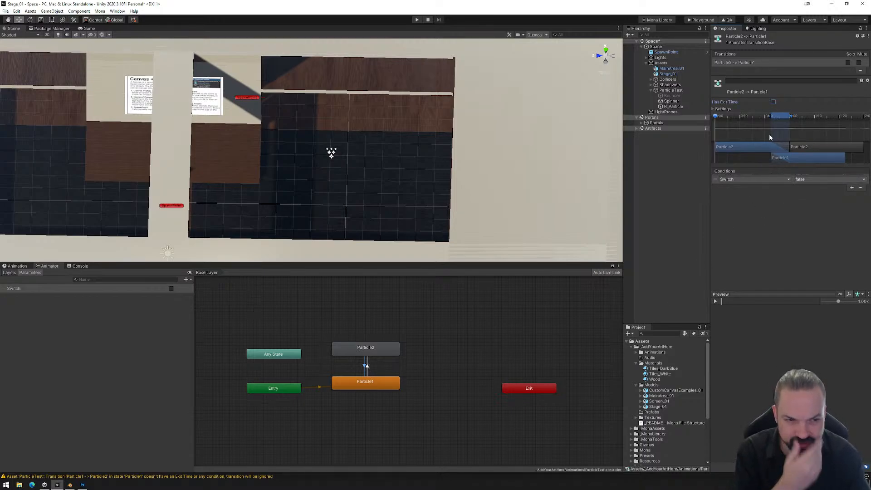
{"action": "left_click", "coordinate": [369, 369]}
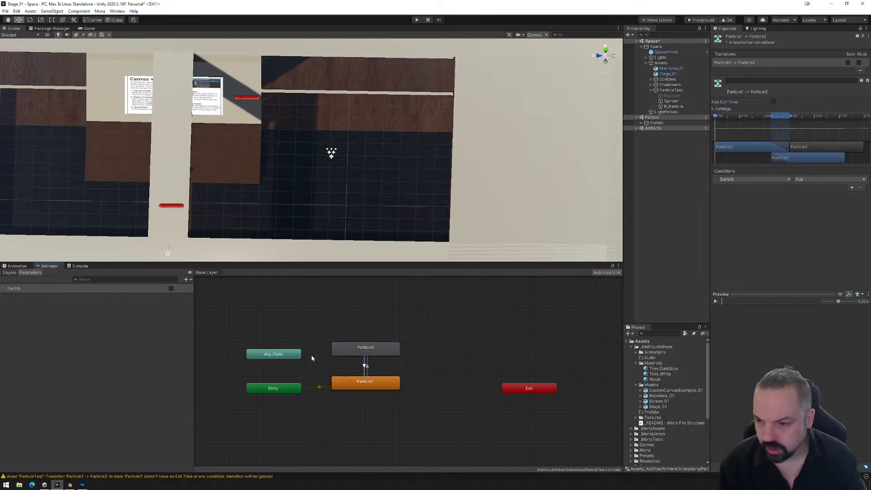
- Add a Mona Reactor and a Box Collider component to R_Particle
{"action": "left_click", "coordinate": [677, 106]}
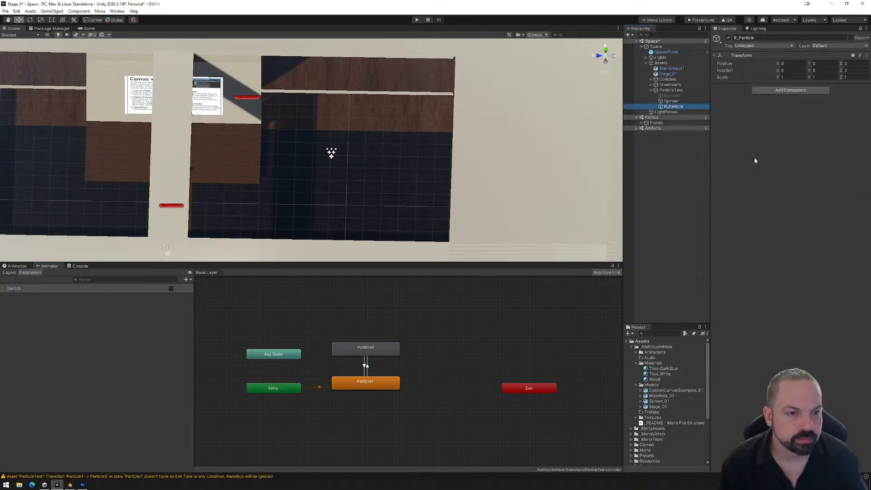
{"action": "left_click", "coordinate": [784, 90]}
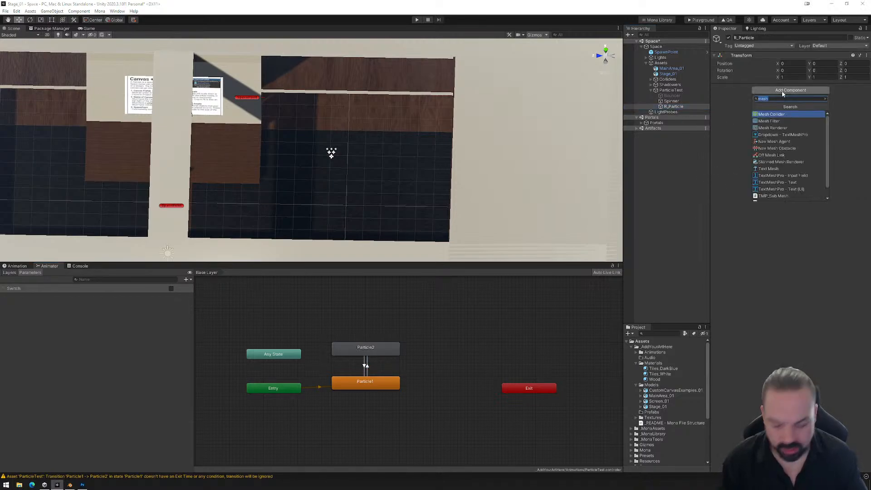
{"action": "type", "text": "reac"}
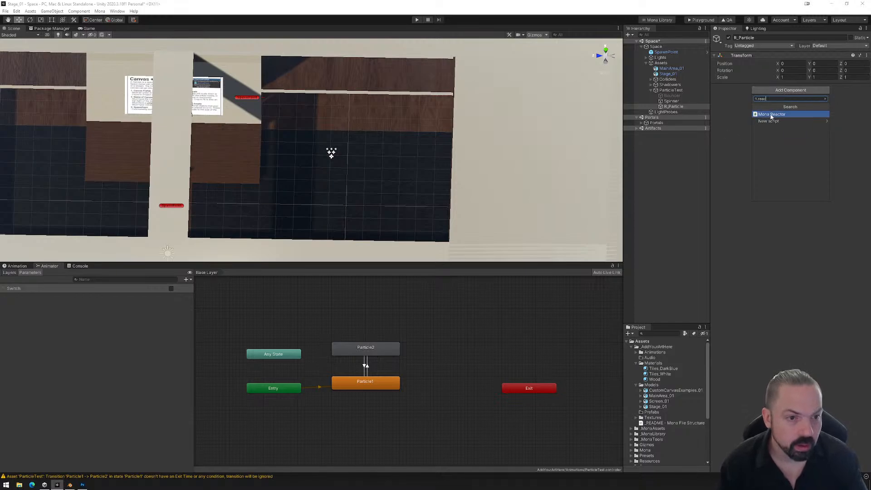
{"action": "left_click", "coordinate": [771, 115]}
{"action": "left_click", "coordinate": [797, 184]}
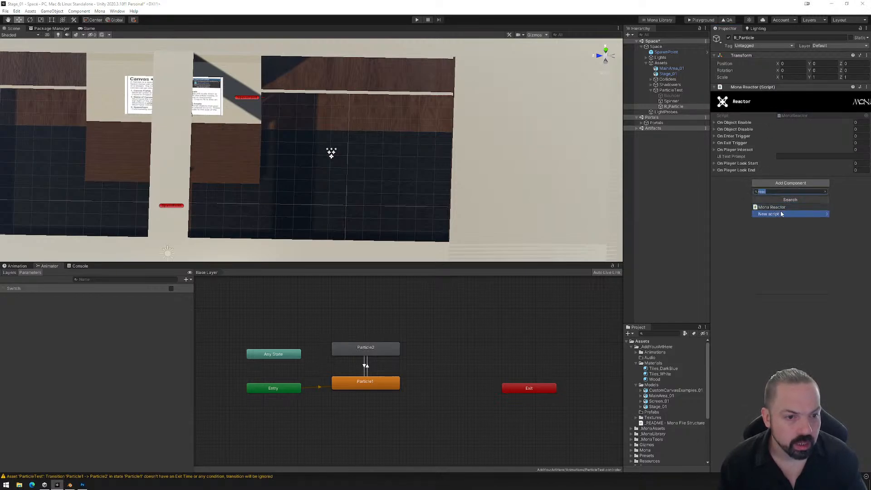
{"action": "type", "text": "box"}
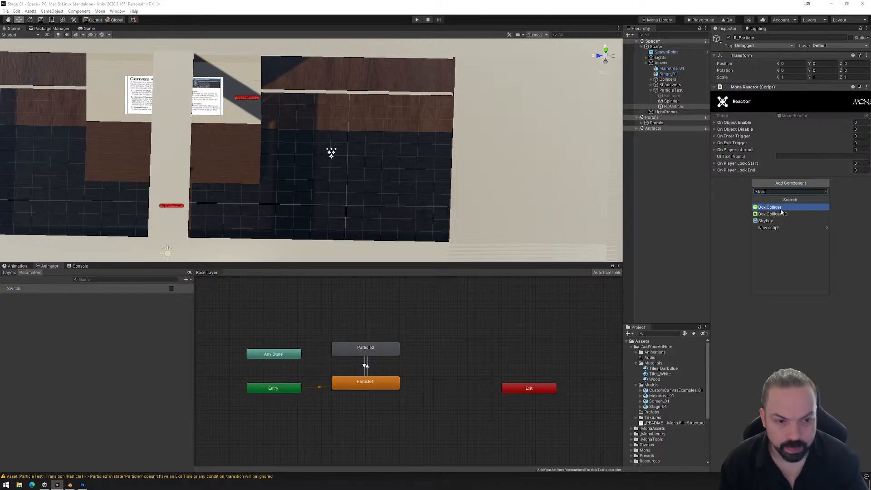
{"action": "left_click", "coordinate": [757, 207]}
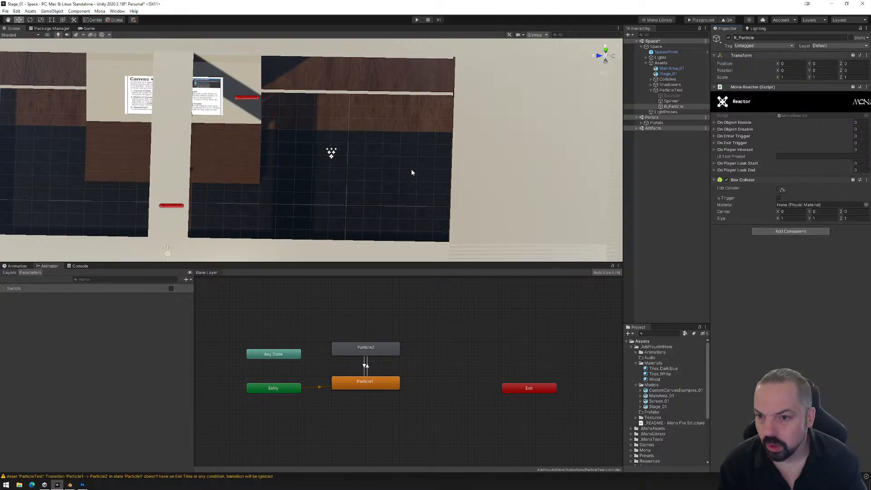
- Enlarge the scene view and, seen from above, move ParticleTest into the stage room at about X 15.24, Z -9.61
{"action": "left_click_drag", "start_coordinate": [436, 262], "coordinate": [439, 338]}
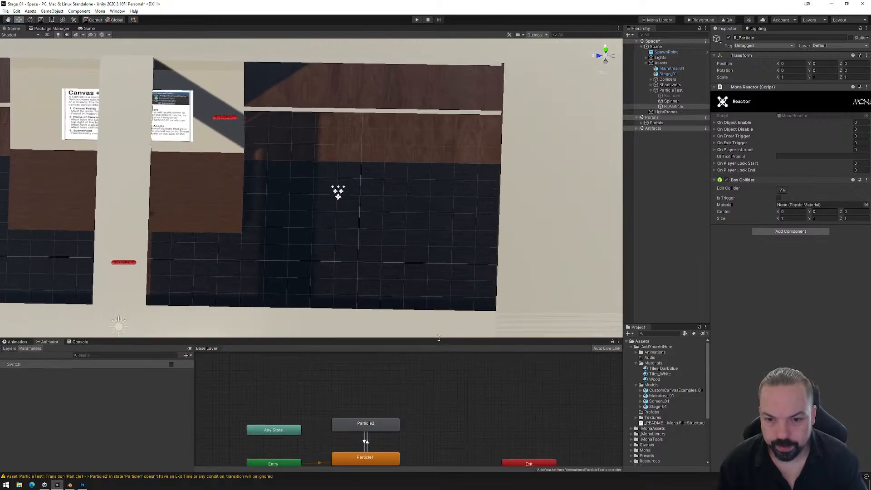
{"action": "left_click_drag", "start_coordinate": [371, 223], "coordinate": [461, 202], "text": "alt"}
{"action": "scroll", "coordinate": [445, 208], "scroll_direction": "down", "scroll_amount": 5}
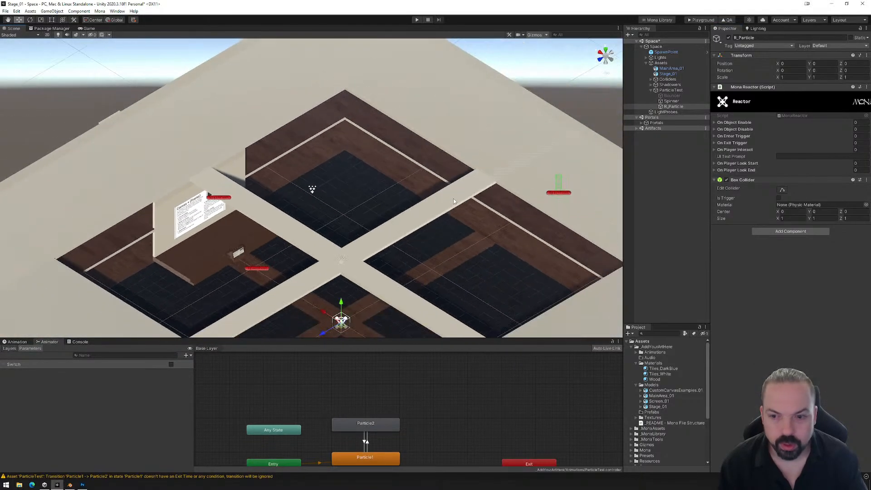
{"action": "left_click", "coordinate": [671, 90]}
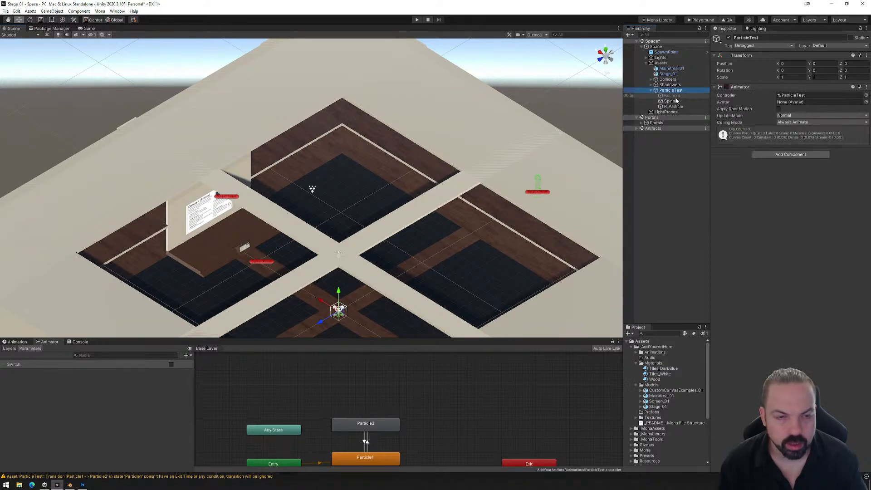
{"action": "left_click", "coordinate": [672, 95]}
{"action": "left_click", "coordinate": [671, 100], "text": "shift"}
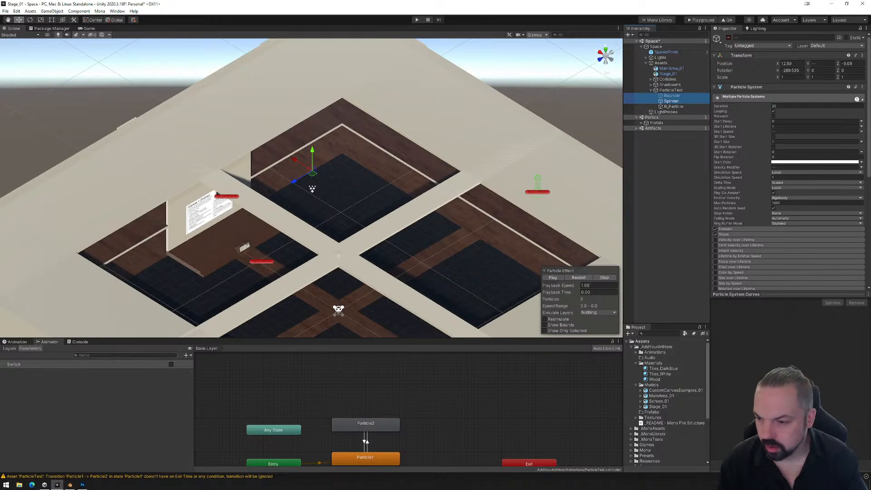
{"action": "left_click", "coordinate": [16, 341]}
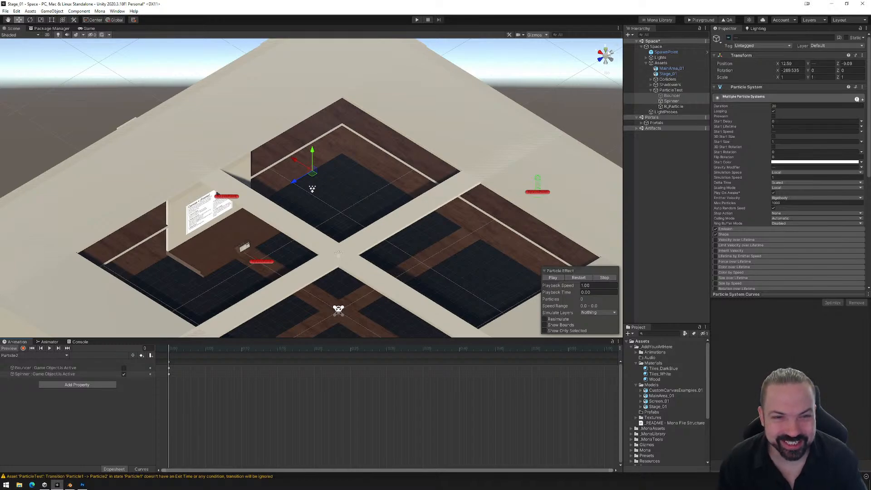
{"action": "left_click", "coordinate": [606, 49]}
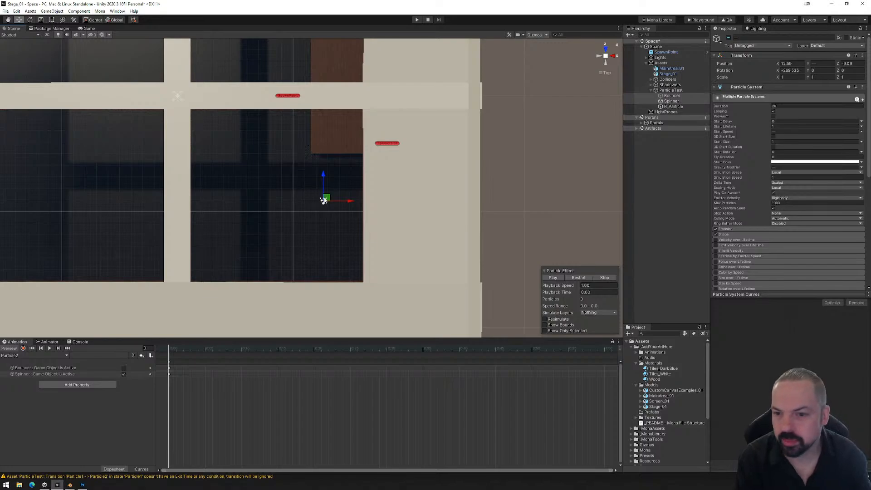
{"action": "left_click_drag", "start_coordinate": [329, 200], "coordinate": [354, 205]}
{"action": "left_click", "coordinate": [669, 90]}
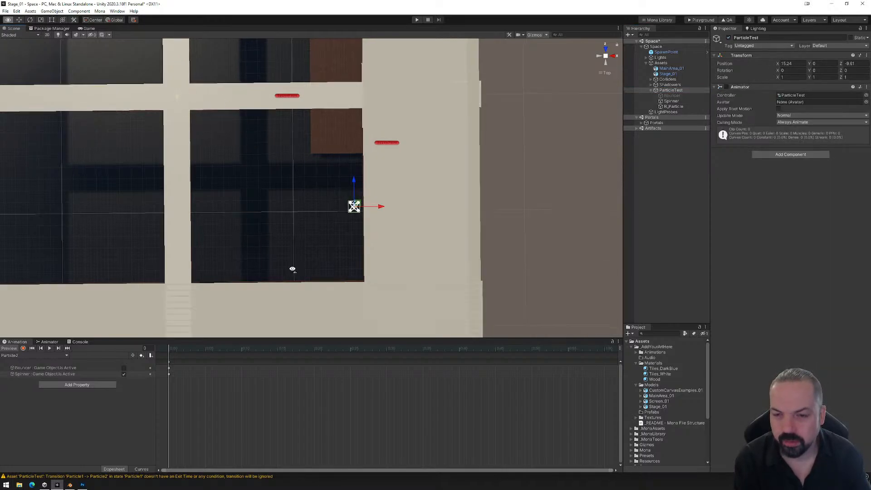
- Stretch R_Particle's box collider around the particle area of the room to about 3.81 × 3.31 × 8.27
{"action": "left_click_drag", "start_coordinate": [293, 269], "coordinate": [254, 286], "text": "alt"}
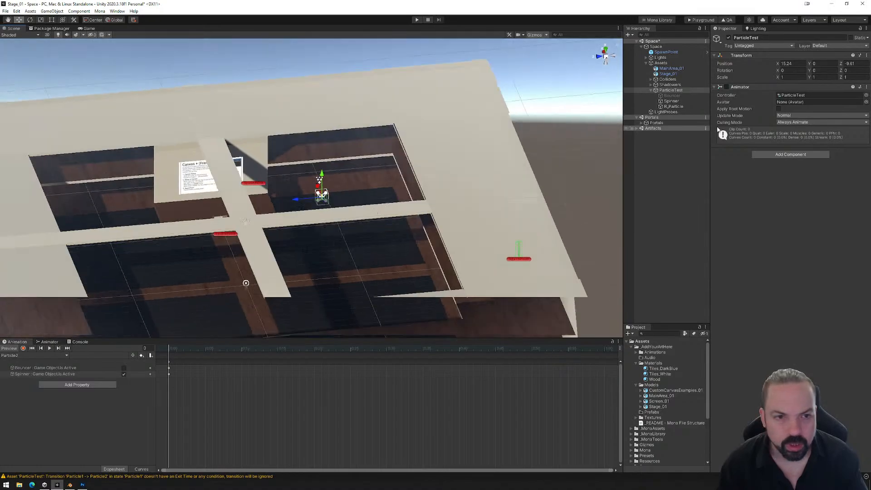
{"action": "left_click", "coordinate": [674, 106]}
{"action": "left_click", "coordinate": [783, 191]}
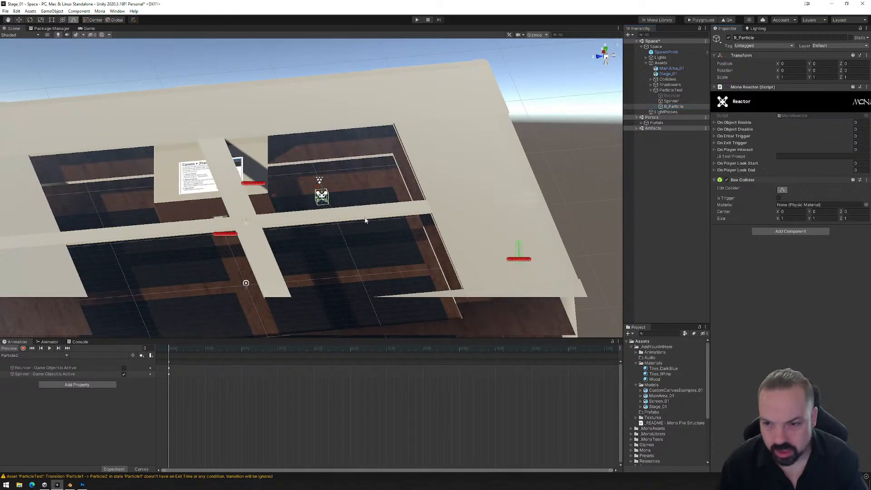
{"action": "left_click_drag", "start_coordinate": [365, 219], "coordinate": [278, 211], "text": "alt"}
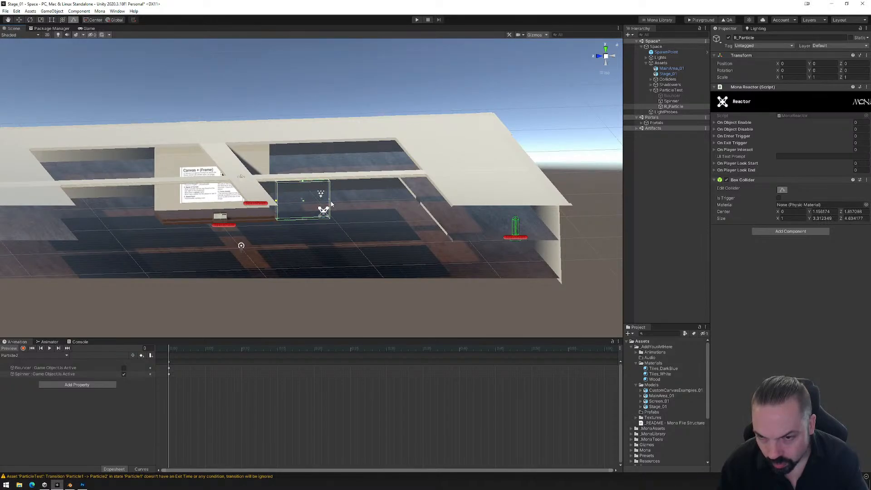
{"action": "left_click_drag", "start_coordinate": [330, 201], "coordinate": [350, 203]}
{"action": "left_click_drag", "start_coordinate": [370, 202], "coordinate": [370, 201]}
{"action": "left_click_drag", "start_coordinate": [370, 201], "coordinate": [453, 277], "text": "alt"}
{"action": "left_click_drag", "start_coordinate": [285, 182], "coordinate": [177, 139]}
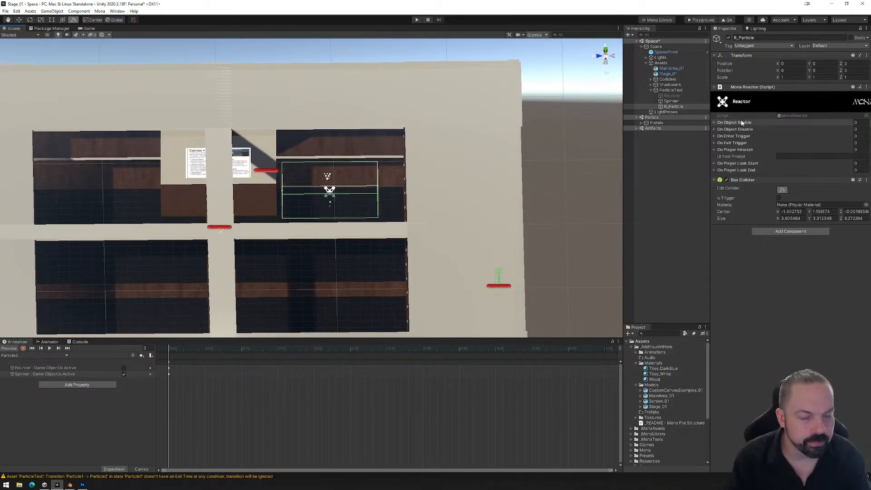
- Add an On Enter Trigger event to R_Particle's Reactor, named Switch, with the Invert operation
{"action": "left_click", "coordinate": [716, 136]}
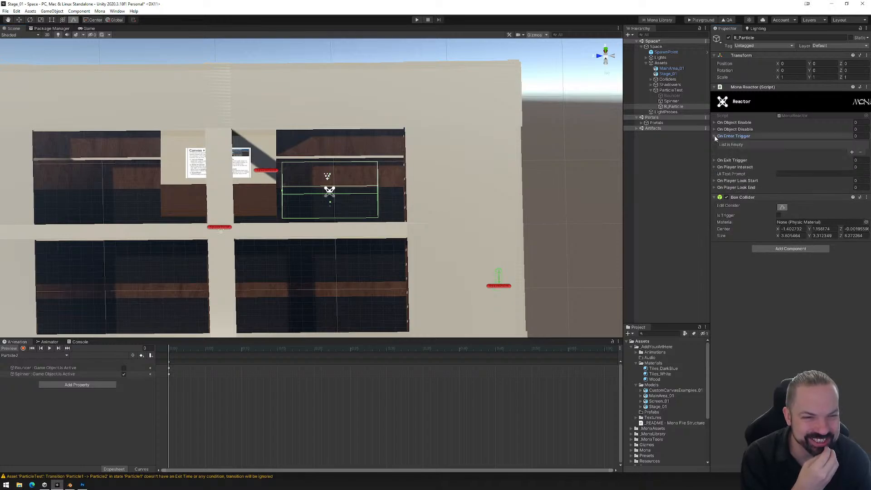
{"action": "left_click", "coordinate": [715, 161]}
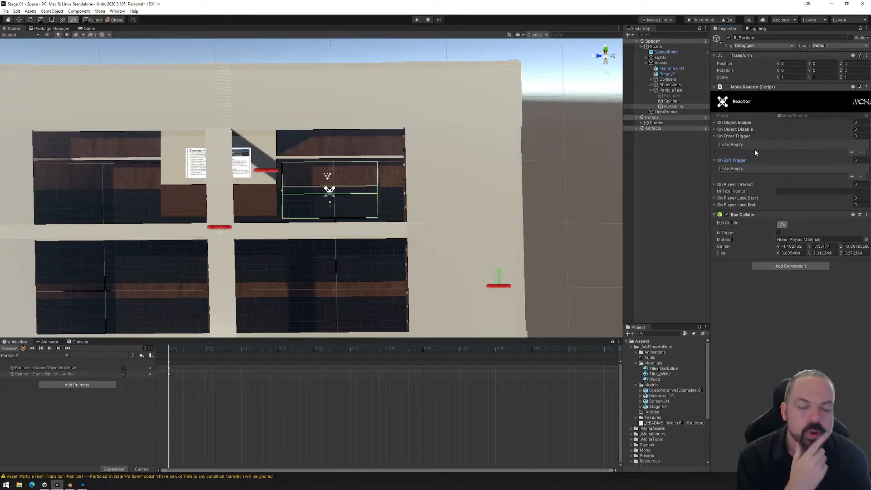
{"action": "left_click", "coordinate": [714, 161]}
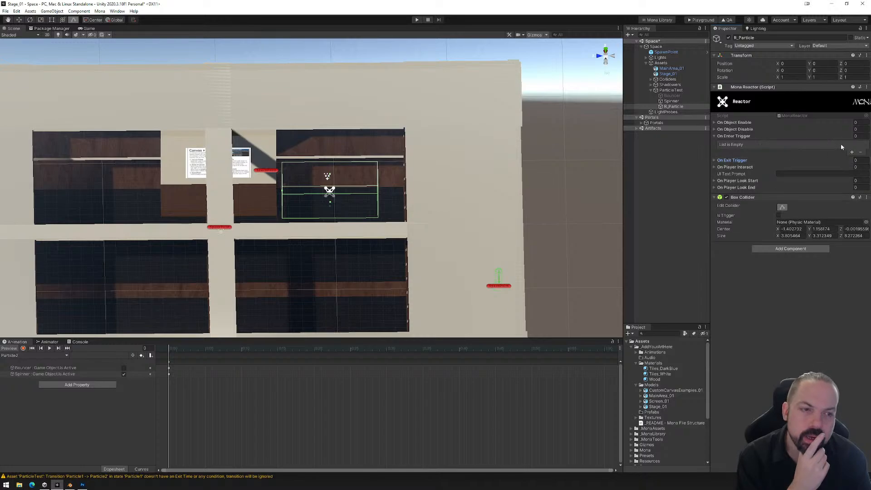
{"action": "left_click", "coordinate": [852, 153]}
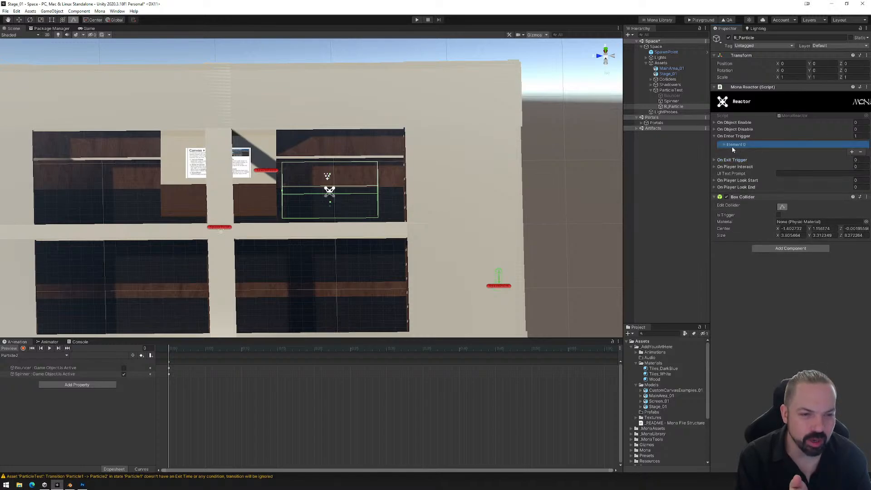
{"action": "left_click", "coordinate": [778, 151]}
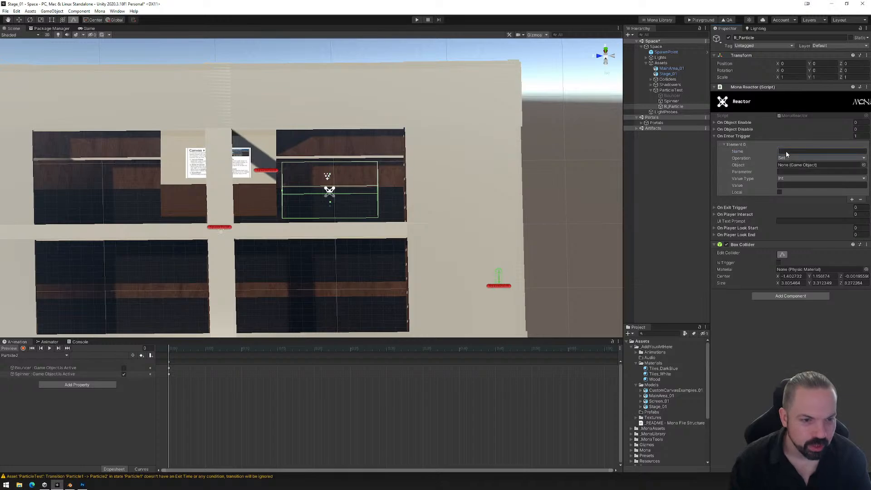
{"action": "type", "text": "Switch"}
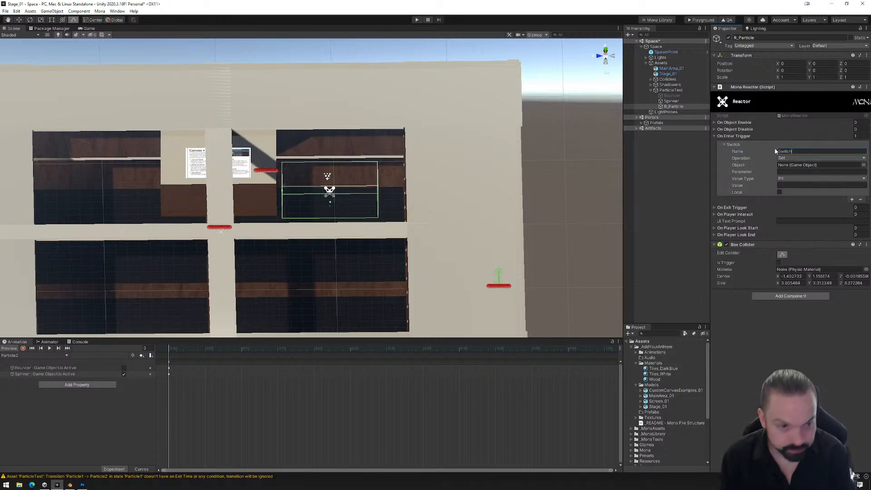
{"action": "left_click", "coordinate": [783, 158]}
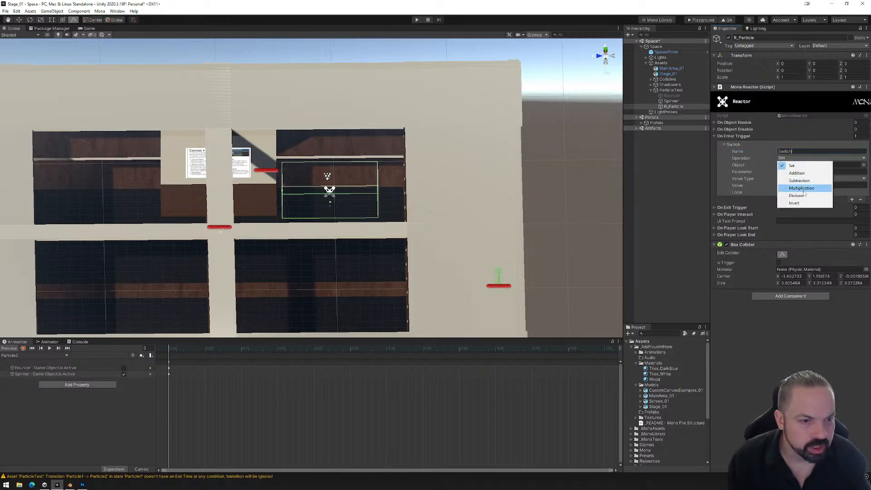
{"action": "left_click", "coordinate": [794, 203]}
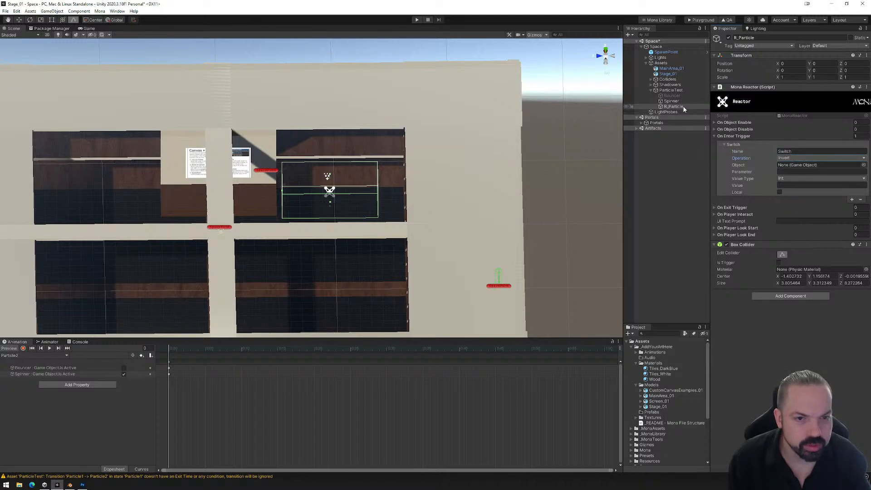
- Target the Switch event at ParticleTest with parameter Switch, value type Boolean and value true
{"action": "left_click_drag", "start_coordinate": [671, 90], "coordinate": [799, 165]}
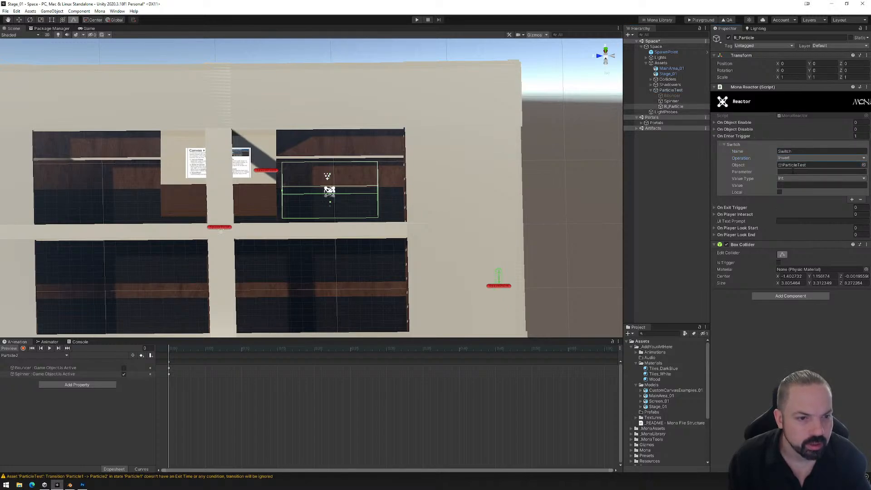
{"action": "type", "text": "Switch"}
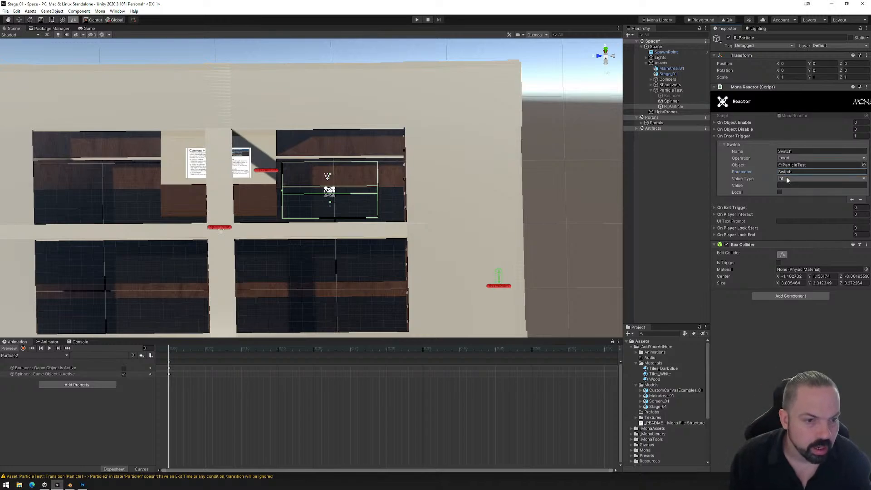
{"action": "left_click", "coordinate": [799, 178]}
{"action": "left_click", "coordinate": [799, 202]}
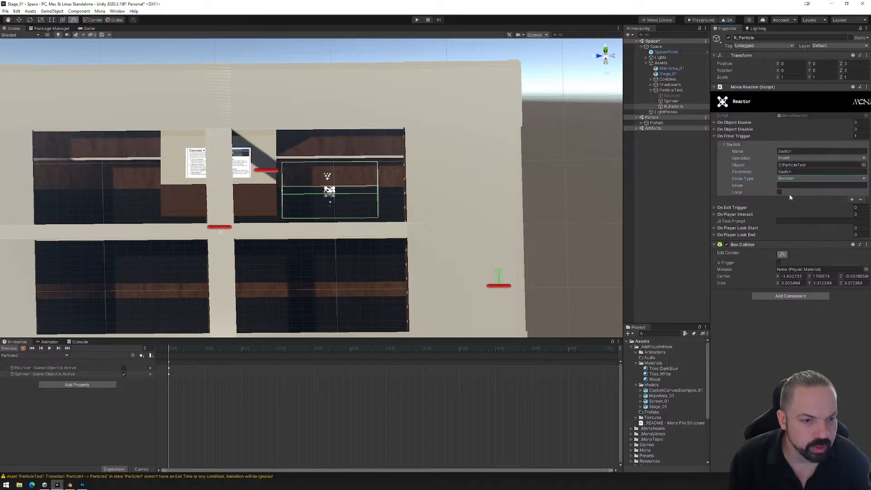
{"action": "left_click", "coordinate": [787, 187]}
{"action": "type", "text": "true"}
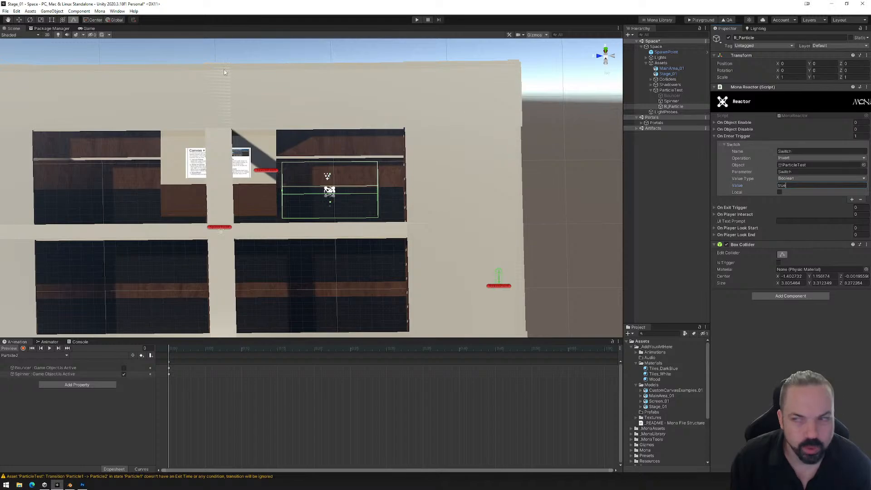
- Save the scene and show the animator's state graph with its Switch parameter
{"action": "left_click", "coordinate": [6, 11]}
{"action": "left_click", "coordinate": [17, 36]}
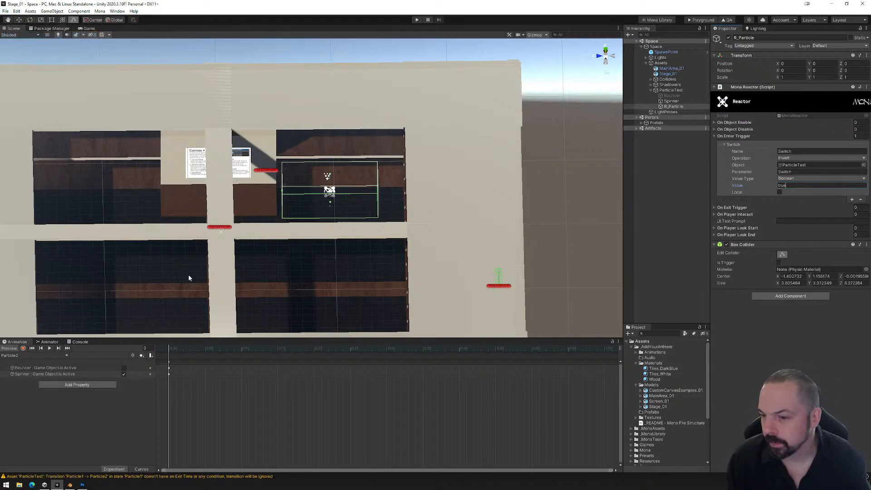
{"action": "left_click", "coordinate": [49, 342]}
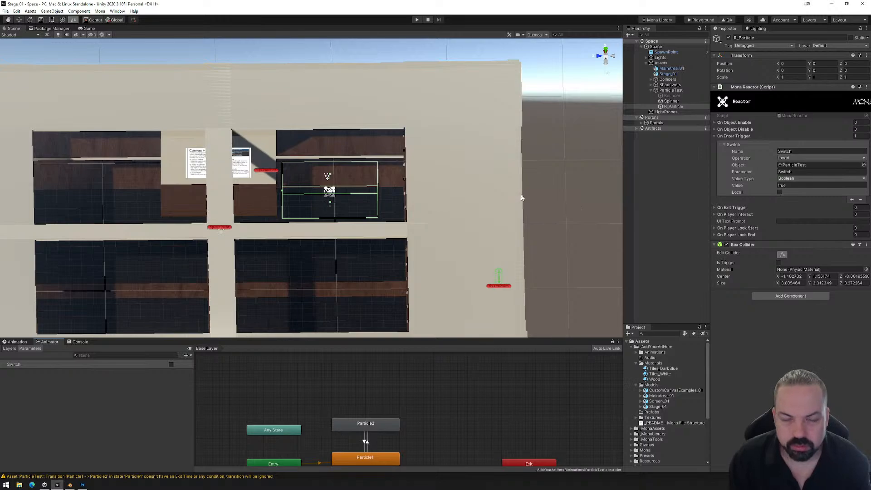
{"action": "left_click_drag", "start_coordinate": [521, 198], "coordinate": [591, 154], "text": "alt"}
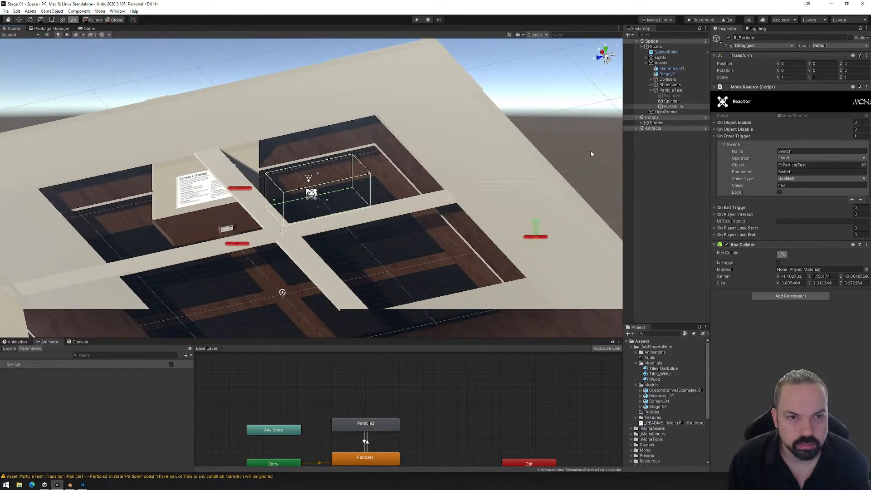
{"action": "left_click", "coordinate": [6, 12]}
{"action": "left_click", "coordinate": [16, 37]}
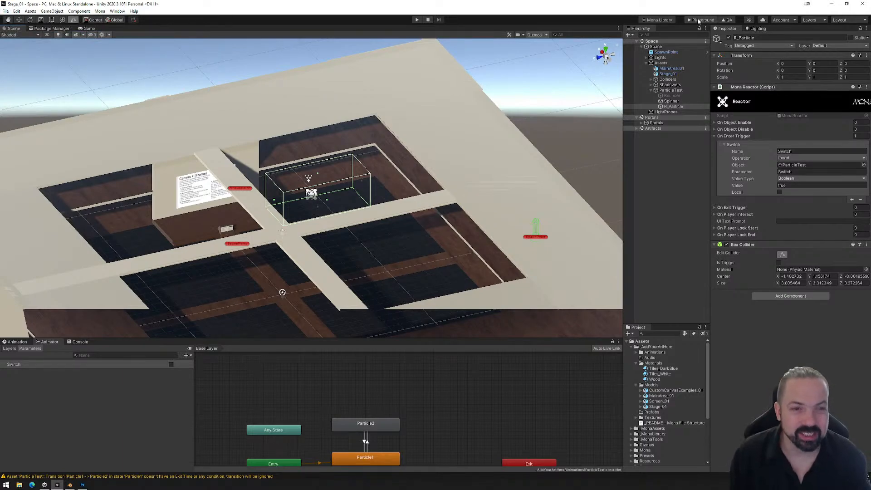
- Build the Playground files and load the exported PlaygroundFiles folder into the Mona Playground in the browser
{"action": "left_click", "coordinate": [699, 20]}
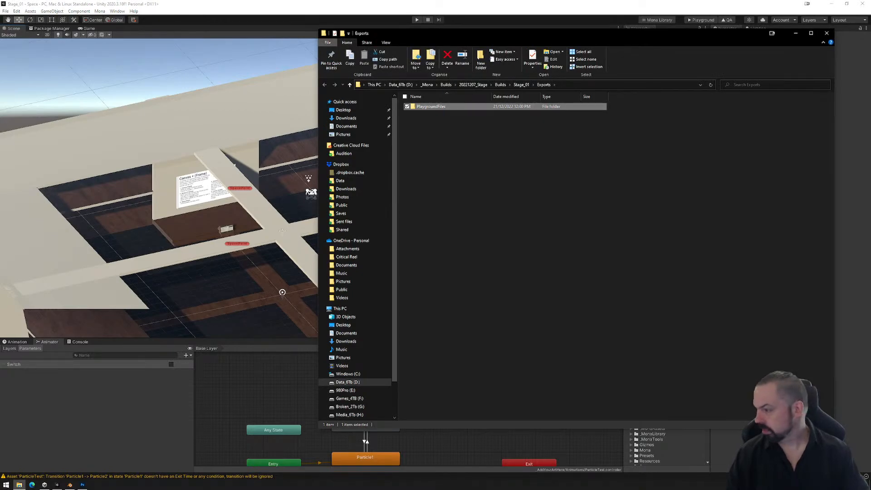
{"action": "left_click_drag", "start_coordinate": [503, 489], "coordinate": [518, 130]}
{"action": "double_click", "coordinate": [519, 130]}
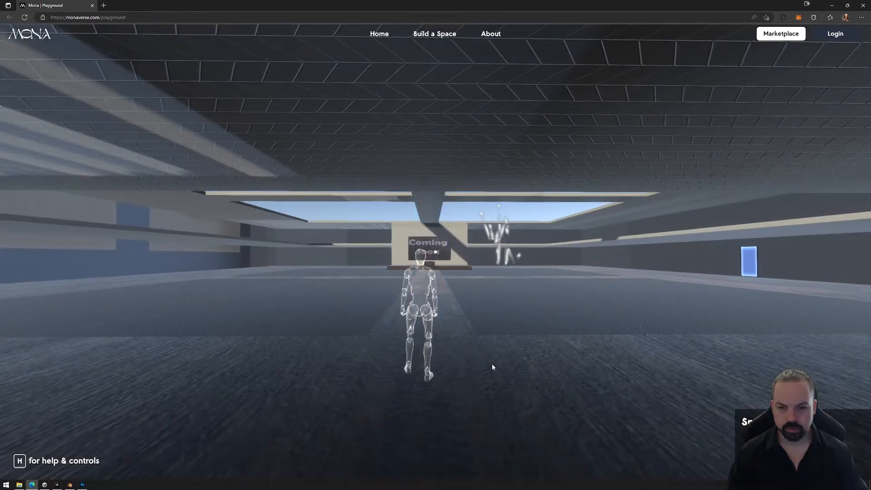
- Walk the avatar across the hall into the particle trigger area beside the stage to test the switch
{"action": "left_click", "coordinate": [492, 365]}
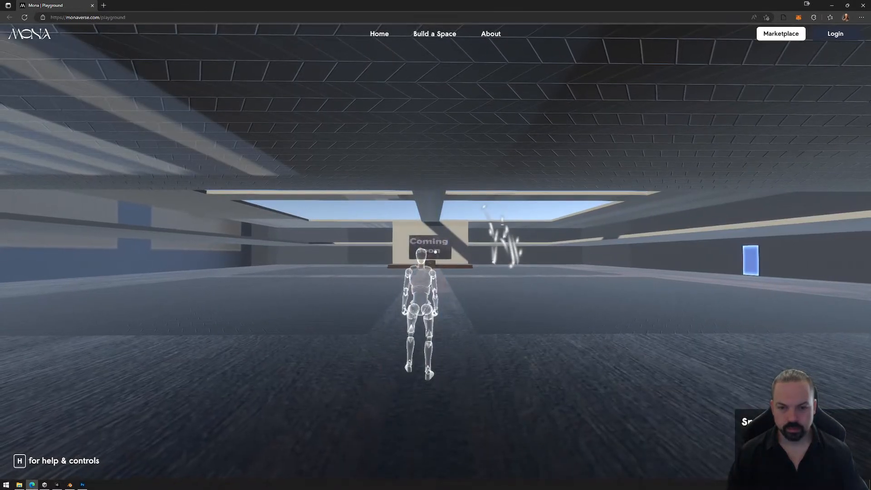
{"action": "key", "text": "w"}
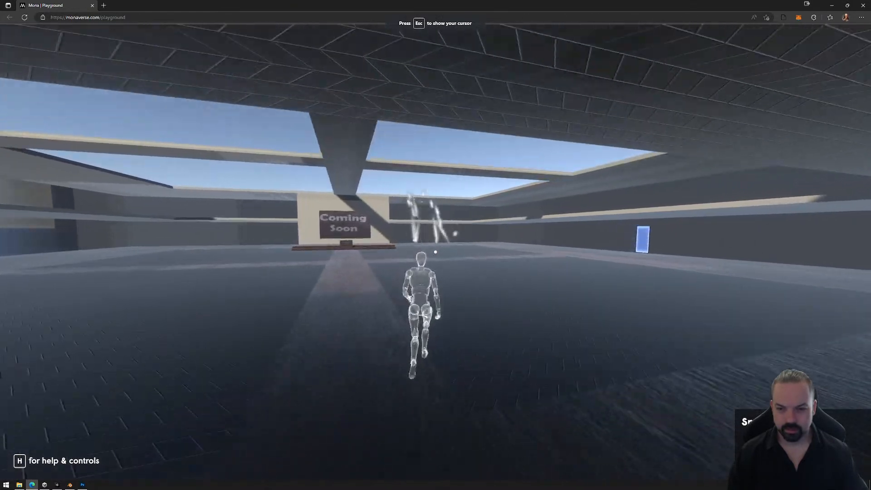
{"action": "key", "text": "w"}
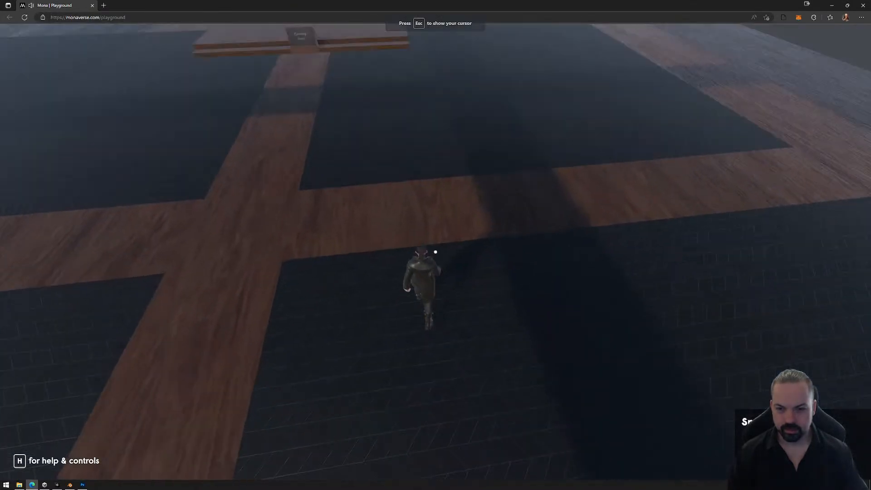
{"action": "key", "text": "w"}
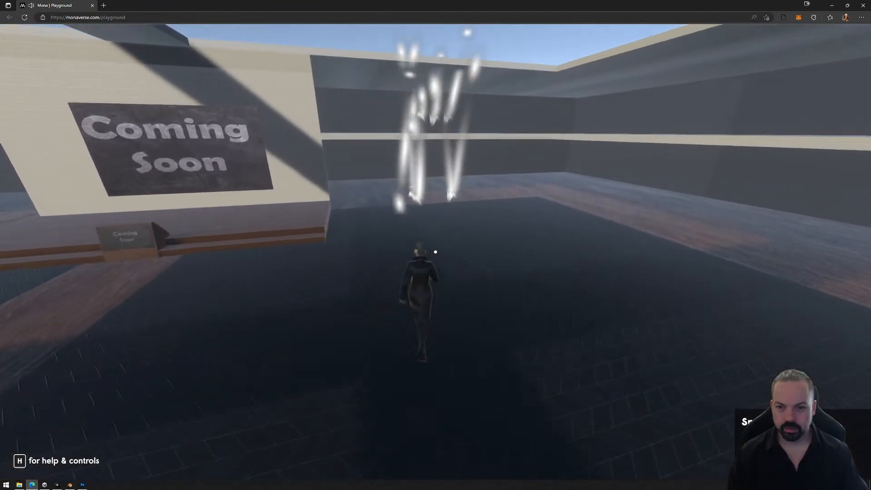
{"action": "key", "text": "w"}
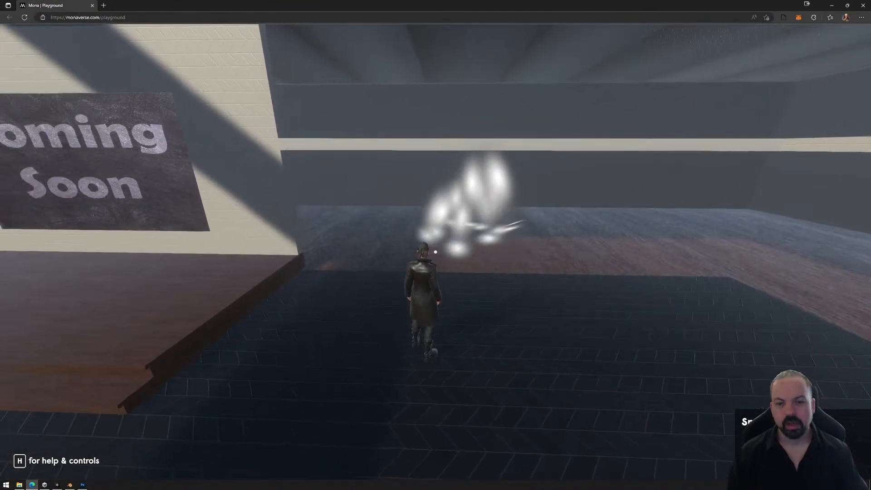
- Step the avatar repeatedly out of and back into the trigger area to test switching between the two particle effects
{"action": "key", "text": "s"}
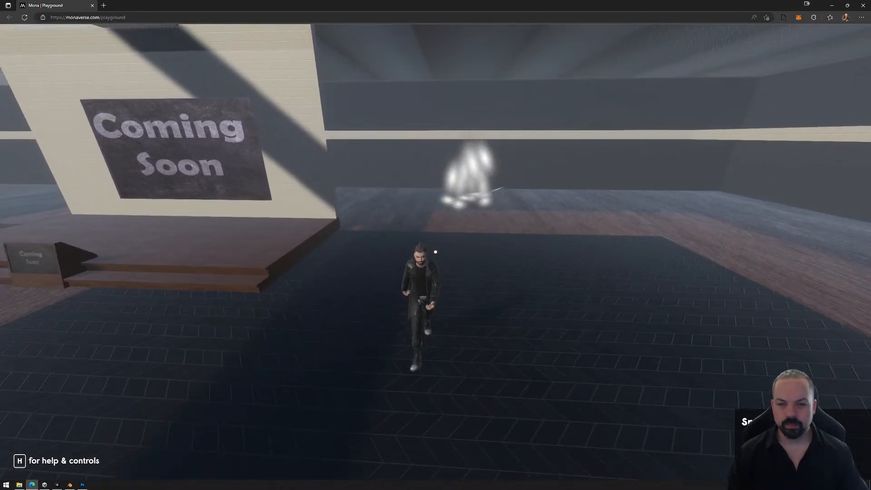
{"action": "key", "text": "w"}
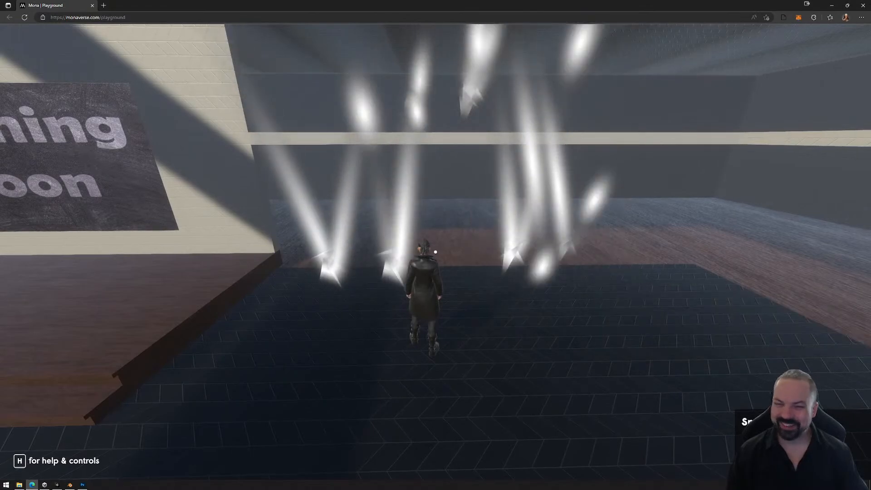
{"action": "key", "text": "s"}
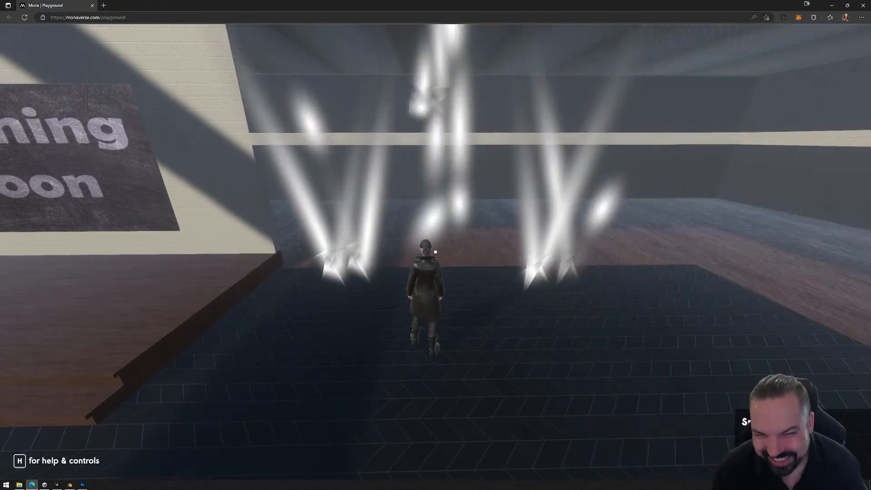
{"action": "key", "text": "w"}
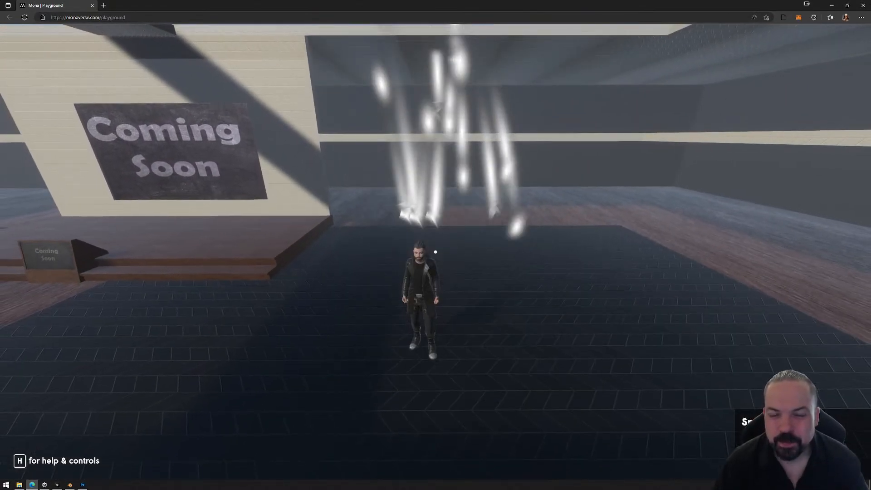
{"action": "key", "text": "w"}
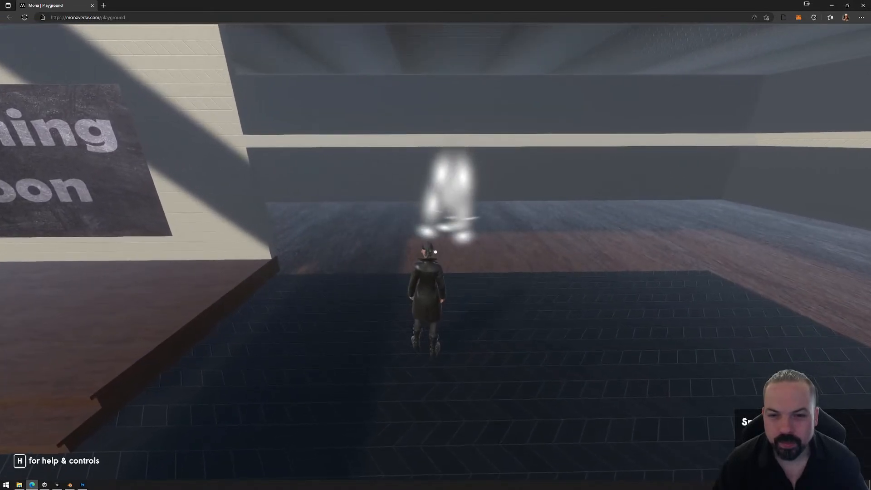
{"action": "key", "text": "d"}
{"action": "key", "text": "s"}
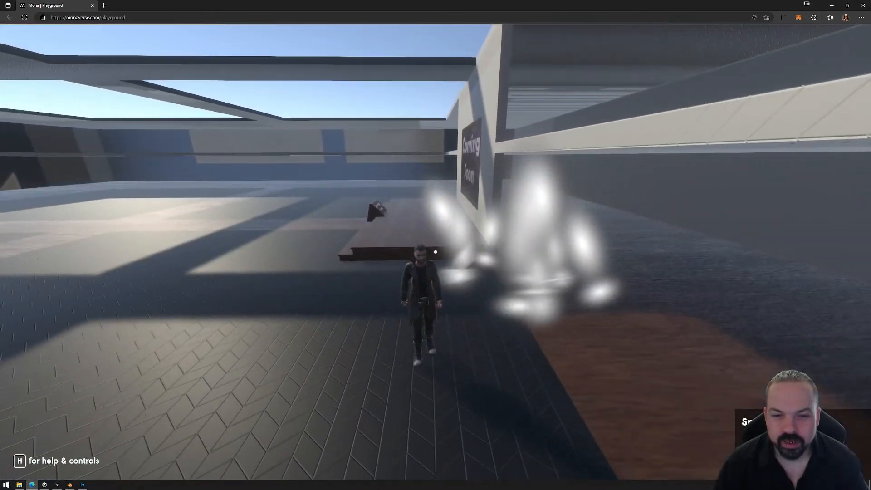
{"action": "key", "text": "a"}
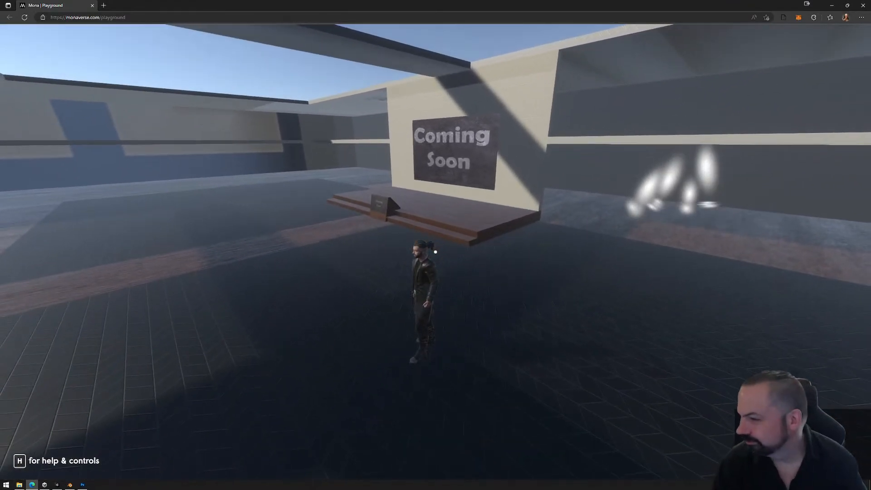
{"action": "key", "text": "Escape"}
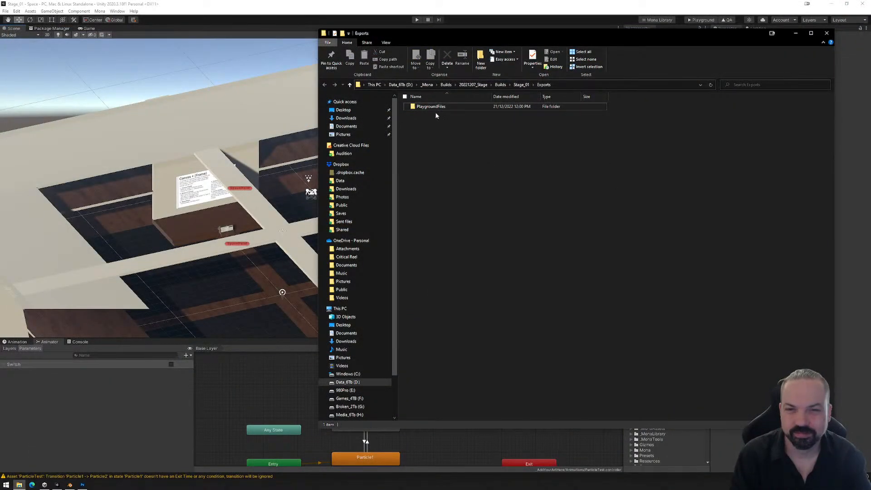
- Delete the PlaygroundFiles folder from the Exports folder and close the file window
{"action": "left_click", "coordinate": [431, 106]}
{"action": "key", "text": "Delete"}
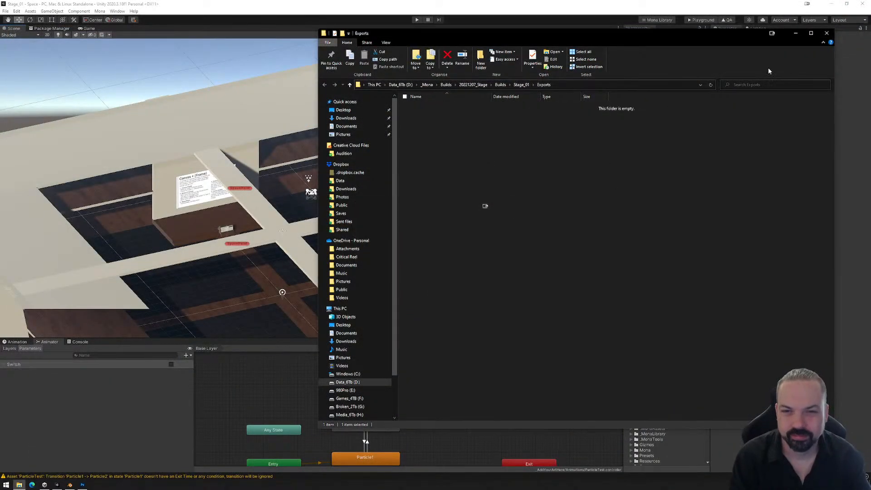
{"action": "left_click", "coordinate": [827, 33]}
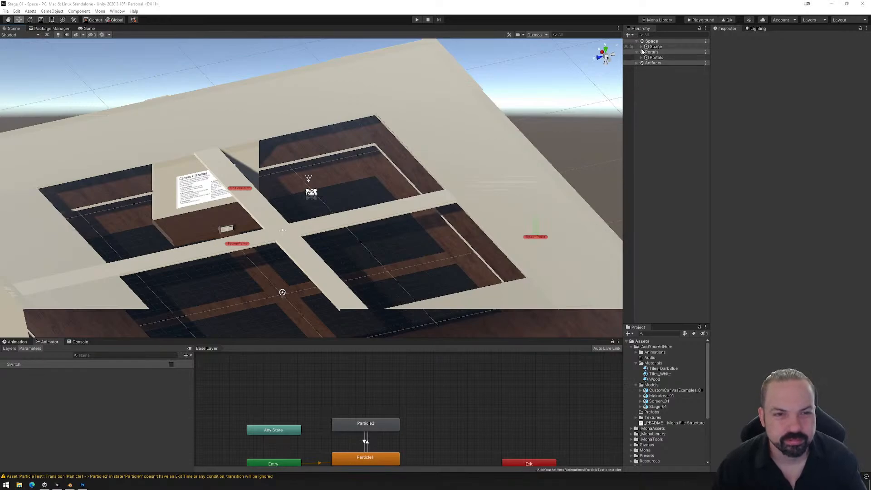
- Expand the Space, Assets and Lights objects in the hierarchy and bring the whole building into view
{"action": "left_click", "coordinate": [641, 46]}
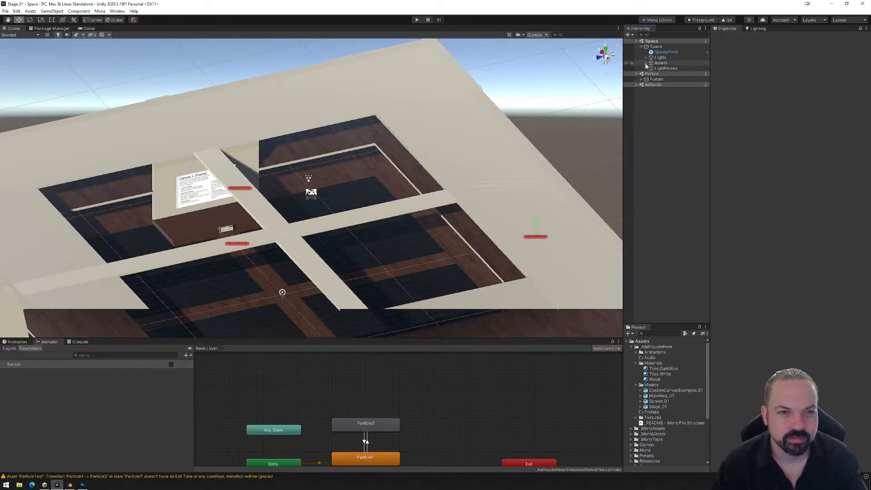
{"action": "left_click", "coordinate": [647, 62]}
{"action": "left_click", "coordinate": [646, 57]}
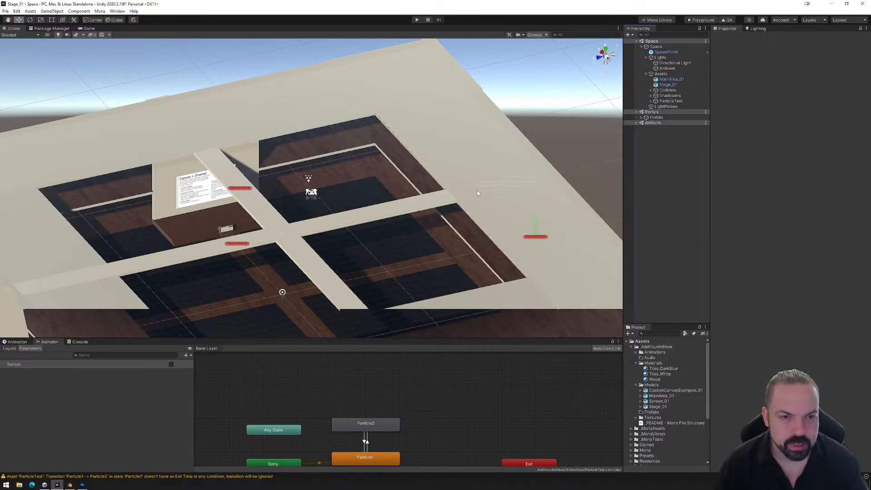
{"action": "scroll", "coordinate": [376, 219], "scroll_direction": "down", "scroll_amount": 1}
{"action": "right_click_drag", "start_coordinate": [401, 258], "coordinate": [465, 289]}
{"action": "scroll", "coordinate": [436, 272], "scroll_direction": "down", "scroll_amount": 7}
{"action": "middle_click_drag", "start_coordinate": [388, 243], "coordinate": [367, 188]}
{"action": "scroll", "coordinate": [367, 189], "scroll_direction": "down", "scroll_amount": 2}
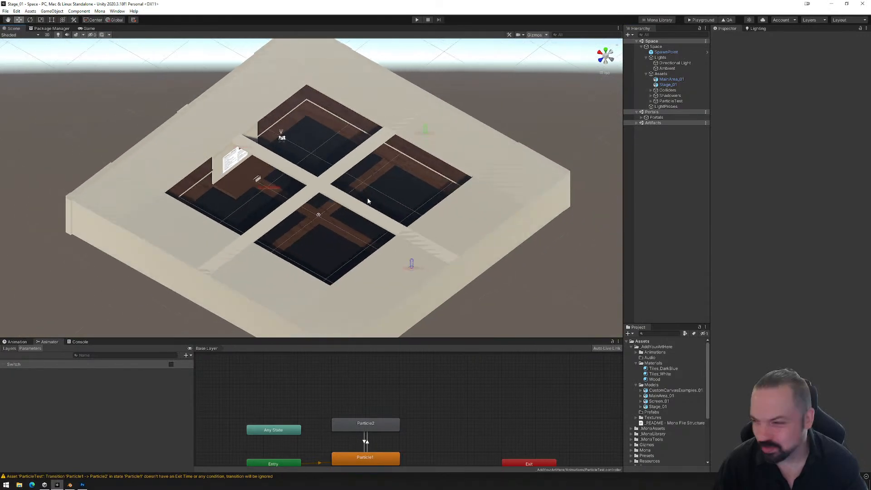
{"action": "right_click_drag", "start_coordinate": [353, 225], "coordinate": [336, 216]}
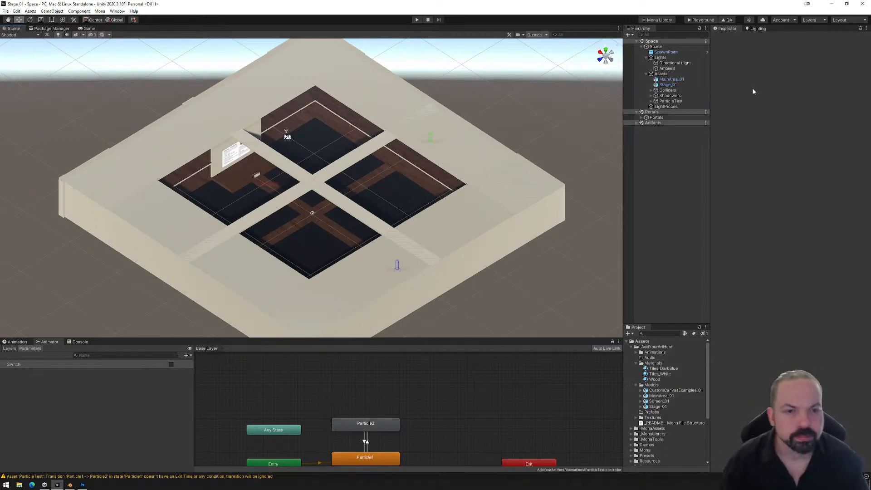
- Select the Spinner particle system under ParticleTest and frame it in the scene
{"action": "left_click", "coordinate": [652, 100]}
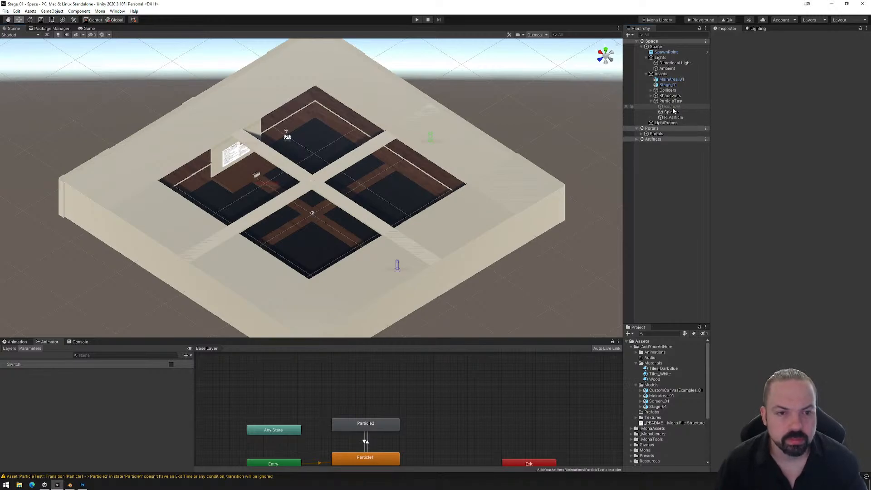
{"action": "left_click", "coordinate": [671, 112]}
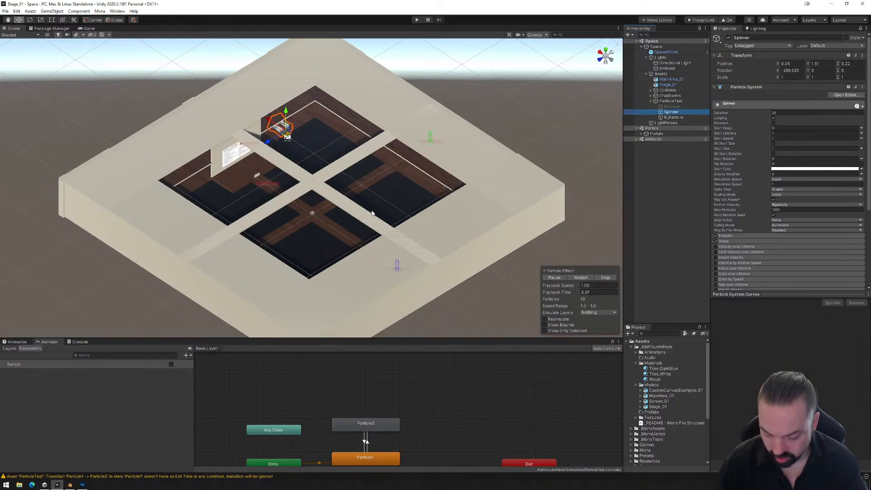
{"action": "key", "text": "f"}
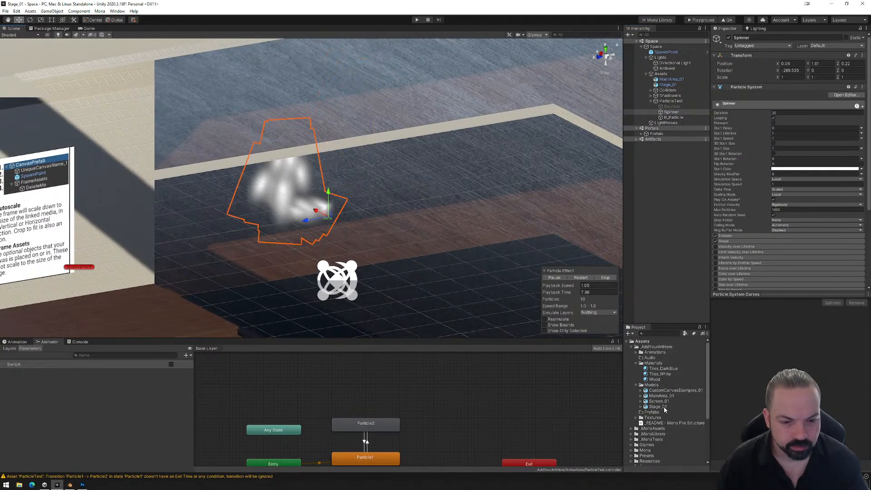
- Expand the Textures folder in the project assets and the Renderer settings of the Spinner particle system
{"action": "left_click", "coordinate": [636, 418]}
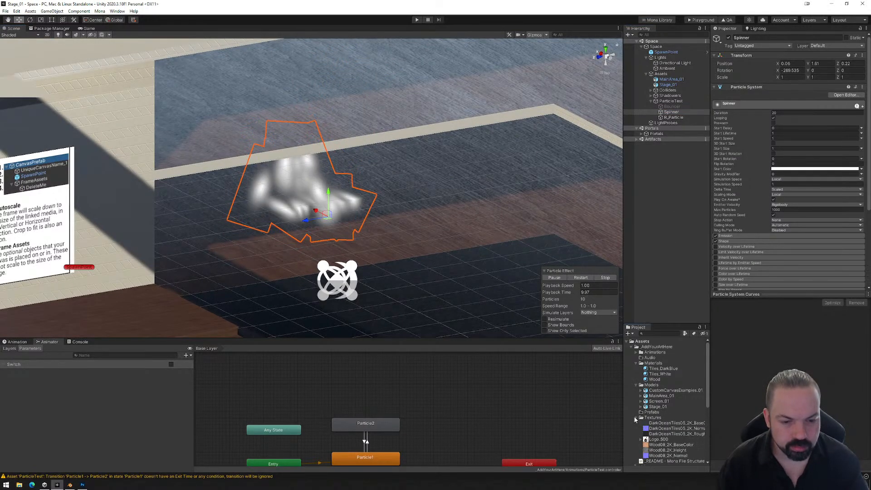
{"action": "scroll", "coordinate": [759, 175], "scroll_direction": "down", "scroll_amount": 5}
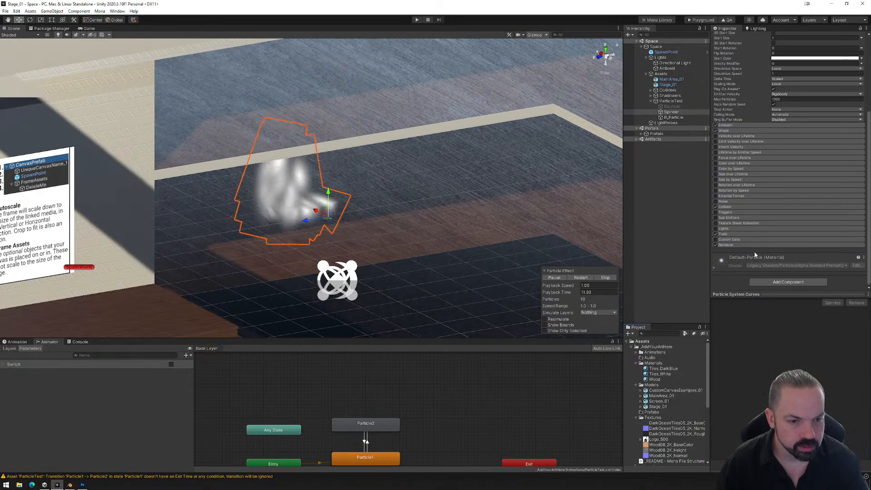
{"action": "left_click", "coordinate": [738, 245]}
{"action": "scroll", "coordinate": [747, 250], "scroll_direction": "down", "scroll_amount": 6}
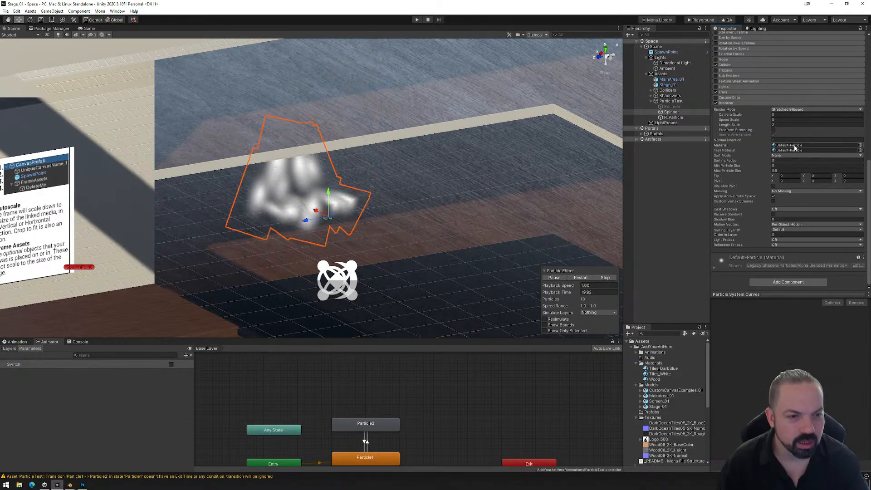
- Inspect the Logo_500 texture and its sprite, and look through the materials available for the Spinner's renderer
{"action": "left_click", "coordinate": [657, 440]}
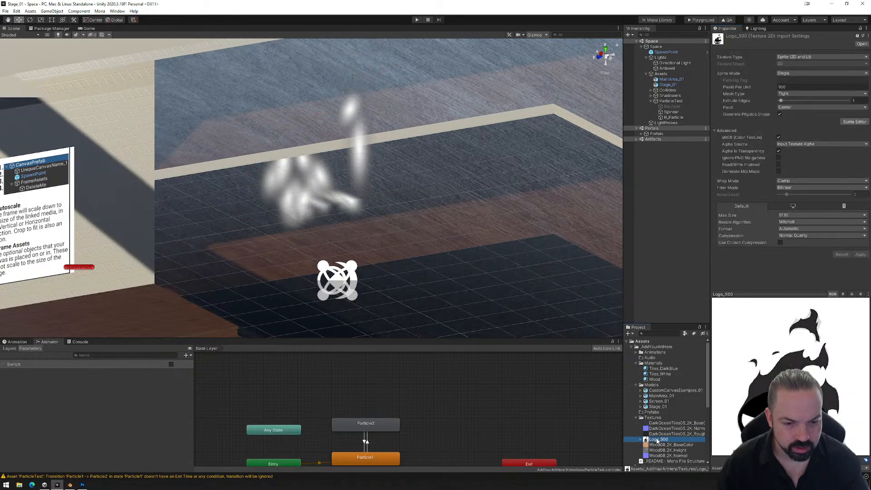
{"action": "left_click", "coordinate": [641, 440]}
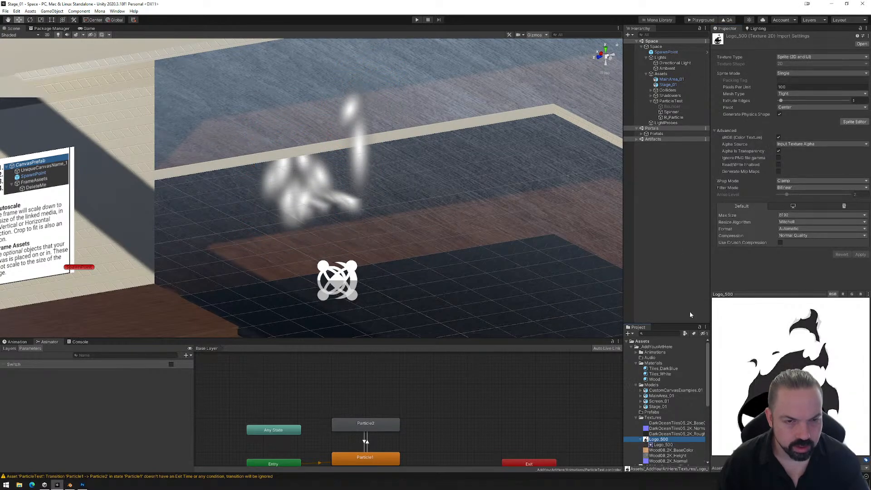
{"action": "left_click", "coordinate": [671, 112]}
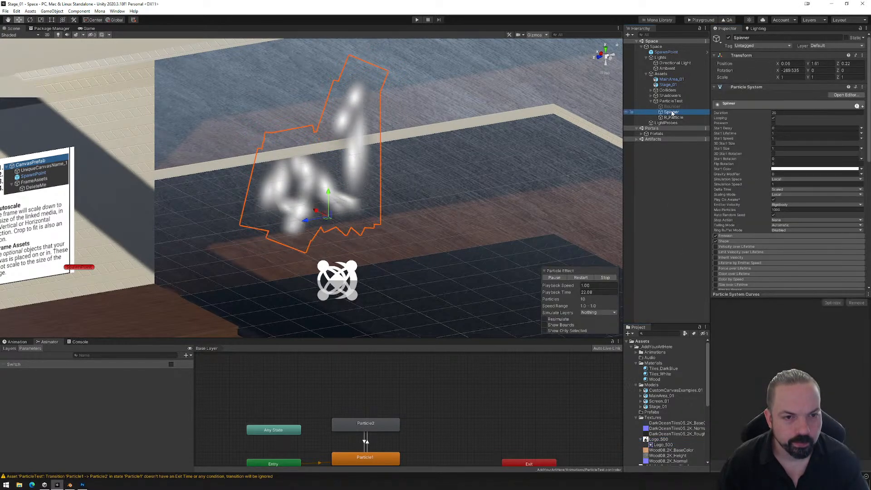
{"action": "scroll", "coordinate": [777, 223], "scroll_direction": "down", "scroll_amount": 10}
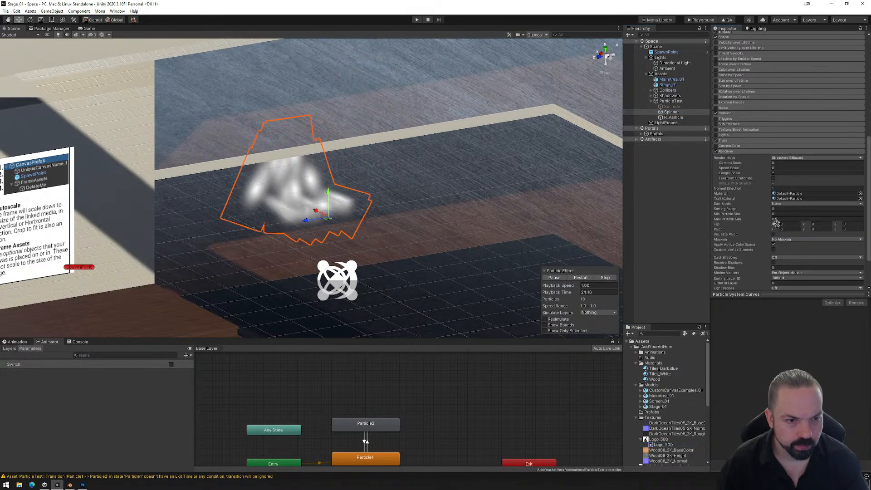
{"action": "left_click", "coordinate": [861, 194]}
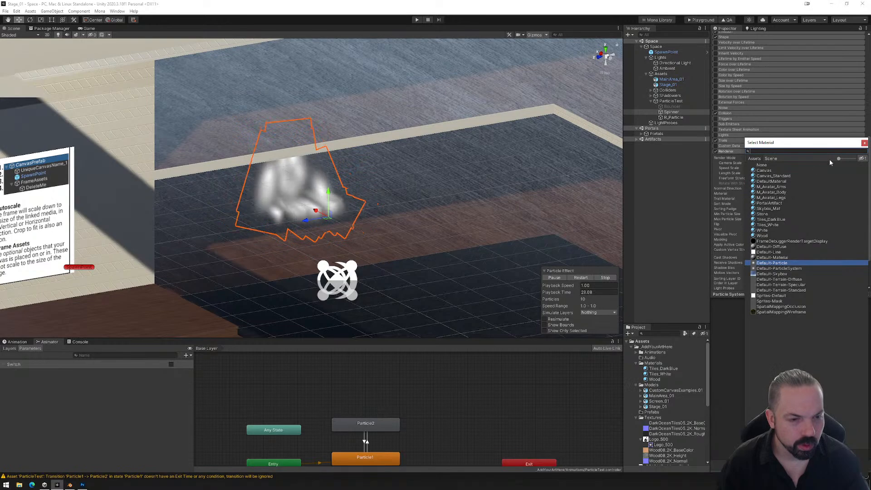
{"action": "left_click", "coordinate": [865, 142]}
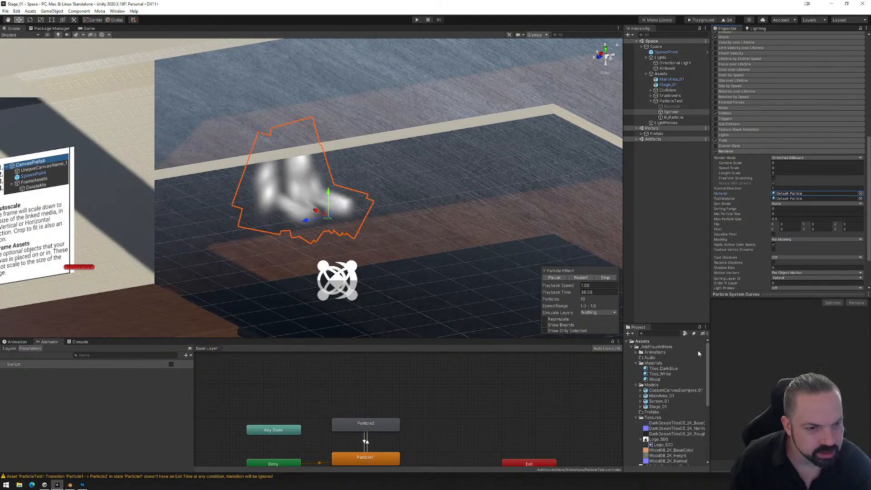
- Open the Default-Particle material used by the Spinner's renderer and examine its shader and texture settings
{"action": "scroll", "coordinate": [675, 397], "scroll_direction": "down", "scroll_amount": 3}
{"action": "scroll", "coordinate": [671, 407], "scroll_direction": "down", "scroll_amount": 2}
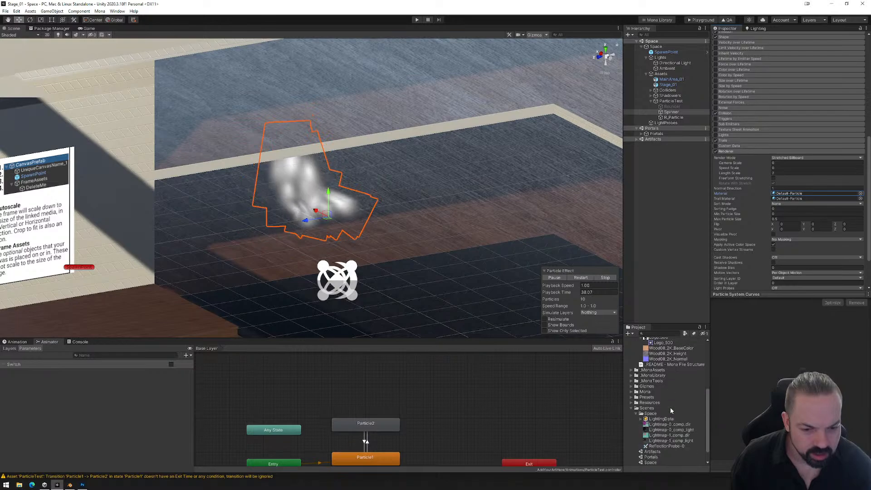
{"action": "double_click", "coordinate": [798, 195]}
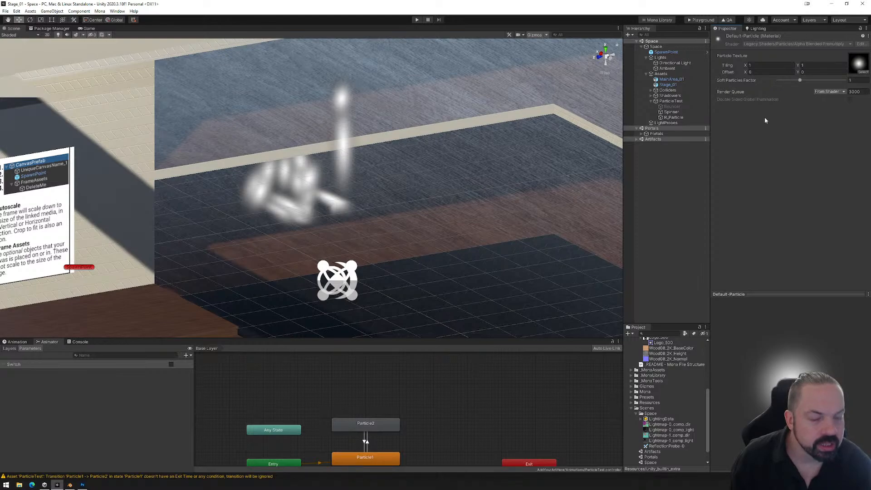
{"action": "scroll", "coordinate": [662, 397], "scroll_direction": "up", "scroll_amount": 2}
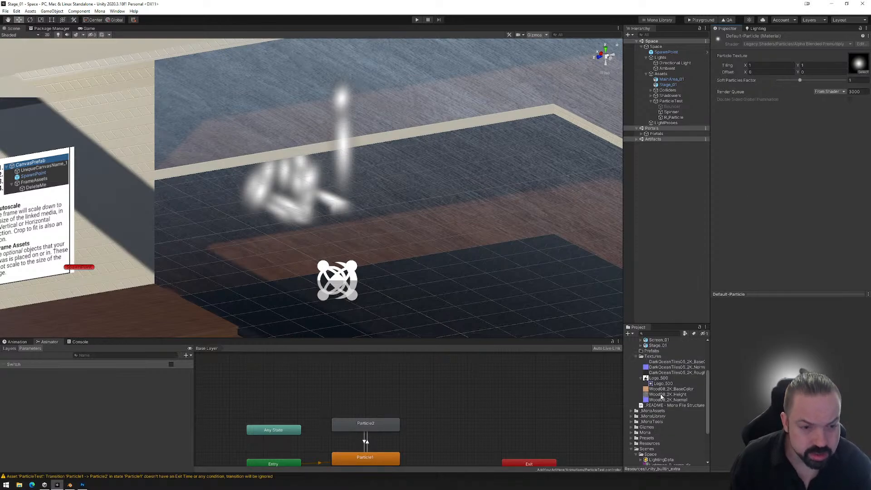
{"action": "scroll", "coordinate": [662, 394], "scroll_direction": "up", "scroll_amount": 1}
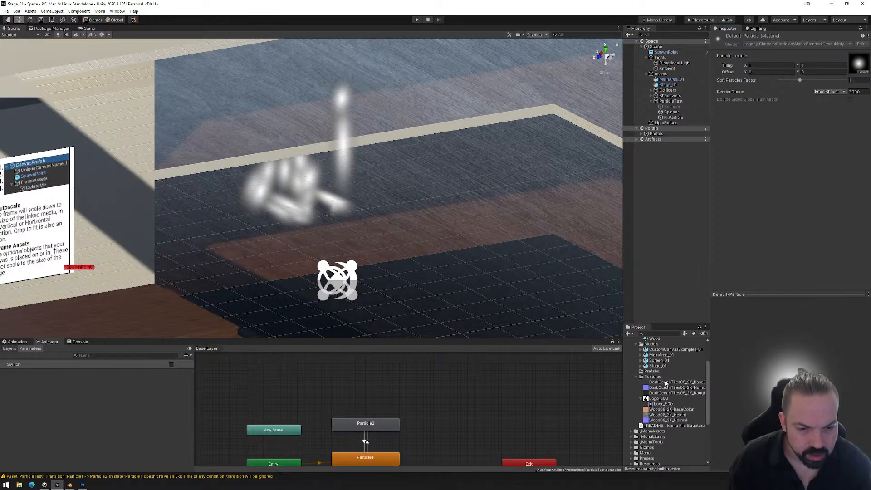
{"action": "scroll", "coordinate": [658, 378], "scroll_direction": "up", "scroll_amount": 2}
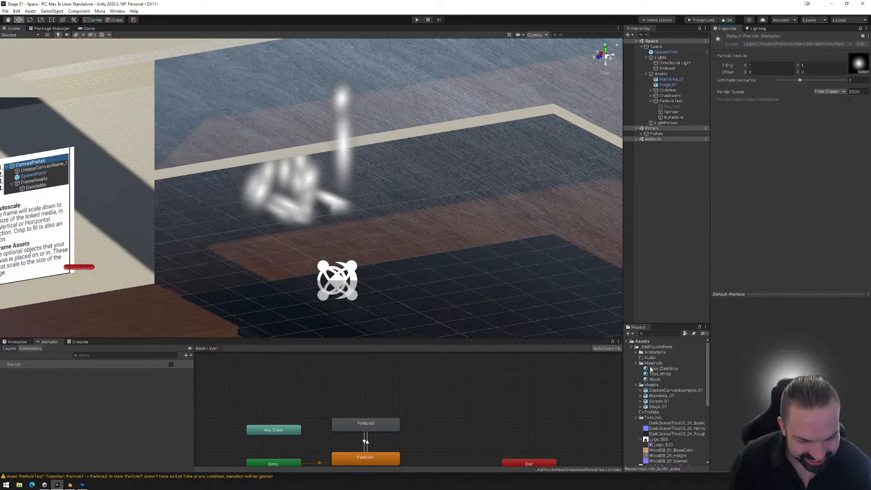
{"action": "left_click", "coordinate": [654, 363]}
{"action": "right_click", "coordinate": [653, 364]}
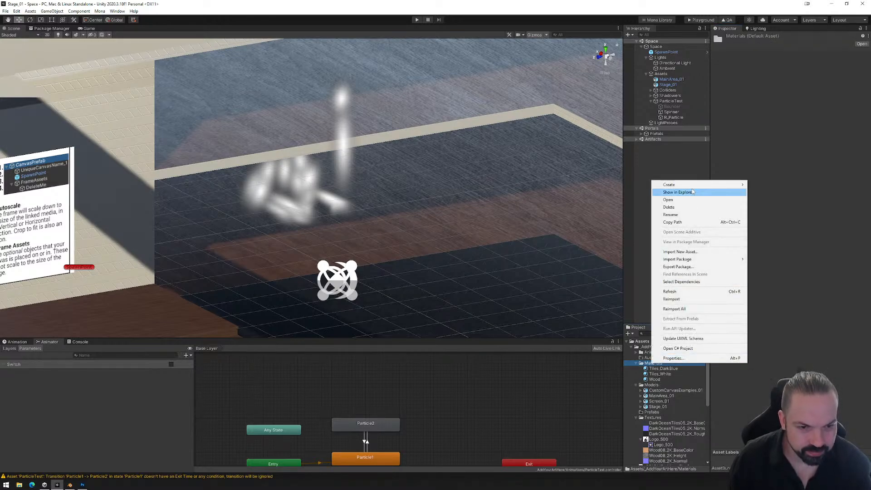
{"action": "left_click", "coordinate": [692, 191]}
{"action": "left_click", "coordinate": [827, 33]}
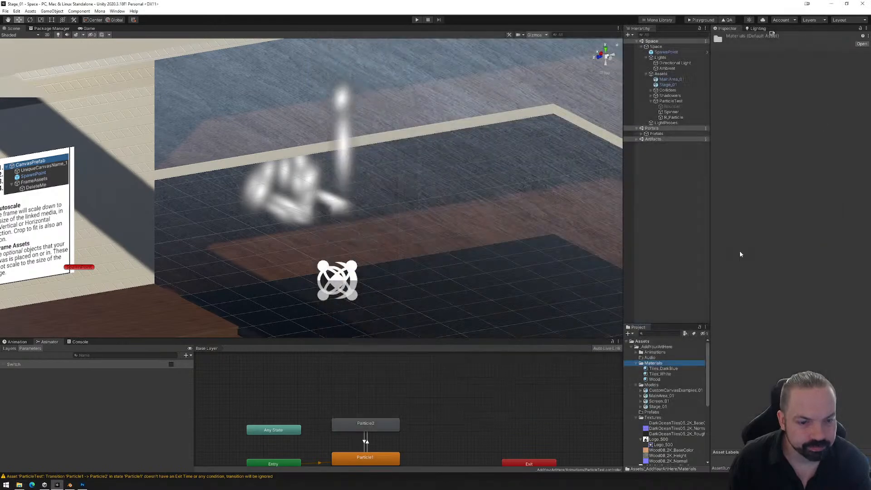
- Create a new material in the Materials folder and name it Logo
{"action": "right_click", "coordinate": [655, 364]}
{"action": "mouse_move", "coordinate": [726, 182]}
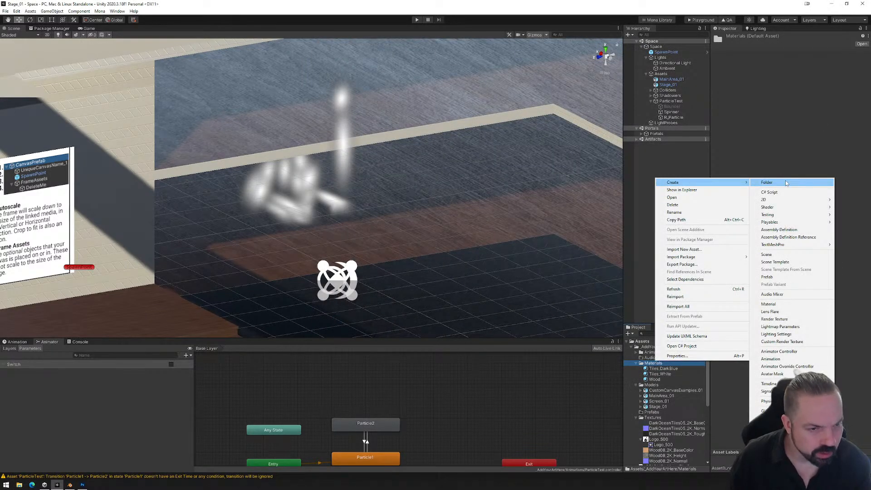
{"action": "left_click", "coordinate": [785, 305]}
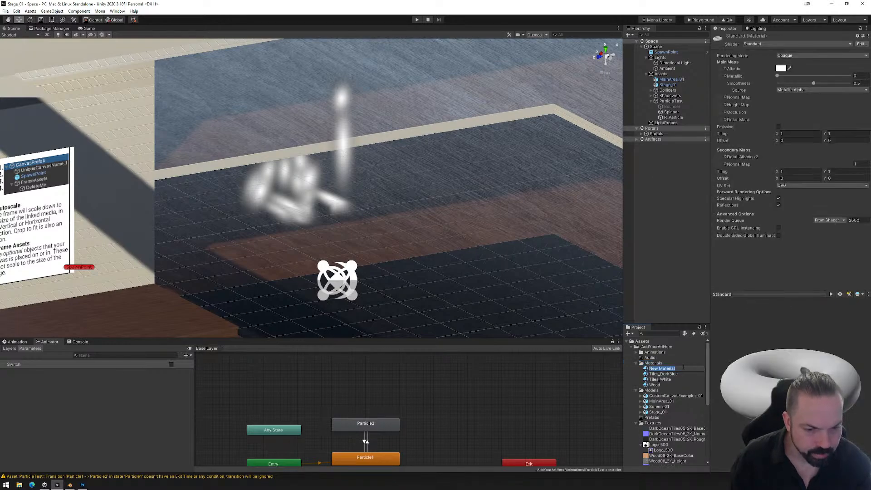
{"action": "type", "text": "Logo"}
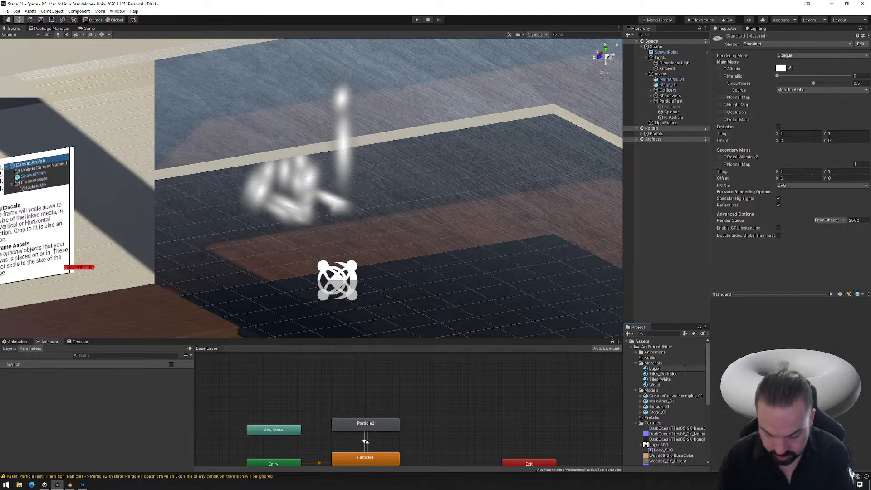
{"action": "key", "text": "Return"}
- Set the Logo material's shader to Sprites/Default
{"action": "left_click", "coordinate": [771, 44]}
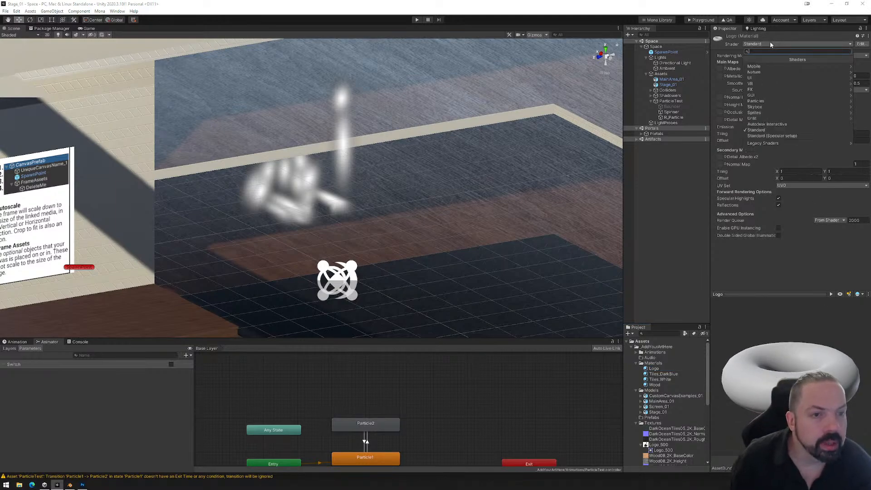
{"action": "left_click", "coordinate": [775, 111]}
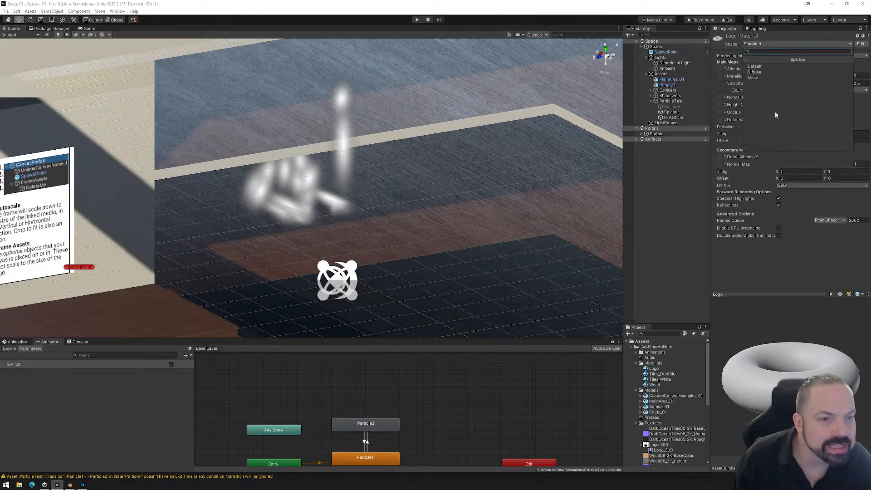
{"action": "left_click", "coordinate": [771, 67]}
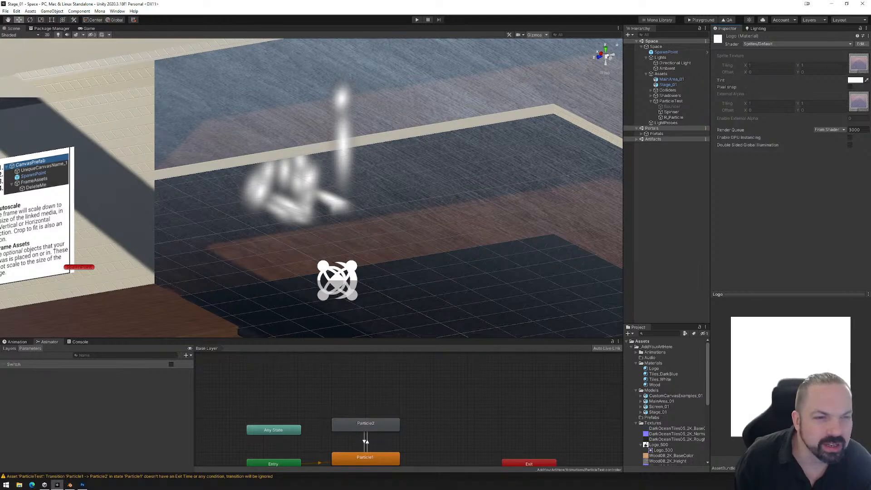
- Try the Sprites/Diffuse shader on the Logo material and undo the change
{"action": "left_click", "coordinate": [782, 44]}
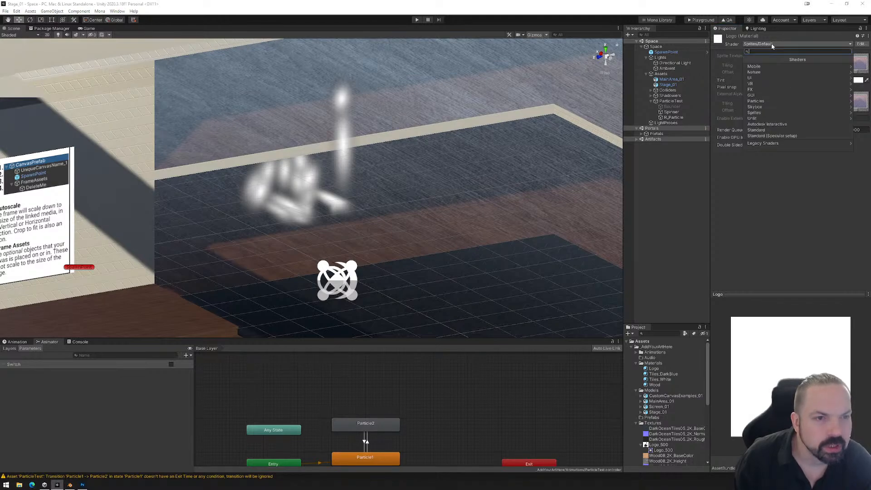
{"action": "left_click", "coordinate": [766, 112]}
{"action": "left_click", "coordinate": [763, 71]}
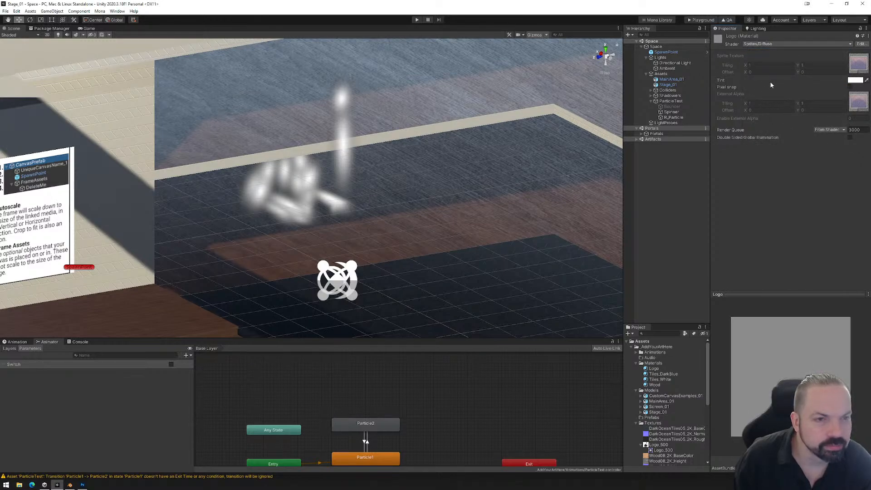
{"action": "key", "text": "ctrl+z"}
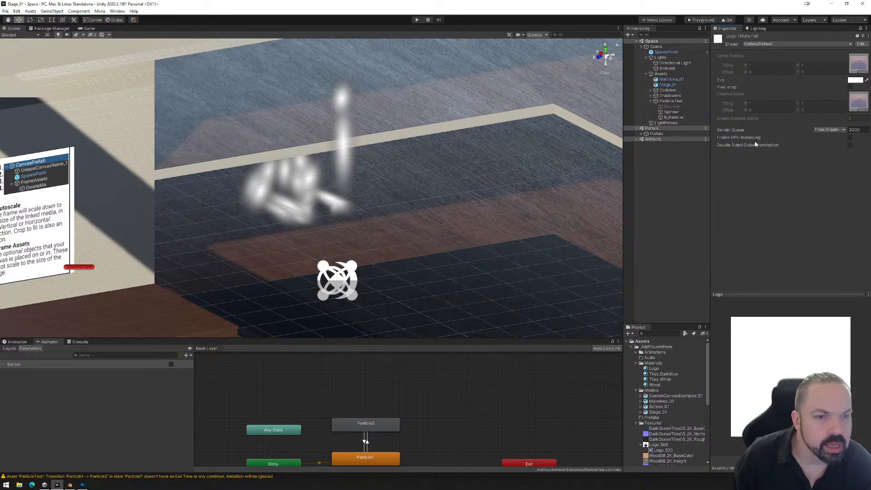
- Switch the Logo material to the Sprites/Diffuse shader again, and undo the recent shader changes
{"action": "left_click", "coordinate": [764, 45]}
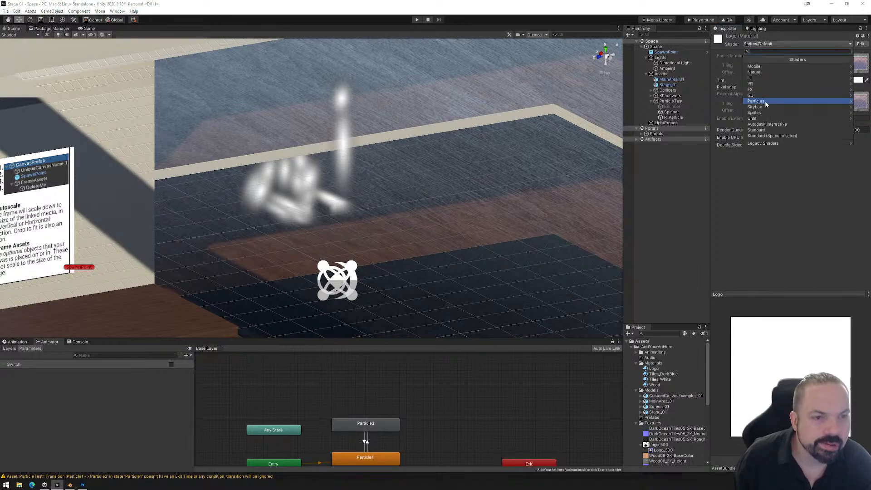
{"action": "left_click", "coordinate": [767, 113]}
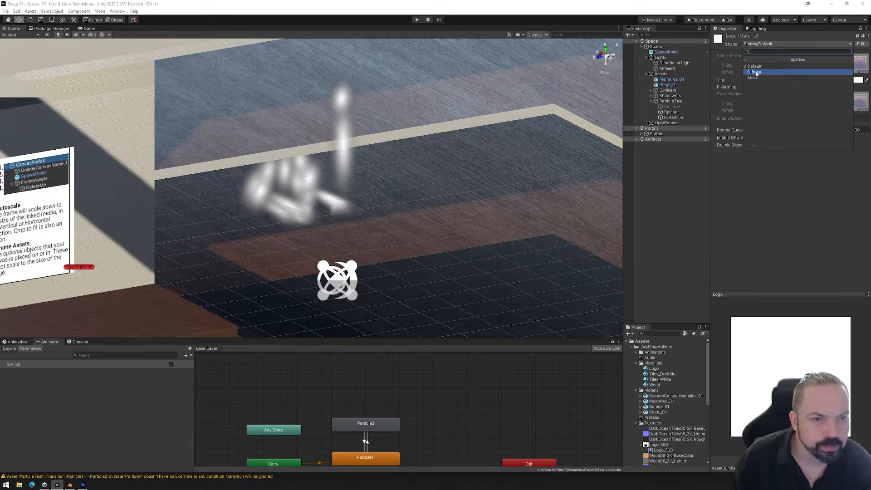
{"action": "left_click", "coordinate": [764, 72]}
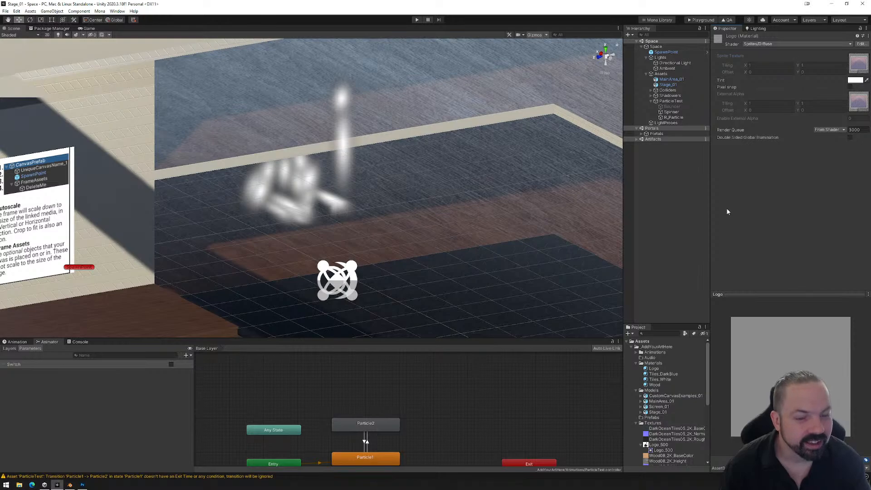
{"action": "left_click", "coordinate": [654, 368]}
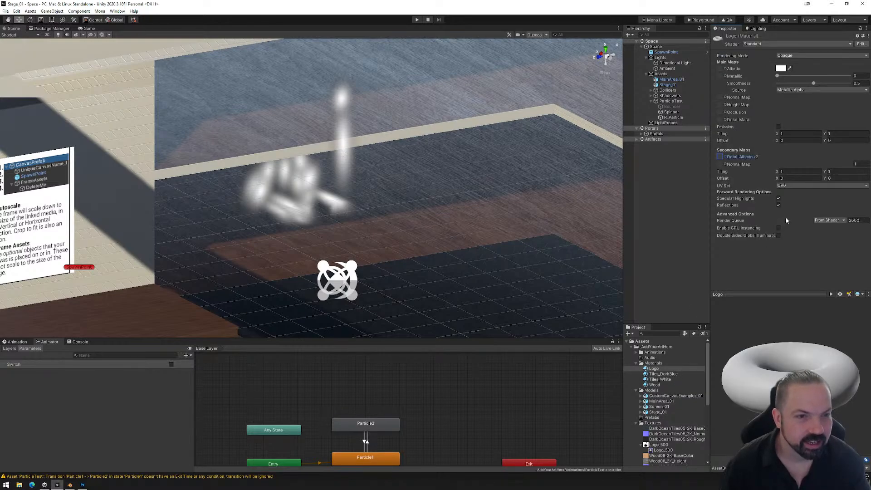
{"action": "key", "text": "ctrl+z"}
{"action": "key", "text": "ctrl+z"}
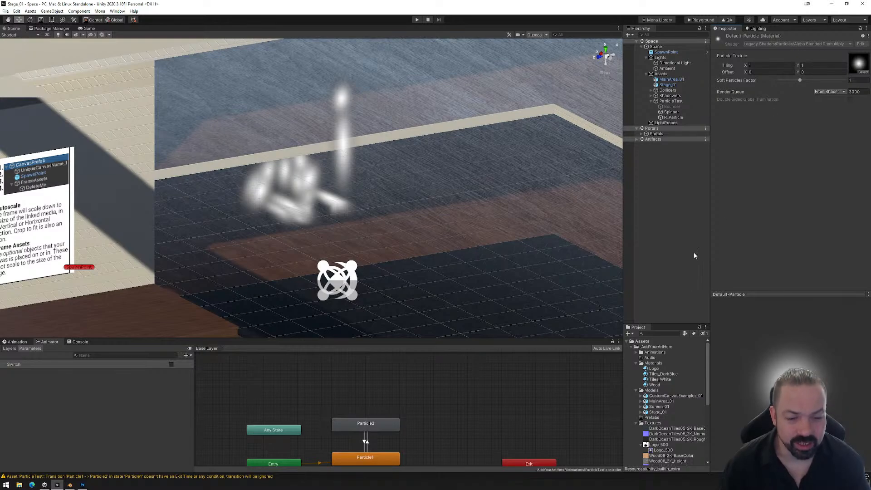
{"action": "left_click", "coordinate": [654, 369]}
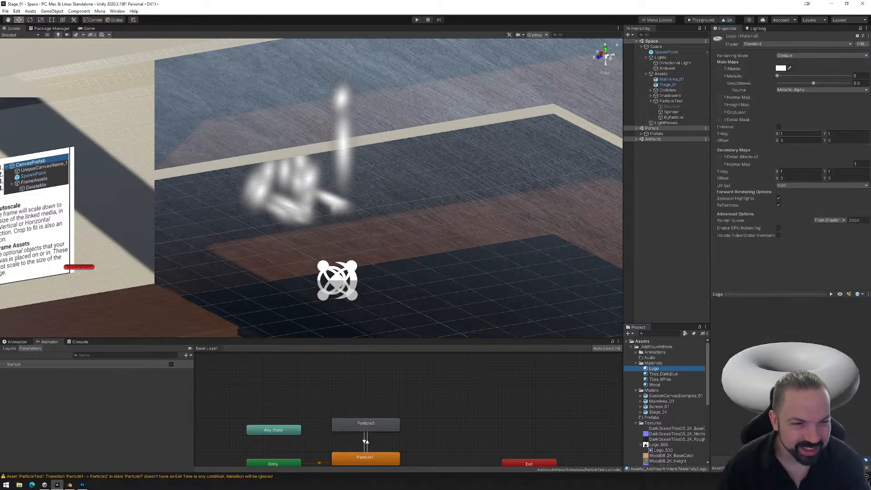
{"action": "left_click", "coordinate": [778, 44]}
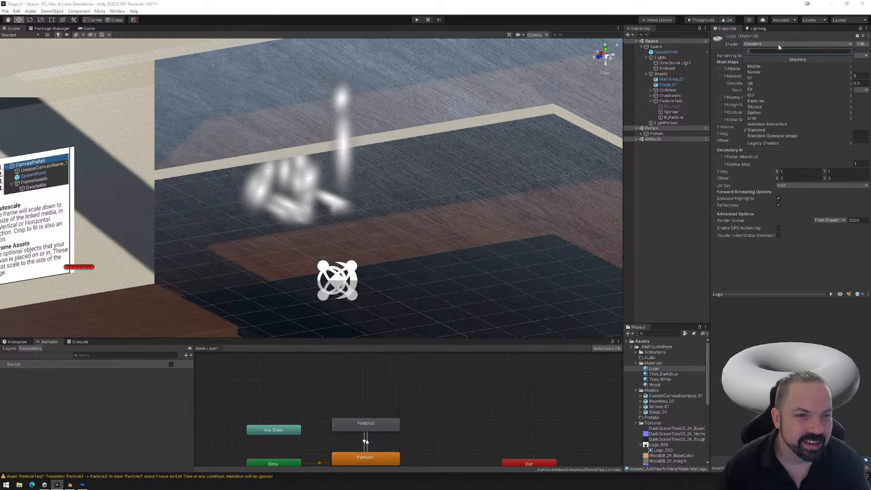
{"action": "left_click", "coordinate": [770, 112]}
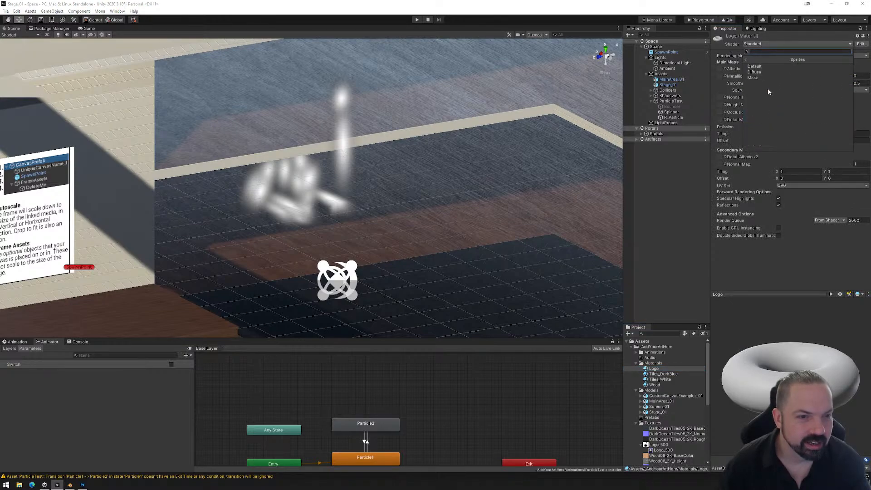
{"action": "left_click", "coordinate": [760, 59]}
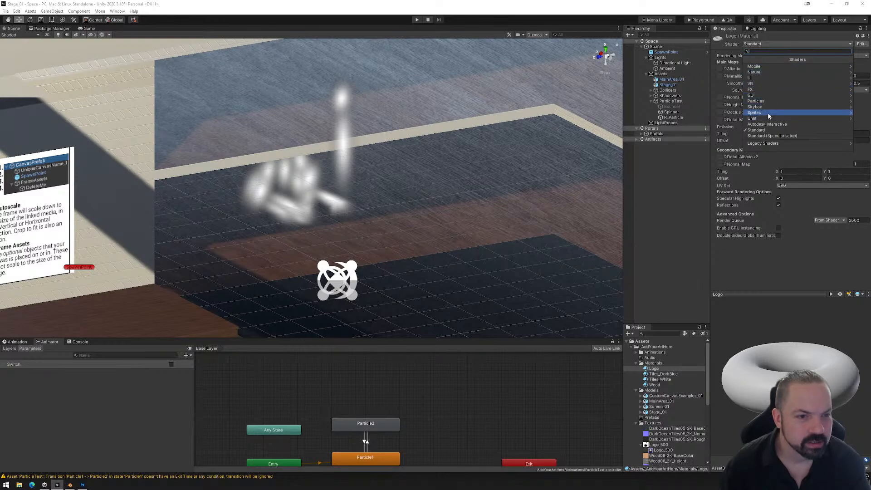
{"action": "left_click", "coordinate": [769, 144]}
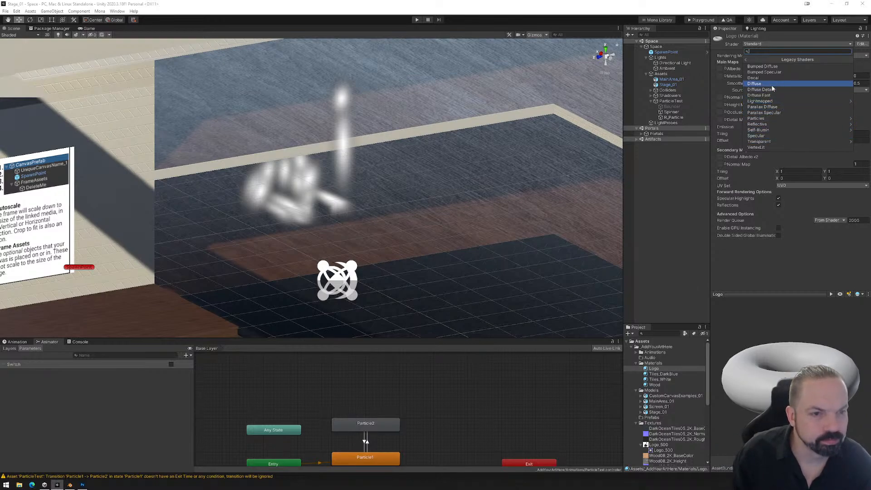
{"action": "left_click", "coordinate": [760, 253]}
{"action": "key", "text": "ctrl+z"}
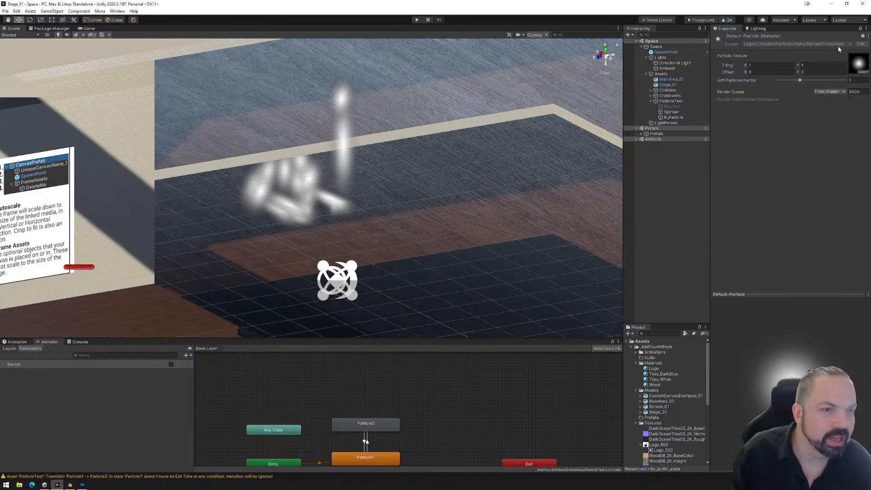
- Set the Logo material's shader to Legacy Shaders/Particles/Alpha Blended Premultiply and assign the Logo_500 image as its particle texture
{"action": "left_click", "coordinate": [654, 368]}
{"action": "left_click", "coordinate": [772, 44]}
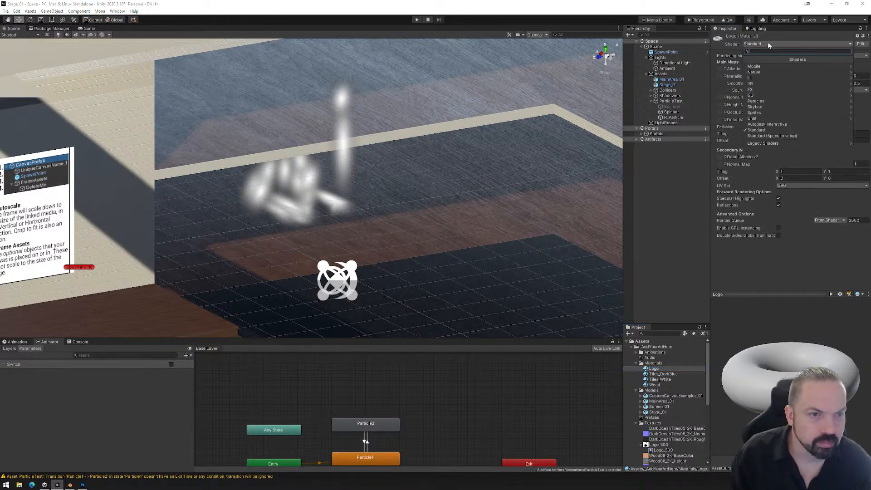
{"action": "left_click", "coordinate": [764, 143]}
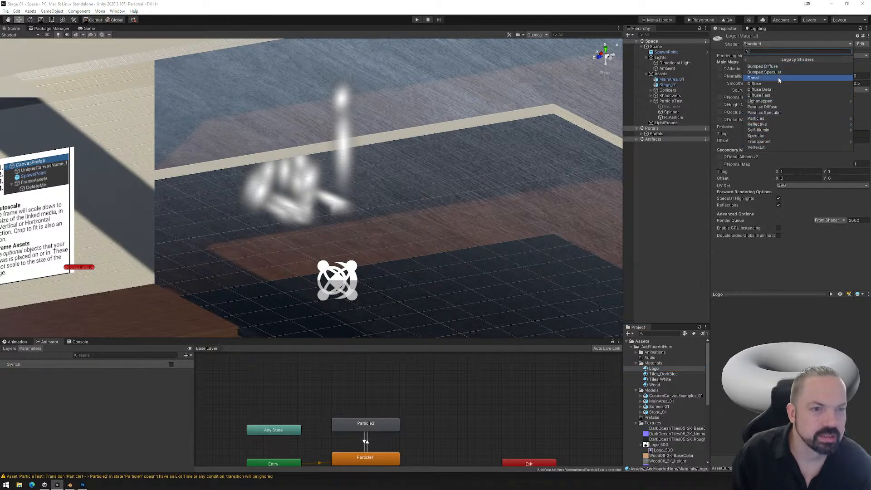
{"action": "left_click", "coordinate": [777, 118]}
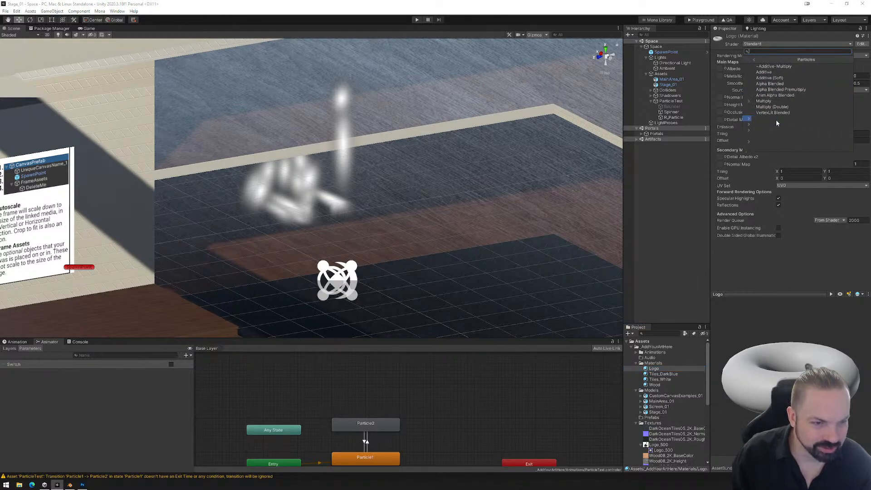
{"action": "left_click", "coordinate": [791, 90]}
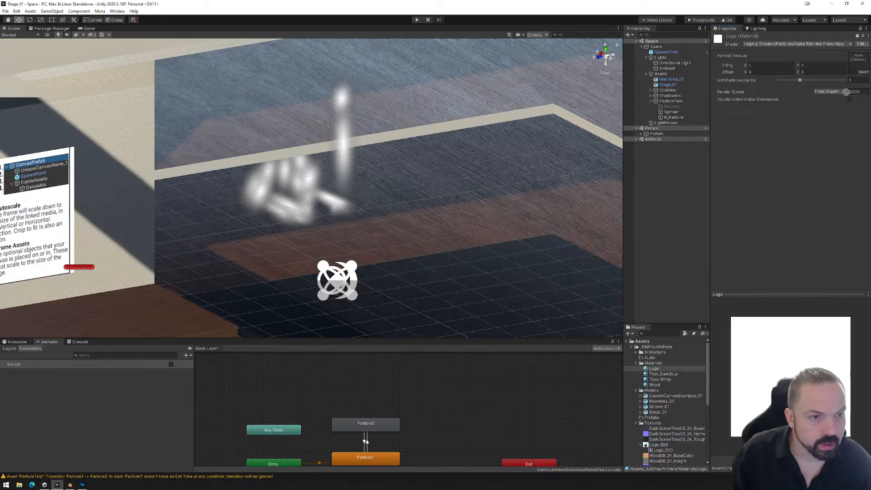
{"action": "left_click_drag", "start_coordinate": [847, 92], "coordinate": [859, 66]}
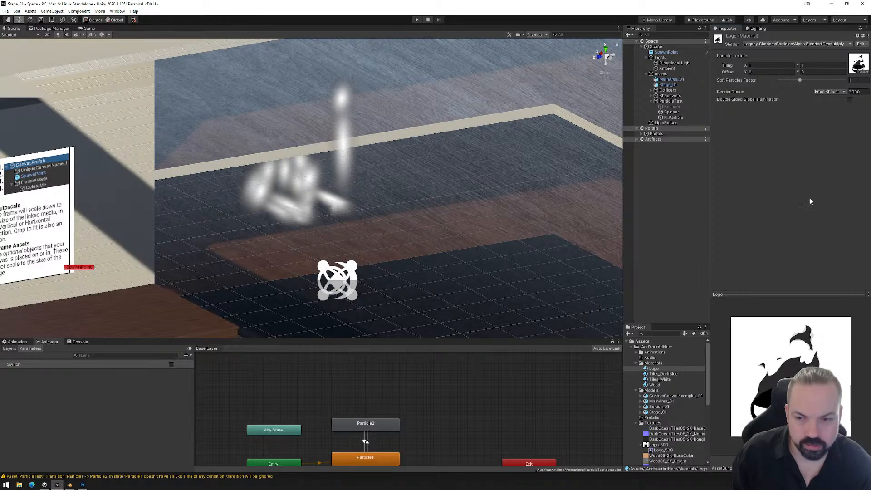
- Assign the Logo material as both the Material and the Trail Material in the Spinner particle system's Renderer settings
{"action": "left_click", "coordinate": [673, 107]}
{"action": "left_click", "coordinate": [672, 112]}
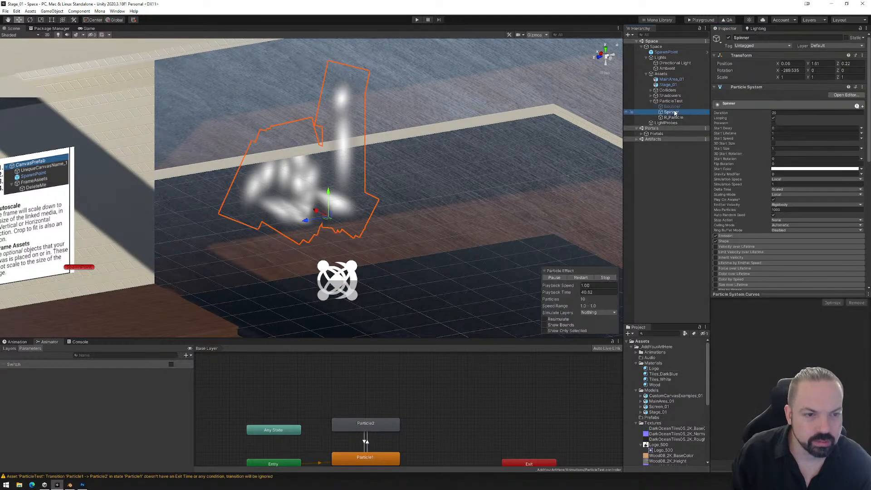
{"action": "scroll", "coordinate": [744, 190], "scroll_direction": "down", "scroll_amount": 10}
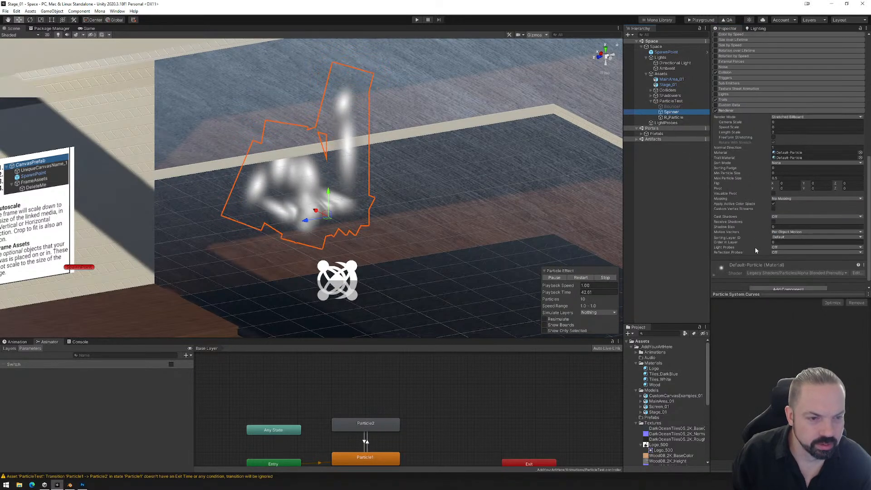
{"action": "left_click_drag", "start_coordinate": [654, 369], "coordinate": [794, 155]}
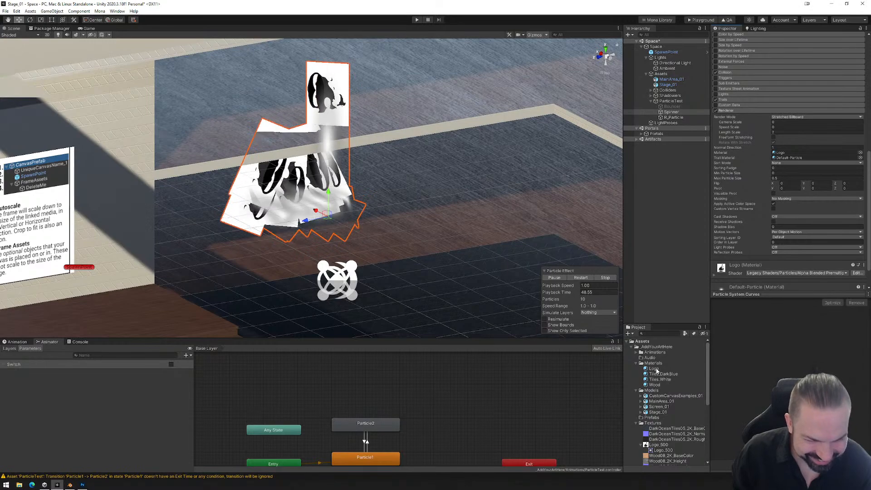
{"action": "left_click_drag", "start_coordinate": [662, 376], "coordinate": [789, 158]}
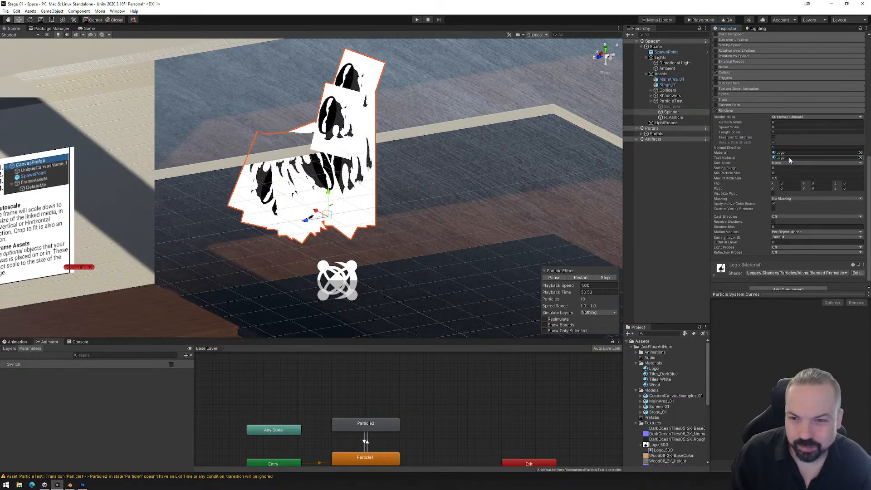
{"action": "right_click_drag", "start_coordinate": [475, 227], "coordinate": [432, 210]}
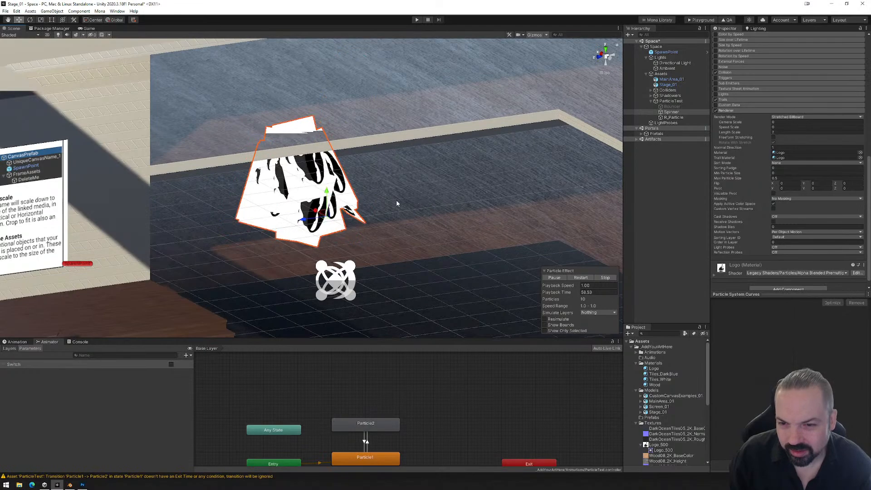
- Change the Logo material's shader to Legacy Shaders/Particles/Anim Alpha Blended
{"action": "left_click", "coordinate": [673, 107]}
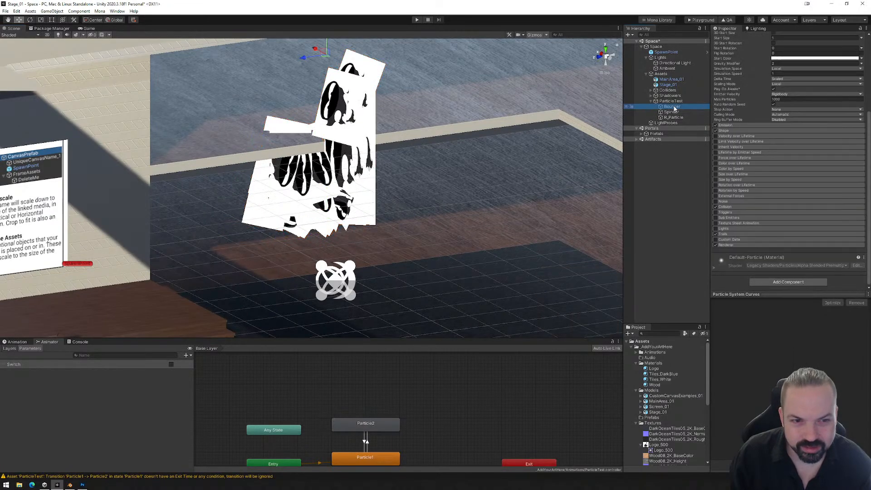
{"action": "left_click", "coordinate": [672, 112]}
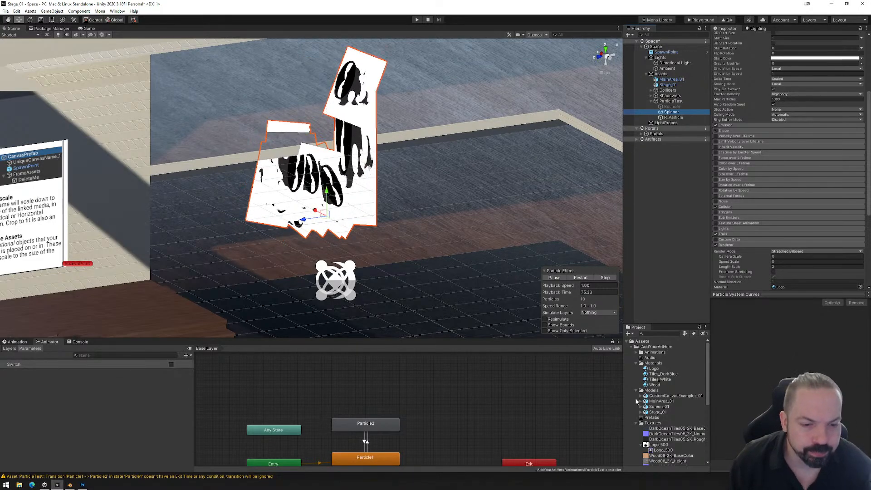
{"action": "left_click", "coordinate": [653, 369]}
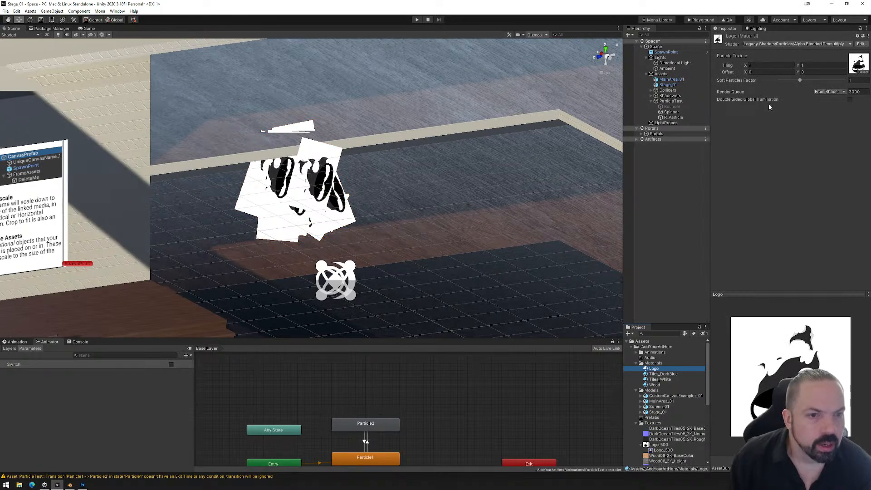
{"action": "left_click", "coordinate": [777, 44]}
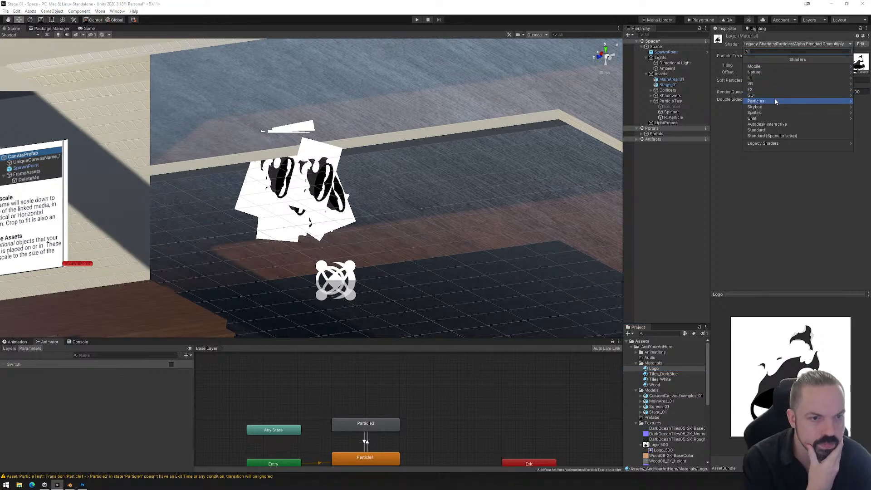
{"action": "left_click", "coordinate": [781, 144]}
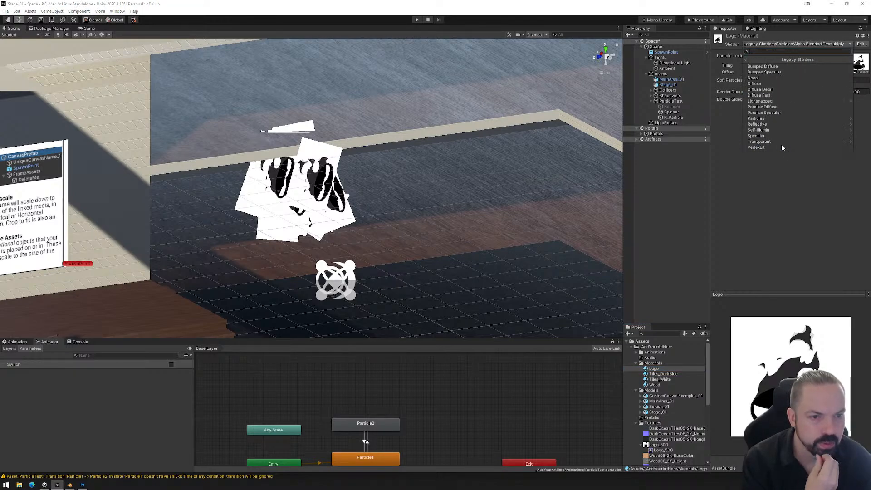
{"action": "left_click", "coordinate": [774, 118]}
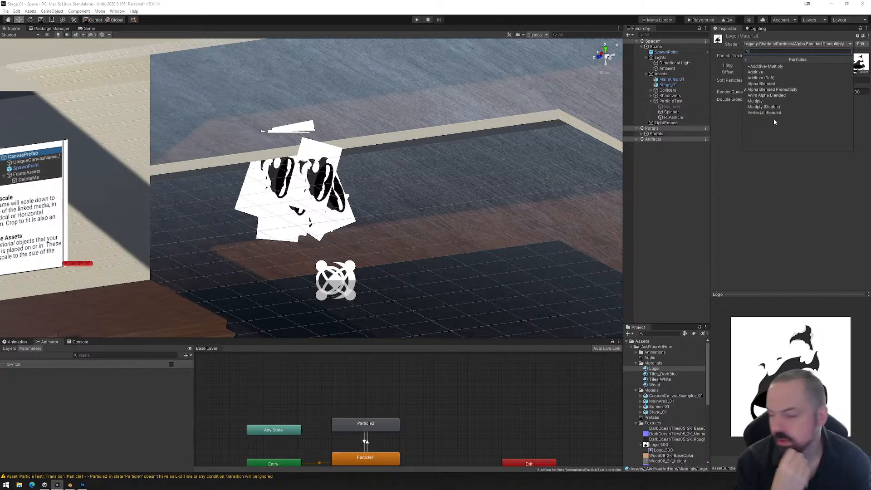
{"action": "left_click", "coordinate": [770, 96]}
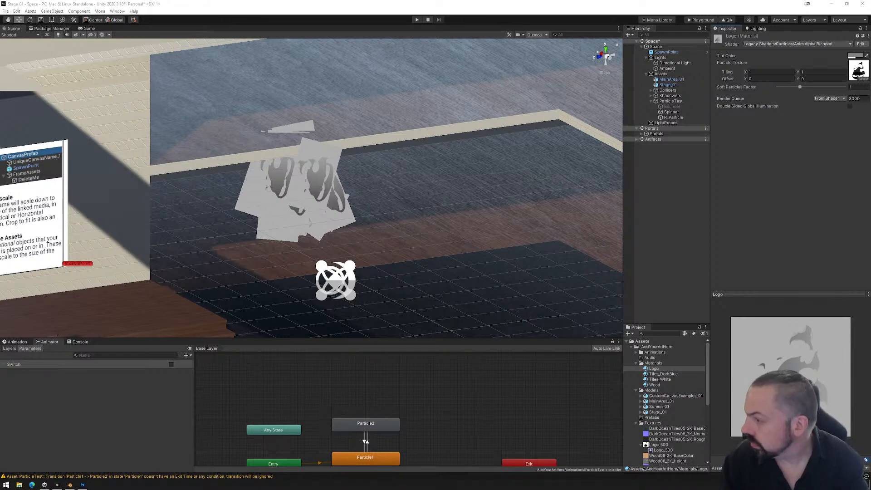
- Switch to the browser, find the Mona Playground page under General Resources in the Mona docs, and enter the Mona Playground space
{"action": "left_click_drag", "start_coordinate": [1, 261], "coordinate": [478, 102]}
{"action": "double_click", "coordinate": [478, 102]}
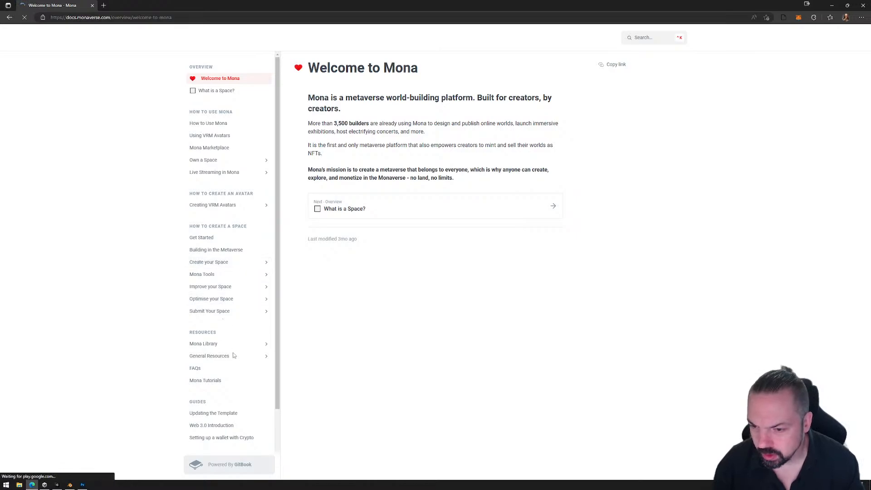
{"action": "left_click", "coordinate": [209, 357]}
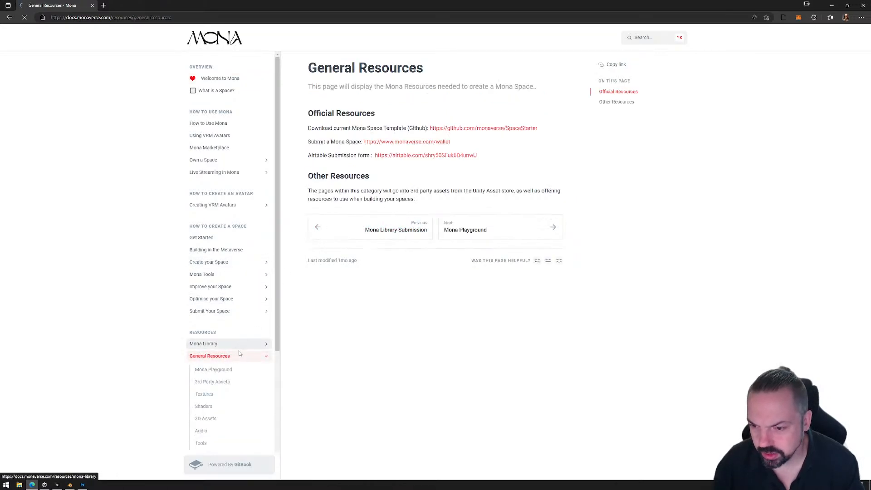
{"action": "left_click", "coordinate": [226, 370]}
{"action": "scroll", "coordinate": [406, 342], "scroll_direction": "down", "scroll_amount": 2}
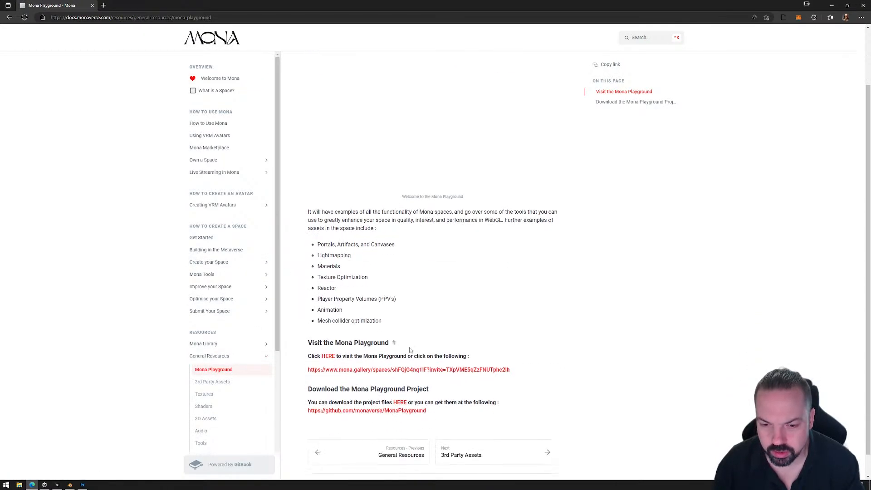
{"action": "left_click", "coordinate": [398, 370]}
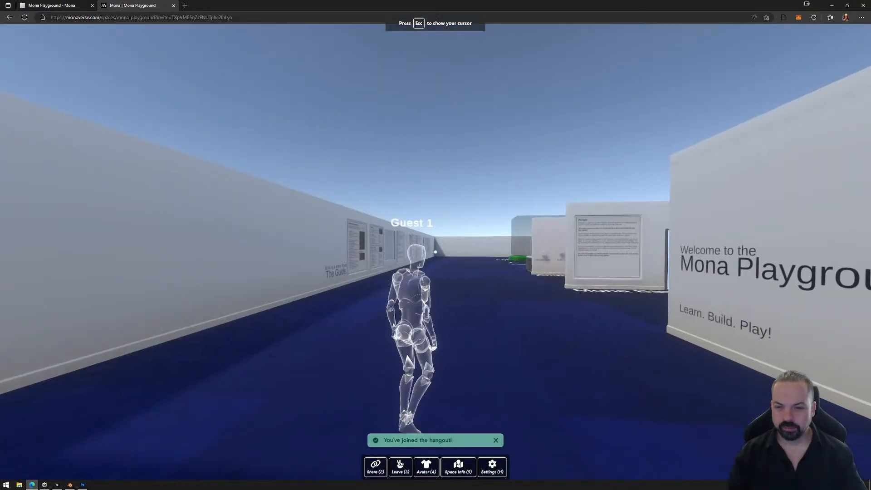
- Walk the avatar through the Mona Playground past the animation and material examples and examine the Shader Examples wall
{"action": "key", "text": "w"}
{"action": "key", "text": "w"}
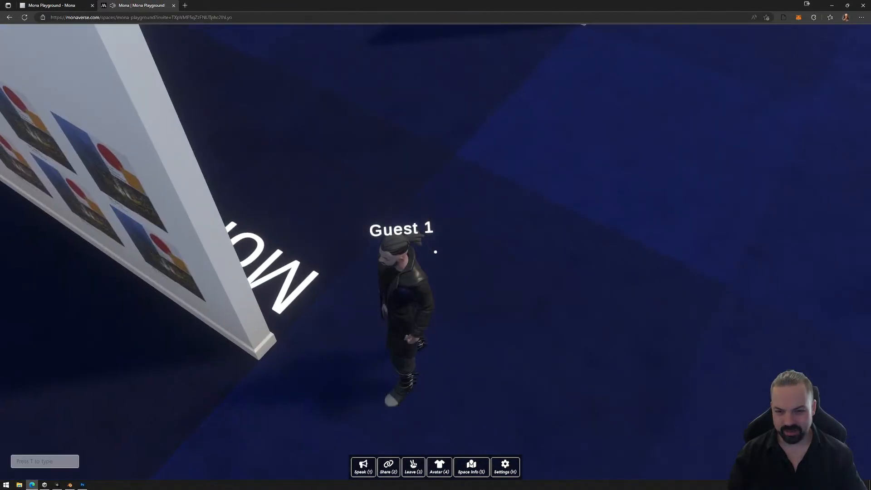
{"action": "key", "text": "w"}
{"action": "key", "text": "w"}
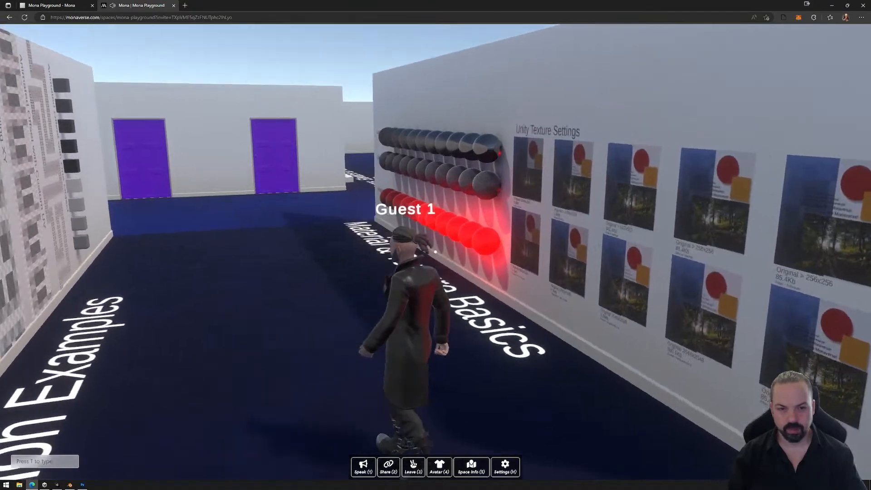
{"action": "key", "text": "w"}
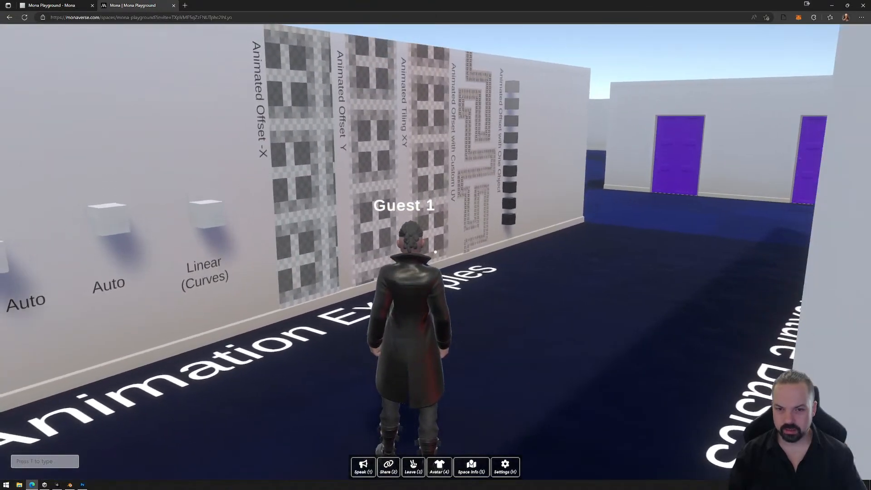
{"action": "key", "text": "w"}
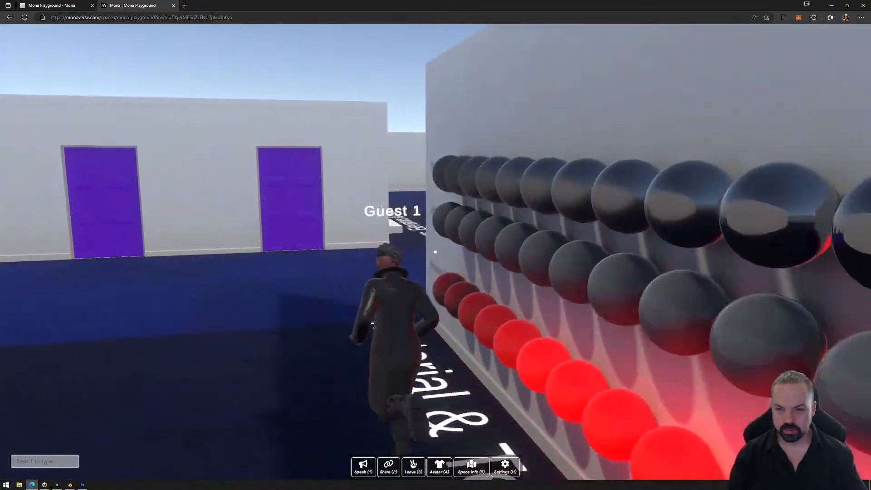
{"action": "key", "text": "s"}
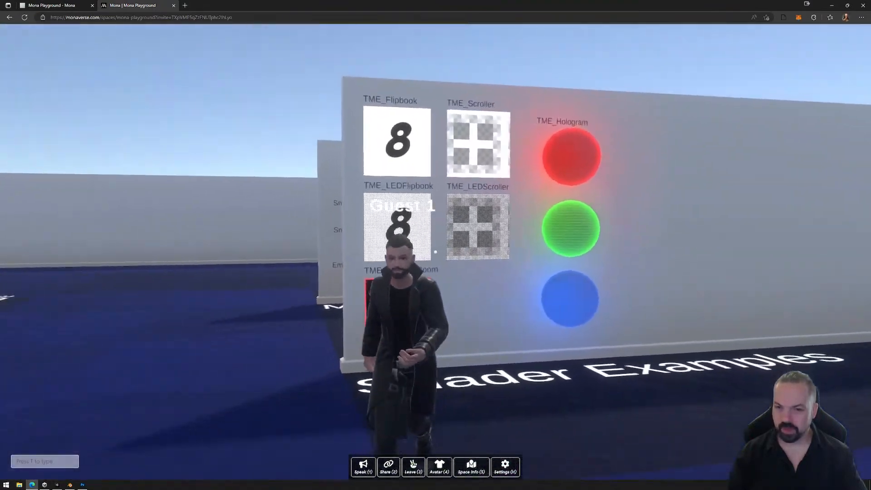
{"action": "key", "text": "w"}
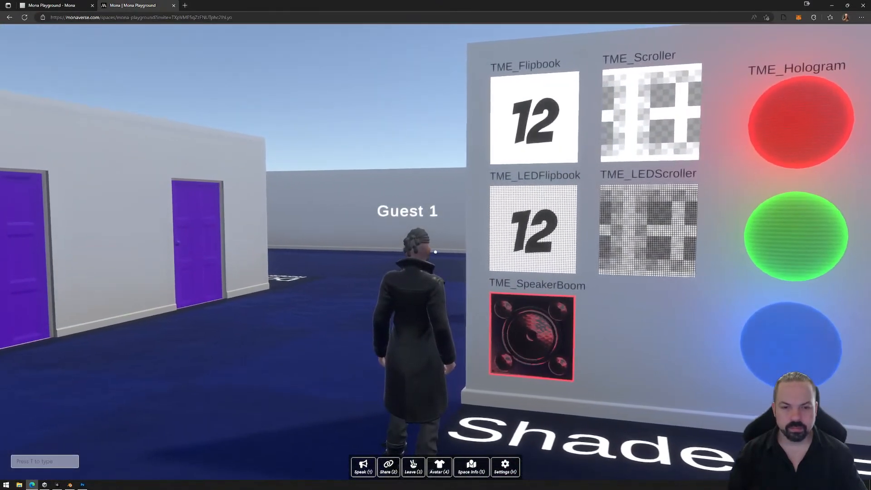
{"action": "key", "text": "d"}
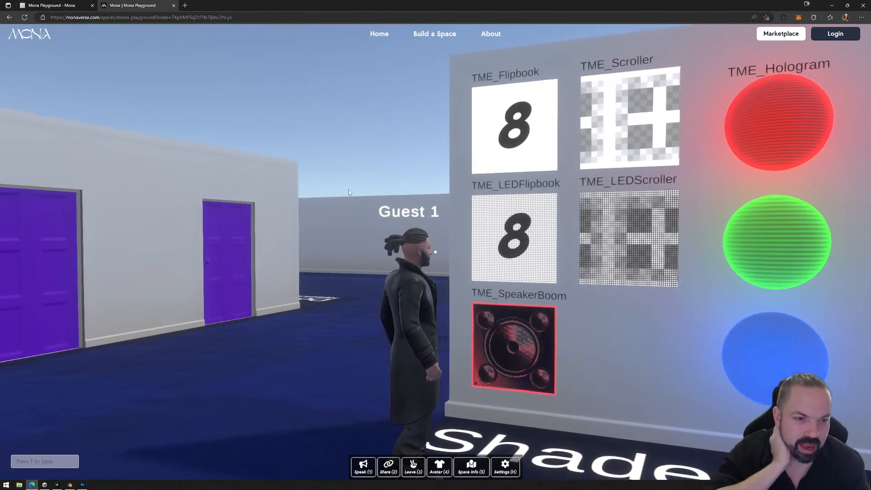
{"action": "left_click", "coordinate": [316, 166]}
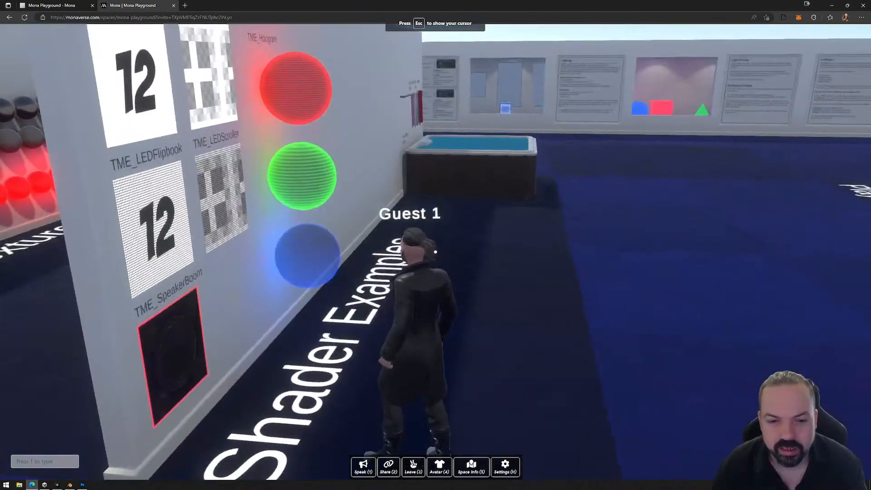
- Walk the avatar to the hot tub, step into the water, and examine Szark's Water Shader and the TME_TwoSided examples
{"action": "key", "text": "w"}
{"action": "key", "text": "d"}
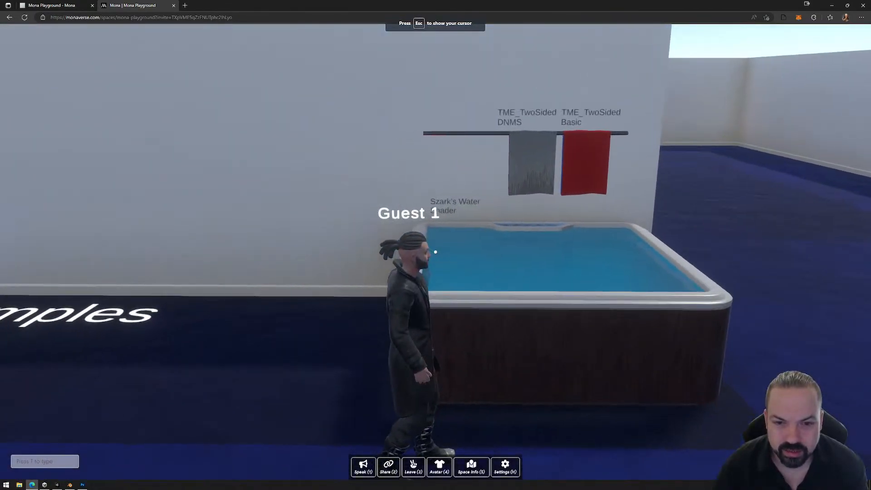
{"action": "key", "text": "d"}
{"action": "key", "text": "w"}
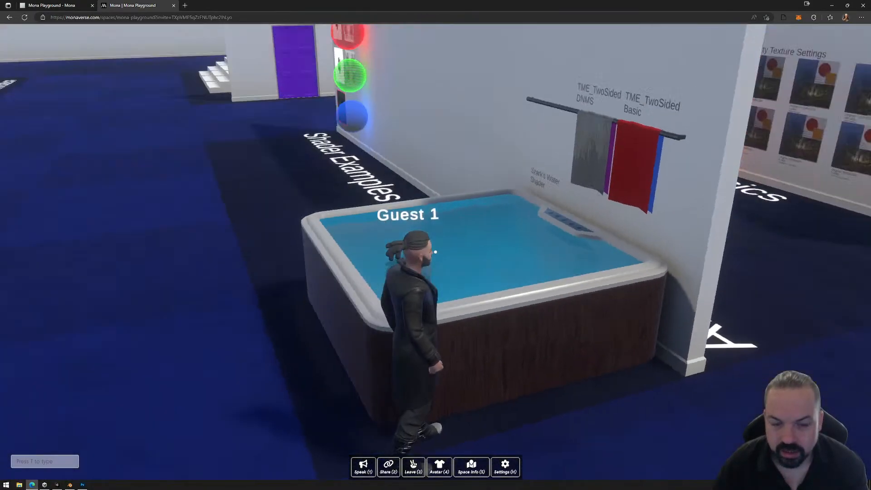
{"action": "key", "text": "space"}
{"action": "key", "text": "s"}
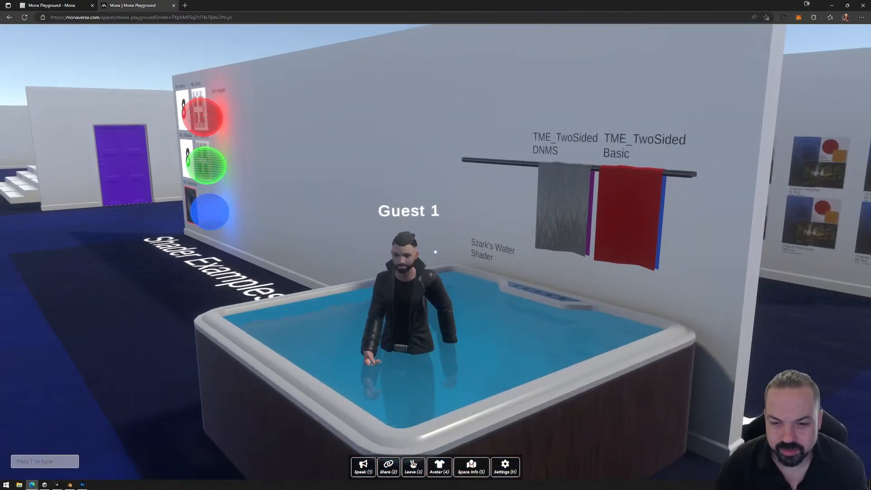
{"action": "key", "text": "a"}
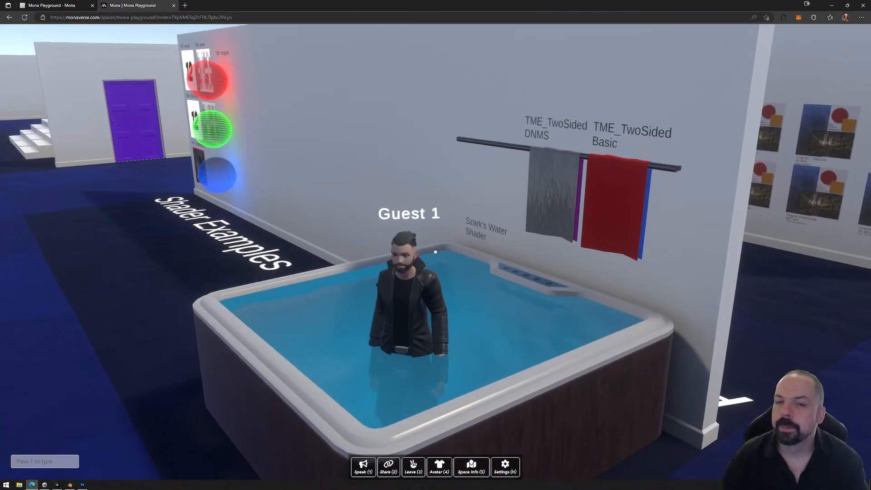
- Close the Mona Playground space and search the web for "animated particle in unity"
{"action": "key", "text": "Escape"}
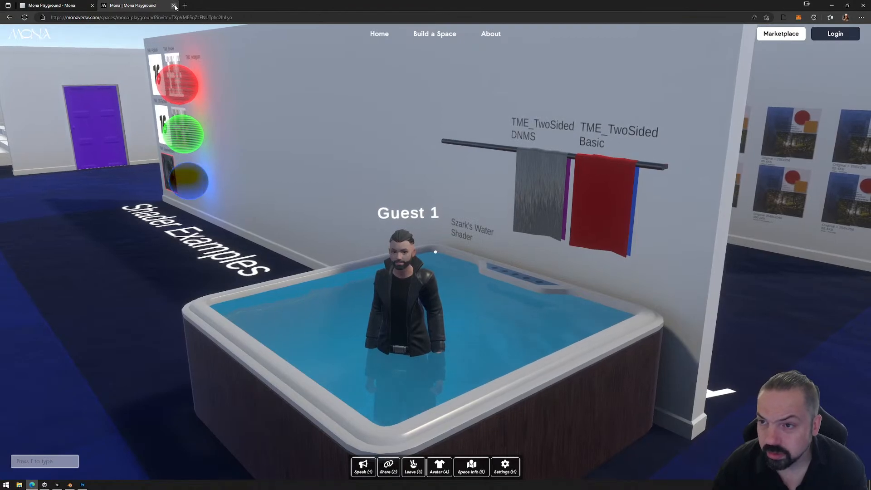
{"action": "left_click", "coordinate": [173, 6]}
{"action": "left_click", "coordinate": [104, 5]}
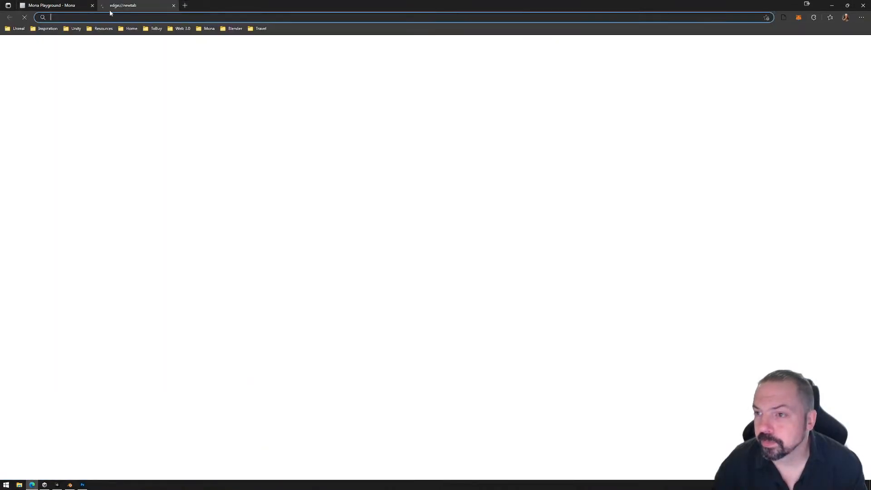
{"action": "left_click", "coordinate": [114, 17]}
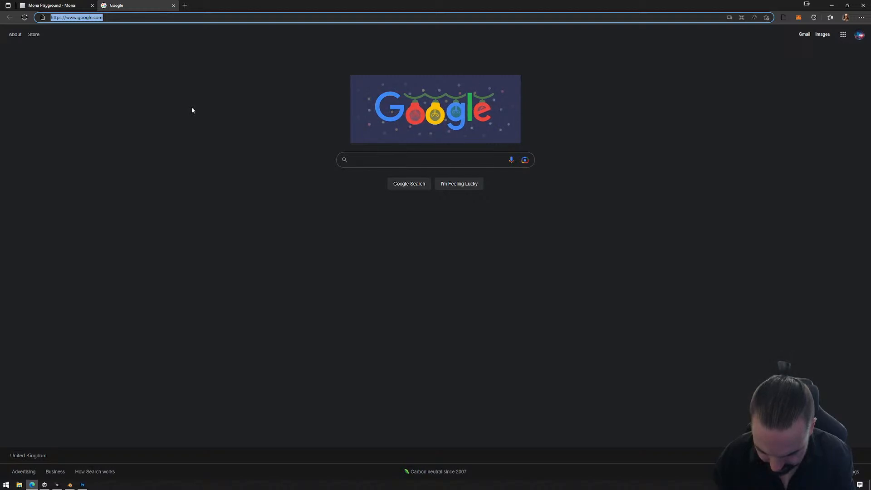
{"action": "type", "text": "animated"}
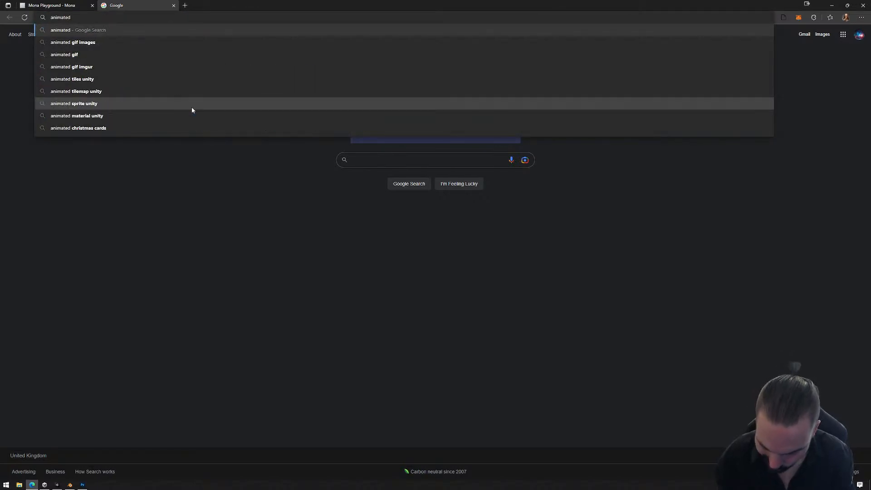
{"action": "type", "text": " particle"}
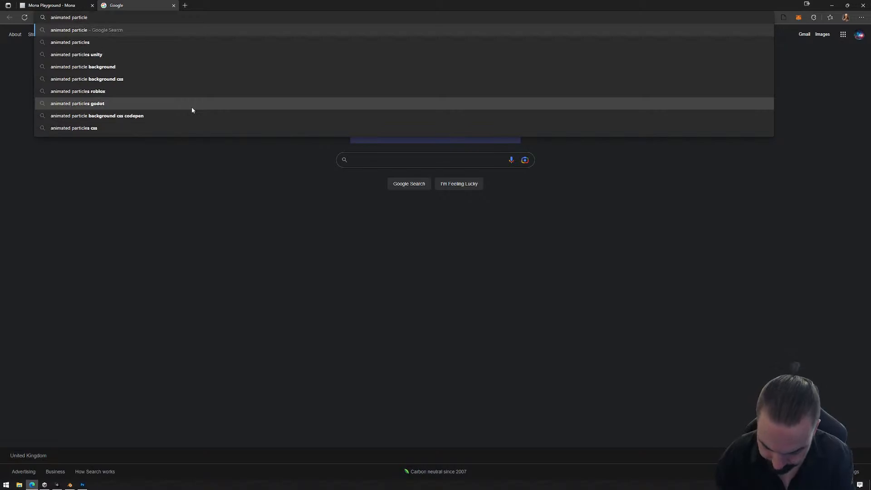
{"action": "type", "text": " in unity"}
{"action": "key", "text": "Return"}
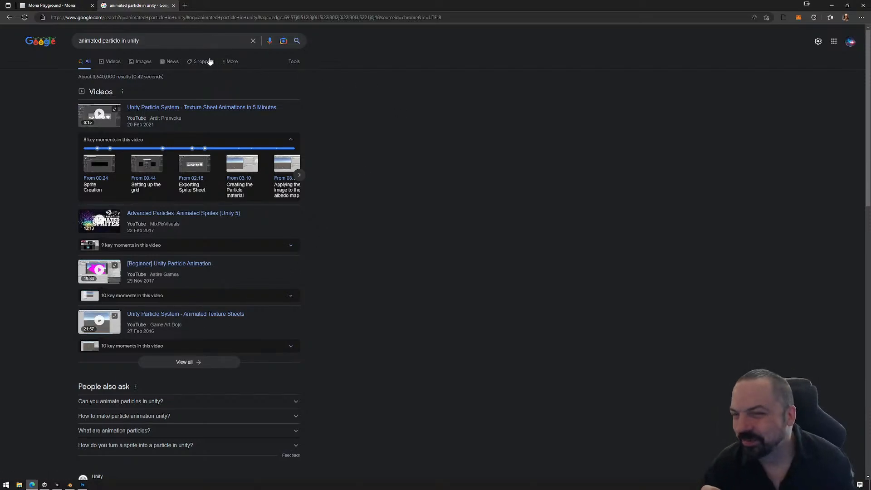
- Open Unity Learn's "Particles: Texture Sheet Animation" tutorial from the results and read its texture sheet setup steps and module settings
{"action": "scroll", "coordinate": [269, 347], "scroll_direction": "down", "scroll_amount": 7}
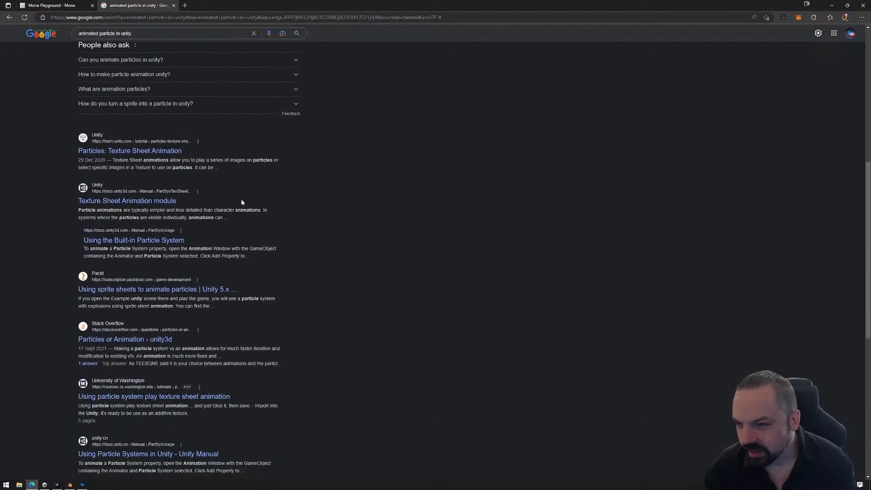
{"action": "left_click", "coordinate": [152, 154]}
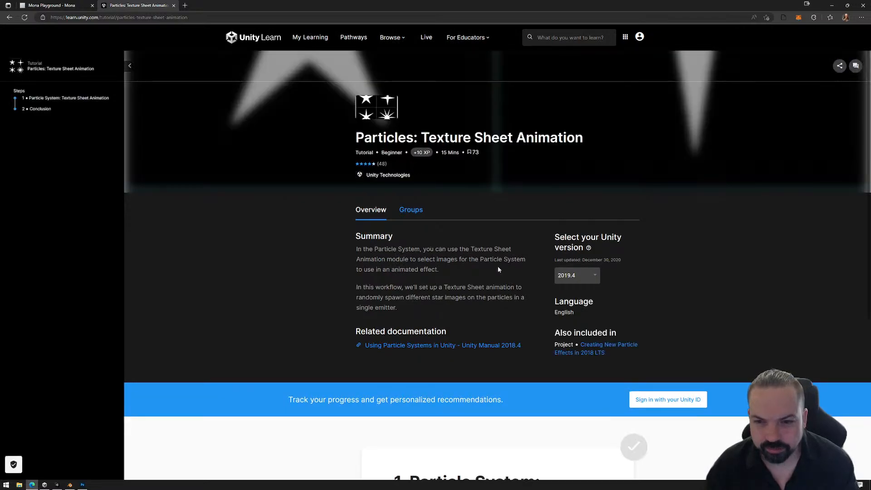
{"action": "scroll", "coordinate": [489, 266], "scroll_direction": "down", "scroll_amount": 2}
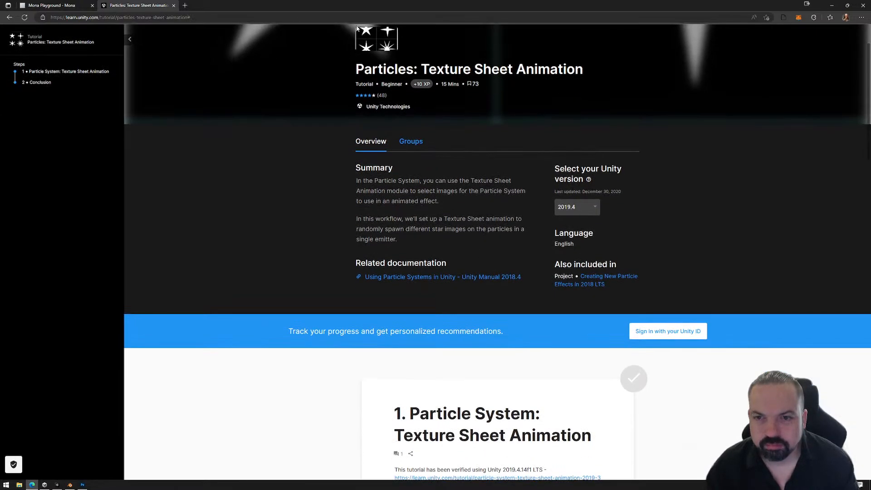
{"action": "scroll", "coordinate": [478, 325], "scroll_direction": "down", "scroll_amount": 9}
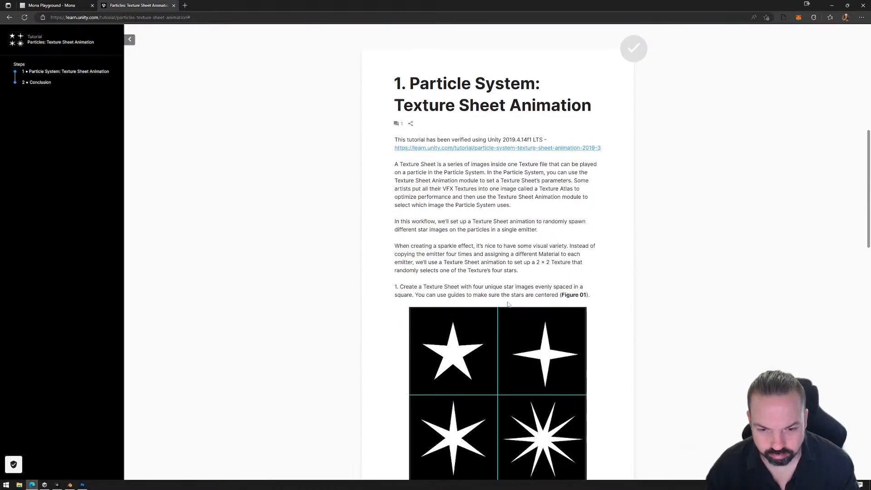
{"action": "scroll", "coordinate": [590, 291], "scroll_direction": "down", "scroll_amount": 7}
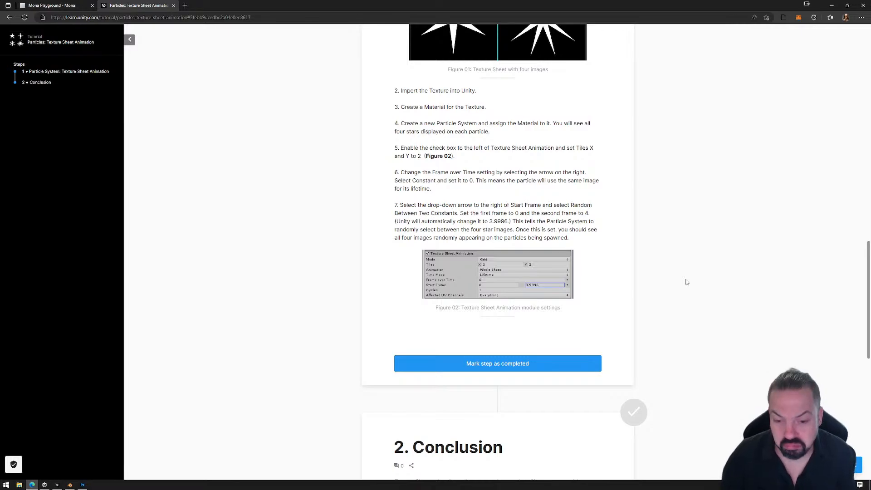
{"action": "scroll", "coordinate": [610, 250], "scroll_direction": "down", "scroll_amount": 2}
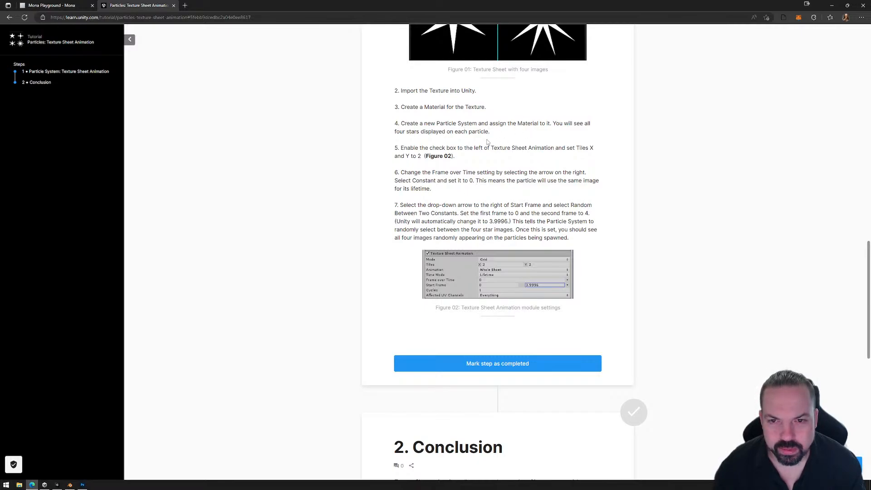
{"action": "scroll", "coordinate": [488, 143], "scroll_direction": "up", "scroll_amount": 2}
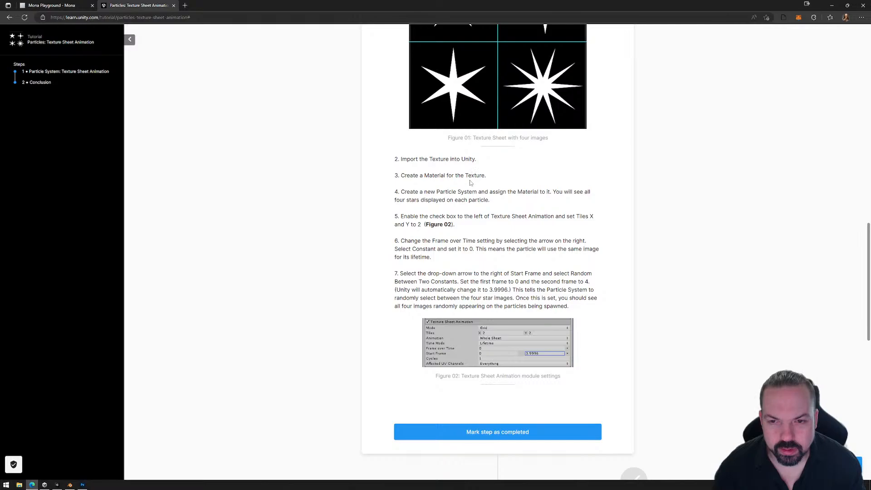
{"action": "scroll", "coordinate": [470, 183], "scroll_direction": "up", "scroll_amount": 6}
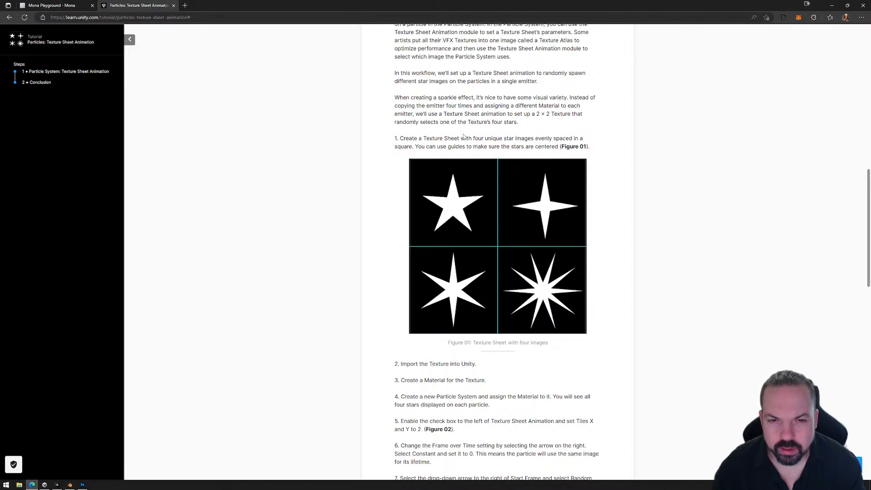
{"action": "scroll", "coordinate": [466, 150], "scroll_direction": "down", "scroll_amount": 3}
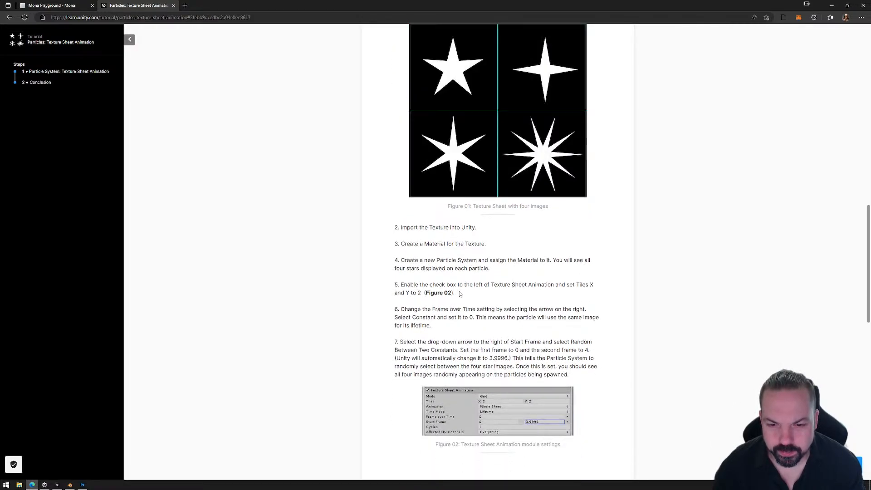
{"action": "scroll", "coordinate": [460, 293], "scroll_direction": "down", "scroll_amount": 2}
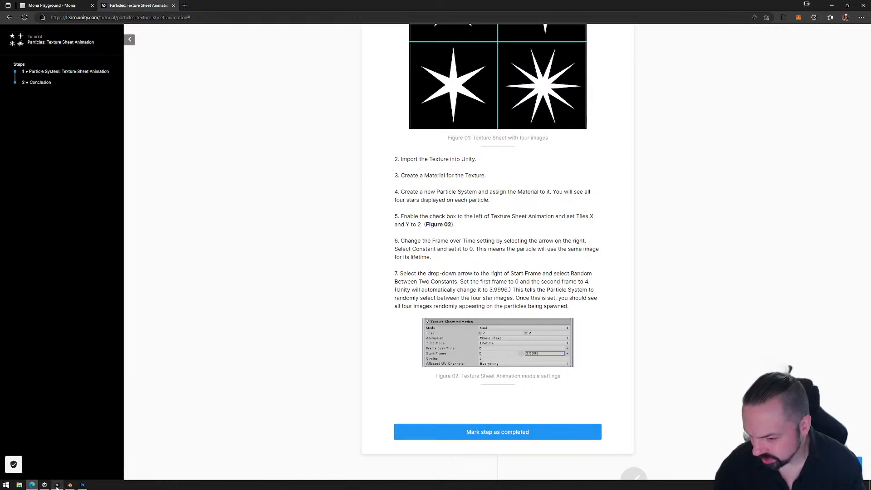
- Switch to Unity and enable the Texture Sheet Animation module on the Spinner particle system
{"action": "left_click", "coordinate": [57, 485]}
{"action": "left_click", "coordinate": [673, 108]}
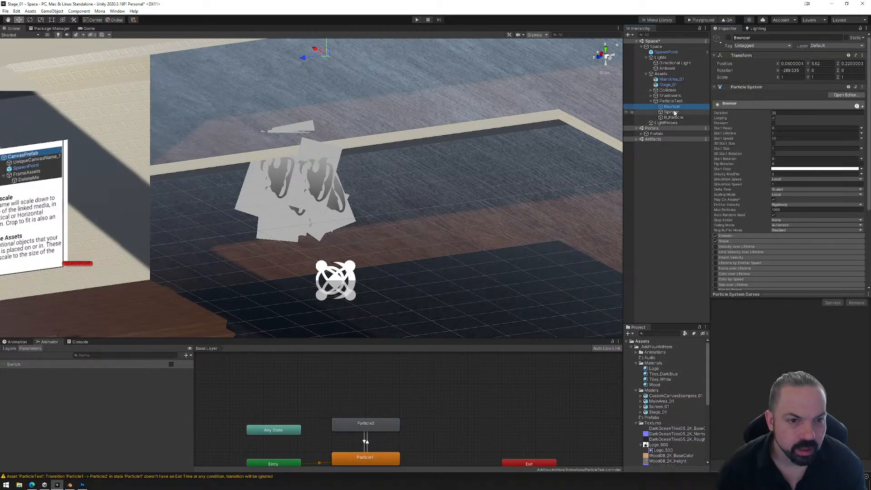
{"action": "left_click", "coordinate": [671, 112]}
{"action": "scroll", "coordinate": [772, 211], "scroll_direction": "down", "scroll_amount": 3}
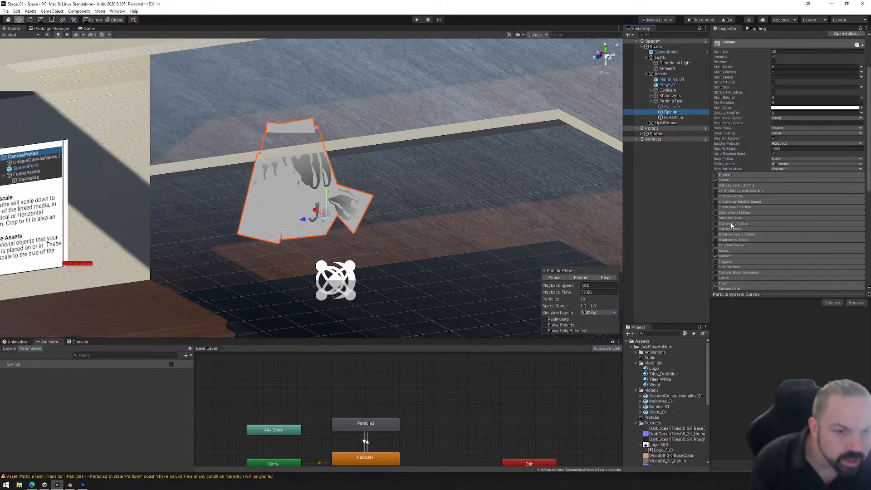
{"action": "scroll", "coordinate": [757, 202], "scroll_direction": "down", "scroll_amount": 3}
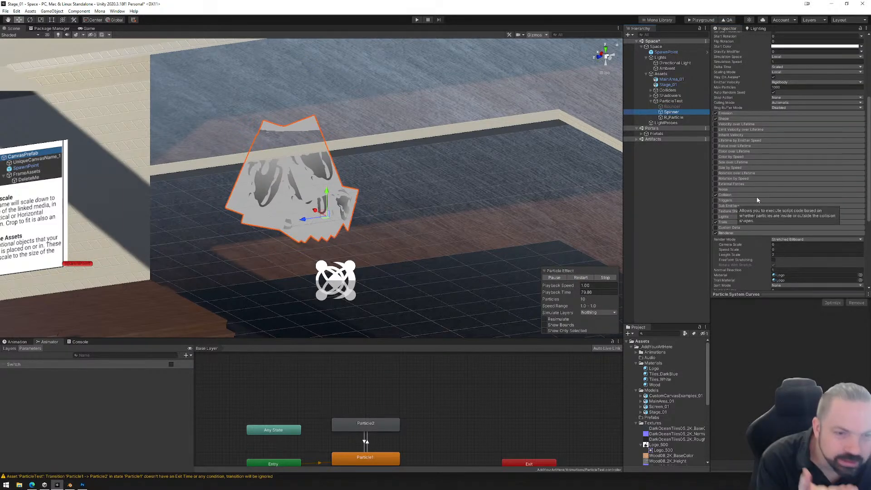
{"action": "left_click", "coordinate": [737, 211]}
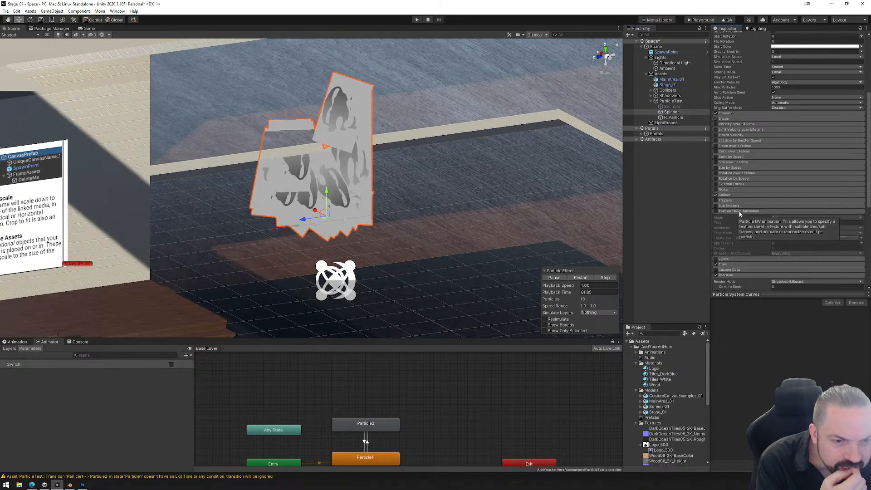
{"action": "left_click", "coordinate": [716, 211]}
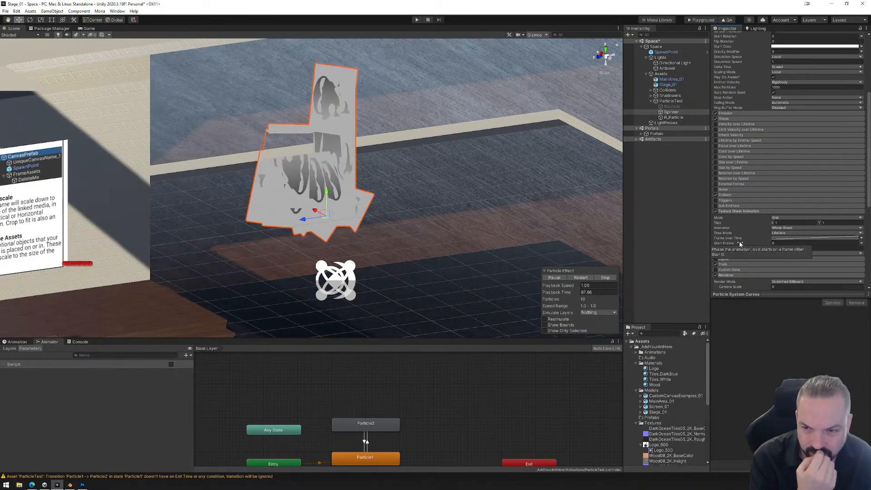
- Set the Spinner's Texture Sheet Animation tiles to X 2 and Y 2
{"action": "left_click", "coordinate": [788, 222]}
{"action": "type", "text": "2"}
{"action": "key", "text": "Tab"}
{"action": "type", "text": "2"}
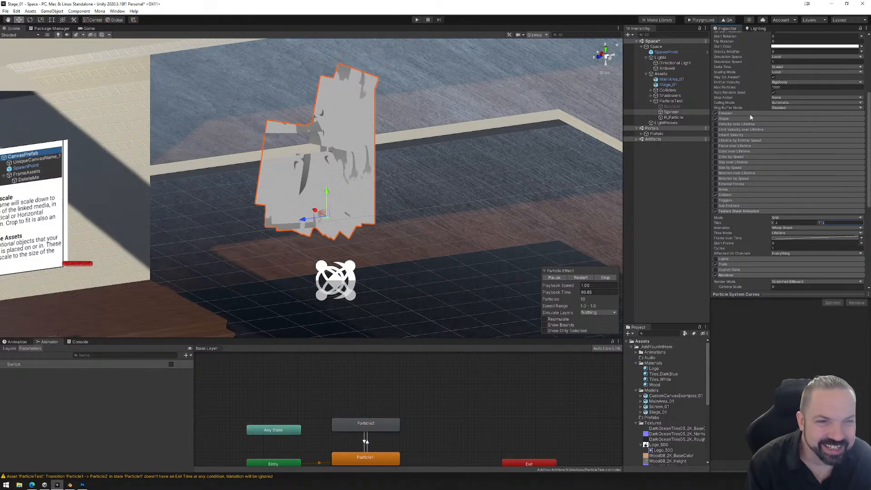
- Inspect the Logo material, the Logo_500 texture and its sprite, and compare the Bouncer and Spinner particle settings
{"action": "left_click", "coordinate": [654, 368]}
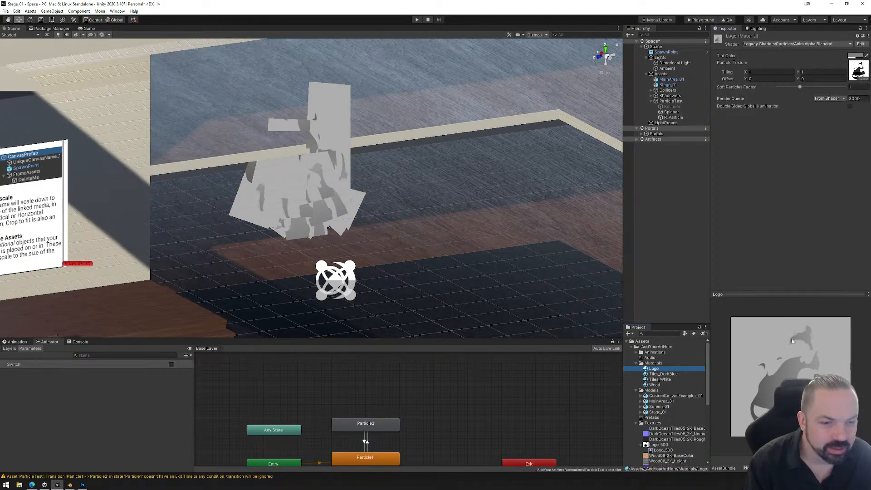
{"action": "left_click", "coordinate": [659, 444]}
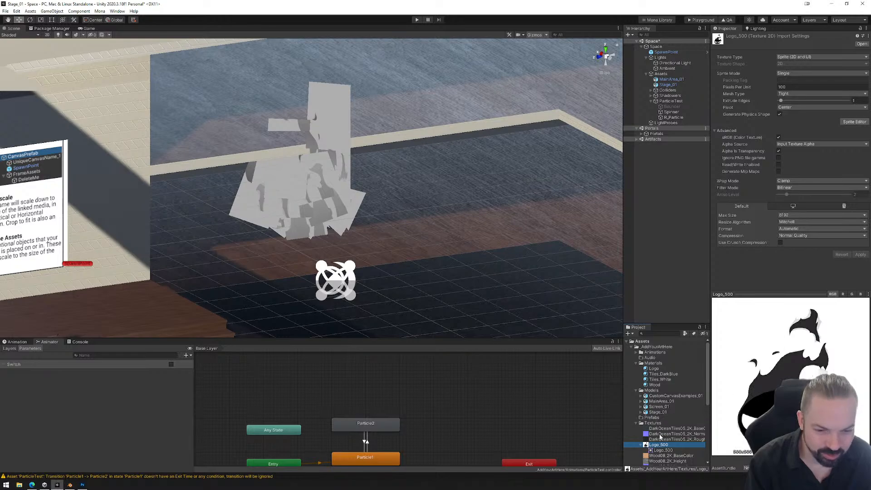
{"action": "left_click", "coordinate": [662, 450]}
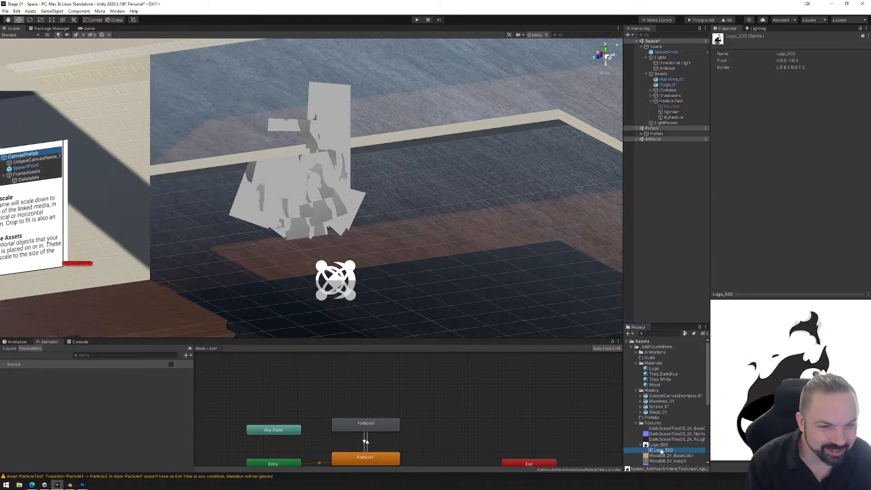
{"action": "left_click", "coordinate": [671, 107]}
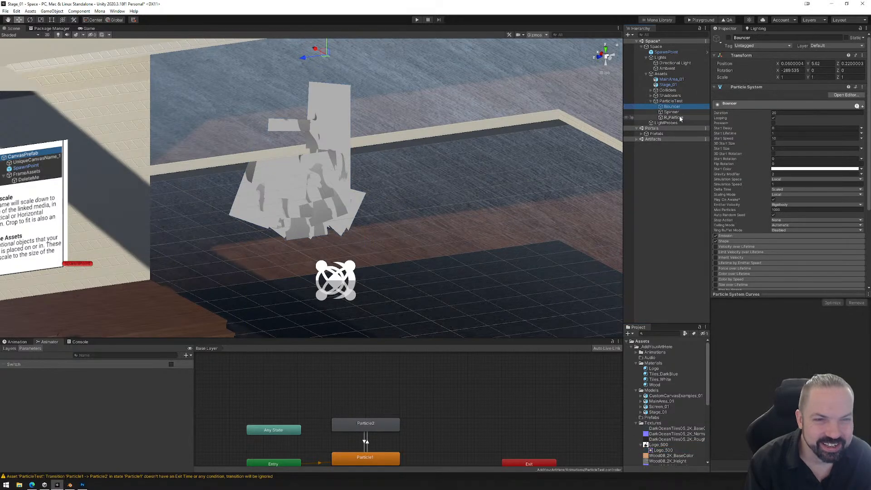
{"action": "scroll", "coordinate": [748, 181], "scroll_direction": "down", "scroll_amount": 5}
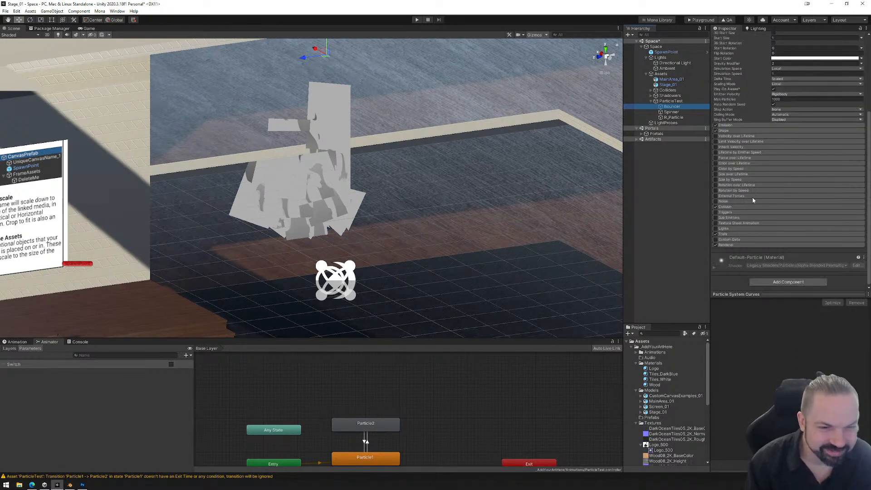
{"action": "left_click", "coordinate": [672, 113]}
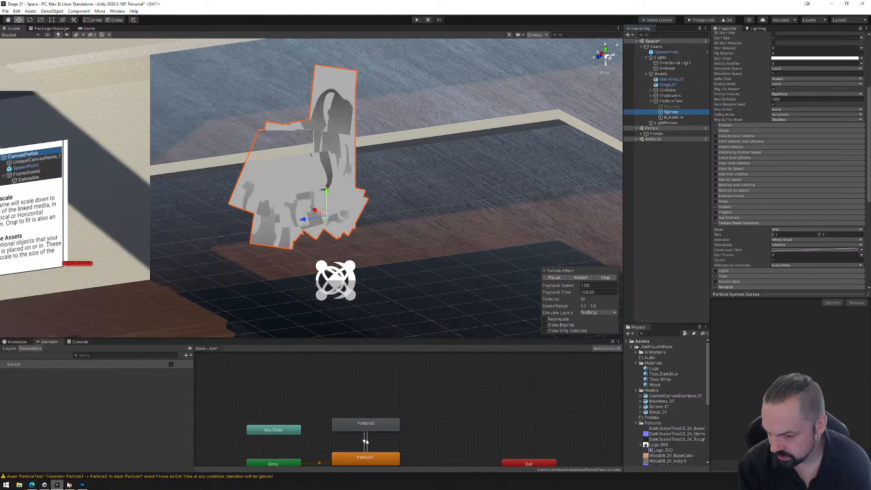
- Switch to Photoshop and open Logo_500.jpg from the Stage_01 project's _AddYourArtHere Textures folder
{"action": "left_click", "coordinate": [83, 485]}
{"action": "left_click", "coordinate": [15, 4]}
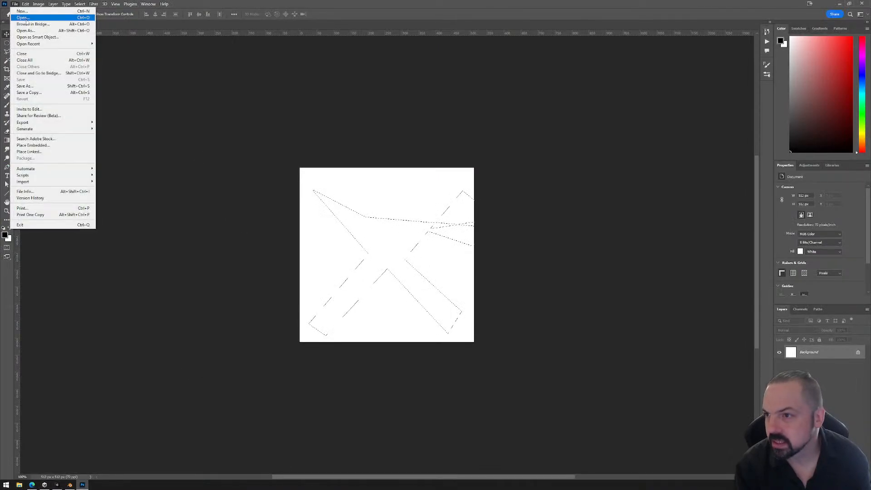
{"action": "left_click", "coordinate": [27, 20]}
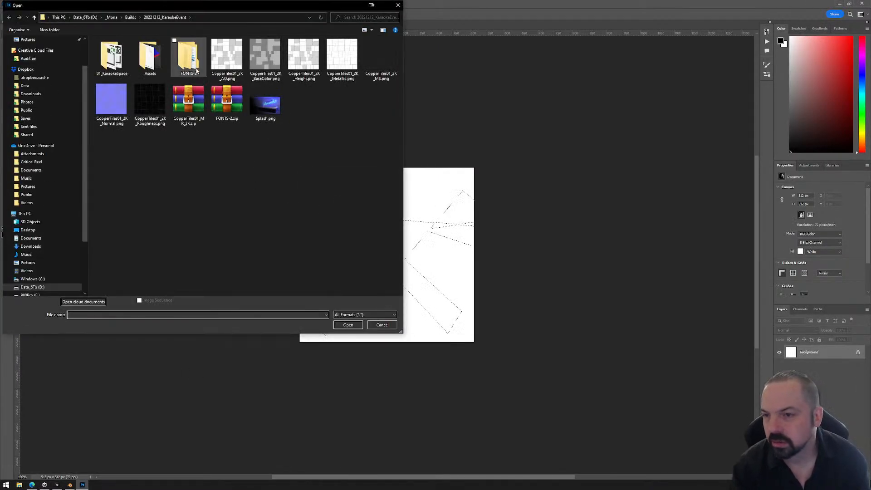
{"action": "left_click", "coordinate": [131, 18]}
{"action": "double_click", "coordinate": [141, 259]}
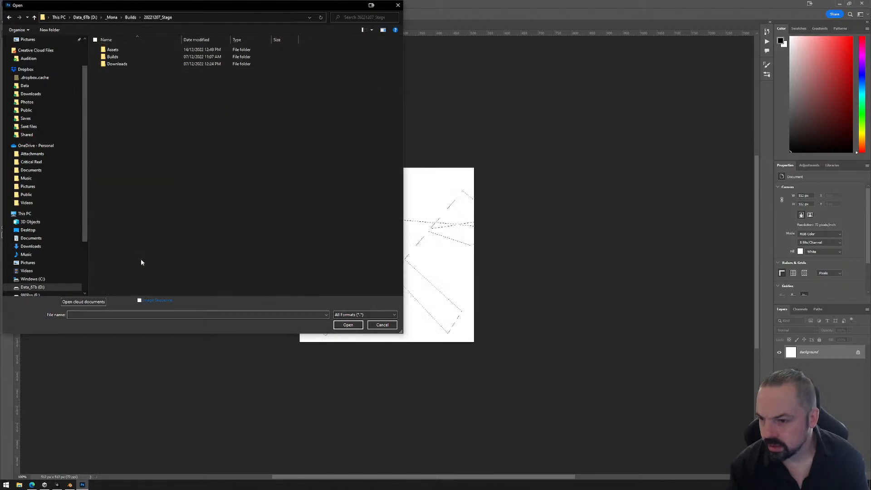
{"action": "double_click", "coordinate": [112, 57]}
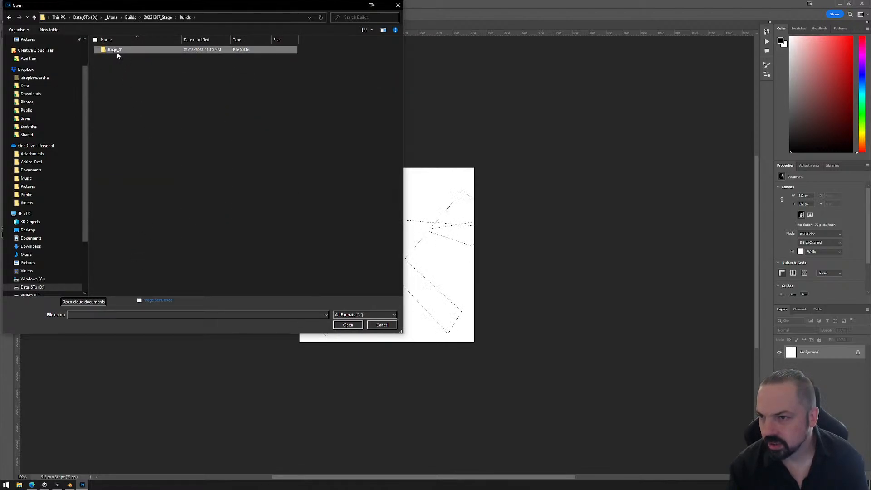
{"action": "double_click", "coordinate": [116, 50]}
{"action": "double_click", "coordinate": [114, 57]}
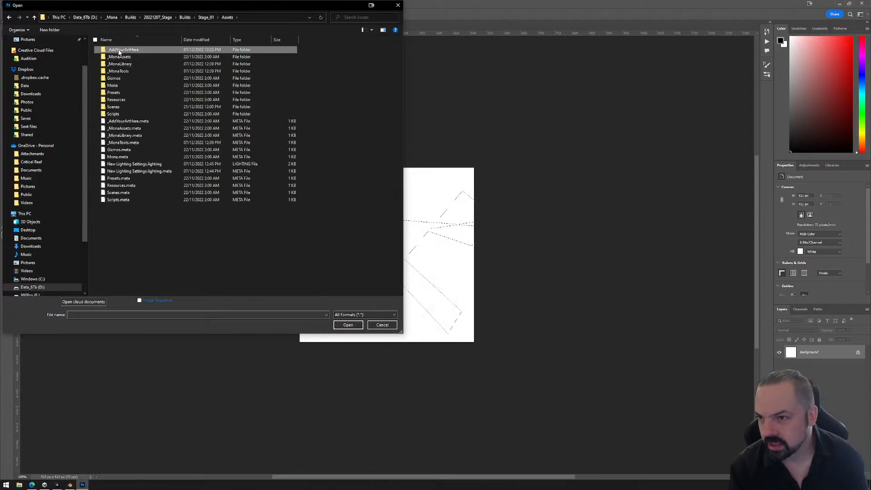
{"action": "double_click", "coordinate": [116, 50]}
{"action": "double_click", "coordinate": [115, 86]}
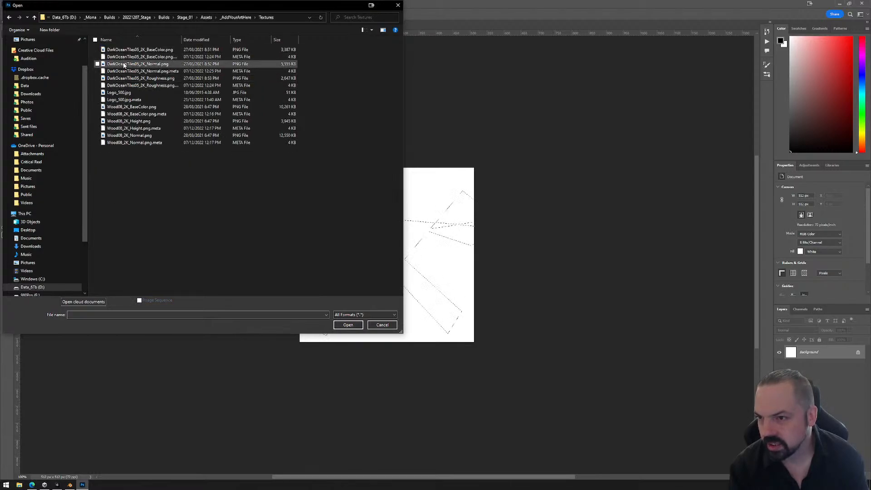
{"action": "double_click", "coordinate": [119, 93]}
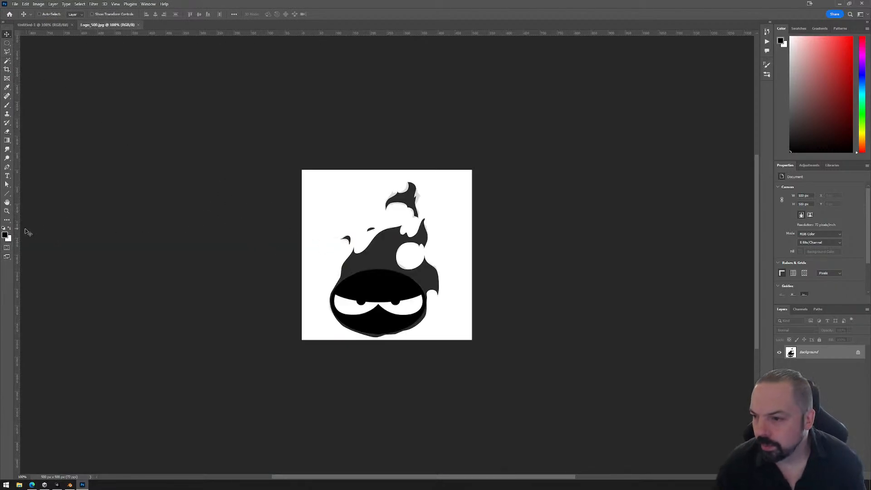
- Add vertical and horizontal guides through the canvas centre and scale the whole logo image down into the upper-left quadrant
{"action": "left_click_drag", "start_coordinate": [18, 230], "coordinate": [391, 224]}
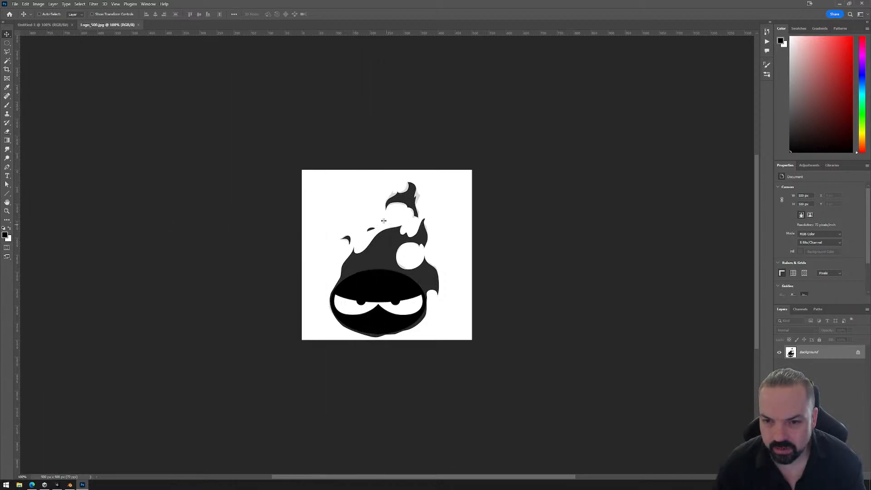
{"action": "left_click_drag", "start_coordinate": [330, 32], "coordinate": [352, 255]}
{"action": "key", "text": "ctrl+a"}
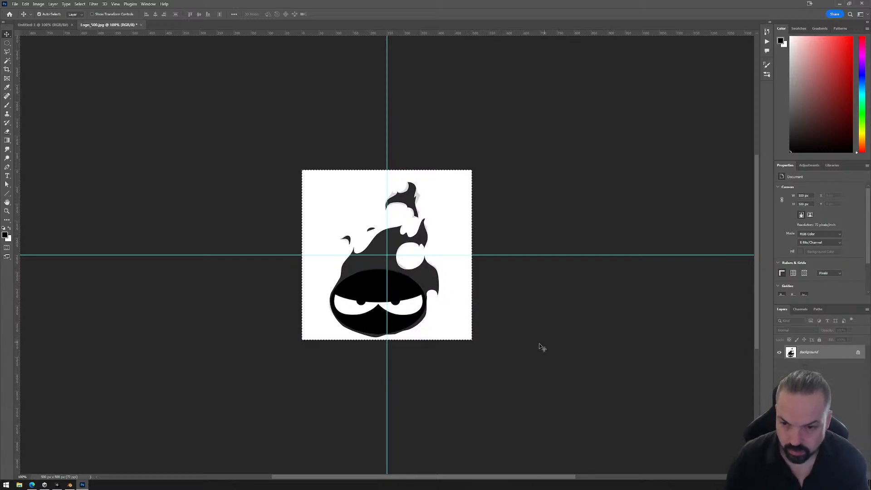
{"action": "key", "text": "ctrl+t"}
{"action": "left_click_drag", "start_coordinate": [473, 340], "coordinate": [415, 228]}
{"action": "key", "text": "Return"}
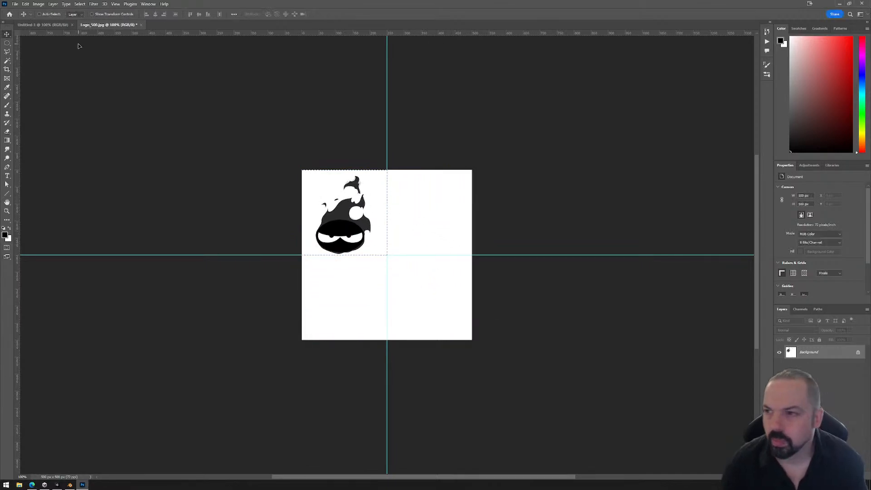
- Open AnimatedLogo_Idle.psd from the Logo folder on the Data_6Tb (D:) drive
{"action": "left_click", "coordinate": [15, 3]}
{"action": "left_click", "coordinate": [32, 23]}
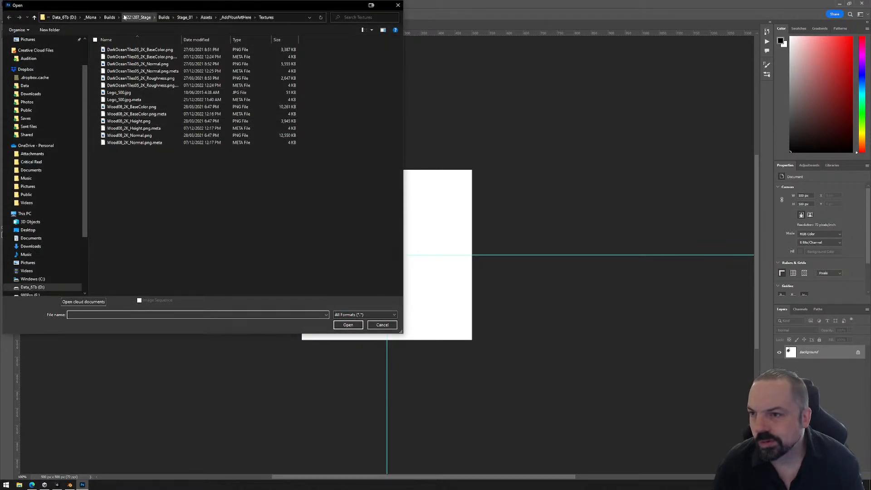
{"action": "left_click", "coordinate": [62, 18]}
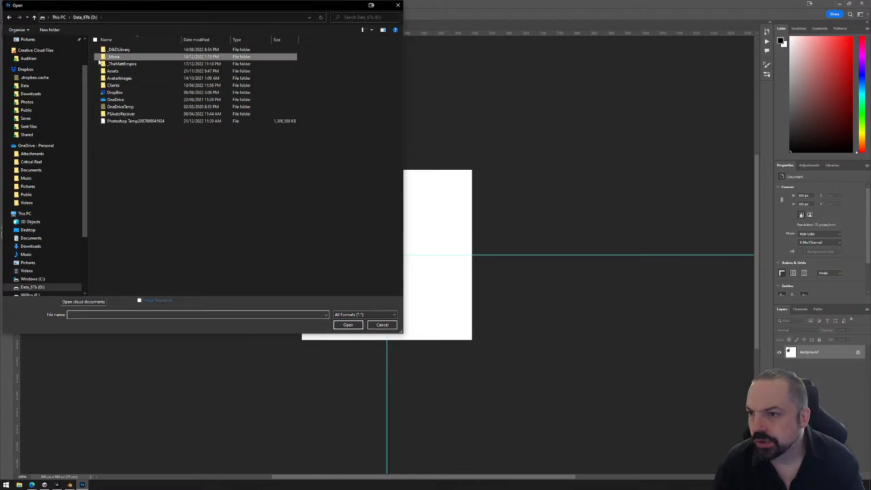
{"action": "double_click", "coordinate": [104, 63]}
{"action": "double_click", "coordinate": [121, 87]}
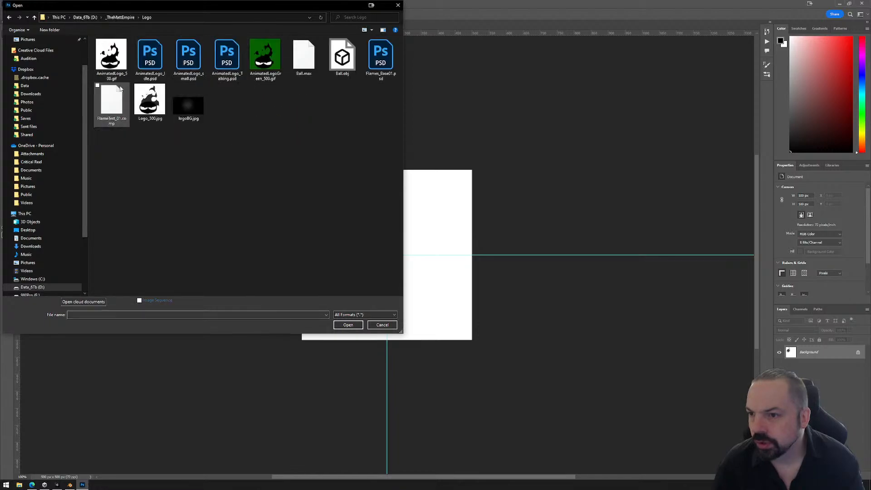
{"action": "left_click", "coordinate": [116, 62]}
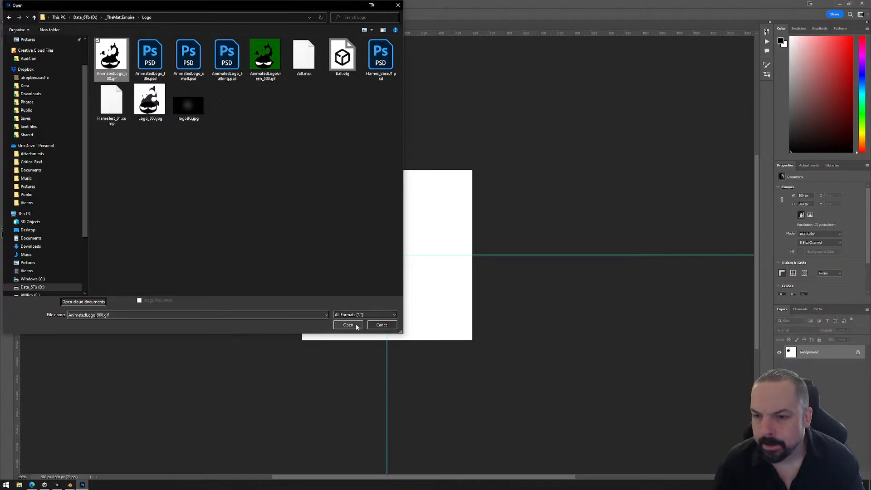
{"action": "left_click", "coordinate": [152, 63]}
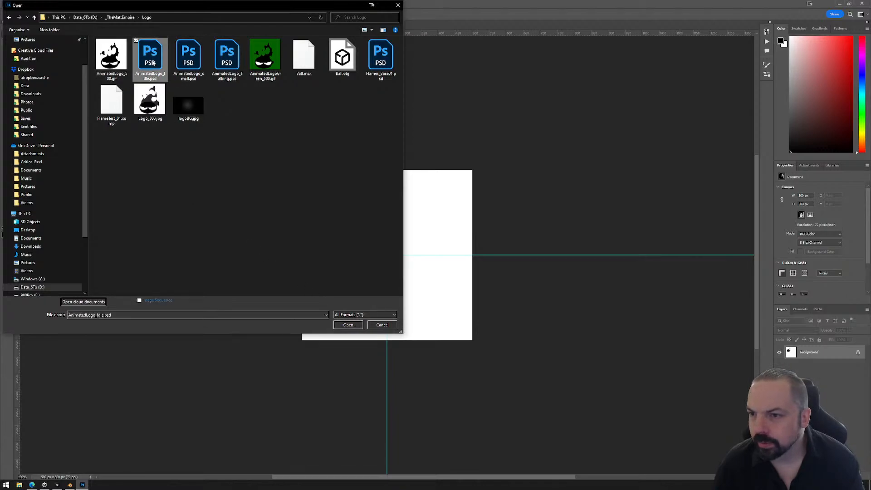
{"action": "left_click", "coordinate": [355, 323]}
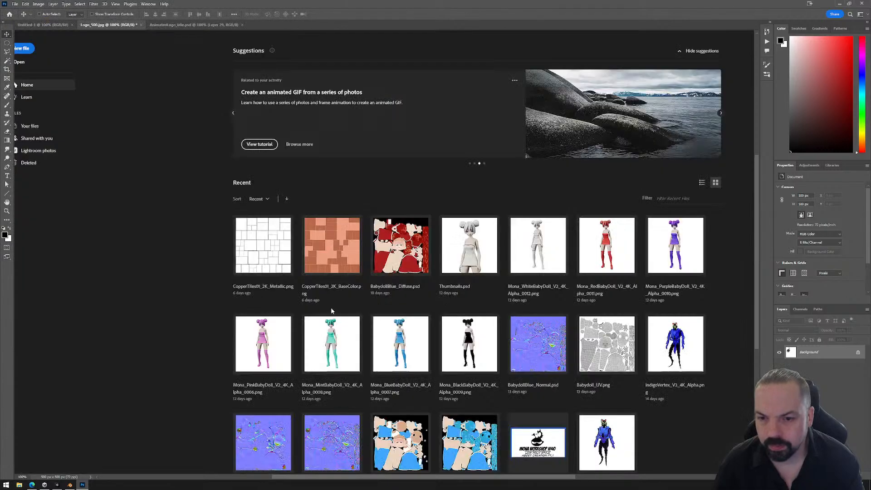
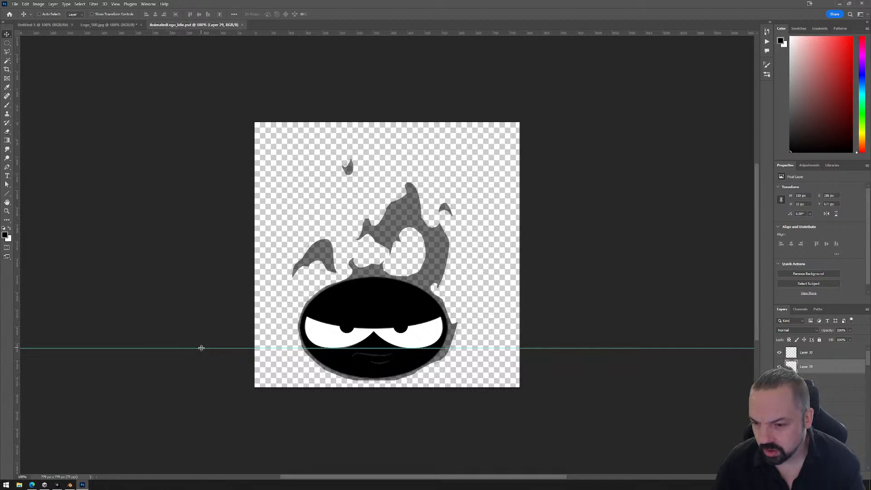
{"action": "left_click_drag", "start_coordinate": [202, 348], "coordinate": [213, 255]}
{"action": "left_click_drag", "start_coordinate": [16, 135], "coordinate": [395, 148]}
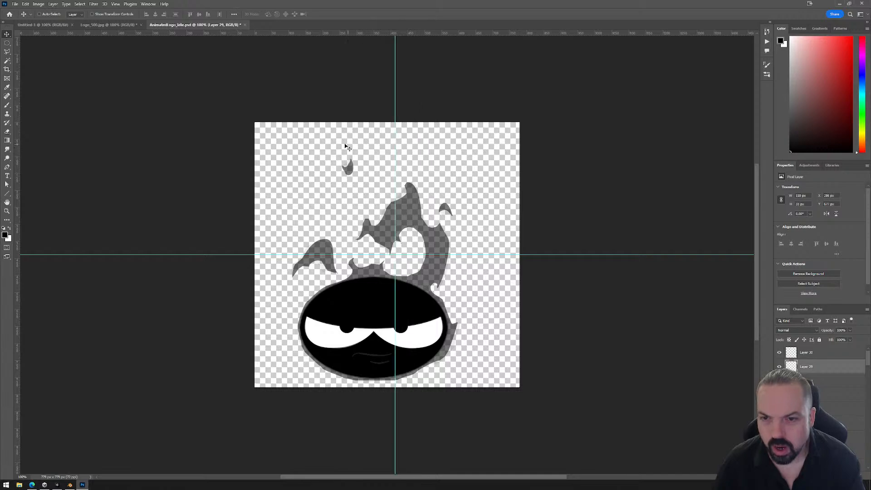
{"action": "key", "text": "ctrl+z"}
{"action": "key", "text": "ctrl+z"}
{"action": "key", "text": "z"}
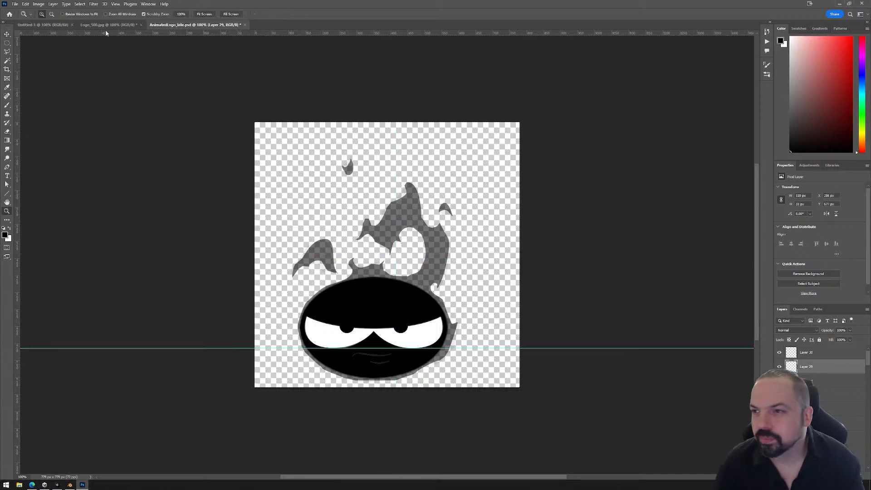
- Resize the AnimatedLogo_Idle image to 512 × 512 pixels and move its horizontal guide to the middle of the canvas
{"action": "left_click", "coordinate": [38, 4]}
{"action": "left_click", "coordinate": [50, 44]}
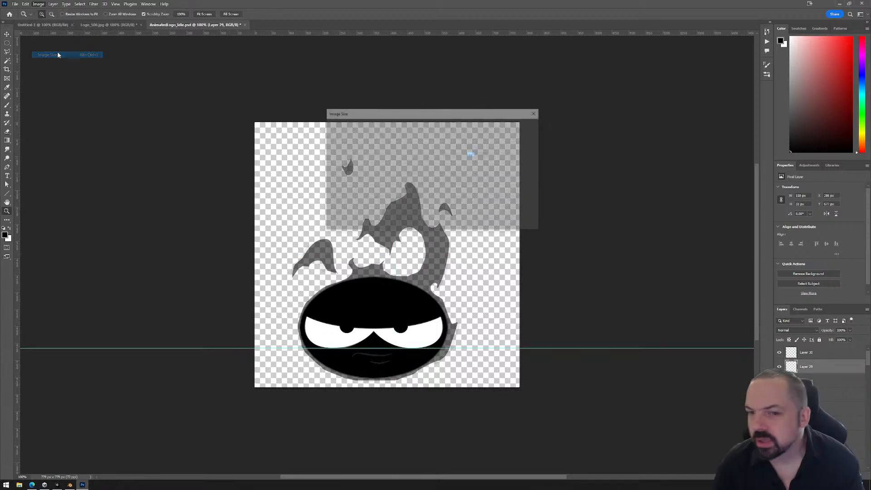
{"action": "type", "text": "512"}
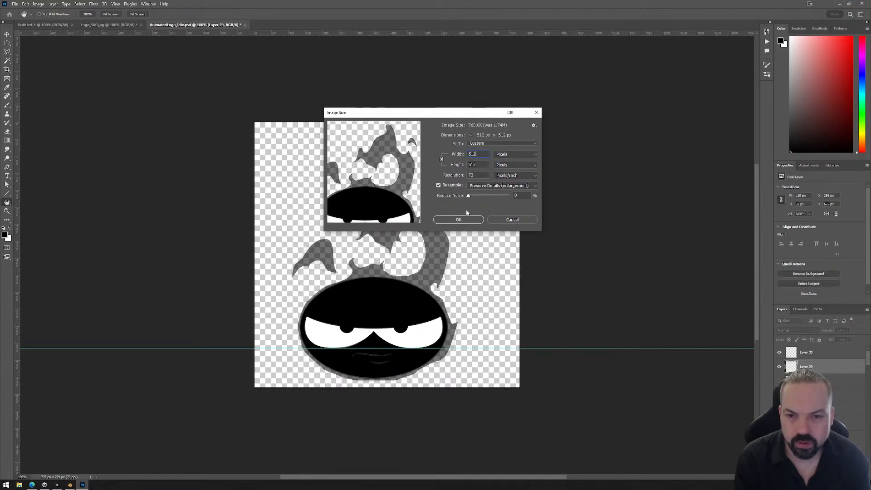
{"action": "left_click", "coordinate": [459, 219]}
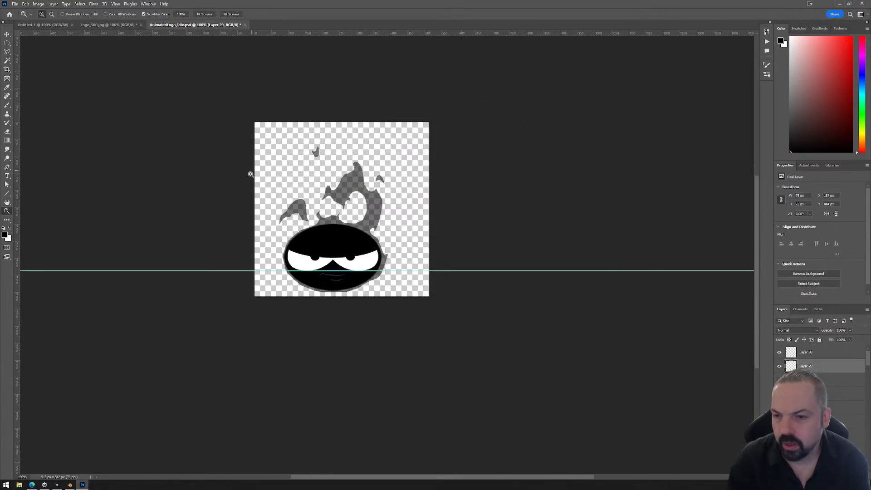
{"action": "left_click", "coordinate": [8, 35]}
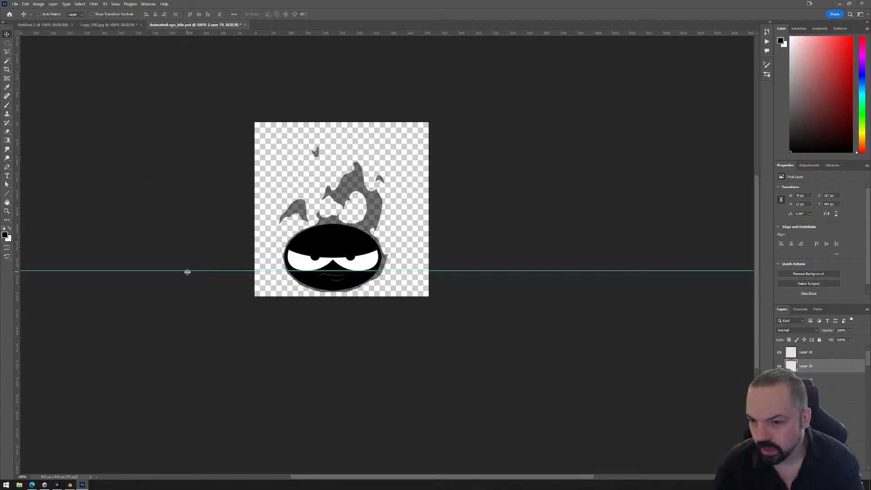
{"action": "left_click_drag", "start_coordinate": [187, 272], "coordinate": [197, 210]}
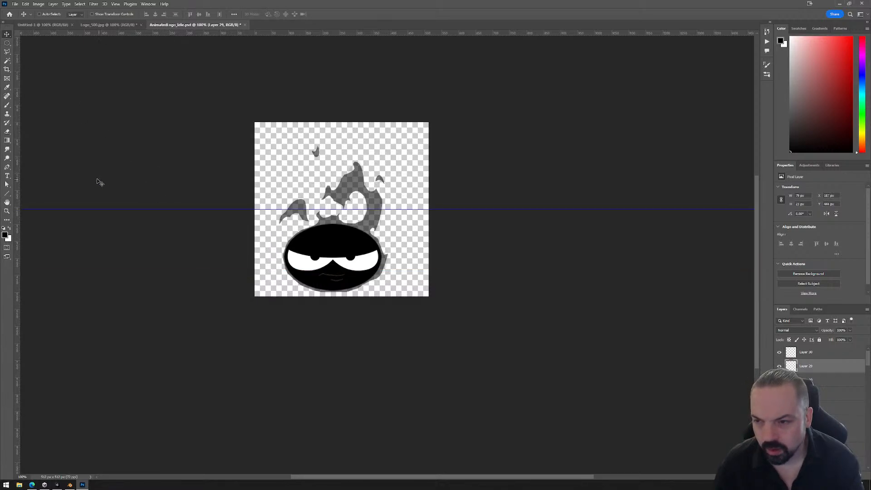
- Add a vertical guide through the canvas centre and toggle the visibility of Layer 29 and Layer 30
{"action": "left_click_drag", "start_coordinate": [18, 166], "coordinate": [342, 166]}
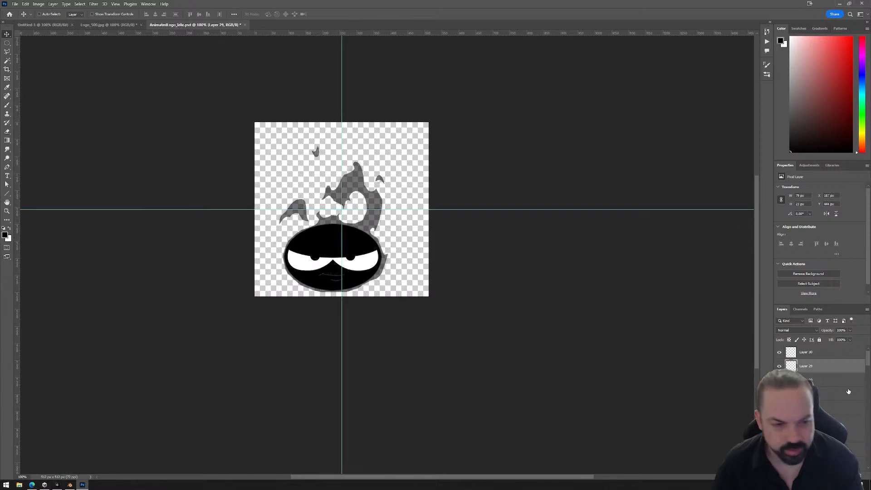
{"action": "left_click", "coordinate": [781, 367]}
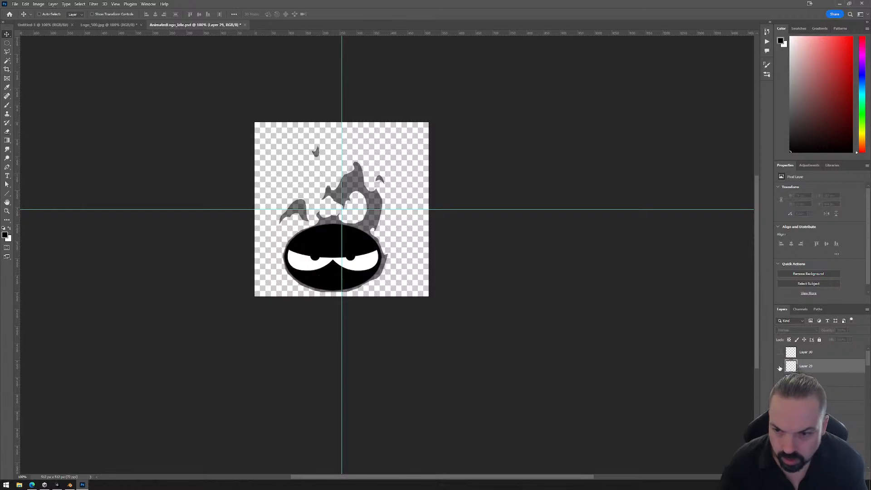
{"action": "left_click", "coordinate": [781, 367]}
{"action": "left_click", "coordinate": [781, 368]}
{"action": "left_click", "coordinate": [780, 367]}
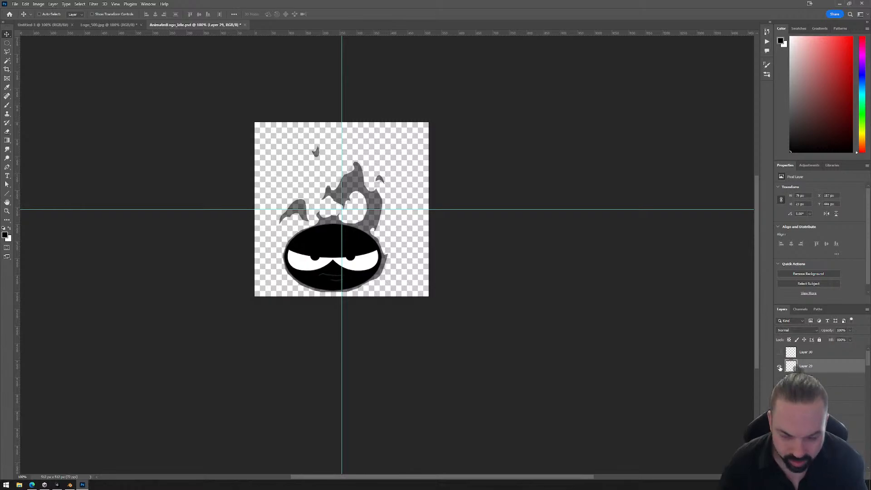
{"action": "left_click", "coordinate": [780, 367]}
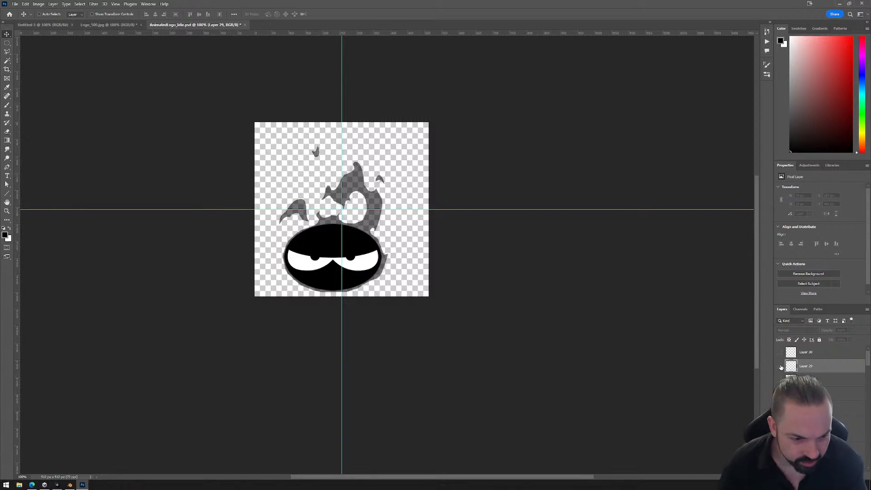
{"action": "left_click", "coordinate": [780, 367]}
{"action": "scroll", "coordinate": [781, 367], "scroll_direction": "down", "scroll_amount": 3}
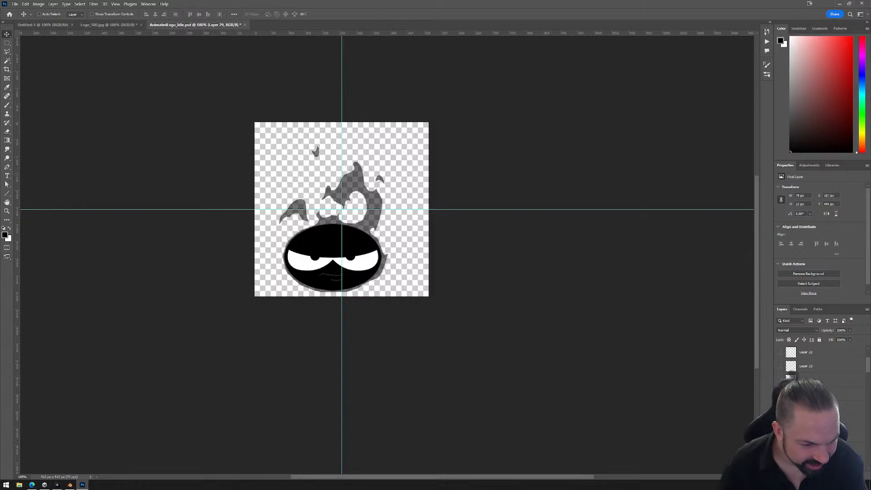
{"action": "scroll", "coordinate": [817, 363], "scroll_direction": "up", "scroll_amount": 3}
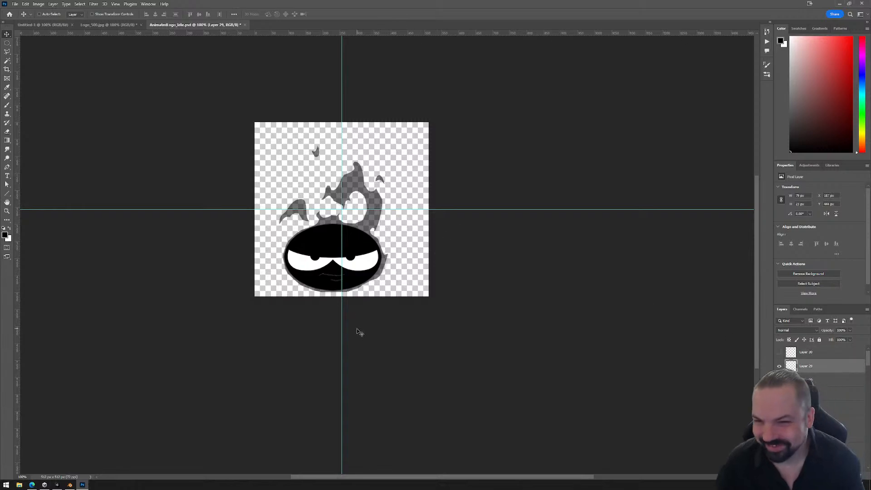
- Close AnimatedLogo_Idle.psd without saving it and open AnimatedLogo_500.gif from the Logo folder
{"action": "left_click", "coordinate": [244, 25]}
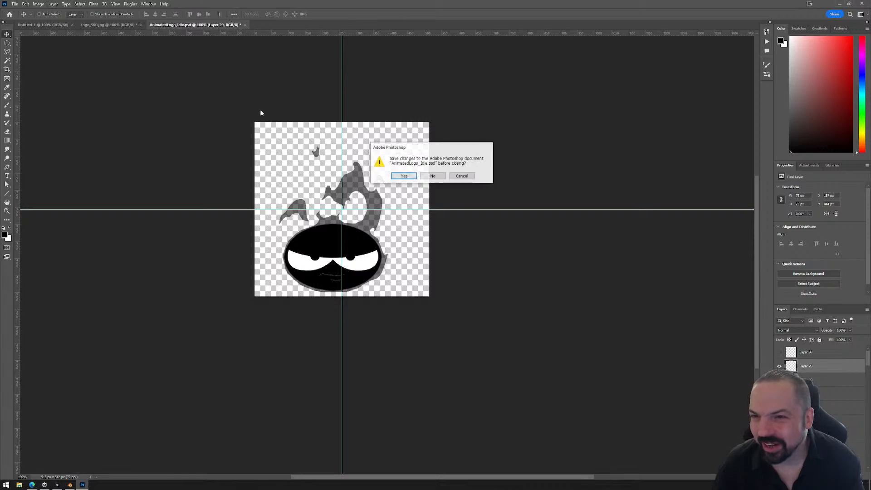
{"action": "key", "text": "n"}
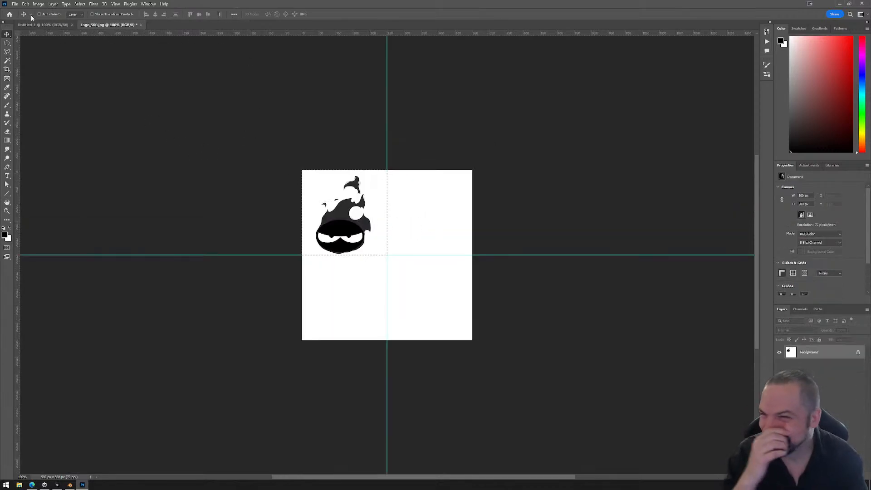
{"action": "left_click", "coordinate": [15, 4]}
{"action": "left_click", "coordinate": [22, 18]}
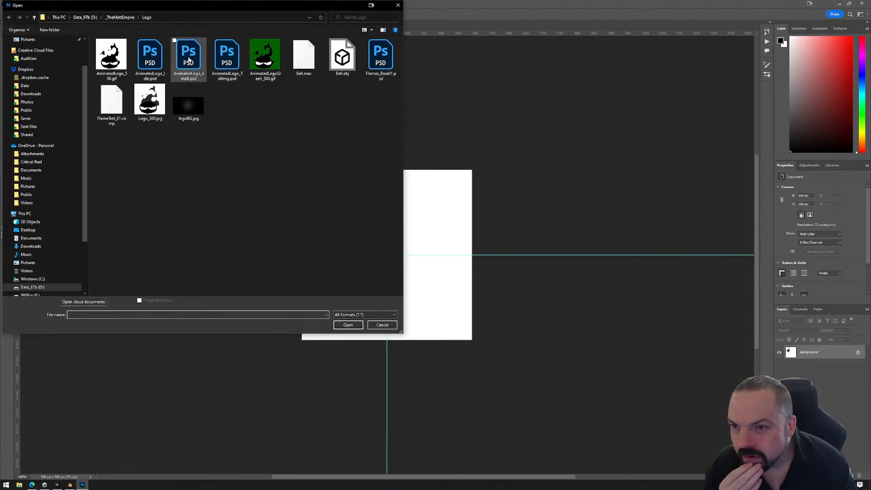
{"action": "left_click", "coordinate": [111, 55]}
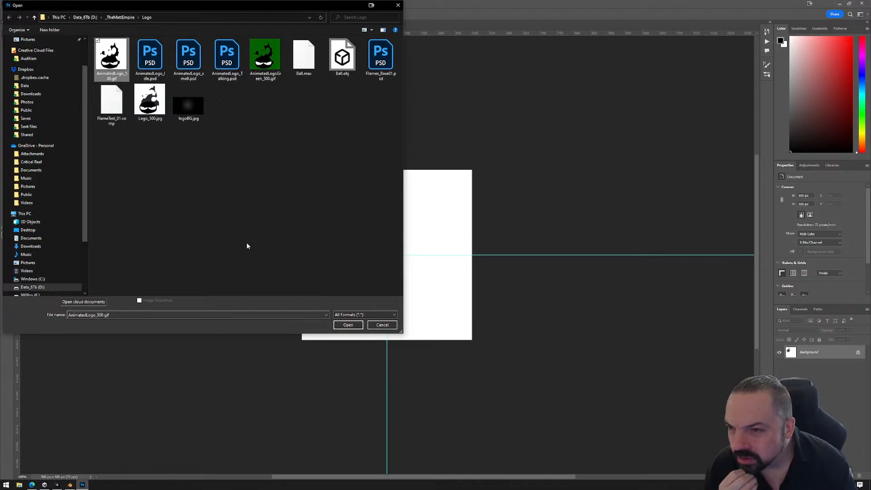
{"action": "left_click", "coordinate": [348, 324]}
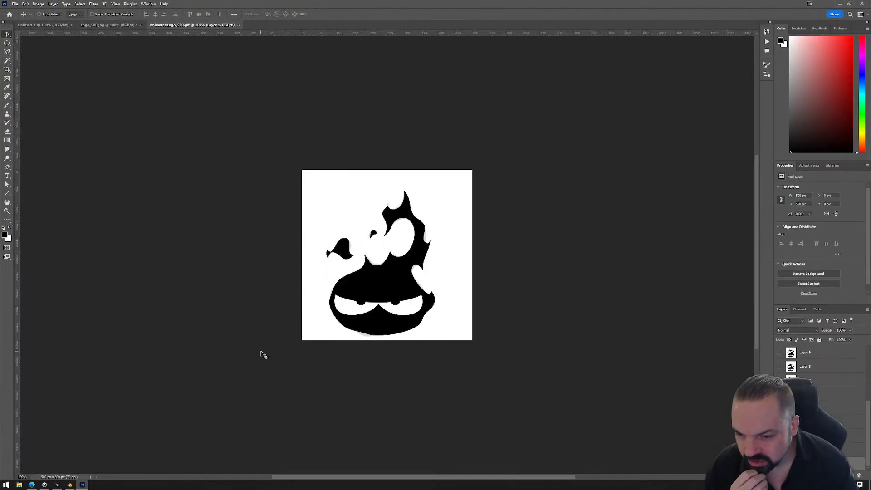
- Show the animation timeline, look through the first four frames and return to frame 1
{"action": "left_click", "coordinate": [148, 4]}
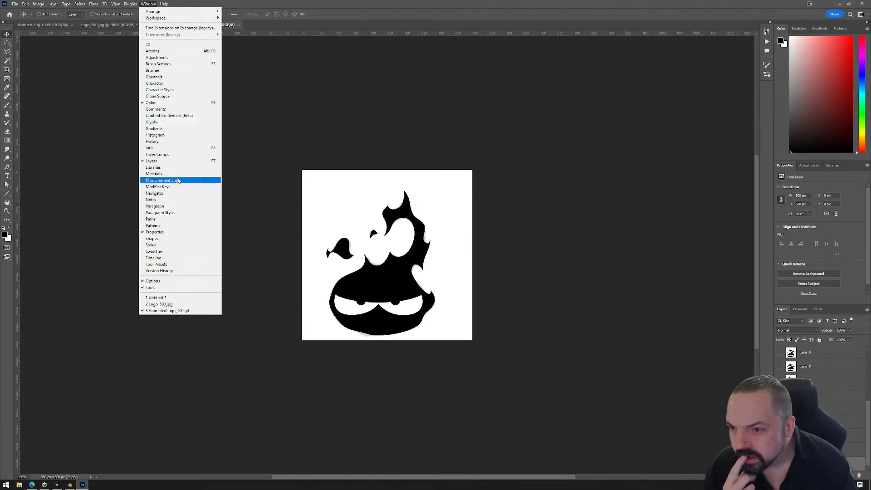
{"action": "left_click", "coordinate": [177, 259]}
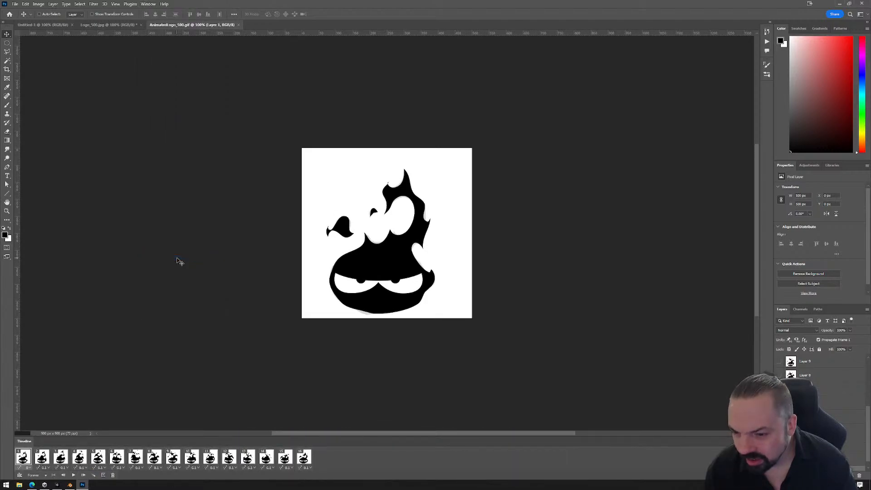
{"action": "left_click", "coordinate": [39, 465]}
{"action": "left_click", "coordinate": [59, 463]}
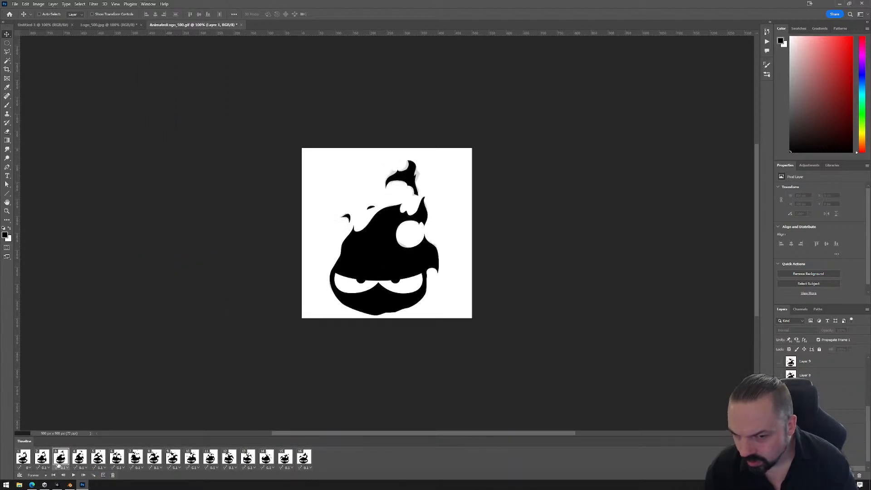
{"action": "left_click", "coordinate": [72, 463]}
{"action": "left_click", "coordinate": [26, 464]}
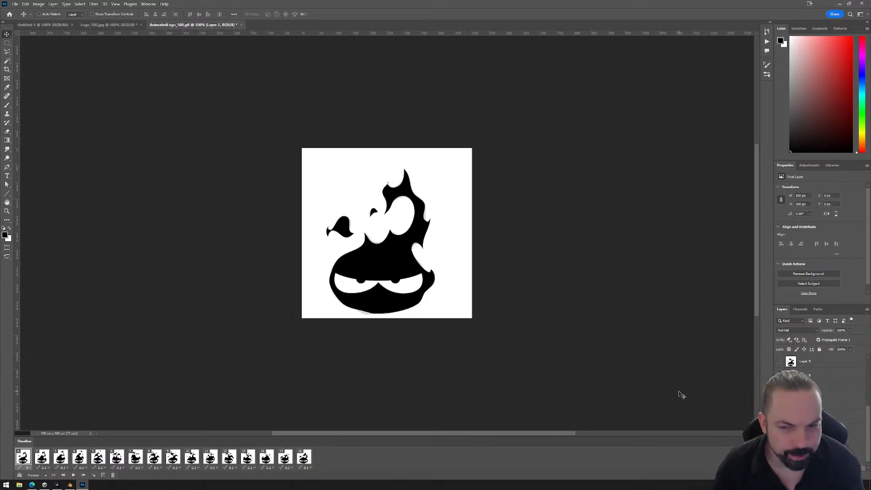
- Place a vertical guide through the canvas centre, then try placing a horizontal guide and undo that attempt
{"action": "left_click_drag", "start_coordinate": [18, 212], "coordinate": [387, 230]}
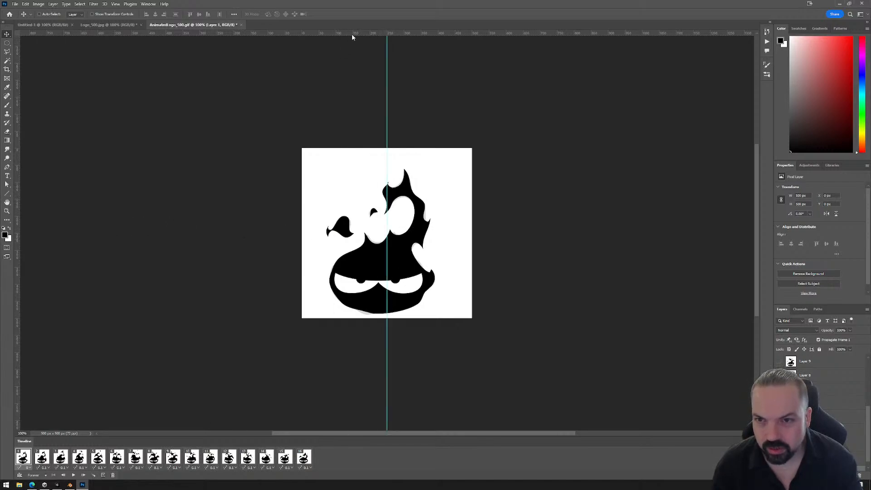
{"action": "left_click_drag", "start_coordinate": [353, 33], "coordinate": [366, 234]}
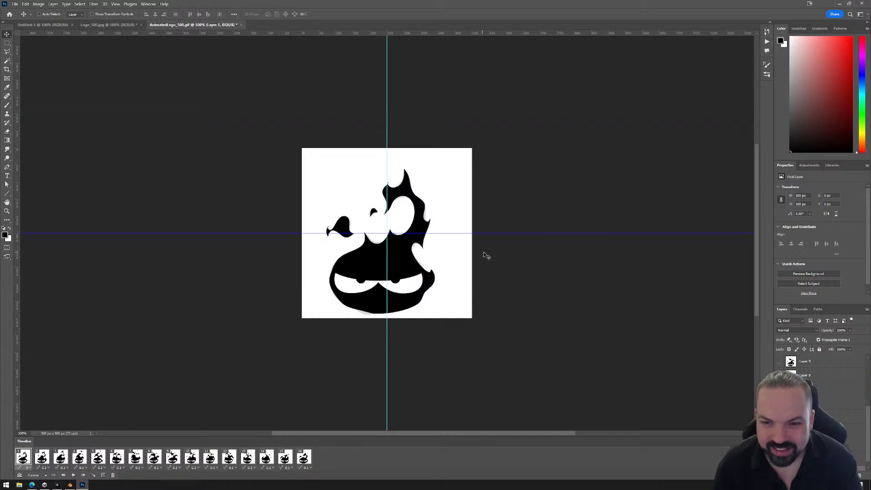
{"action": "left_click", "coordinate": [832, 366]}
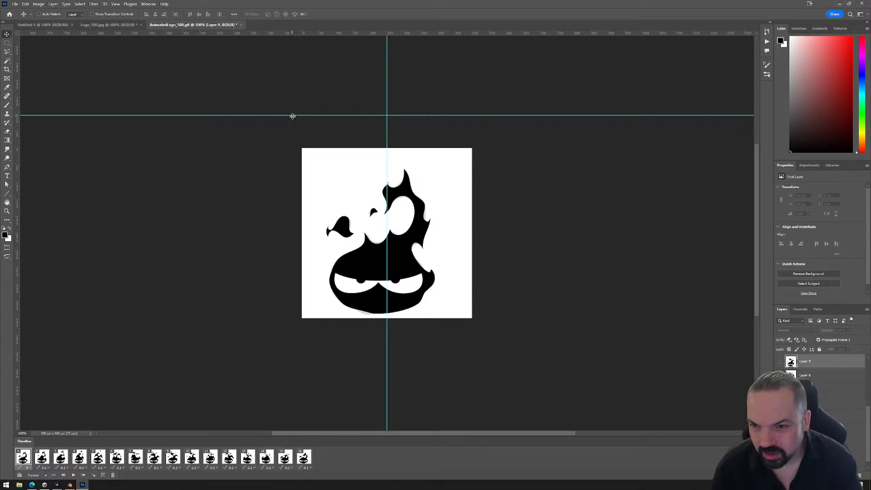
{"action": "left_click_drag", "start_coordinate": [293, 116], "coordinate": [300, 239]}
{"action": "key", "text": "ctrl+z"}
{"action": "key", "text": "ctrl+z"}
{"action": "key", "text": "ctrl+z"}
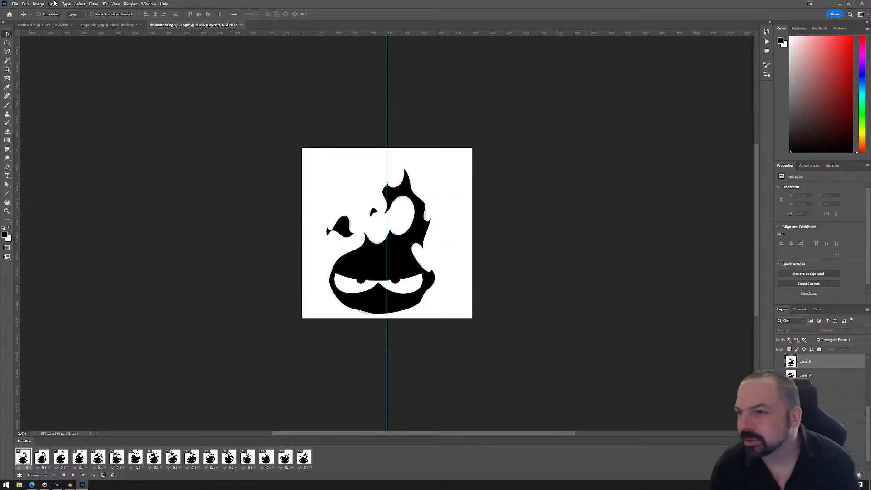
- Resize the whole image to 512 × 512 pixels with its proportions linked
{"action": "left_click", "coordinate": [39, 3]}
{"action": "left_click", "coordinate": [52, 55]}
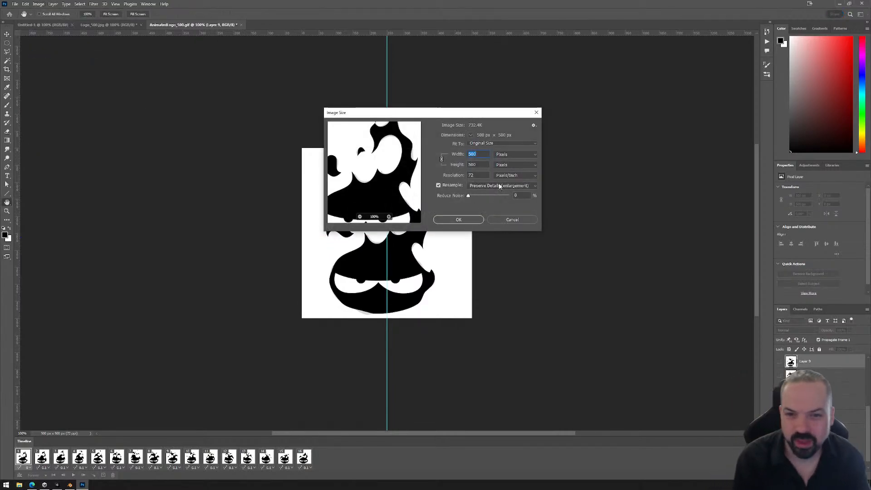
{"action": "type", "text": "5"}
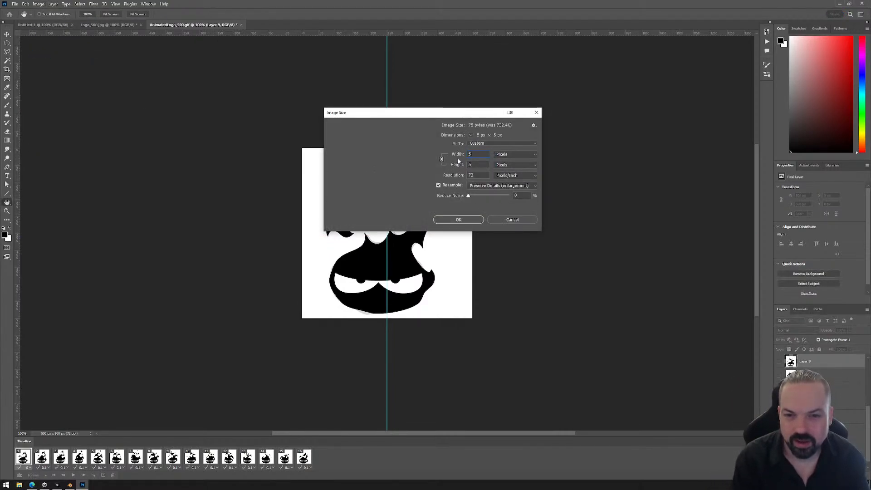
{"action": "type", "text": "12"}
{"action": "left_click", "coordinate": [459, 219]}
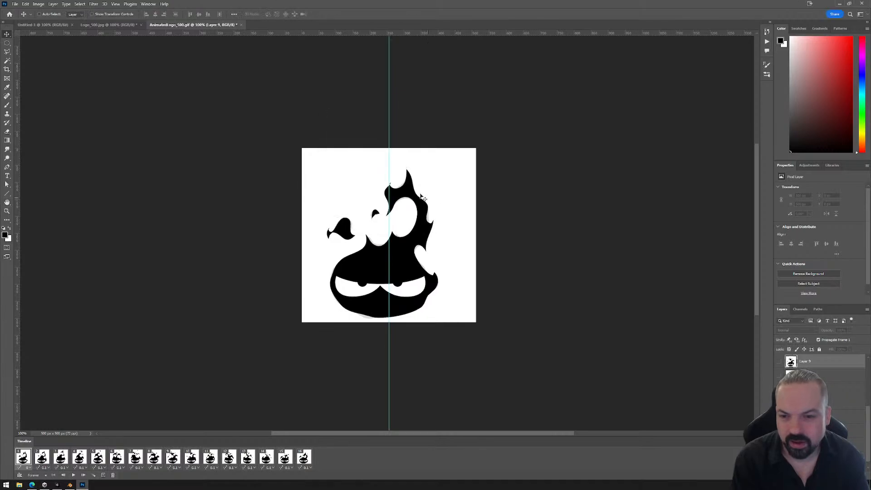
- Add a horizontal guide through the vertical centre of the resized canvas
{"action": "left_click_drag", "start_coordinate": [390, 161], "coordinate": [389, 193]}
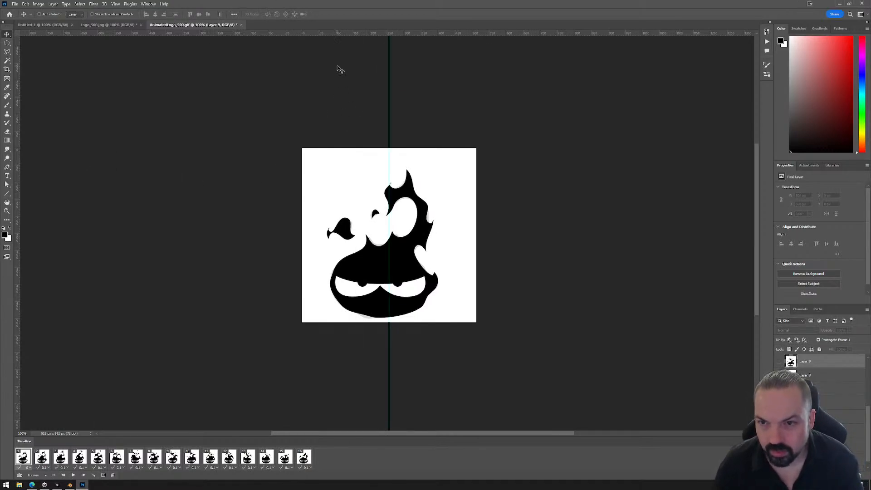
{"action": "left_click_drag", "start_coordinate": [337, 35], "coordinate": [347, 235]}
- Scale Layer 1 in frame 1 to half size so it fills the canvas's upper-left quadrant up to the guides
{"action": "scroll", "coordinate": [839, 372], "scroll_direction": "down", "scroll_amount": 1}
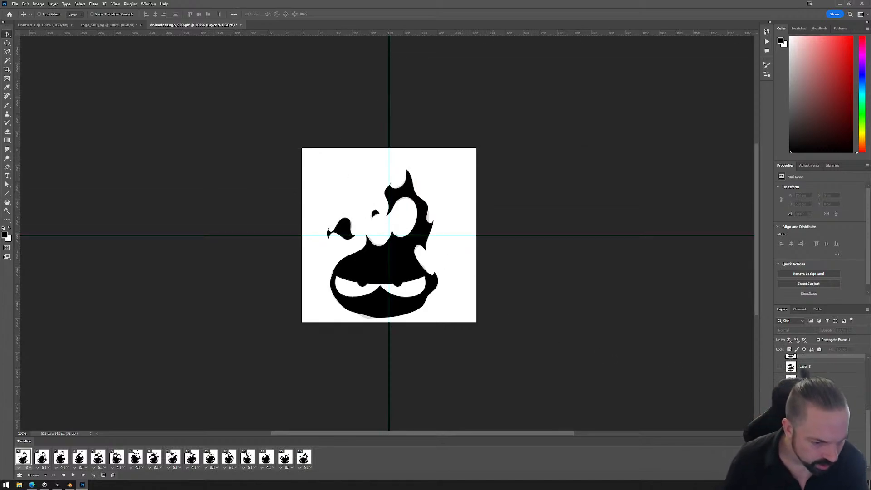
{"action": "left_click", "coordinate": [824, 464]}
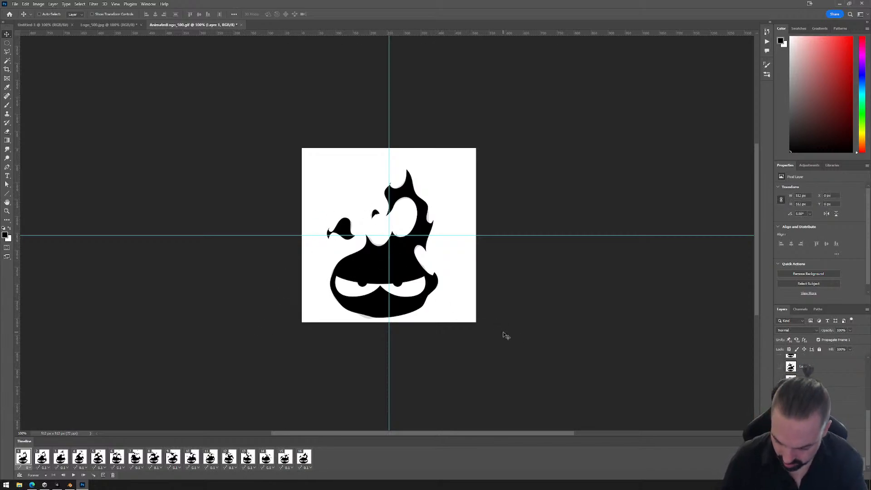
{"action": "key", "text": "ctrl+t"}
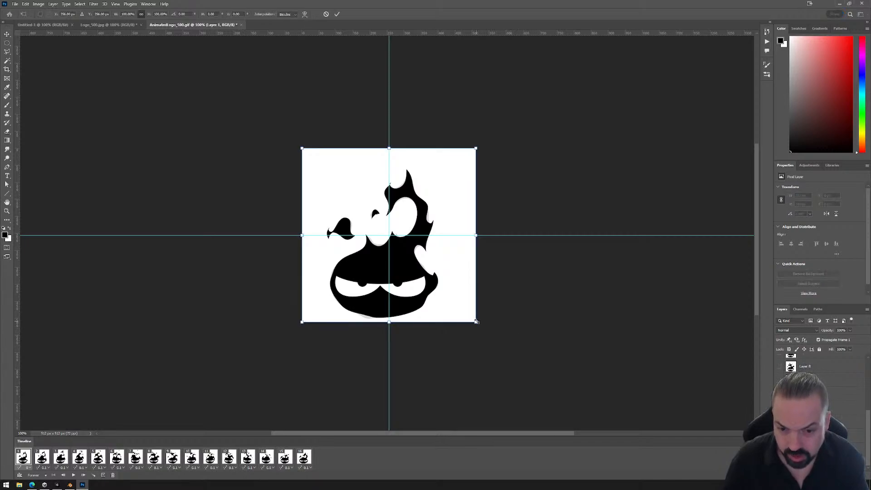
{"action": "left_click_drag", "start_coordinate": [477, 321], "coordinate": [402, 227]}
{"action": "key", "text": "Return"}
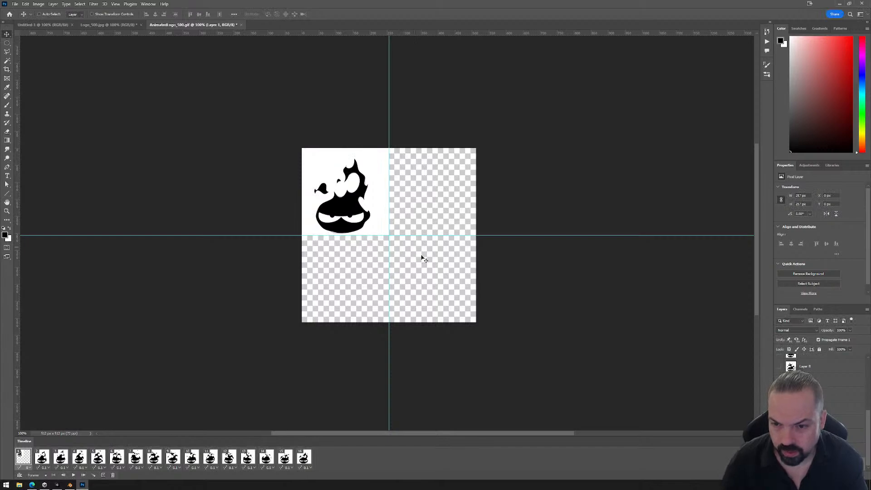
- Try to copy the full canvas from frame 2 and paste it into frame 1, then undo the paste
{"action": "left_click", "coordinate": [42, 458]}
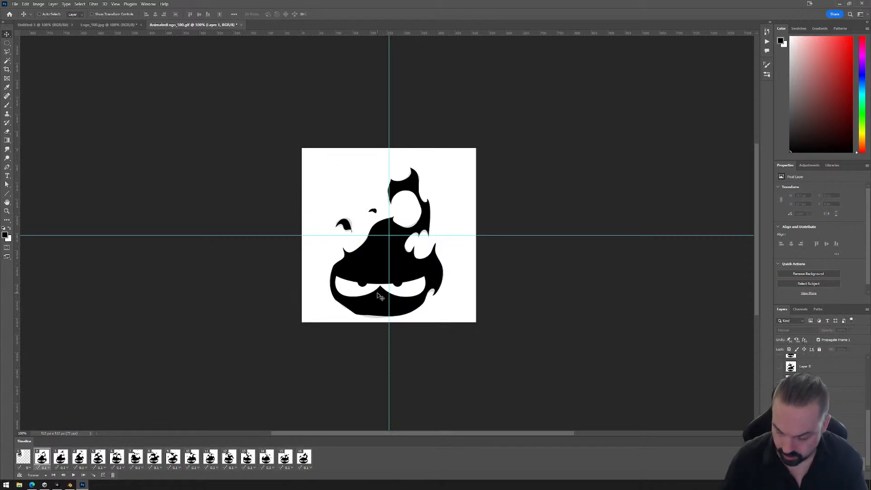
{"action": "key", "text": "ctrl+a"}
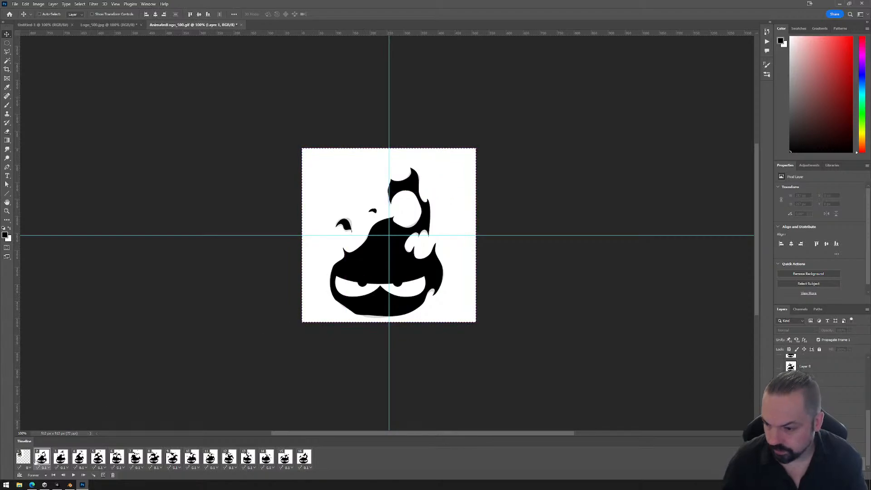
{"action": "left_click", "coordinate": [23, 457]}
{"action": "key", "text": "ctrl+v"}
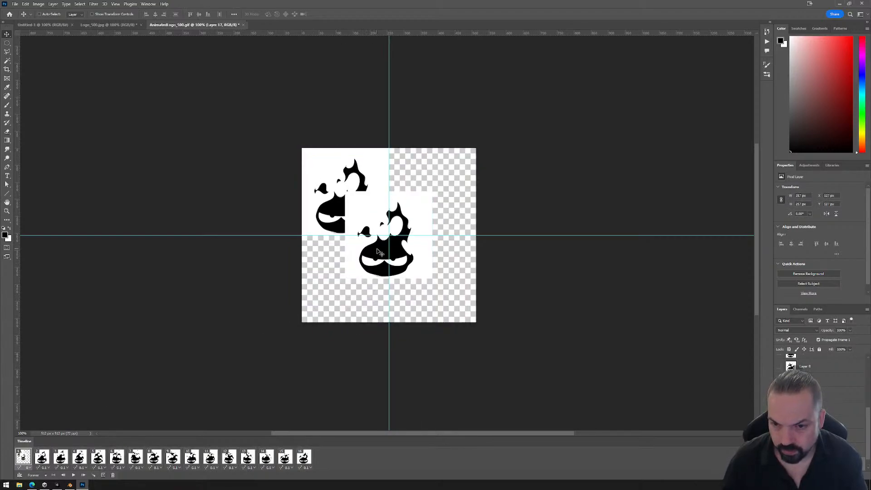
{"action": "left_click_drag", "start_coordinate": [368, 257], "coordinate": [389, 269]}
{"action": "key", "text": "ctrl+z"}
{"action": "key", "text": "ctrl+z"}
{"action": "key", "text": "ctrl+z"}
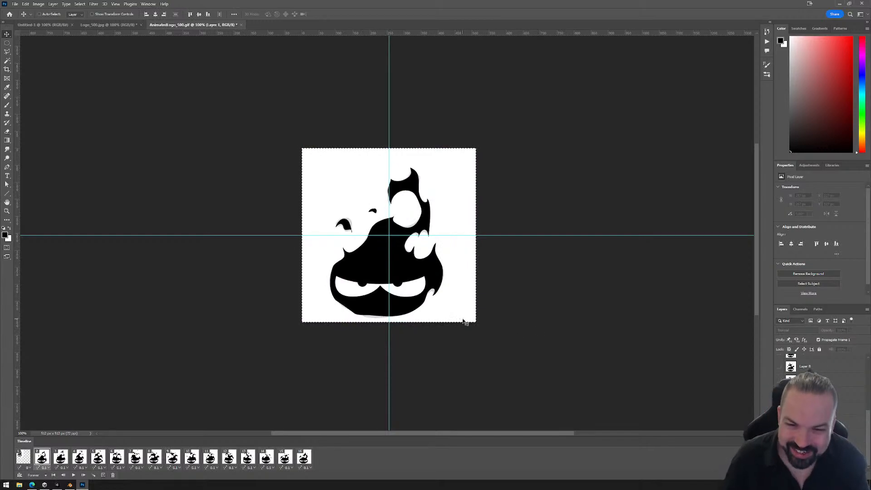
- Scale Layer 2 in frame 2 to 50% in the canvas's upper-right quadrant and make Layer 1 visible beside it
{"action": "key", "text": "ctrl+v"}
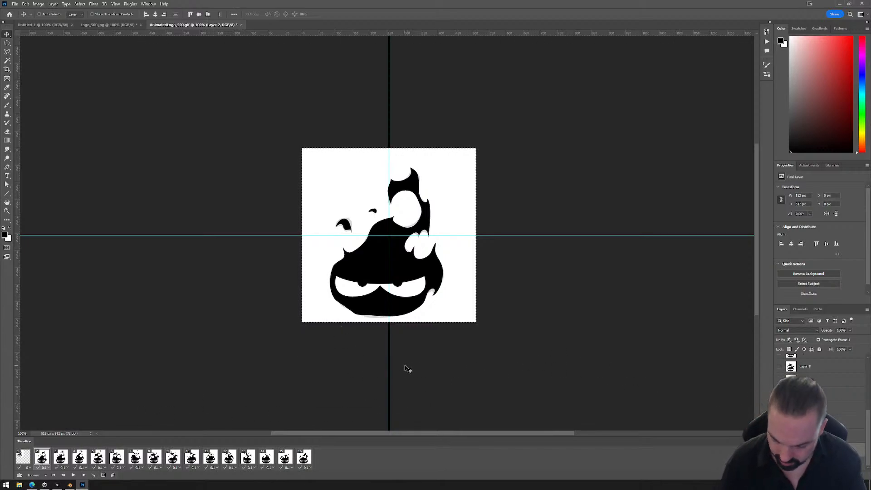
{"action": "key", "text": "ctrl+t"}
{"action": "left_click_drag", "start_coordinate": [301, 324], "coordinate": [421, 270]}
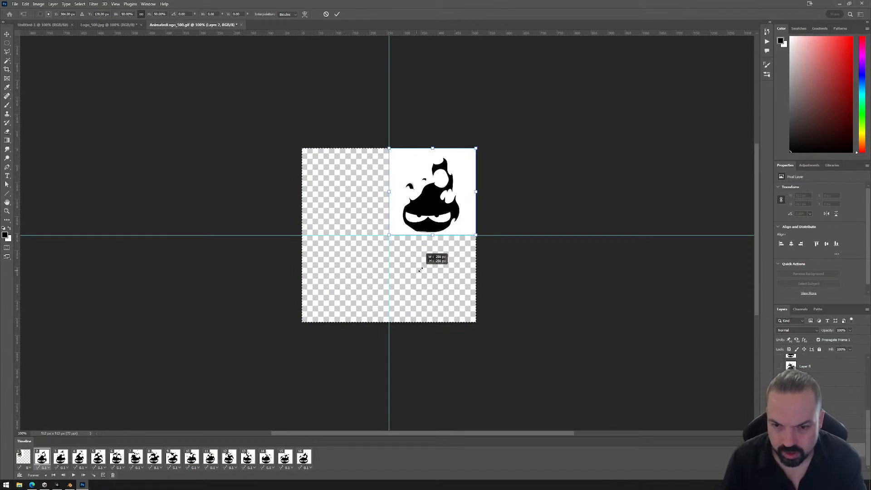
{"action": "key", "text": "Return"}
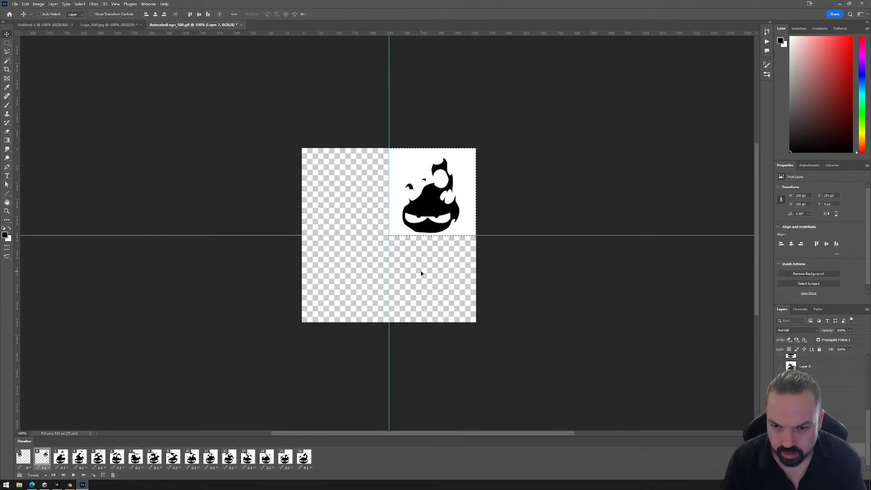
{"action": "left_click", "coordinate": [780, 462]}
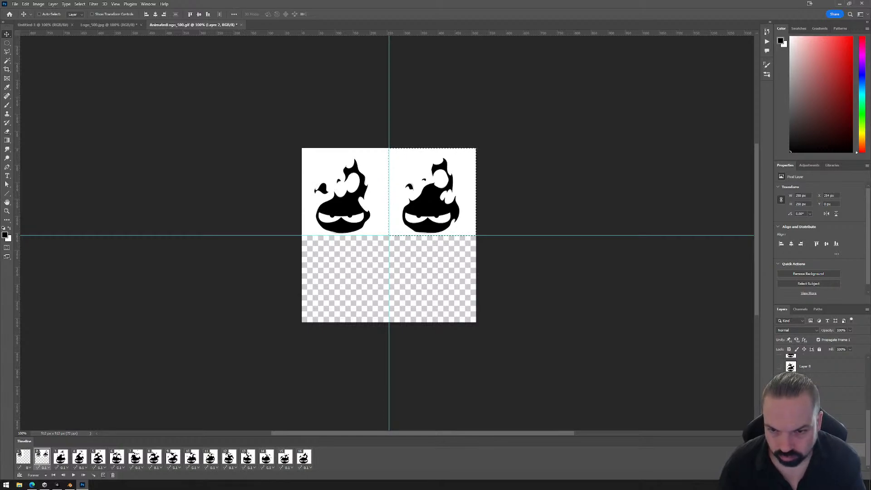
- Make Layer 3 visible in frame 2, clear the selection, and scale the layer to half size in the canvas's lower-left quadrant
{"action": "left_click", "coordinate": [780, 436]}
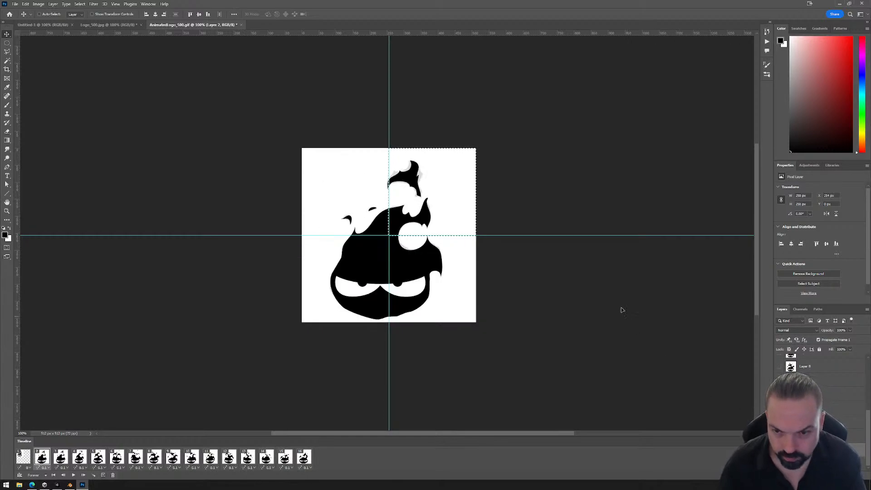
{"action": "left_click", "coordinate": [6, 44]}
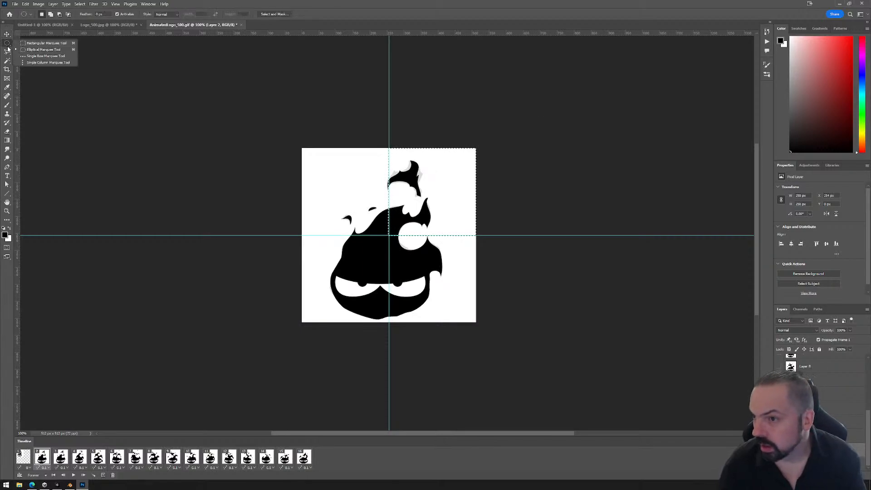
{"action": "left_click", "coordinate": [45, 43]}
{"action": "left_click", "coordinate": [146, 94]}
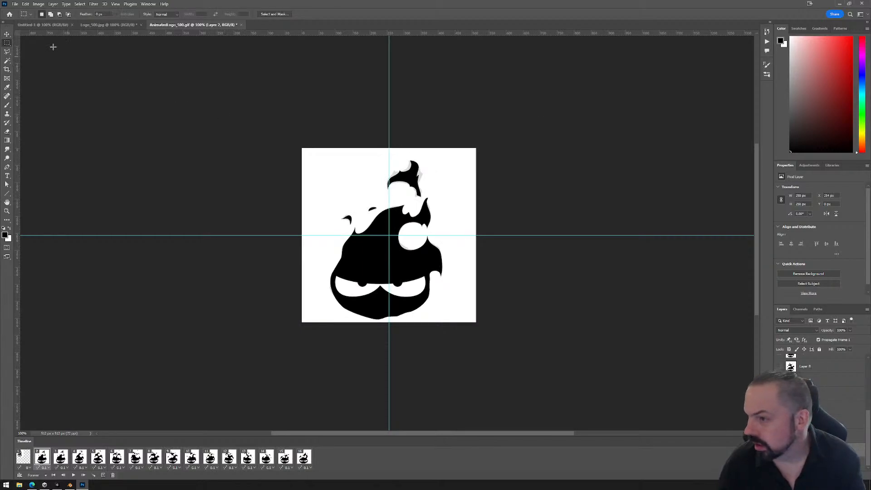
{"action": "left_click", "coordinate": [8, 34]}
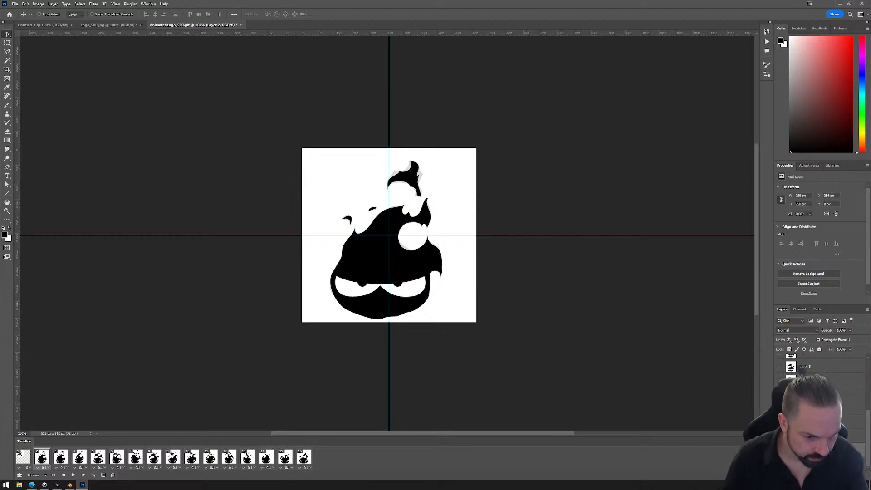
{"action": "left_click", "coordinate": [817, 436]}
{"action": "key", "text": "ctrl+t"}
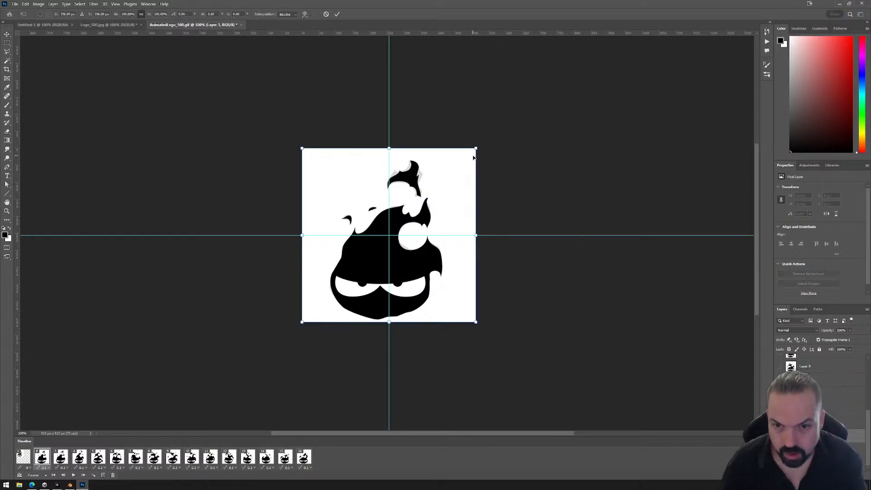
{"action": "left_click_drag", "start_coordinate": [476, 149], "coordinate": [419, 266]}
{"action": "key", "text": "Return"}
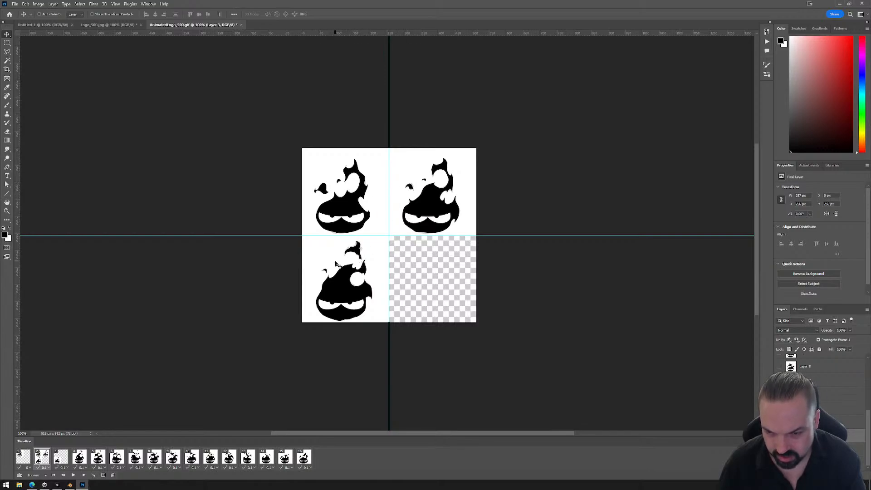
- Make Layer 4 visible in frame 2 and scale it to 50% in the canvas's lower-right quadrant
{"action": "left_click", "coordinate": [806, 423]}
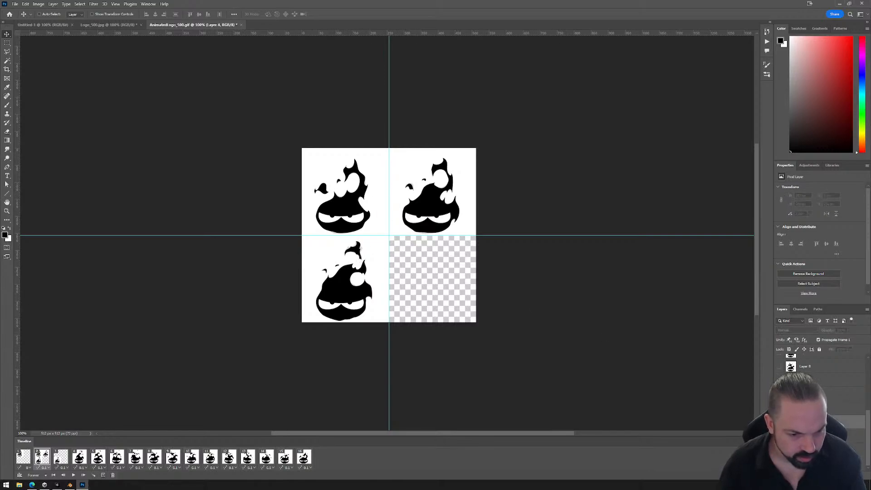
{"action": "left_click", "coordinate": [779, 422]}
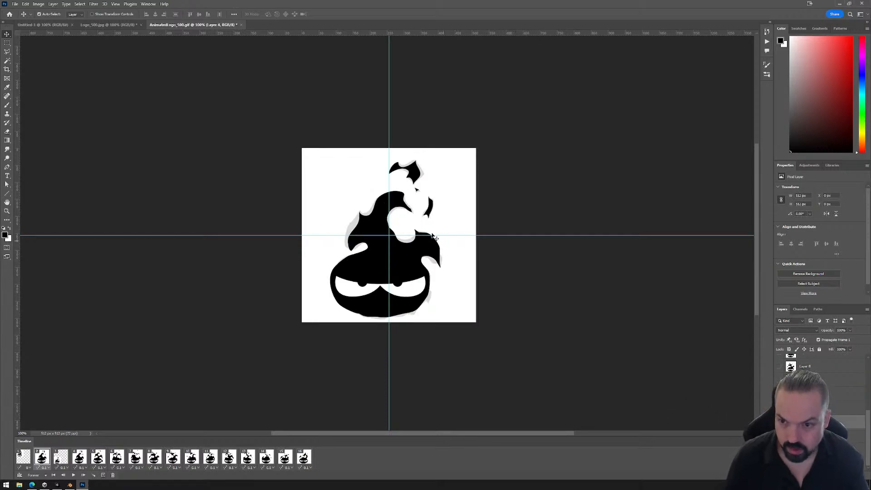
{"action": "key", "text": "ctrl+t"}
{"action": "left_click_drag", "start_coordinate": [301, 148], "coordinate": [397, 227]}
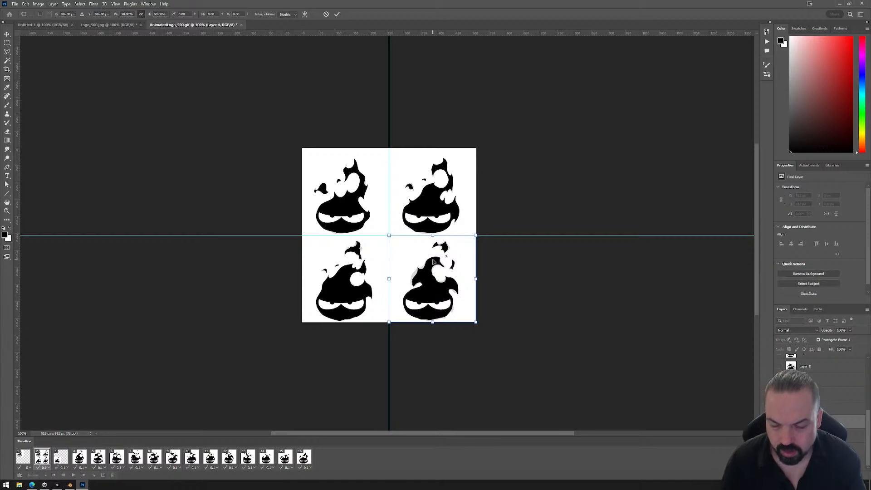
{"action": "key", "text": "Return"}
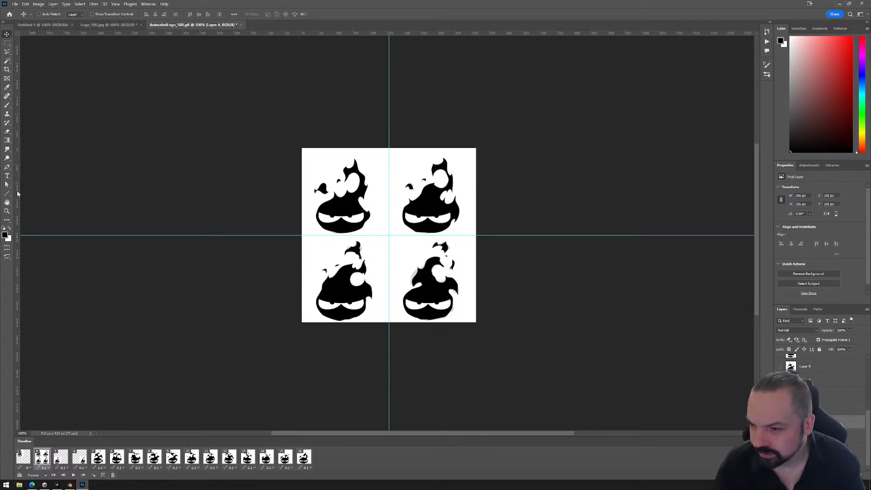
- Add a vertical and a horizontal guide through the centre of the upper-left quadrant, using a marquee selection of that quadrant for snapping
{"action": "left_click_drag", "start_coordinate": [17, 194], "coordinate": [350, 200]}
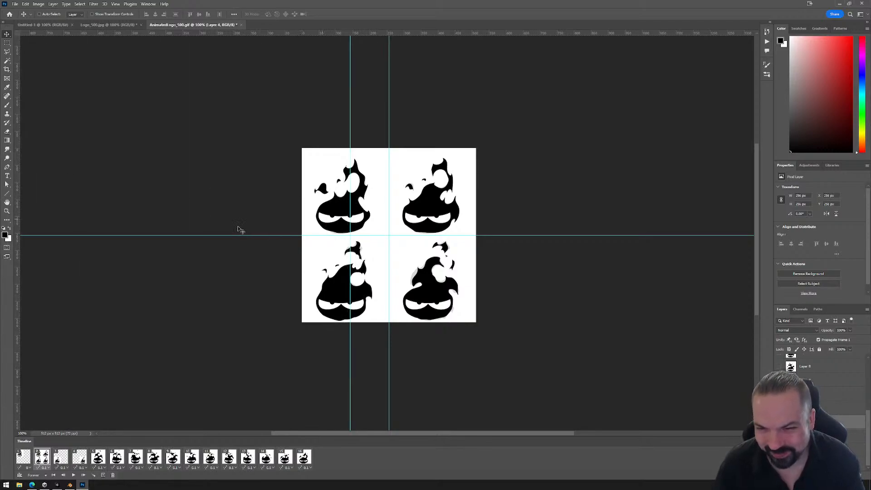
{"action": "key", "text": "ctrl+z"}
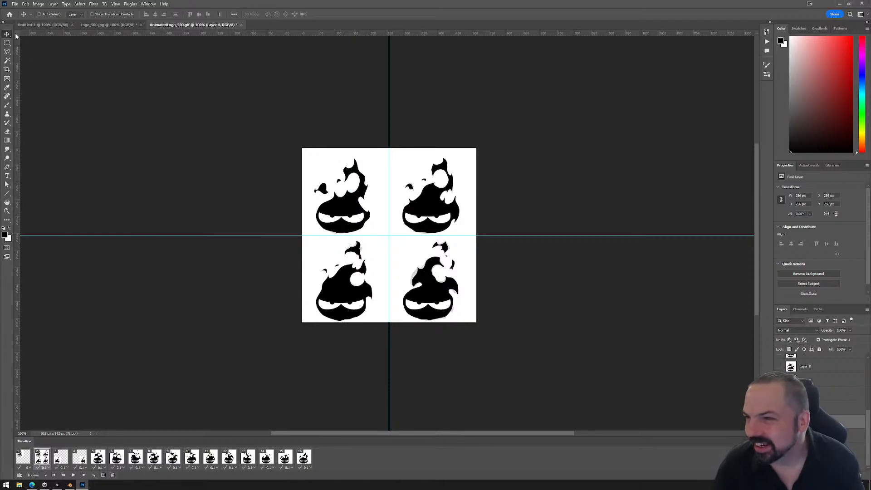
{"action": "left_click", "coordinate": [8, 43]}
{"action": "left_click_drag", "start_coordinate": [289, 135], "coordinate": [391, 236]}
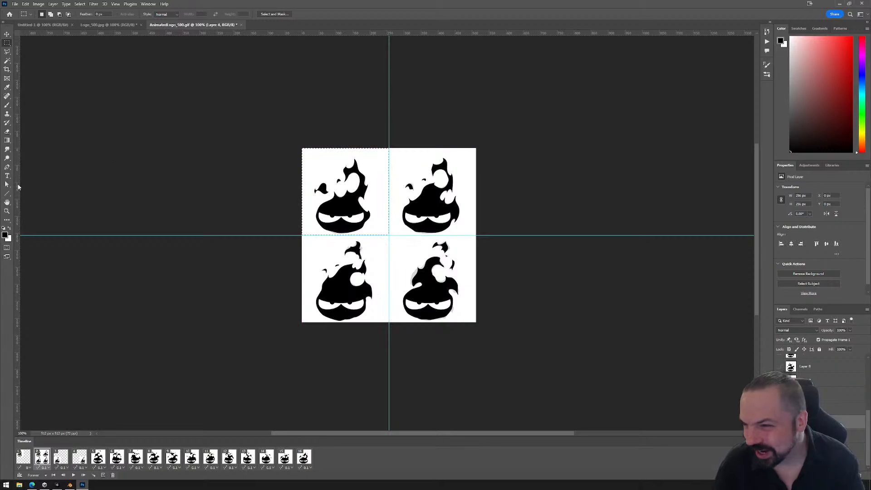
{"action": "left_click_drag", "start_coordinate": [18, 181], "coordinate": [346, 209]}
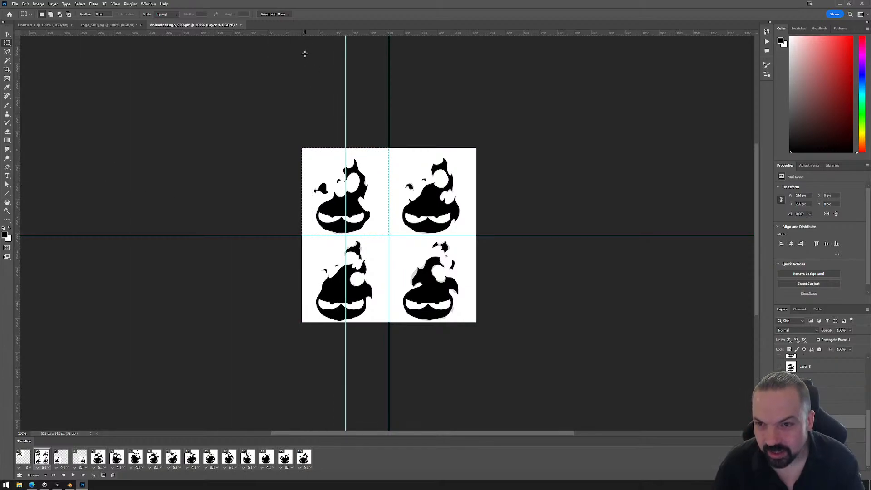
{"action": "left_click_drag", "start_coordinate": [299, 33], "coordinate": [321, 192]}
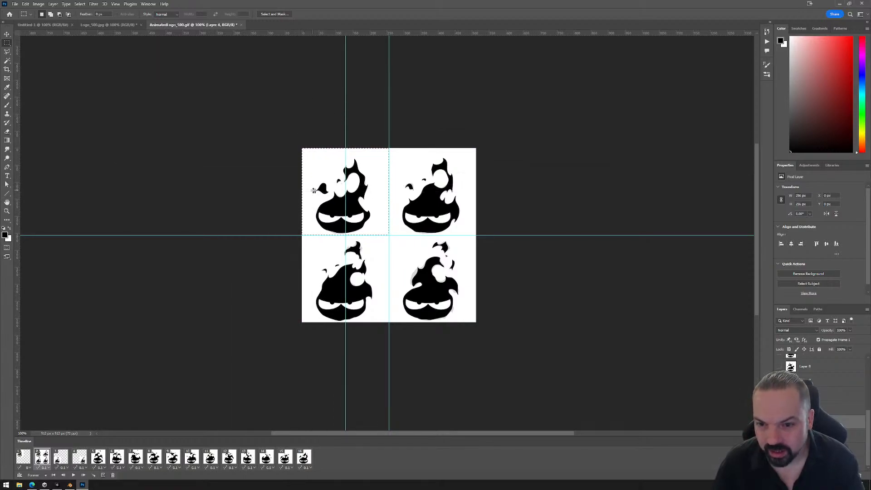
- Add a horizontal and a vertical guide through the centre of the lower-right quadrant using a marquee selection, and clear the selection
{"action": "left_click", "coordinate": [495, 344]}
{"action": "left_click_drag", "start_coordinate": [495, 344], "coordinate": [390, 236]}
{"action": "left_click_drag", "start_coordinate": [220, 34], "coordinate": [257, 279]}
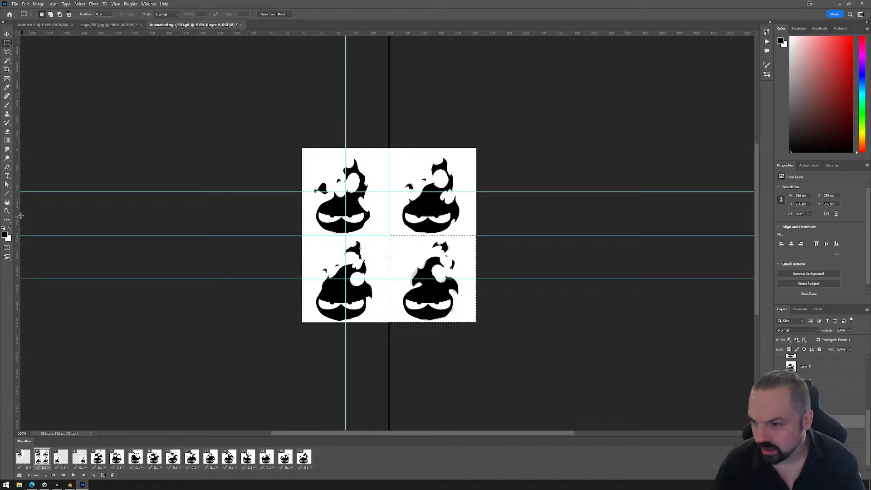
{"action": "left_click_drag", "start_coordinate": [20, 216], "coordinate": [434, 226]}
{"action": "left_click", "coordinate": [532, 215]}
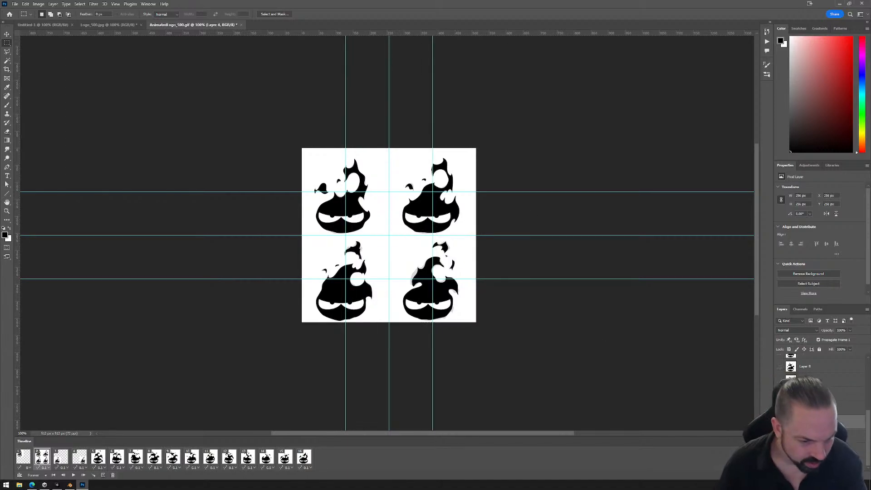
- Scale Layers 1 to 4 together to about 50% so they fill the canvas's upper-left quadrant
{"action": "left_click", "coordinate": [812, 464], "text": "shift"}
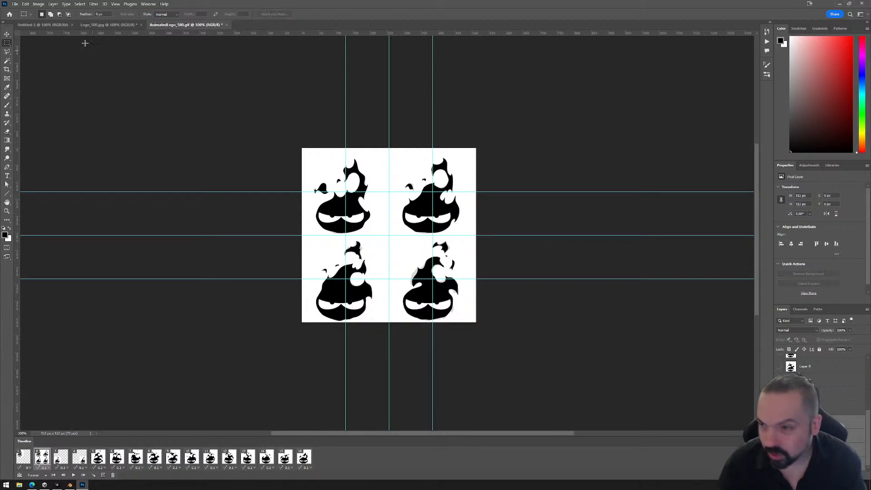
{"action": "left_click", "coordinate": [6, 35]}
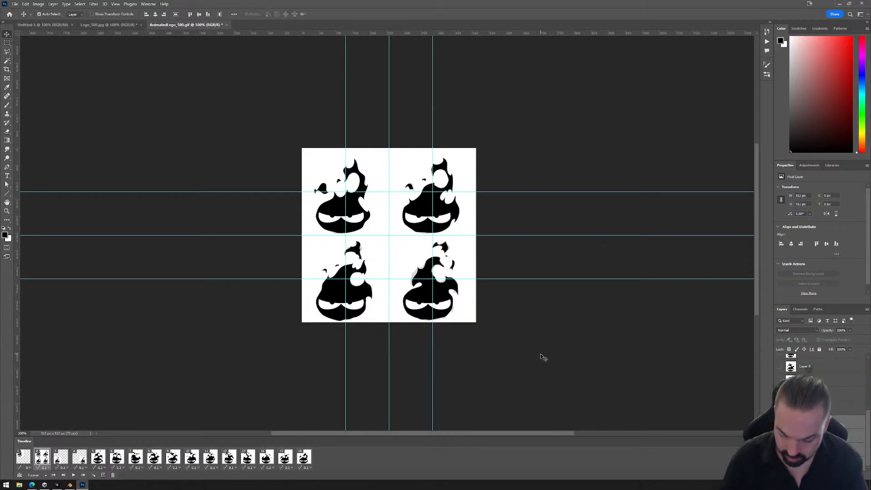
{"action": "key", "text": "ctrl+t"}
{"action": "left_click_drag", "start_coordinate": [476, 322], "coordinate": [407, 222]}
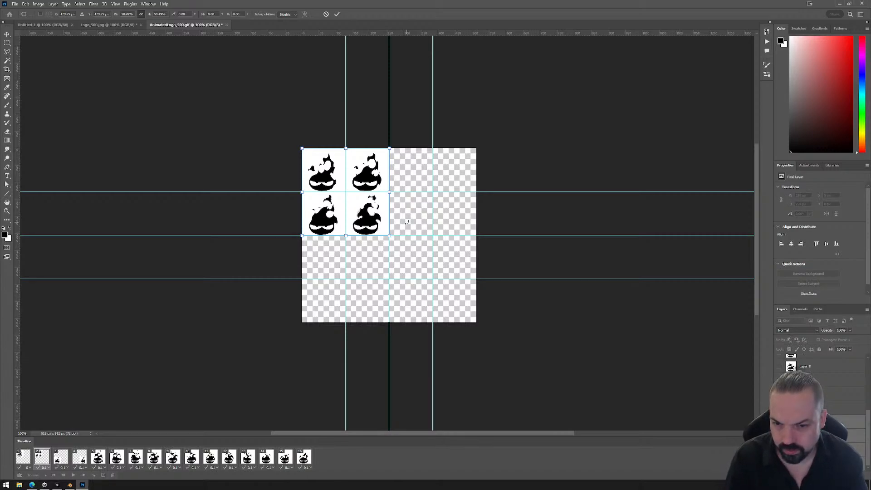
{"action": "key", "text": "Return"}
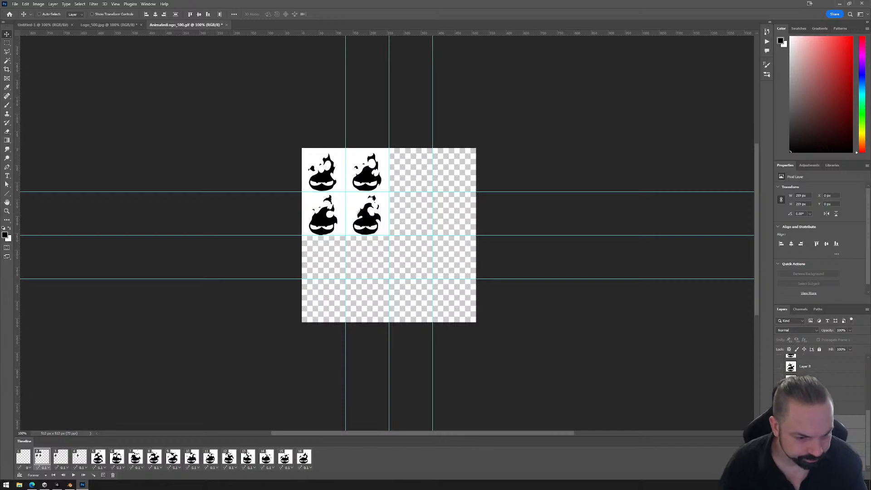
- Make Layer 5 and the layers just above it visible in frame 2 and select Layers 5 to 16
{"action": "left_click", "coordinate": [780, 408]}
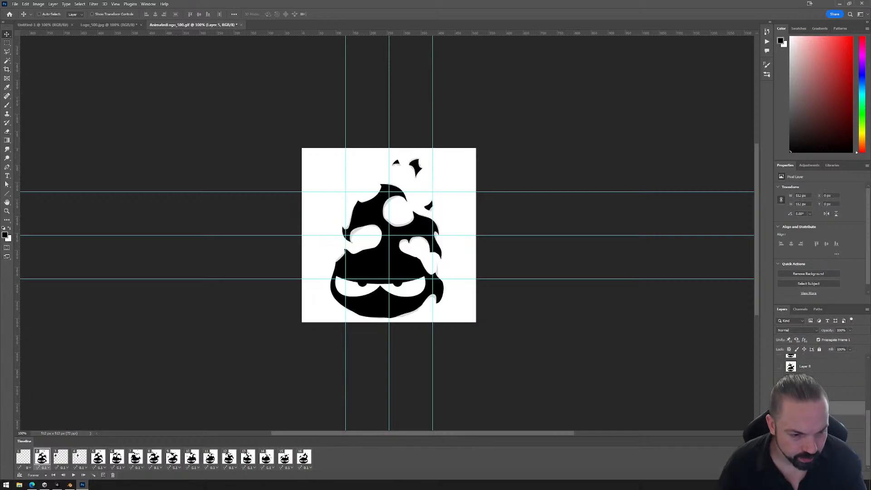
{"action": "left_click", "coordinate": [780, 394]}
{"action": "left_click", "coordinate": [780, 381]}
{"action": "scroll", "coordinate": [780, 380], "scroll_direction": "up", "scroll_amount": 2}
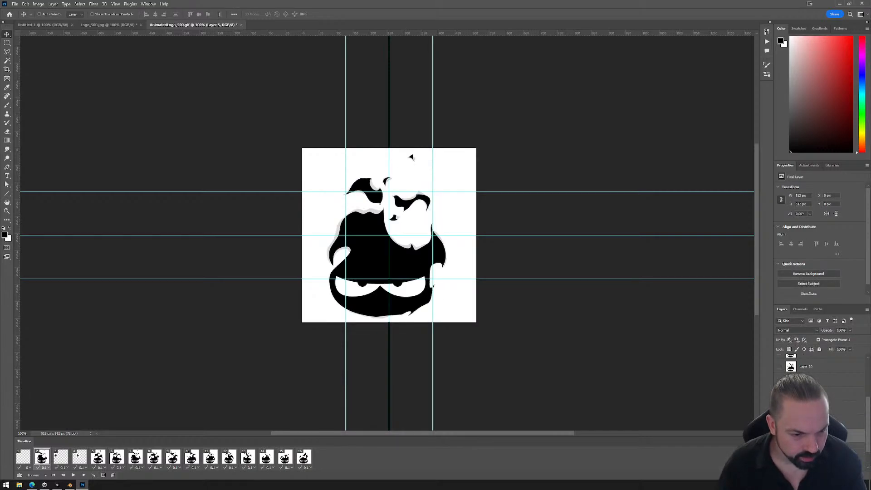
{"action": "scroll", "coordinate": [779, 380], "scroll_direction": "up", "scroll_amount": 6}
{"action": "left_click", "coordinate": [819, 365], "text": "shift"}
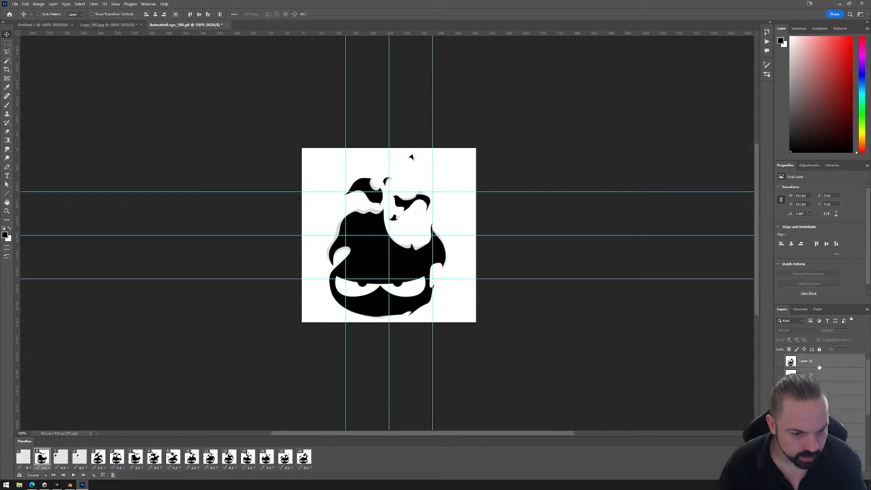
- Make the remaining hidden layers up to Layer 16 visible in frame 2
{"action": "scroll", "coordinate": [819, 367], "scroll_direction": "down", "scroll_amount": 7}
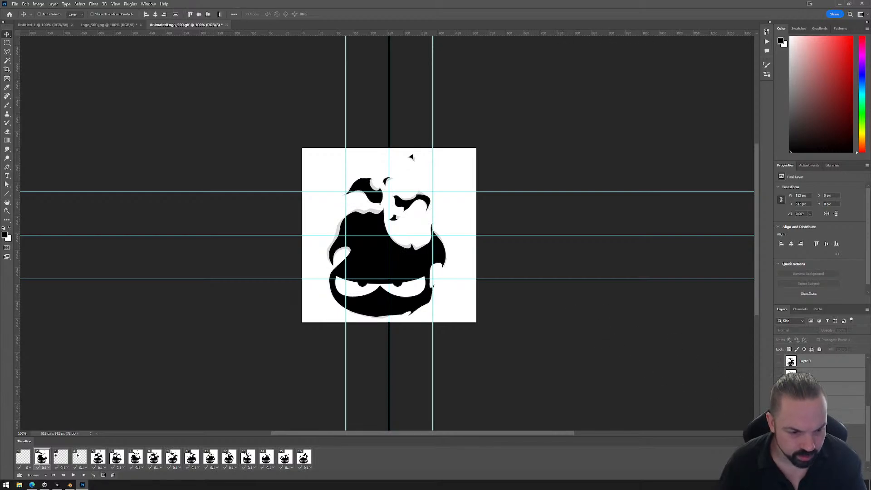
{"action": "scroll", "coordinate": [778, 378], "scroll_direction": "up", "scroll_amount": 1}
{"action": "left_click", "coordinate": [779, 377]}
{"action": "scroll", "coordinate": [778, 378], "scroll_direction": "up", "scroll_amount": 1}
{"action": "left_click", "coordinate": [779, 376]}
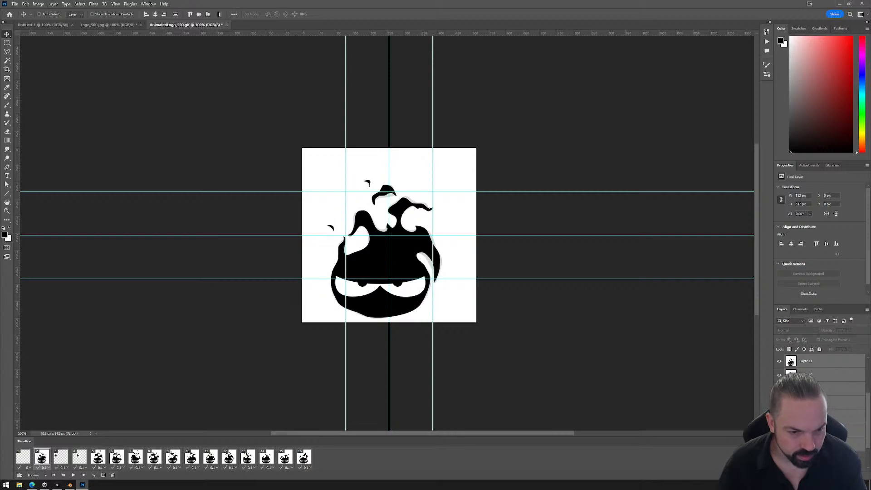
{"action": "scroll", "coordinate": [779, 377], "scroll_direction": "up", "scroll_amount": 3}
{"action": "scroll", "coordinate": [779, 368], "scroll_direction": "up", "scroll_amount": 1}
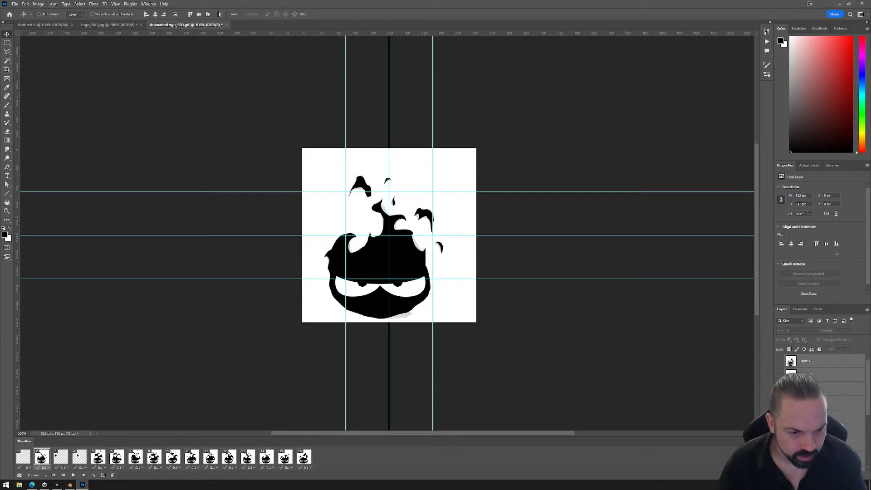
{"action": "left_click", "coordinate": [779, 362]}
{"action": "scroll", "coordinate": [779, 362], "scroll_direction": "down", "scroll_amount": 7}
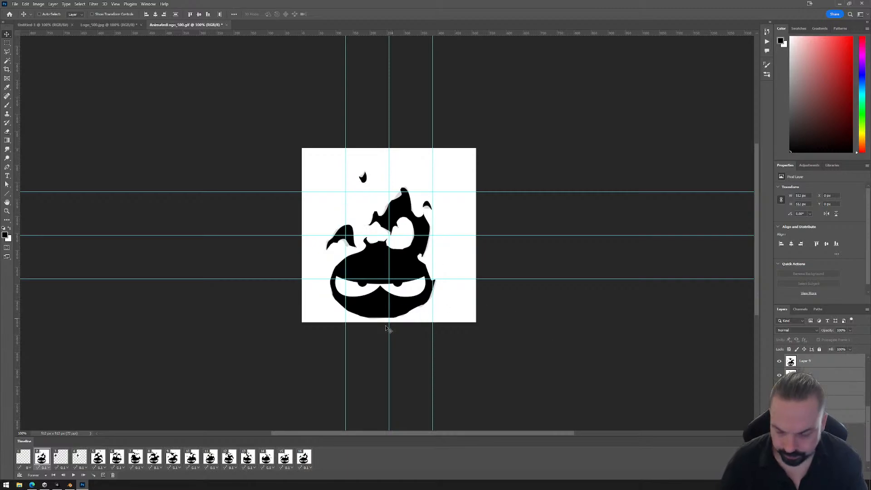
- Scale Layers 5 to 16 together to about 25% and move them into the grid's lower-right corner cell
{"action": "key", "text": "ctrl+t"}
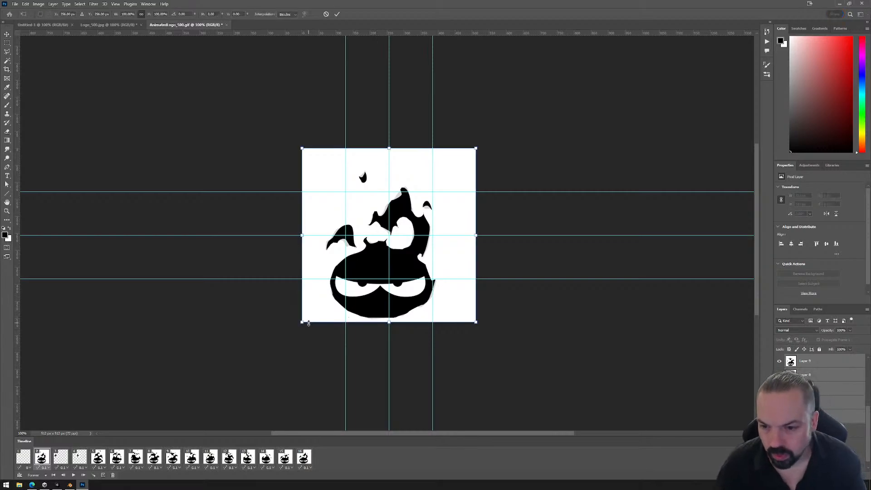
{"action": "left_click_drag", "start_coordinate": [303, 324], "coordinate": [495, 252]}
{"action": "key", "text": "Return"}
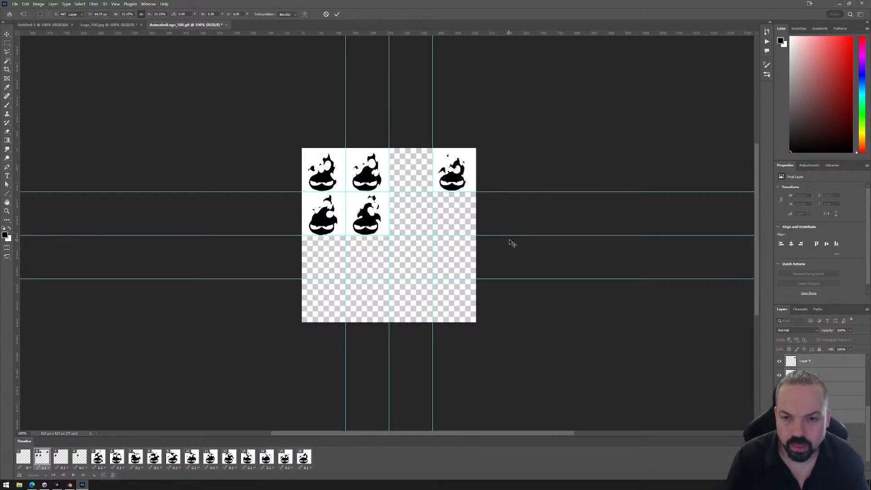
{"action": "left_click_drag", "start_coordinate": [456, 173], "coordinate": [458, 303]}
- Move Layer 3 into the third cell and Layer 4 into the fourth cell of the grid's first row
{"action": "scroll", "coordinate": [824, 404], "scroll_direction": "down", "scroll_amount": 5}
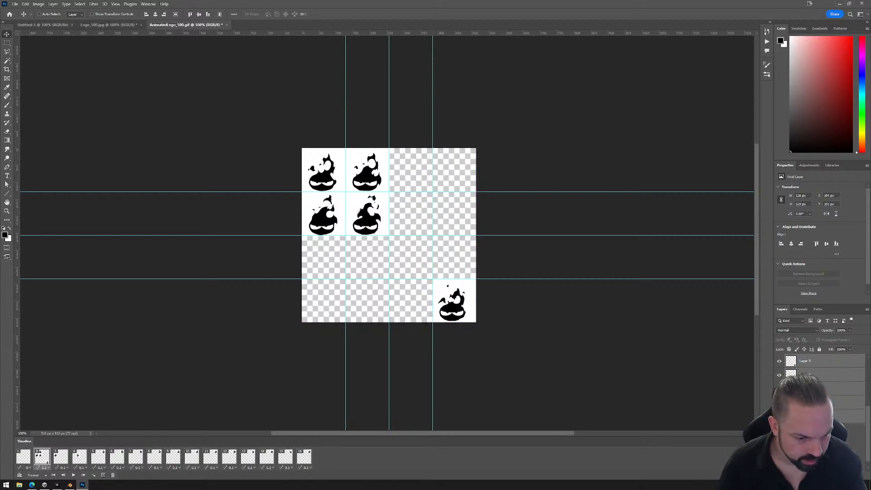
{"action": "left_click", "coordinate": [821, 416]}
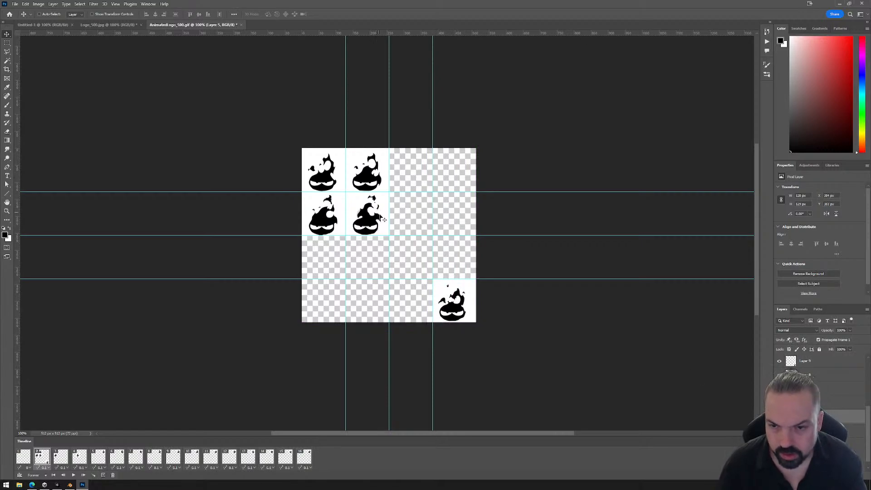
{"action": "scroll", "coordinate": [835, 416], "scroll_direction": "down", "scroll_amount": 1}
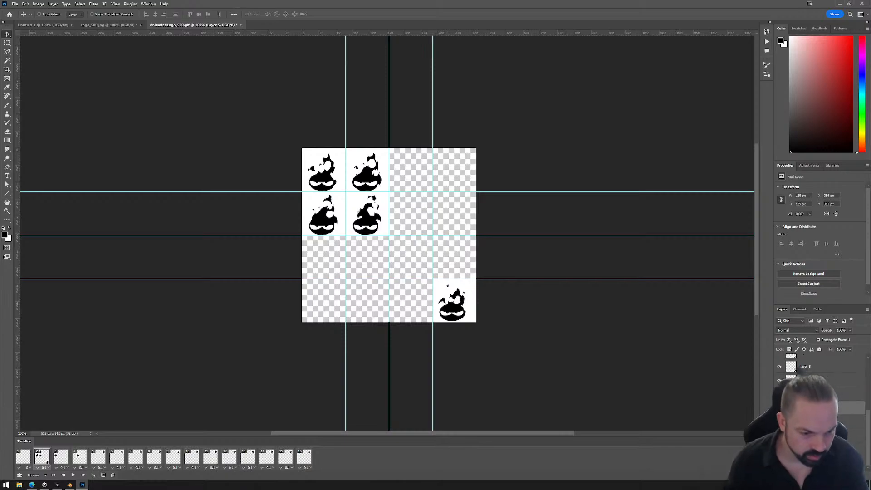
{"action": "left_click", "coordinate": [821, 464]}
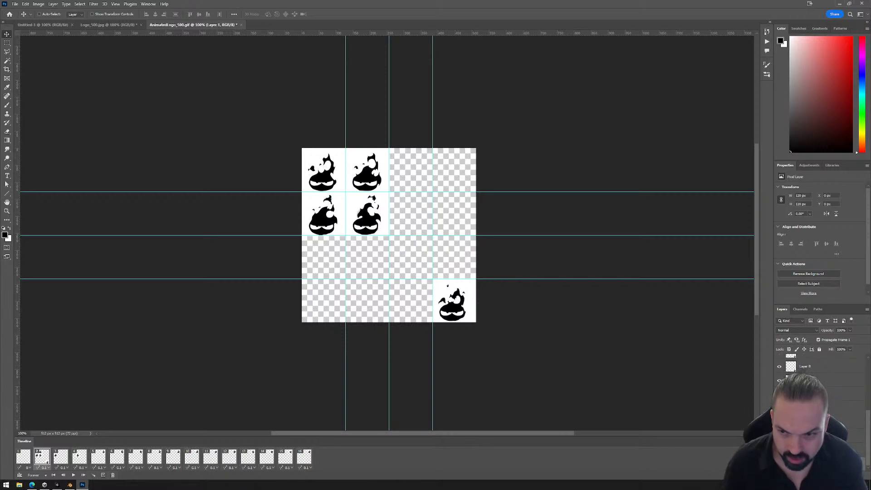
{"action": "left_click", "coordinate": [821, 450]}
{"action": "left_click", "coordinate": [821, 436]}
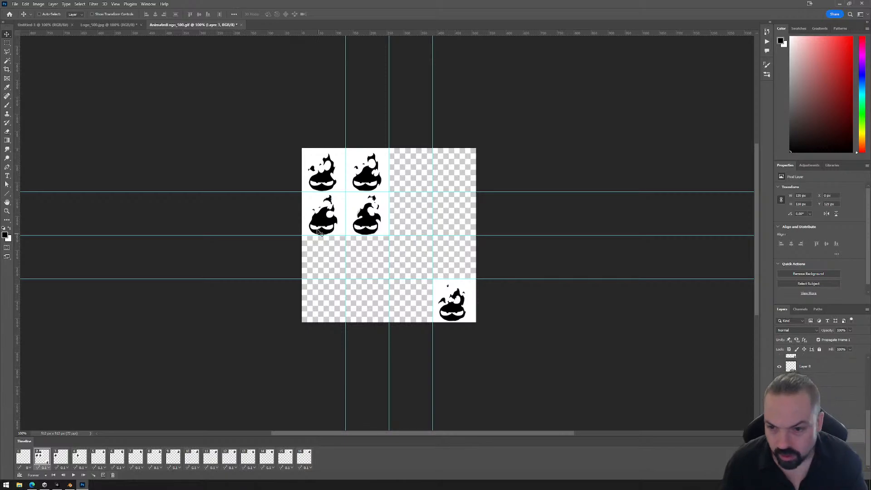
{"action": "left_click_drag", "start_coordinate": [324, 213], "coordinate": [412, 170]}
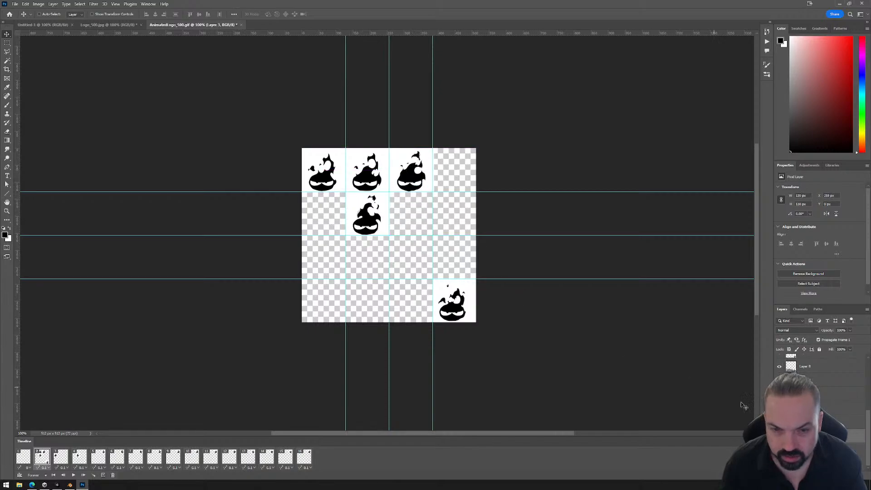
{"action": "left_click", "coordinate": [822, 422]}
{"action": "left_click_drag", "start_coordinate": [364, 224], "coordinate": [451, 181]}
- Move Layer 5 into the first cell and Layer 6 into the second cell of the grid's second row
{"action": "left_click", "coordinate": [821, 408]}
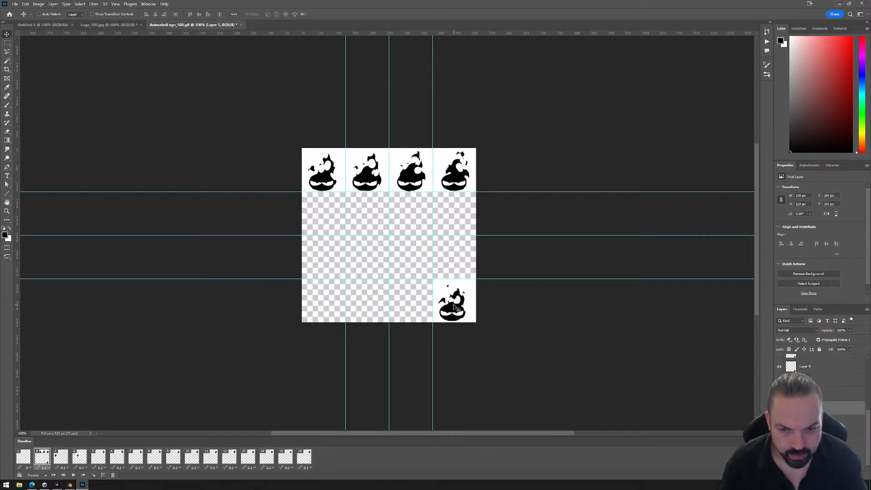
{"action": "left_click_drag", "start_coordinate": [444, 292], "coordinate": [313, 205]}
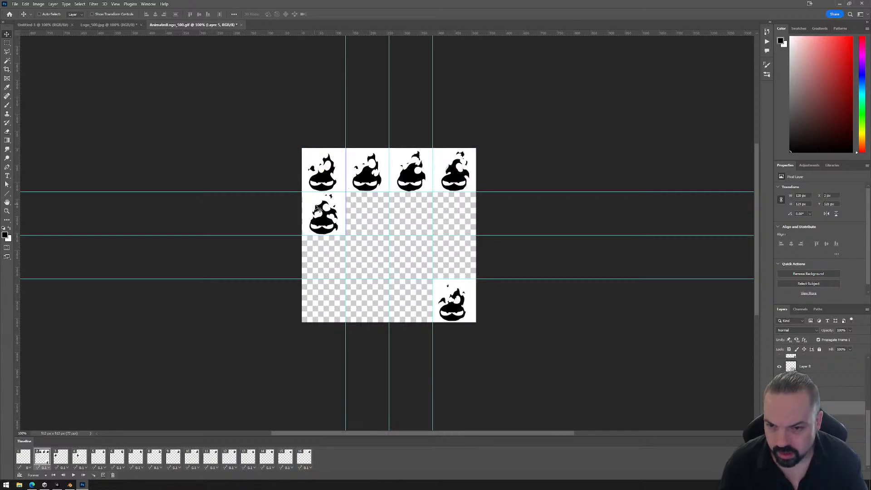
{"action": "left_click", "coordinate": [822, 395]}
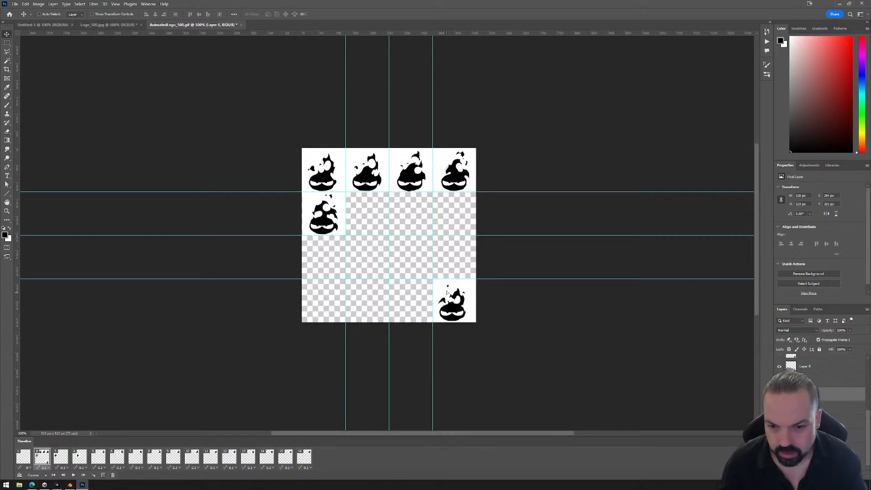
{"action": "left_click_drag", "start_coordinate": [447, 293], "coordinate": [361, 203]}
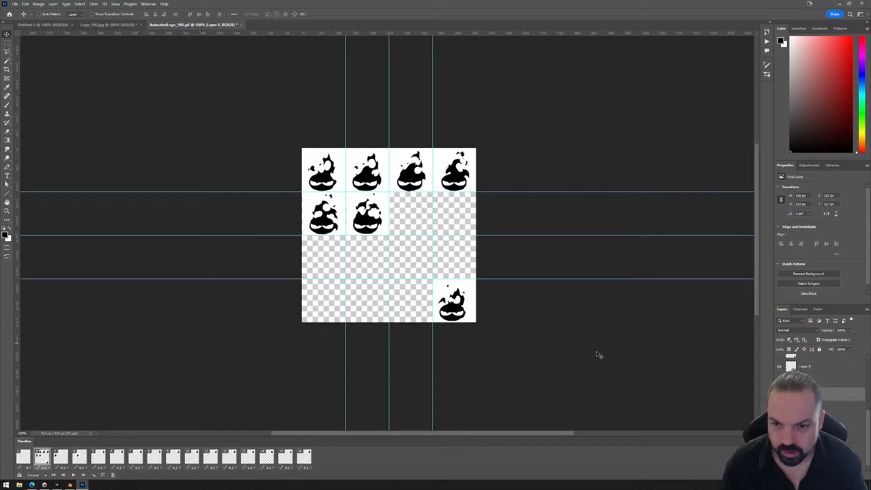
{"action": "key", "text": "Left"}
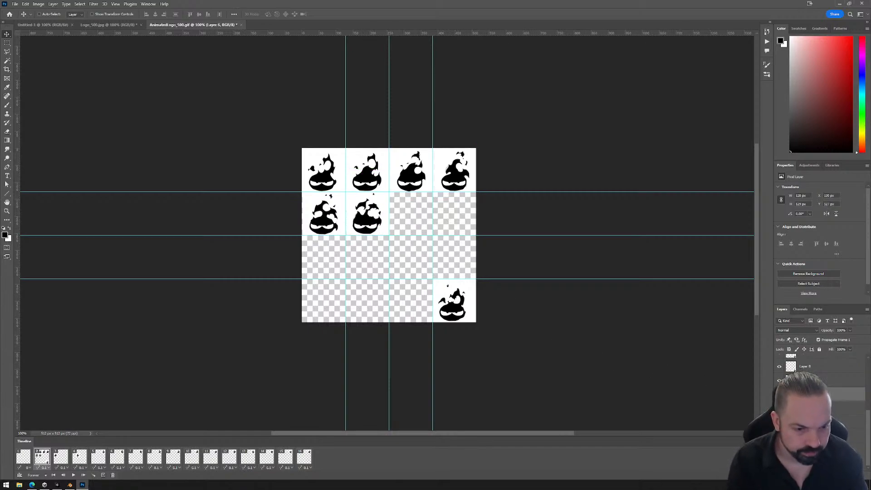
- Move Layer 7 into the third cell and Layer 8 into the fourth cell of the grid's second row
{"action": "left_click", "coordinate": [822, 381]}
{"action": "left_click_drag", "start_coordinate": [454, 299], "coordinate": [427, 213]}
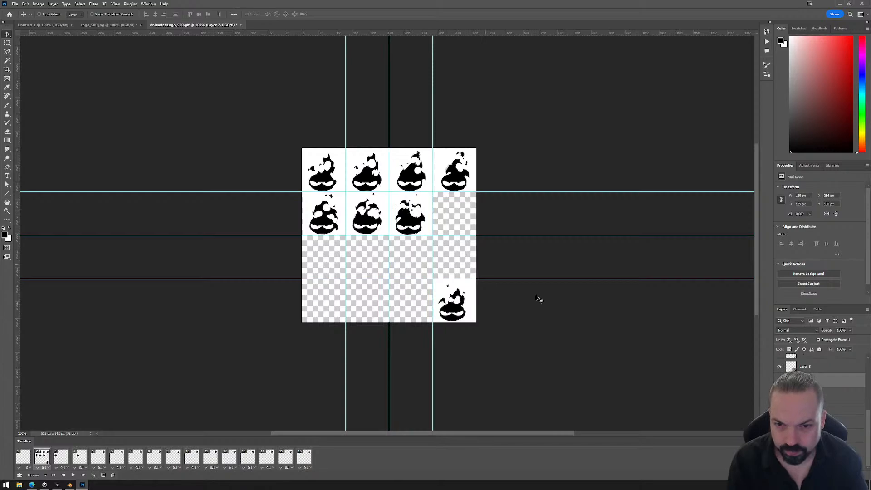
{"action": "left_click", "coordinate": [813, 367]}
{"action": "left_click_drag", "start_coordinate": [459, 308], "coordinate": [470, 209]}
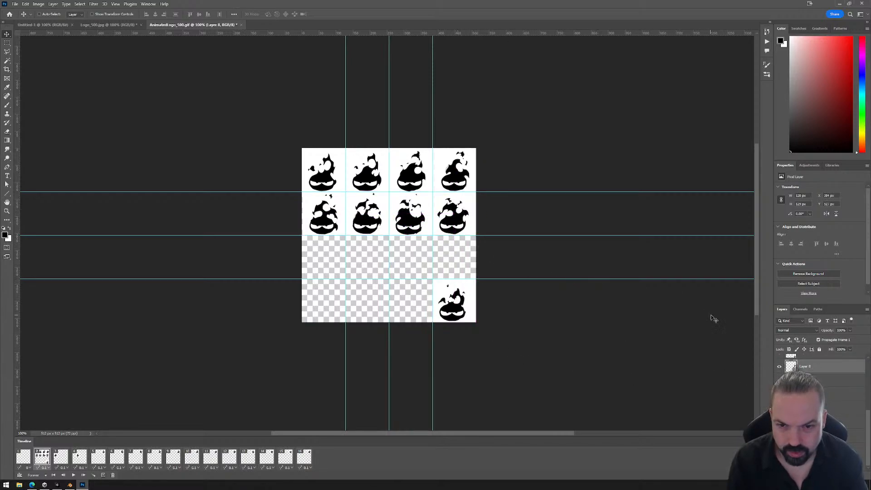
{"action": "key", "text": "Down"}
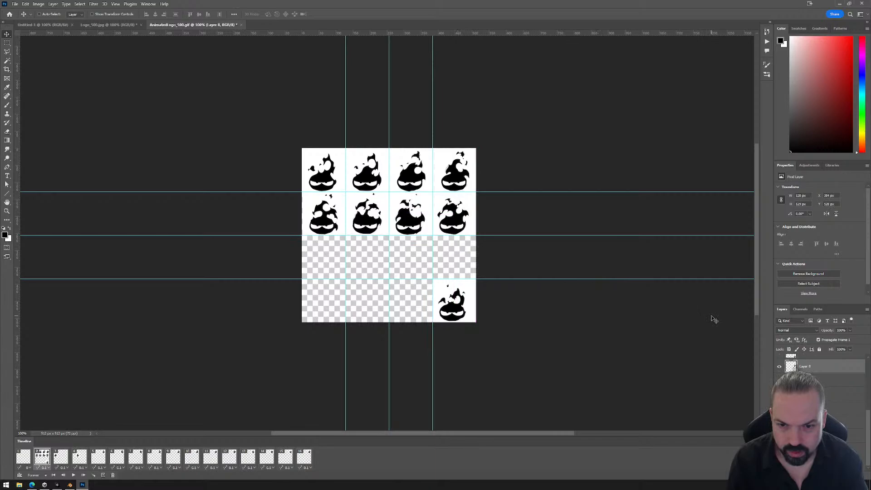
- Move Layer 9 into the first cell and Layer 10 into the second cell of the grid's third row
{"action": "left_click", "coordinate": [823, 358]}
{"action": "left_click_drag", "start_coordinate": [454, 299], "coordinate": [320, 259]}
{"action": "left_click", "coordinate": [803, 375]}
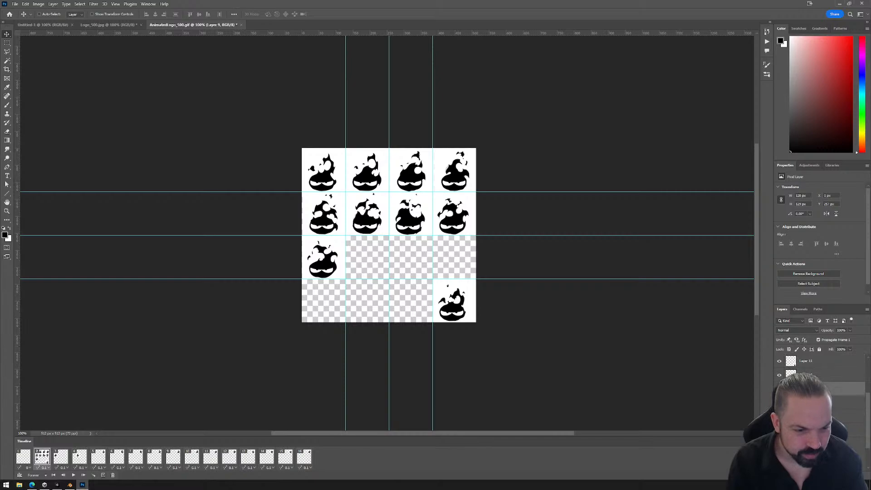
{"action": "left_click_drag", "start_coordinate": [456, 305], "coordinate": [368, 260]}
{"action": "key", "text": "Up"}
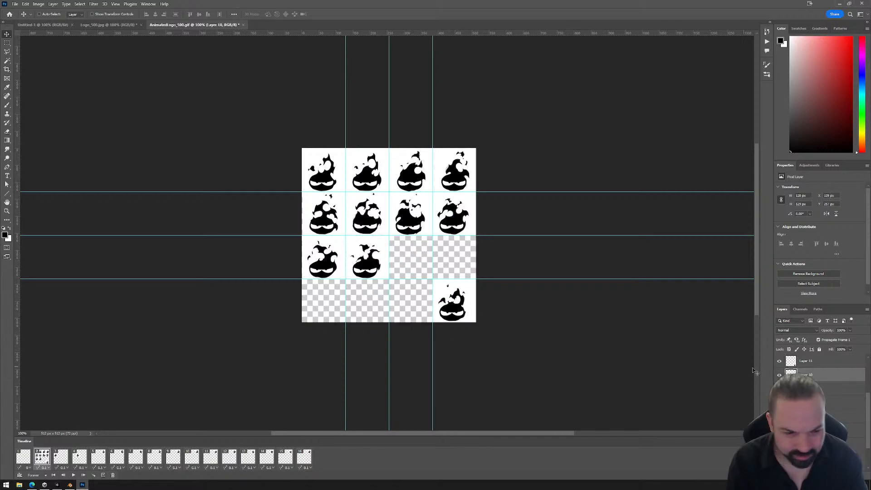
- Move Layer 11 into the third cell and Layer 12 into the fourth cell of the grid's third row
{"action": "left_click", "coordinate": [821, 362]}
{"action": "left_click_drag", "start_coordinate": [454, 305], "coordinate": [411, 261]}
{"action": "key", "text": "Up"}
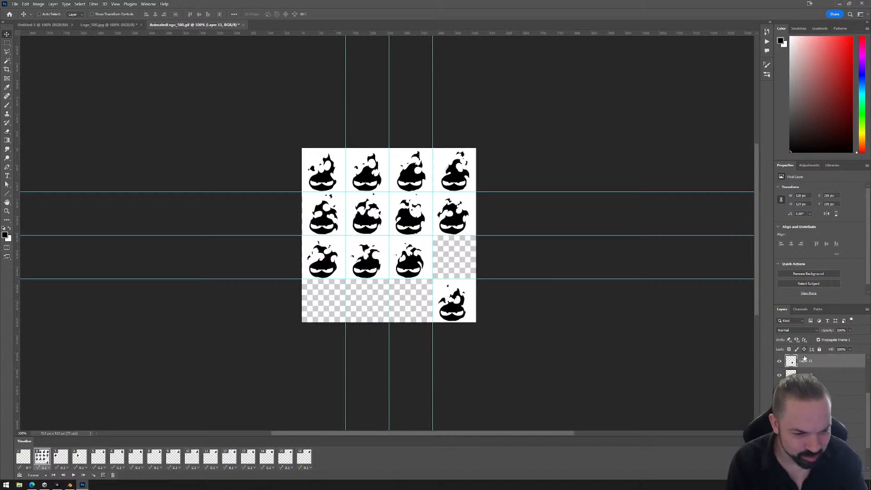
{"action": "scroll", "coordinate": [805, 359], "scroll_direction": "up", "scroll_amount": 2}
{"action": "left_click", "coordinate": [817, 402]}
{"action": "left_click_drag", "start_coordinate": [452, 298], "coordinate": [473, 272]}
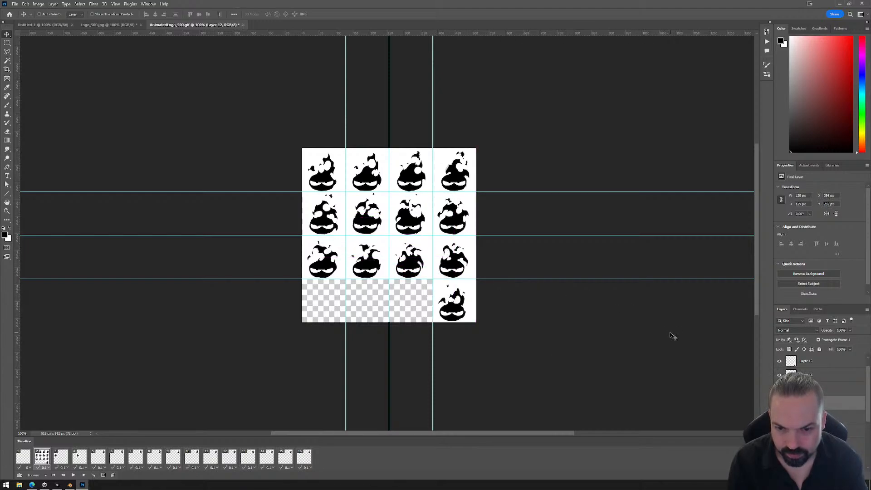
- Move Layers 13, 14 and 15 into the first three cells of the grid's last row and select Layer 16
{"action": "left_click", "coordinate": [853, 389]}
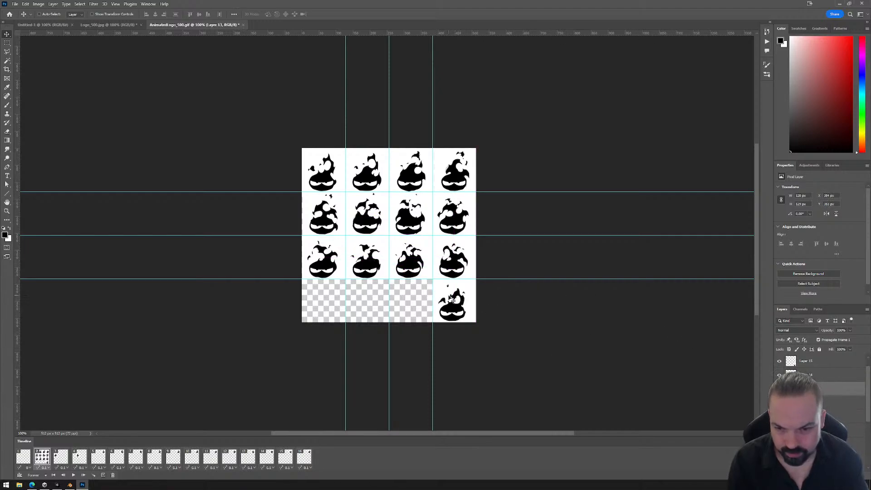
{"action": "left_click_drag", "start_coordinate": [452, 300], "coordinate": [322, 300]}
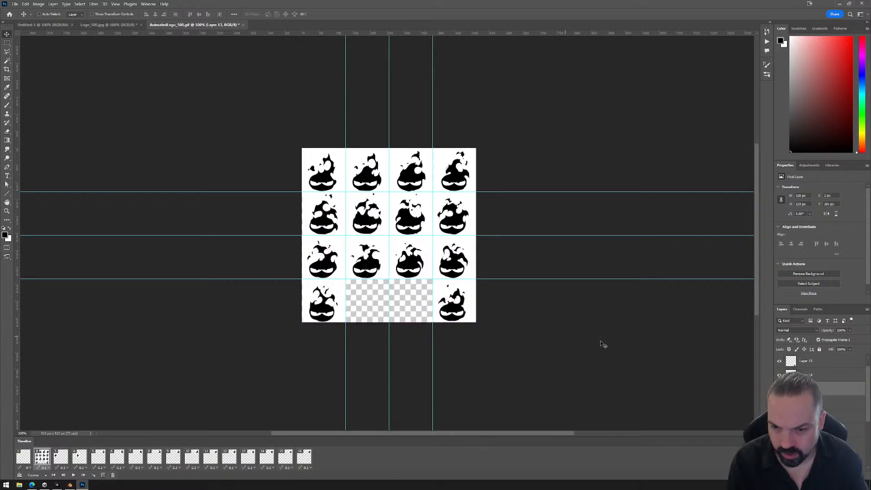
{"action": "left_click", "coordinate": [821, 377]}
{"action": "left_click_drag", "start_coordinate": [451, 298], "coordinate": [366, 294]}
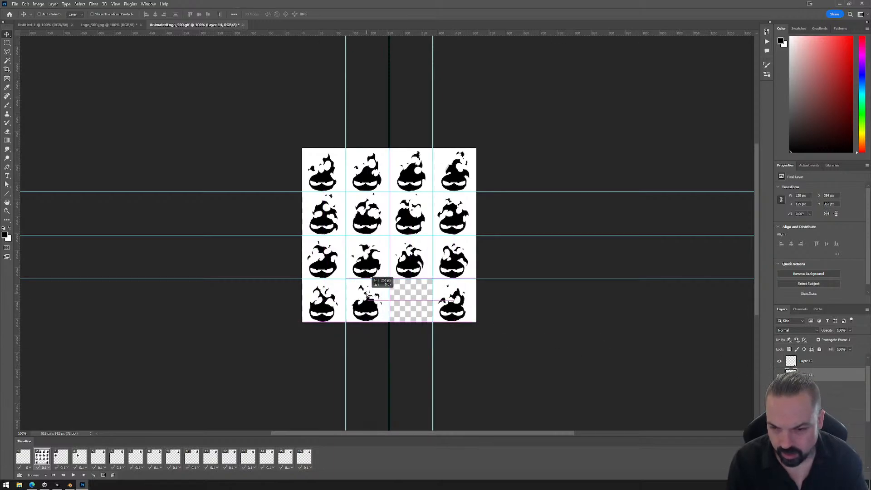
{"action": "left_click", "coordinate": [822, 363]}
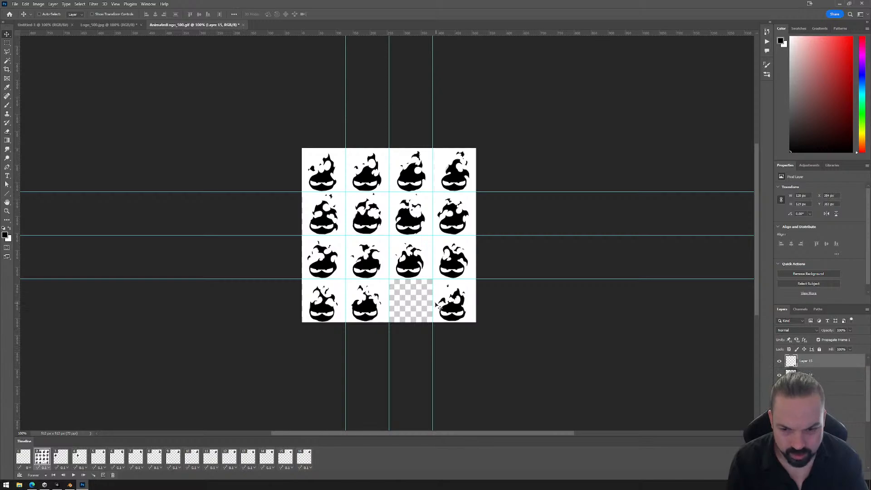
{"action": "left_click_drag", "start_coordinate": [452, 302], "coordinate": [411, 300]}
{"action": "key", "text": "Left"}
{"action": "scroll", "coordinate": [817, 391], "scroll_direction": "up", "scroll_amount": 1}
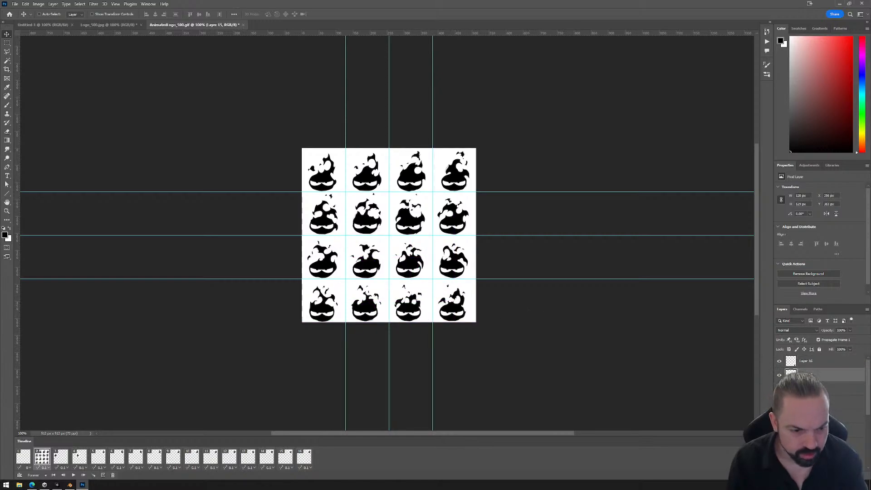
{"action": "left_click", "coordinate": [817, 363]}
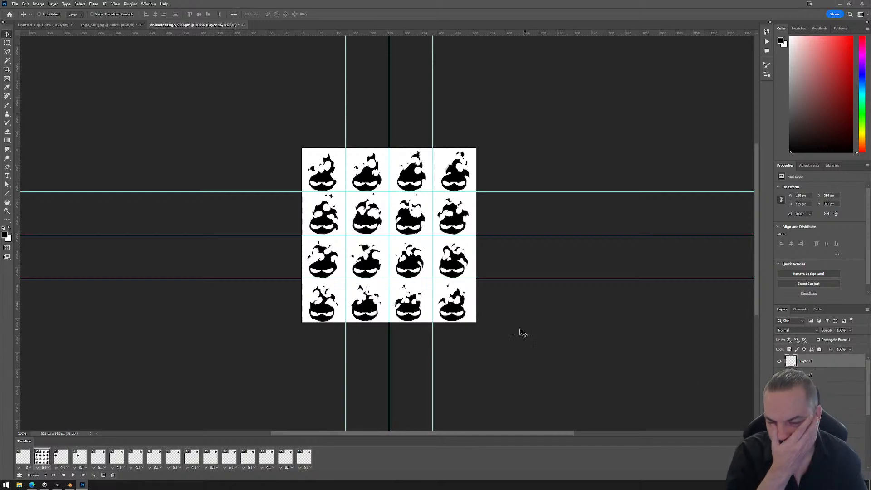
- Start a quick PNG export of the sprite sheet and browse to D:\_Mona\Builds\20221207_Stage\Builds\Stage_01\Assets\_AddYourArtHere
{"action": "left_click", "coordinate": [15, 4]}
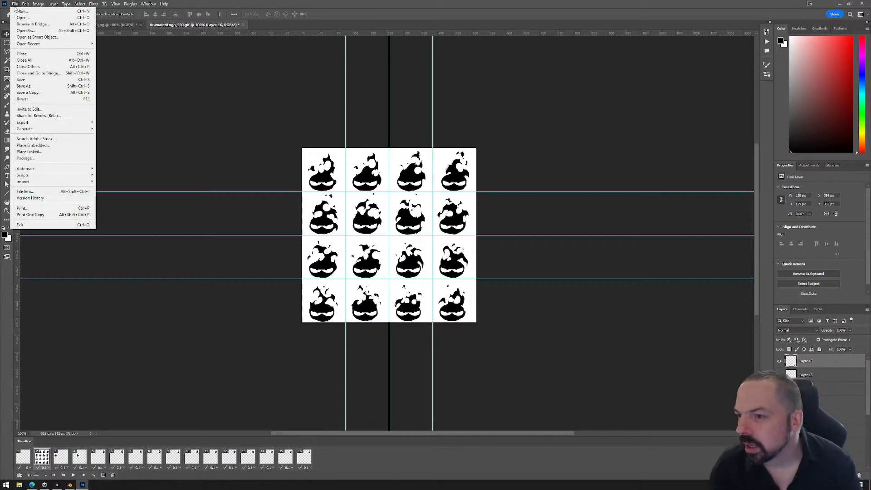
{"action": "mouse_move", "coordinate": [68, 122]}
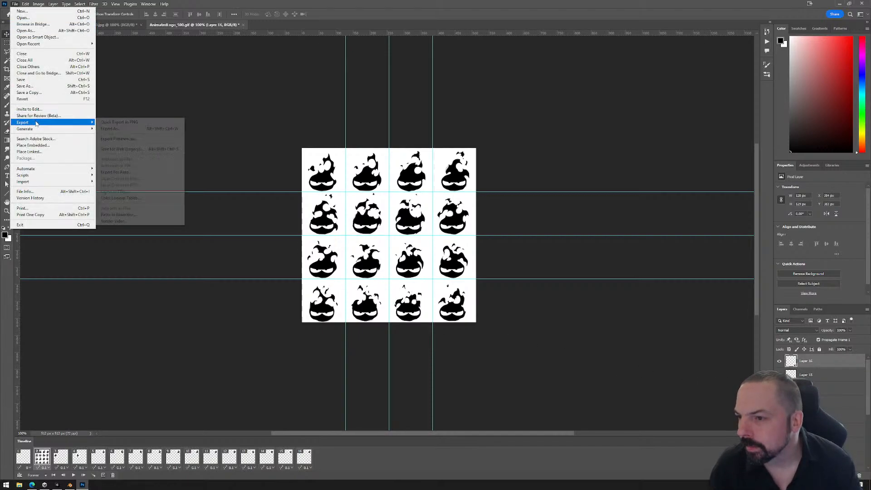
{"action": "left_click", "coordinate": [122, 124]}
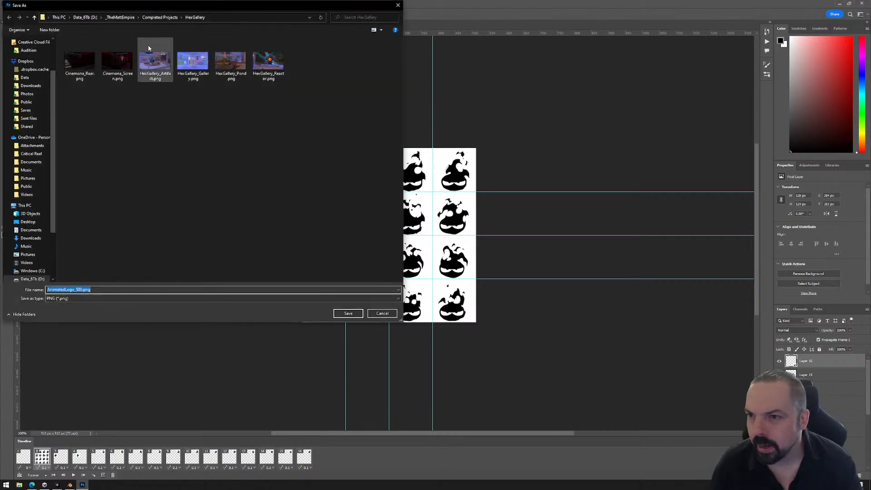
{"action": "left_click", "coordinate": [86, 18]}
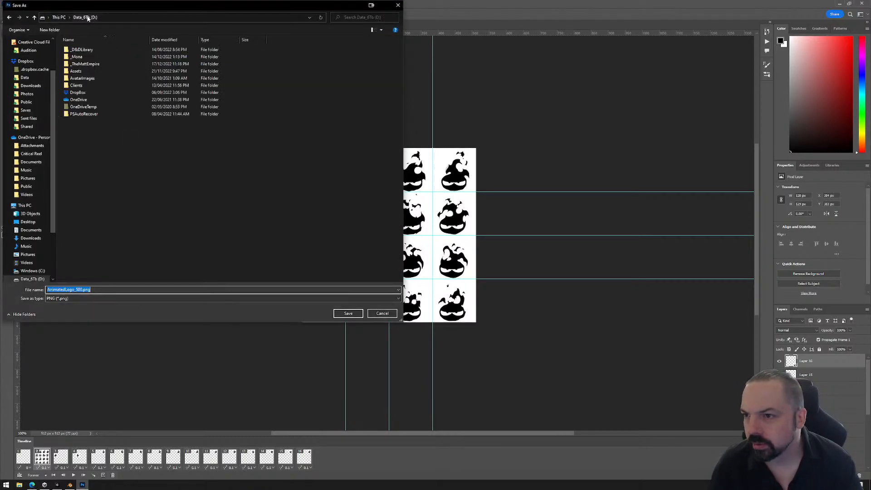
{"action": "double_click", "coordinate": [79, 58]}
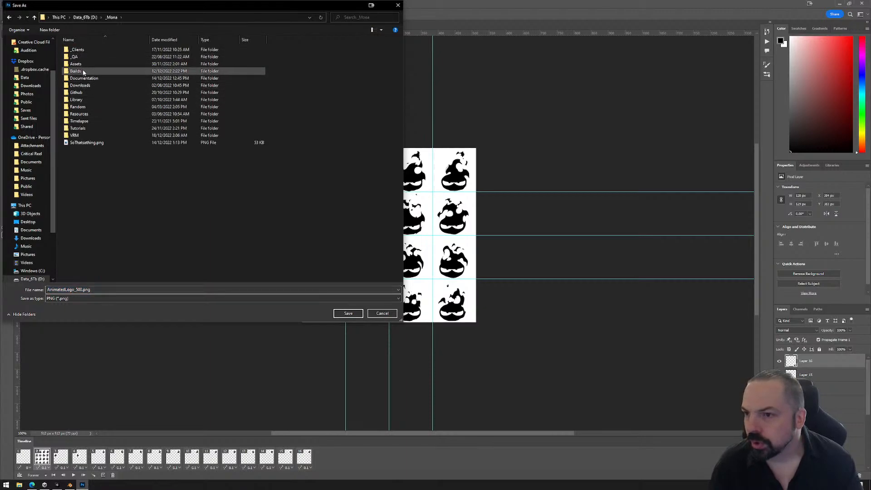
{"action": "double_click", "coordinate": [78, 70]}
{"action": "scroll", "coordinate": [105, 218], "scroll_direction": "down", "scroll_amount": 5}
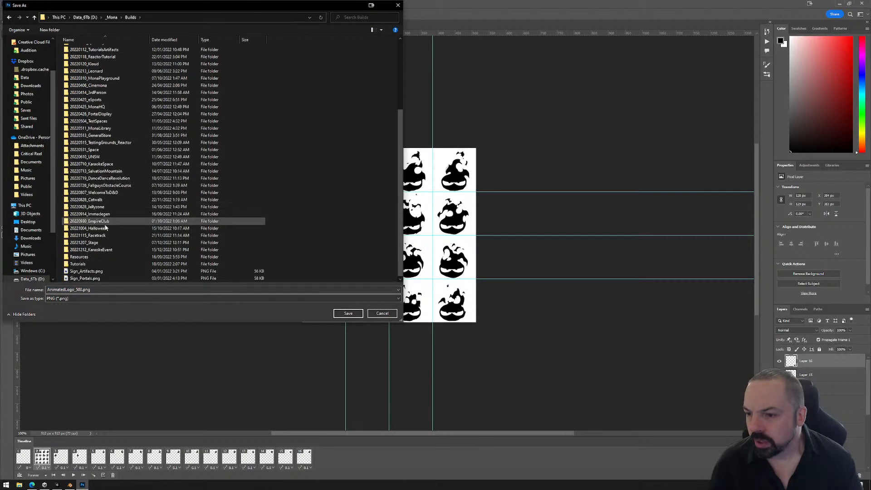
{"action": "double_click", "coordinate": [96, 245]}
{"action": "double_click", "coordinate": [75, 57]}
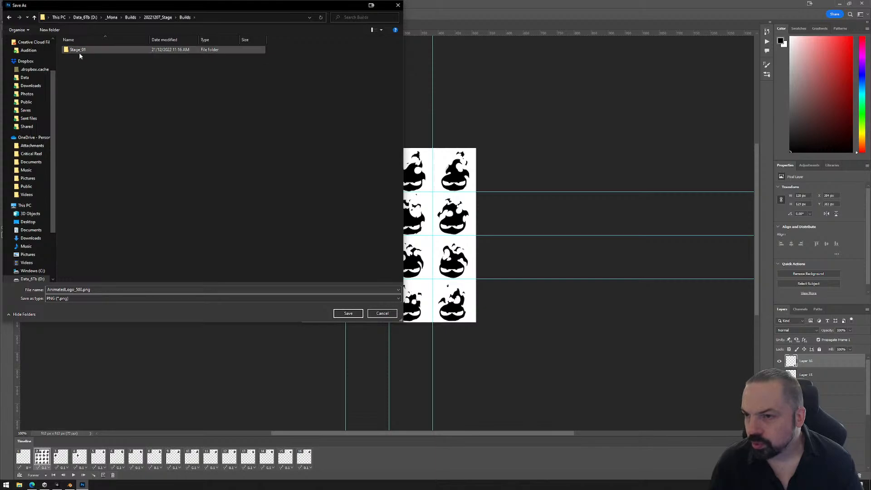
{"action": "double_click", "coordinate": [78, 50]}
{"action": "double_click", "coordinate": [80, 55]}
{"action": "double_click", "coordinate": [83, 55]}
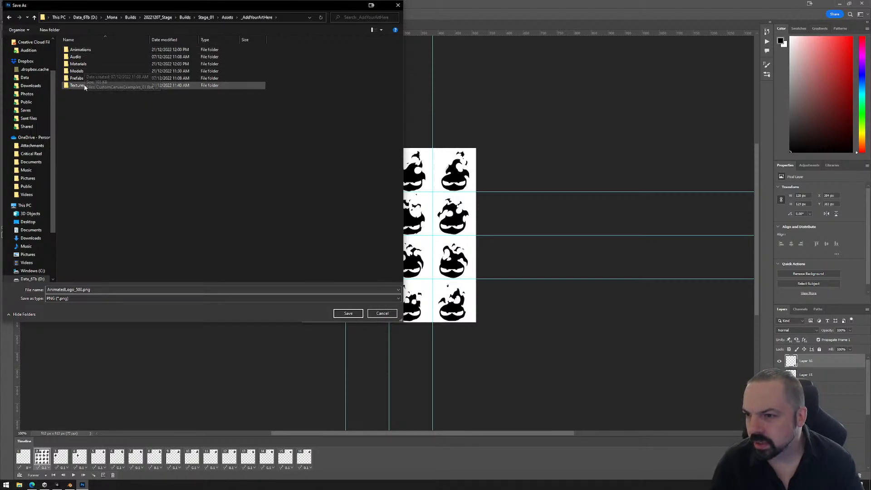
{"action": "left_click", "coordinate": [84, 87]}
{"action": "double_click", "coordinate": [83, 87]}
{"action": "double_click", "coordinate": [80, 84]}
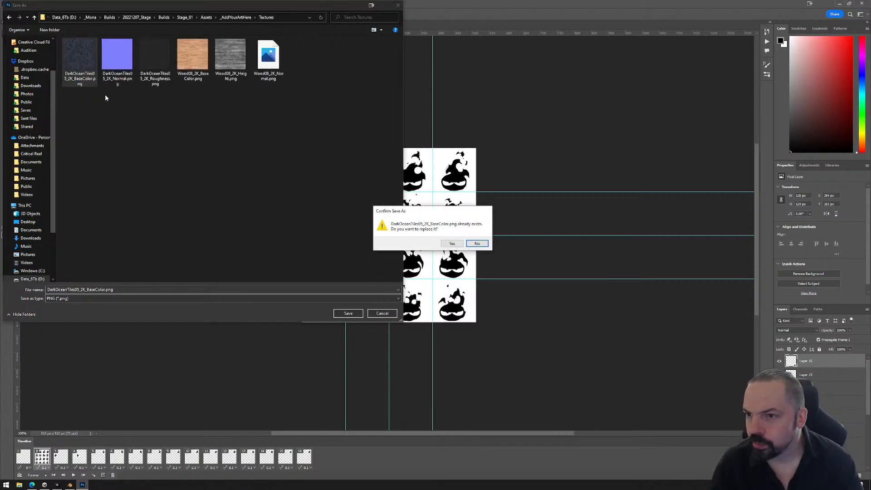
{"action": "left_click", "coordinate": [477, 244]}
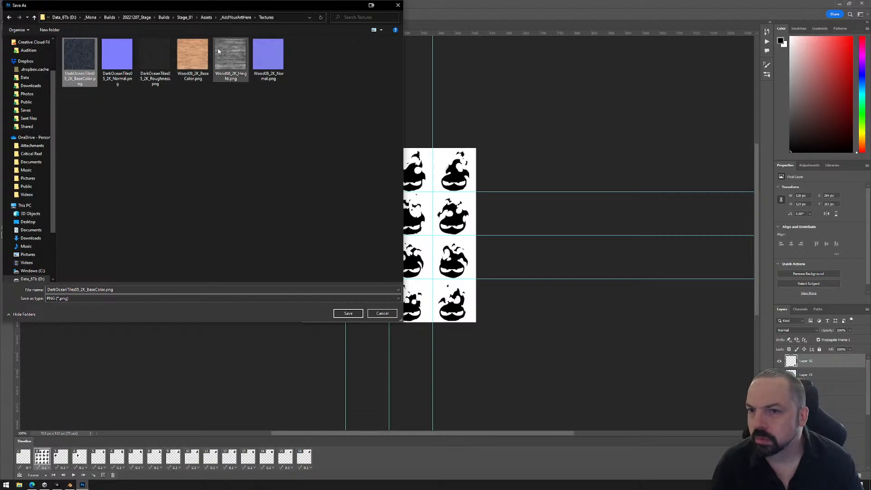
{"action": "left_click", "coordinate": [236, 17]}
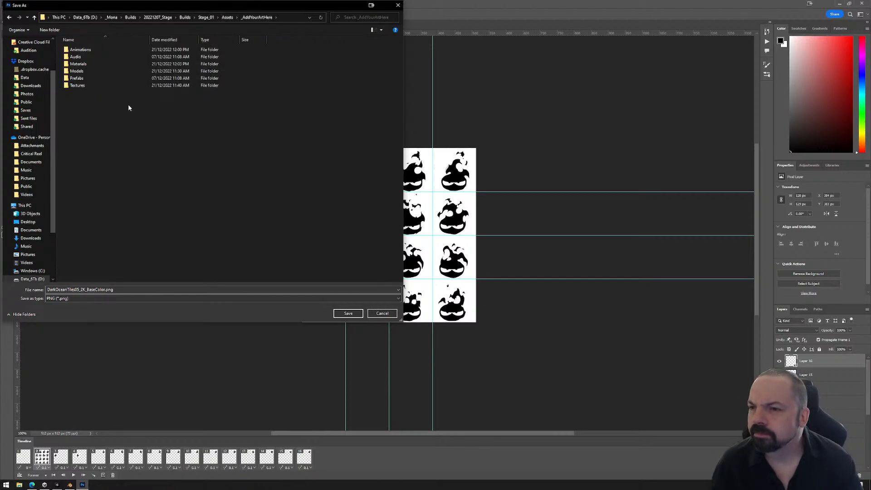
- Save the PNG export in the Textures folder under the file name Logo_a.png
{"action": "double_click", "coordinate": [77, 86]}
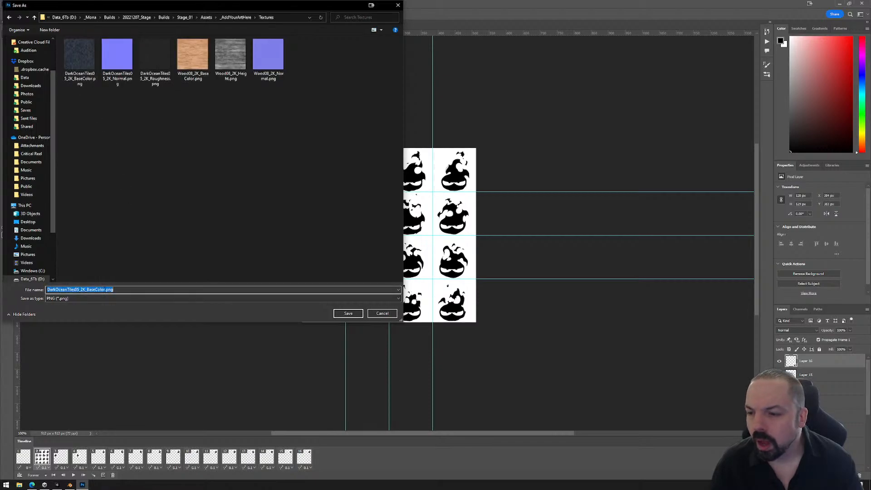
{"action": "left_click", "coordinate": [106, 289]}
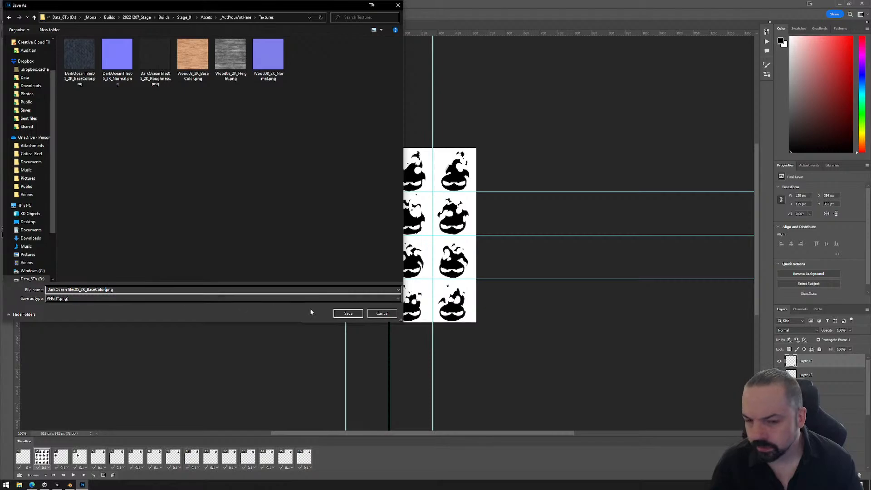
{"action": "key", "text": "shift+Home"}
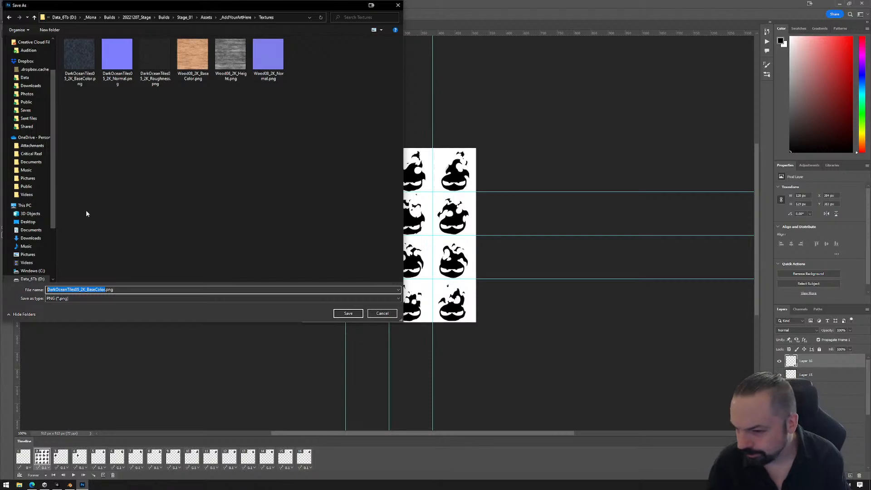
{"action": "type", "text": "Logo"}
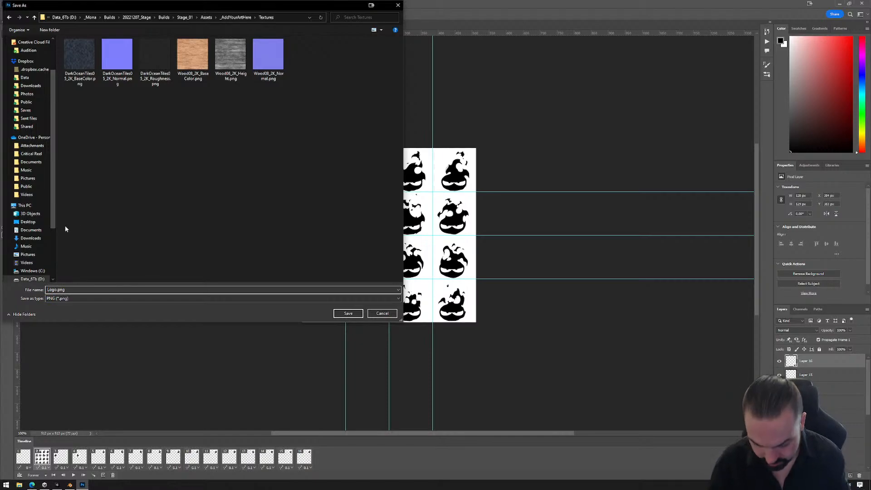
{"action": "type", "text": "_a"}
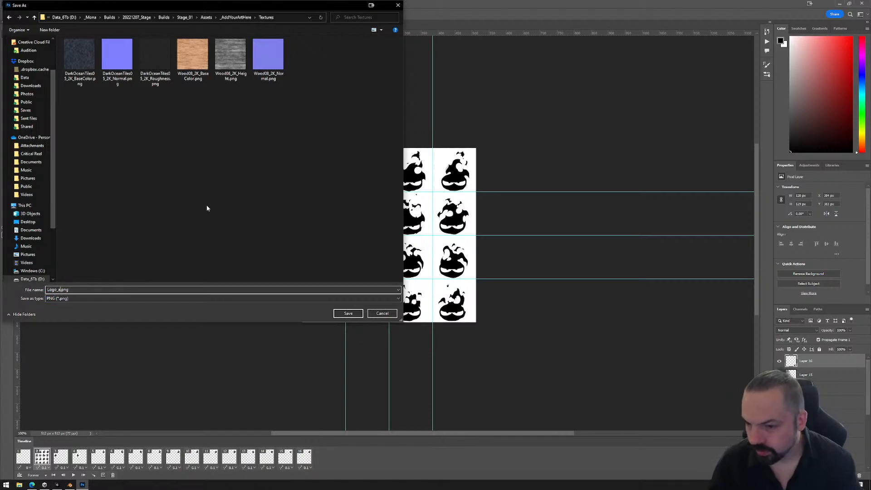
{"action": "left_click", "coordinate": [347, 313]}
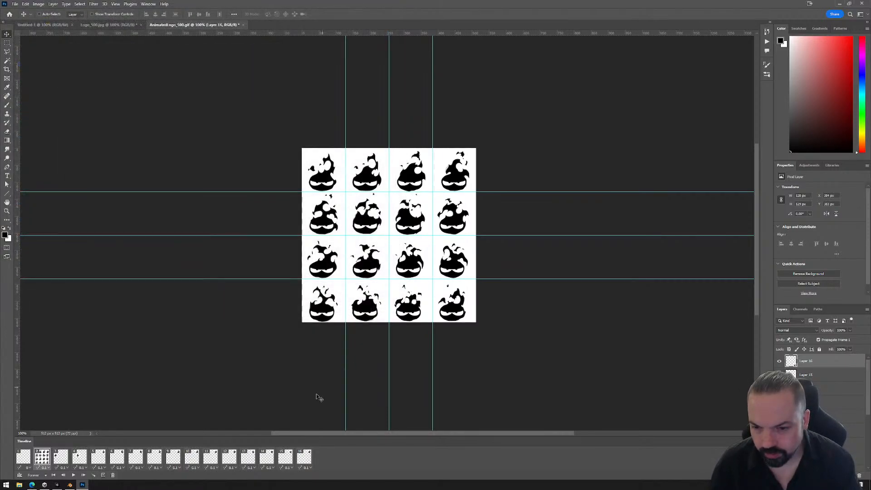
- Switch to Unity and assign the Logo_a texture as the particle texture of the Logo material
{"action": "left_click", "coordinate": [57, 486]}
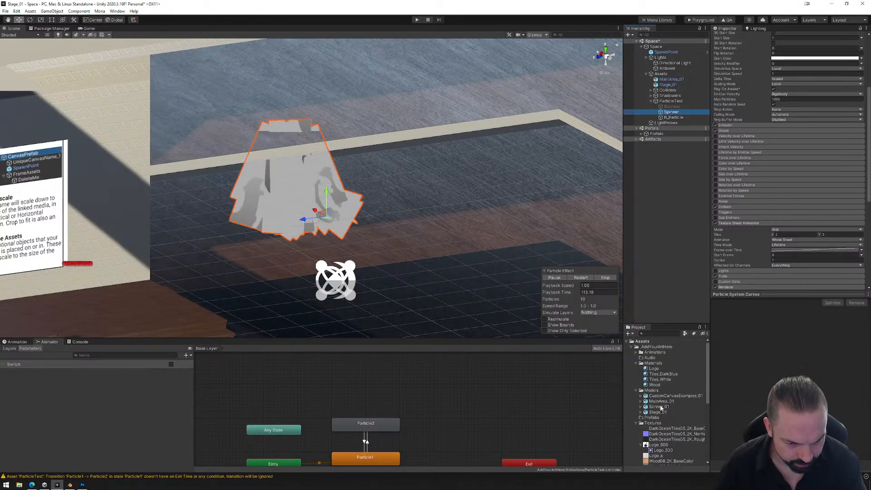
{"action": "scroll", "coordinate": [662, 435], "scroll_direction": "down", "scroll_amount": 2}
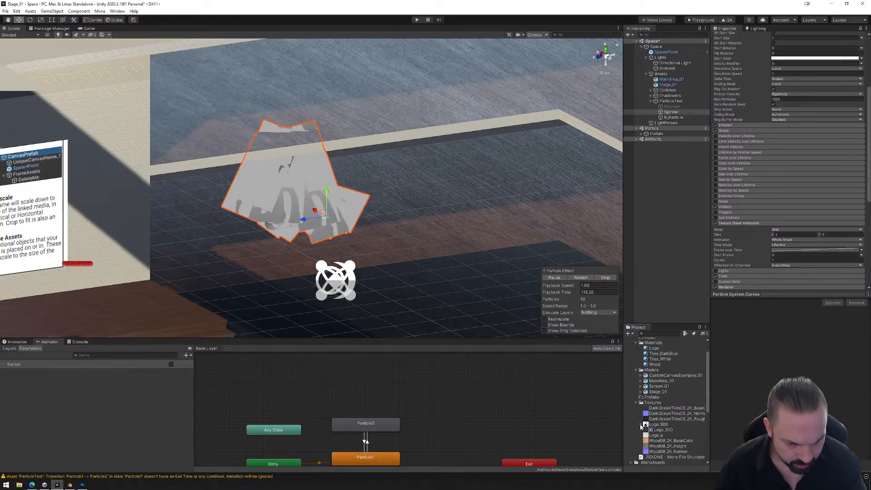
{"action": "left_click", "coordinate": [656, 430]}
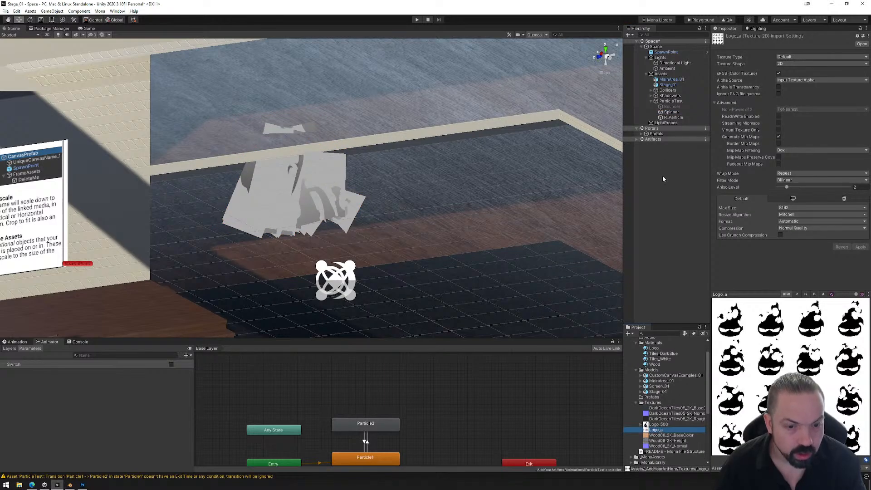
{"action": "left_click", "coordinate": [655, 348]}
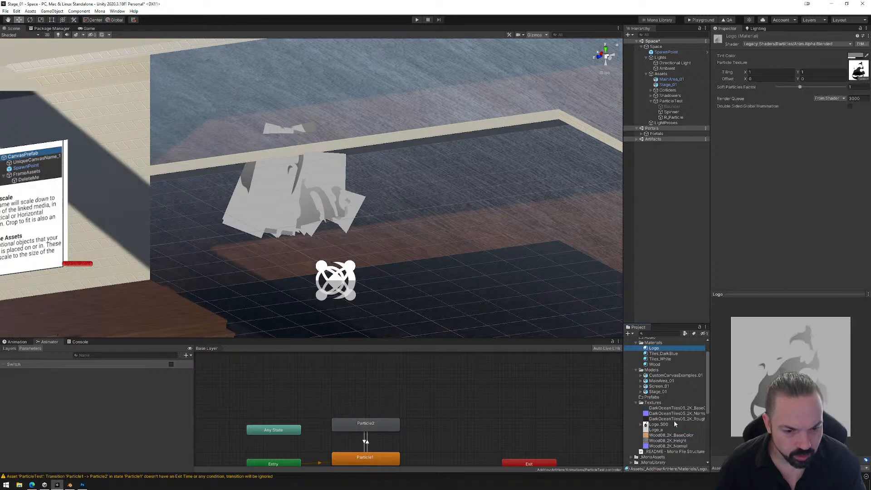
{"action": "left_click_drag", "start_coordinate": [659, 430], "coordinate": [861, 71]}
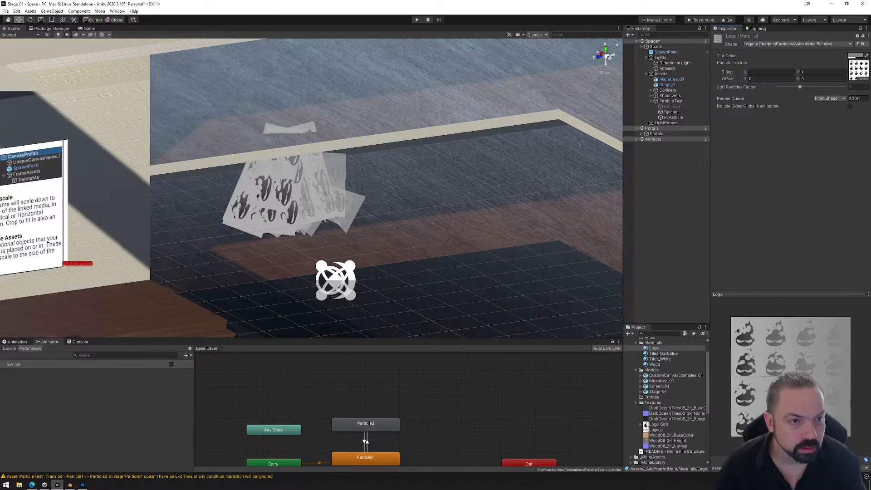
- Change the Logo material's shader to Legacy Shaders/Particles/Alpha Blended
{"action": "left_click", "coordinate": [812, 46]}
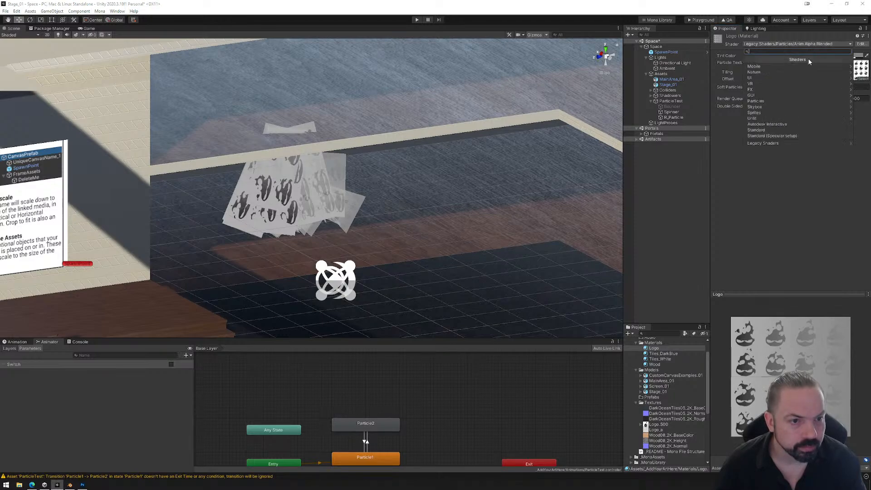
{"action": "left_click", "coordinate": [782, 144]}
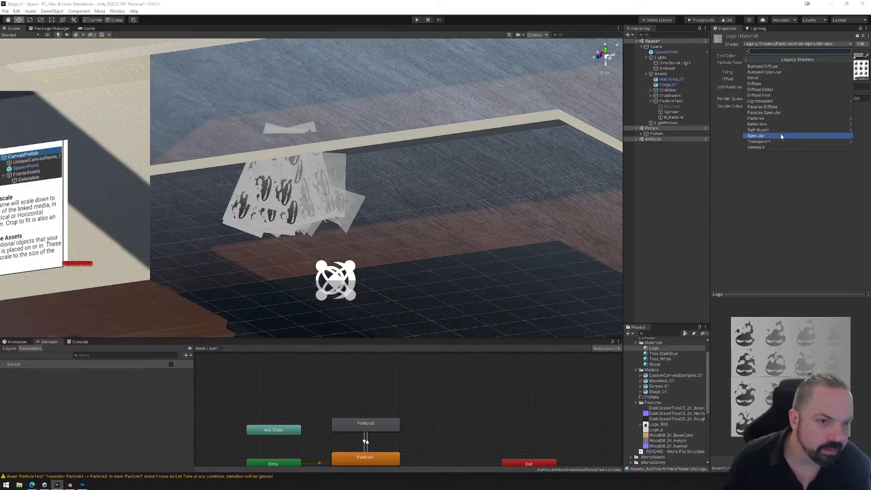
{"action": "left_click", "coordinate": [776, 118]}
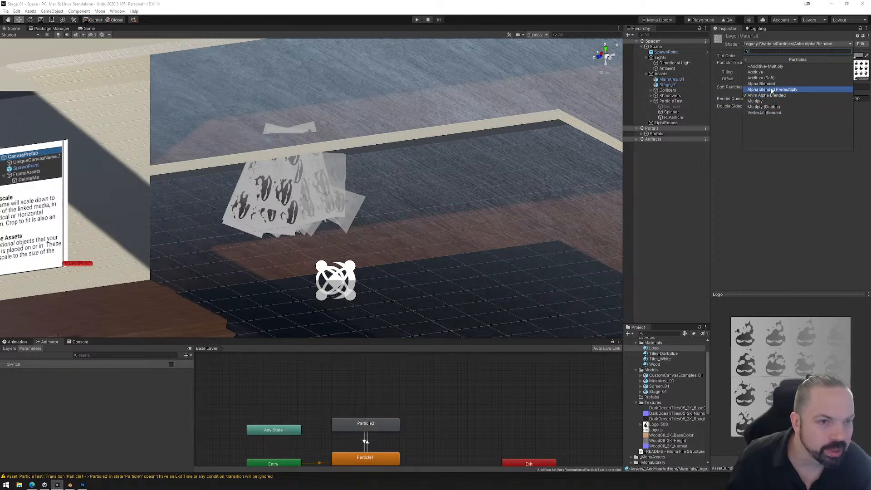
{"action": "left_click", "coordinate": [763, 84]}
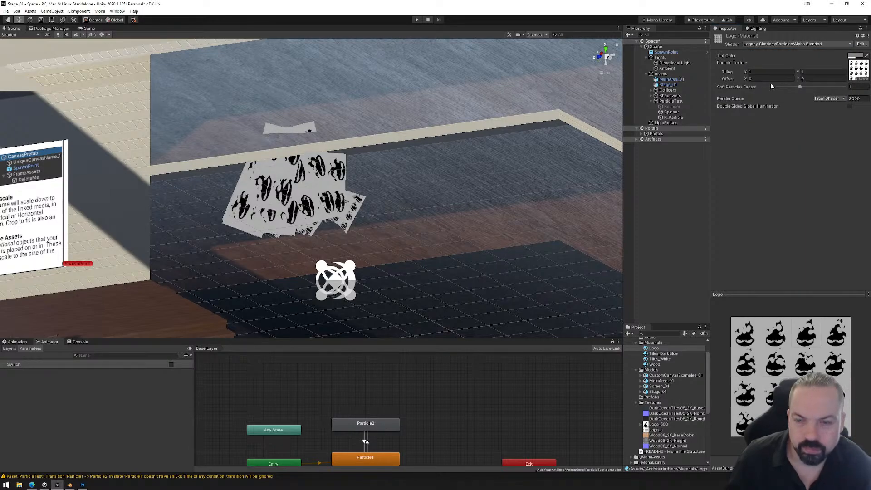
- Set the Logo material's shader to Particles/Standard Unlit
{"action": "left_click", "coordinate": [809, 44]}
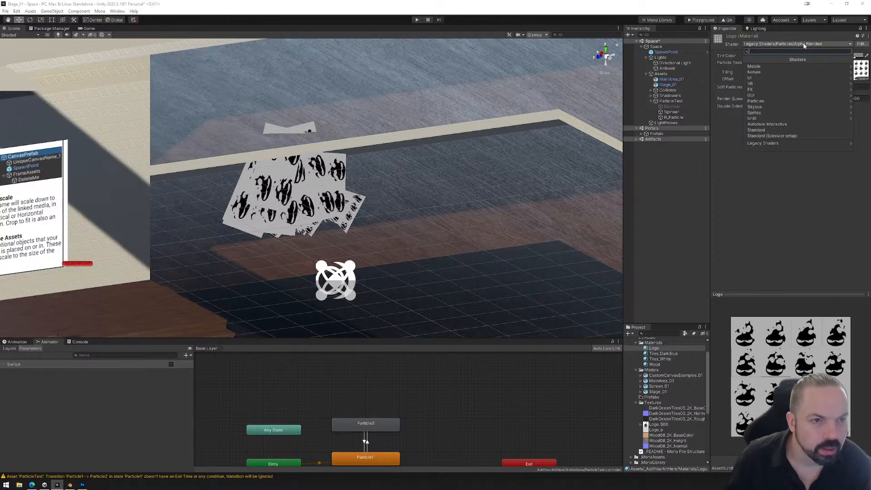
{"action": "left_click", "coordinate": [787, 100]}
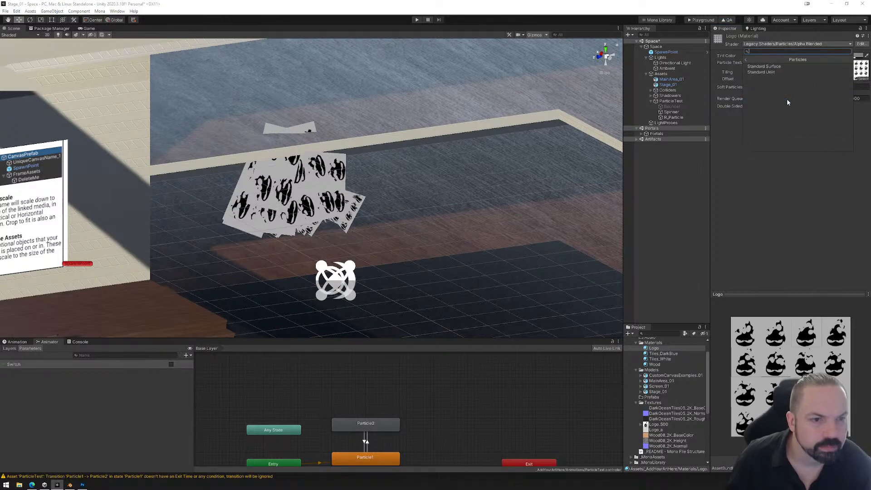
{"action": "left_click", "coordinate": [764, 57]}
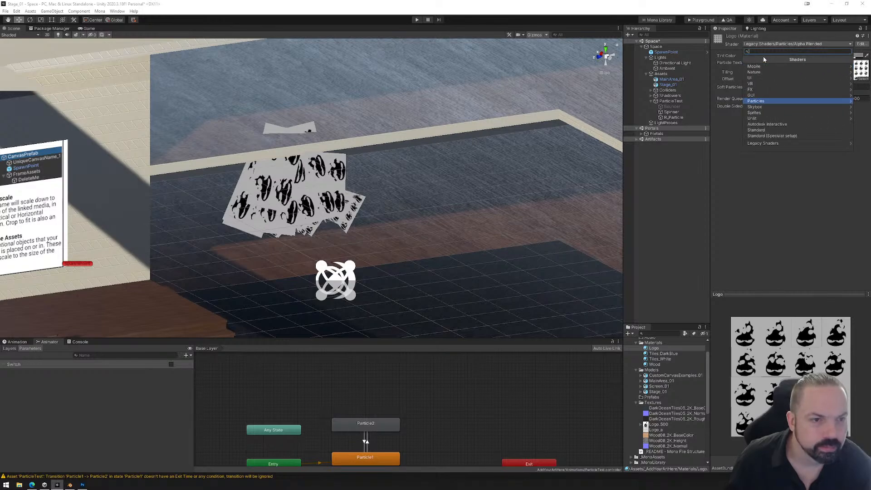
{"action": "left_click", "coordinate": [770, 100]}
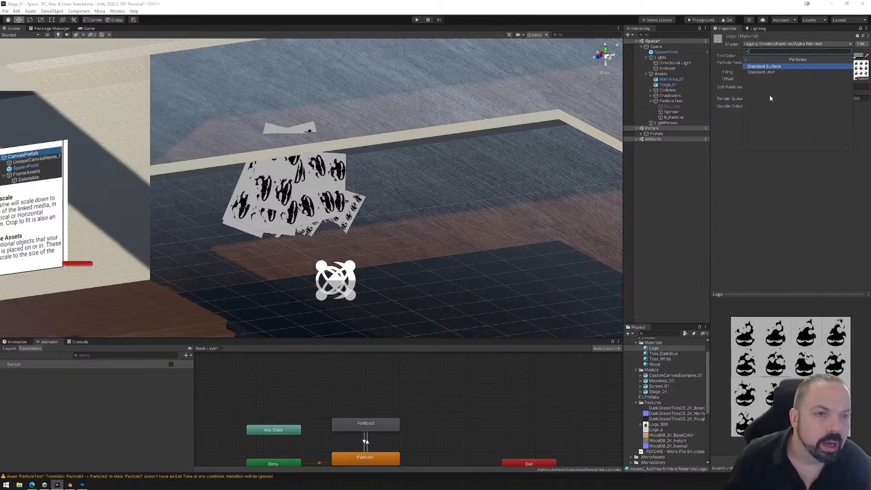
{"action": "left_click", "coordinate": [772, 72]}
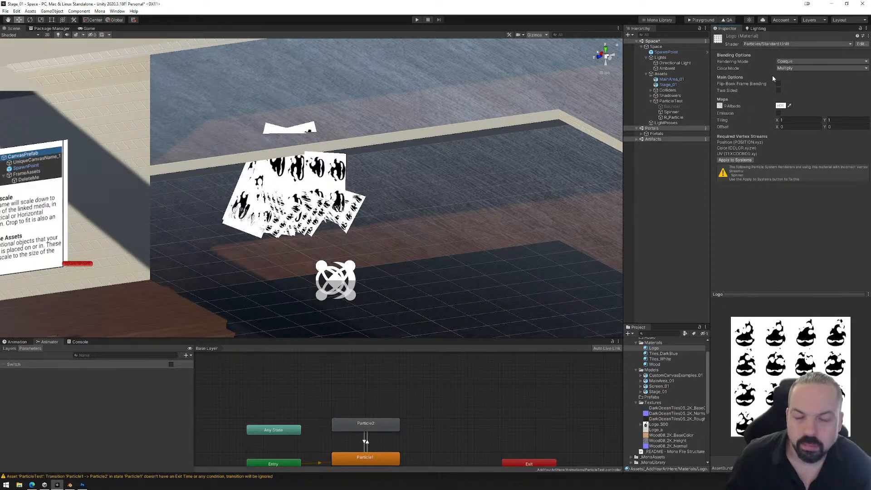
- Set the Spinner particle system's Texture Sheet Animation tiles to X 4 and Y 4
{"action": "left_click", "coordinate": [674, 113]}
{"action": "scroll", "coordinate": [761, 190], "scroll_direction": "down", "scroll_amount": 5}
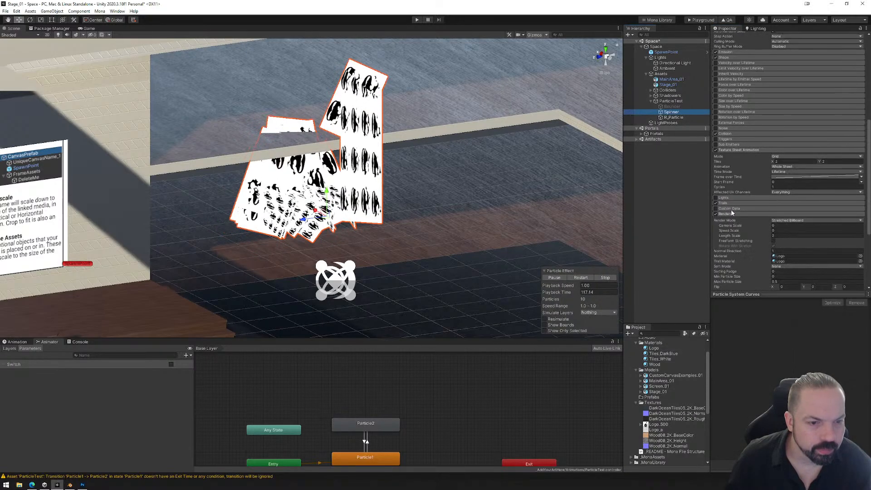
{"action": "left_click", "coordinate": [795, 161]}
{"action": "type", "text": "4"}
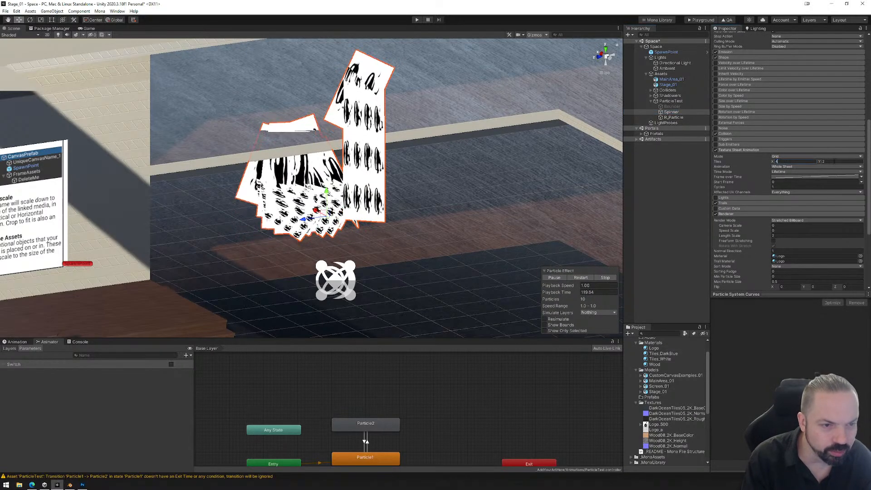
{"action": "key", "text": "Tab"}
{"action": "type", "text": "4"}
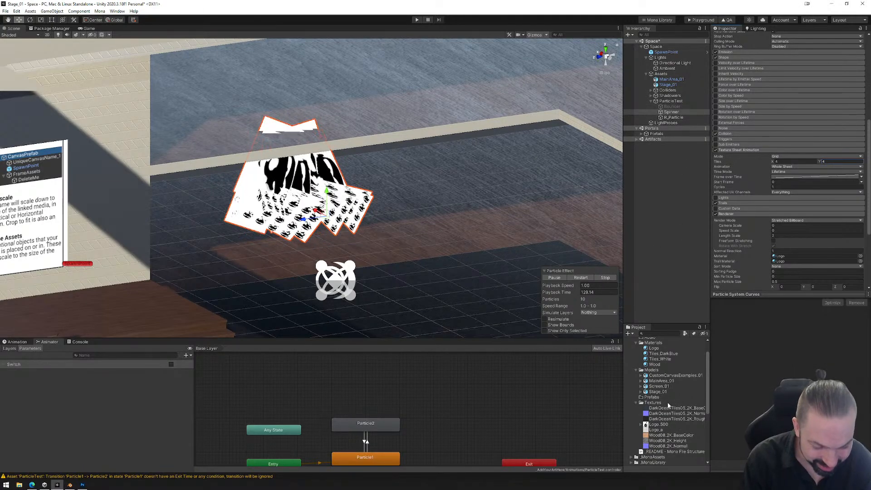
- Assign the Logo material as the Trail Material in the Spinner's renderer settings
{"action": "scroll", "coordinate": [750, 238], "scroll_direction": "down", "scroll_amount": 3}
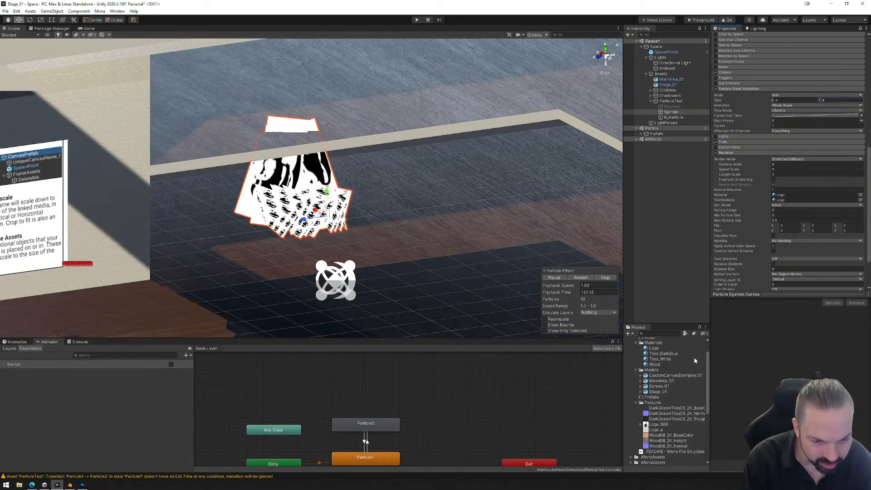
{"action": "scroll", "coordinate": [660, 361], "scroll_direction": "up", "scroll_amount": 1}
{"action": "scroll", "coordinate": [780, 182], "scroll_direction": "down", "scroll_amount": 1}
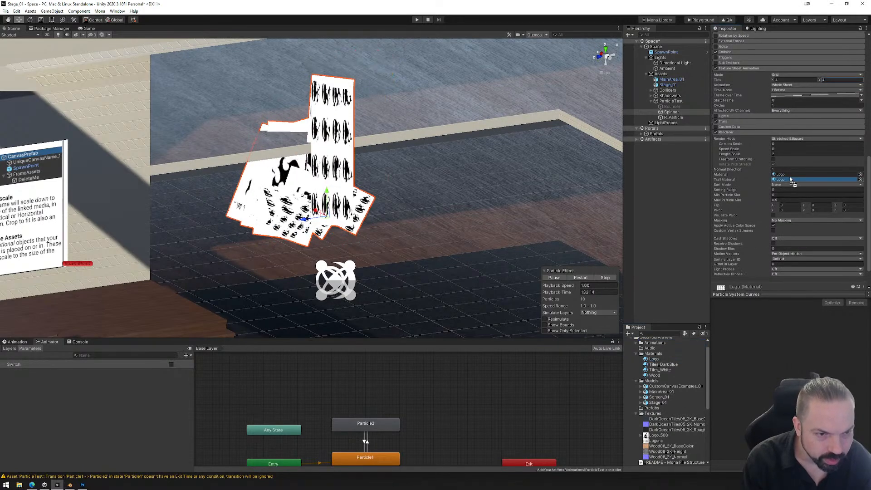
{"action": "left_click_drag", "start_coordinate": [654, 360], "coordinate": [788, 157]}
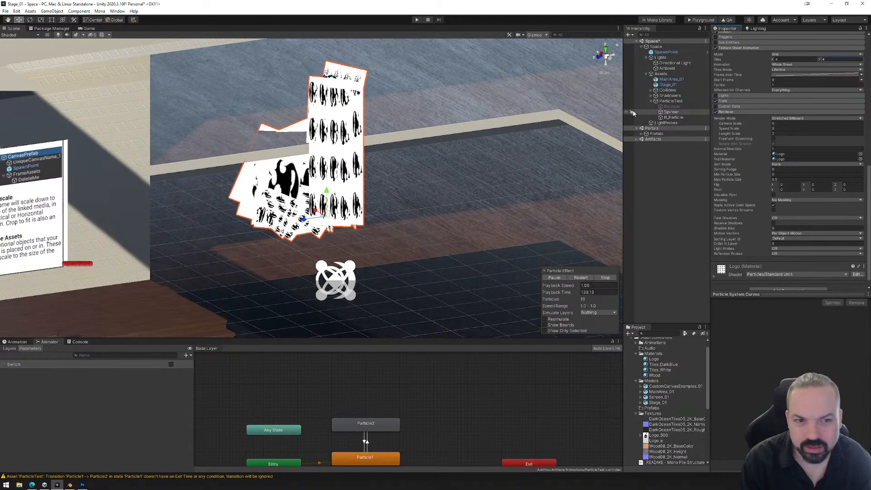
- Enable Texture Sheet Animation on the Bouncer particle system with tiles X 4 and Y 4, and reselect Spinner
{"action": "left_click", "coordinate": [677, 107]}
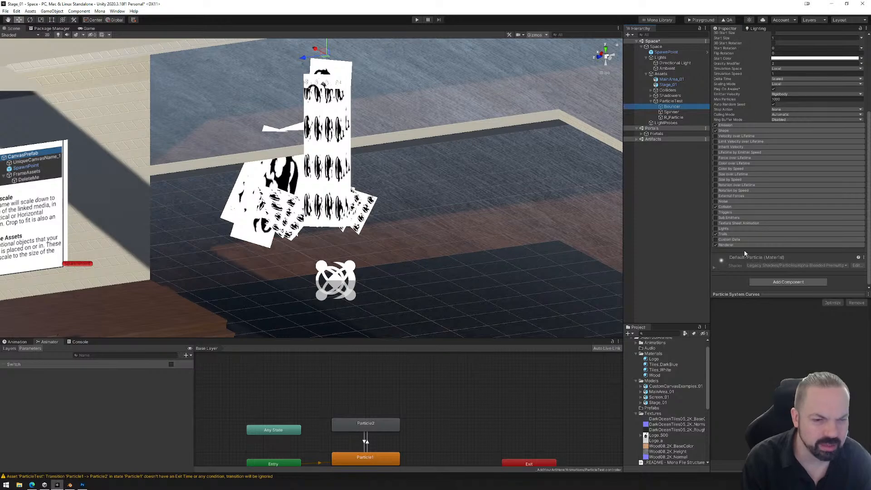
{"action": "left_click", "coordinate": [740, 225]}
{"action": "left_click", "coordinate": [716, 223]}
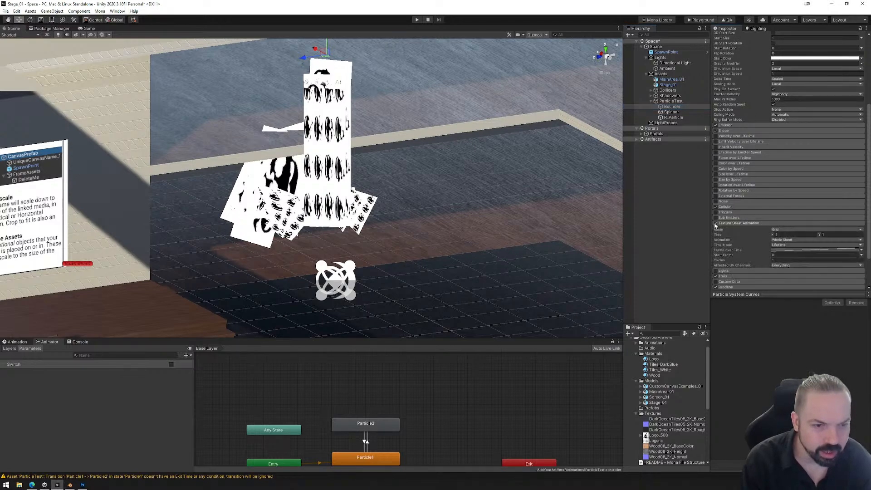
{"action": "left_click", "coordinate": [795, 234]}
{"action": "type", "text": "4"}
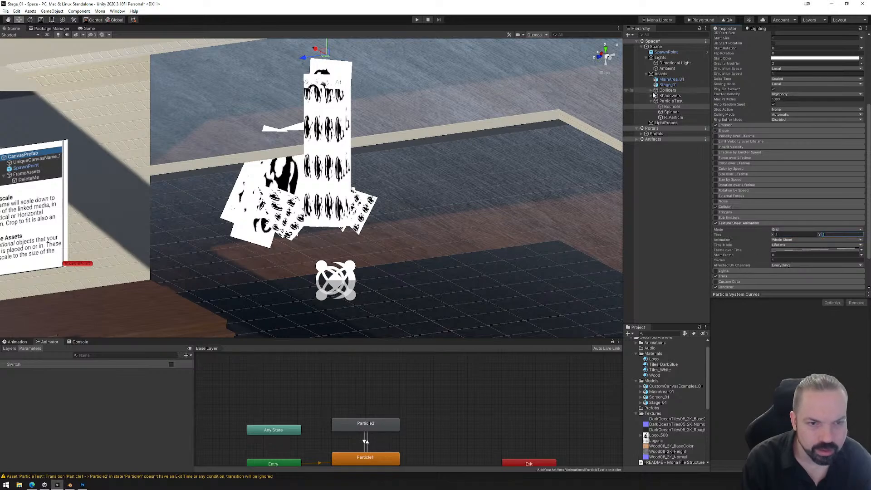
{"action": "left_click", "coordinate": [672, 113]}
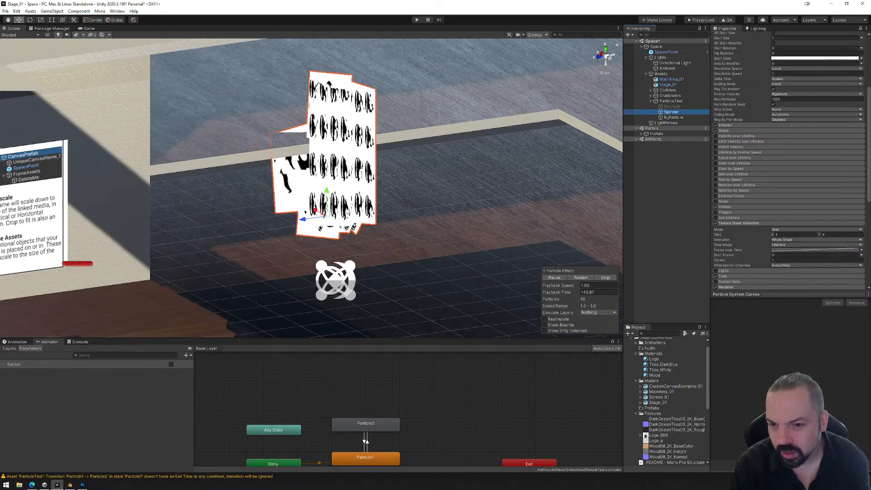
- Assign the Logo material as both Material and Trail Material in the Bouncer's renderer settings, and reselect Spinner
{"action": "left_click", "coordinate": [675, 107]}
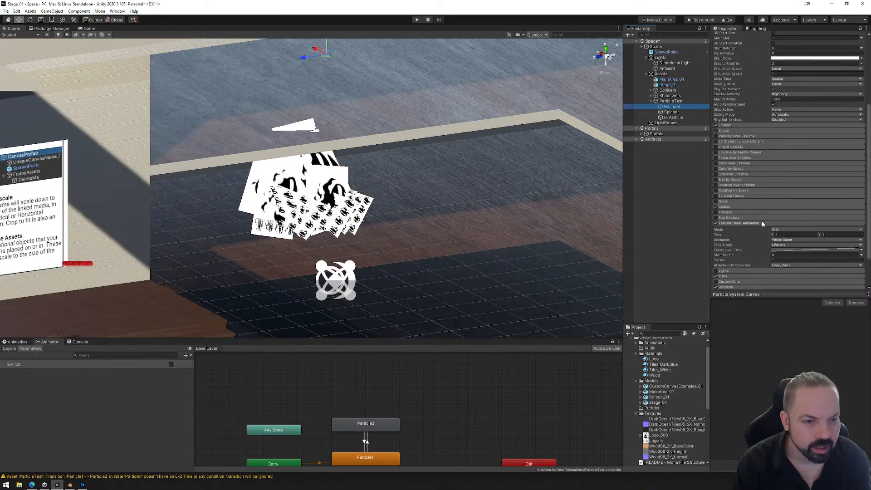
{"action": "scroll", "coordinate": [764, 266], "scroll_direction": "down", "scroll_amount": 1}
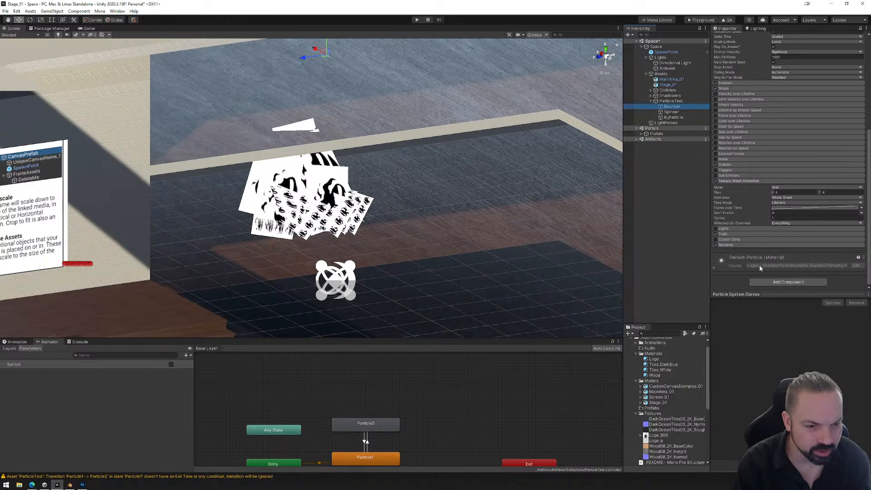
{"action": "left_click", "coordinate": [726, 245]}
{"action": "scroll", "coordinate": [725, 247], "scroll_direction": "down", "scroll_amount": 3}
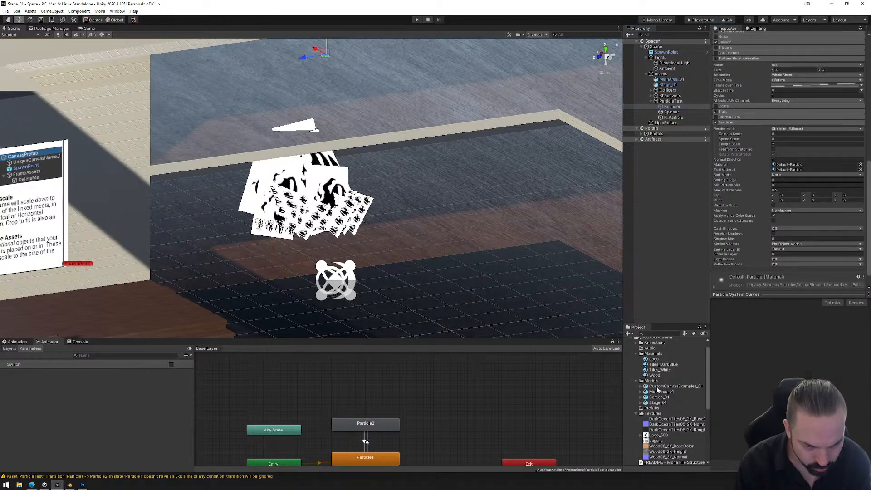
{"action": "scroll", "coordinate": [655, 362], "scroll_direction": "up", "scroll_amount": 1}
{"action": "scroll", "coordinate": [775, 231], "scroll_direction": "down", "scroll_amount": 1}
{"action": "left_click_drag", "start_coordinate": [789, 145], "coordinate": [789, 145]}
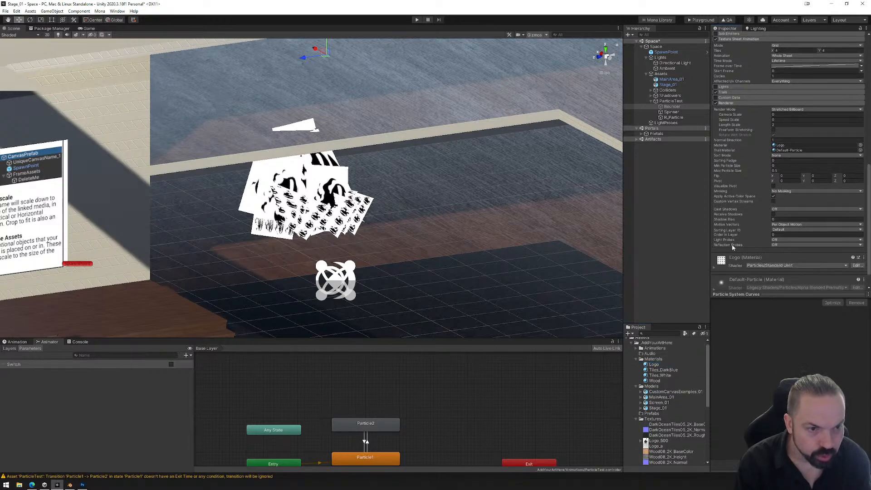
{"action": "left_click_drag", "start_coordinate": [661, 360], "coordinate": [787, 129]}
{"action": "left_click", "coordinate": [675, 113]}
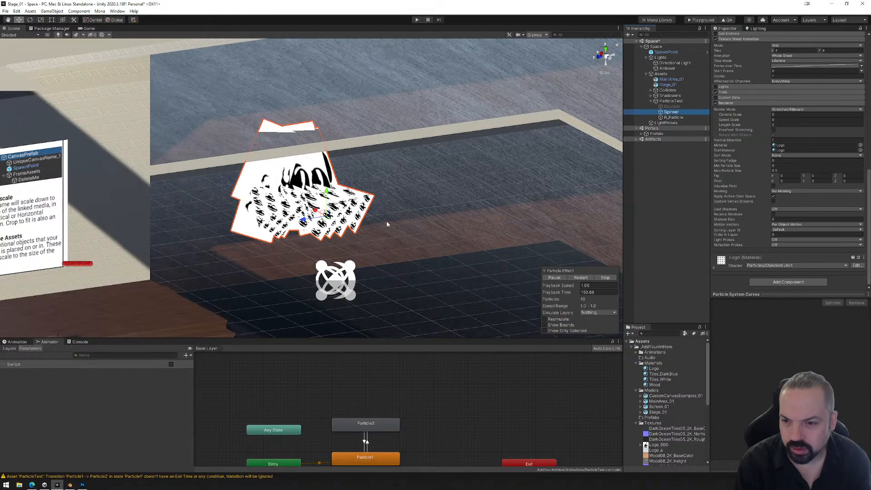
- Delete the ParticleTest object together with its child particle systems from the Assets group
{"action": "left_click", "coordinate": [673, 107]}
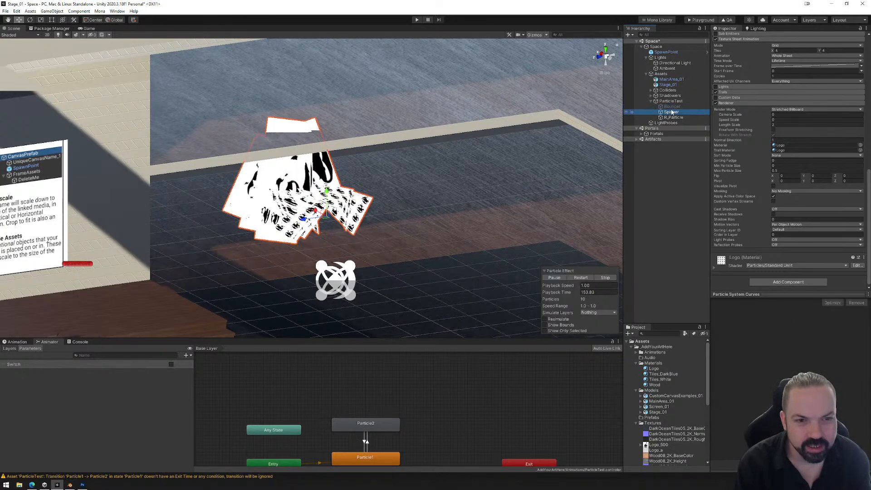
{"action": "left_click", "coordinate": [671, 102]}
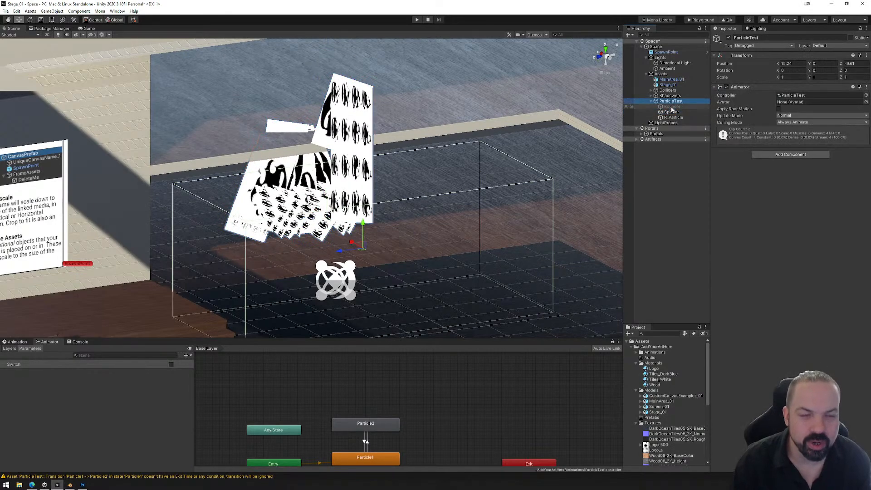
{"action": "left_click", "coordinate": [672, 107]}
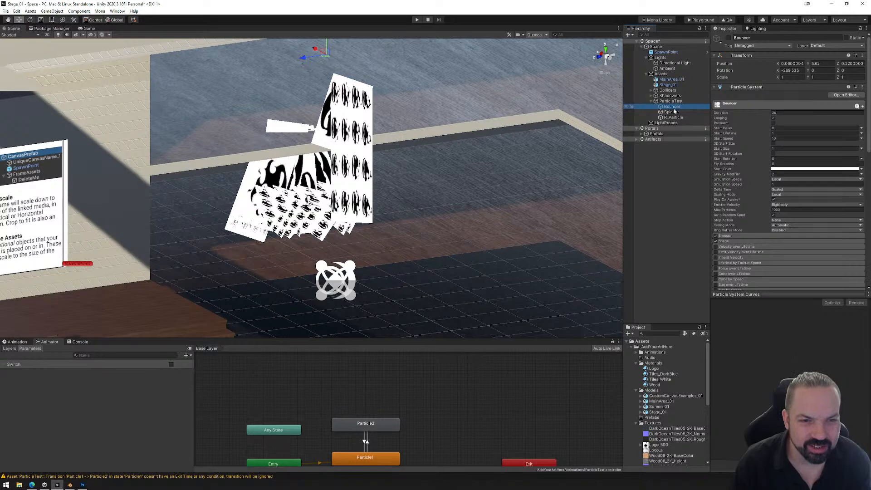
{"action": "left_click", "coordinate": [672, 102]}
{"action": "key", "text": "Delete"}
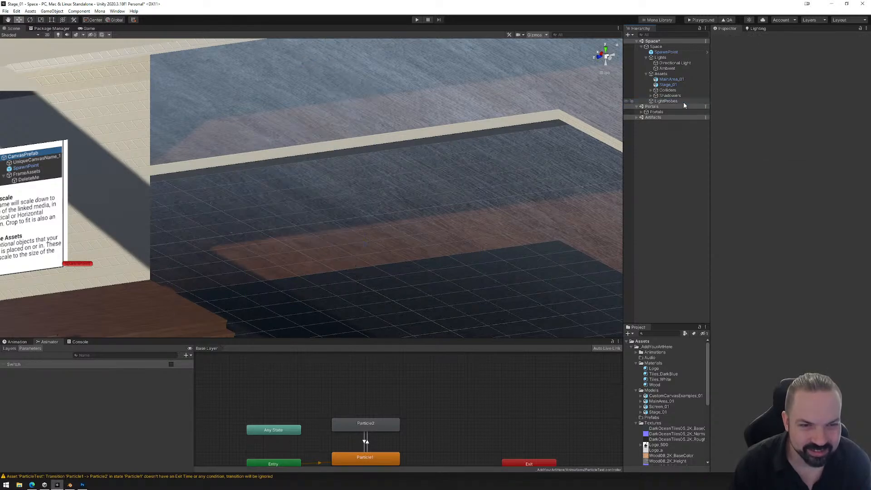
- Create an empty child object under Assets and name it Particles
{"action": "right_click", "coordinate": [666, 74]}
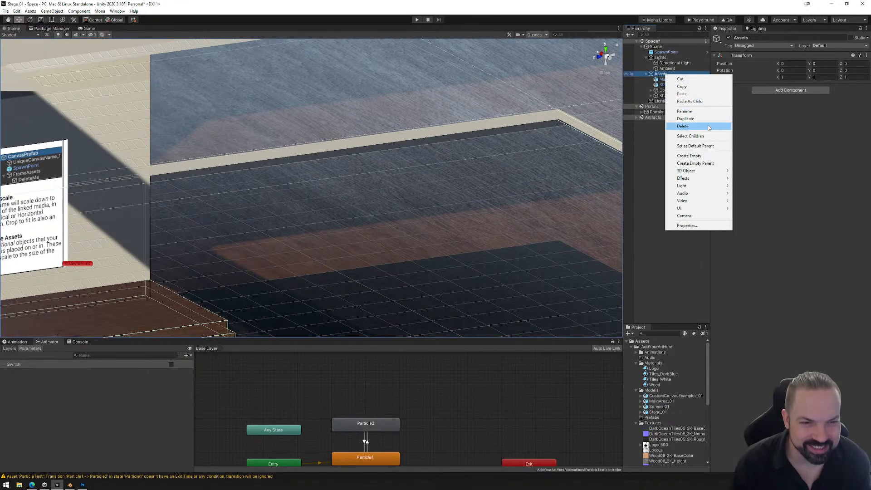
{"action": "left_click", "coordinate": [703, 156]}
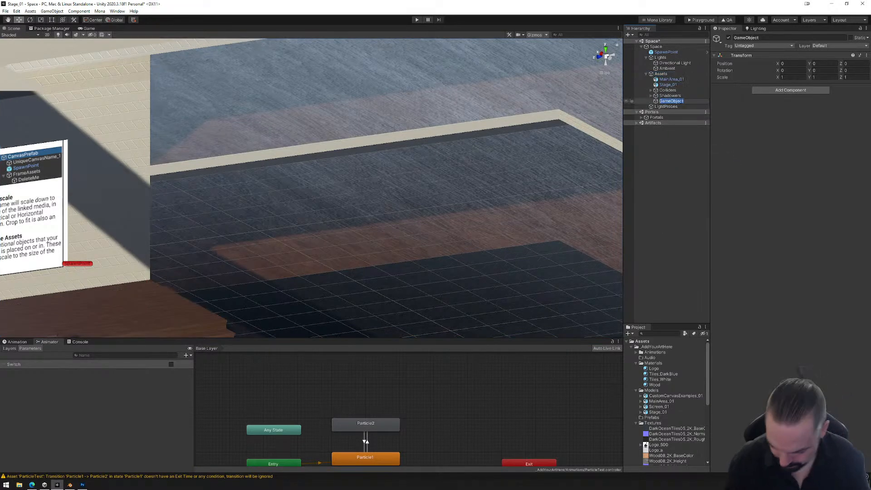
{"action": "type", "text": "Particles"}
{"action": "key", "text": "Return"}
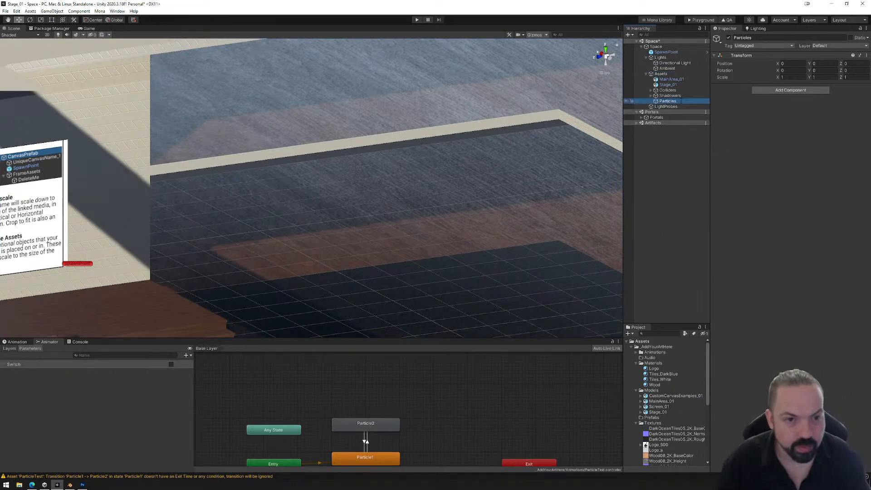
- Add a new Particle System as a child of the Particles object
{"action": "right_click", "coordinate": [671, 103]}
{"action": "mouse_move", "coordinate": [704, 221]}
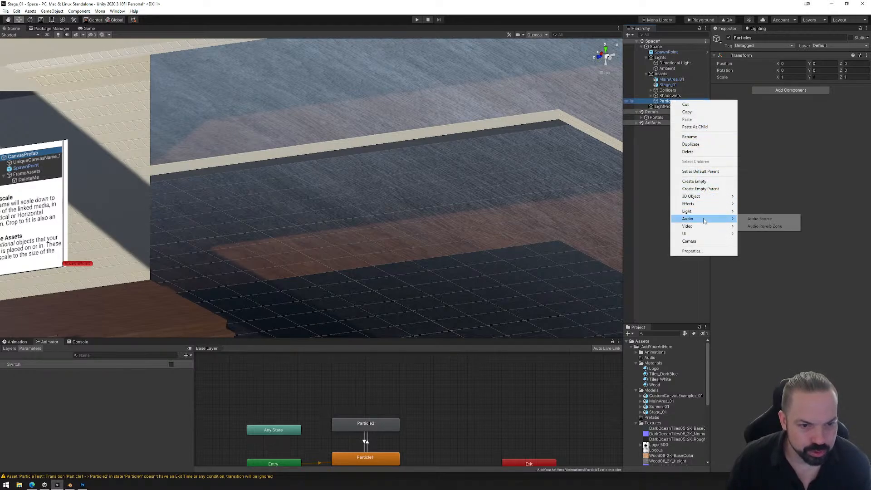
{"action": "mouse_move", "coordinate": [707, 196]}
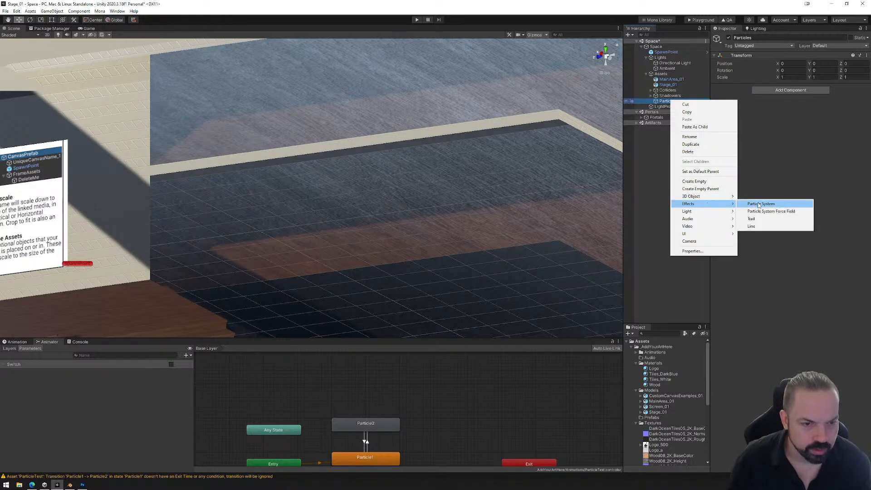
{"action": "left_click", "coordinate": [761, 204]}
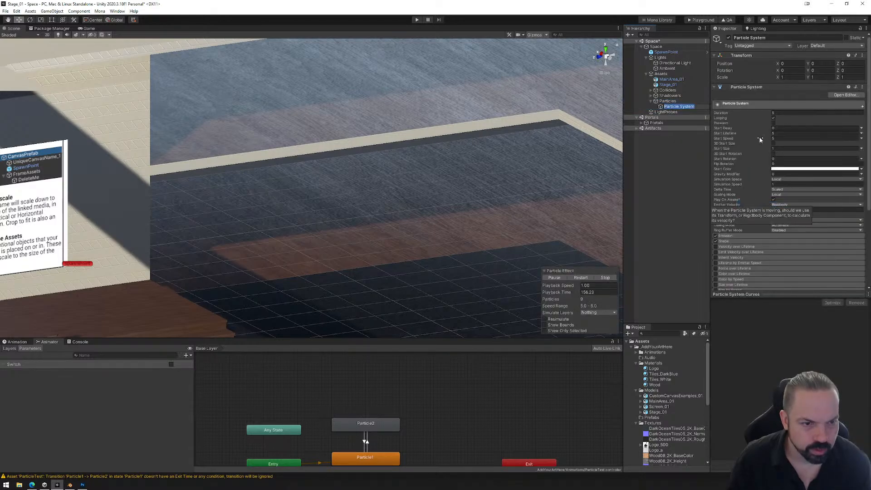
- Assign the Logo material as the Material in the new particle system's renderer settings
{"action": "scroll", "coordinate": [745, 235], "scroll_direction": "down", "scroll_amount": 5}
{"action": "left_click", "coordinate": [752, 246]}
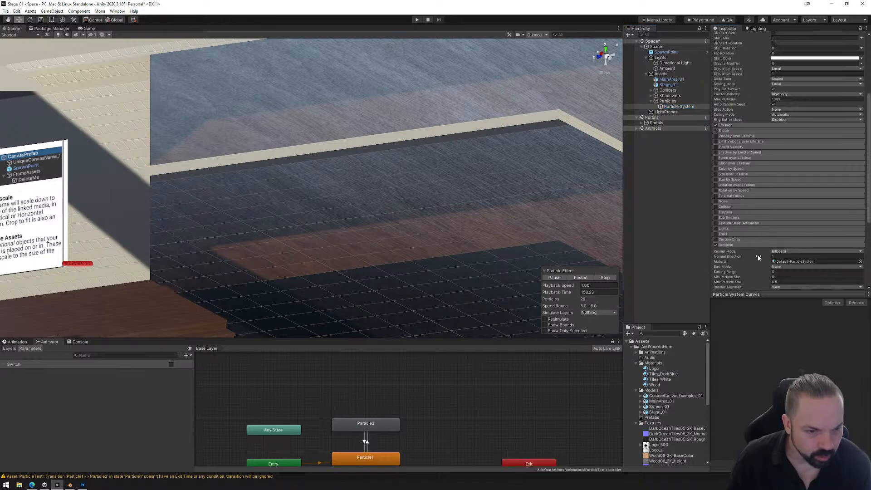
{"action": "scroll", "coordinate": [759, 262], "scroll_direction": "down", "scroll_amount": 3}
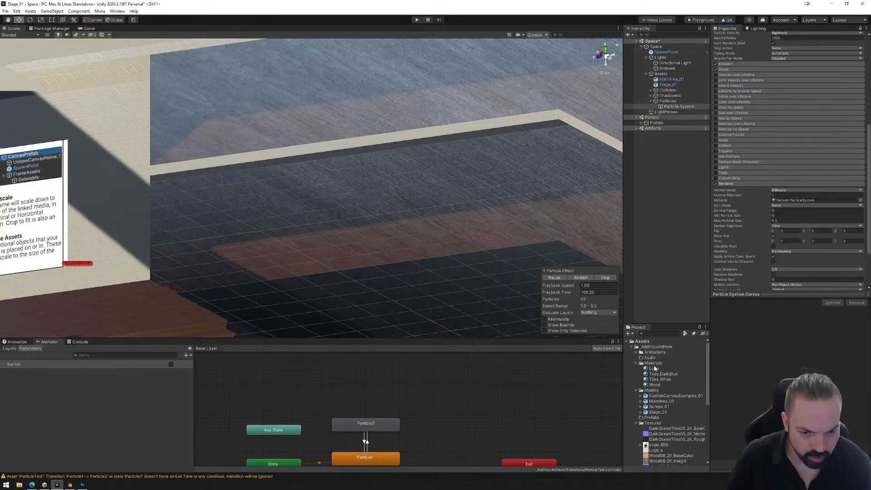
{"action": "left_click_drag", "start_coordinate": [752, 324], "coordinate": [791, 160]}
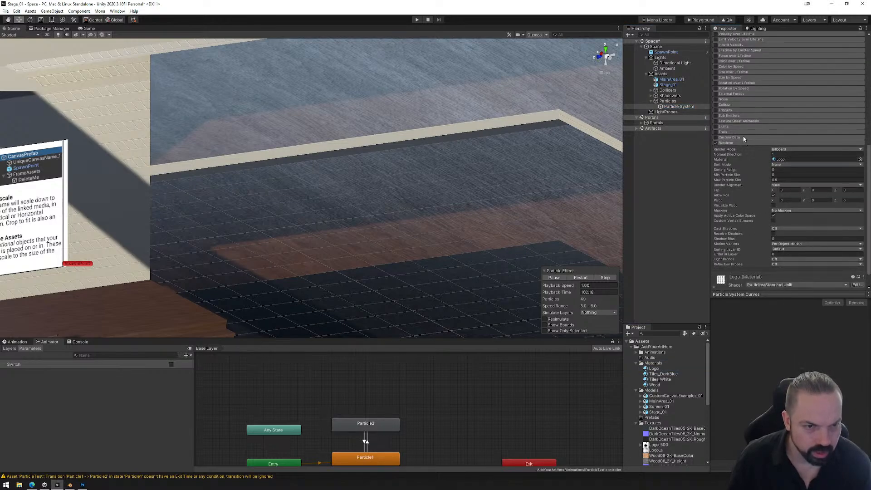
- Enable Texture Sheet Animation on the new particle system and set its tiles to X 4 and Y 4
{"action": "left_click", "coordinate": [744, 121]}
{"action": "left_click", "coordinate": [716, 121]}
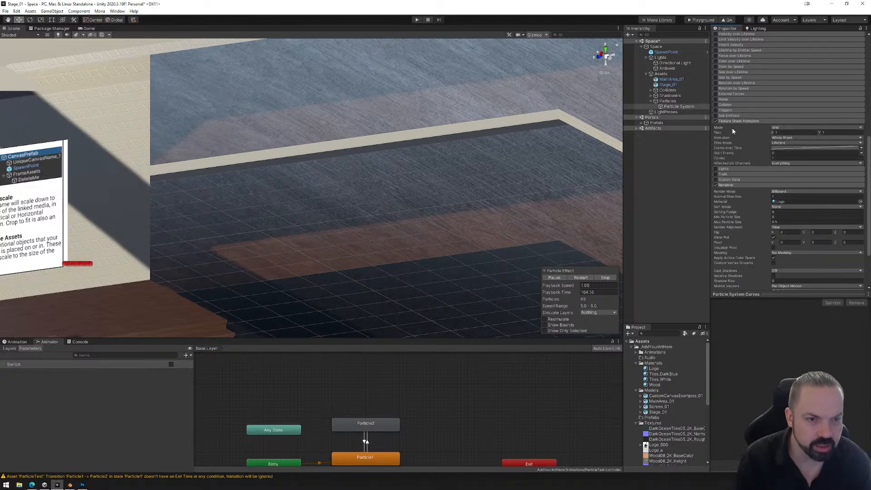
{"action": "left_click", "coordinate": [785, 133]}
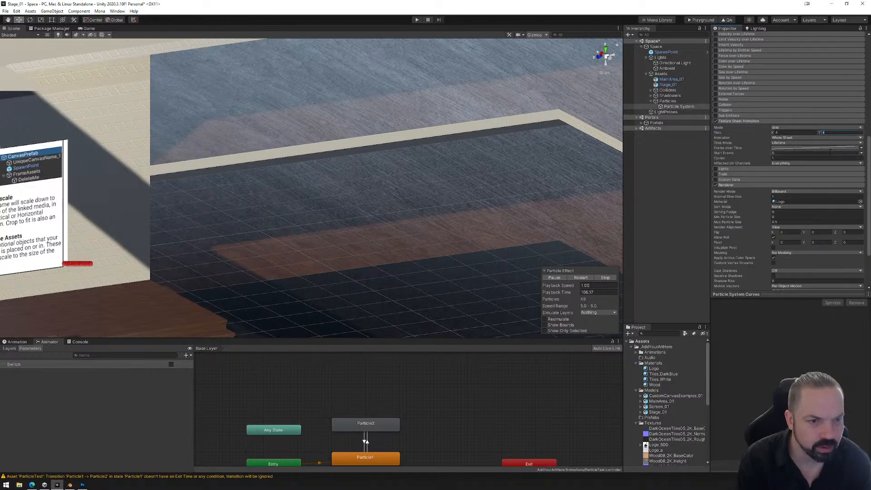
- Rotate the particle system to -90 degrees on X so that it emits upward from the floor
{"action": "scroll", "coordinate": [472, 237], "scroll_direction": "down", "scroll_amount": 10}
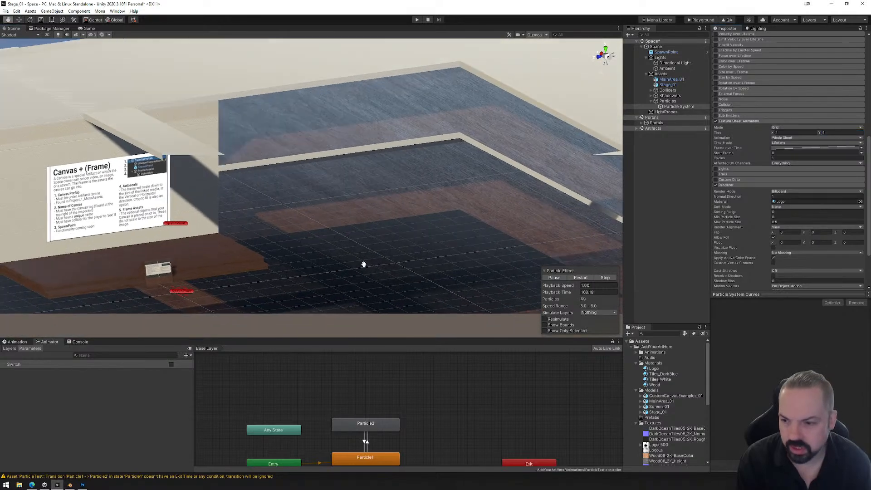
{"action": "middle_click_drag", "start_coordinate": [364, 263], "coordinate": [380, 156]}
{"action": "scroll", "coordinate": [381, 156], "scroll_direction": "down", "scroll_amount": 10}
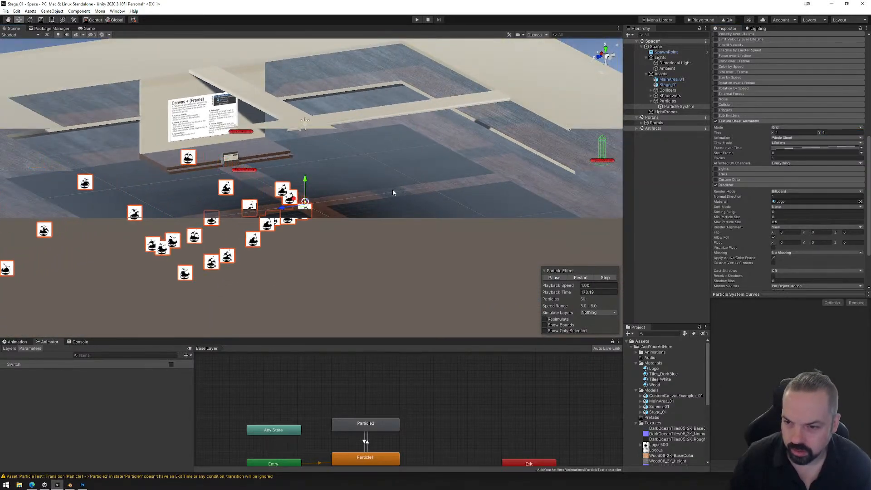
{"action": "left_click_drag", "start_coordinate": [393, 190], "coordinate": [539, 194], "text": "alt"}
{"action": "scroll", "coordinate": [538, 193], "scroll_direction": "up", "scroll_amount": 12}
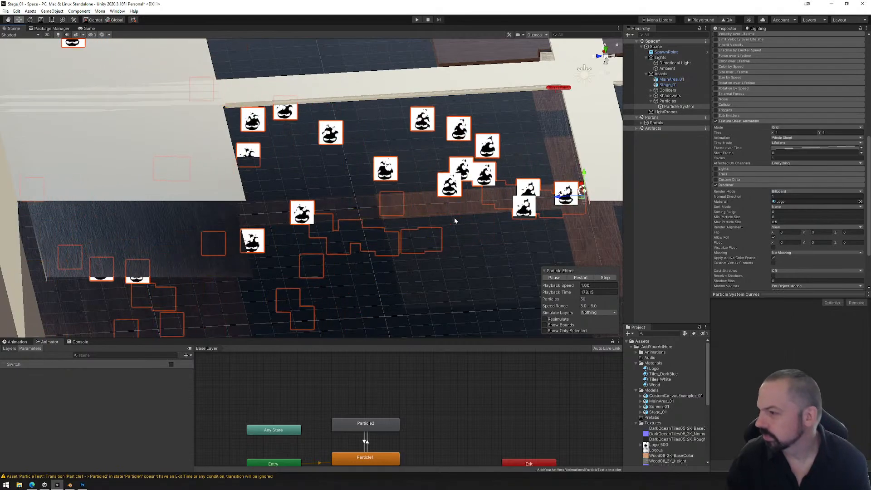
{"action": "middle_click_drag", "start_coordinate": [472, 213], "coordinate": [685, 201]}
{"action": "scroll", "coordinate": [209, 173], "scroll_direction": "down", "scroll_amount": 3}
{"action": "middle_click_drag", "start_coordinate": [210, 173], "coordinate": [312, 169]}
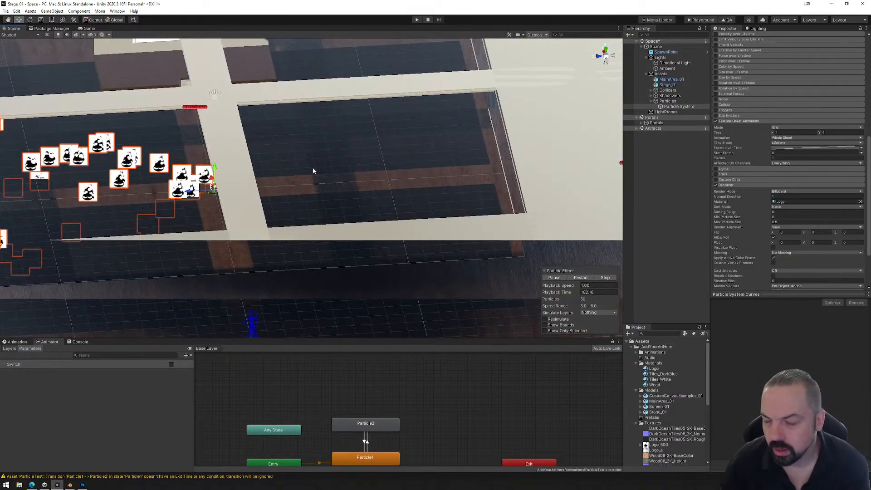
{"action": "left_click", "coordinate": [30, 20]}
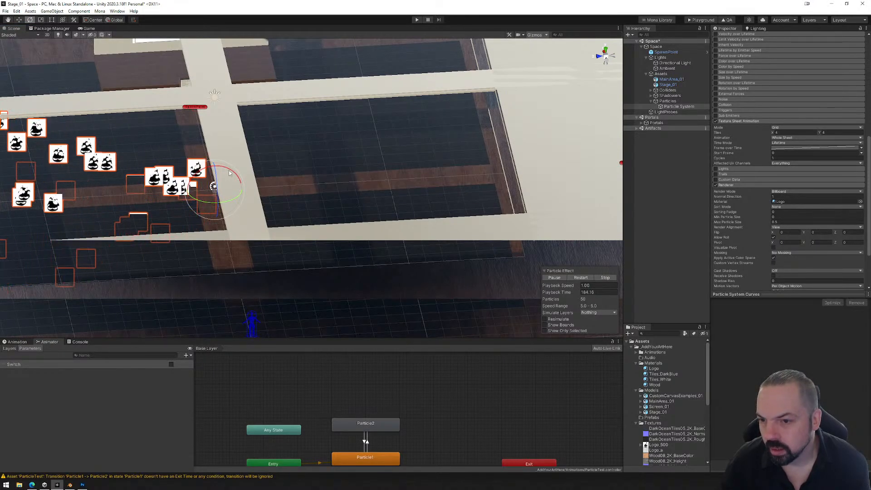
{"action": "left_click_drag", "start_coordinate": [229, 173], "coordinate": [288, 152]}
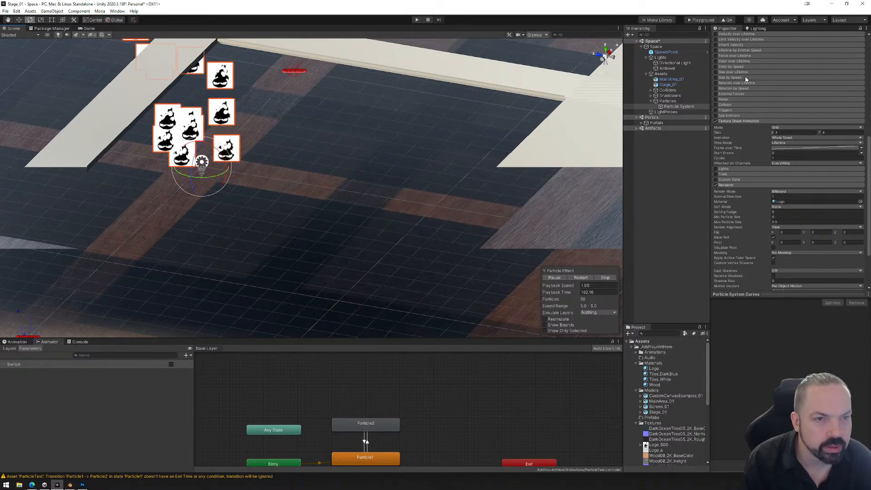
- Set the particle system's Start Speed to 0, Duration to 1 and Max Particles to 1
{"action": "scroll", "coordinate": [791, 154], "scroll_direction": "up", "scroll_amount": 10}
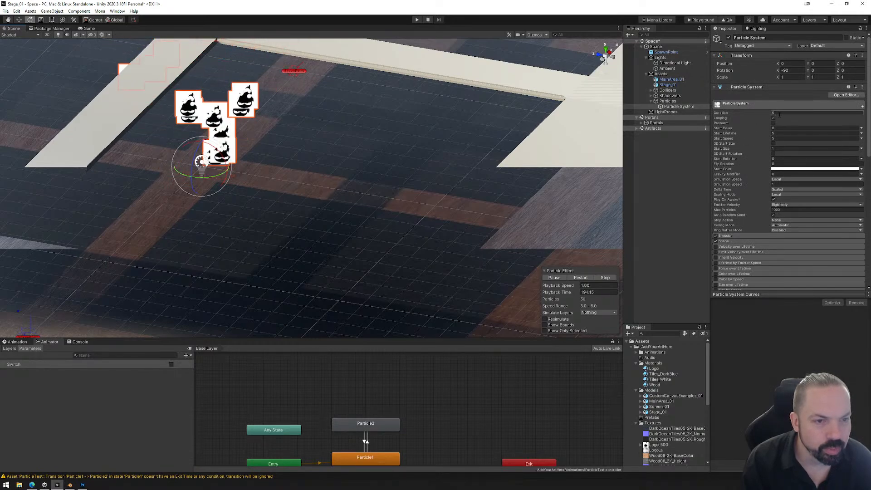
{"action": "left_click", "coordinate": [781, 139]}
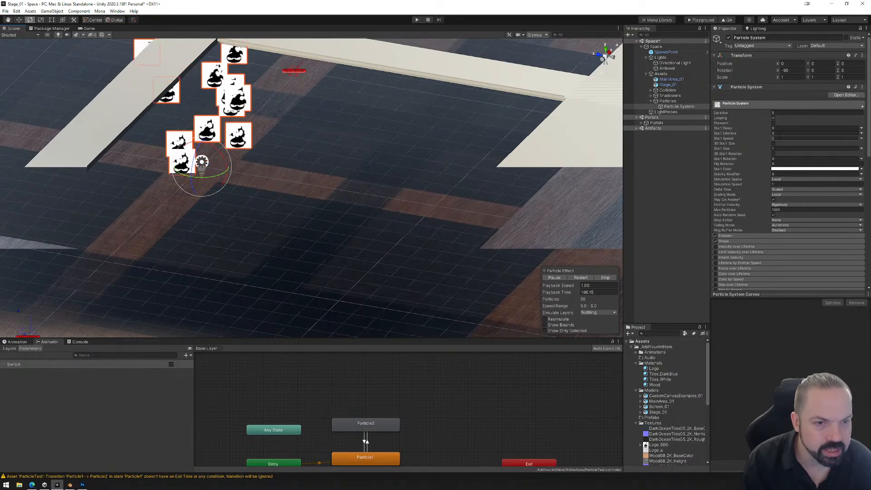
{"action": "type", "text": "0"}
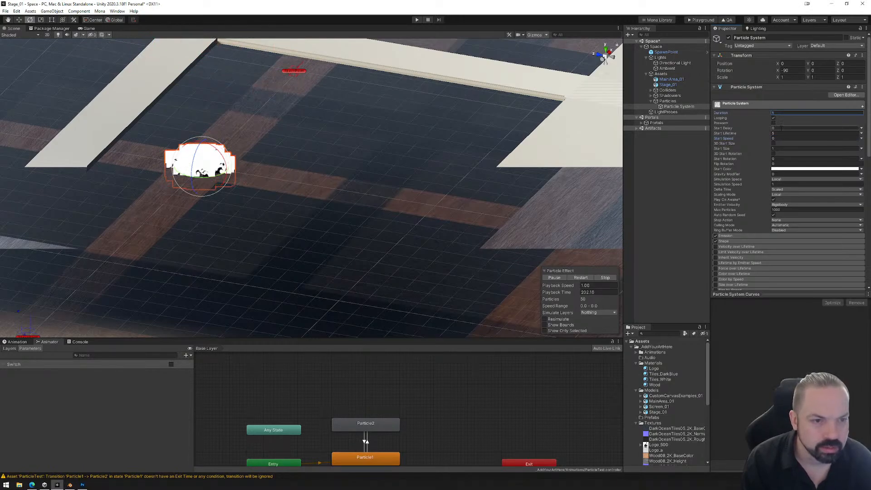
{"action": "left_click", "coordinate": [781, 133]}
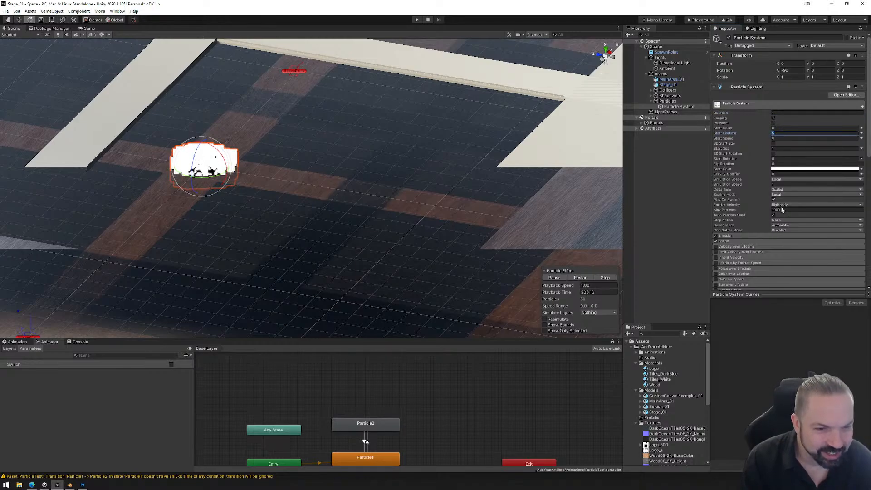
{"action": "left_click", "coordinate": [782, 209]}
{"action": "type", "text": "1"}
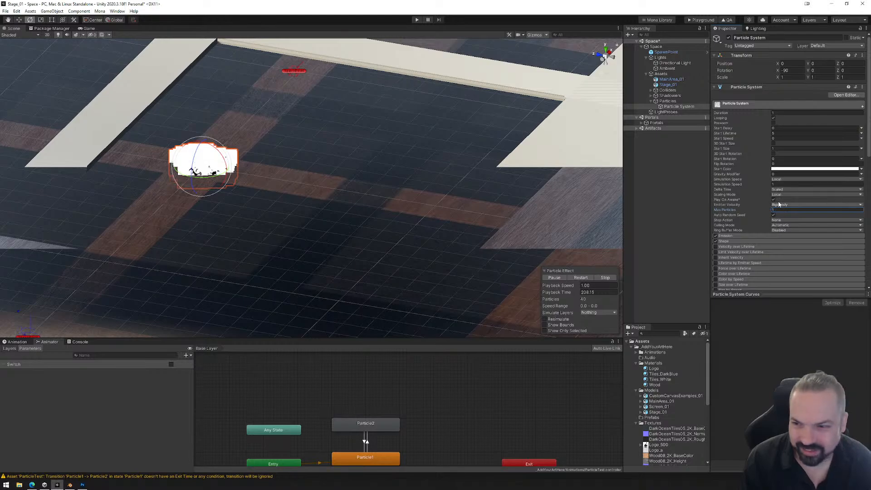
- Raise the particle system above the floor to a Y position of about 0.89
{"action": "left_click", "coordinate": [19, 20]}
{"action": "left_click_drag", "start_coordinate": [199, 144], "coordinate": [202, 125]}
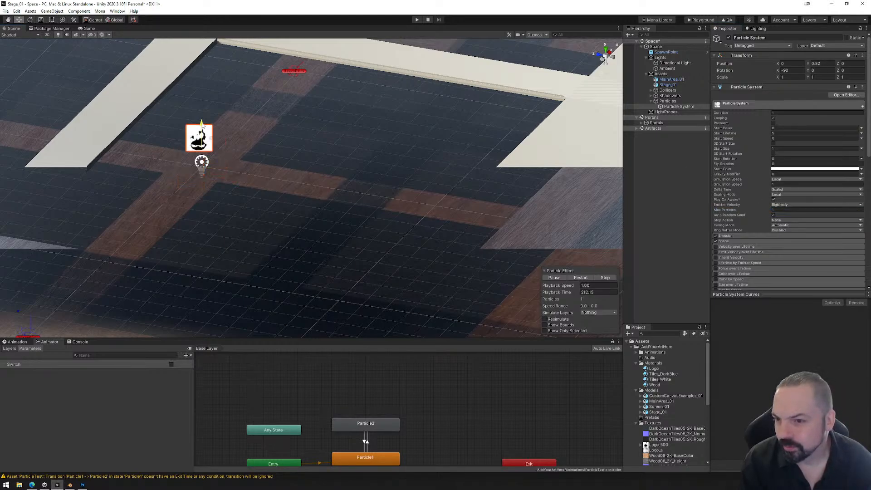
{"action": "left_click_drag", "start_coordinate": [253, 159], "coordinate": [385, 156], "text": "alt"}
{"action": "scroll", "coordinate": [292, 149], "scroll_direction": "up", "scroll_amount": 2}
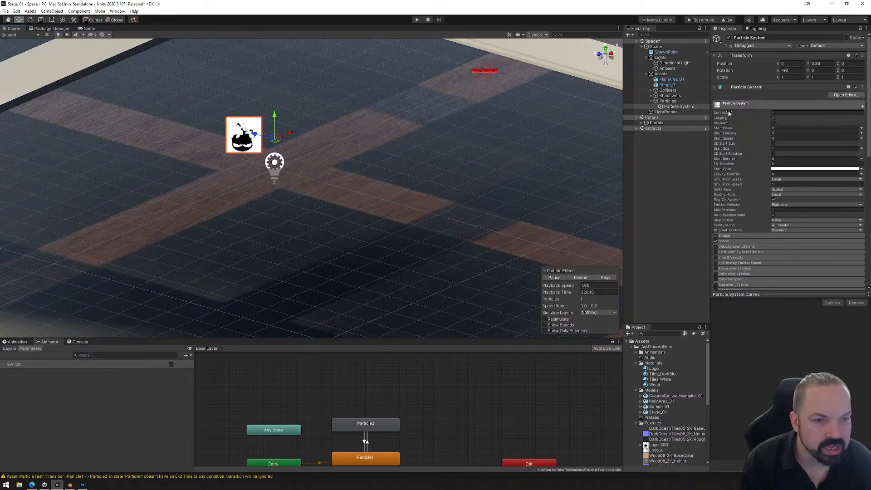
- Set the particle system's Duration to 10 and its Start Lifetime to 1
{"action": "mouse_move", "coordinate": [729, 114]}
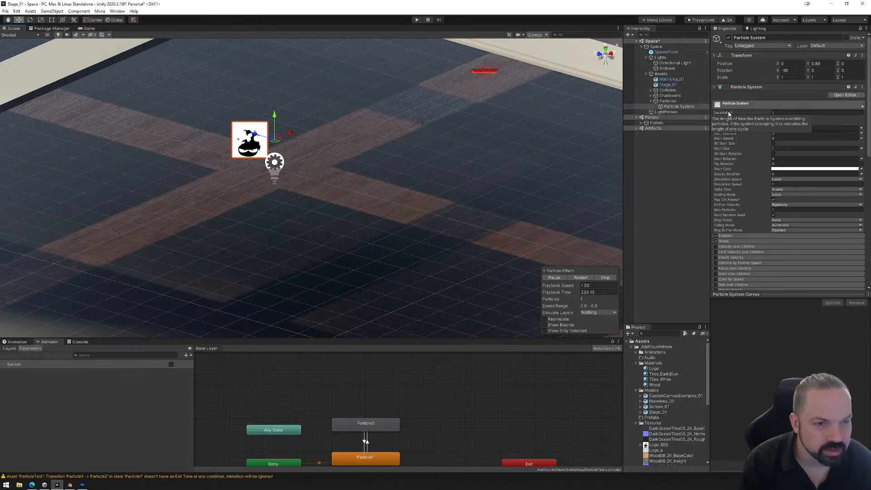
{"action": "left_click", "coordinate": [783, 112]}
{"action": "type", "text": "0.05"}
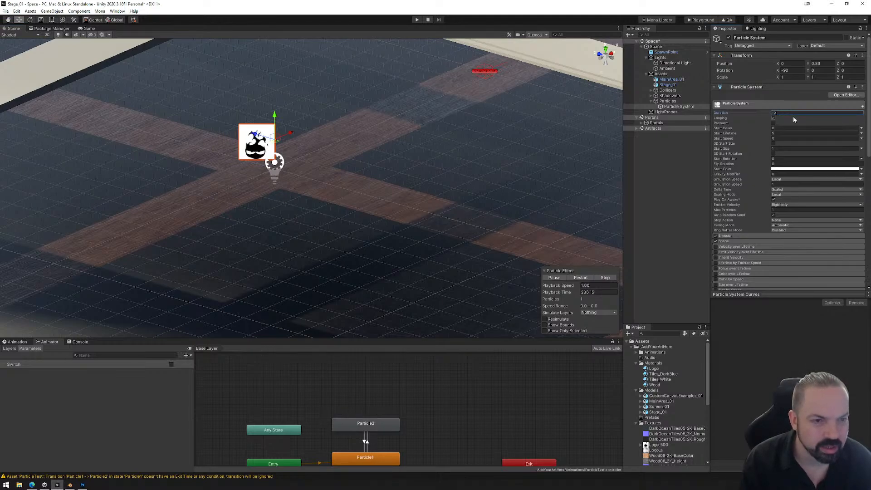
{"action": "left_click", "coordinate": [783, 133]}
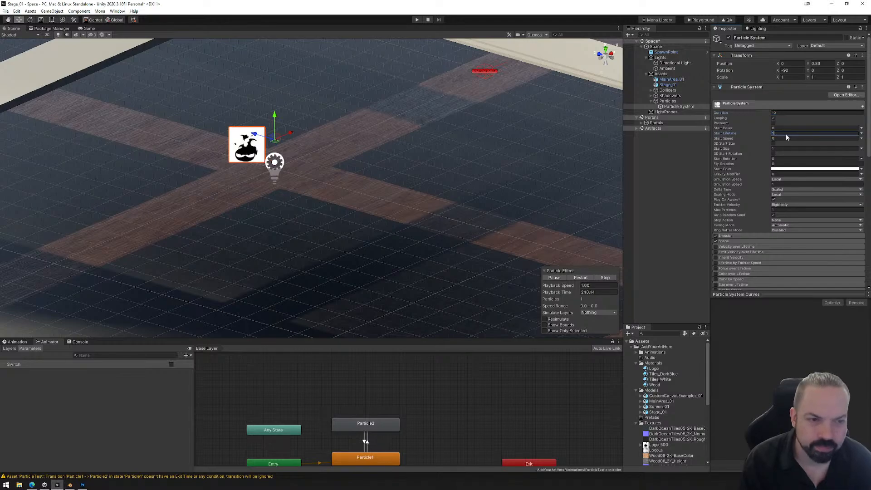
{"action": "right_click_drag", "start_coordinate": [480, 184], "coordinate": [465, 201]}
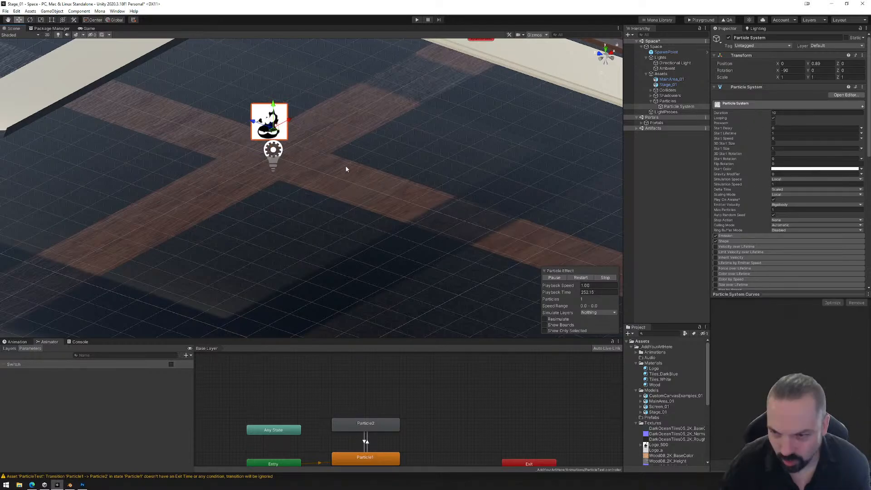
- Change the particle system's emission shape to Box
{"action": "scroll", "coordinate": [754, 174], "scroll_direction": "down", "scroll_amount": 3}
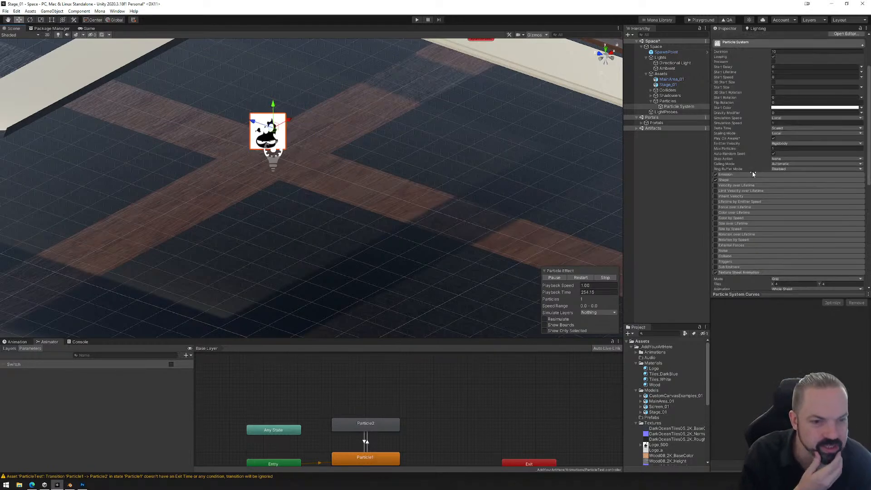
{"action": "left_click", "coordinate": [739, 181]}
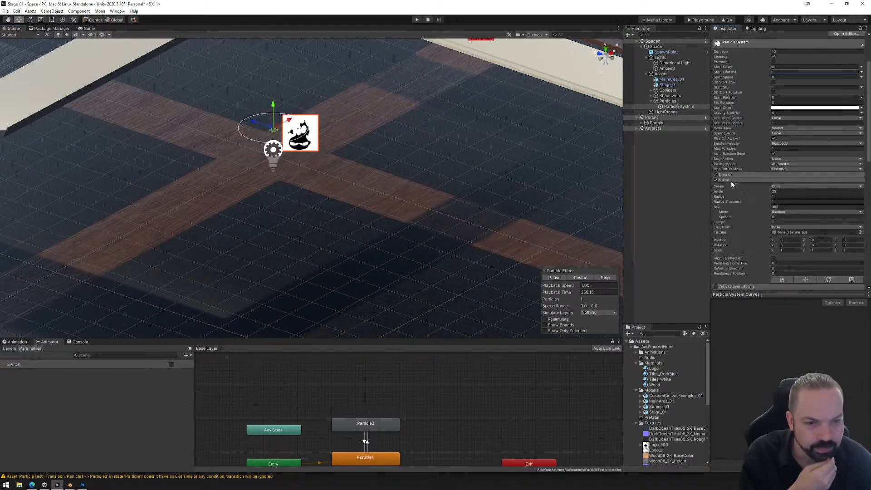
{"action": "left_click", "coordinate": [792, 187]}
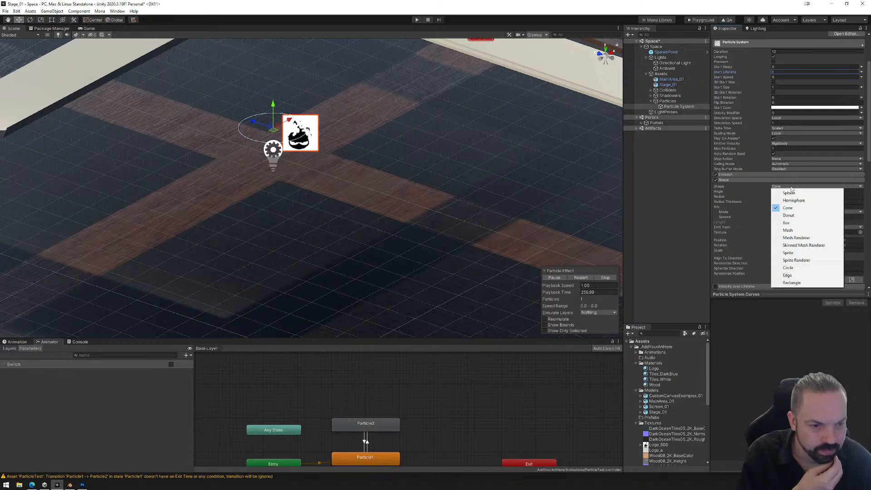
{"action": "left_click", "coordinate": [798, 223]}
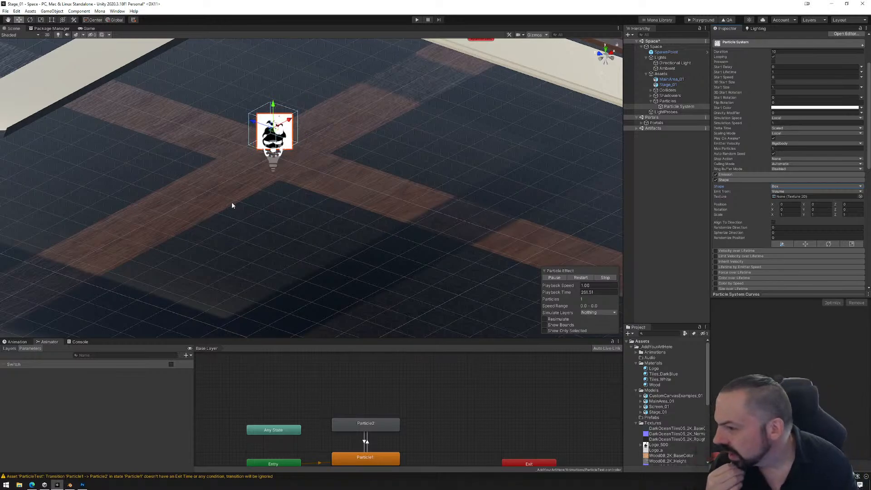
- Delete the Particles group together with its particle system from the scene
{"action": "scroll", "coordinate": [274, 184], "scroll_direction": "down", "scroll_amount": 5}
{"action": "scroll", "coordinate": [317, 190], "scroll_direction": "down", "scroll_amount": 7}
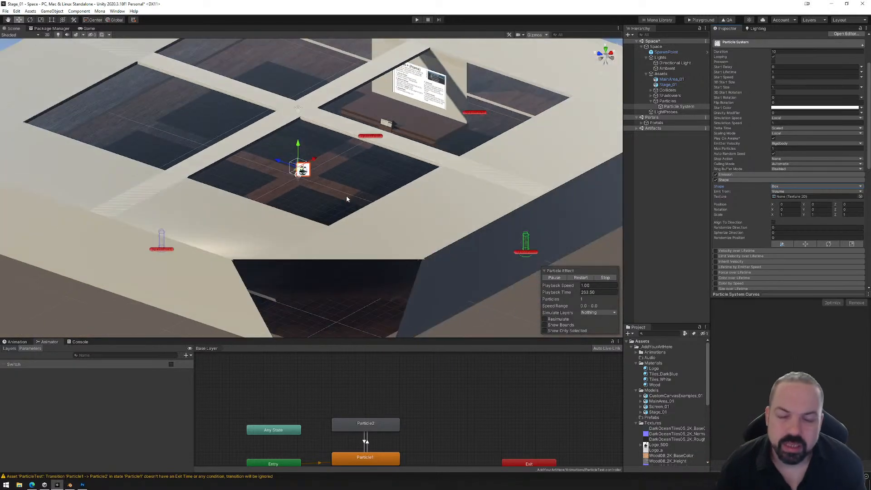
{"action": "right_click_drag", "start_coordinate": [347, 196], "coordinate": [482, 230]}
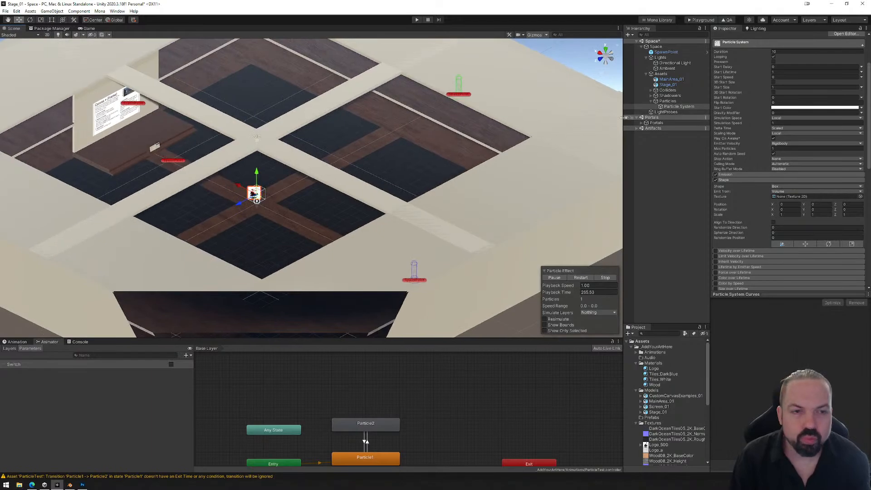
{"action": "left_click", "coordinate": [668, 102]}
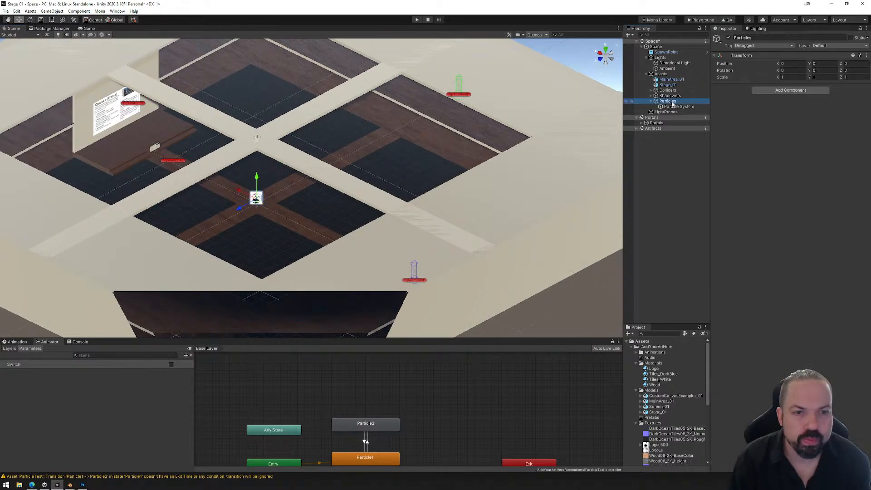
{"action": "key", "text": "Delete"}
{"action": "scroll", "coordinate": [388, 163], "scroll_direction": "down", "scroll_amount": 6}
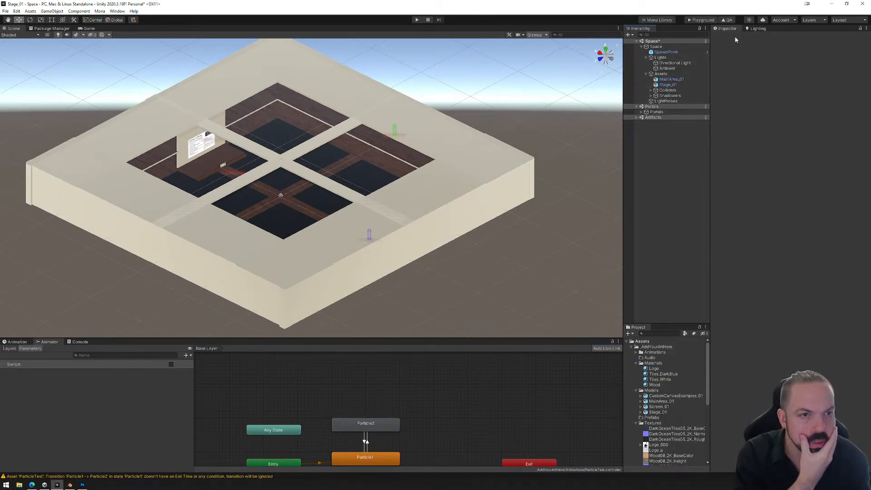
- Open the scene's environment lighting settings, where the skybox material and environment lighting are defined
{"action": "left_click", "coordinate": [756, 28]}
{"action": "left_click", "coordinate": [755, 38]}
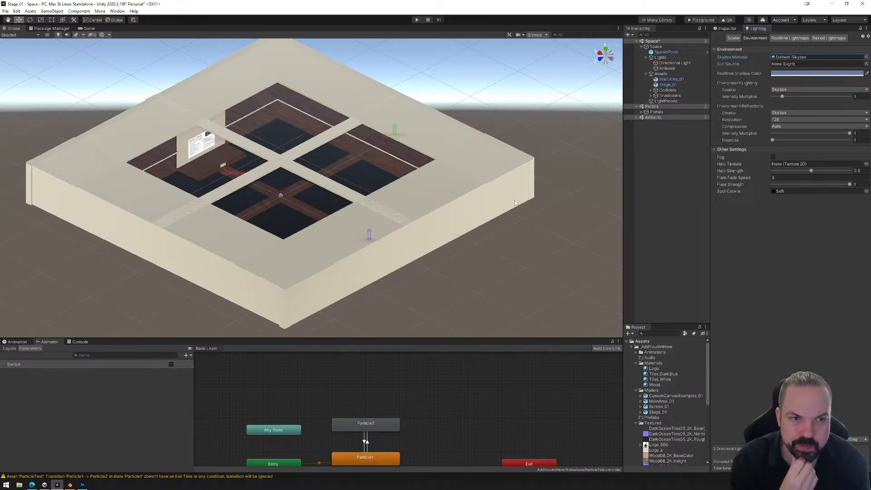
{"action": "right_click_drag", "start_coordinate": [477, 195], "coordinate": [500, 186]}
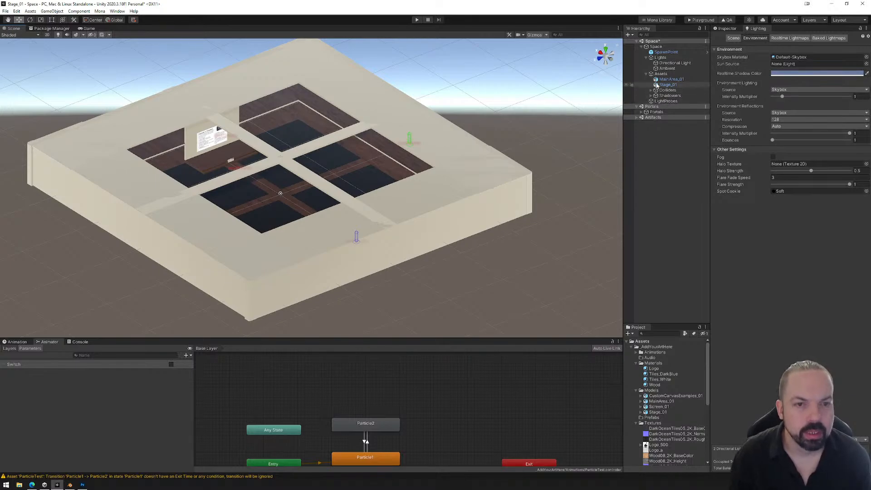
- Create an animation clip named SkyBox.anim for the Assets object in the project's Animations folder
{"action": "left_click", "coordinate": [659, 74]}
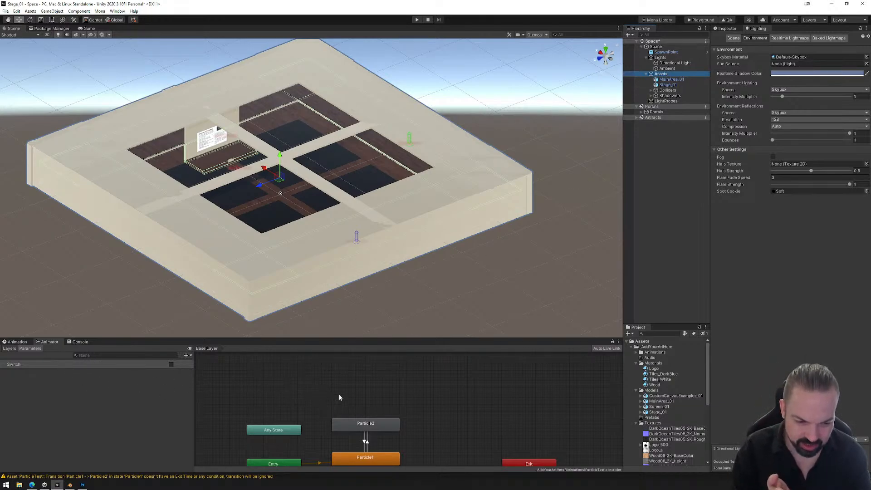
{"action": "left_click", "coordinate": [22, 342]}
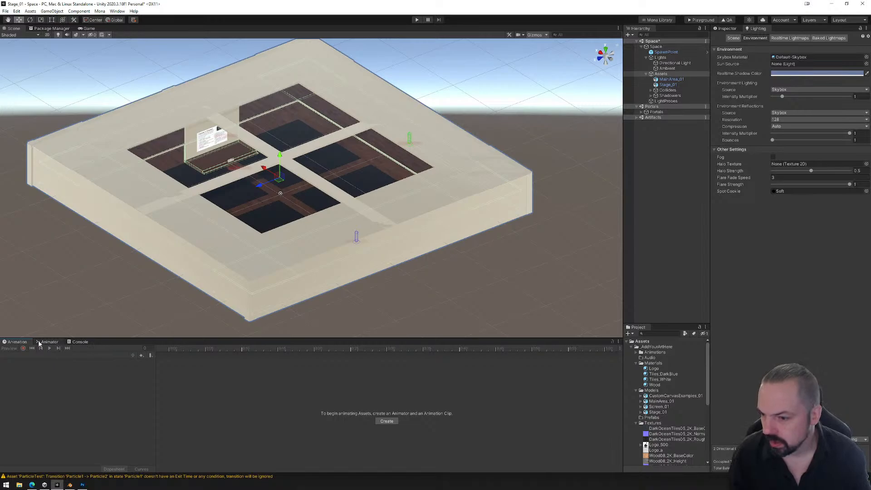
{"action": "left_click", "coordinate": [387, 422]}
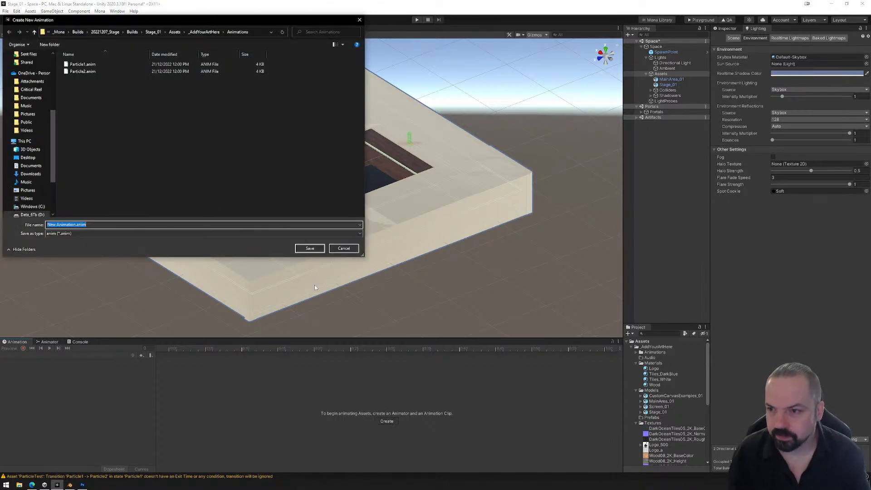
{"action": "left_click", "coordinate": [77, 225]}
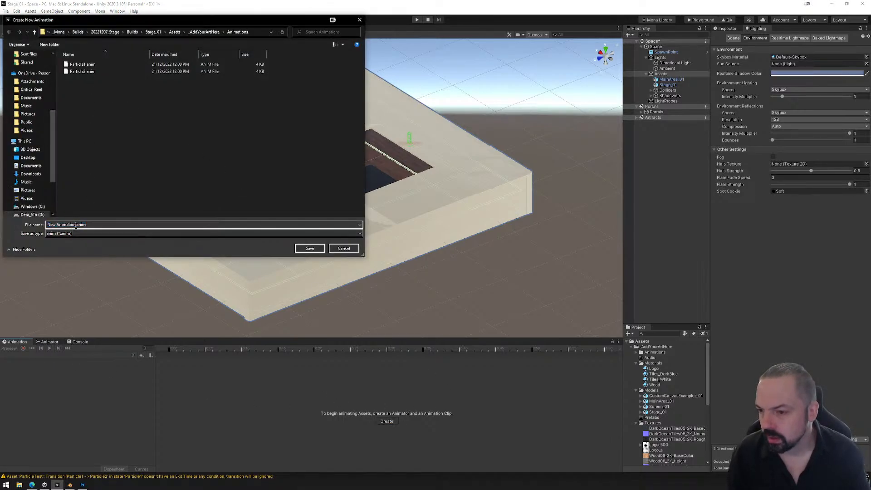
{"action": "left_click_drag", "start_coordinate": [76, 225], "coordinate": [47, 225]}
{"action": "type", "text": "Sky"}
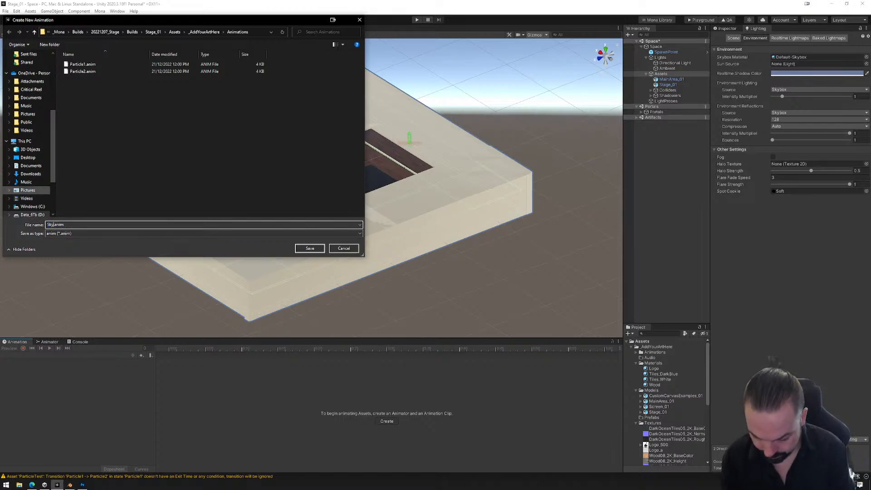
{"action": "type", "text": "Box"}
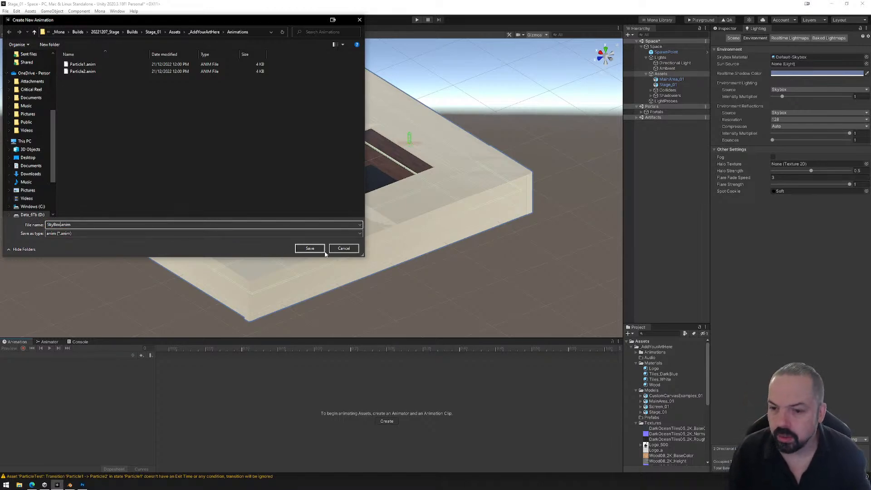
{"action": "left_click", "coordinate": [324, 251]}
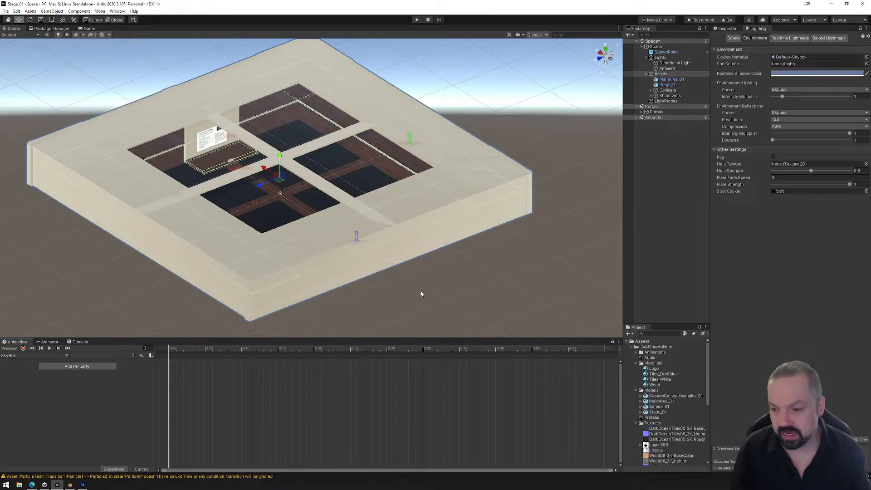
- Try to record changes to the environment lighting's Intensity Multiplier and the Realtime Shadow Color in the SkyBox animation
{"action": "left_click", "coordinate": [23, 348]}
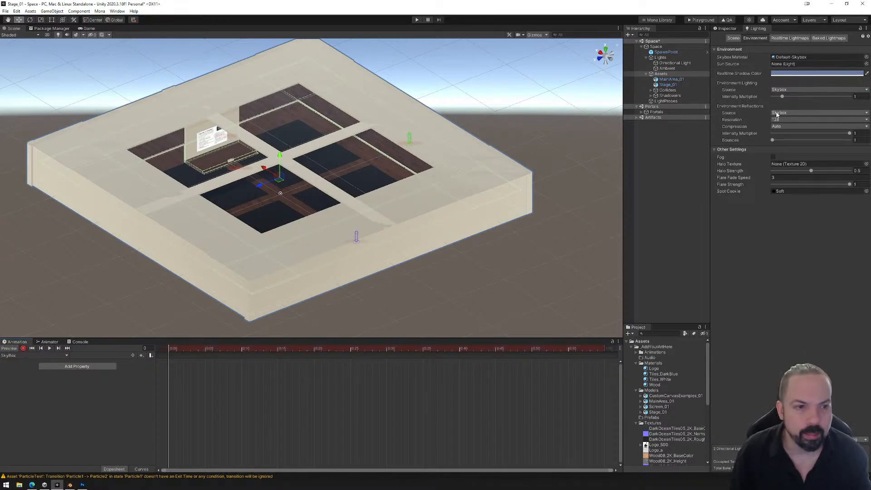
{"action": "mouse_move", "coordinate": [783, 97]}
{"action": "left_mouse_down"}
{"action": "mouse_move", "coordinate": [807, 96]}
{"action": "mouse_move", "coordinate": [800, 97]}
{"action": "left_mouse_up"}
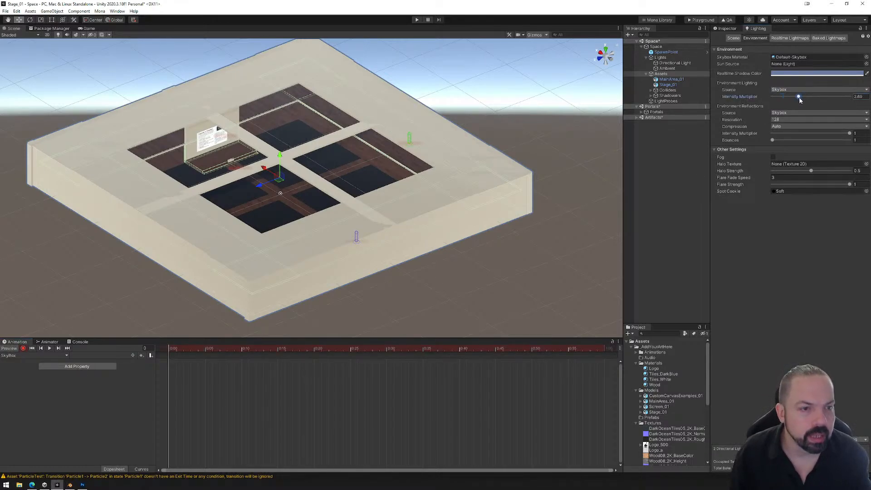
{"action": "key", "text": "ctrl+z"}
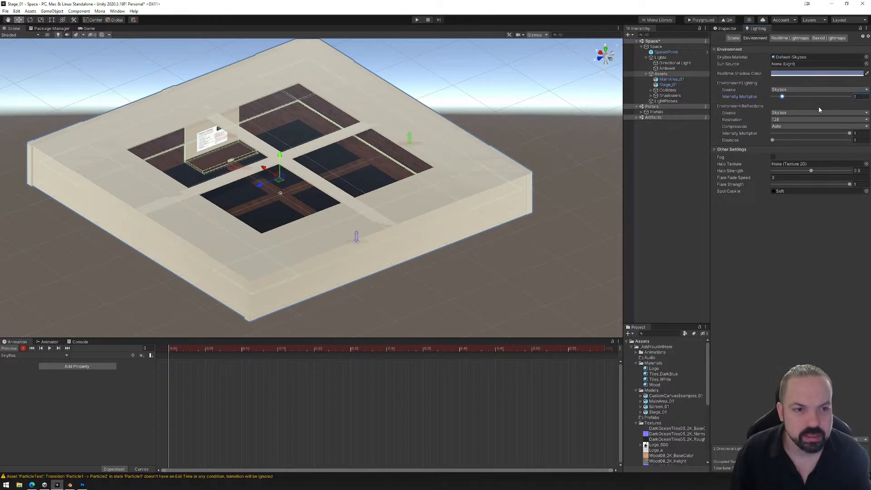
{"action": "left_click", "coordinate": [789, 73]}
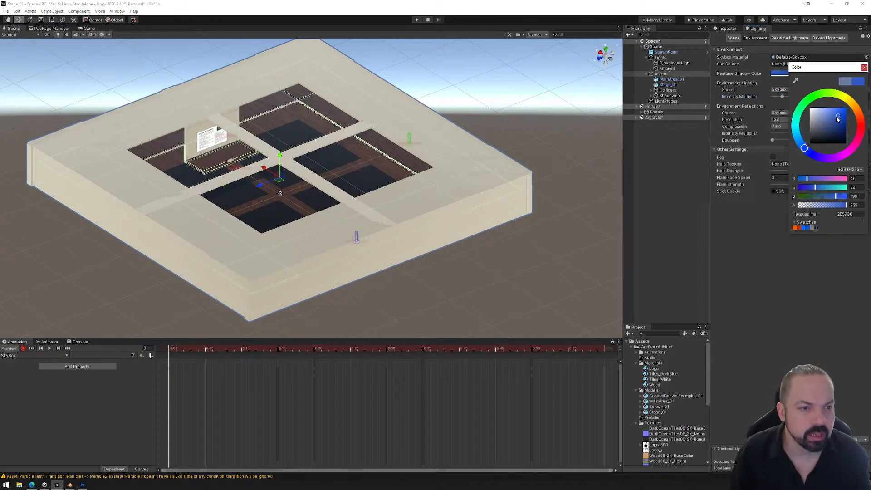
{"action": "left_click", "coordinate": [865, 68]}
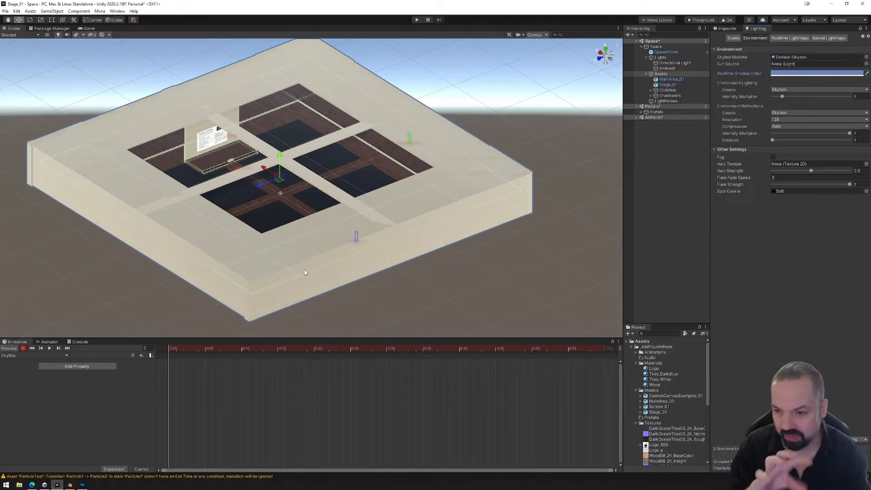
- Switch to the web browser and go to monaverse.com in the Mona Playground tab
{"action": "left_click", "coordinate": [32, 485]}
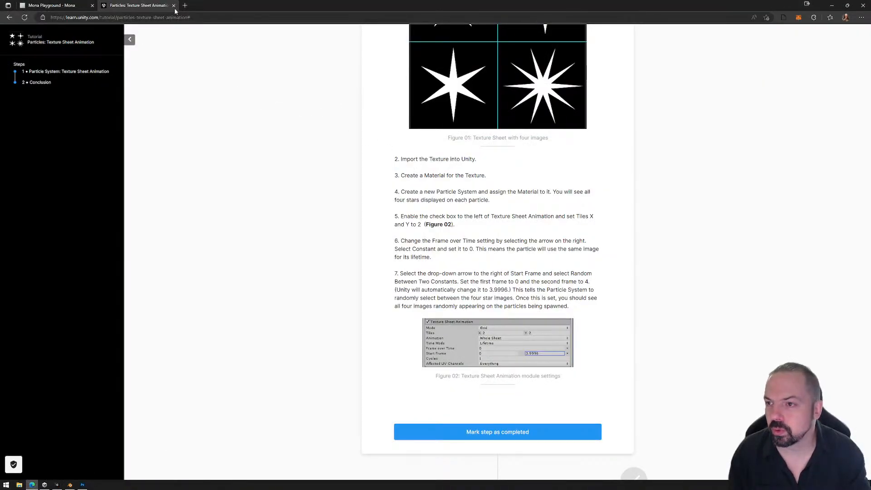
{"action": "left_click", "coordinate": [63, 6]}
{"action": "left_click", "coordinate": [121, 17]}
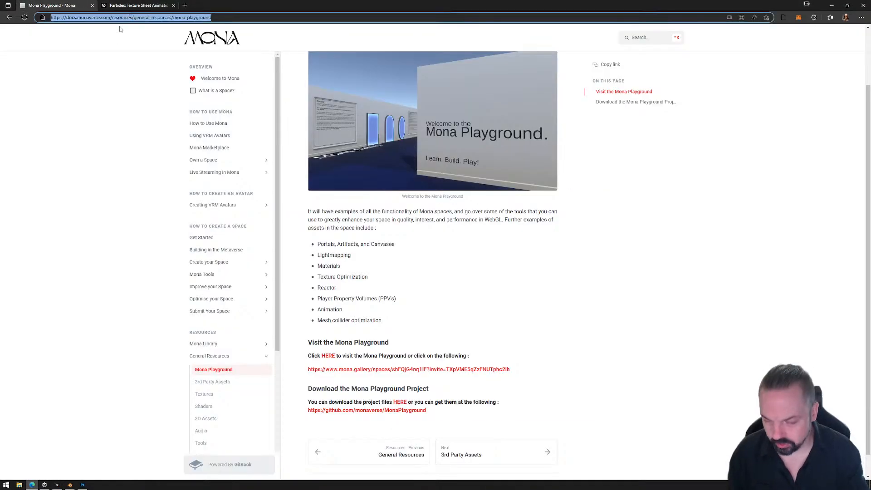
{"action": "type", "text": "monaverse.com"}
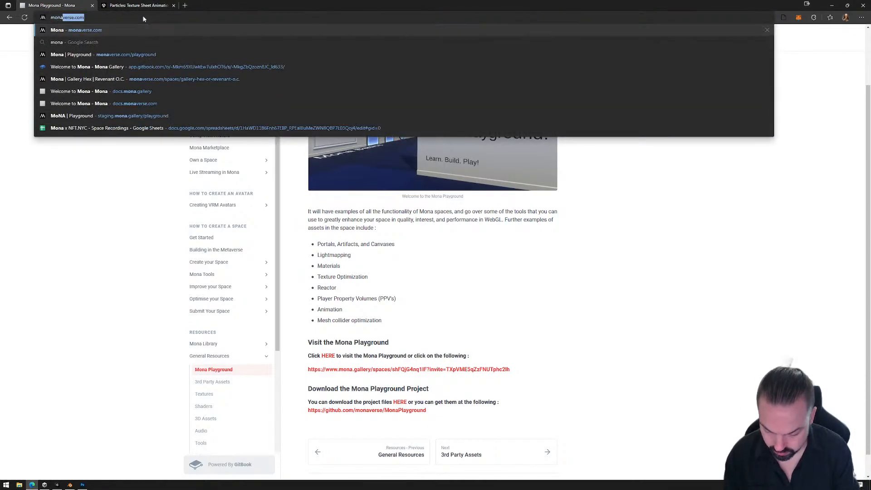
{"action": "key", "text": "Return"}
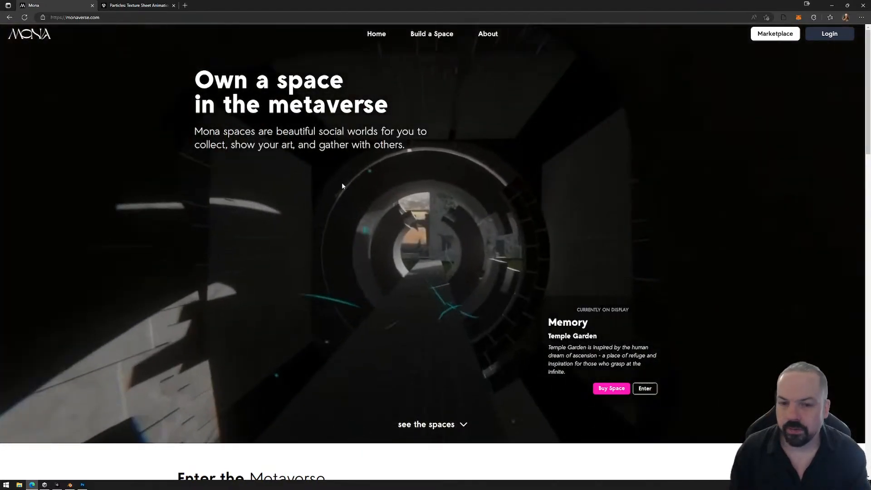
- Open the Gallery Hex | Revenant O.C. space from the site's list of spaces and enter it
{"action": "scroll", "coordinate": [342, 184], "scroll_direction": "down", "scroll_amount": 12}
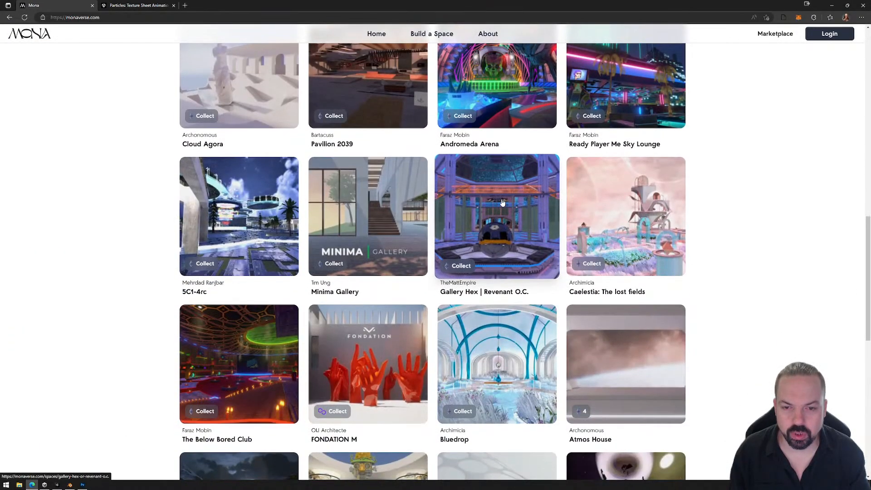
{"action": "left_click", "coordinate": [440, 265]}
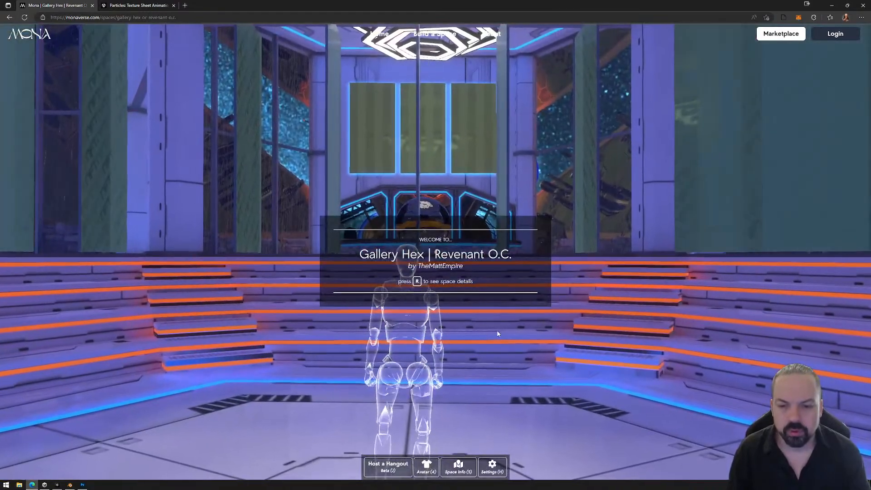
{"action": "left_click", "coordinate": [466, 278]}
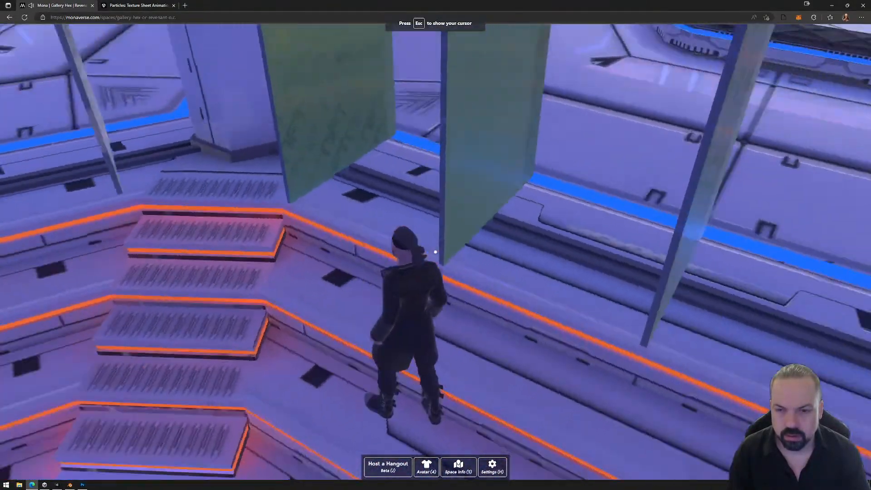
- Walk the avatar through the gallery to the outdoor terrace and examine the animated vehicles and scenery beyond the railing
{"action": "key", "text": "w"}
{"action": "key", "text": "space"}
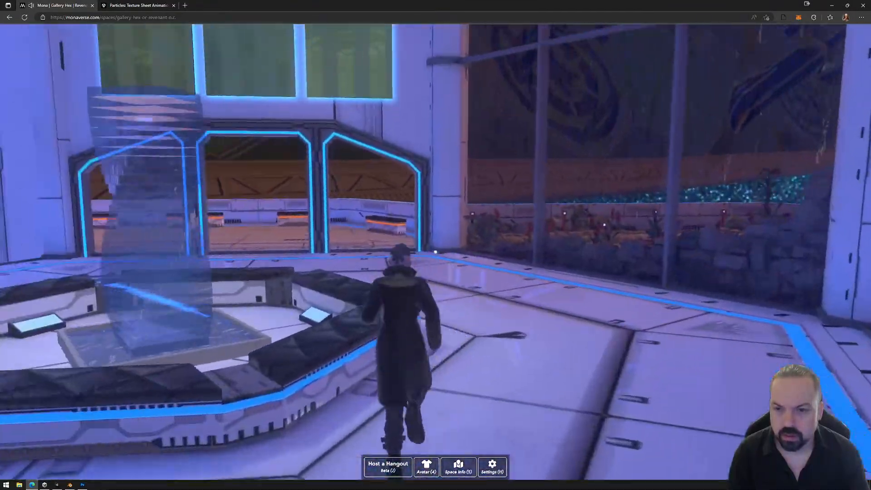
{"action": "key", "text": "w"}
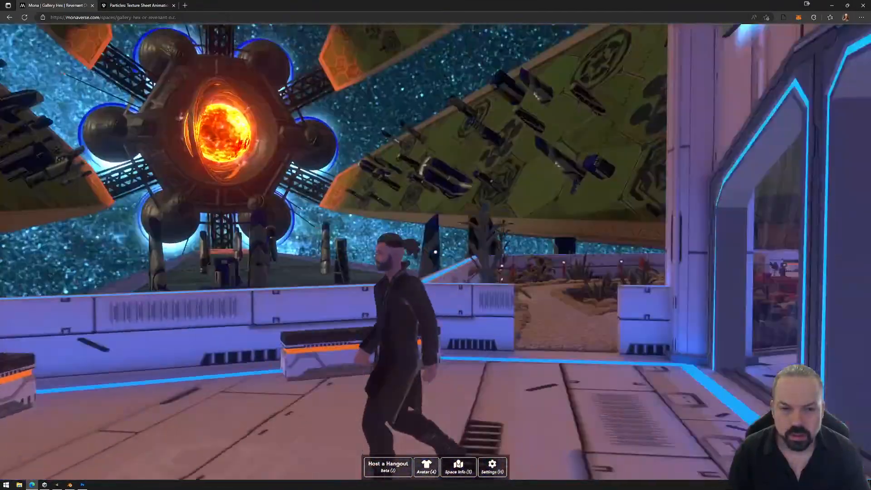
{"action": "key", "text": "w"}
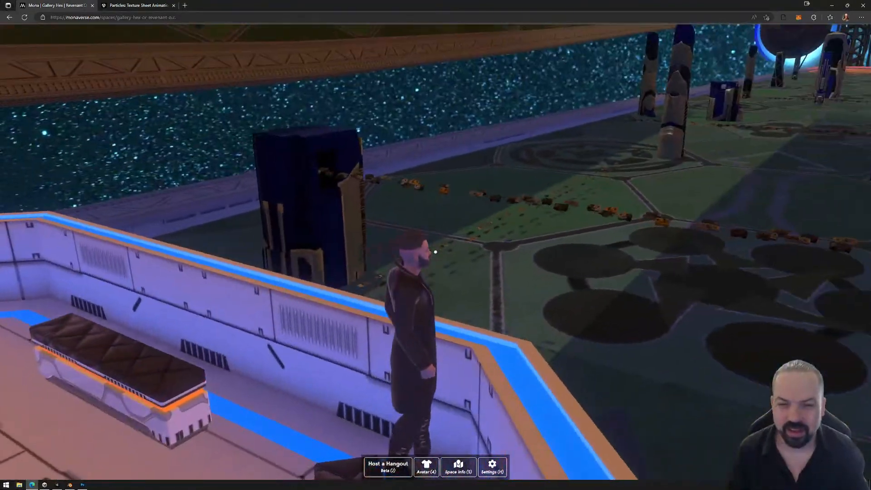
{"action": "key", "text": "Escape"}
{"action": "left_click", "coordinate": [544, 217]}
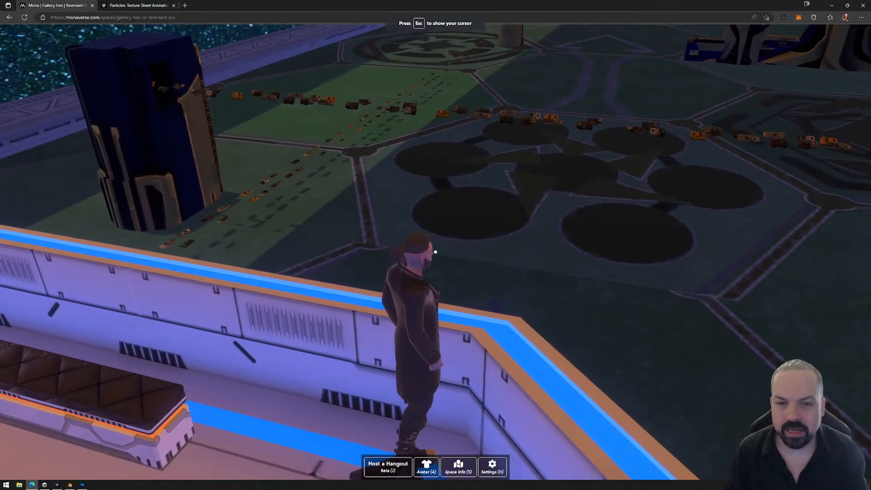
{"action": "key", "text": "Escape"}
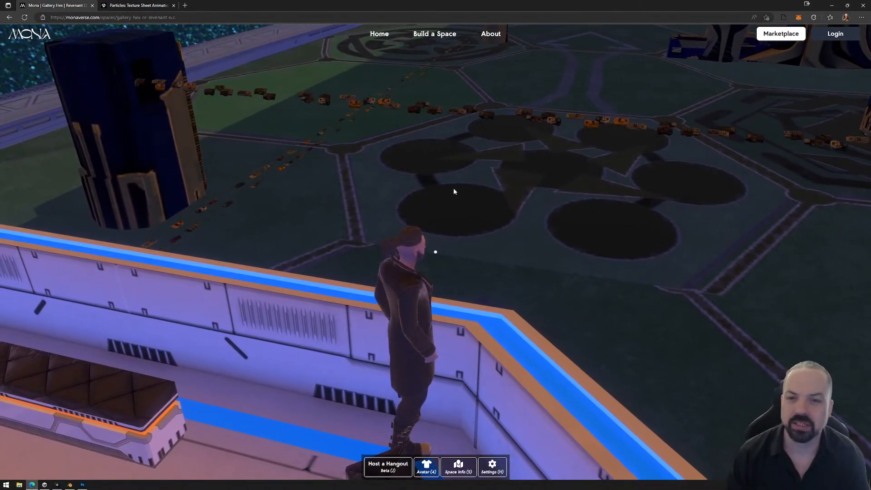
{"action": "left_click", "coordinate": [447, 169]}
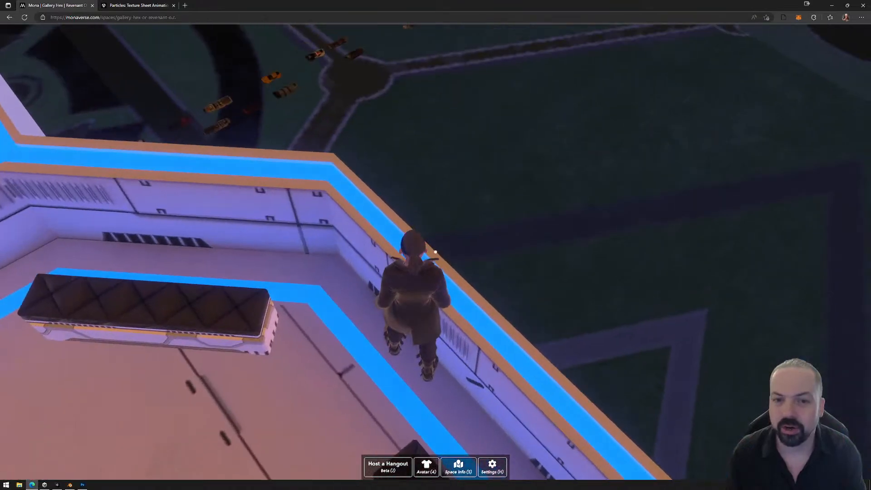
- Jump and move the avatar along the terrace railing to examine the vehicle traffic and the scenery beyond it
{"action": "key", "text": "space"}
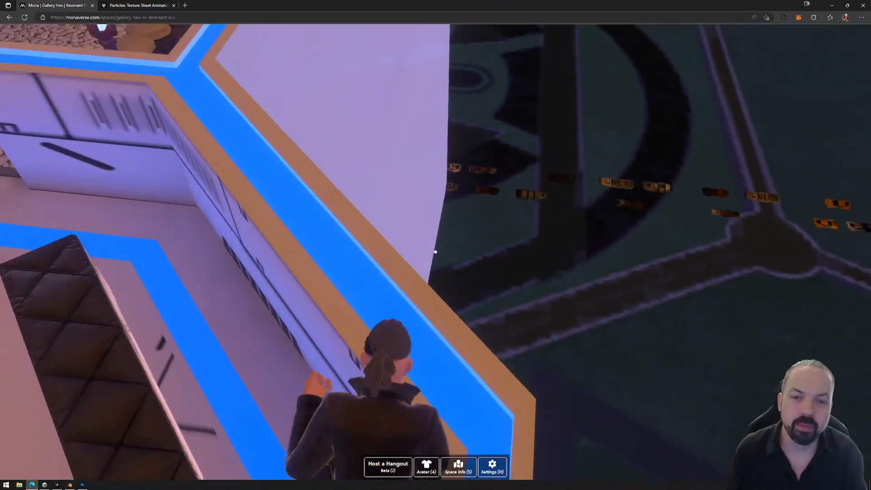
{"action": "key", "text": "d"}
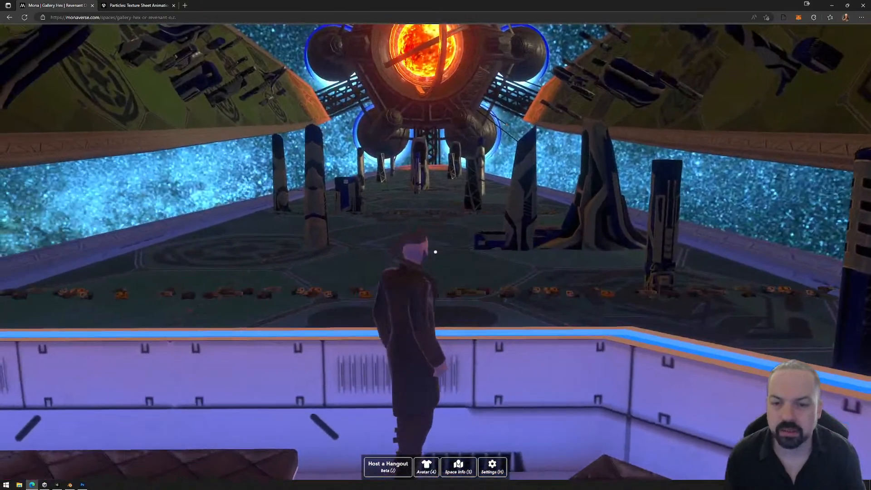
{"action": "key", "text": "Escape"}
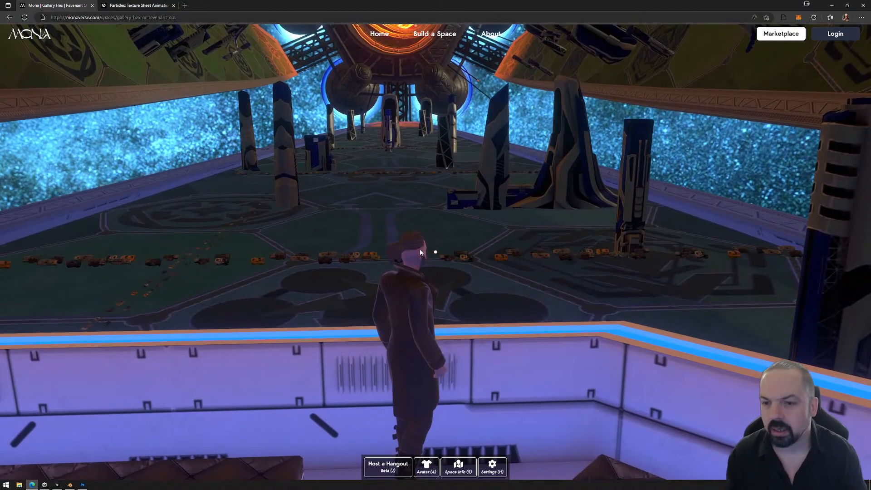
{"action": "left_click", "coordinate": [421, 250]}
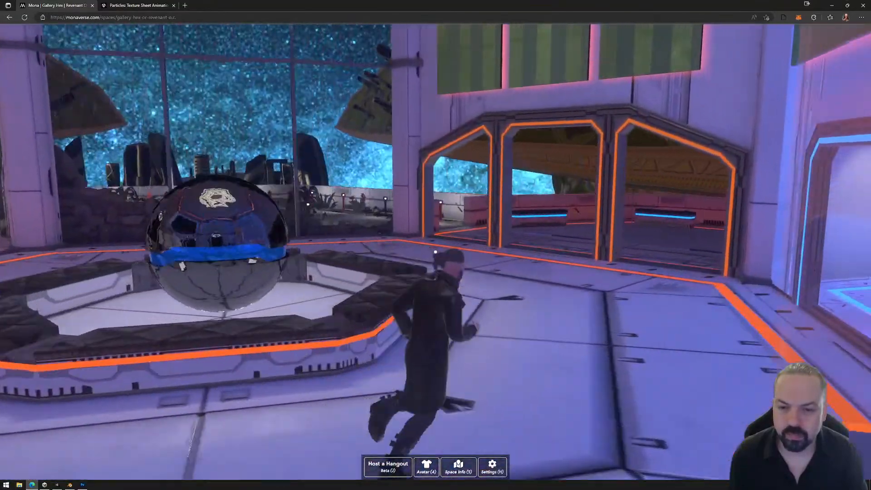
- Run the avatar through the gallery hall to the garden path and examine the moving traffic beyond its railing
{"action": "key", "text": "w"}
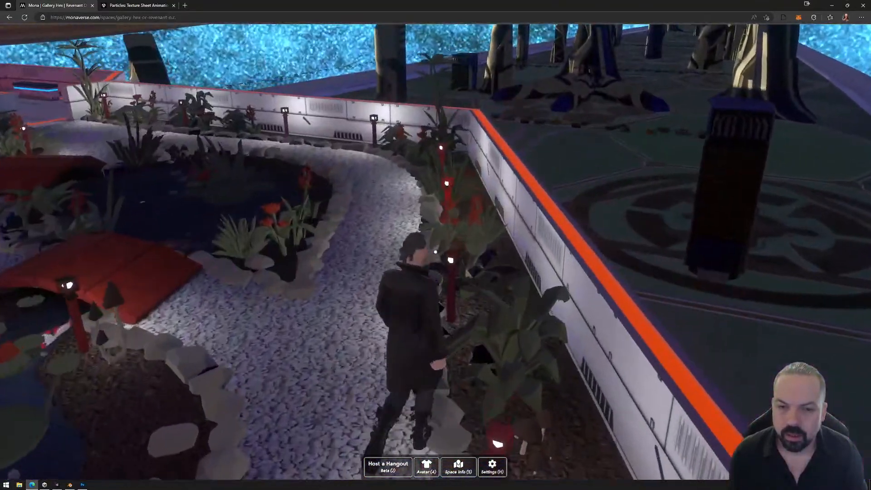
{"action": "key", "text": "w"}
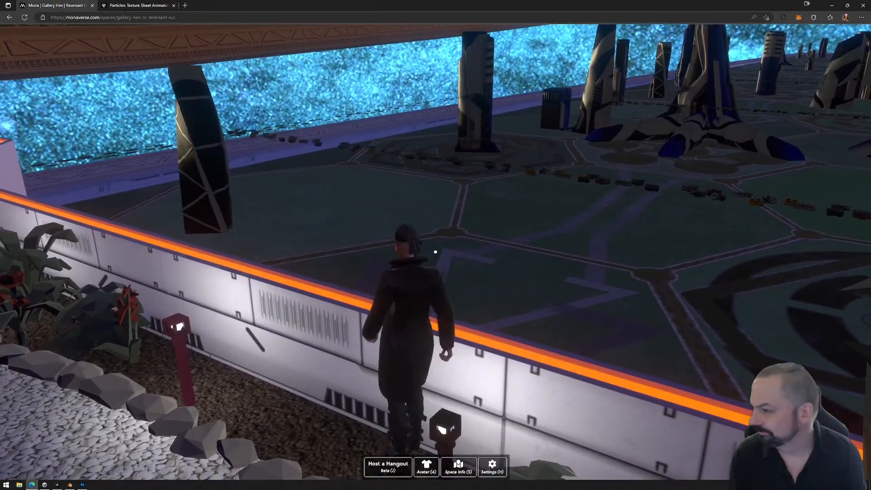
{"action": "key", "text": "a"}
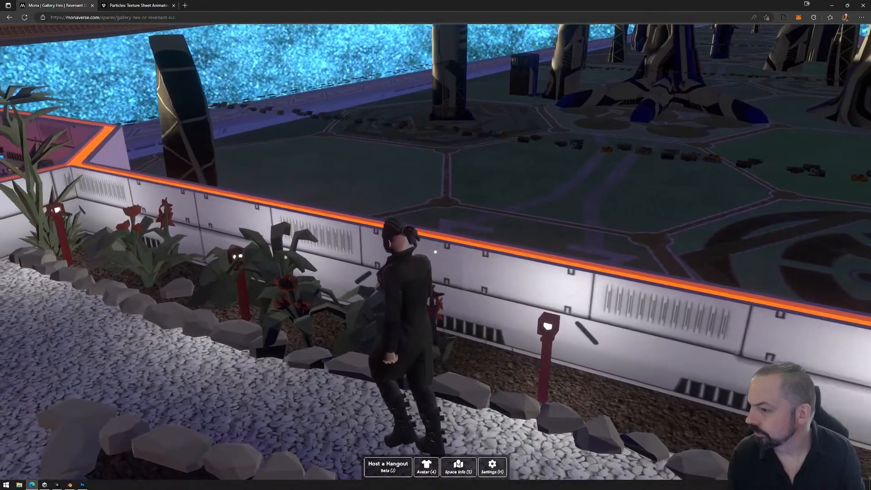
{"action": "key", "text": "a"}
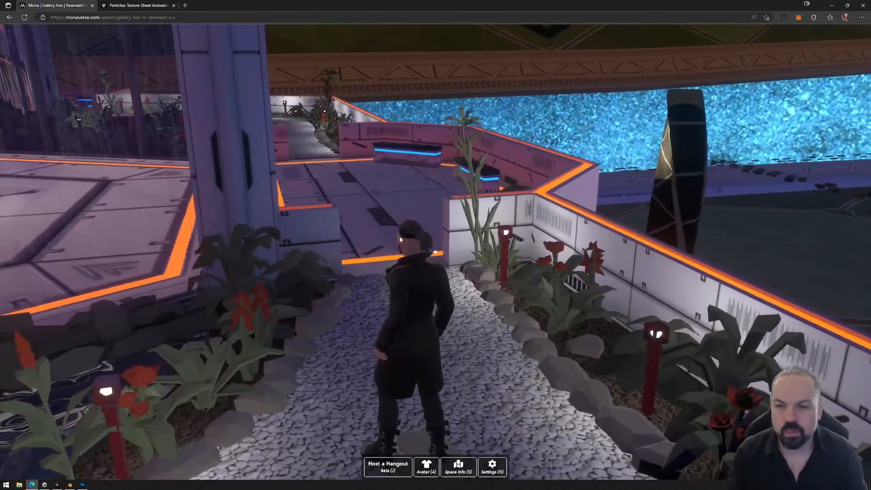
- Return the avatar from the garden path through the gallery hall to the blue-lit terrace overlooking the city
{"action": "key", "text": "Escape"}
{"action": "left_click", "coordinate": [358, 215]}
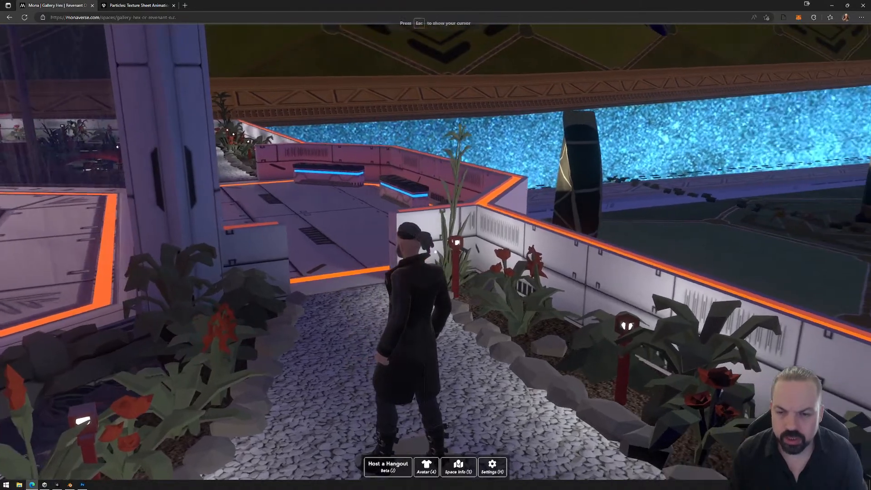
{"action": "key", "text": "w"}
{"action": "key", "text": "d"}
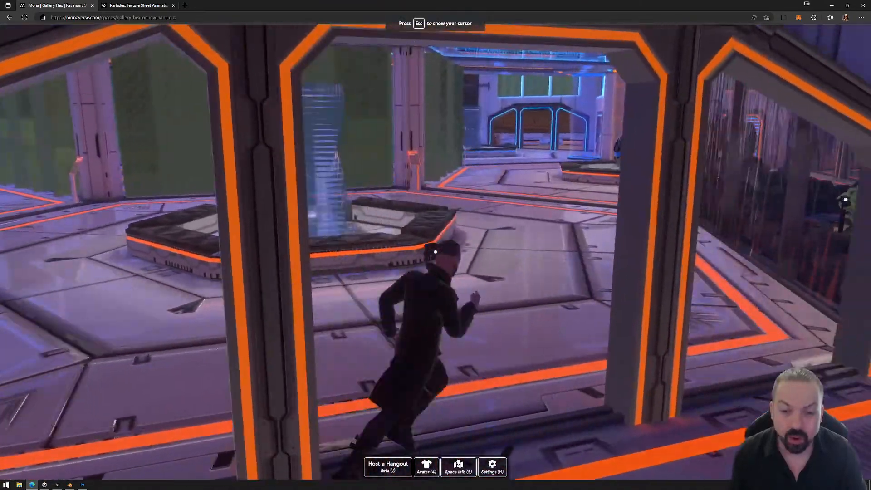
{"action": "key", "text": "w"}
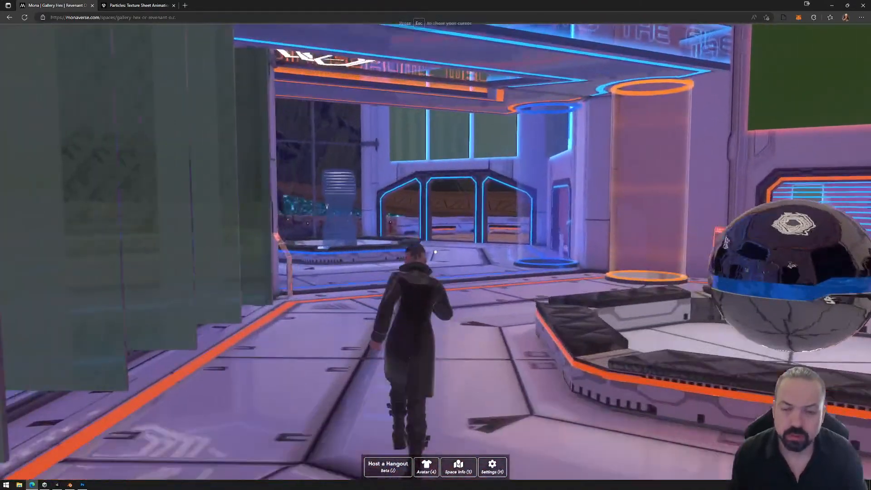
{"action": "key", "text": "w"}
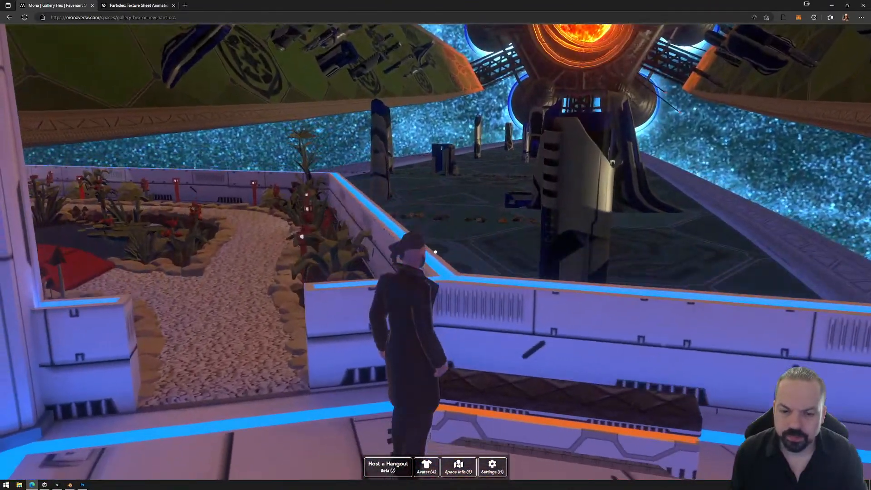
- Turn the avatar around on the blue-lit terrace and set the experience's Bloom Intensity to its maximum
{"action": "key", "text": "s"}
{"action": "key", "text": "d"}
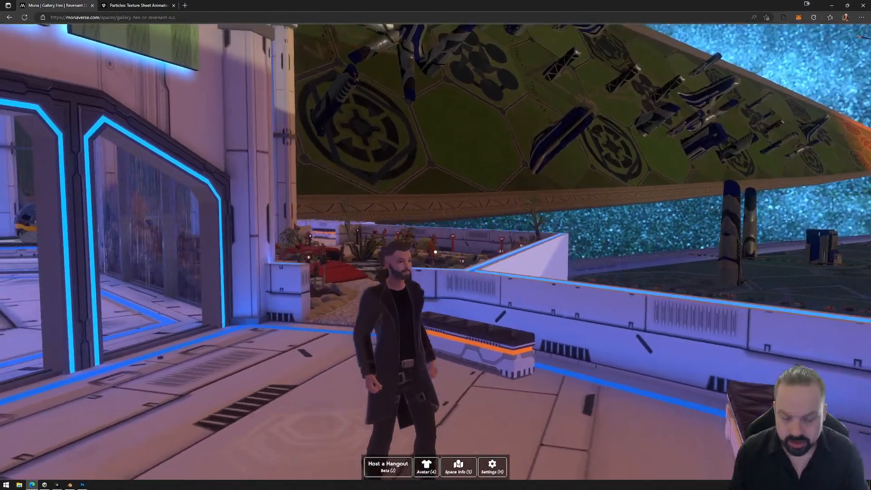
{"action": "key", "text": "Escape"}
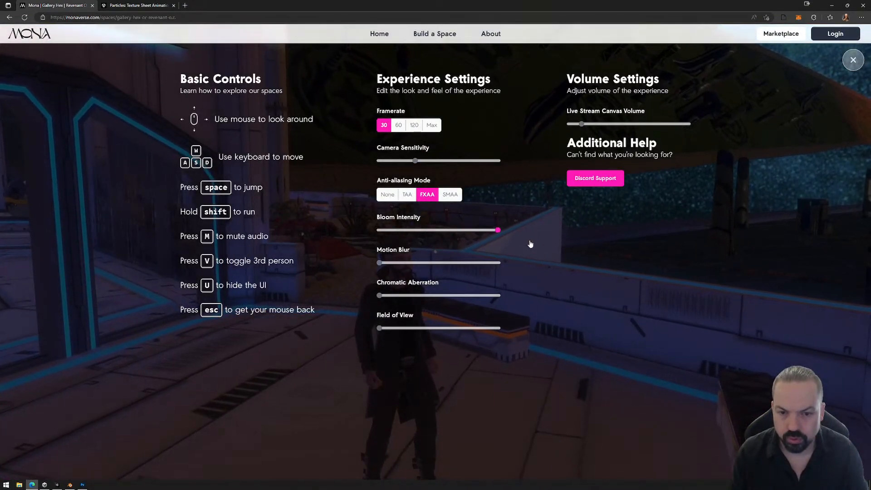
{"action": "left_click", "coordinate": [854, 60]}
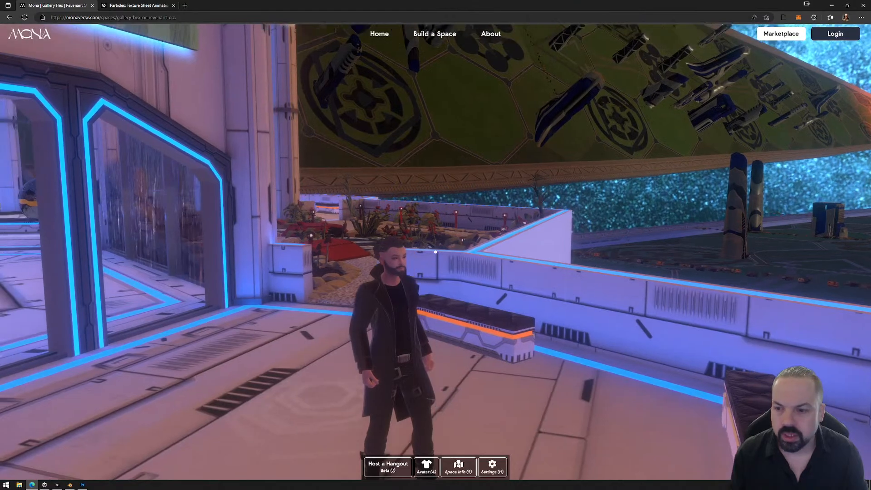
- Walk the avatar to the orange-lit terrace facing the sky and lower the experience's Bloom Intensity
{"action": "key", "text": "w"}
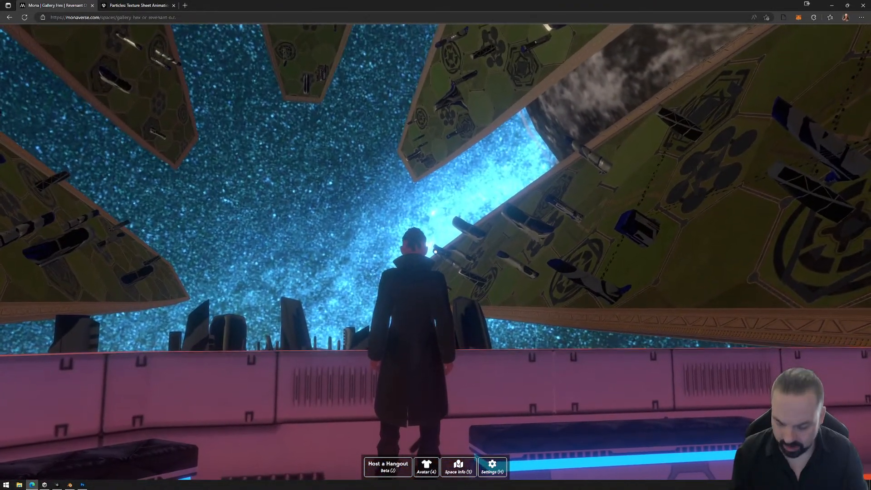
{"action": "key", "text": "h"}
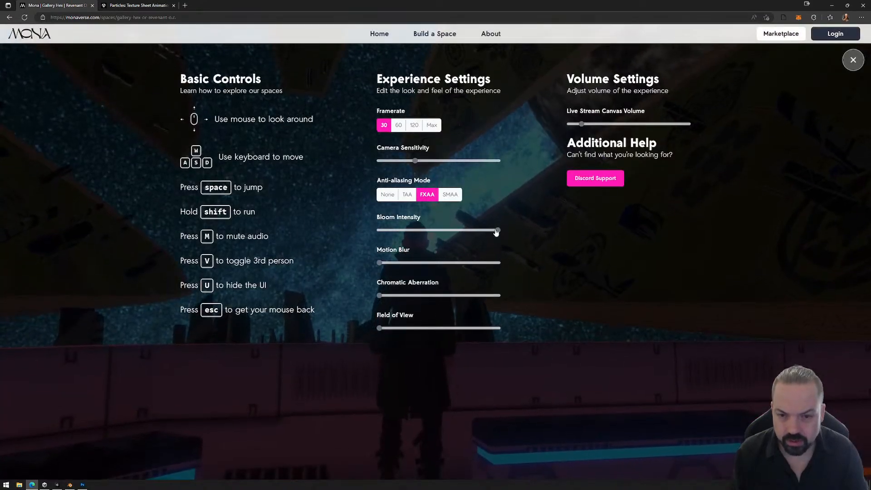
{"action": "key", "text": "h"}
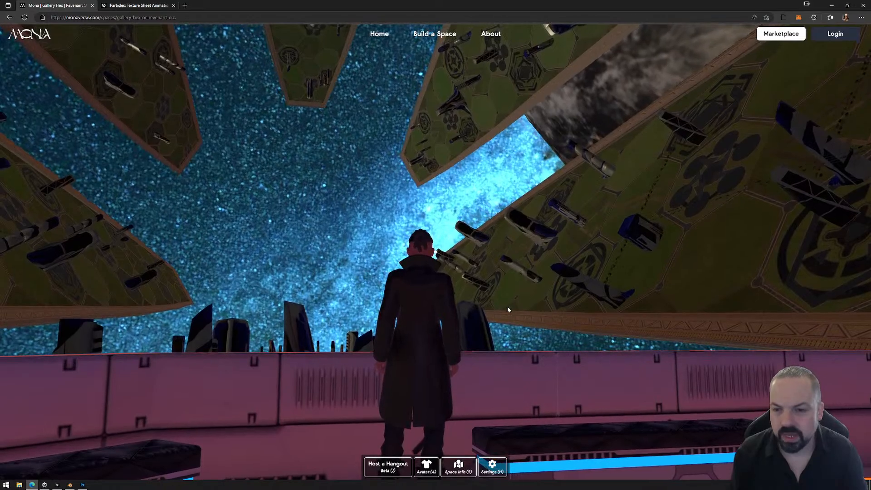
{"action": "left_click", "coordinate": [499, 333]}
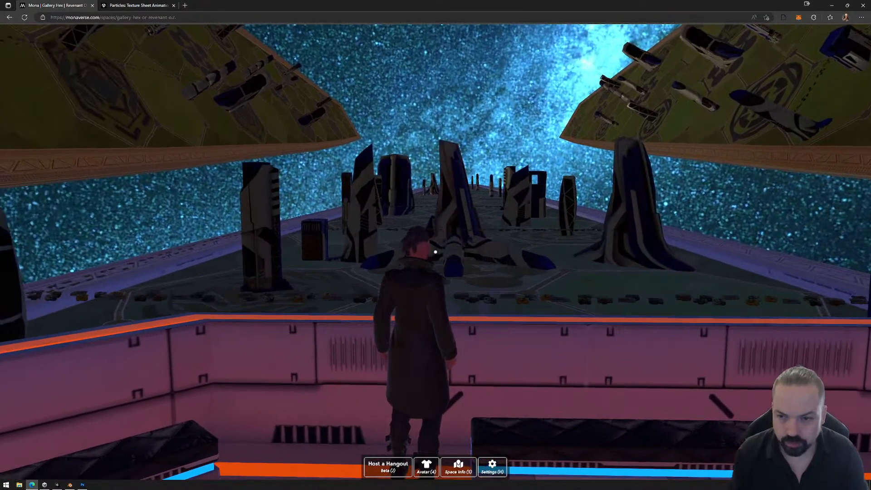
- Walk the avatar back through the gallery to the blue-lit terrace and examine the vehicle lanes below its railing
{"action": "key", "text": "s"}
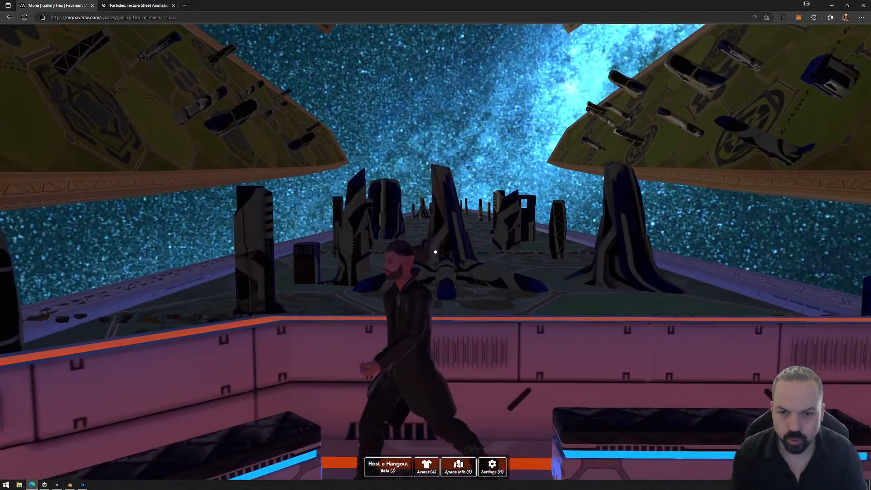
{"action": "key", "text": "a"}
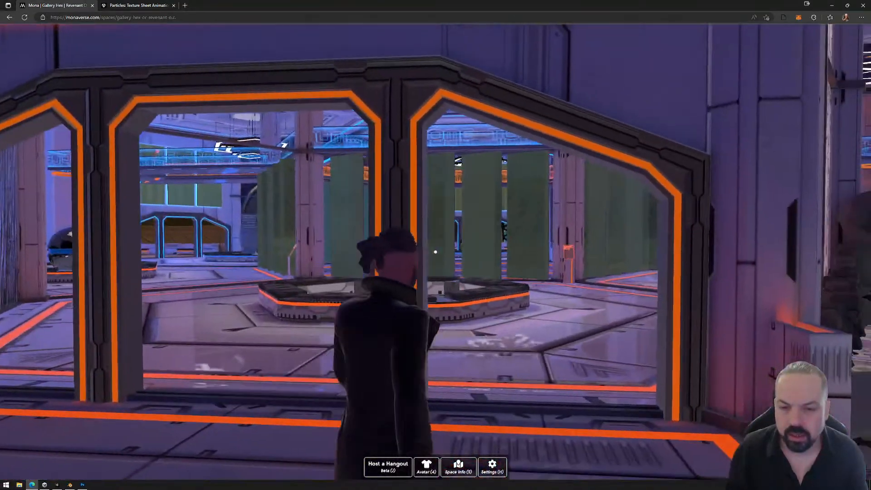
{"action": "key", "text": "w"}
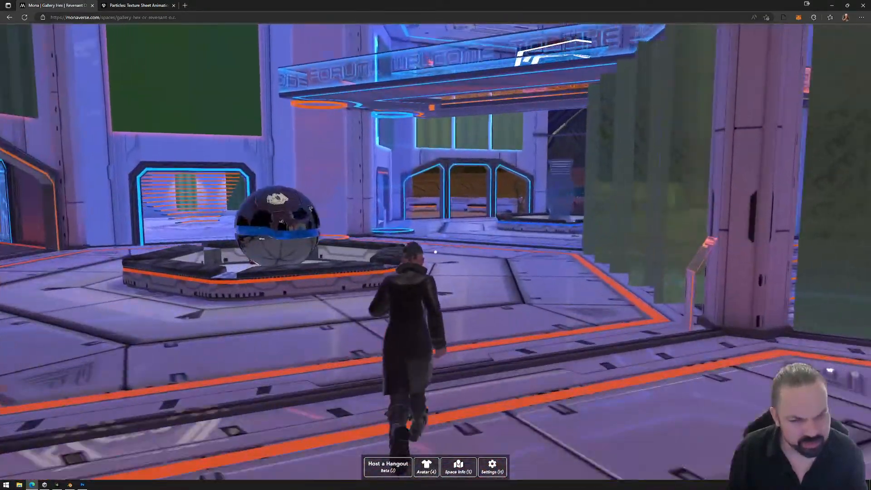
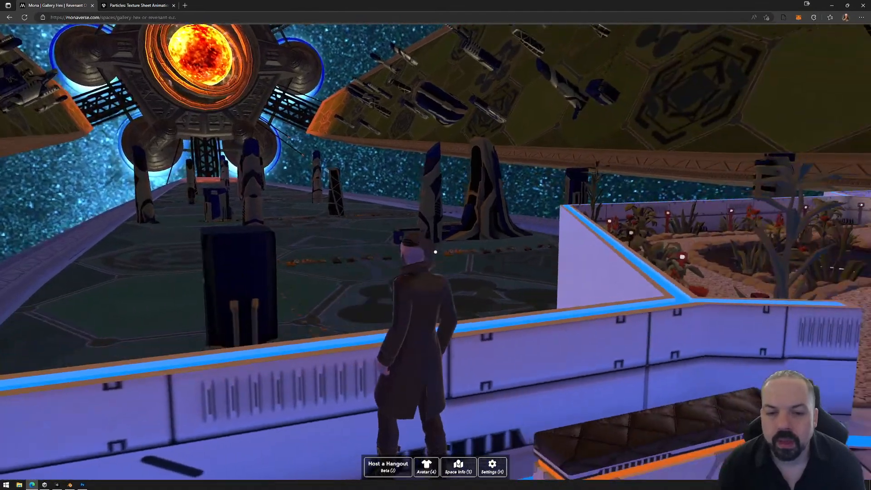
{"action": "key", "text": "Escape"}
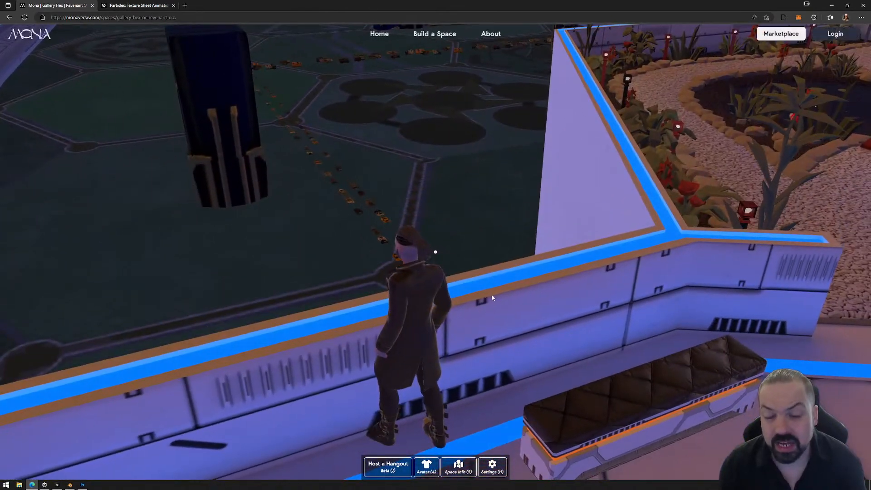
{"action": "left_click", "coordinate": [553, 277]}
- Run the avatar from the blue-lit terrace through the gallery and between the glass panels into the central stepped arena
{"action": "key", "text": "w"}
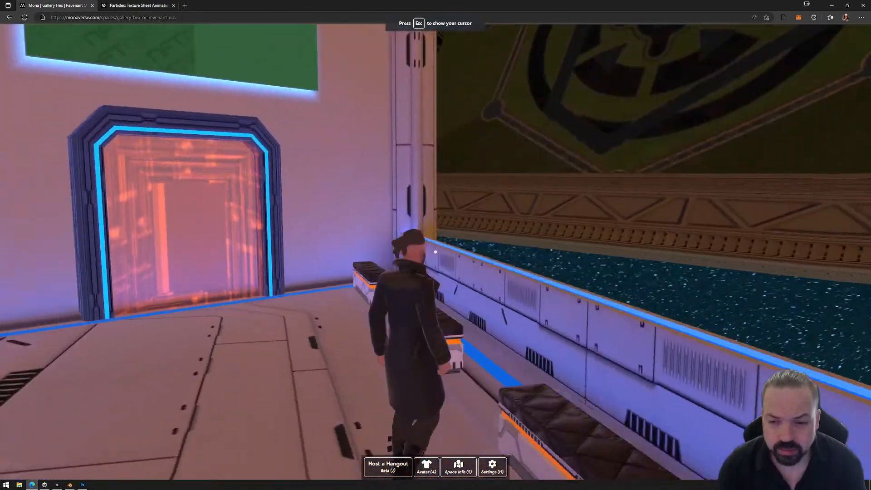
{"action": "key", "text": "w"}
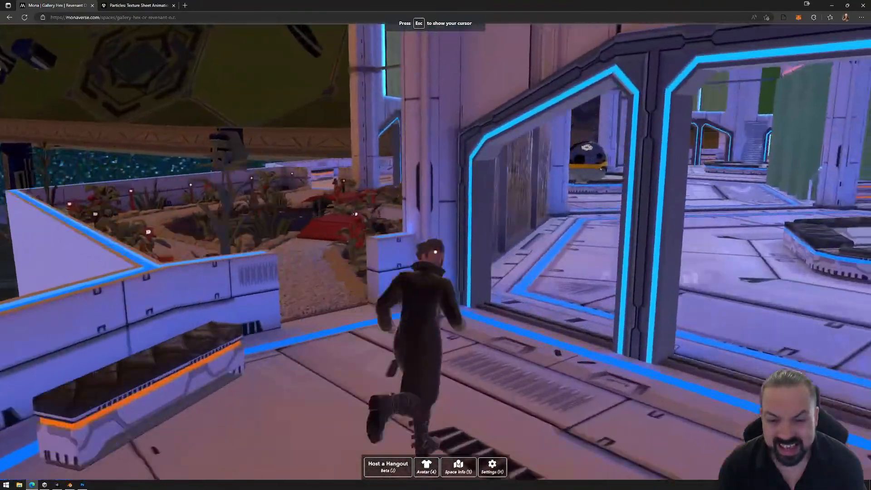
{"action": "key", "text": "w"}
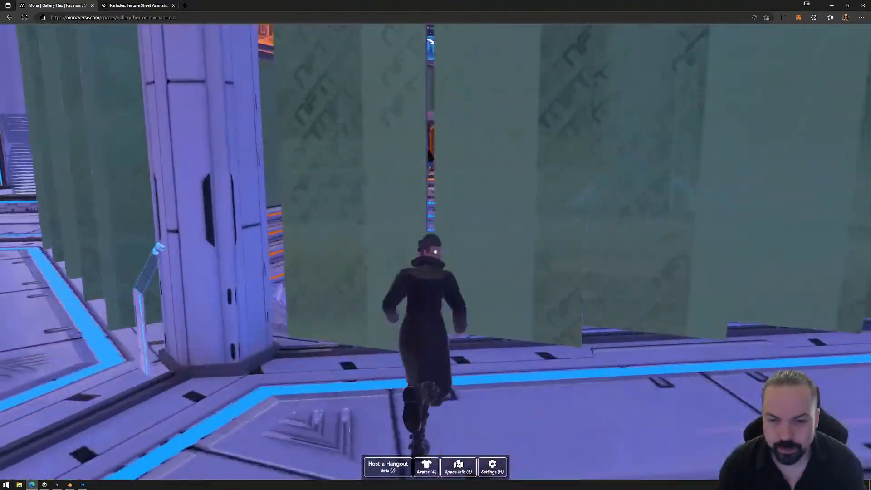
{"action": "key", "text": "w"}
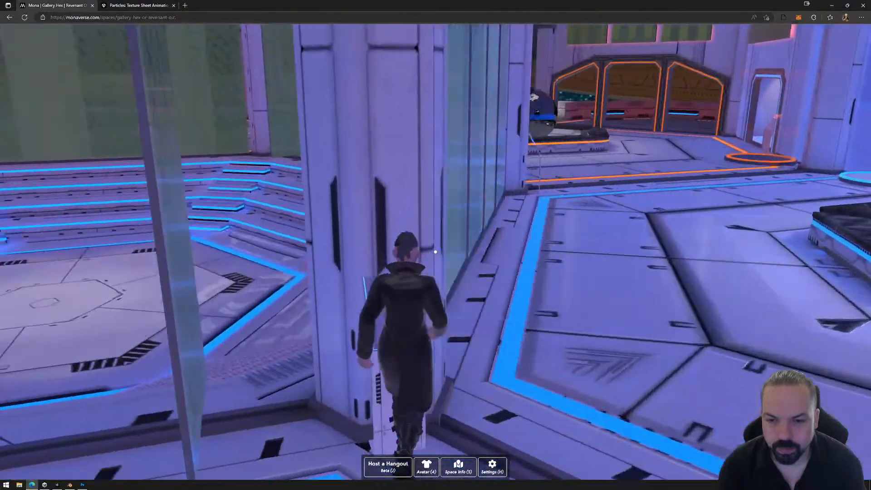
{"action": "key", "text": "w"}
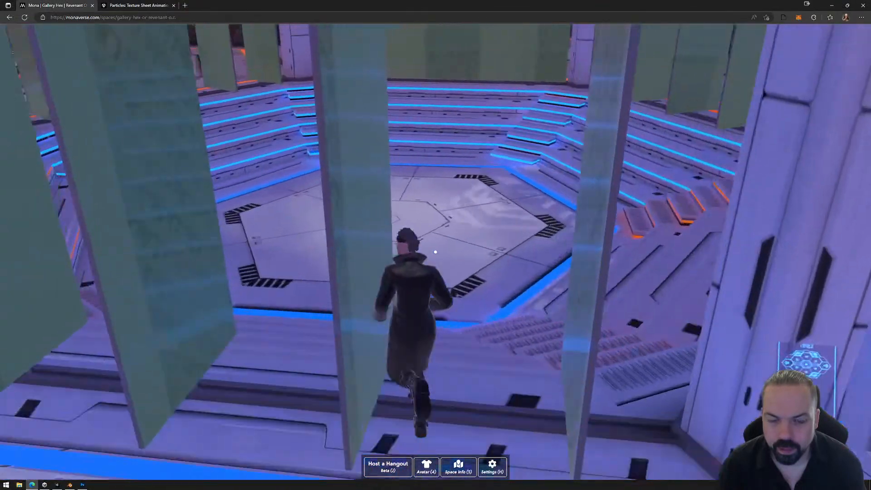
{"action": "key", "text": "w"}
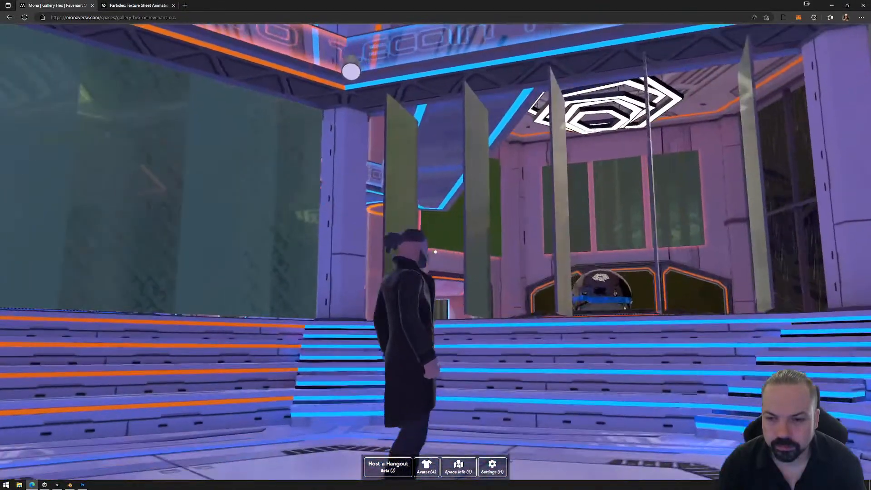
- Move the avatar out of the central arena, past the large sphere, to the orange-framed doorway of the side room
{"action": "key", "text": "w"}
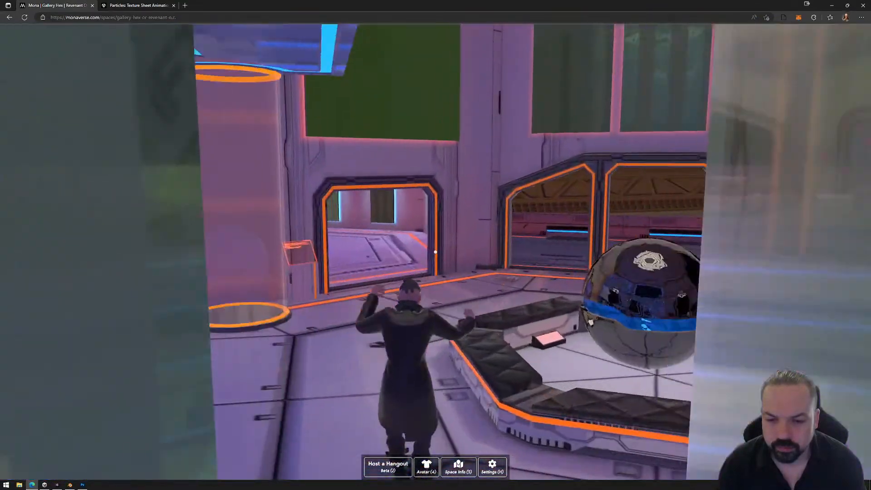
{"action": "key", "text": "w"}
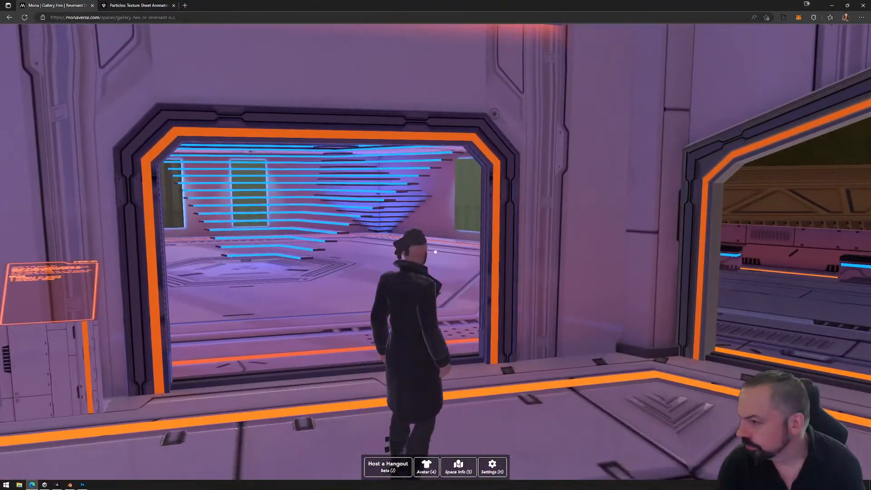
{"action": "key", "text": "w"}
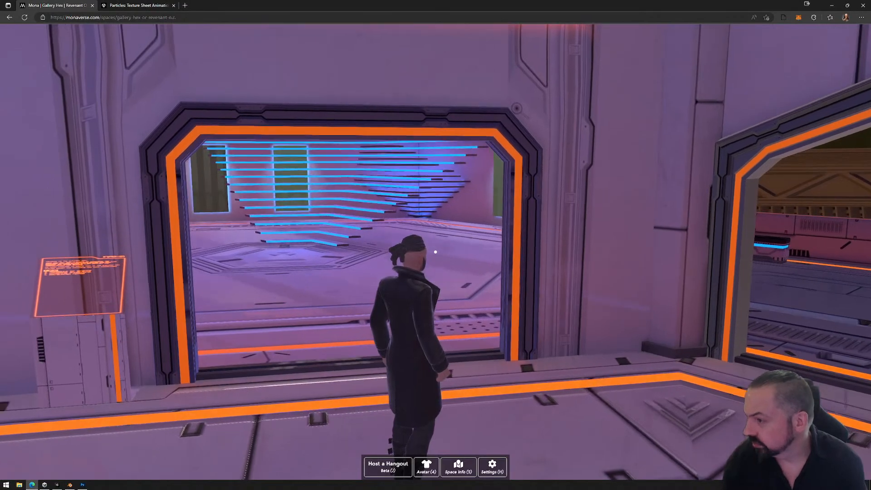
- Leave avatar control, search the web for "lens flare in Unity", and open the Unity Manual's Lens Flare page
{"action": "key", "text": "Escape"}
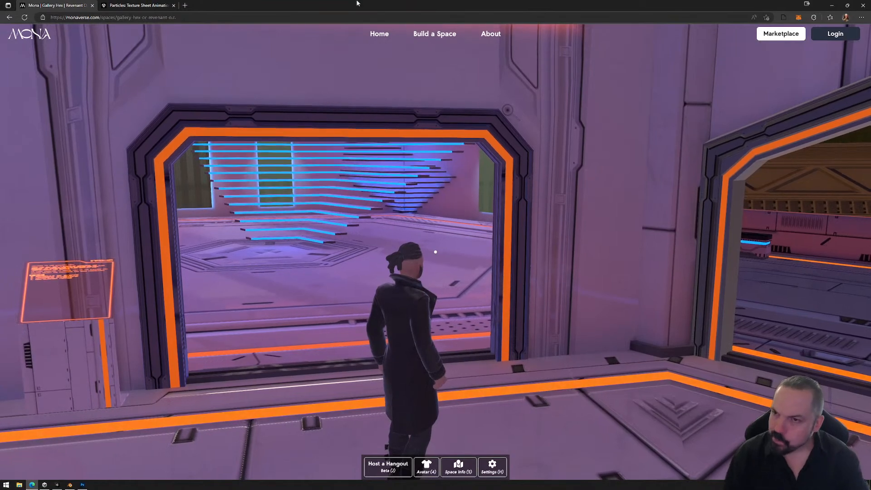
{"action": "left_click", "coordinate": [136, 5]}
{"action": "left_click", "coordinate": [149, 20]}
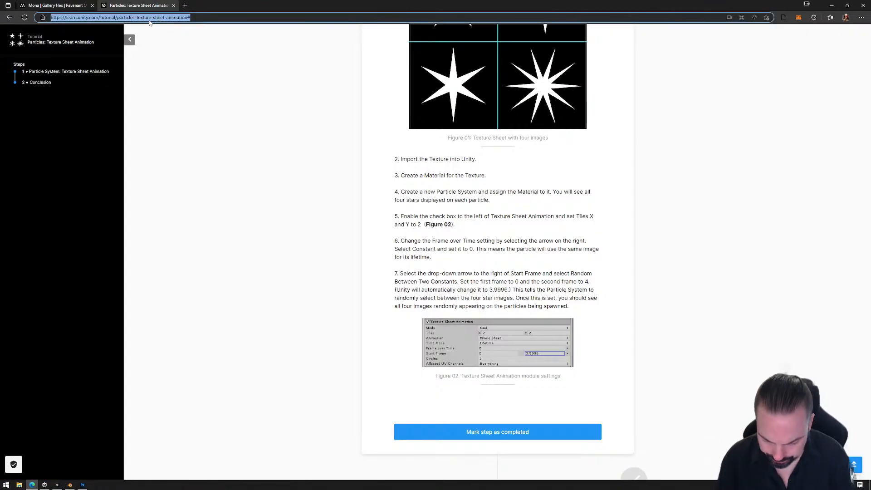
{"action": "type", "text": "lens flare in Unity"}
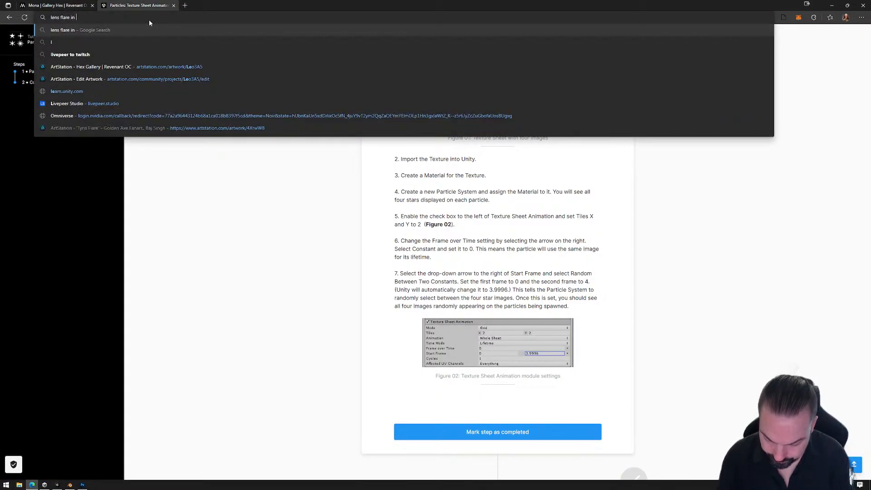
{"action": "key", "text": "Return"}
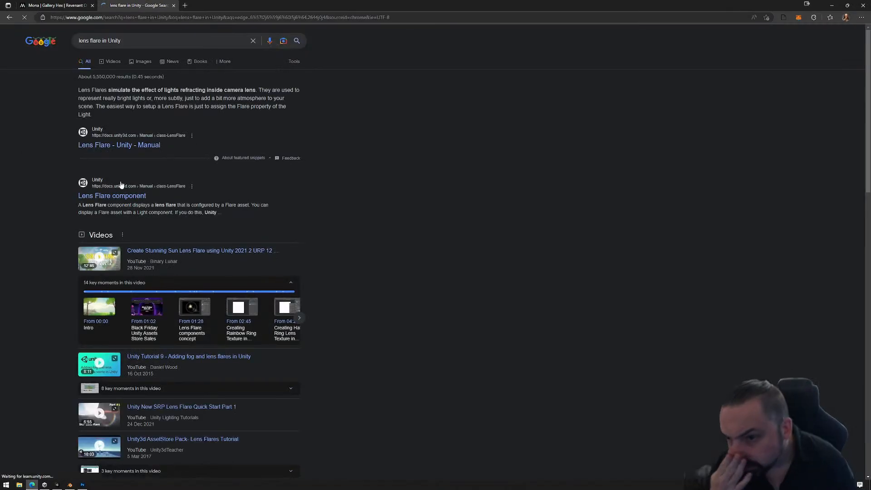
{"action": "left_click", "coordinate": [130, 146]}
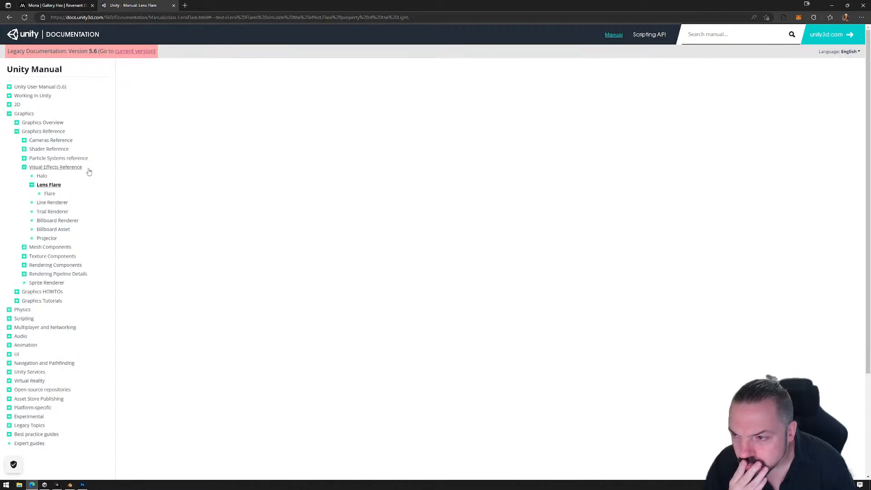
- Look over the Lens Flare manual page and open its Flare subpage under Visual Effects Reference
{"action": "scroll", "coordinate": [377, 265], "scroll_direction": "down", "scroll_amount": 3}
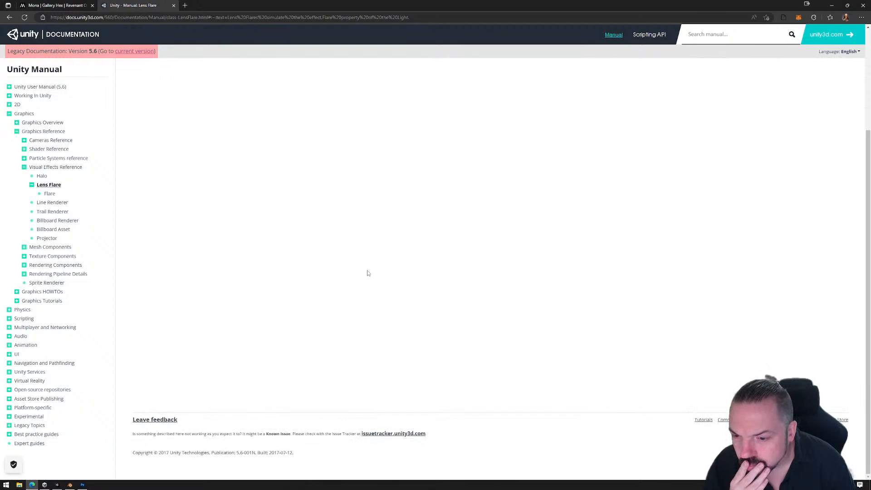
{"action": "scroll", "coordinate": [367, 273], "scroll_direction": "up", "scroll_amount": 3}
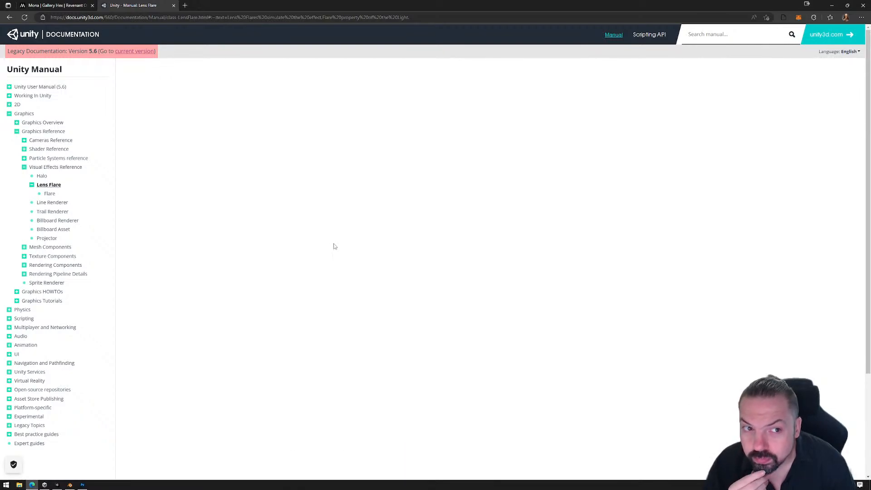
{"action": "scroll", "coordinate": [338, 241], "scroll_direction": "down", "scroll_amount": 3}
{"action": "scroll", "coordinate": [313, 250], "scroll_direction": "up", "scroll_amount": 3}
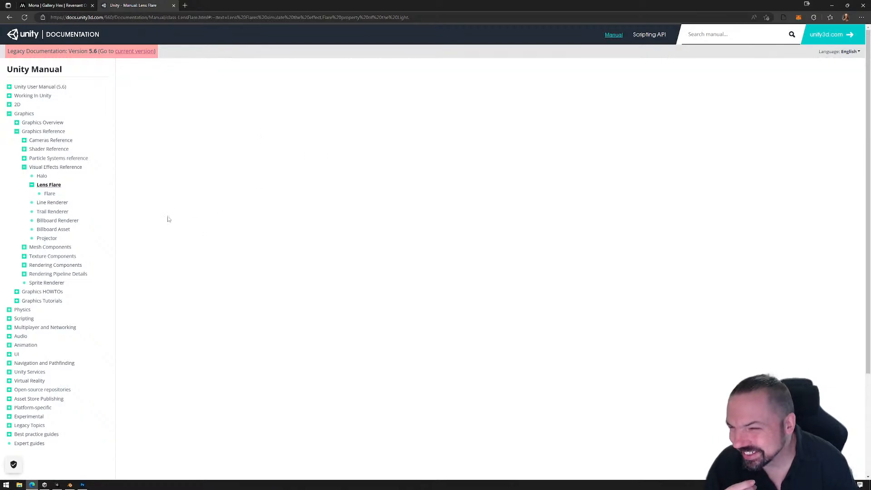
{"action": "left_click", "coordinate": [48, 195]}
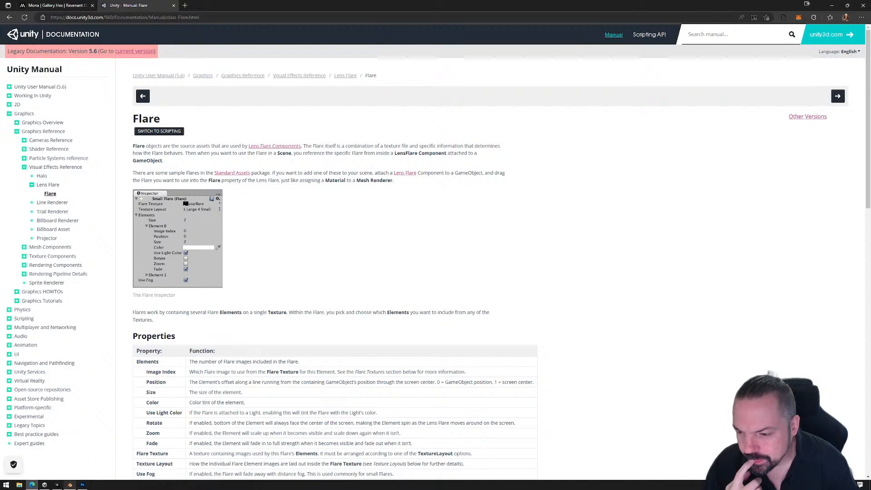
- Switch to Unity, check which effects can be added under the Lights object, and return to the Flare manual page
{"action": "left_click", "coordinate": [57, 485]}
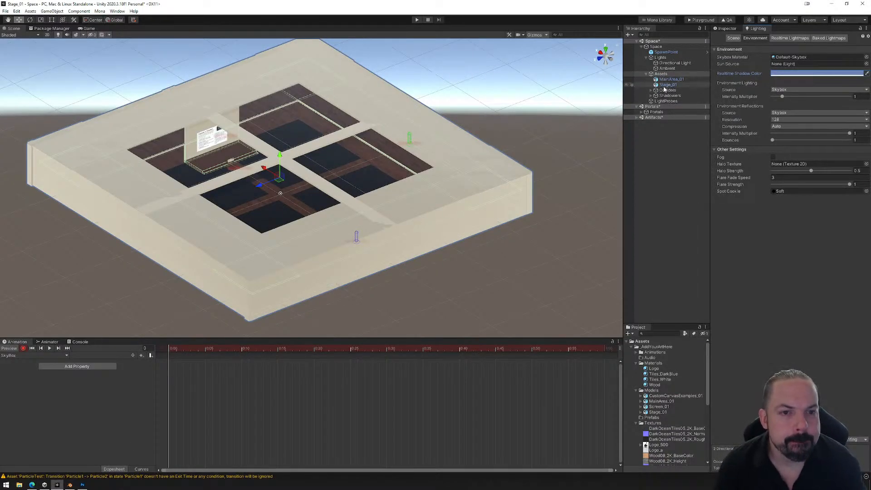
{"action": "left_click", "coordinate": [661, 57]}
{"action": "right_click", "coordinate": [662, 59]}
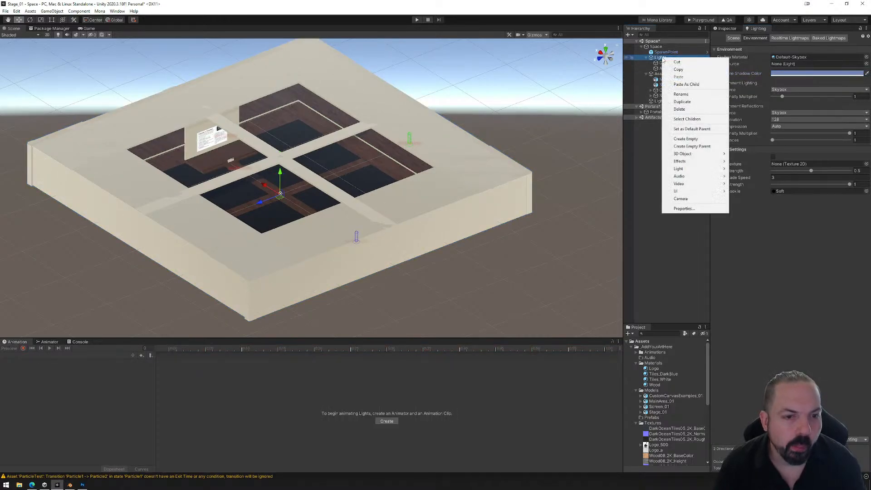
{"action": "mouse_move", "coordinate": [691, 162]}
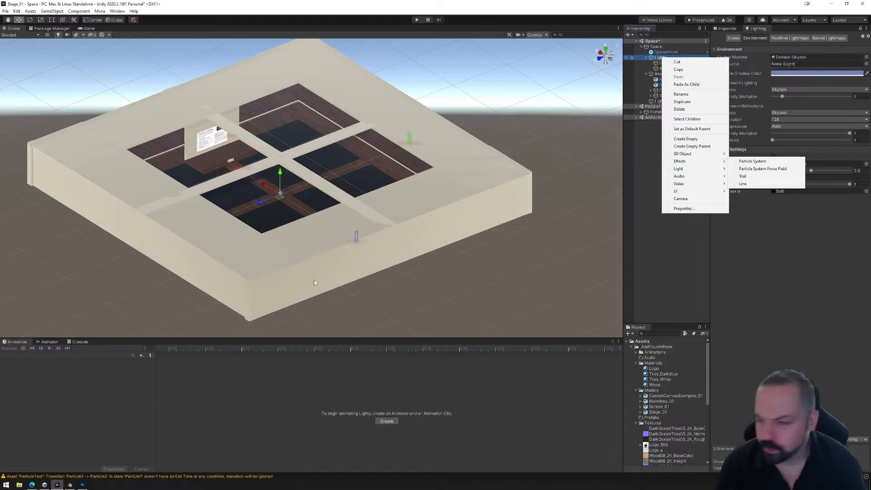
{"action": "left_click", "coordinate": [32, 485]}
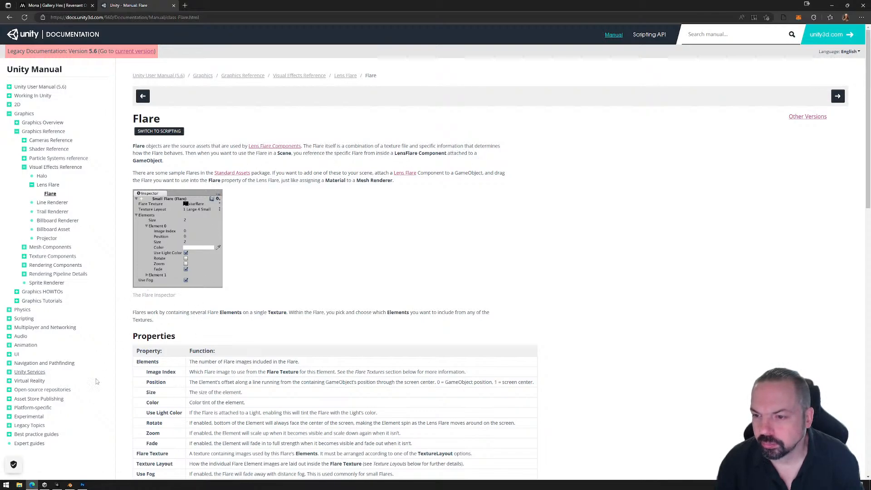
- Switch to Unity and create an empty child object named Flare under Lights
{"action": "left_click", "coordinate": [56, 484]}
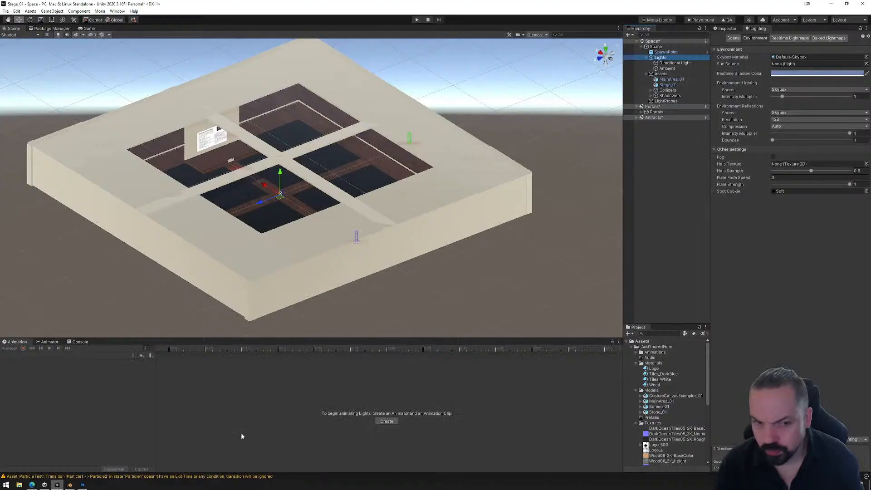
{"action": "right_click", "coordinate": [672, 58]}
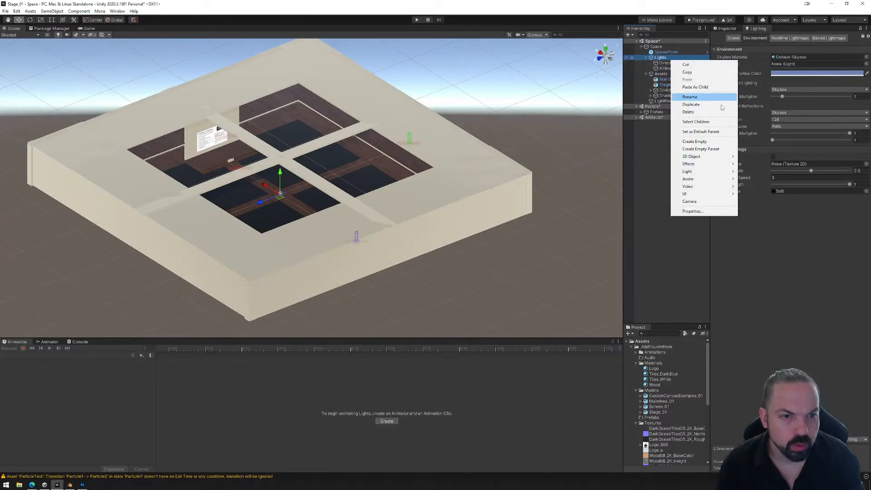
{"action": "left_click", "coordinate": [717, 144]}
{"action": "type", "text": "Flare"}
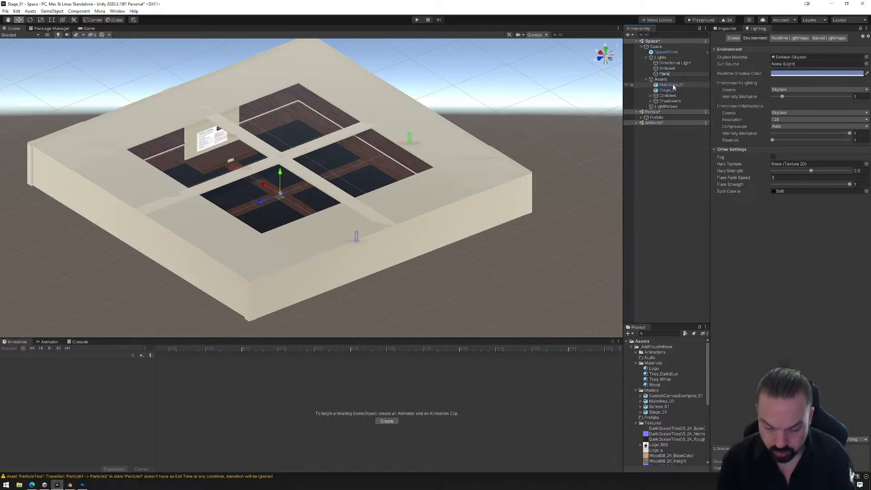
{"action": "key", "text": "Return"}
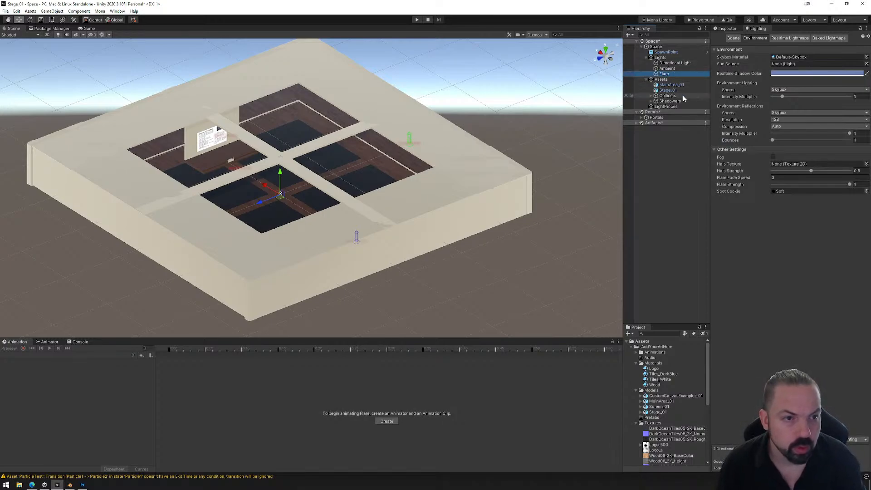
- Add a Lens Flare component to the Flare object and browse for a flare asset to assign
{"action": "left_click", "coordinate": [728, 28]}
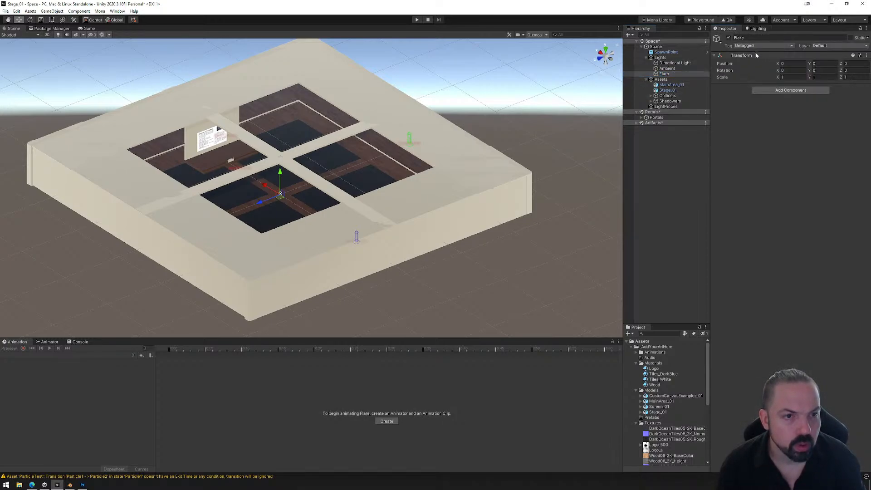
{"action": "left_click", "coordinate": [792, 90]}
{"action": "type", "text": "flare"}
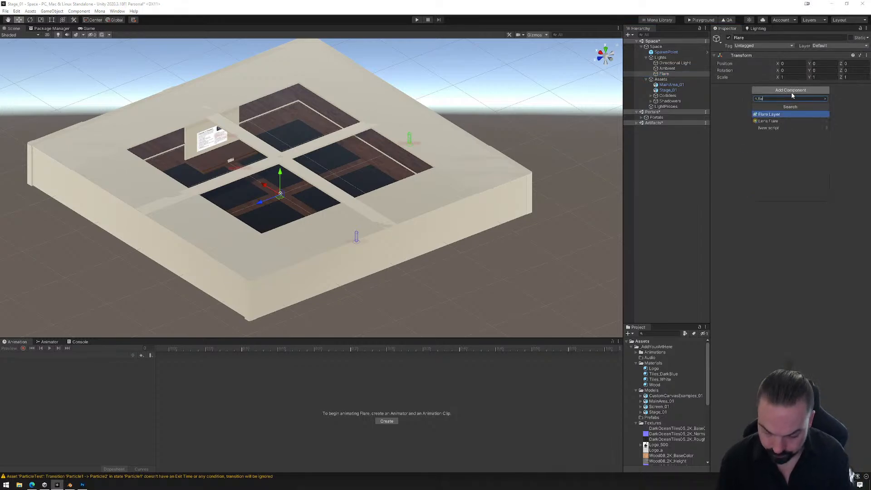
{"action": "left_click", "coordinate": [782, 121]}
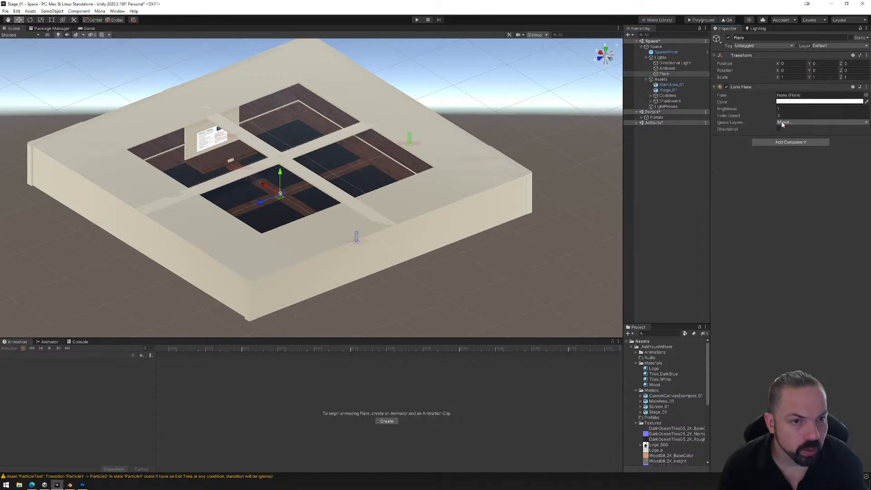
{"action": "left_click", "coordinate": [866, 96]}
{"action": "left_click", "coordinate": [799, 198]}
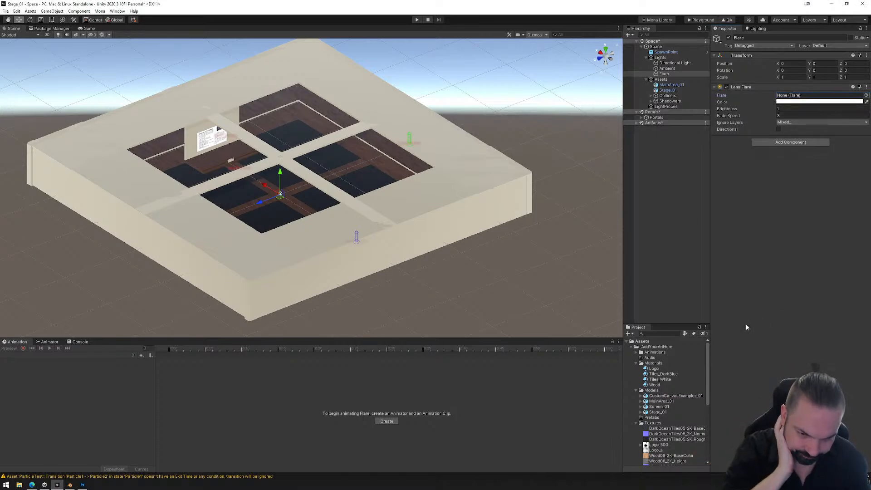
- Create a Lens Flare asset in the Materials folder, keeping the default name New Flare
{"action": "right_click", "coordinate": [655, 364]}
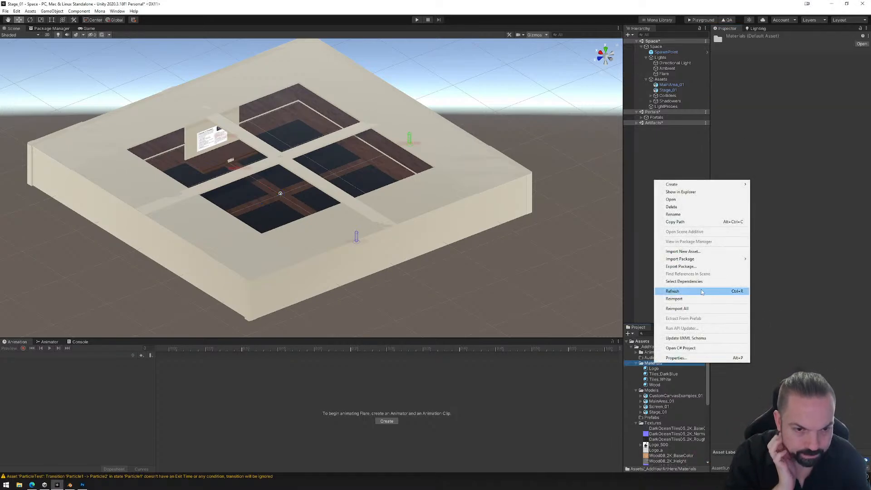
{"action": "mouse_move", "coordinate": [697, 186]}
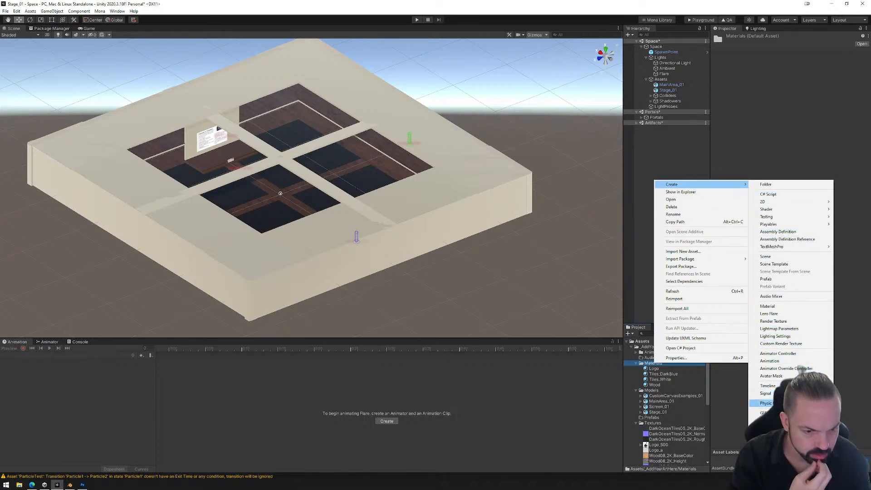
{"action": "mouse_move", "coordinate": [777, 438]}
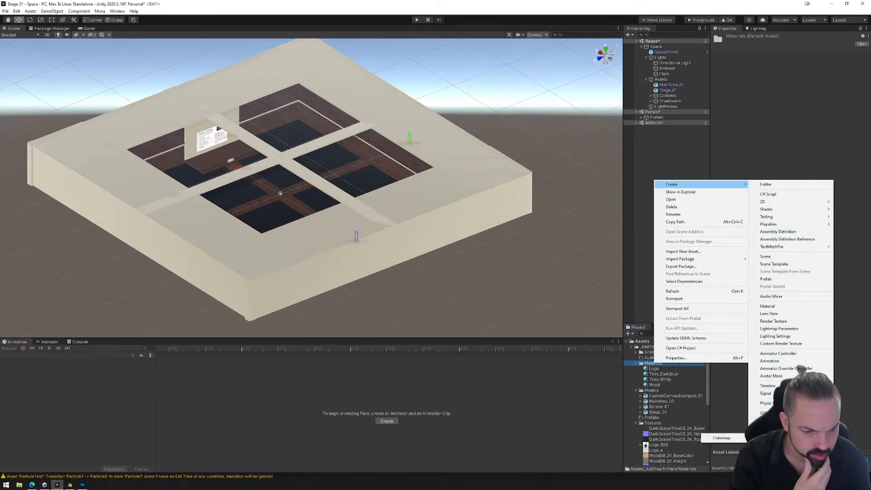
{"action": "left_click", "coordinate": [779, 314]}
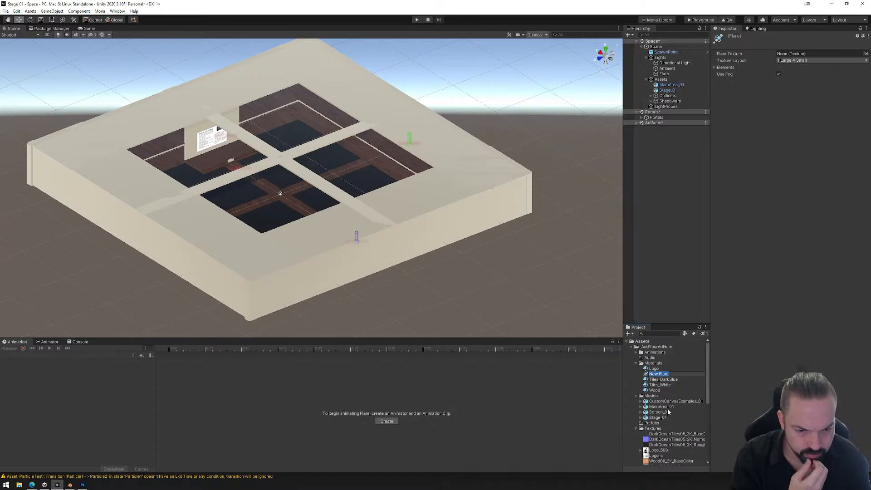
{"action": "left_click", "coordinate": [794, 256]}
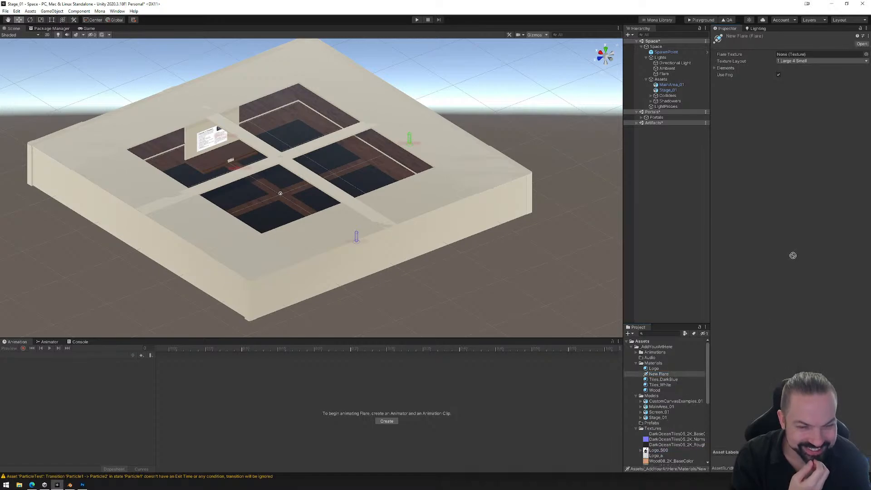
- Assign Logo_500 as the New Flare asset's texture and expand its Element 0 settings
{"action": "left_click_drag", "start_coordinate": [817, 58], "coordinate": [817, 53]}
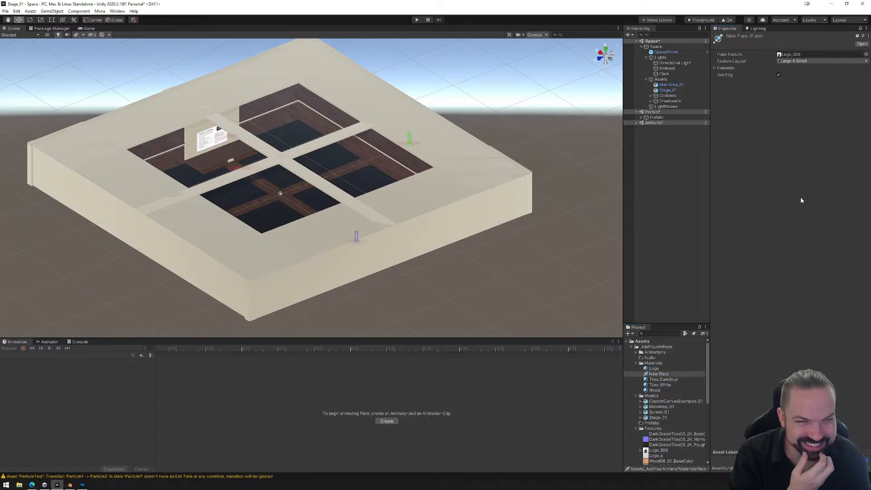
{"action": "left_click", "coordinate": [714, 68]}
{"action": "left_click", "coordinate": [719, 81]}
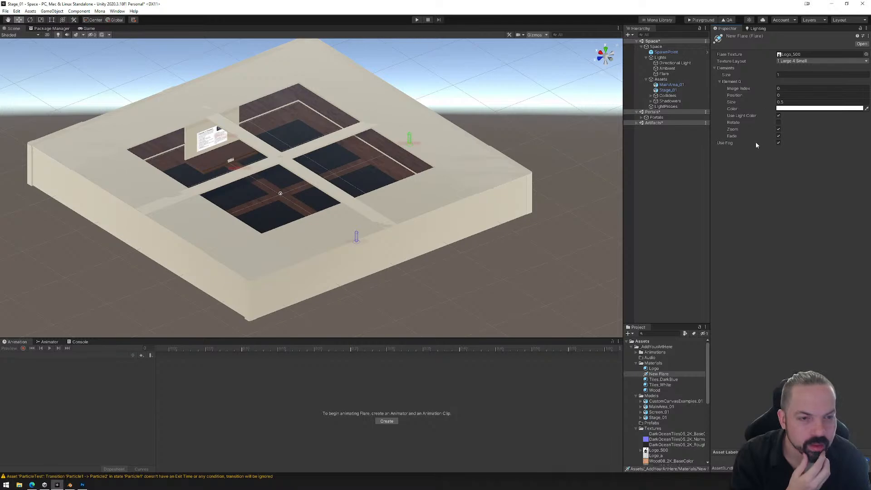
- Move the Flare object toward the stage screen, to about X 15.3 and Y 2.22
{"action": "left_click_drag", "start_coordinate": [398, 208], "coordinate": [448, 194], "text": "alt"}
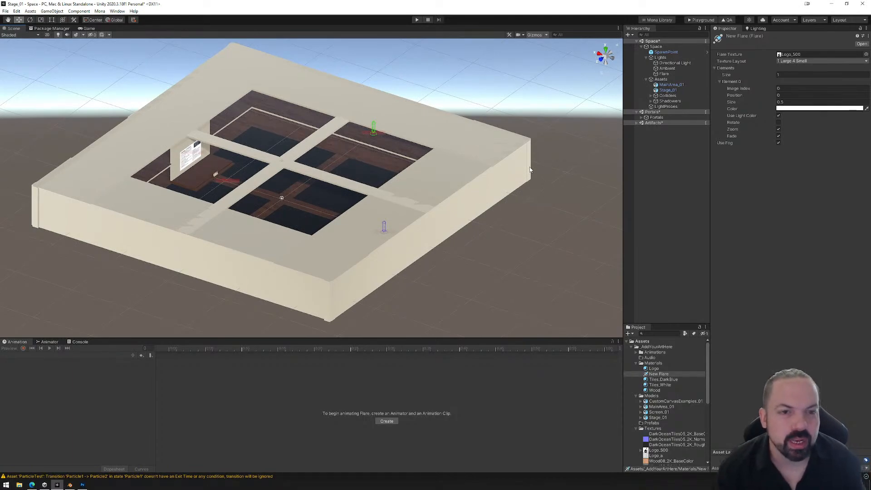
{"action": "left_click_drag", "start_coordinate": [449, 193], "coordinate": [429, 204], "text": "alt"}
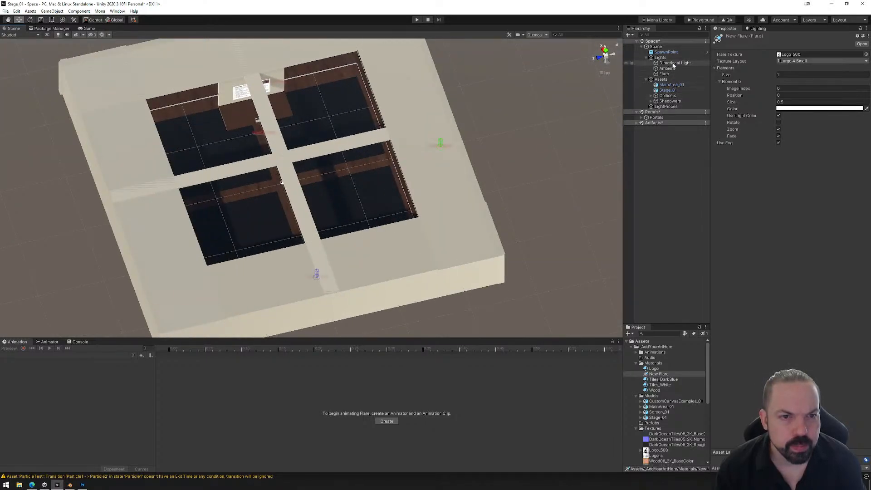
{"action": "left_click", "coordinate": [672, 74]}
{"action": "left_click_drag", "start_coordinate": [410, 185], "coordinate": [161, 178], "text": "alt"}
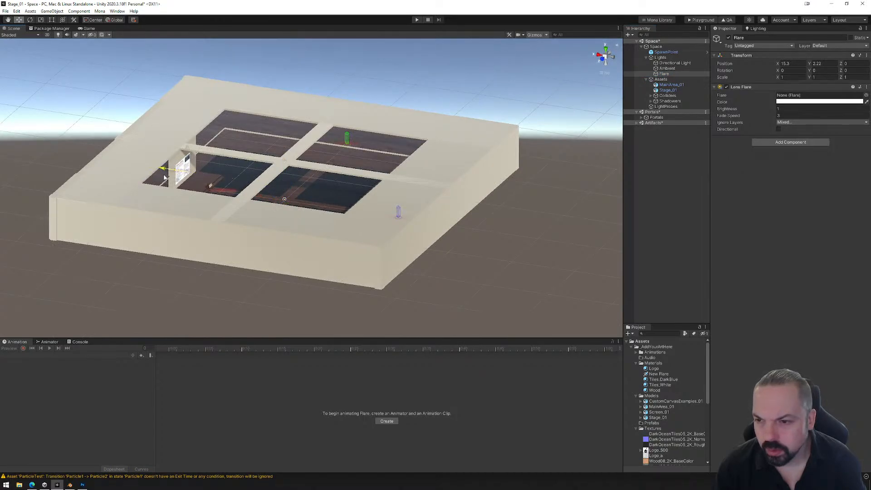
{"action": "left_click_drag", "start_coordinate": [435, 153], "coordinate": [318, 193], "text": "alt"}
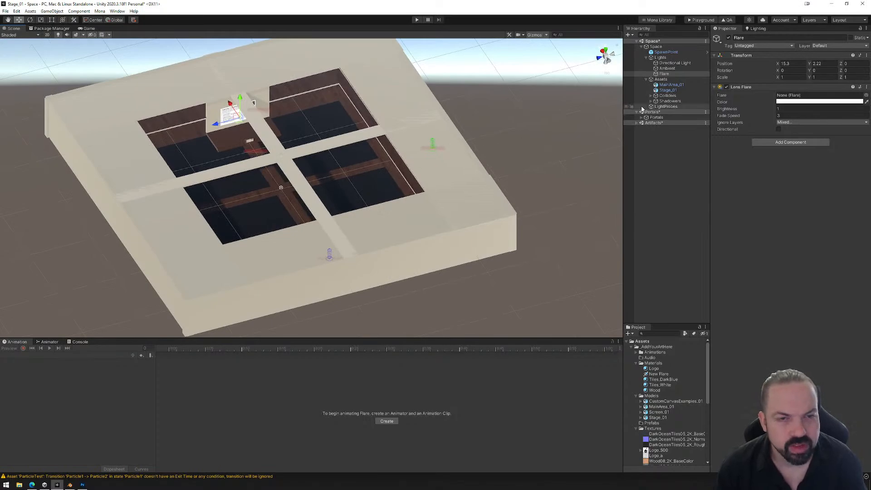
- Save the scenes and export the space for the Mona Playground
{"action": "left_click", "coordinate": [9, 13]}
{"action": "left_click", "coordinate": [13, 39]}
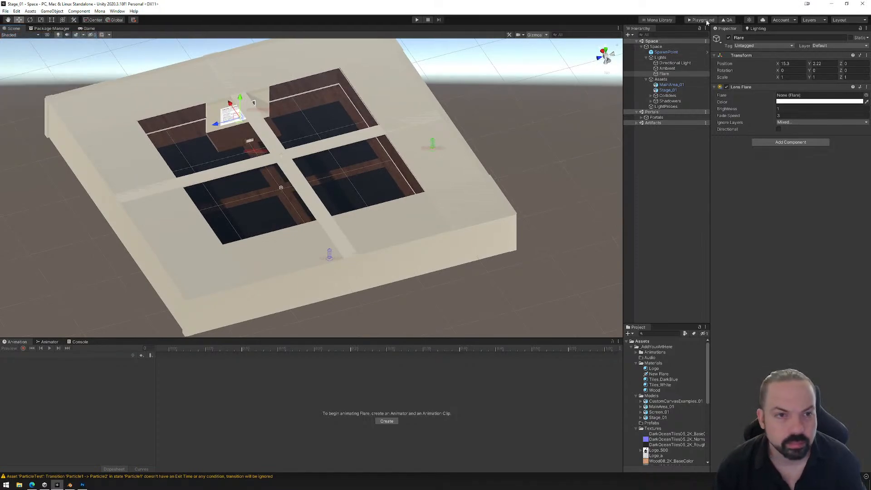
{"action": "left_click", "coordinate": [701, 20]}
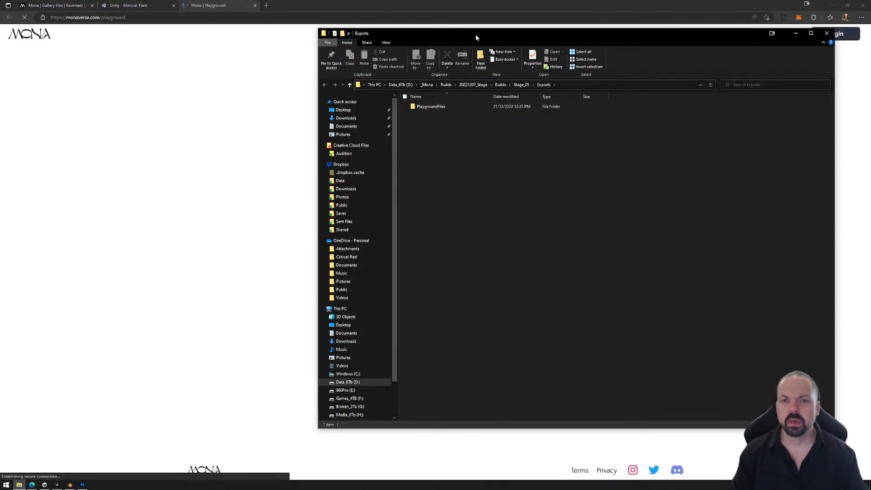
- Load the exported PlaygroundFiles folder into the Mona Playground page
{"action": "left_click_drag", "start_coordinate": [475, 34], "coordinate": [652, 41]}
{"action": "left_click", "coordinate": [606, 114]}
{"action": "left_click_drag", "start_coordinate": [606, 114], "coordinate": [400, 254]}
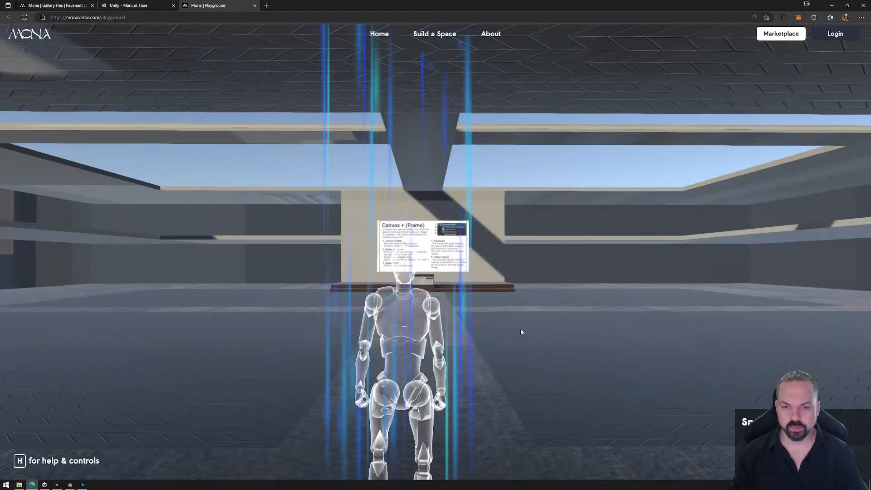
- Walk the avatar toward the stage screen and look around the room and sky to check for the lens flare
{"action": "left_click", "coordinate": [492, 331]}
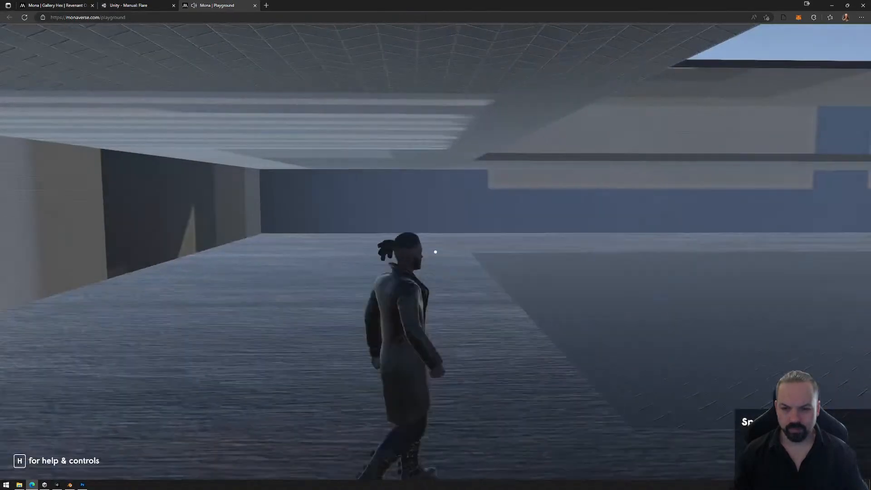
{"action": "key", "text": "w"}
{"action": "key", "text": "w"}
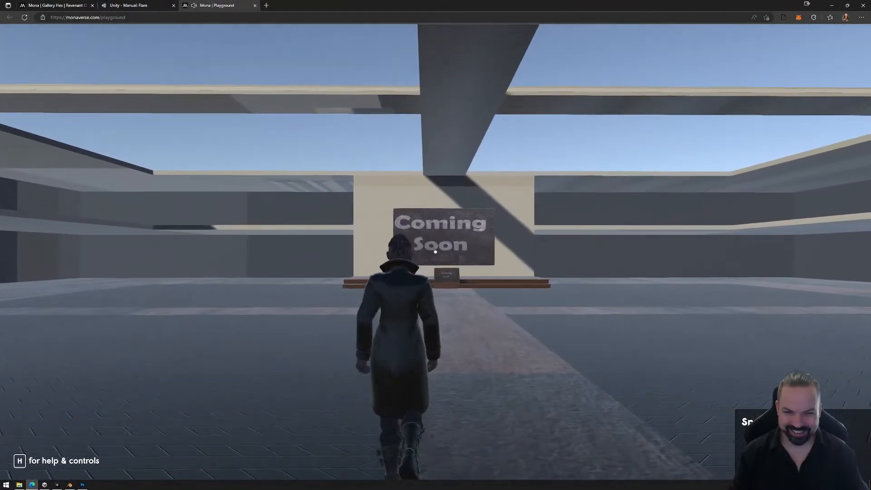
{"action": "key", "text": "s"}
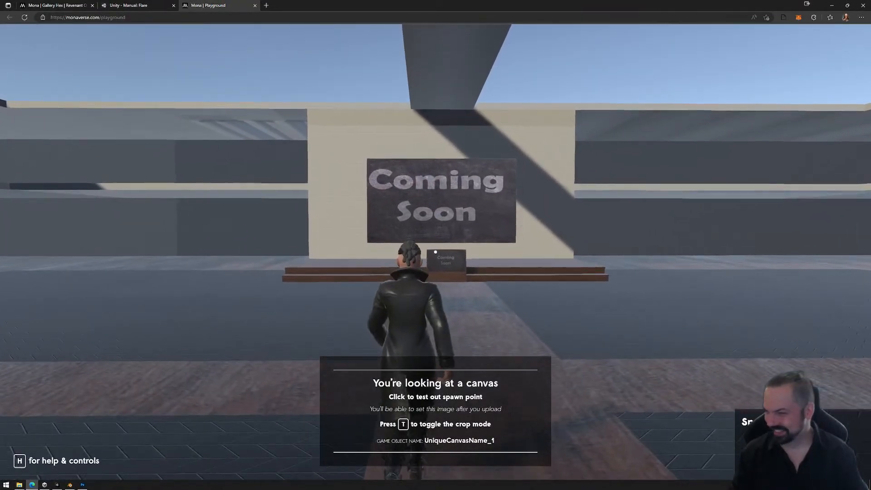
{"action": "key", "text": "w"}
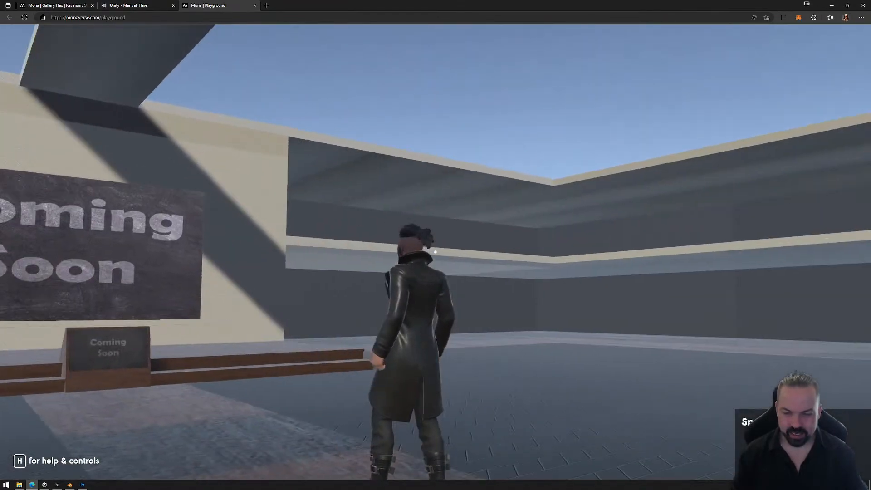
{"action": "key", "text": "w"}
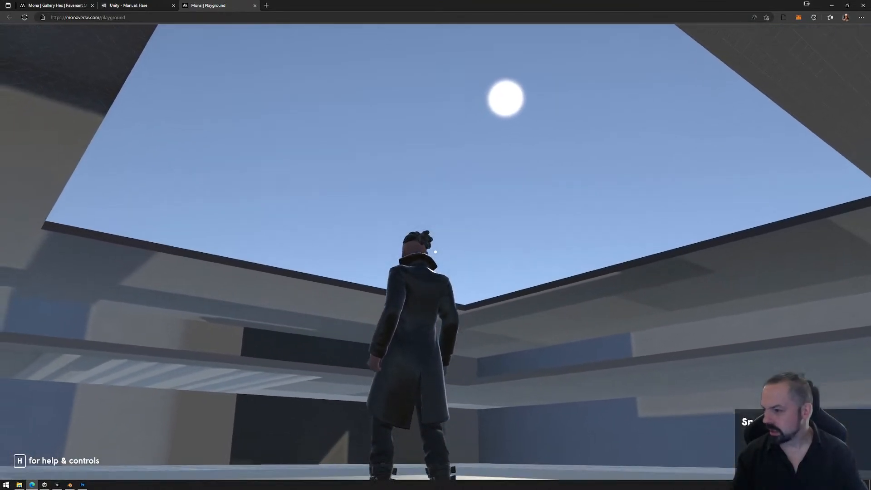
{"action": "key", "text": "w"}
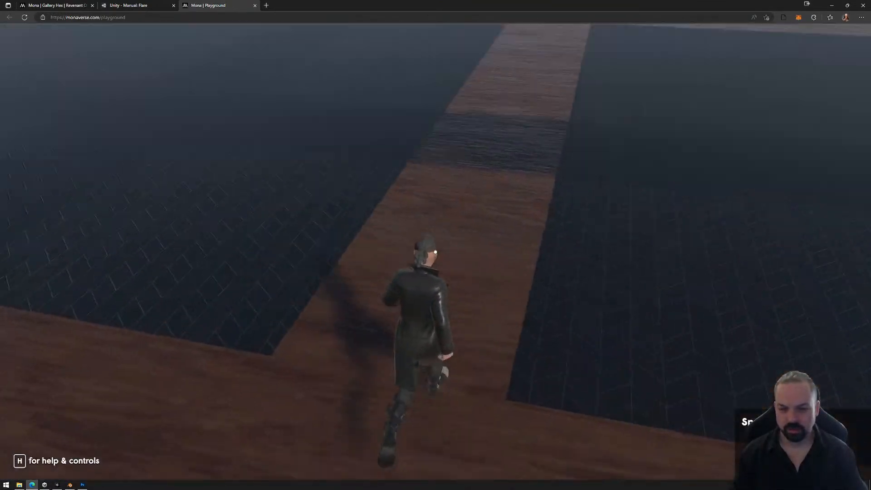
{"action": "key", "text": "s"}
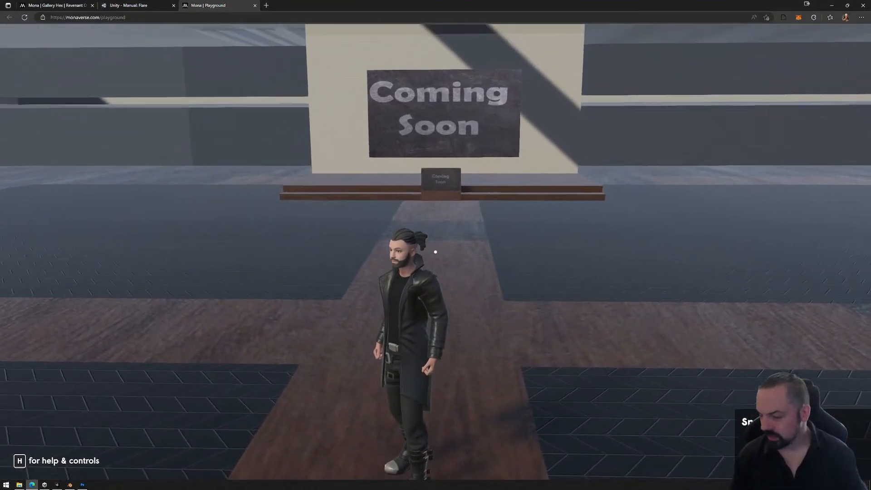
{"action": "key", "text": "Escape"}
- Search the web for "lensflare tutorial unity" in place of the Unity Flare manual page
{"action": "key", "text": "ctrl+shift+Tab"}
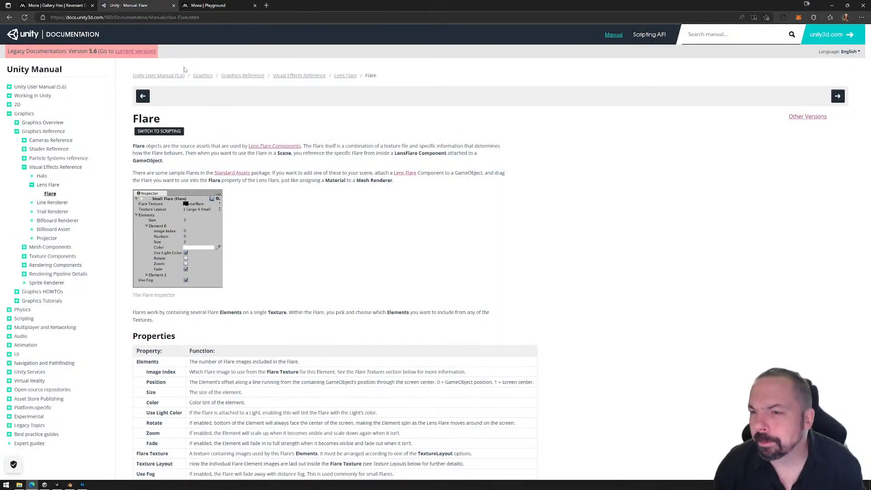
{"action": "left_click", "coordinate": [158, 17]}
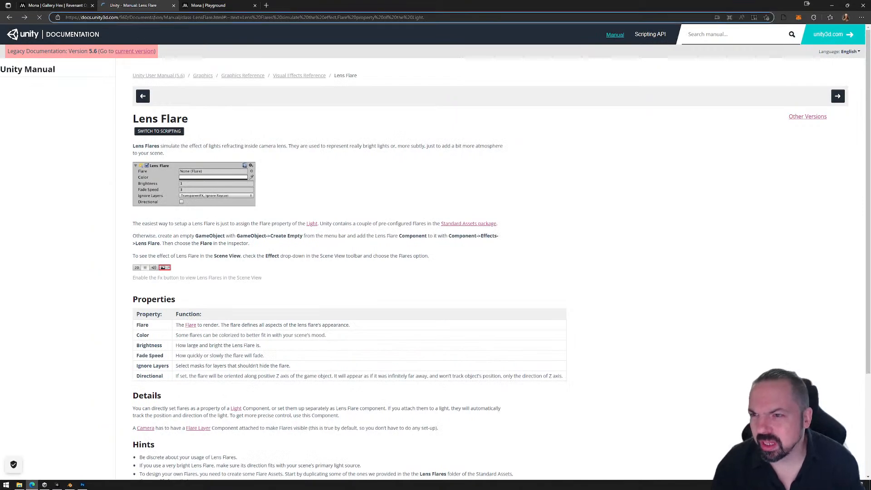
{"action": "type", "text": "lensfalre"}
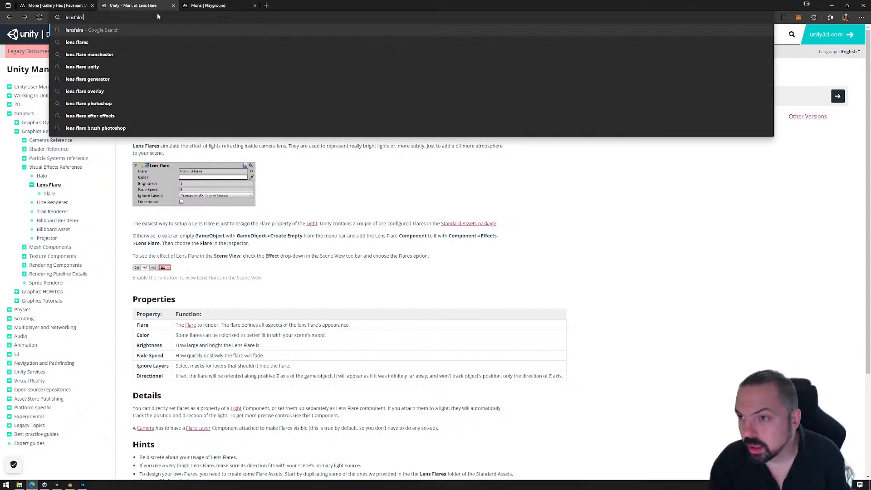
{"action": "key", "text": "BackSpace"}
{"action": "key", "text": "BackSpace"}
{"action": "key", "text": "BackSpace"}
{"action": "key", "text": "BackSpace"}
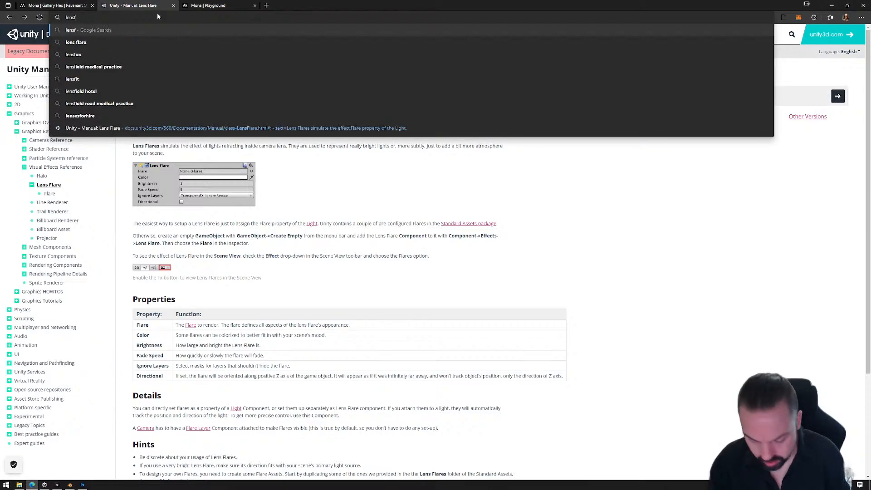
{"action": "type", "text": "lare tutor"}
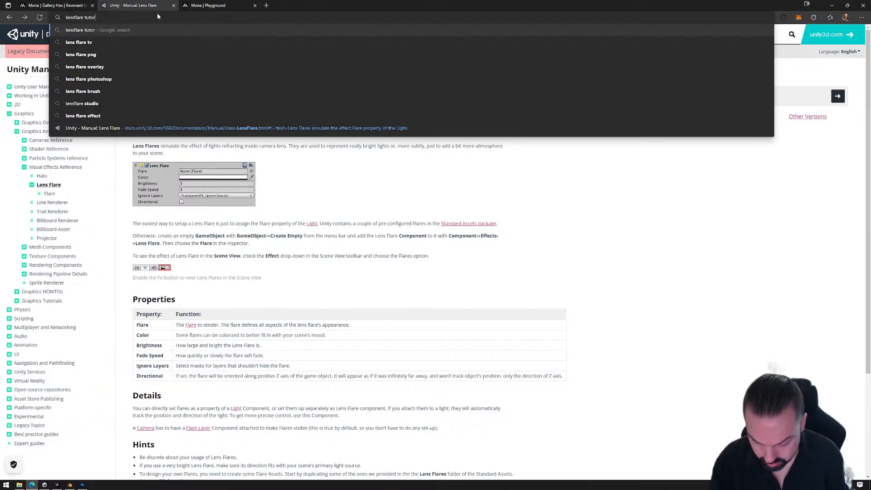
{"action": "type", "text": "ial unity"}
{"action": "key", "text": "Return"}
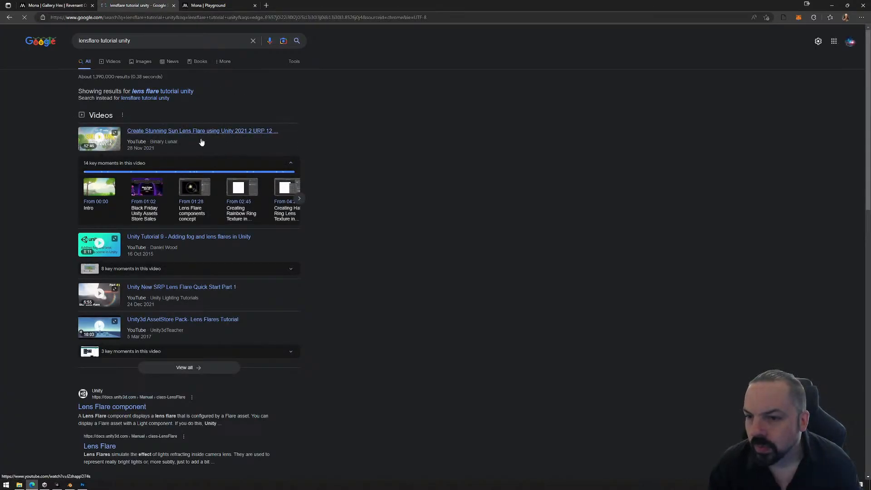
- Open the VionixStudio article "How to create a lens flare in Unity" and read its section on creating a flare asset
{"action": "scroll", "coordinate": [154, 415], "scroll_direction": "down", "scroll_amount": 5}
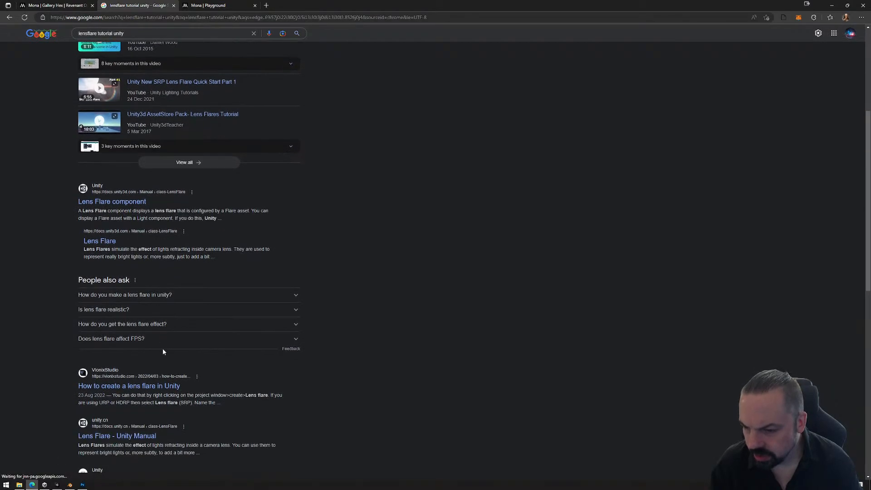
{"action": "left_click", "coordinate": [149, 386]}
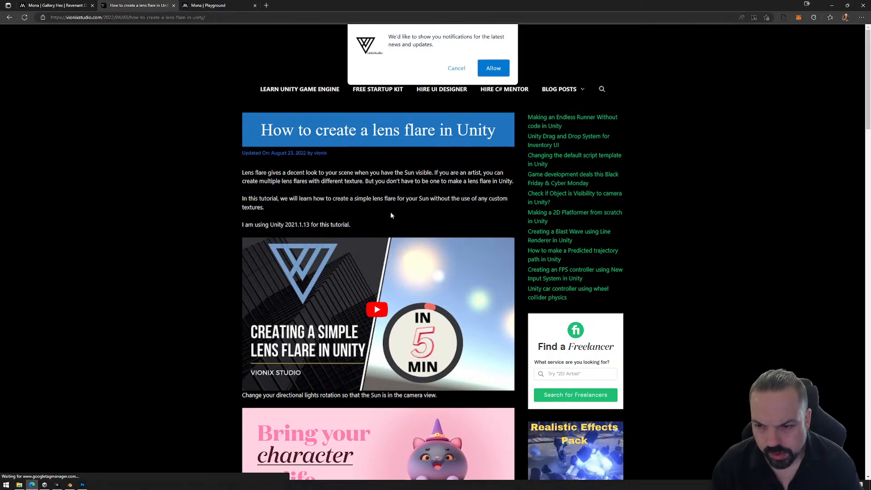
{"action": "scroll", "coordinate": [386, 227], "scroll_direction": "down", "scroll_amount": 7}
{"action": "scroll", "coordinate": [359, 240], "scroll_direction": "down", "scroll_amount": 3}
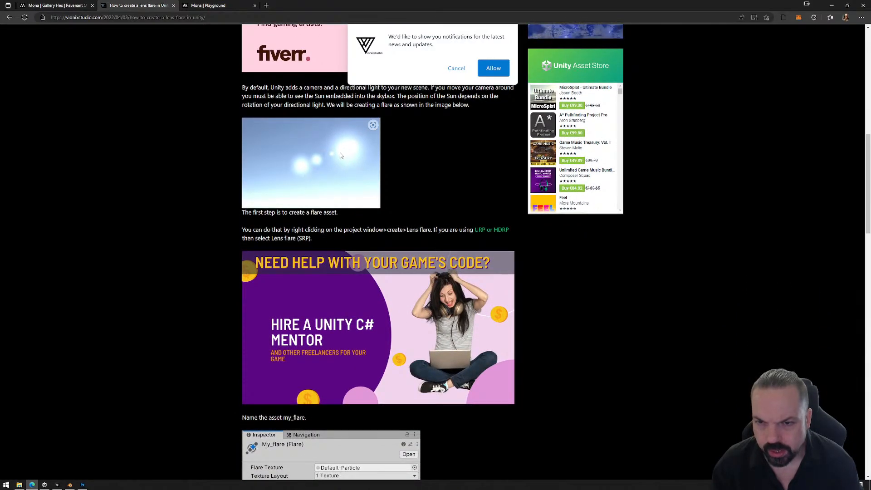
{"action": "scroll", "coordinate": [438, 146], "scroll_direction": "up", "scroll_amount": 1}
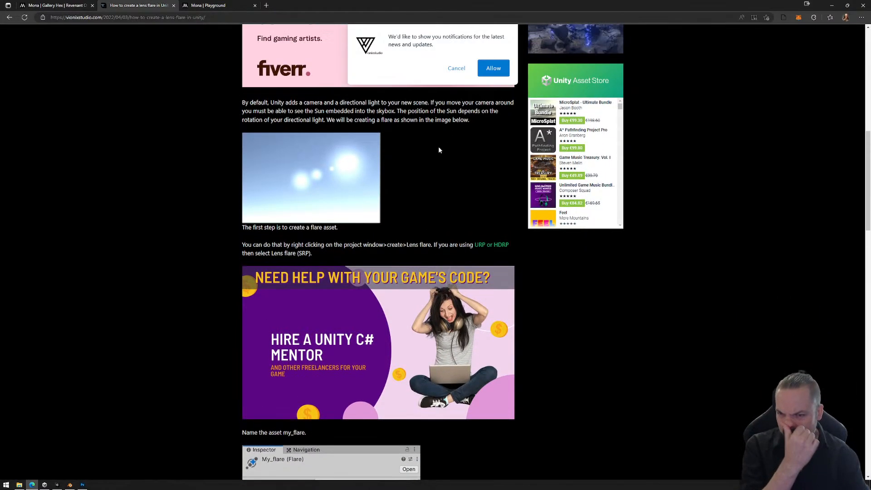
{"action": "scroll", "coordinate": [438, 148], "scroll_direction": "up", "scroll_amount": 1}
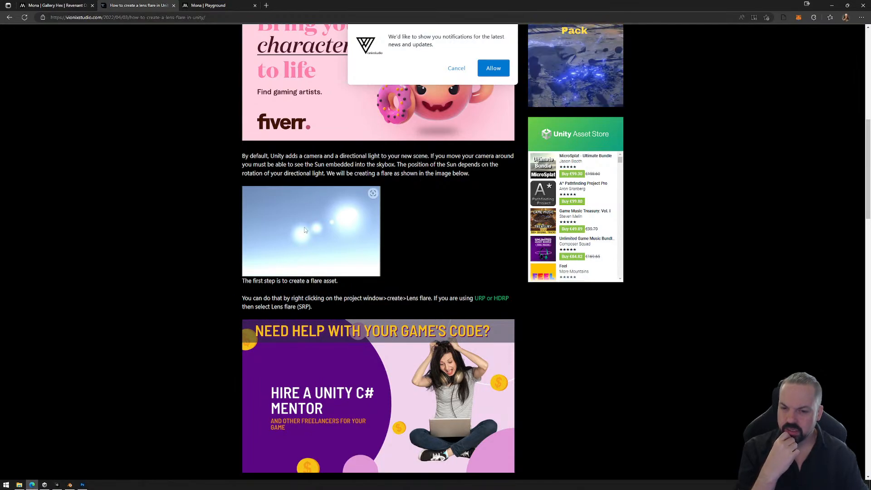
- Return to the Mona Playground and inspect the sky through the roof openings around the avatar
{"action": "left_click", "coordinate": [209, 5]}
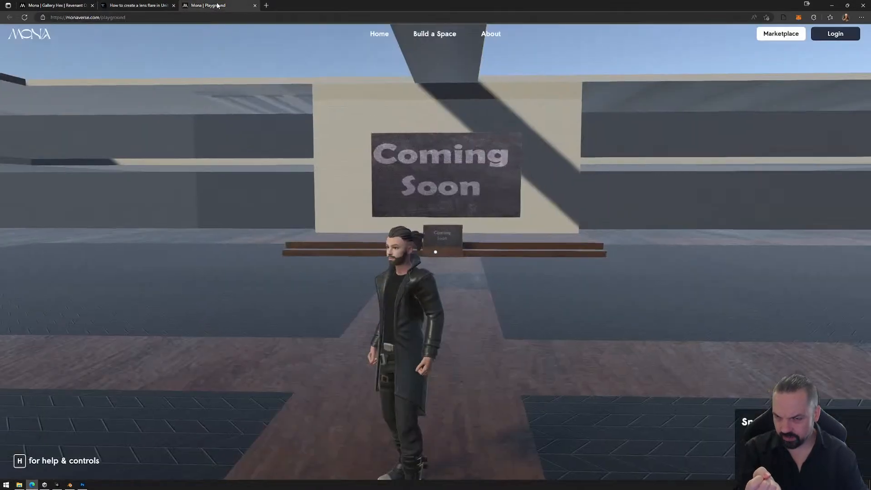
{"action": "left_click", "coordinate": [279, 143]}
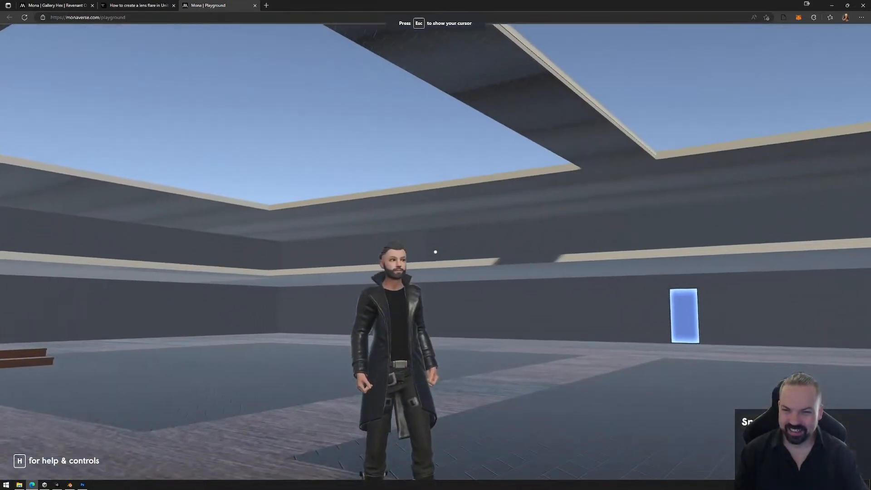
{"action": "key", "text": "w"}
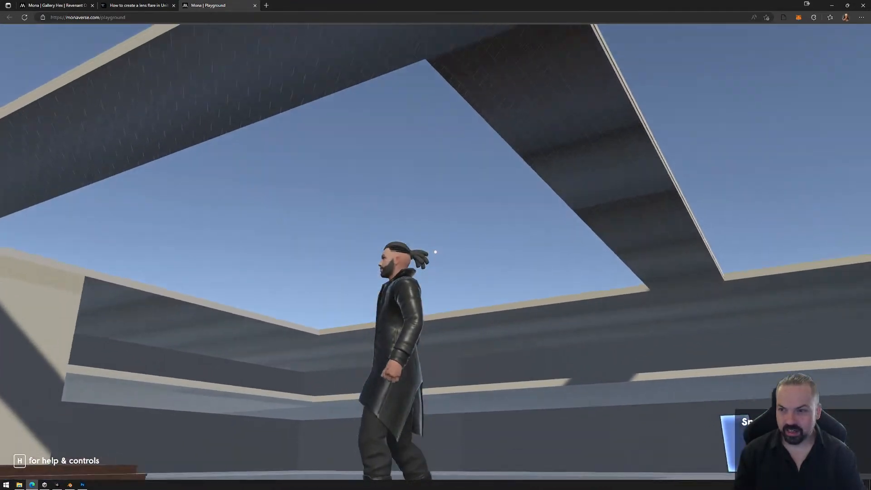
{"action": "key", "text": "d"}
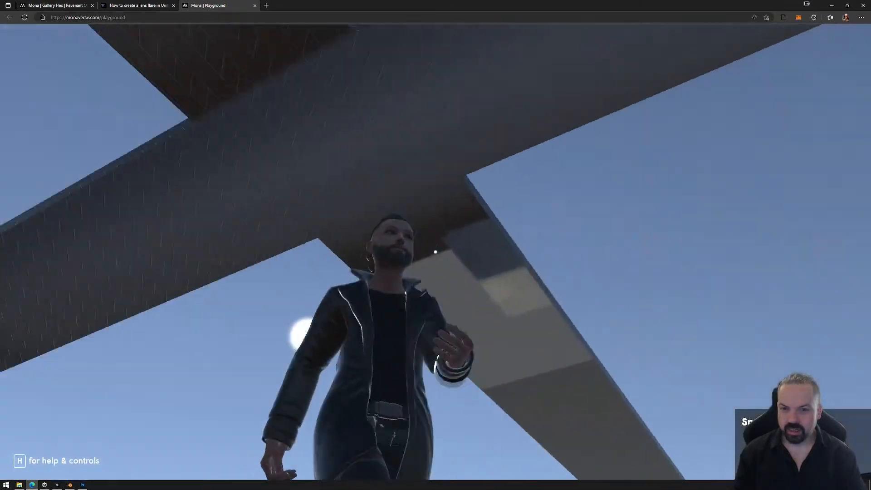
{"action": "key", "text": "Escape"}
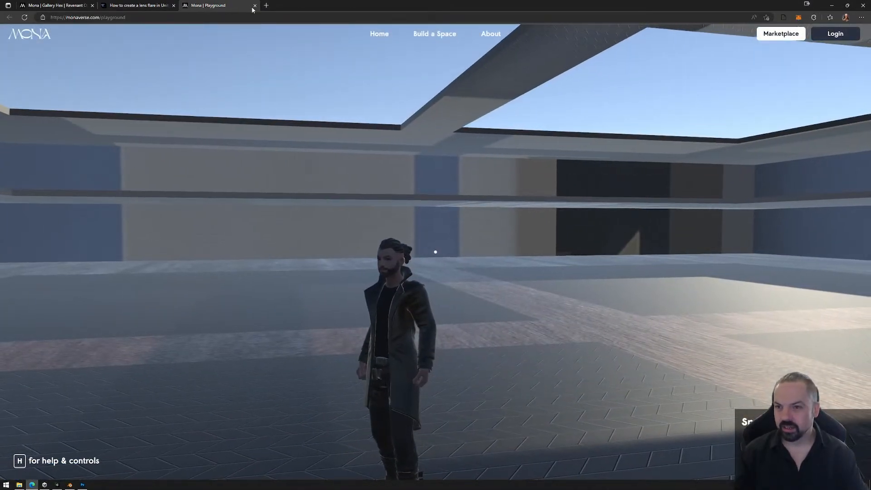
- Close the lens flare tutorial page and switch to the Unity editor
{"action": "left_click", "coordinate": [142, 5]}
{"action": "left_click", "coordinate": [174, 5]}
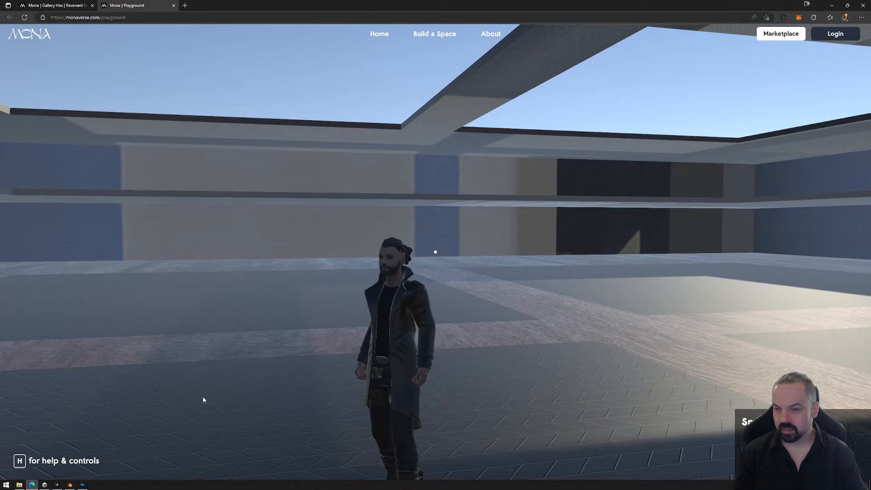
{"action": "left_click", "coordinate": [58, 486]}
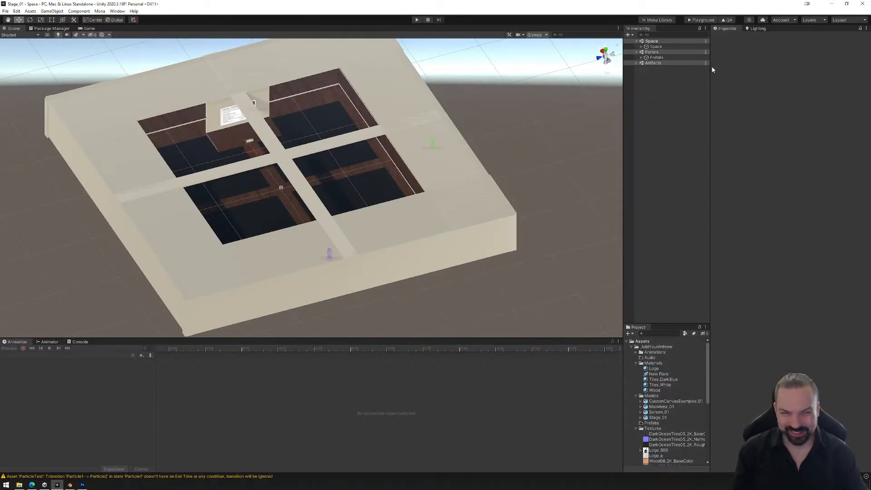
- Move the Directional Light from the Space's Lights group toward a corner of the room, to about X -13.1 and Z 13.4
{"action": "left_click", "coordinate": [642, 47]}
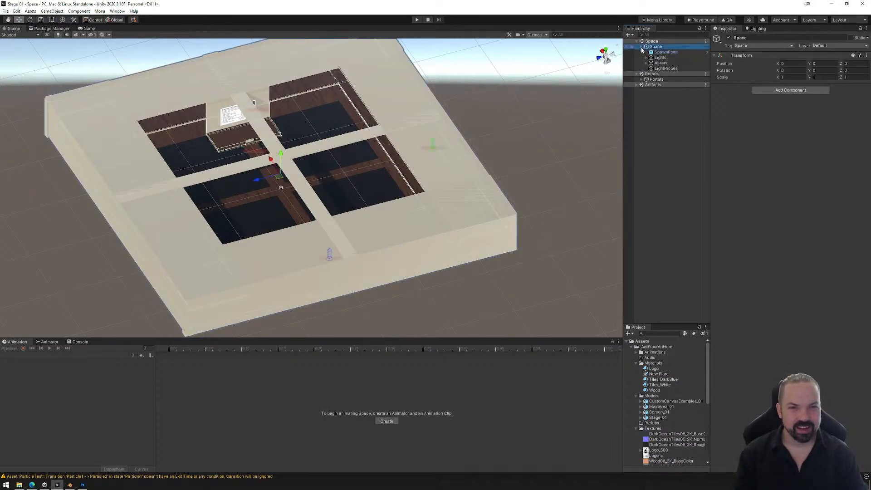
{"action": "left_click", "coordinate": [661, 58]}
{"action": "left_click", "coordinate": [647, 57]}
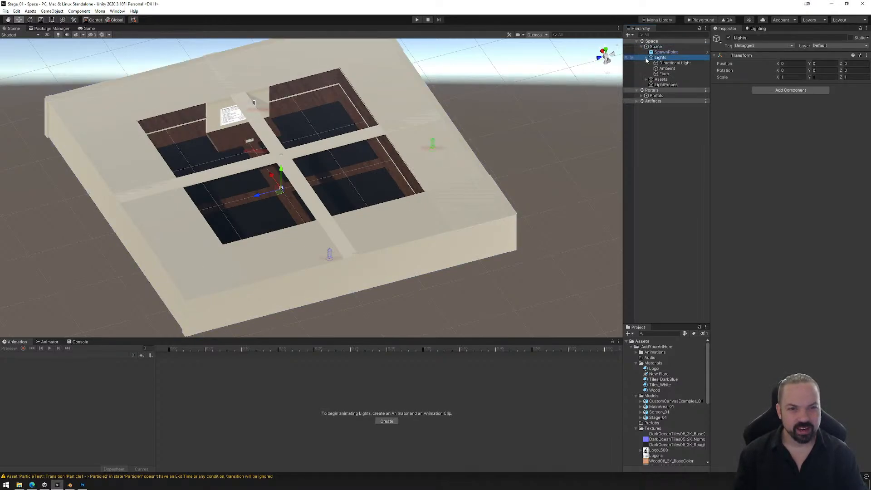
{"action": "left_click", "coordinate": [674, 63]}
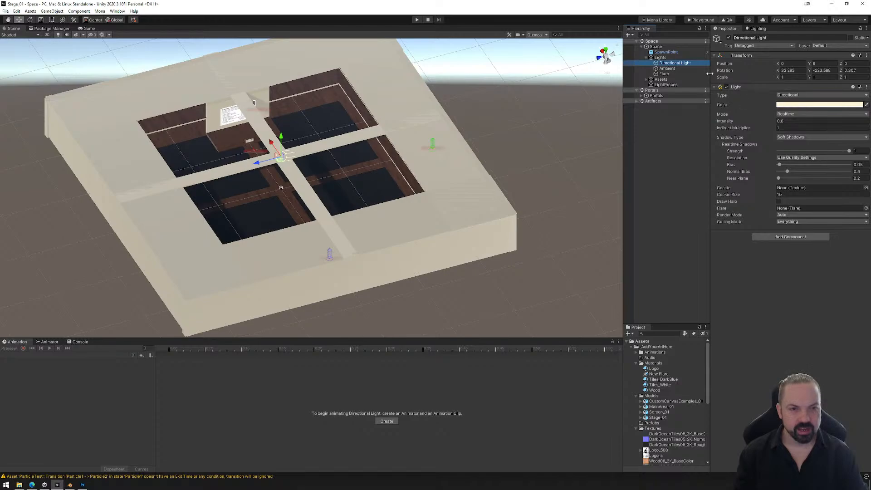
{"action": "left_click_drag", "start_coordinate": [295, 191], "coordinate": [434, 258], "text": "alt"}
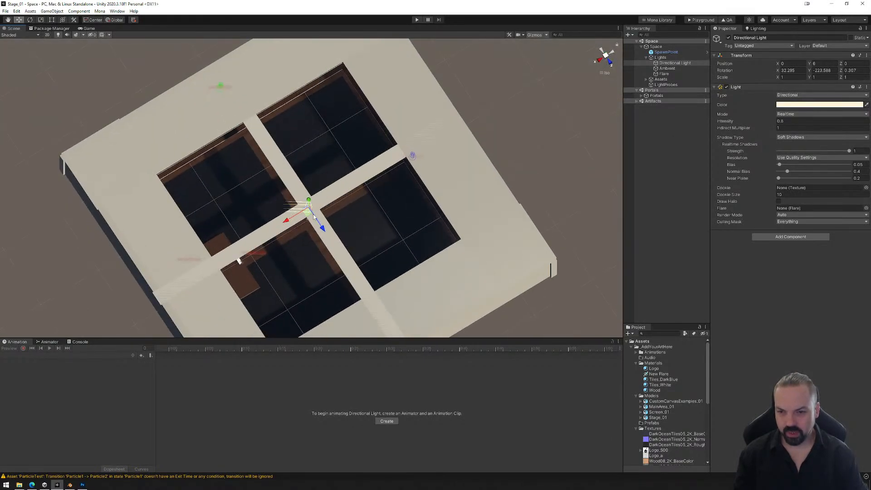
{"action": "left_click_drag", "start_coordinate": [321, 226], "coordinate": [361, 127], "text": "alt"}
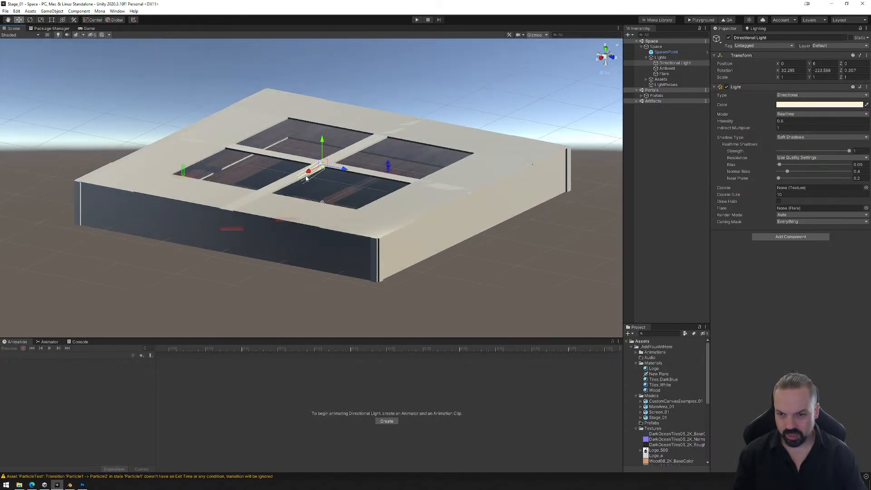
{"action": "left_click_drag", "start_coordinate": [325, 170], "coordinate": [429, 150], "text": "alt"}
{"action": "left_click_drag", "start_coordinate": [429, 150], "coordinate": [203, 242], "text": "alt"}
{"action": "left_click", "coordinate": [297, 286]}
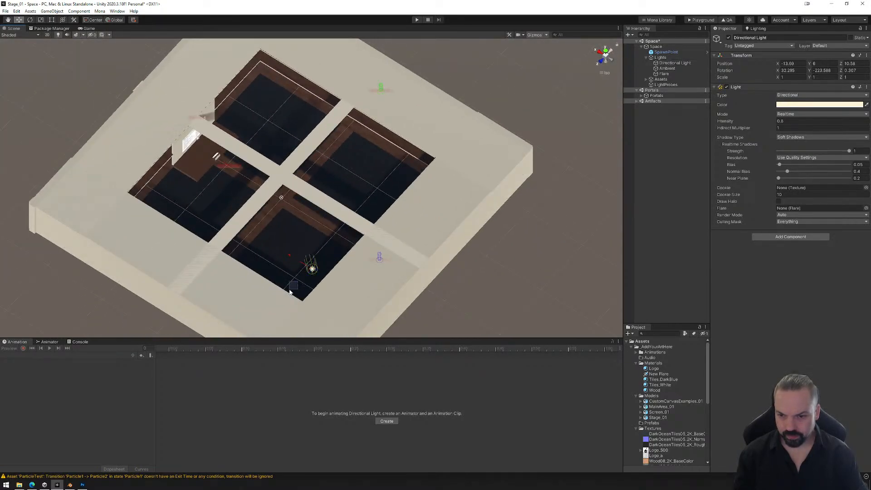
{"action": "left_click", "coordinate": [312, 271]}
{"action": "left_click", "coordinate": [313, 271]}
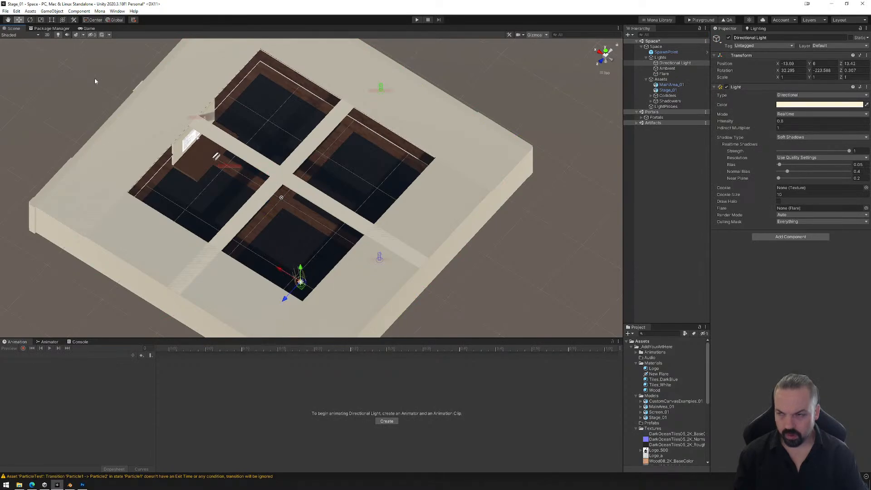
- Save the scene and open the texture choices for the Directional Light's Cookie
{"action": "left_click", "coordinate": [6, 11]}
{"action": "left_click", "coordinate": [13, 35]}
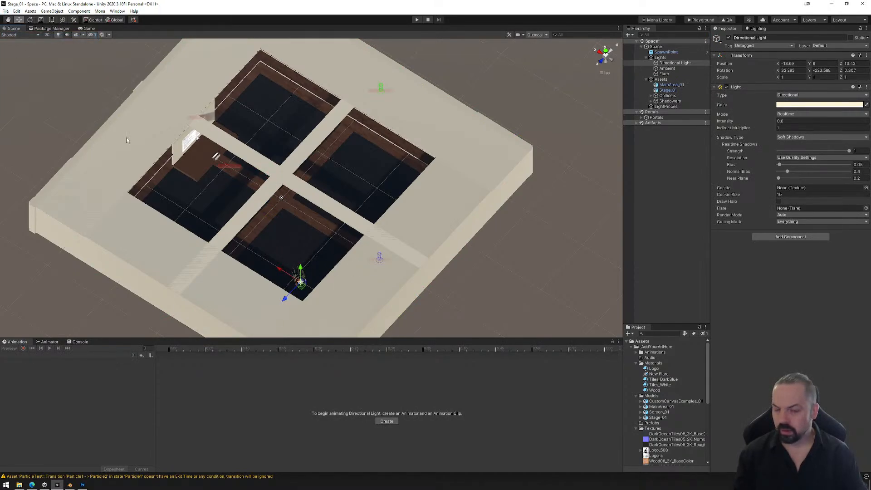
{"action": "left_click", "coordinate": [866, 187]}
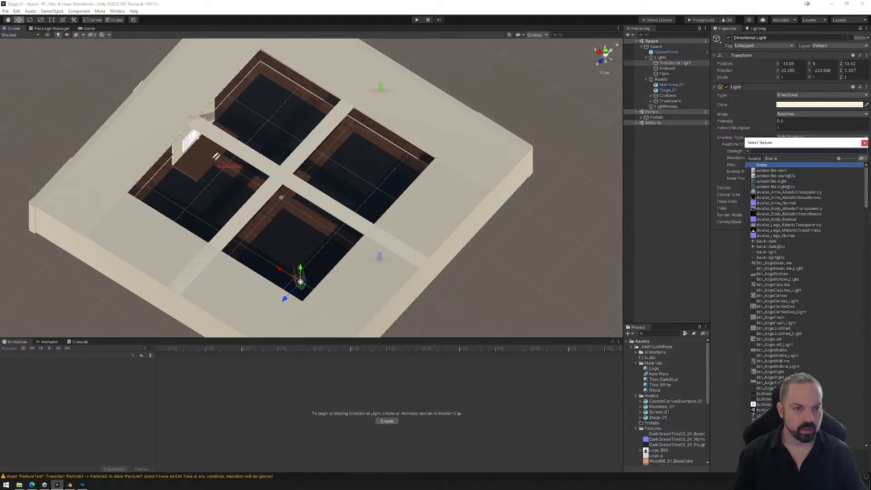
- Switch to File Explorer and permanently delete the previous export from the Stage_01 Exports folder
{"action": "key", "text": "alt+Tab"}
{"action": "left_click", "coordinate": [613, 116]}
{"action": "key", "text": "shift+Delete"}
{"action": "key", "text": "Return"}
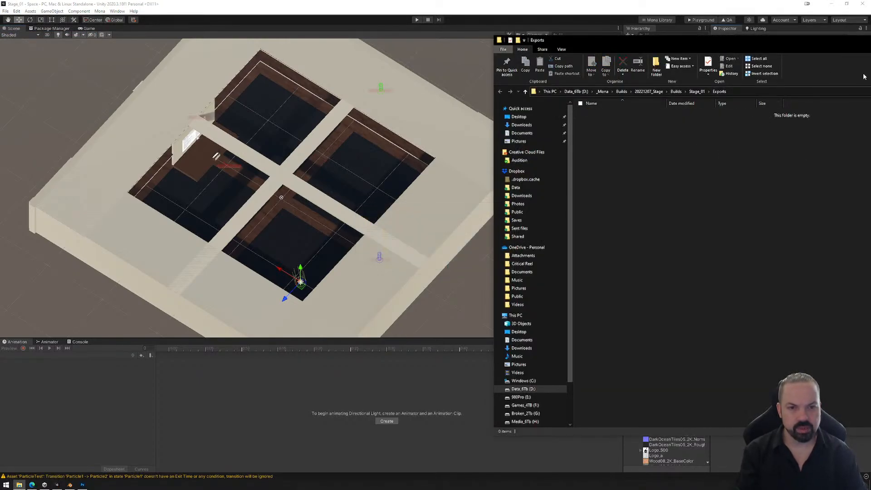
- Return to the Unity editor and move the Flare object toward the roof corner, to about X -13, Y 6, Z 13.4
{"action": "key", "text": "alt+Tab"}
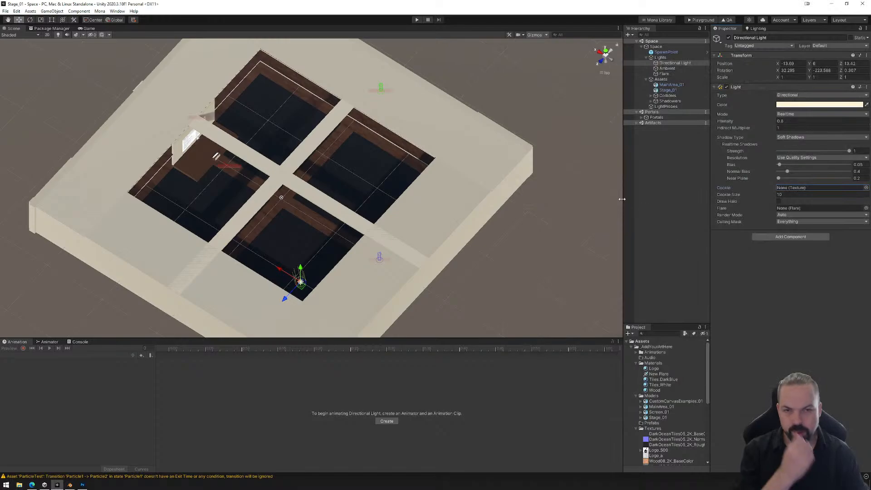
{"action": "left_click", "coordinate": [662, 74]}
{"action": "right_click_drag", "start_coordinate": [342, 237], "coordinate": [452, 246]}
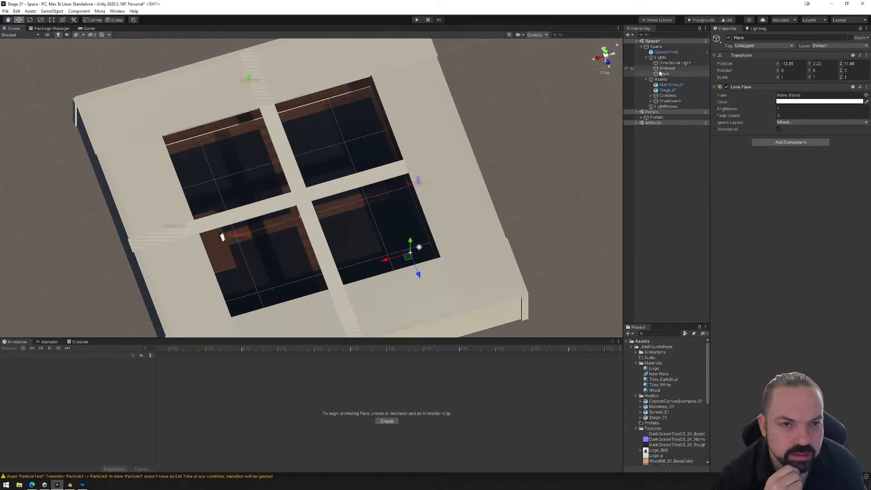
{"action": "left_click", "coordinate": [605, 53]}
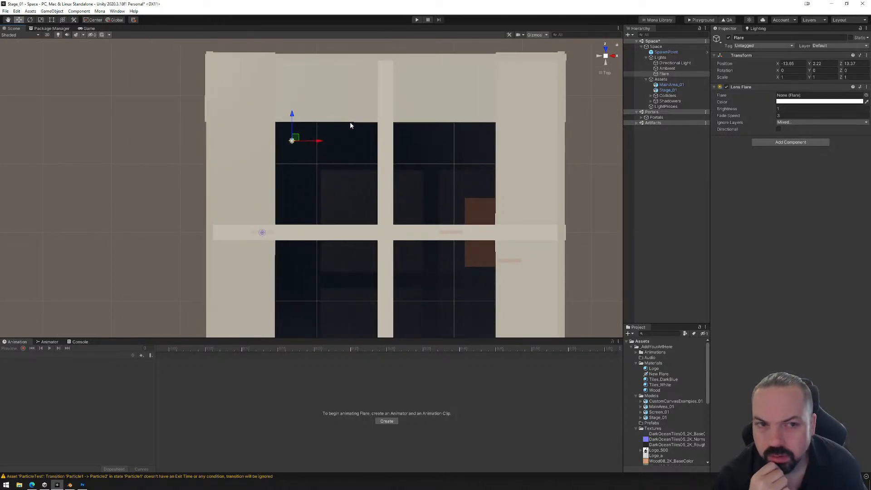
{"action": "left_click", "coordinate": [608, 64]}
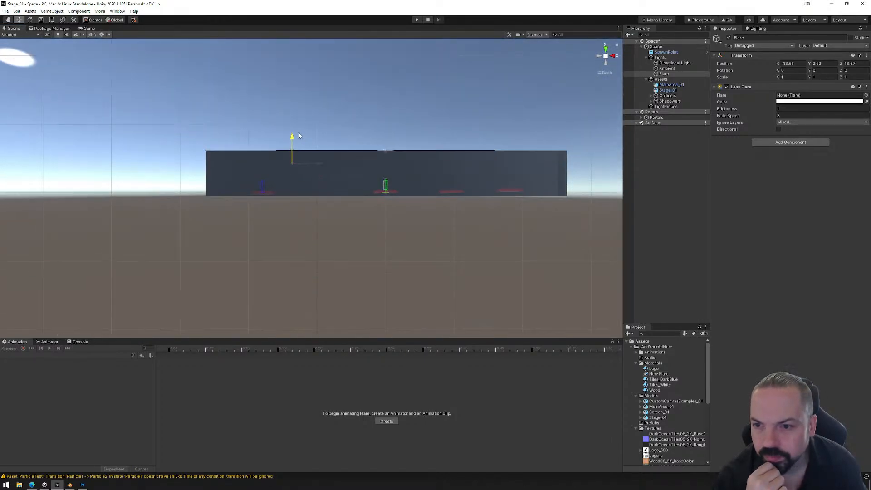
{"action": "left_click_drag", "start_coordinate": [305, 126], "coordinate": [324, 169], "text": "alt"}
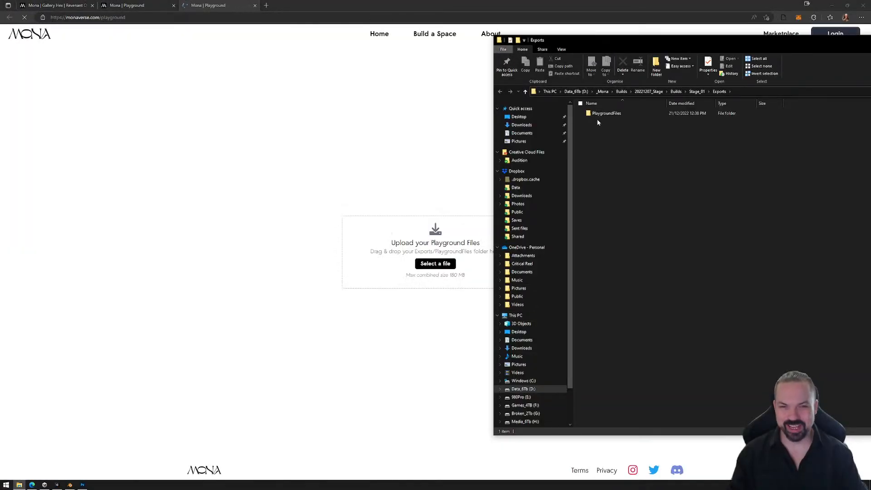
- Upload the exported PlaygroundFiles folder to the Mona Playground and enter the space
{"action": "left_click", "coordinate": [598, 115]}
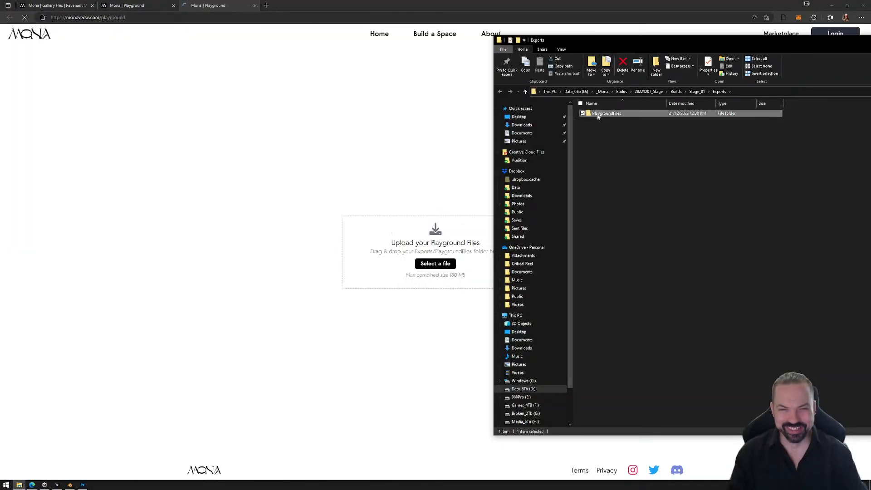
{"action": "left_click_drag", "start_coordinate": [598, 116], "coordinate": [456, 314]}
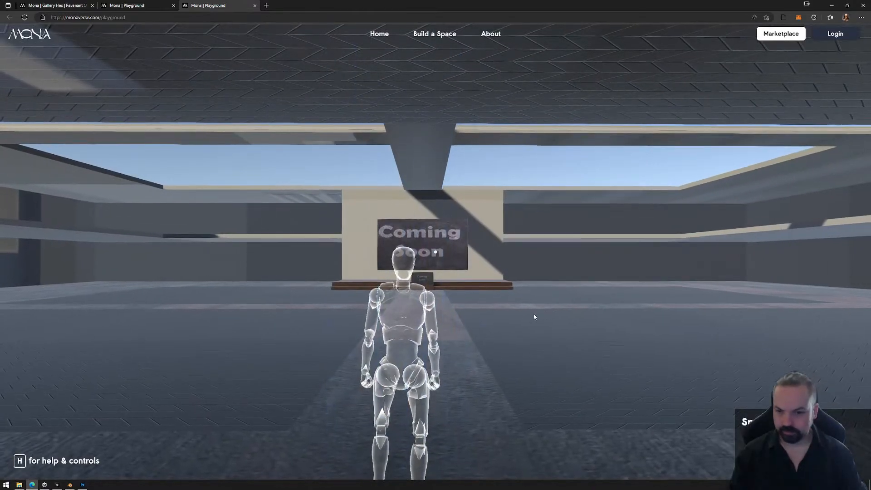
{"action": "left_click", "coordinate": [534, 317]}
- Walk around the stage room and look through the roof openings toward the sun to check for the lens flare
{"action": "key", "text": "d"}
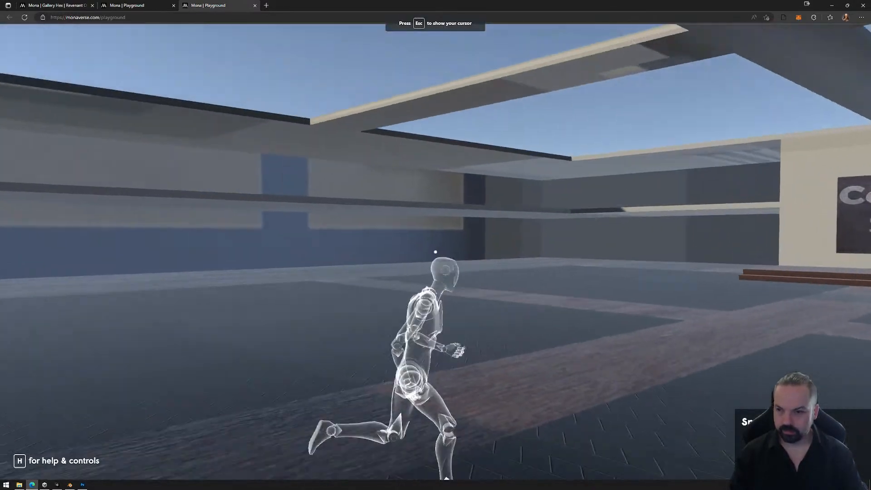
{"action": "key", "text": "w"}
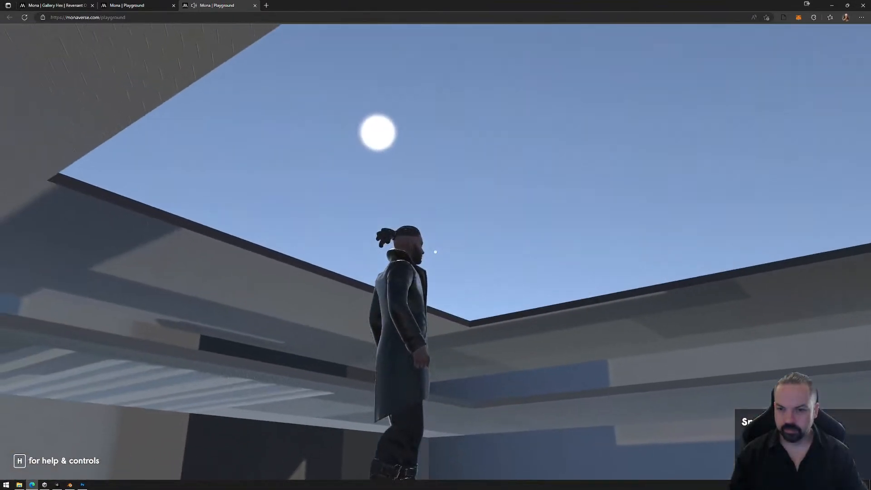
{"action": "key", "text": "d"}
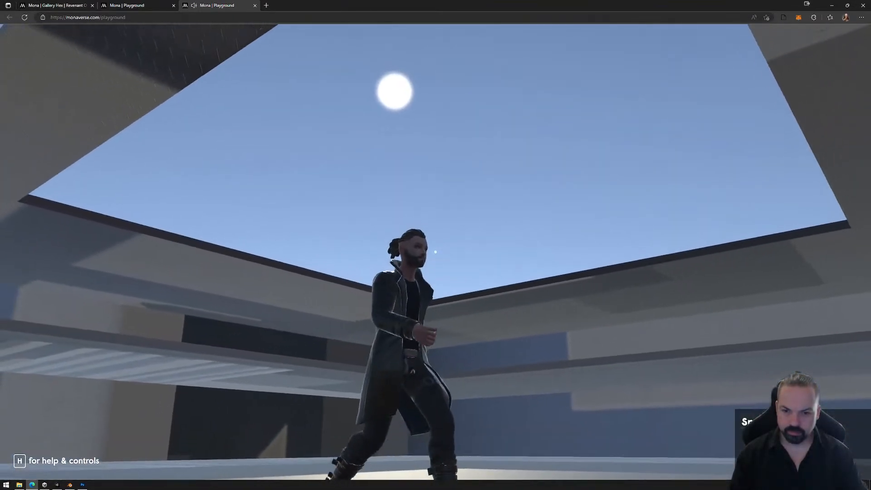
{"action": "key", "text": "w"}
{"action": "key", "text": "a"}
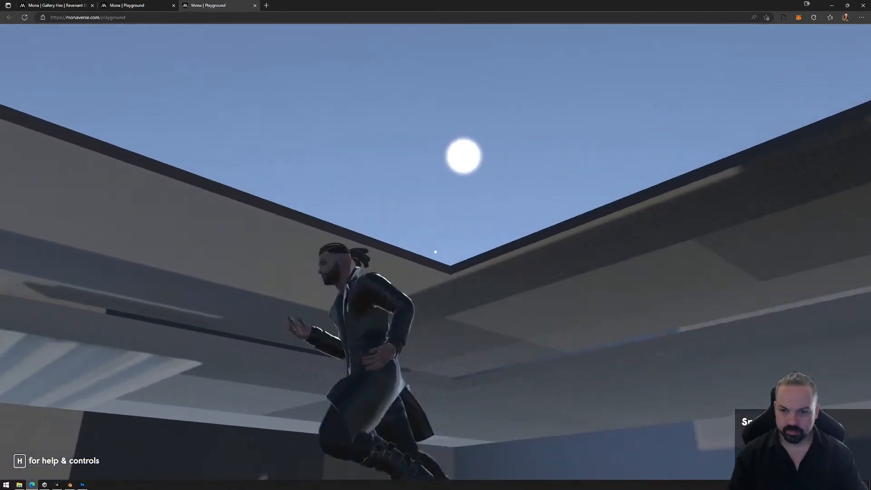
{"action": "key", "text": "s"}
{"action": "key", "text": "s"}
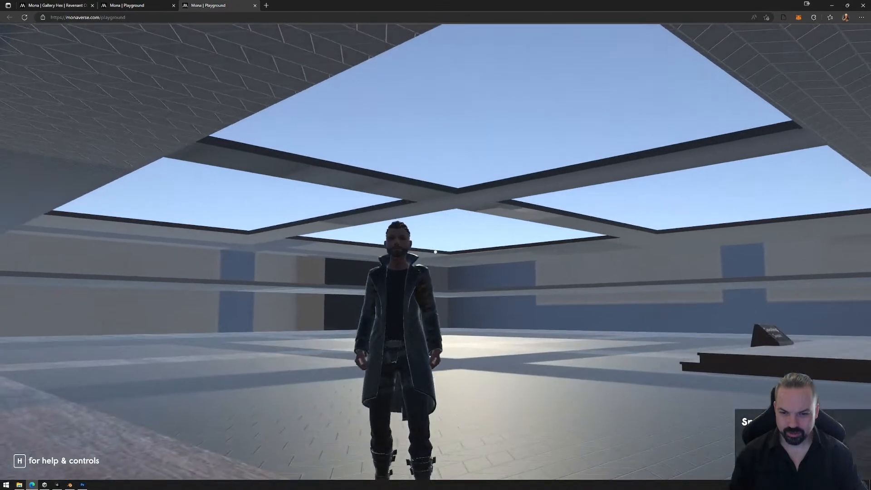
{"action": "key", "text": "w"}
{"action": "key", "text": "Escape"}
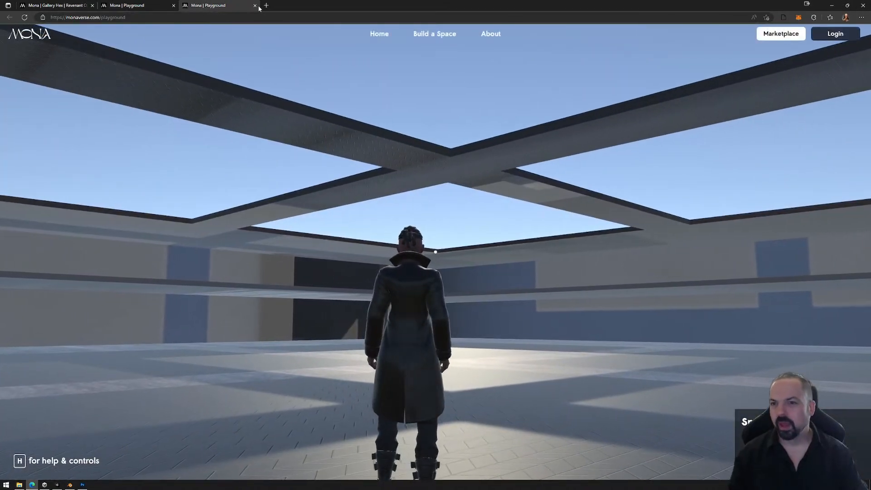
- Close the browser with its Playground pages, and delete the PlaygroundFiles folder from the Stage_01 Exports folder
{"action": "left_click", "coordinate": [255, 6]}
{"action": "left_click", "coordinate": [173, 5]}
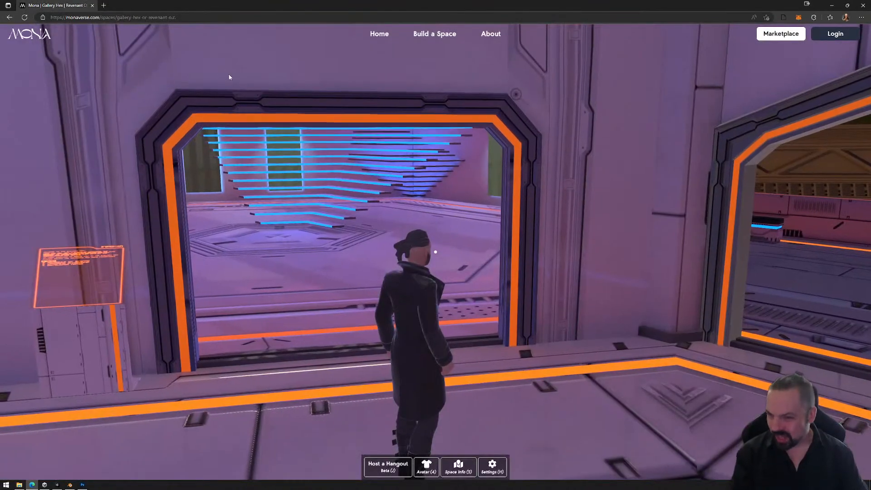
{"action": "left_click", "coordinate": [863, 5]}
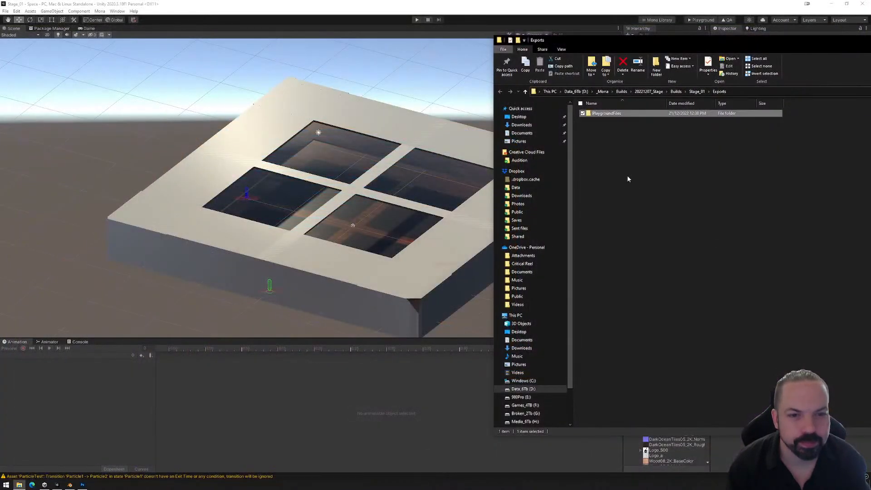
{"action": "key", "text": "Delete"}
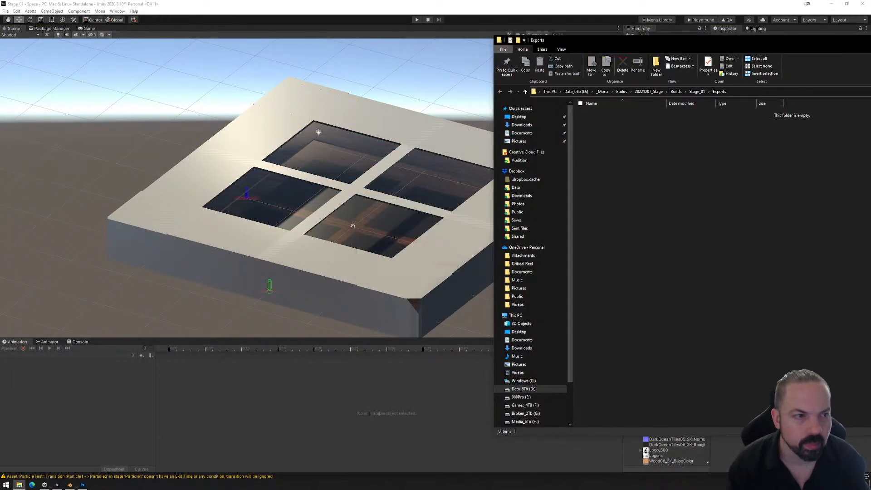
{"action": "key", "text": "alt+F4"}
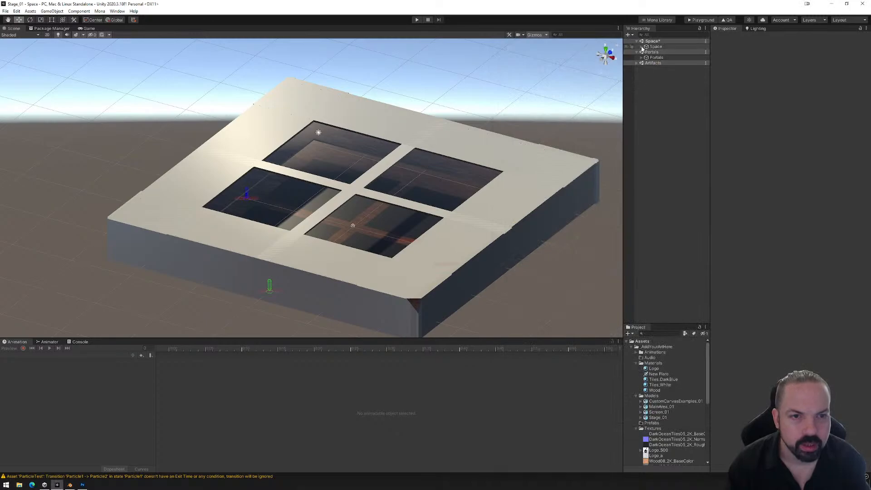
- Assign the New Flare asset from the Materials folder to the Lens Flare component of the Flare object in the Lights group
{"action": "left_click", "coordinate": [641, 46]}
{"action": "left_click", "coordinate": [647, 62]}
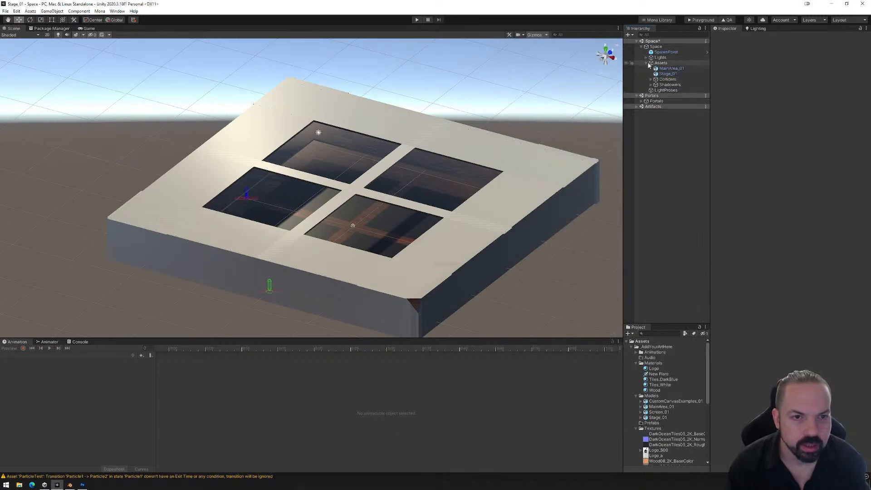
{"action": "left_click", "coordinate": [646, 57]}
{"action": "left_click", "coordinate": [665, 73]}
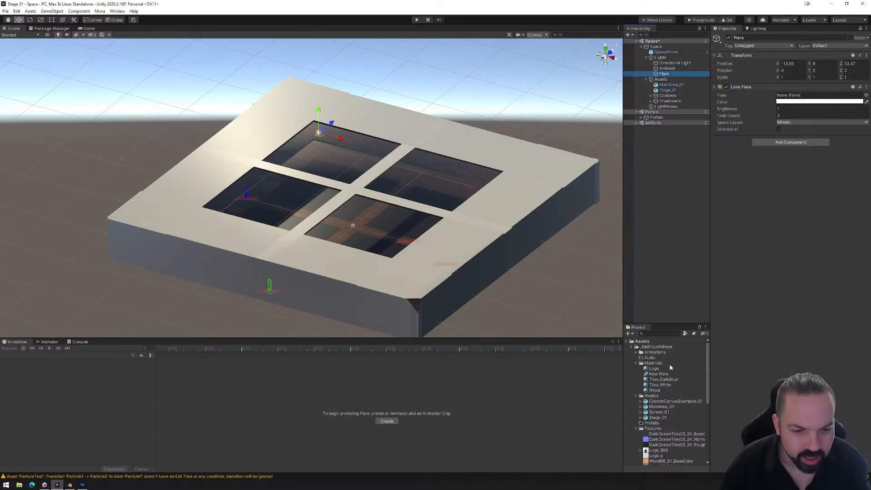
{"action": "left_click_drag", "start_coordinate": [661, 375], "coordinate": [804, 96]}
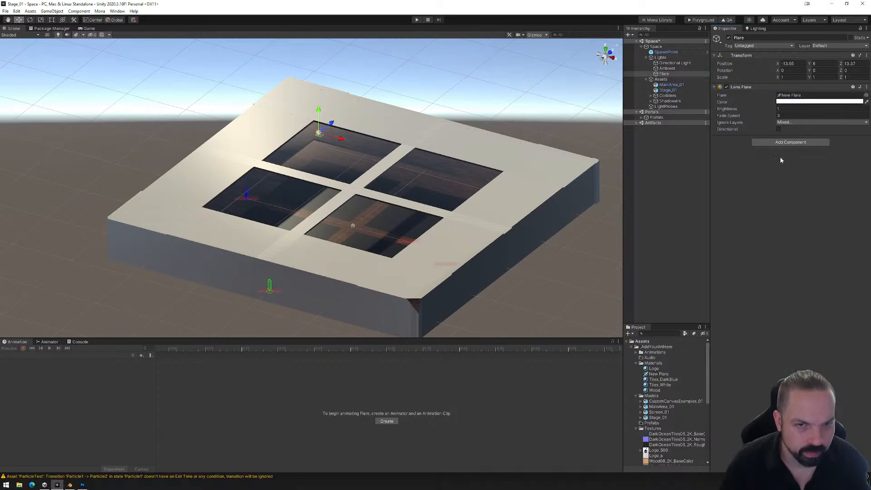
- Save the scene and export the space to the Mona Playground again
{"action": "left_click", "coordinate": [6, 10]}
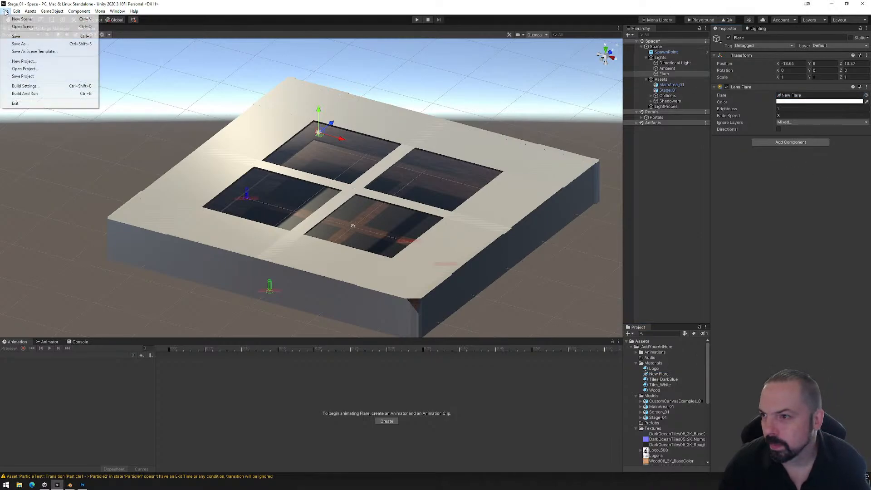
{"action": "left_click", "coordinate": [18, 35]}
{"action": "left_click", "coordinate": [694, 21]}
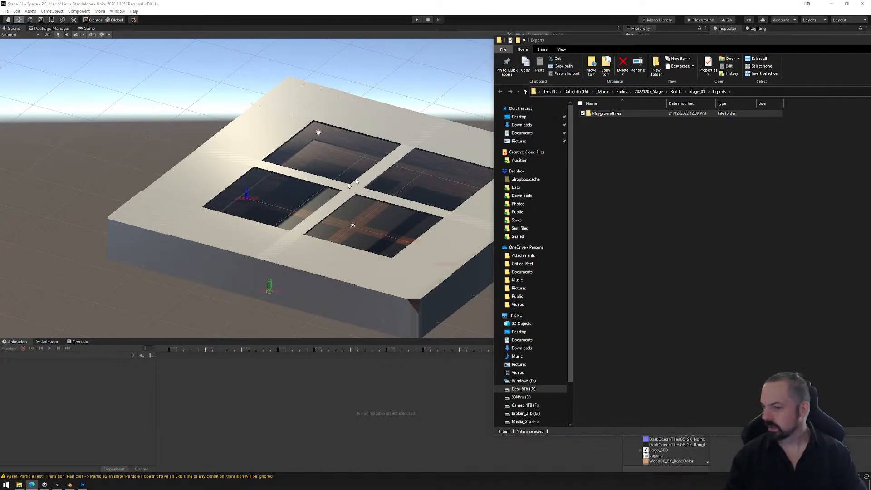
{"action": "double_click", "coordinate": [492, 88]}
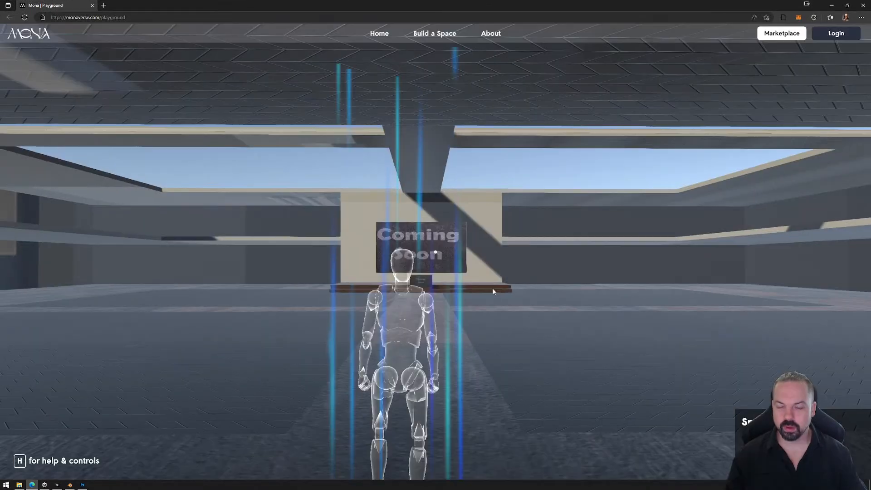
- Enter the re-exported space and walk around the room to examine the flare near the roof corner from different positions
{"action": "left_click", "coordinate": [494, 292]}
{"action": "key", "text": "w"}
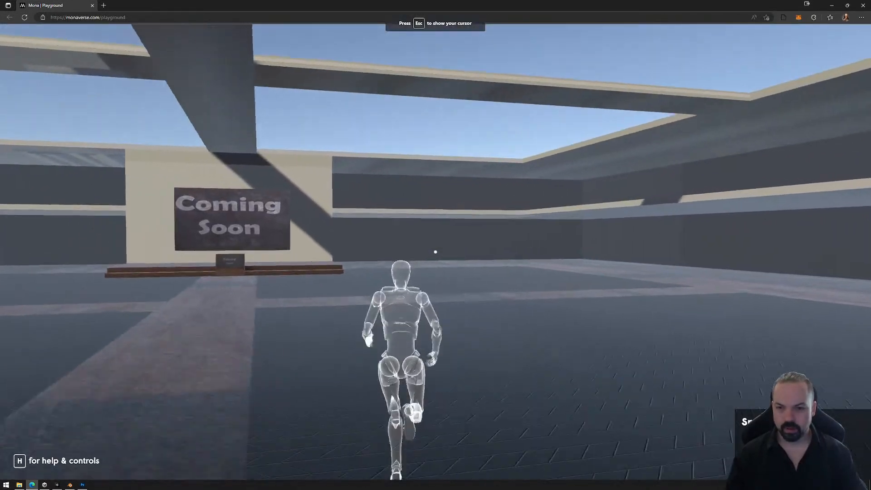
{"action": "key", "text": "d"}
{"action": "key", "text": "a"}
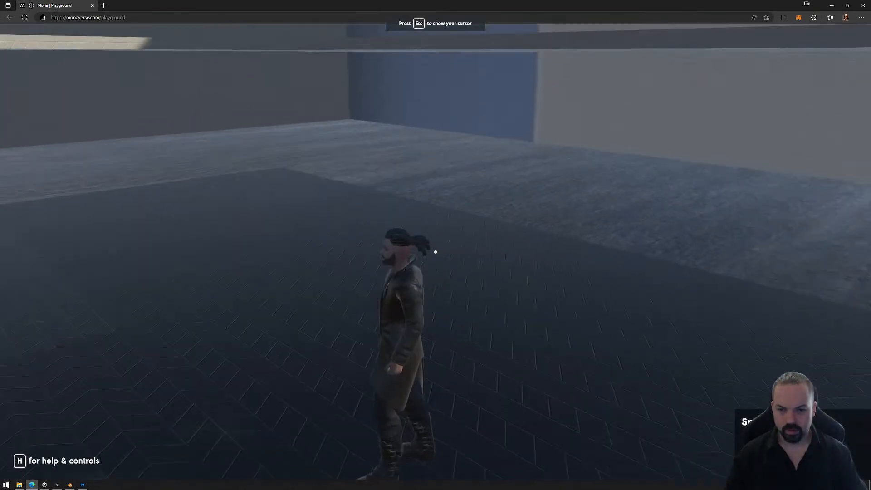
{"action": "key", "text": "w"}
{"action": "key", "text": "d"}
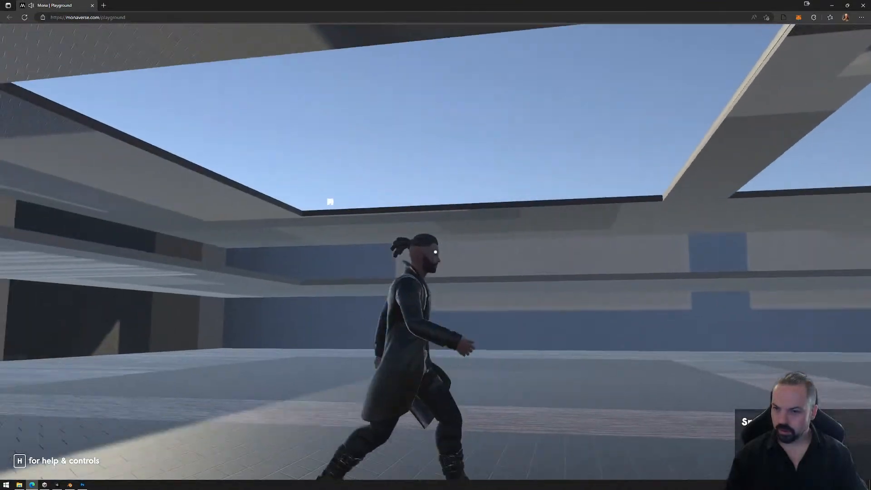
{"action": "key", "text": "w"}
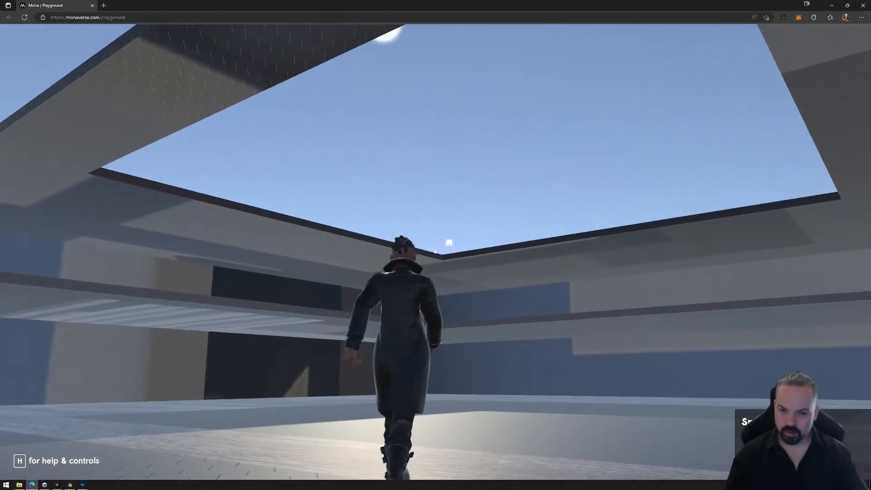
{"action": "key", "text": "d"}
{"action": "key", "text": "w"}
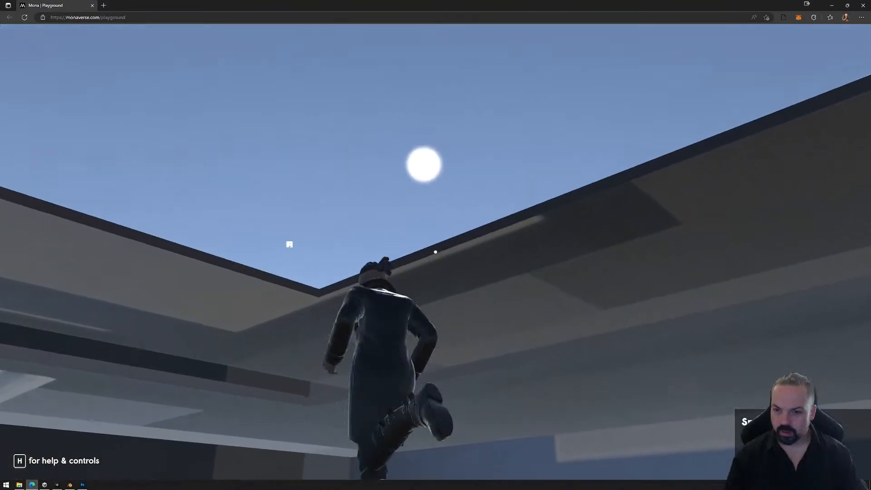
{"action": "key", "text": "a"}
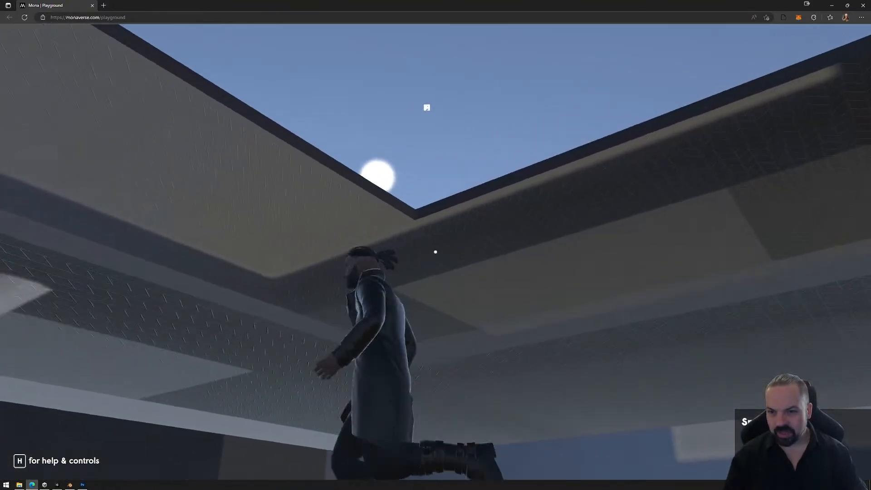
{"action": "key", "text": "d"}
{"action": "key", "text": "s"}
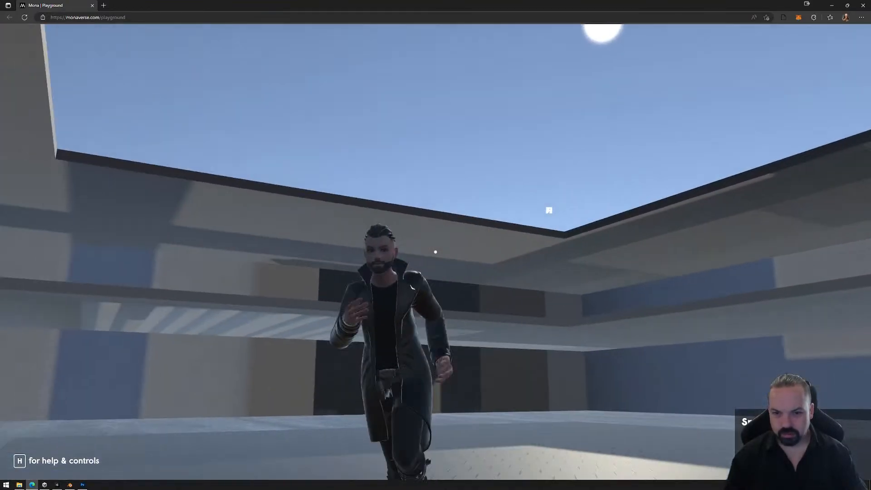
{"action": "key", "text": "d"}
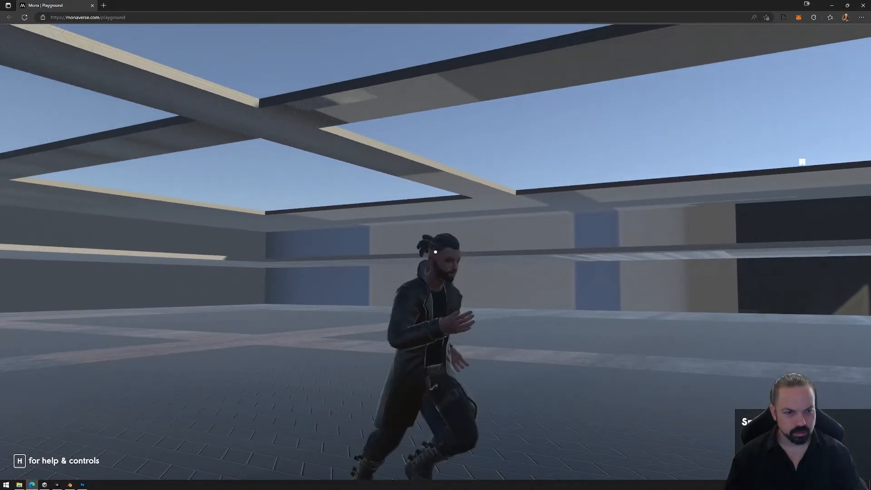
{"action": "key", "text": "w"}
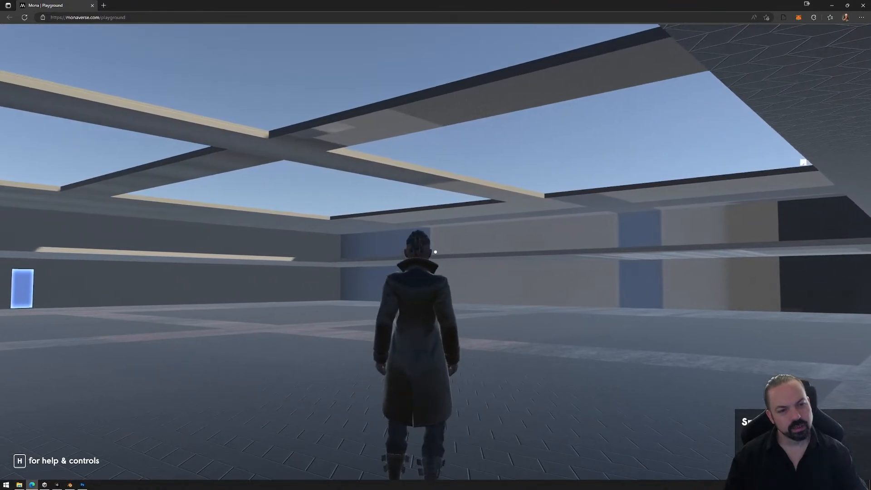
{"action": "key", "text": "w"}
{"action": "key", "text": "a"}
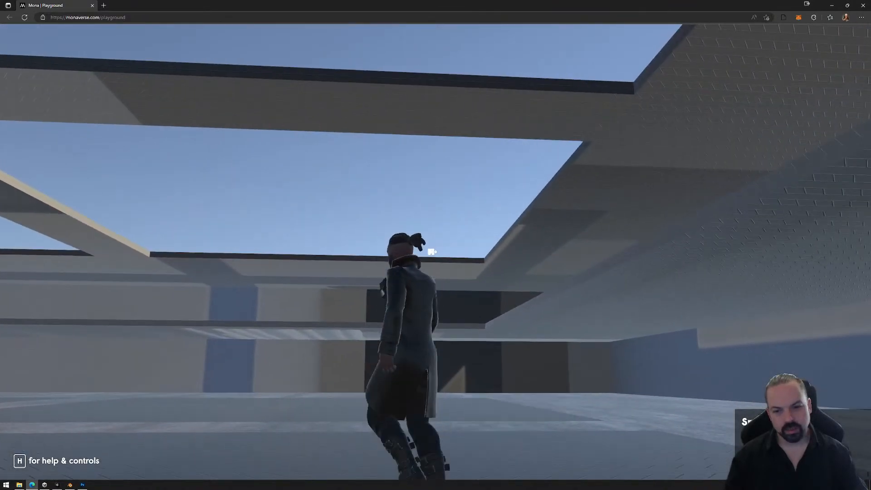
{"action": "key", "text": "w"}
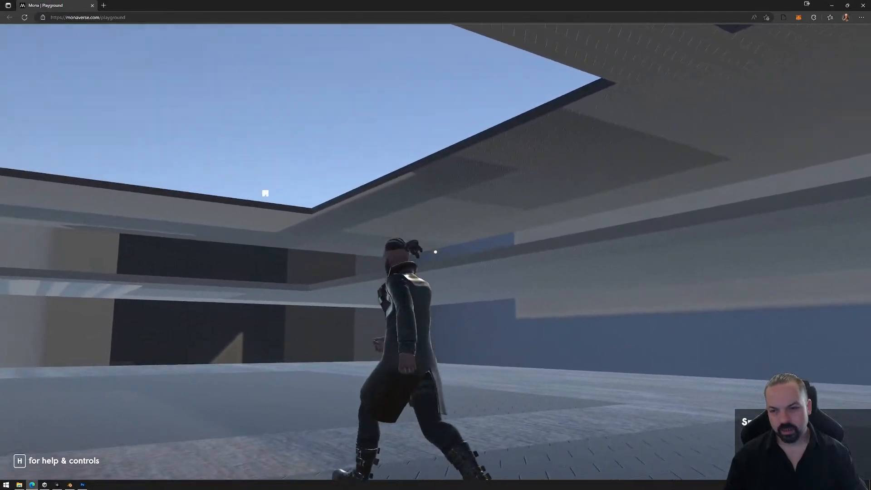
{"action": "key", "text": "w"}
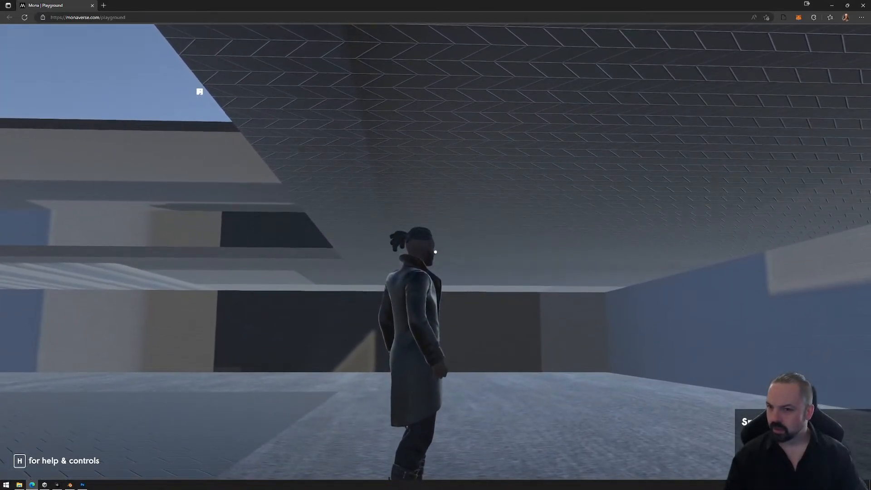
- Run back and forth beneath the roof opening to check the lens flare against the sky
{"action": "key", "text": "d"}
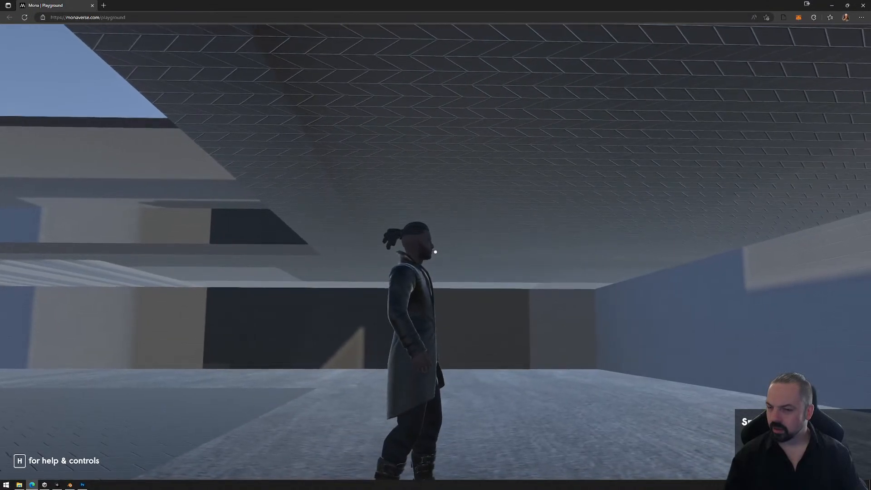
{"action": "key", "text": "a"}
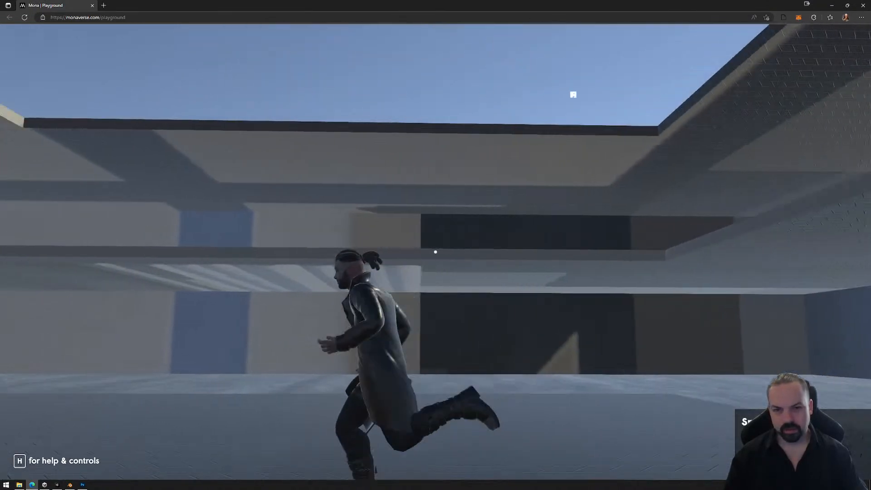
{"action": "key", "text": "w"}
- Leave the Playground, delete the PlaygroundFiles folder from the Stage_01 Exports folder, and close the file window
{"action": "key", "text": "Escape"}
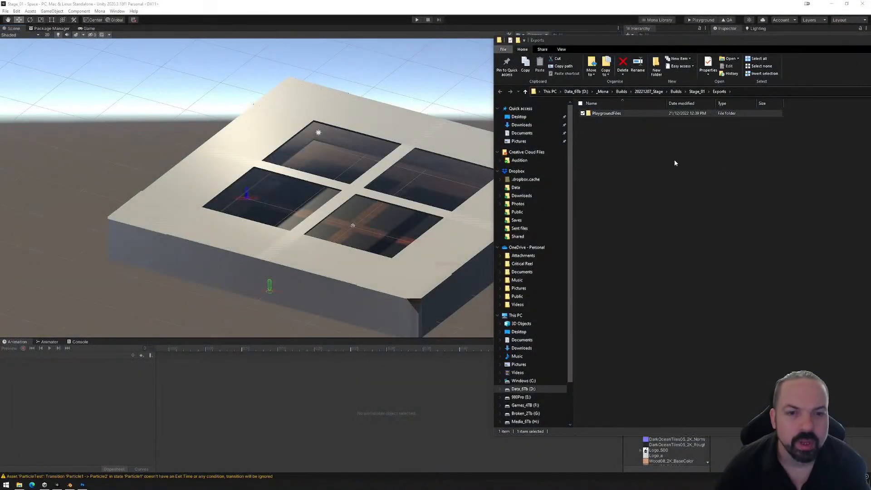
{"action": "key", "text": "Delete"}
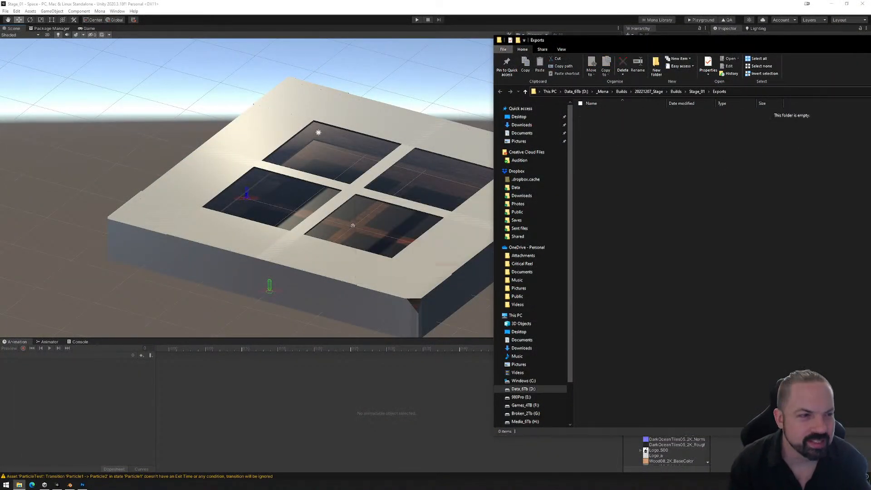
{"action": "key", "text": "alt+F4"}
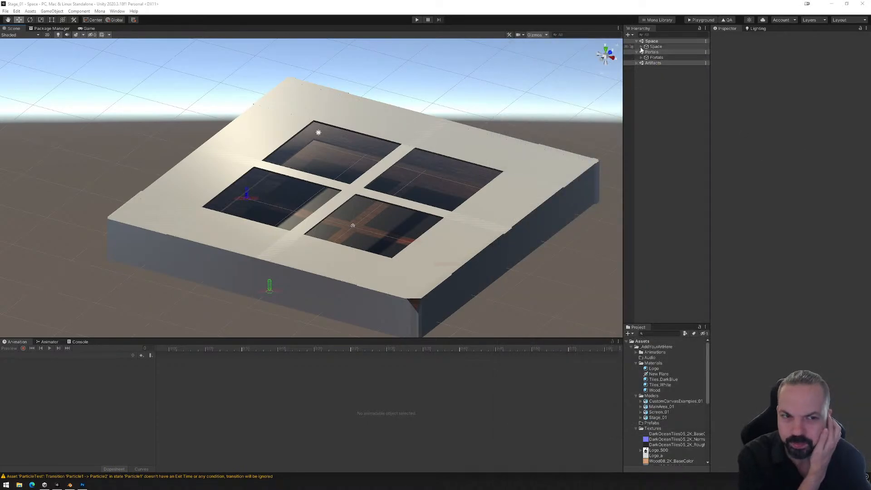
- Move the Flare object in the Lights group outside and above the roof corner, to about X -21.74, Y 14.49, Z 20.06
{"action": "left_click", "coordinate": [641, 47]}
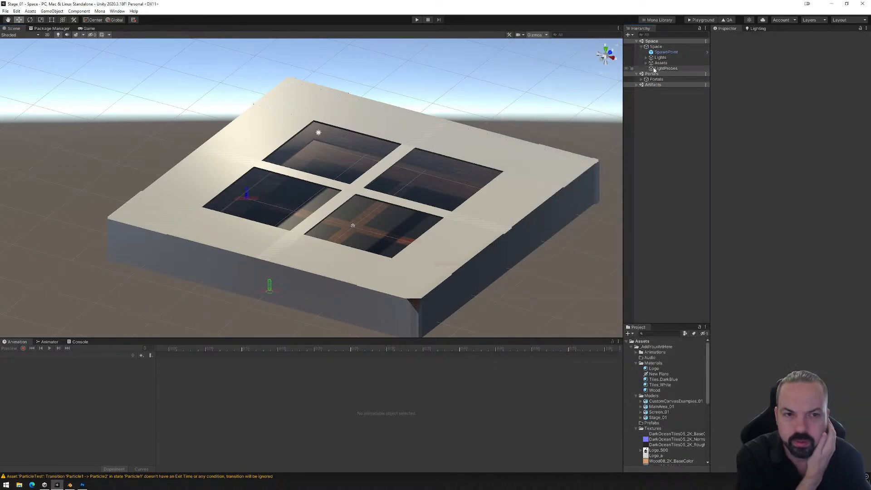
{"action": "right_click_drag", "start_coordinate": [349, 223], "coordinate": [429, 192]}
{"action": "middle_click_drag", "start_coordinate": [312, 159], "coordinate": [384, 219]}
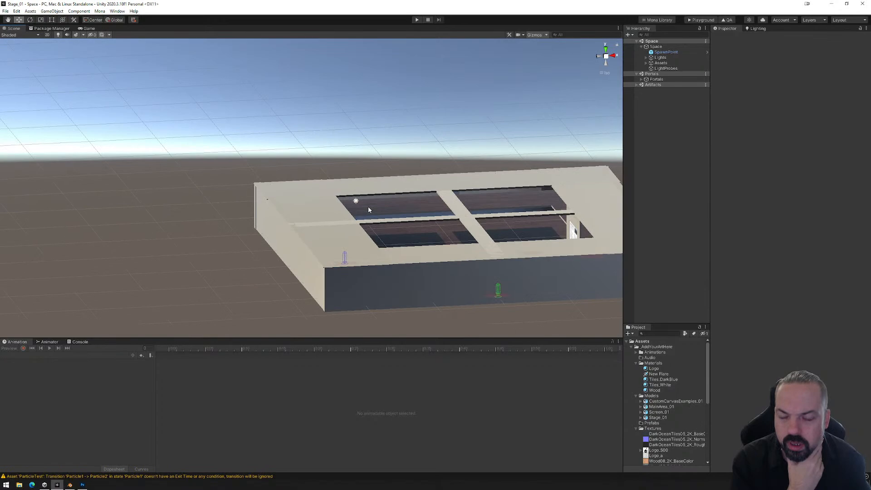
{"action": "left_click", "coordinate": [646, 58]}
{"action": "left_click", "coordinate": [663, 74]}
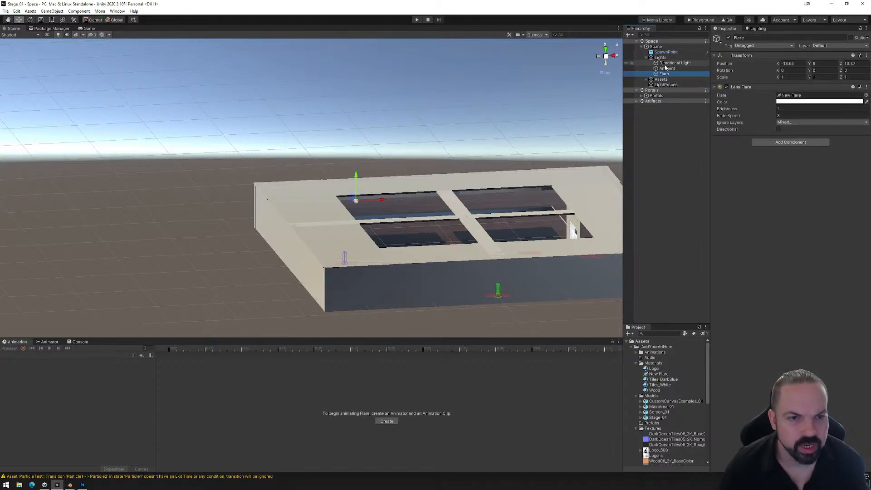
{"action": "left_click_drag", "start_coordinate": [436, 188], "coordinate": [408, 175], "text": "alt"}
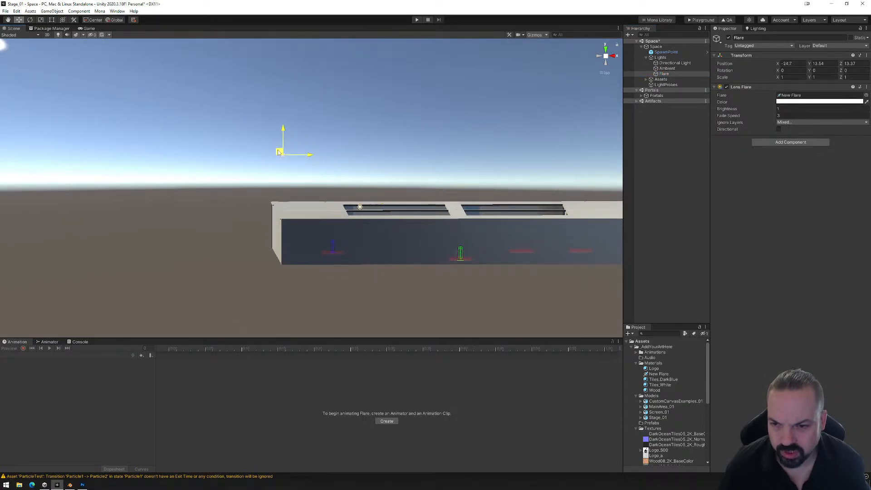
{"action": "left_click_drag", "start_coordinate": [462, 185], "coordinate": [317, 166], "text": "alt"}
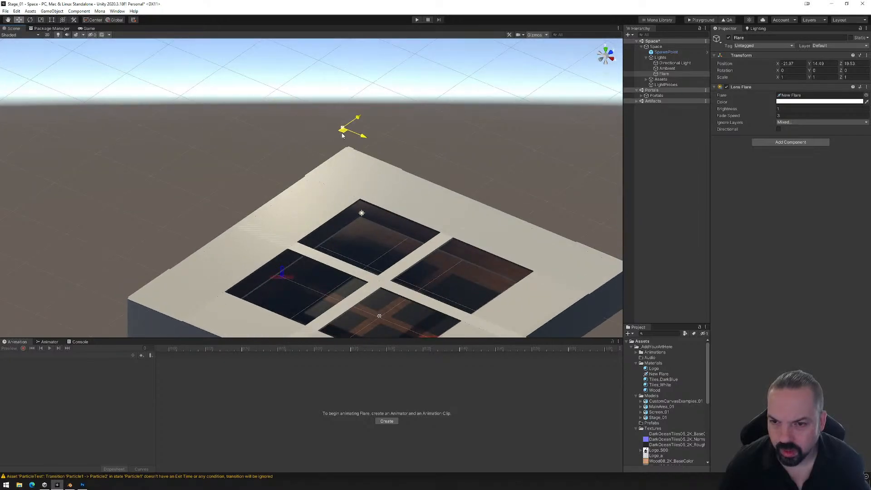
{"action": "left_click_drag", "start_coordinate": [346, 135], "coordinate": [343, 134]}
{"action": "left_click_drag", "start_coordinate": [346, 136], "coordinate": [438, 63], "text": "alt"}
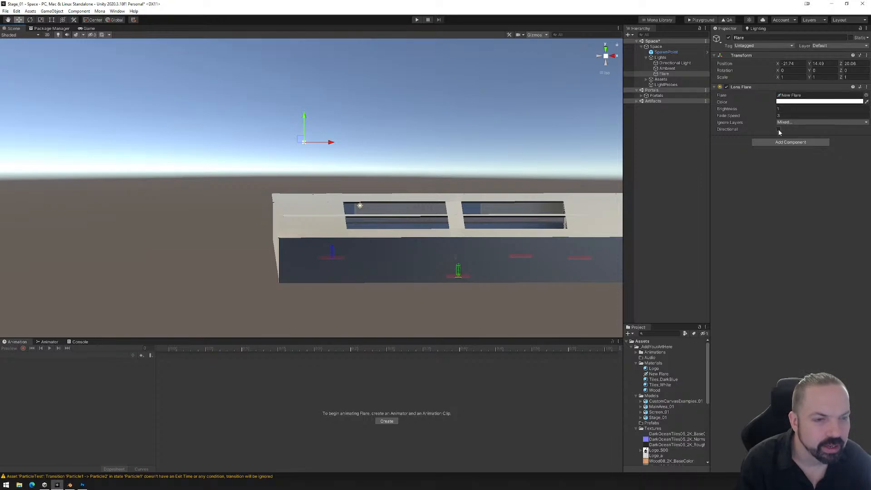
- Review the Ignore Layers choices of the Flare's Lens Flare component and turn on its Directional option
{"action": "left_click", "coordinate": [792, 123]}
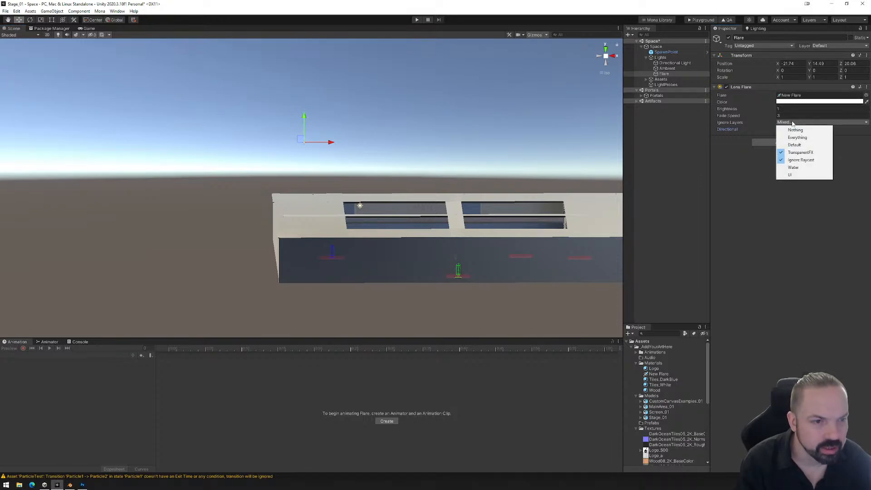
{"action": "left_click", "coordinate": [792, 247]}
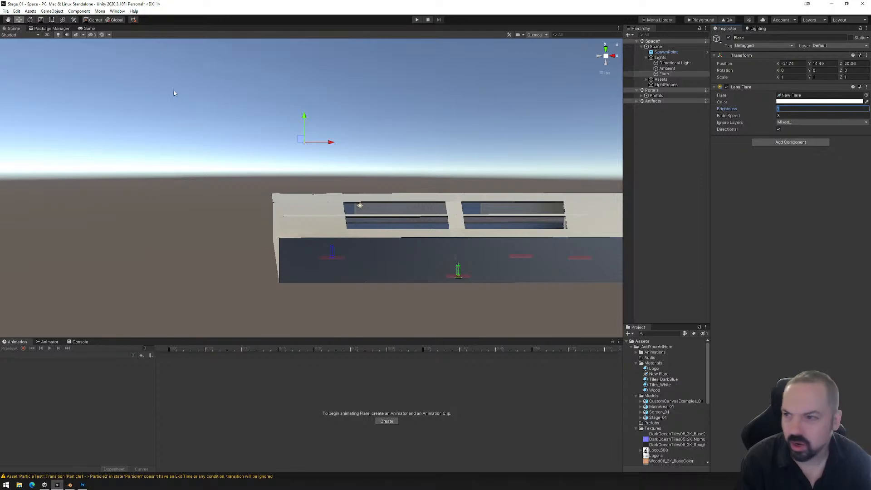
- Scale the Flare object uniformly to about 4.93 on all axes
{"action": "left_click", "coordinate": [30, 20]}
{"action": "left_click", "coordinate": [41, 20]}
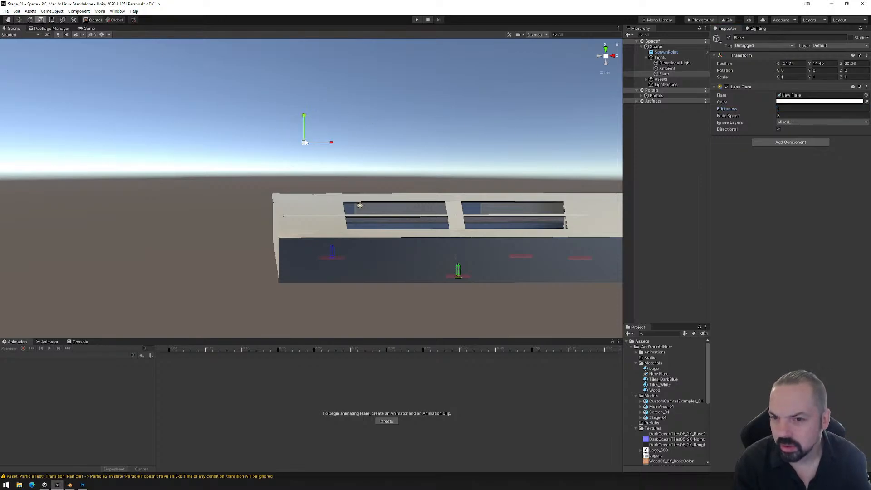
{"action": "right_click_drag", "start_coordinate": [342, 130], "coordinate": [475, 152]}
{"action": "scroll", "coordinate": [286, 129], "scroll_direction": "up", "scroll_amount": 6}
{"action": "middle_click_drag", "start_coordinate": [236, 133], "coordinate": [334, 198]}
{"action": "scroll", "coordinate": [344, 185], "scroll_direction": "up", "scroll_amount": 10}
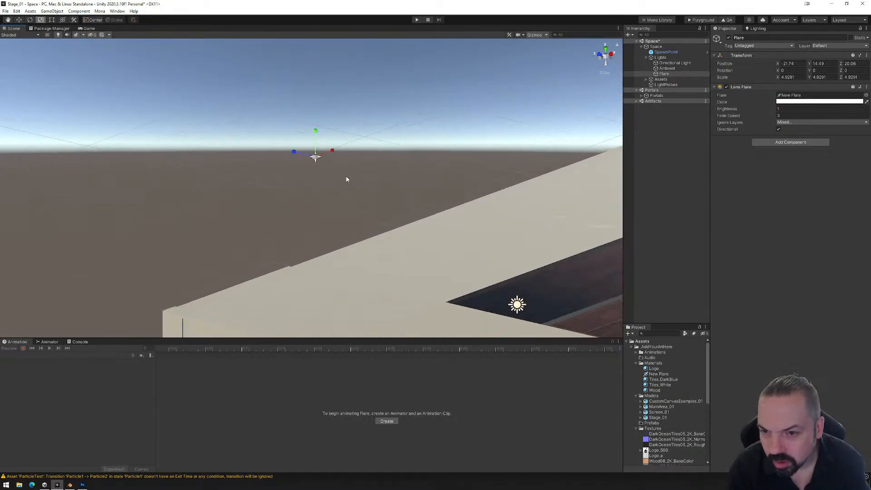
- Set the Lens Flare's brightness to 2 and fade speed to 5, and inspect the flare above the roof corner
{"action": "scroll", "coordinate": [356, 165], "scroll_direction": "up", "scroll_amount": 4}
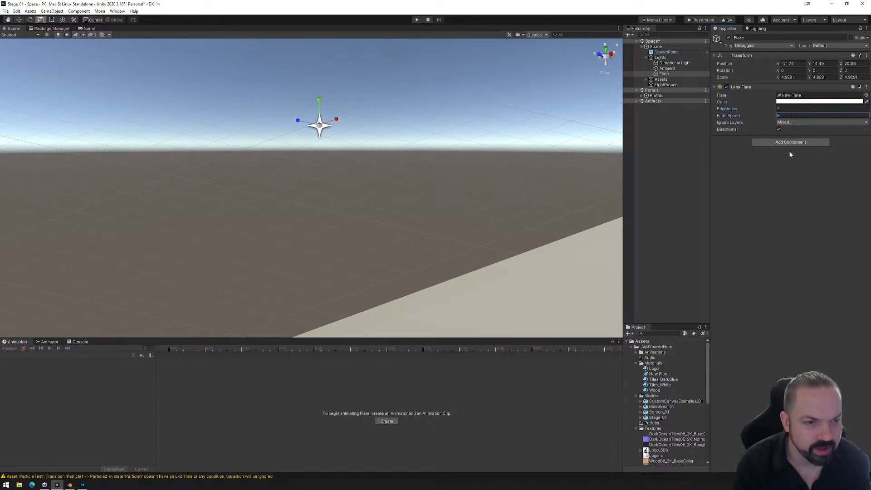
{"action": "right_click_drag", "start_coordinate": [571, 217], "coordinate": [431, 218]}
{"action": "left_click_drag", "start_coordinate": [440, 204], "coordinate": [458, 215], "text": "alt"}
{"action": "middle_click_drag", "start_coordinate": [458, 215], "coordinate": [437, 146]}
{"action": "scroll", "coordinate": [438, 179], "scroll_direction": "down", "scroll_amount": 5}
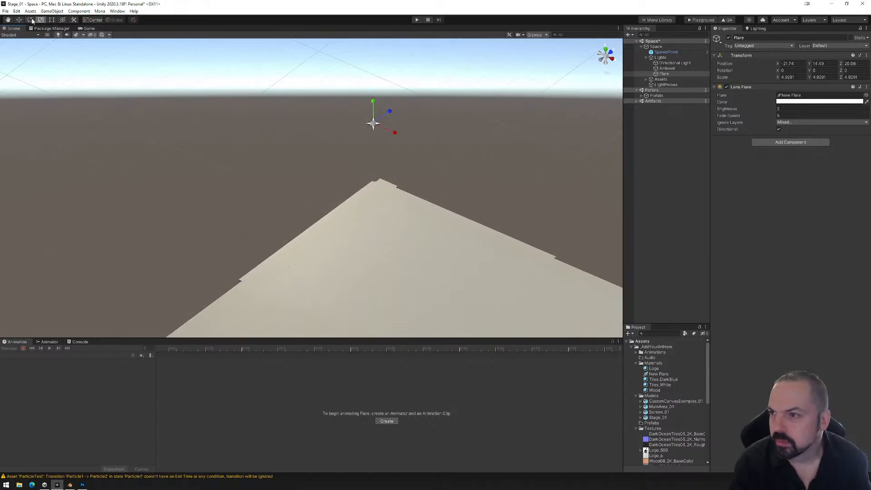
- Save the Space scene and export its playground build
{"action": "left_click", "coordinate": [5, 11]}
{"action": "left_click", "coordinate": [18, 43]}
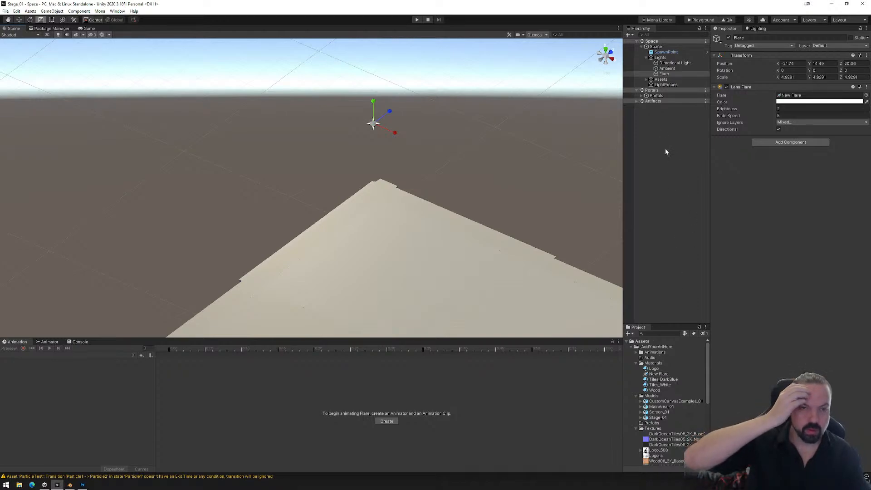
{"action": "left_click", "coordinate": [691, 20]}
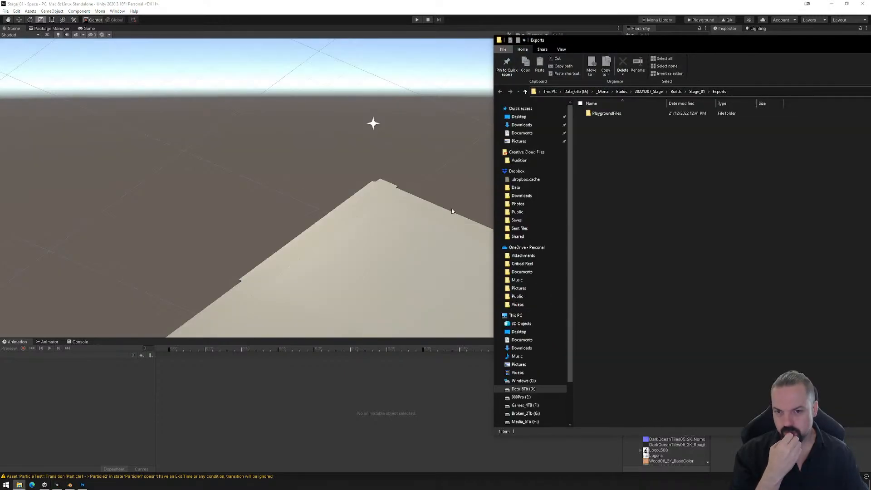
- Upload the exported PlaygroundFiles folder to the Mona Playground page and maximize the browser window
{"action": "left_click", "coordinate": [606, 113]}
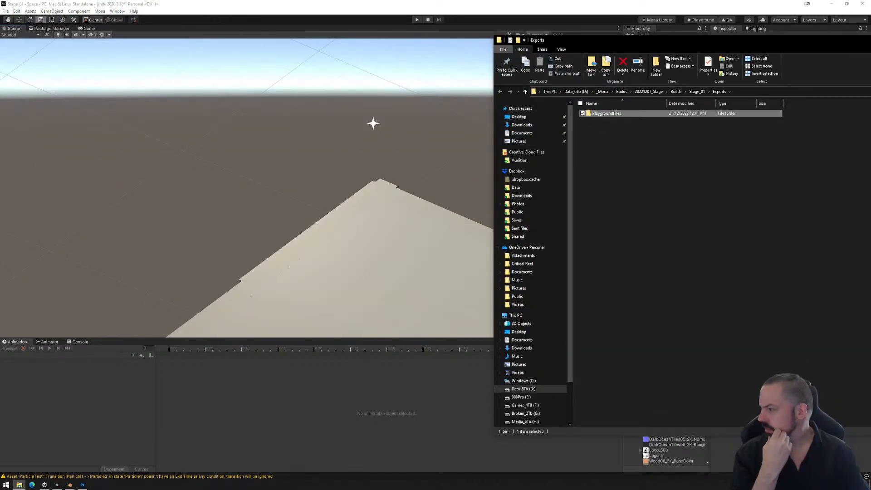
{"action": "left_click_drag", "start_coordinate": [0, 253], "coordinate": [397, 116]}
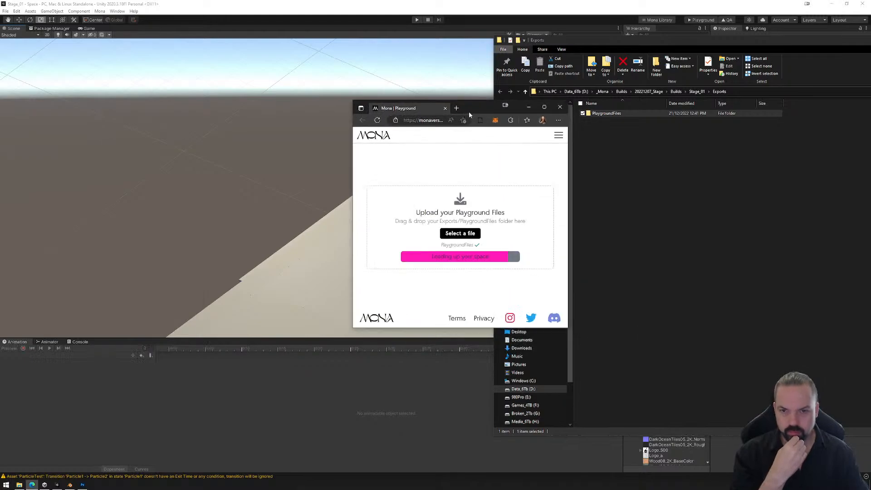
{"action": "double_click", "coordinate": [476, 107]}
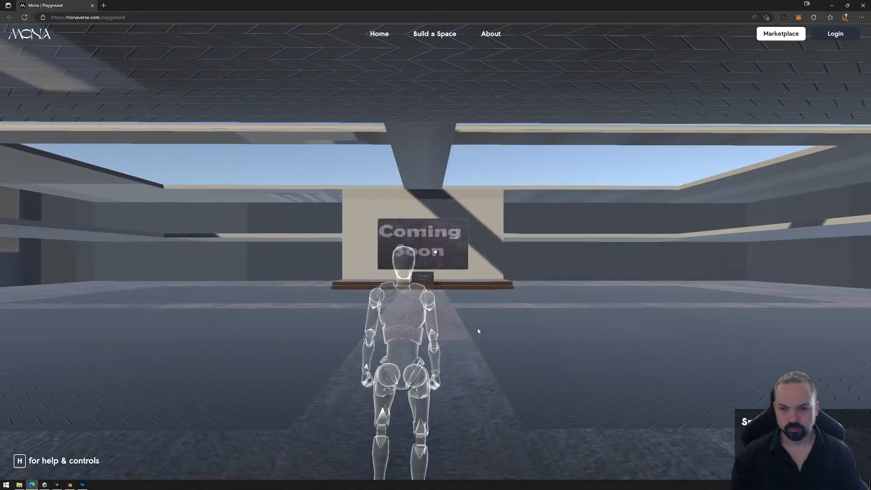
- Walk the avatar through the playground space, examine the sun and its lens flare through the roof openings, and close the preview
{"action": "left_click", "coordinate": [478, 328]}
{"action": "key", "text": "w"}
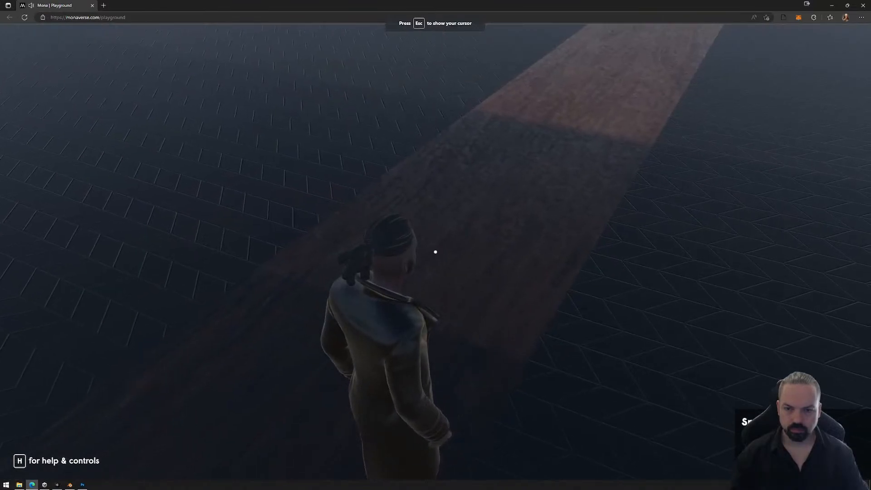
{"action": "key", "text": "d"}
{"action": "key", "text": "s"}
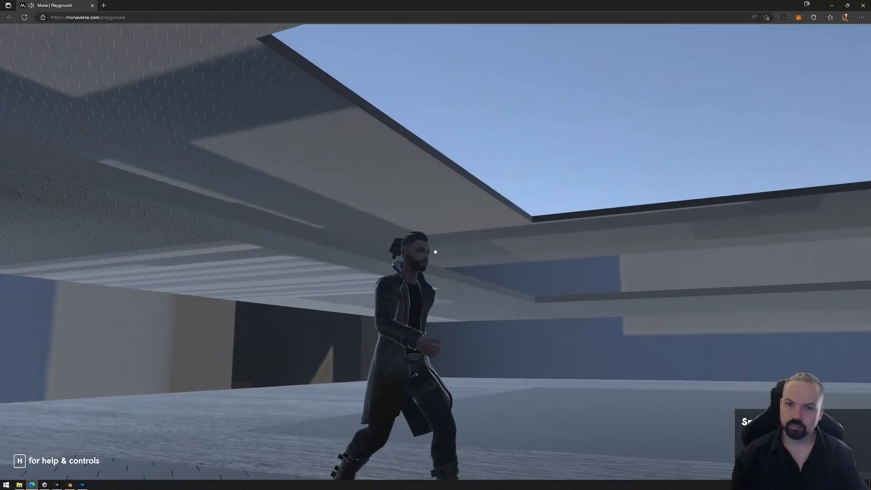
{"action": "key", "text": "d"}
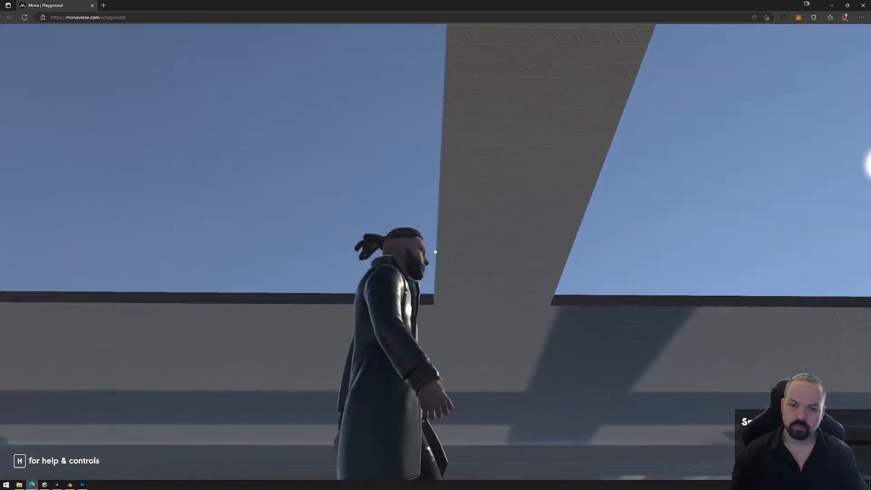
{"action": "key", "text": "d"}
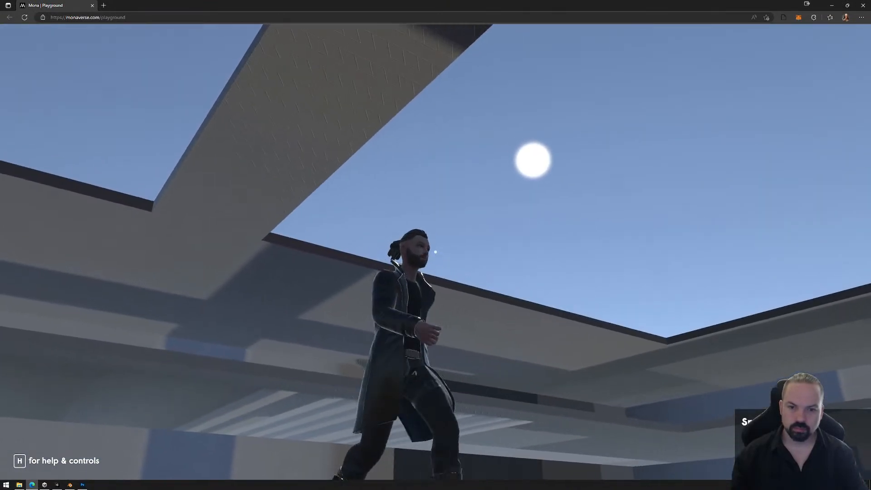
{"action": "key", "text": "d"}
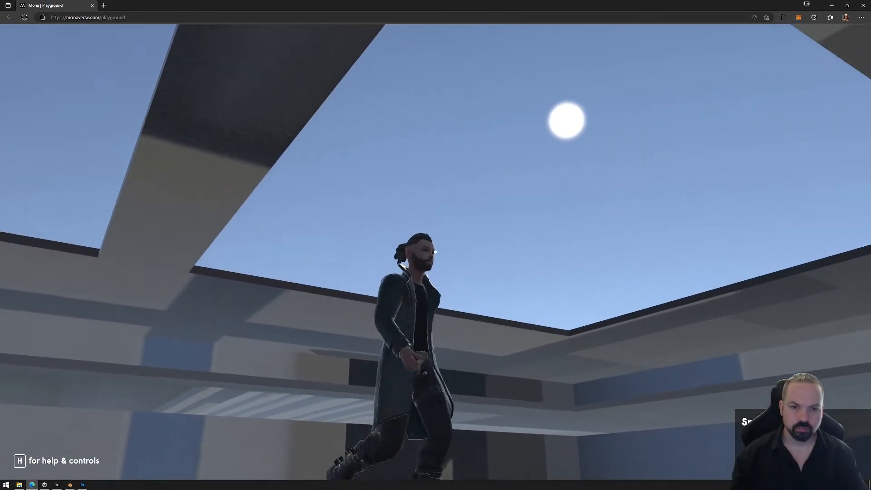
{"action": "key", "text": "a"}
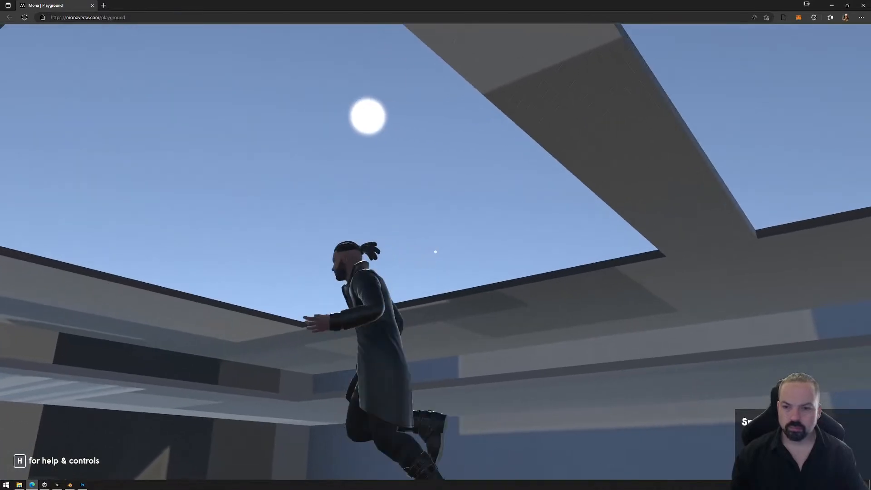
{"action": "key", "text": "w"}
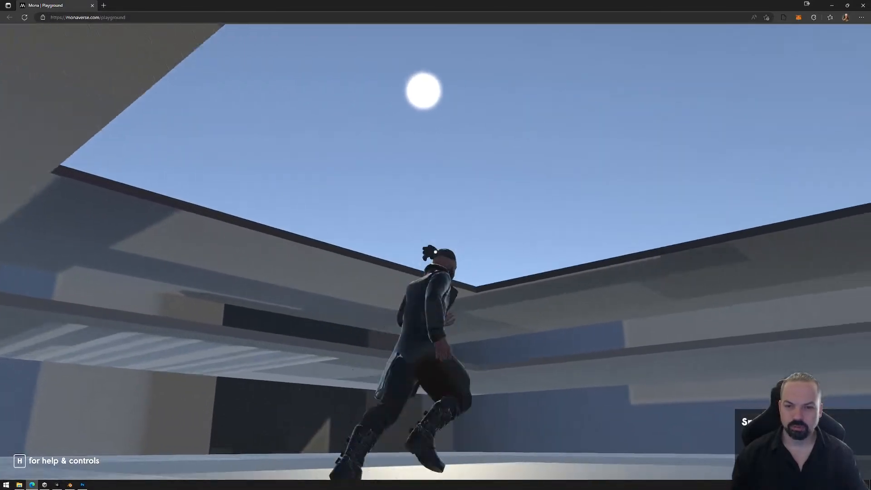
{"action": "key", "text": "s"}
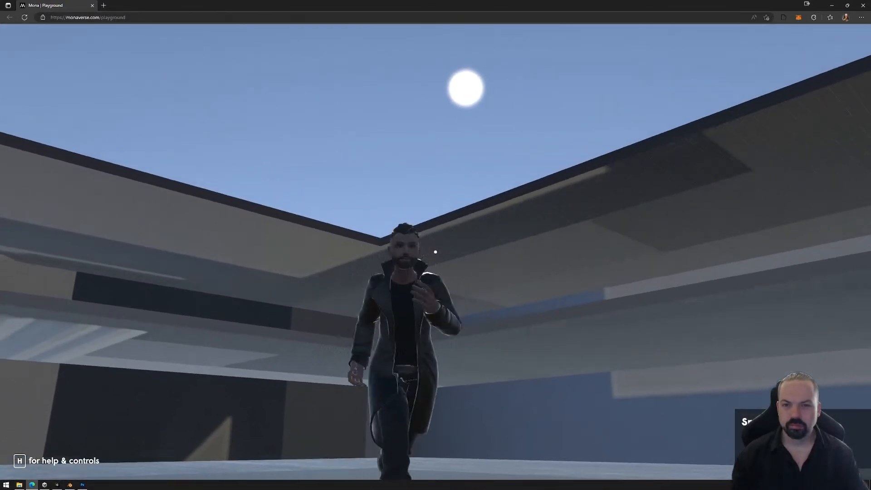
{"action": "key", "text": "a"}
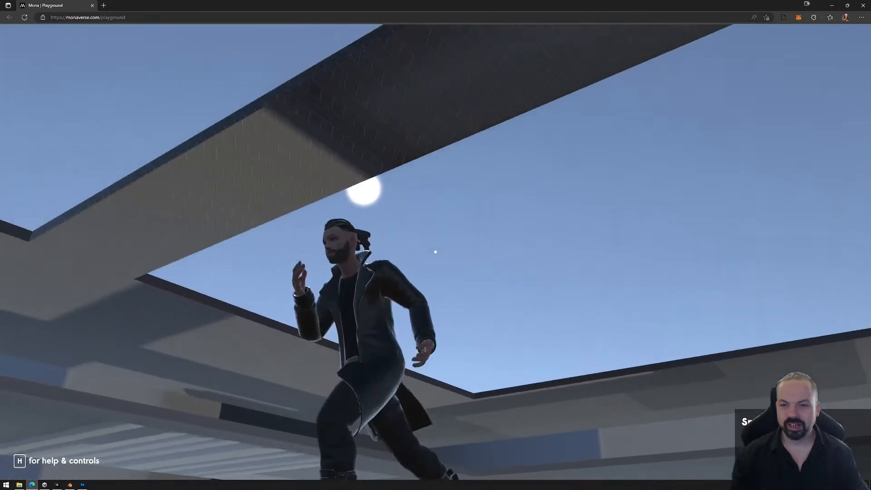
{"action": "key", "text": "d"}
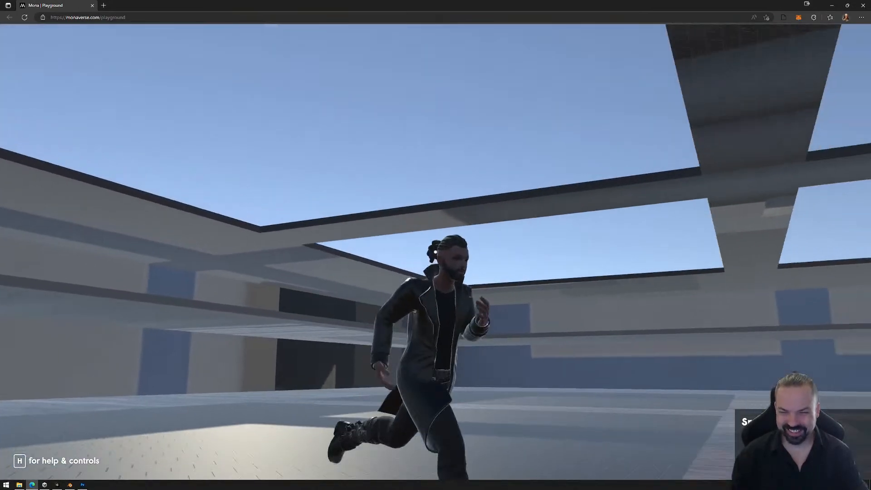
{"action": "key", "text": "w"}
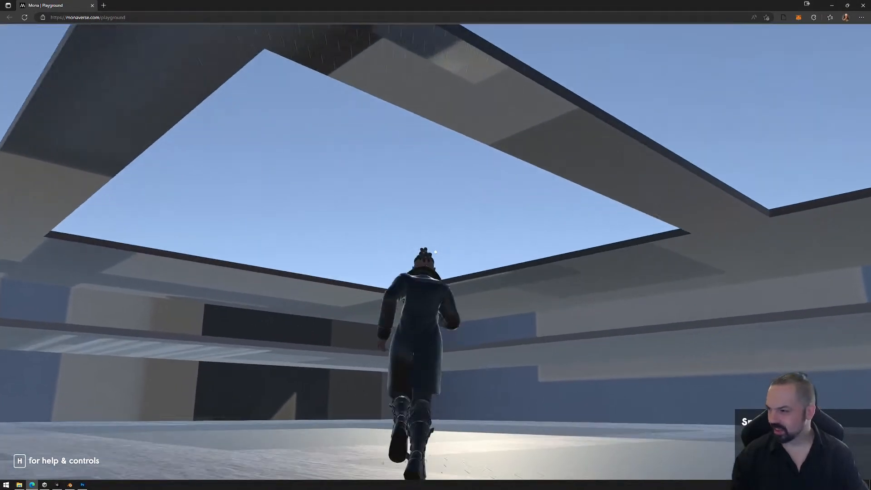
{"action": "key", "text": "w"}
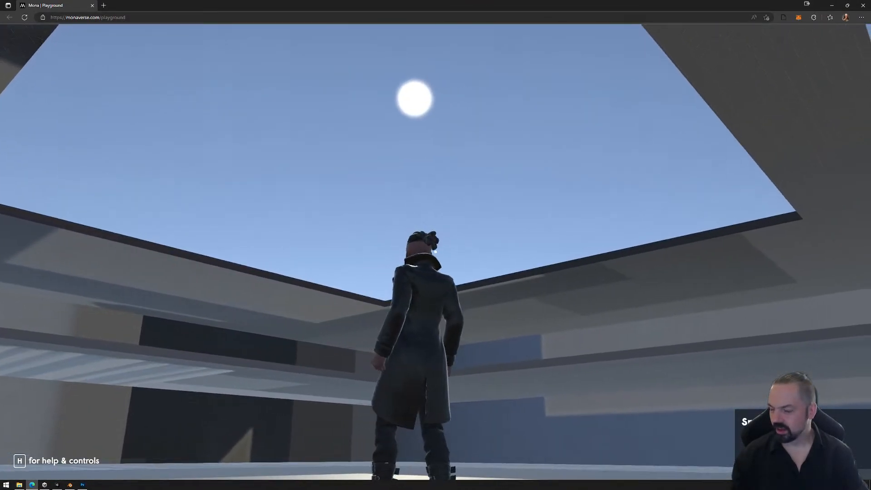
{"action": "key", "text": "a"}
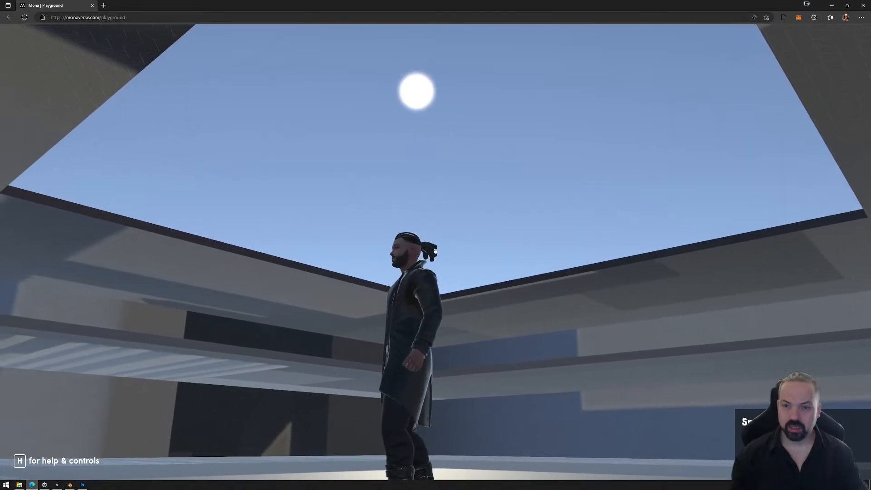
{"action": "key", "text": "Escape"}
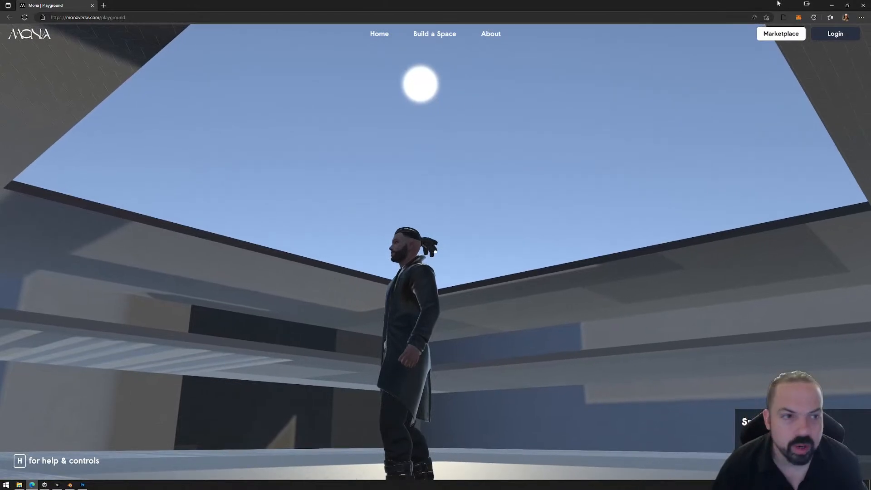
{"action": "left_click", "coordinate": [865, 6]}
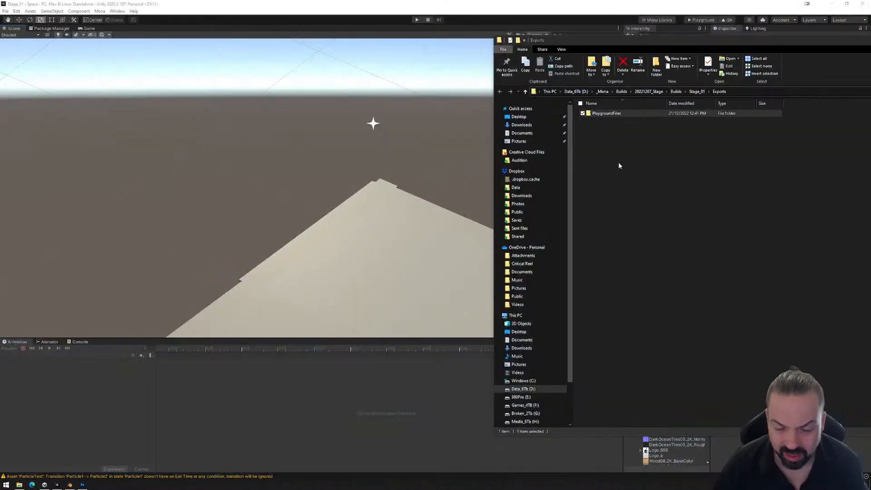
- In Unity, move the Flare over the dark roof opening beside the Directional Light, working from above
{"action": "left_click", "coordinate": [371, 124]}
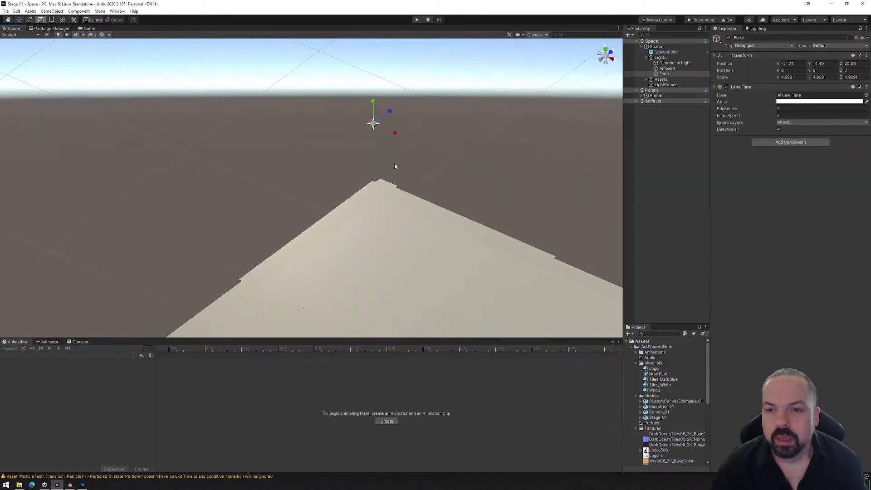
{"action": "right_click_drag", "start_coordinate": [394, 162], "coordinate": [552, 149]}
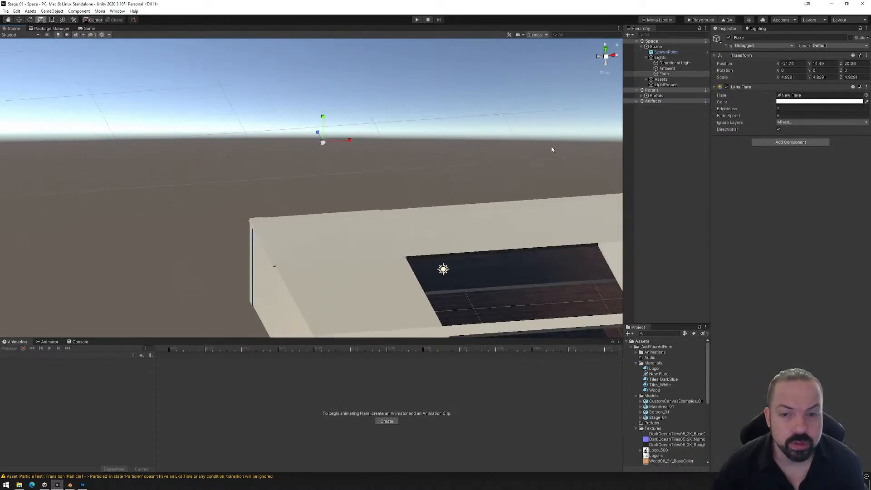
{"action": "right_click_drag", "start_coordinate": [593, 58], "coordinate": [572, 96]}
{"action": "left_click", "coordinate": [606, 50]}
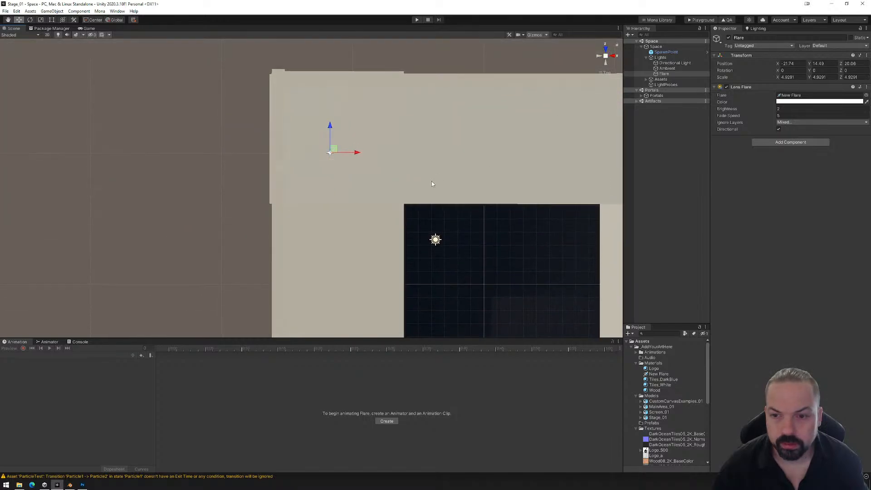
{"action": "left_click_drag", "start_coordinate": [334, 155], "coordinate": [459, 192]}
- Raise the Directional Light well above the roof, slightly higher than the Flare
{"action": "left_click", "coordinate": [429, 248]}
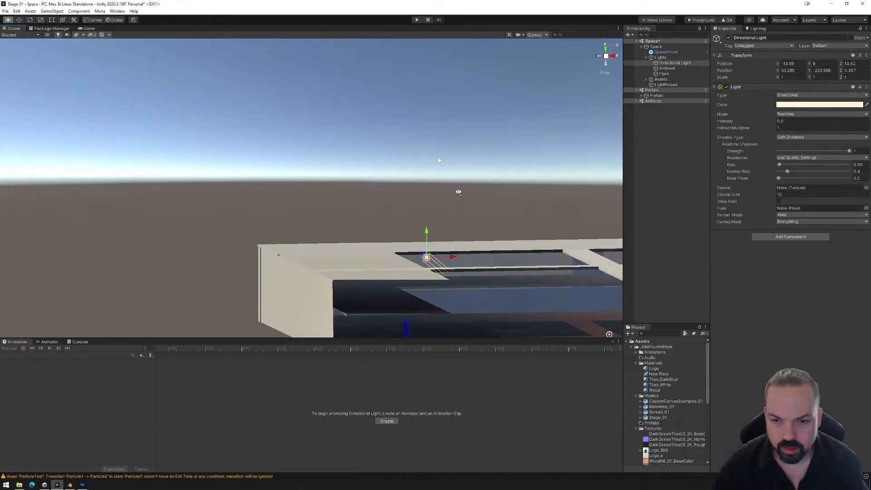
{"action": "left_click_drag", "start_coordinate": [440, 153], "coordinate": [446, 119]}
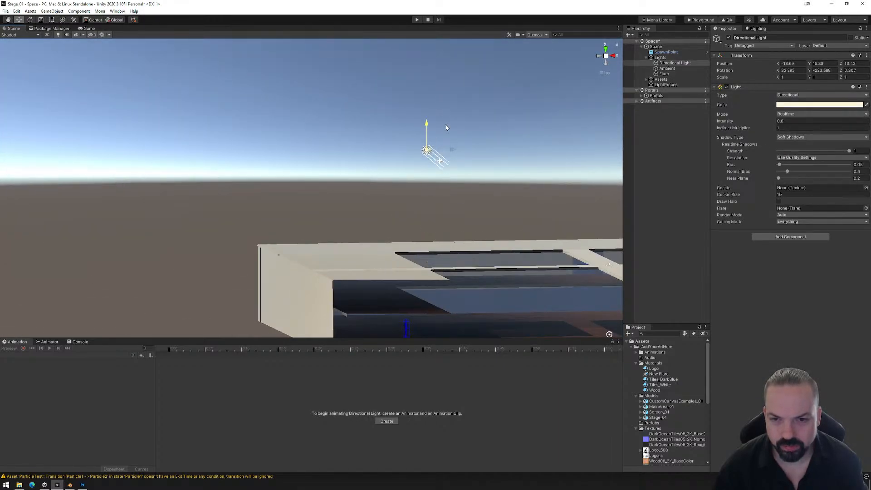
{"action": "left_click", "coordinate": [611, 49]}
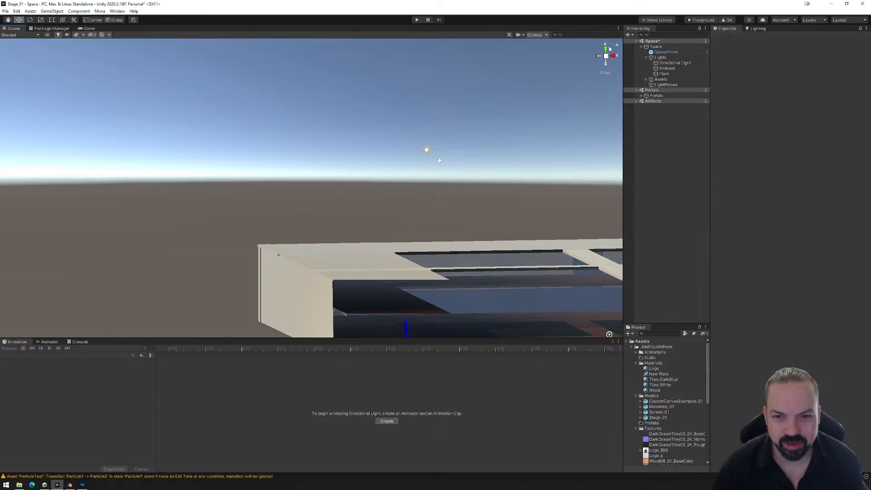
{"action": "left_click_drag", "start_coordinate": [485, 144], "coordinate": [441, 219], "text": "alt"}
{"action": "left_click", "coordinate": [397, 201]}
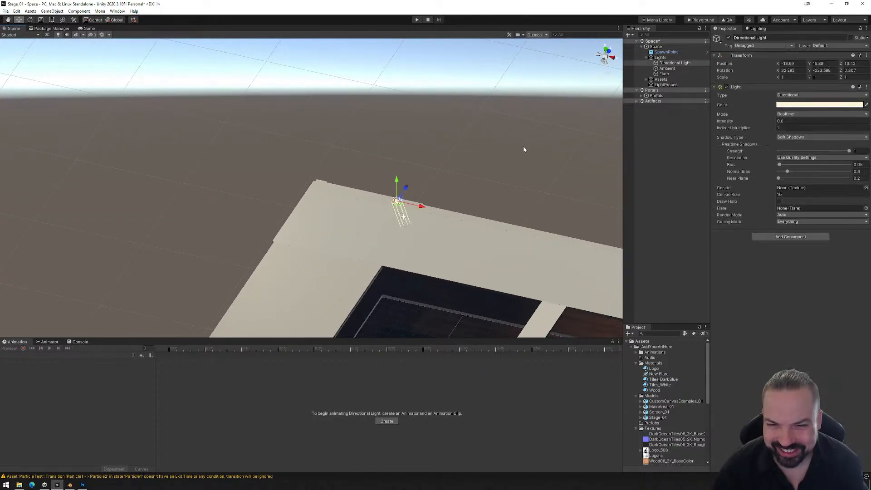
- Move the Directional Light to the roof's outer corner and the Flare beside it, at about X -23.64, Y 14.07, Z 23.5
{"action": "left_click", "coordinate": [608, 48]}
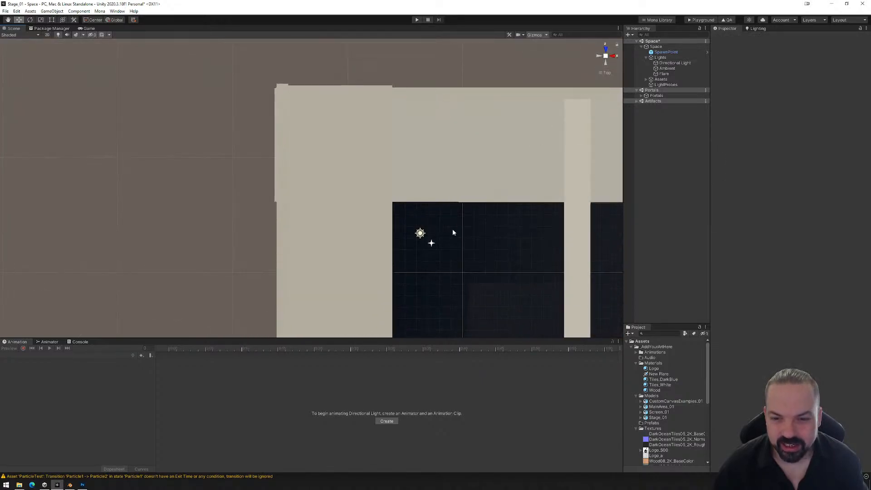
{"action": "left_click", "coordinate": [421, 233]}
{"action": "left_click_drag", "start_coordinate": [421, 233], "coordinate": [287, 90]}
{"action": "left_click", "coordinate": [432, 244]}
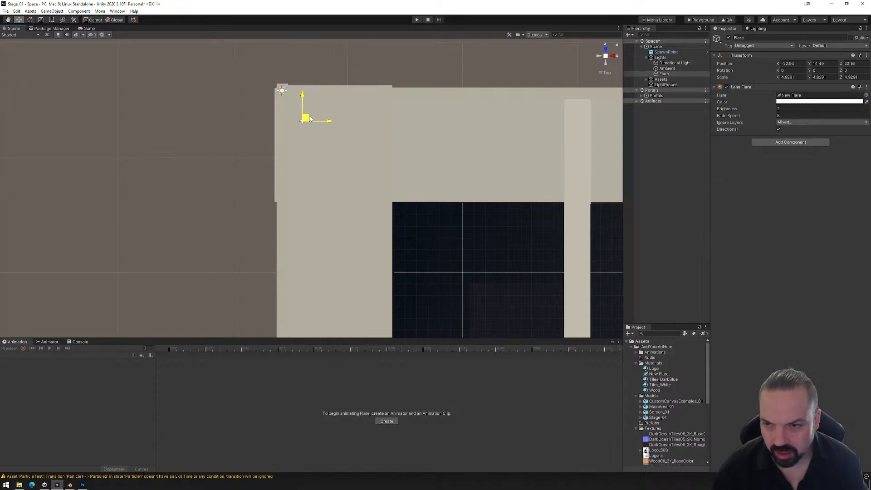
{"action": "right_click_drag", "start_coordinate": [485, 312], "coordinate": [463, 148]}
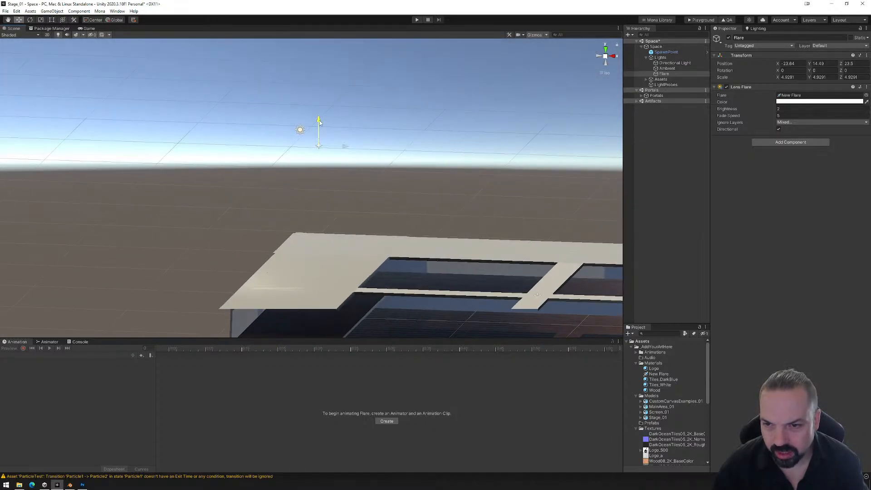
- Set the Flare's lens flare brightness to 1 and fade speed to 3, and turn off Directional
{"action": "left_click", "coordinate": [795, 109]}
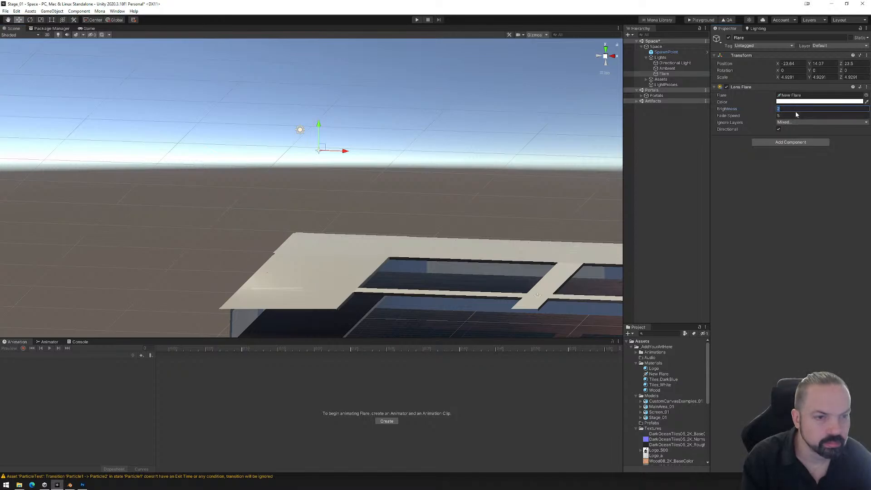
{"action": "left_click", "coordinate": [796, 115]}
{"action": "type", "text": "3"}
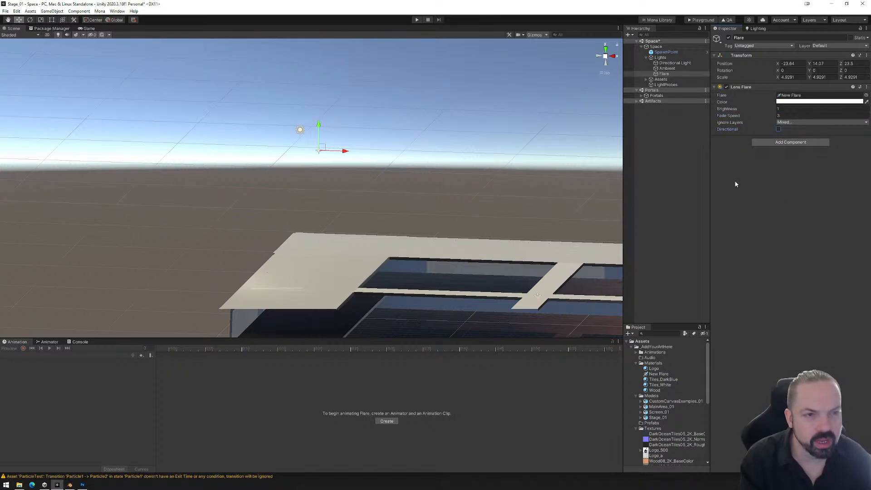
- Save the scene with the adjusted flare and rebuild the playground files
{"action": "left_click", "coordinate": [6, 11]}
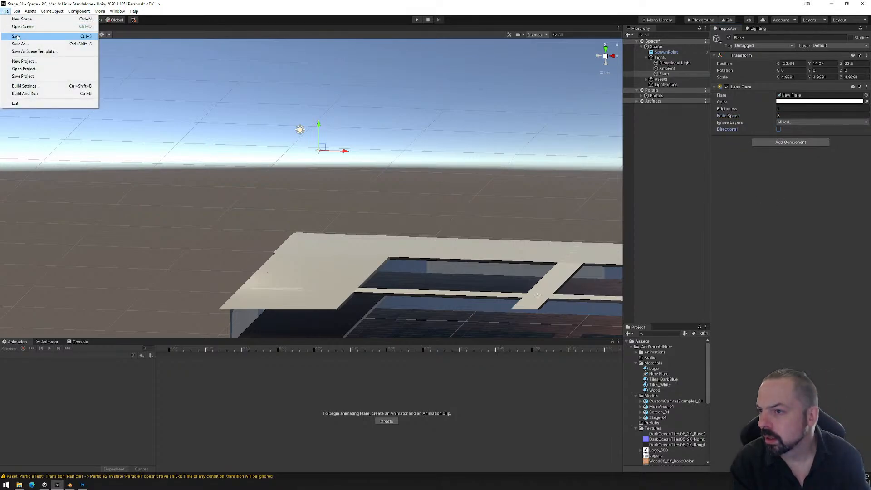
{"action": "left_click", "coordinate": [18, 36]}
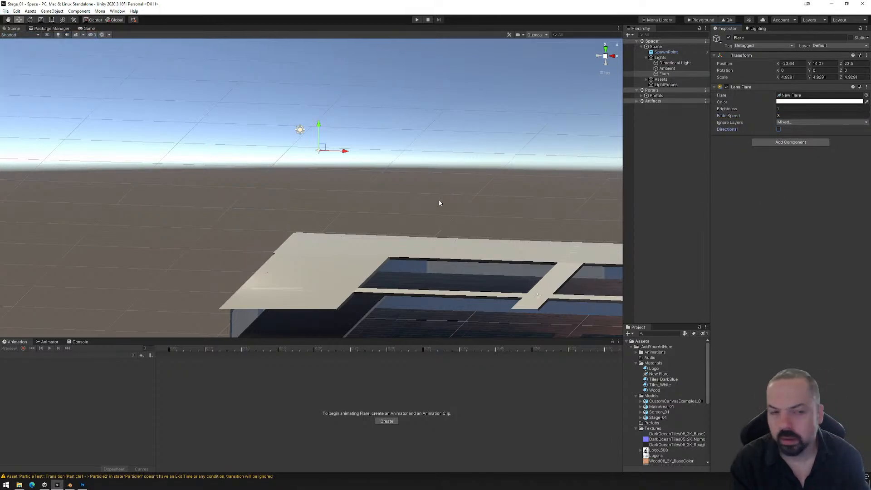
{"action": "left_click", "coordinate": [701, 21]}
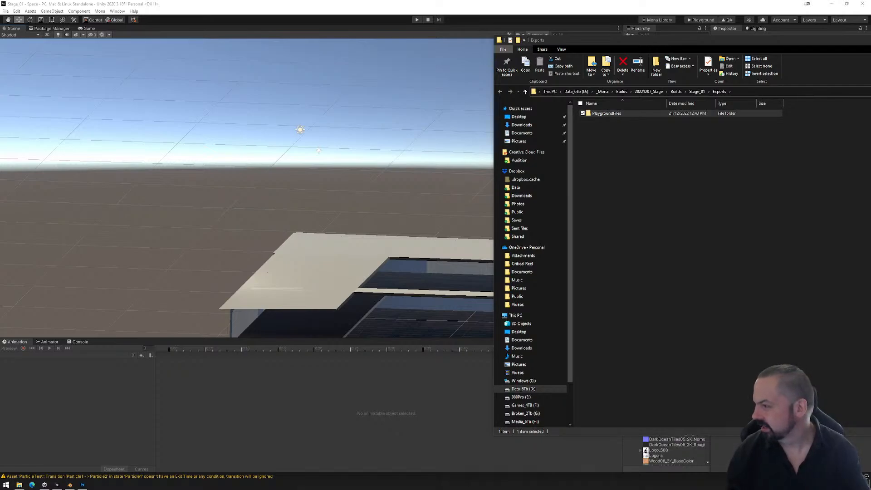
- Upload the PlaygroundFiles export folder to the Mona playground, maximize the browser window and enter the stage space
{"action": "left_click_drag", "start_coordinate": [0, 283], "coordinate": [591, 91]}
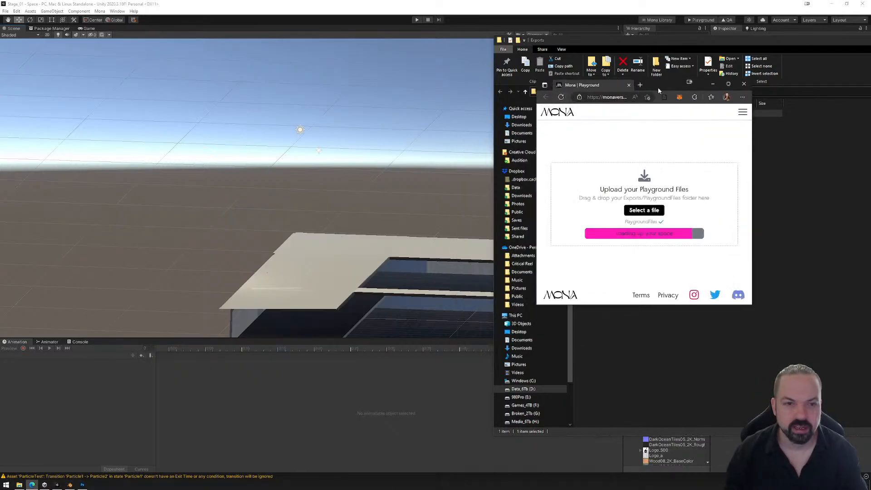
{"action": "double_click", "coordinate": [658, 87]}
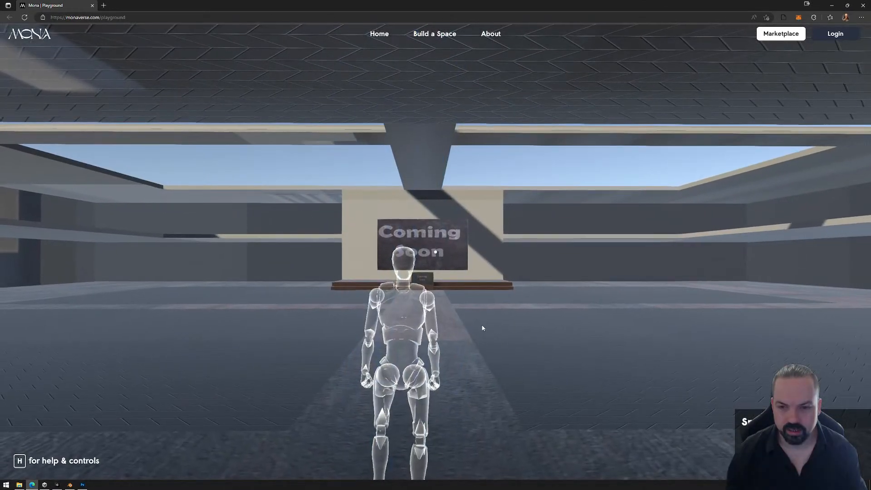
{"action": "left_click", "coordinate": [483, 327]}
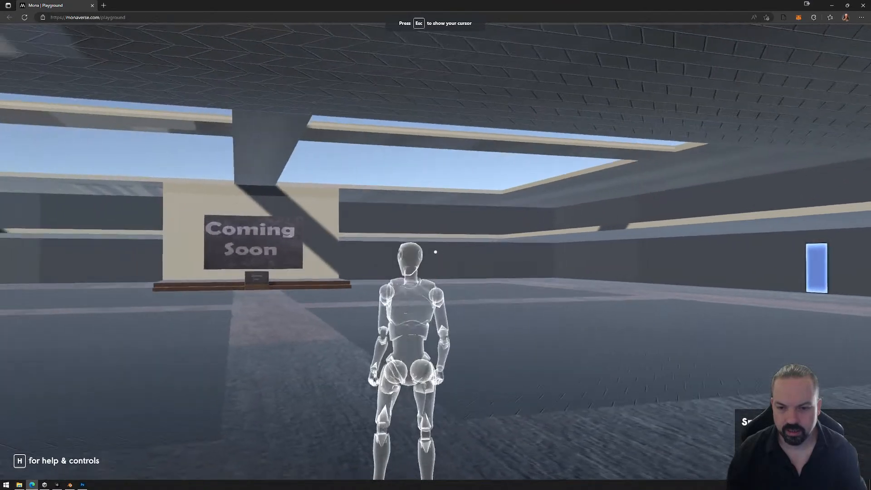
- Walk the avatar around the stage space and examine the sun and flare through the roof openings from different angles
{"action": "key", "text": "w"}
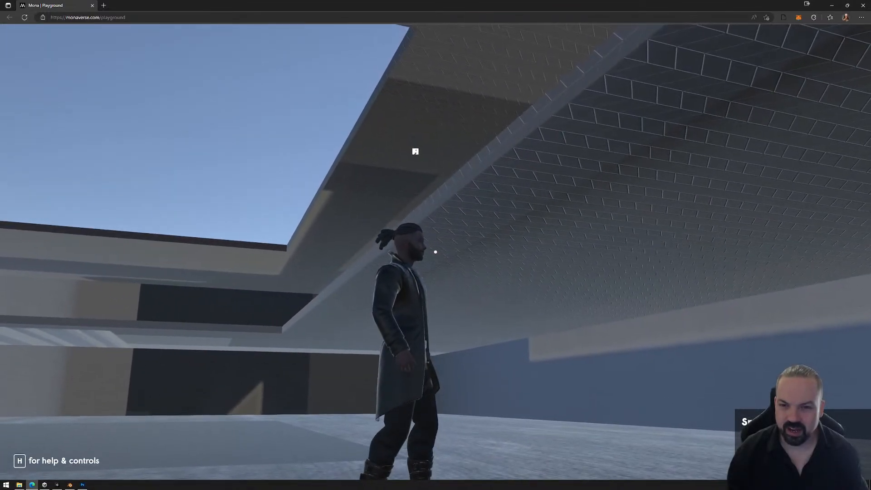
{"action": "key", "text": "d"}
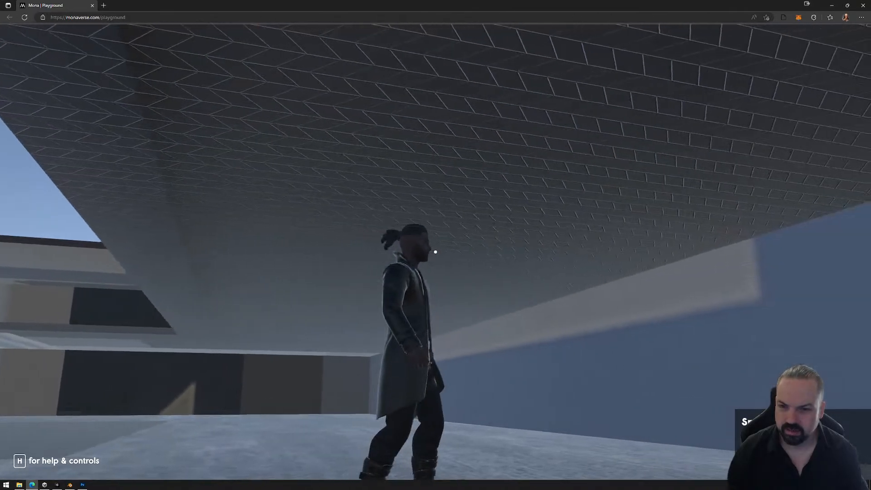
{"action": "key", "text": "a"}
{"action": "key", "text": "a"}
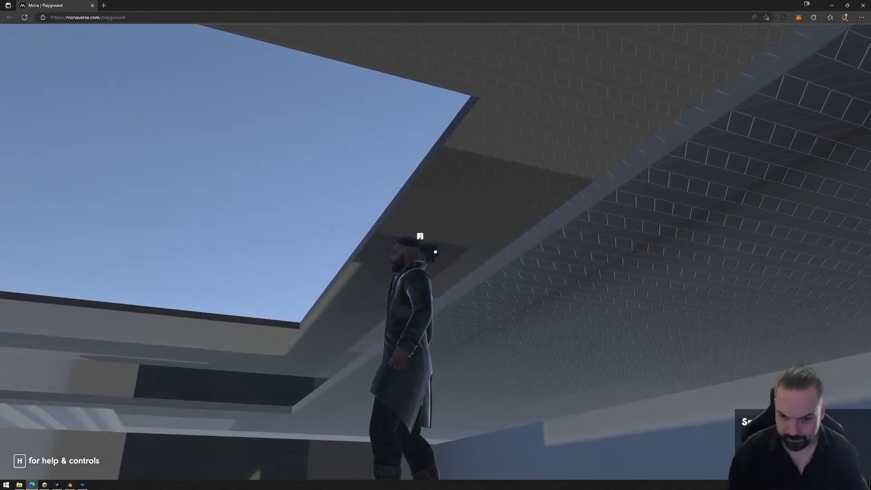
{"action": "key", "text": "d"}
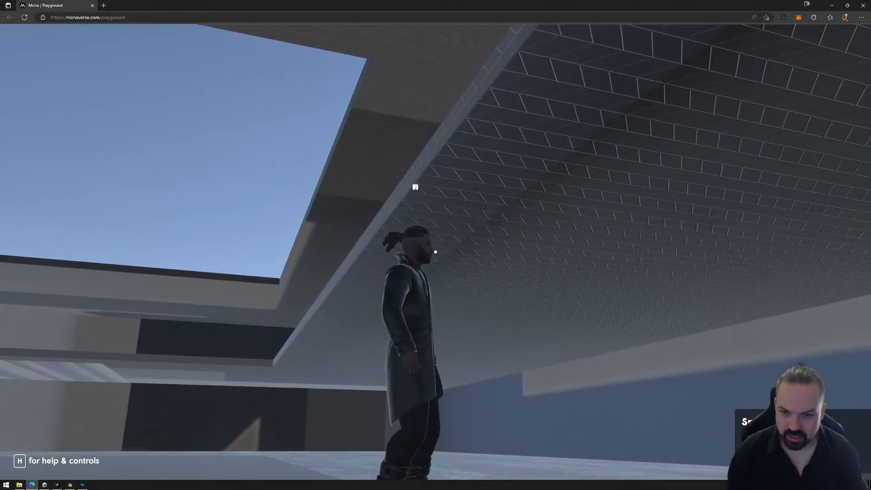
{"action": "key", "text": "a"}
{"action": "key", "text": "d"}
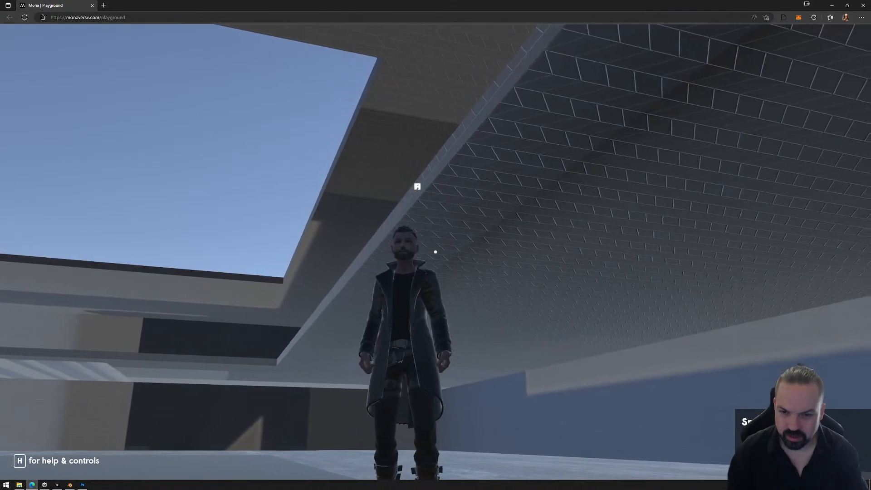
{"action": "key", "text": "d"}
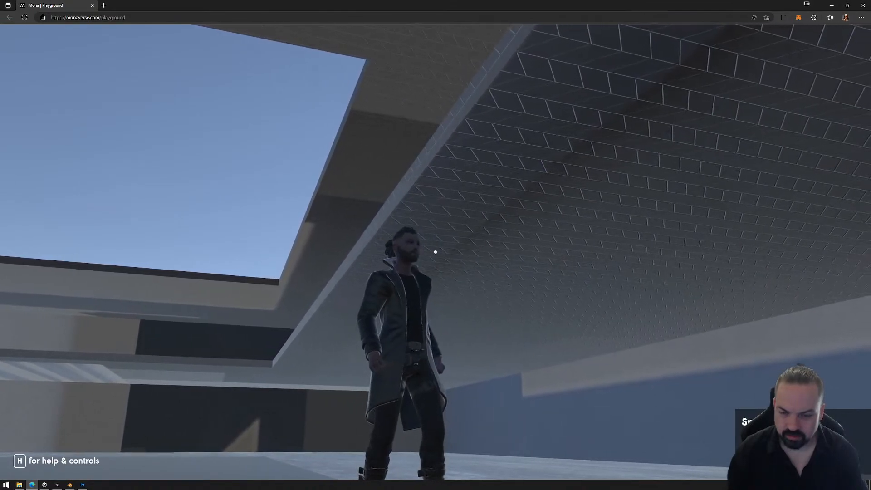
{"action": "key", "text": "a"}
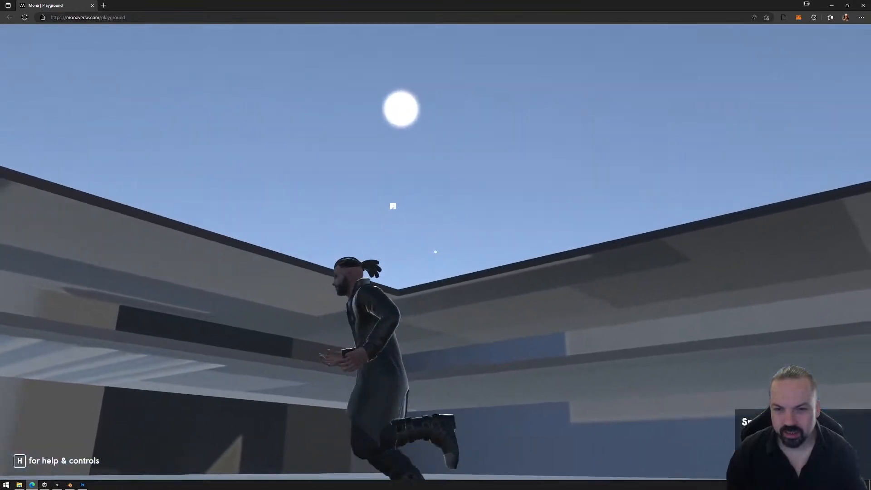
{"action": "key", "text": "d"}
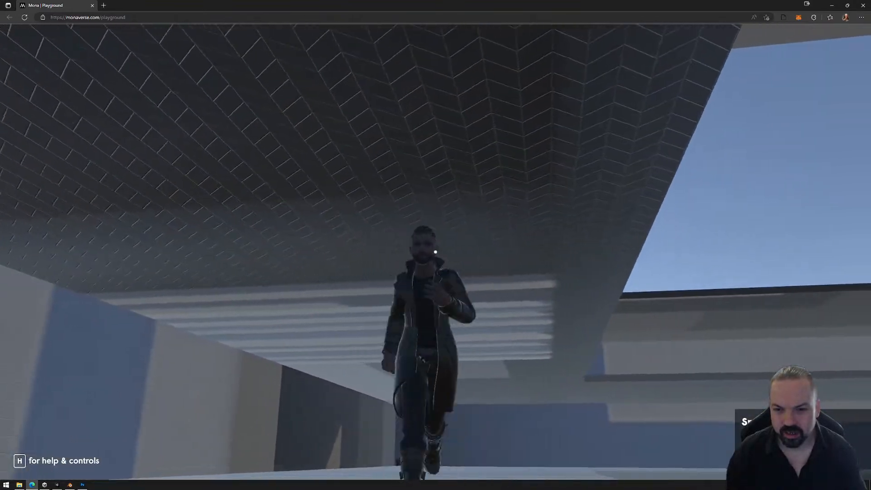
{"action": "key", "text": "d"}
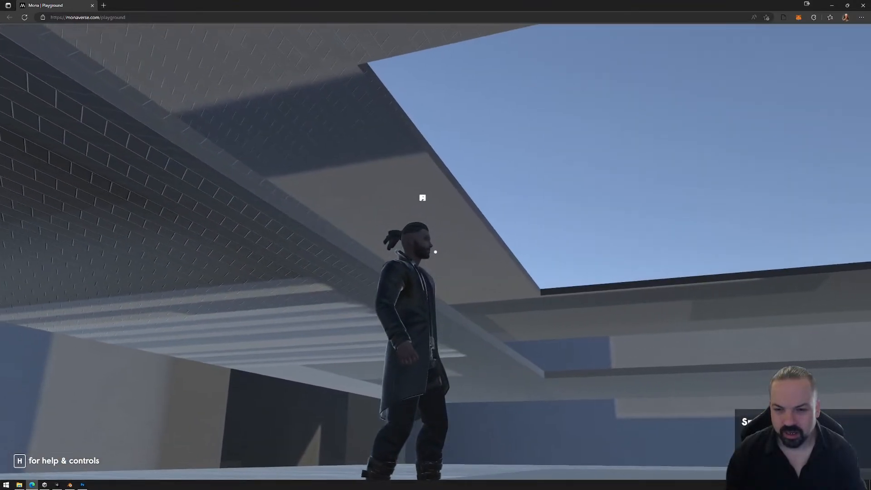
{"action": "key", "text": "d"}
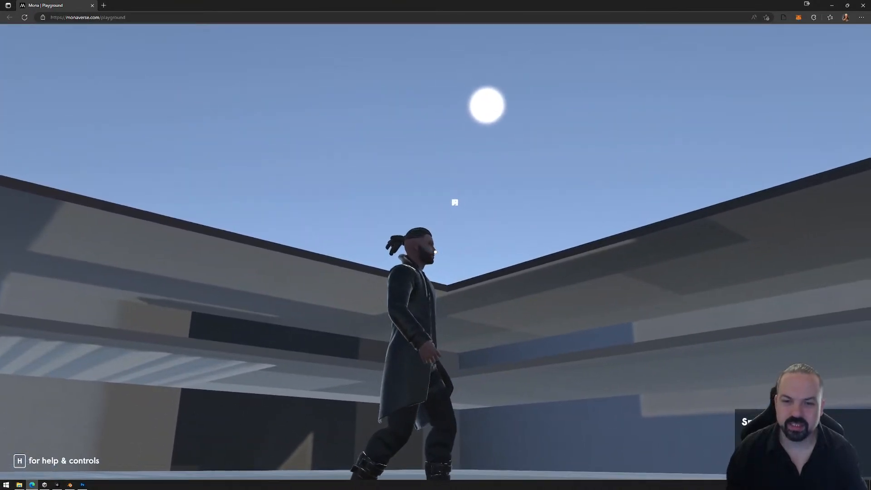
{"action": "key", "text": "d"}
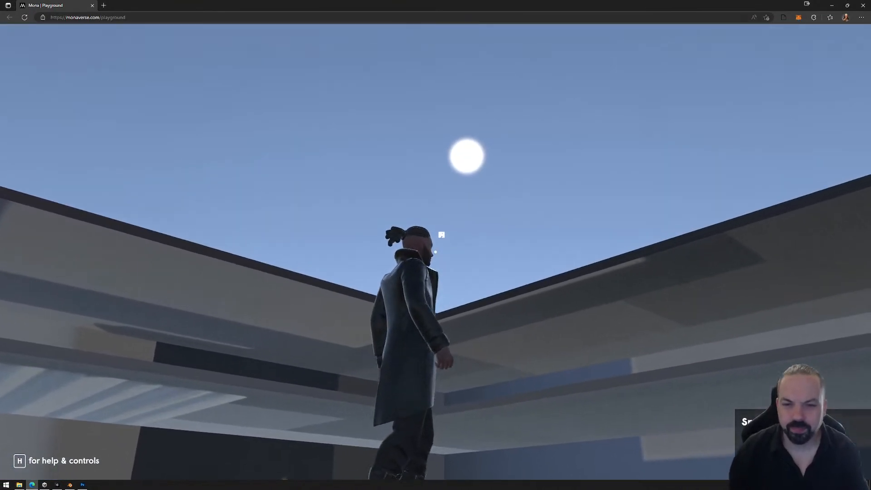
{"action": "key", "text": "w"}
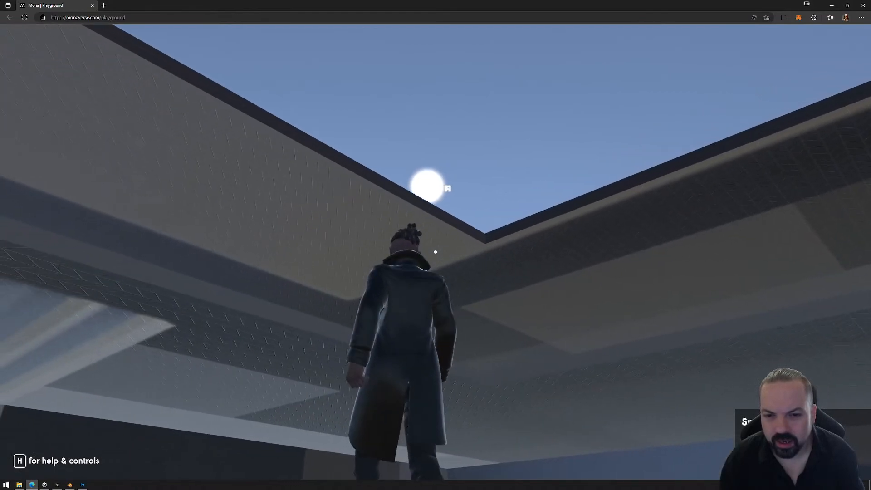
{"action": "key", "text": "a"}
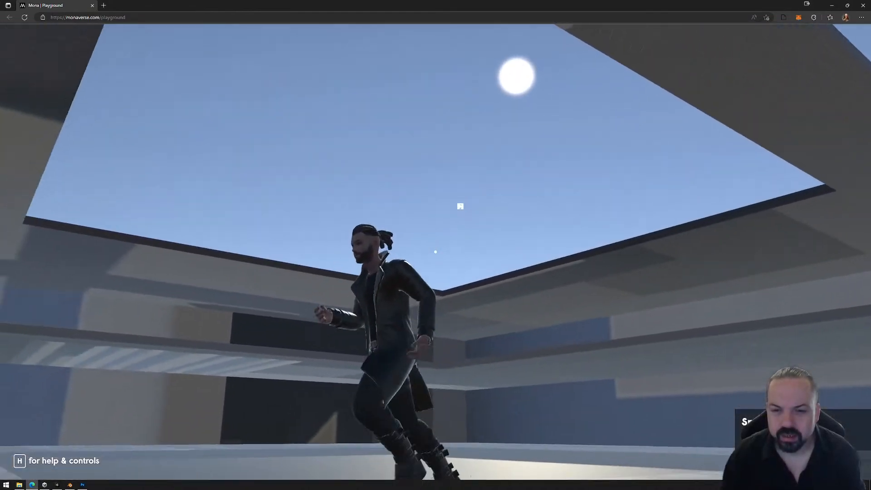
{"action": "key", "text": "Escape"}
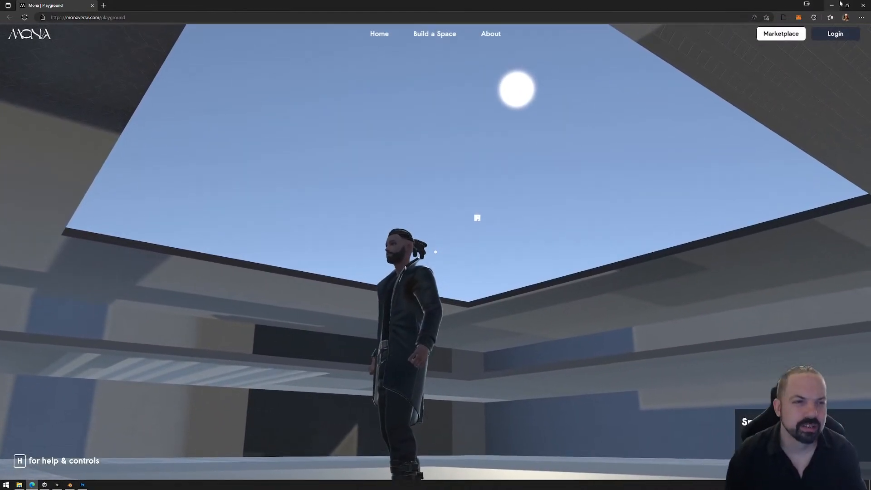
- Close the playground test, permanently delete the PlaygroundFiles folder from Exports, and return to the Unity scene
{"action": "left_click", "coordinate": [864, 5]}
{"action": "left_click", "coordinate": [604, 135]}
{"action": "left_click", "coordinate": [601, 114]}
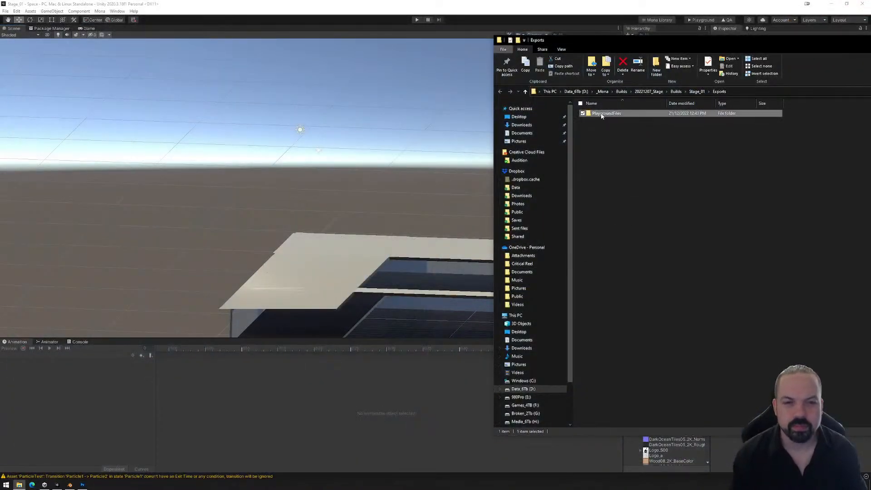
{"action": "key", "text": "shift+Delete"}
{"action": "key", "text": "Return"}
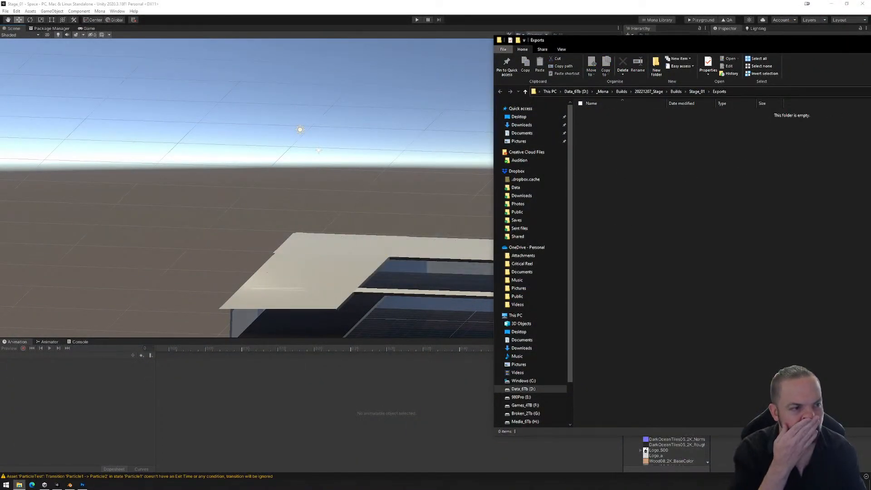
{"action": "key", "text": "alt+F4"}
- Set the Flare object's scale to 50 on the X, Y and Z axes
{"action": "left_click", "coordinate": [319, 149]}
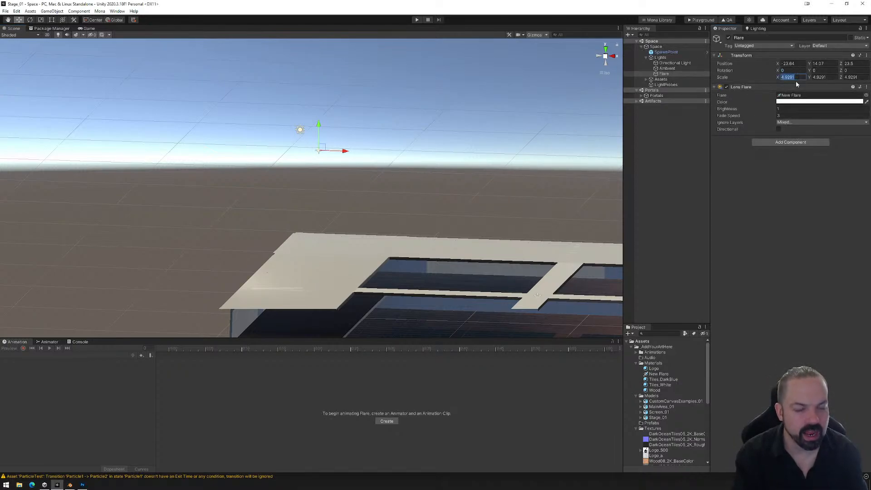
{"action": "type", "text": "50"}
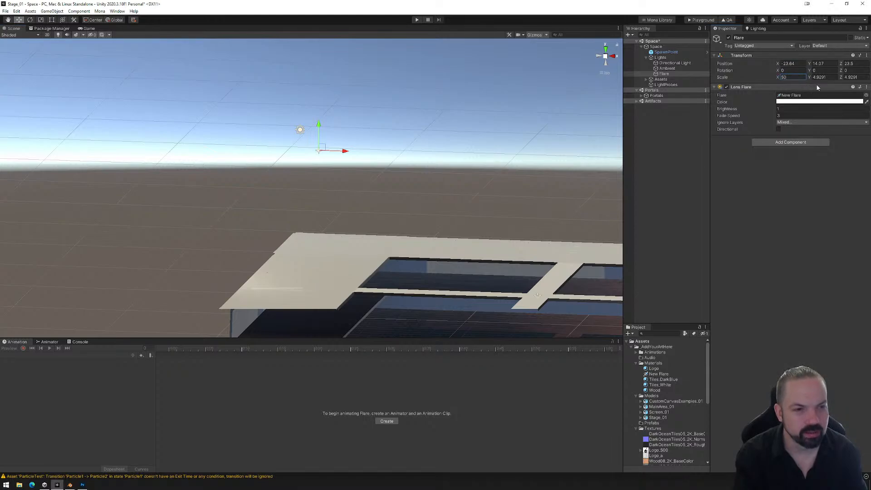
{"action": "key", "text": "Tab"}
{"action": "type", "text": "50"}
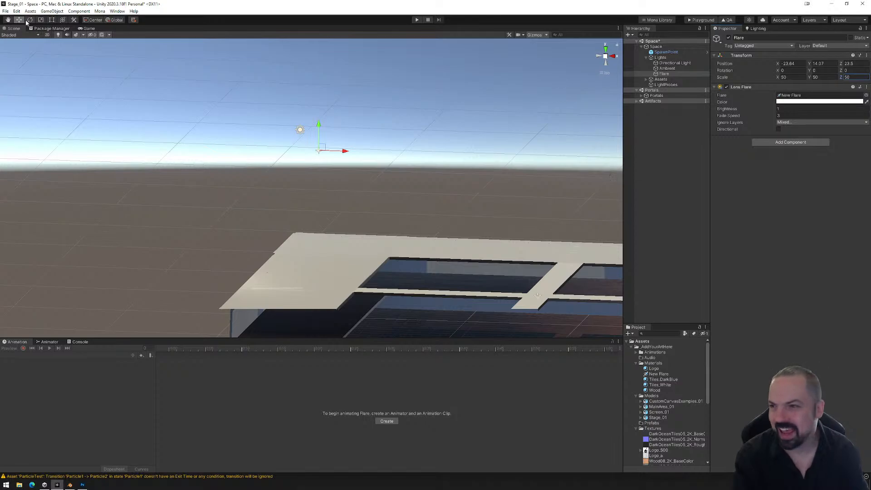
- Save the scene with the enlarged Flare and build new playground files
{"action": "left_click", "coordinate": [5, 11]}
{"action": "left_click", "coordinate": [19, 37]}
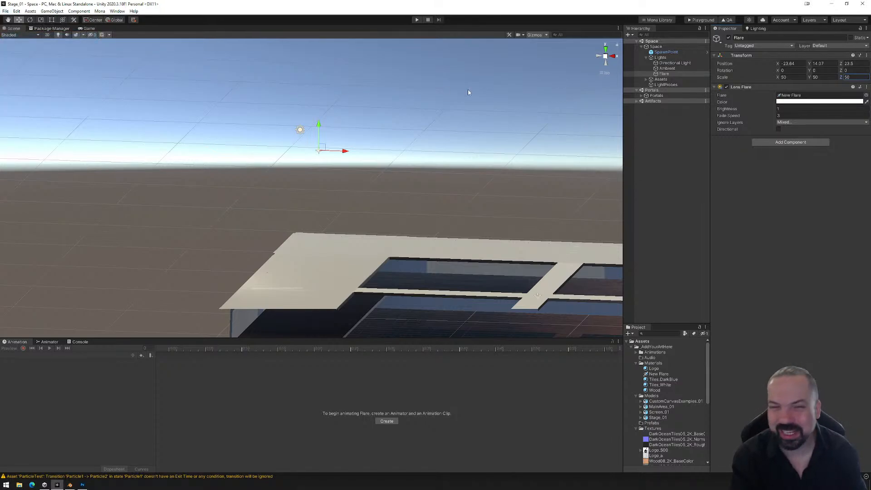
{"action": "left_click", "coordinate": [702, 20]}
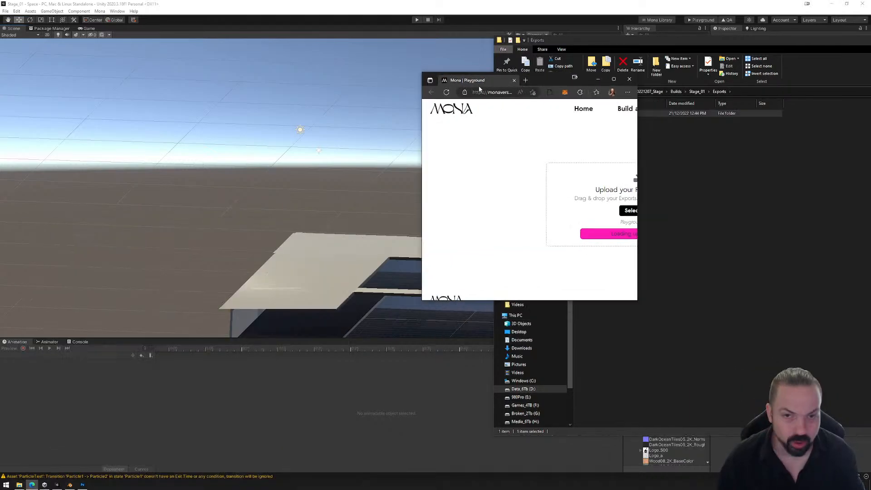
- Enter the newly exported space in a maximized playground window and inspect the enlarged flare through the roof openings
{"action": "double_click", "coordinate": [551, 81]}
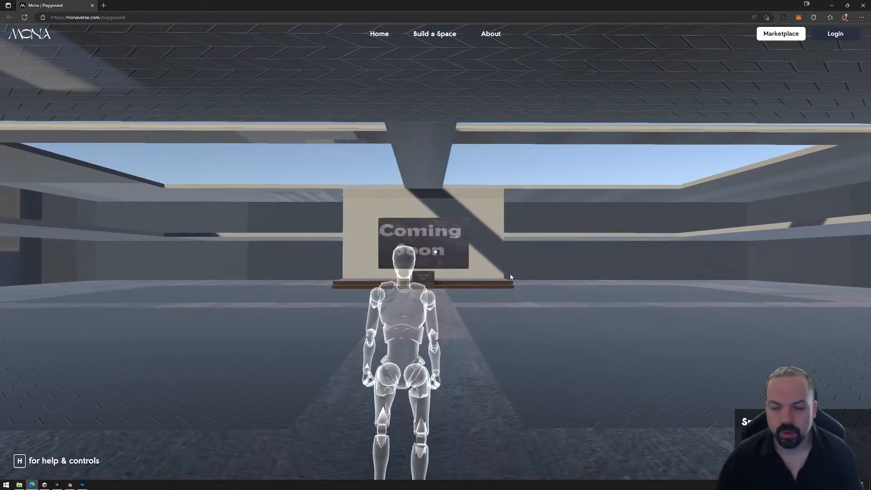
{"action": "left_click", "coordinate": [510, 273]}
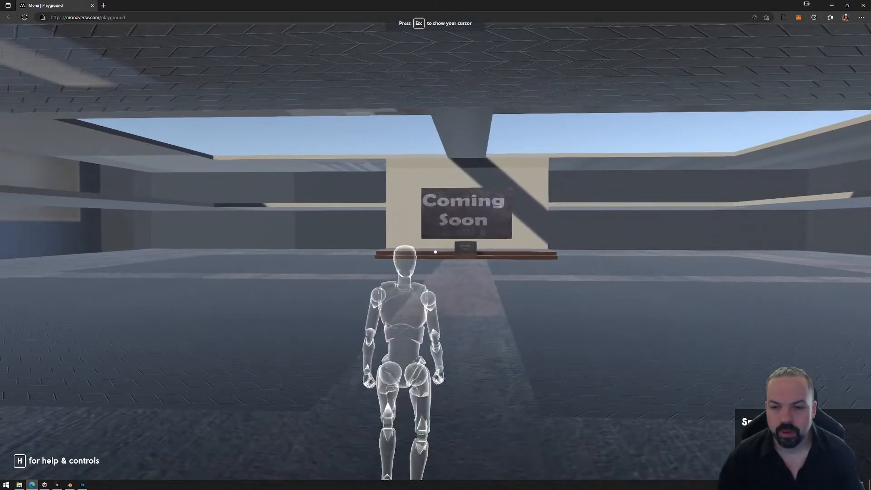
{"action": "key", "text": "w"}
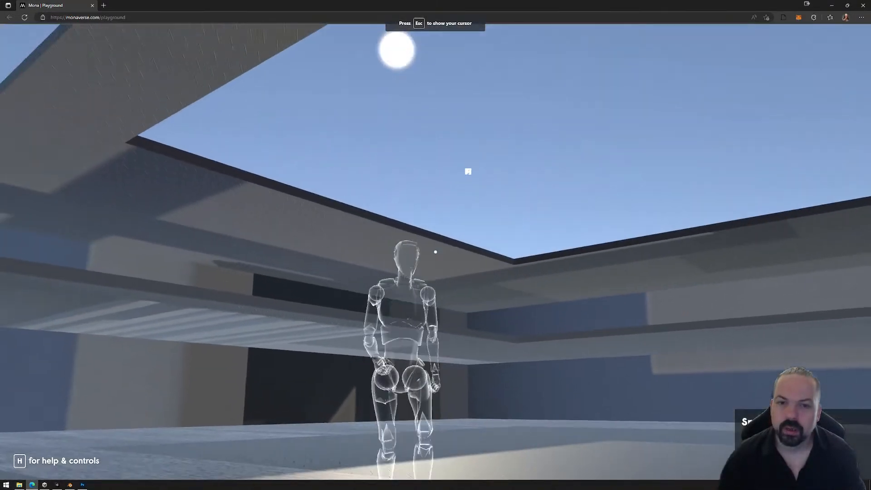
{"action": "key", "text": "w"}
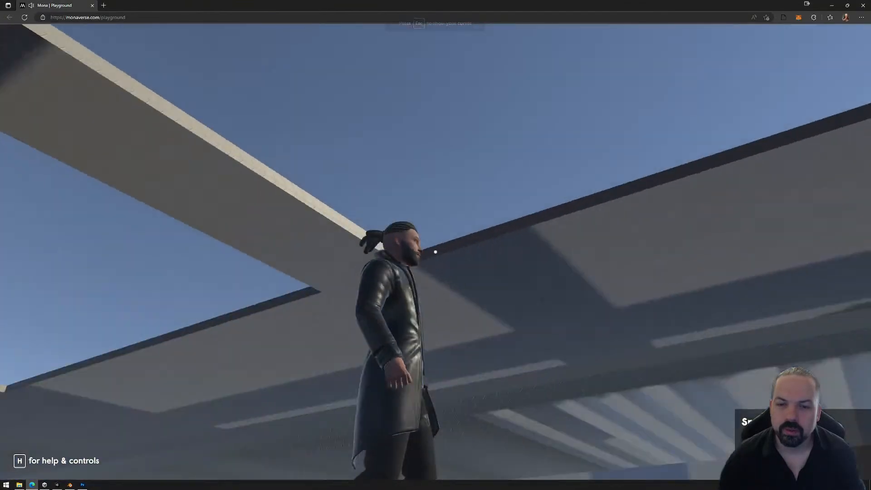
{"action": "key", "text": "w"}
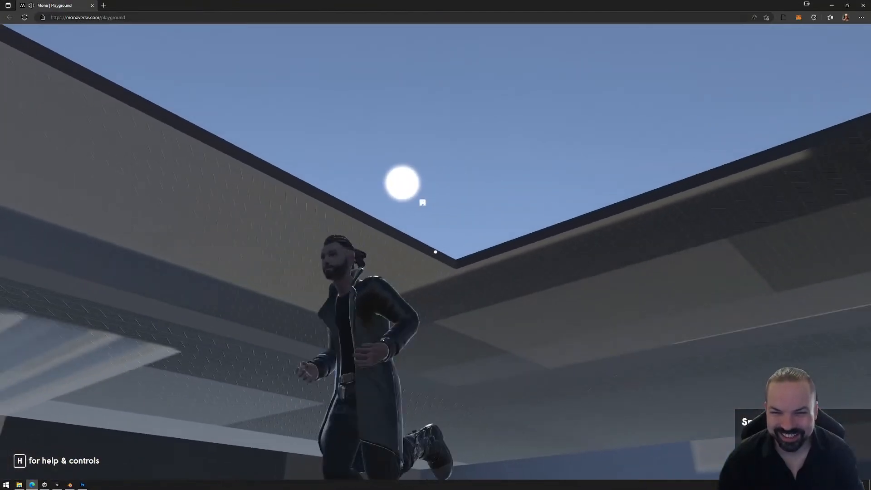
{"action": "key", "text": "d"}
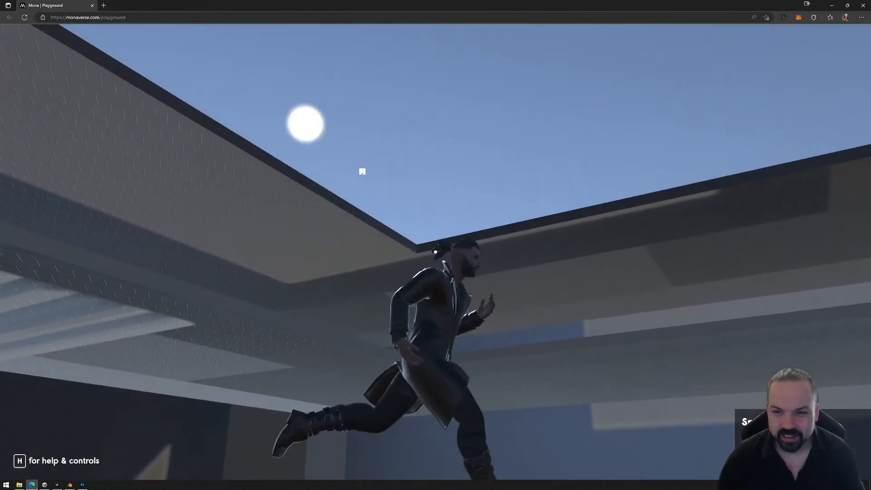
{"action": "key", "text": "a"}
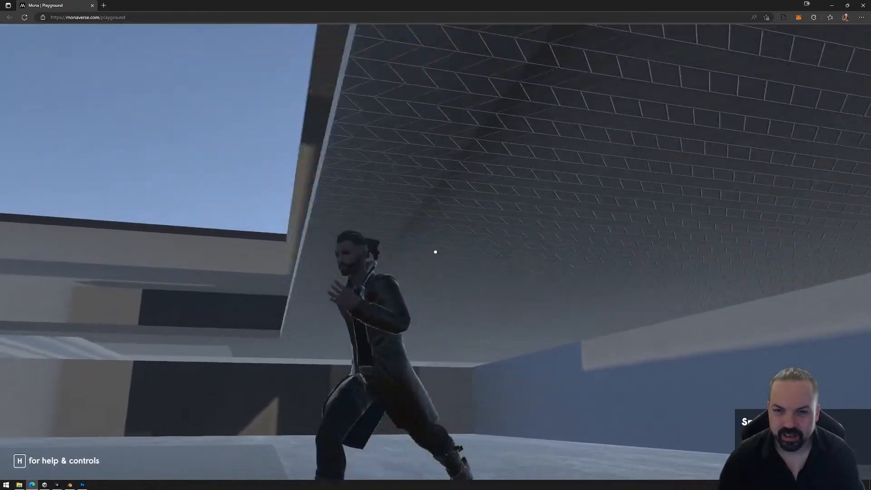
{"action": "key", "text": "Escape"}
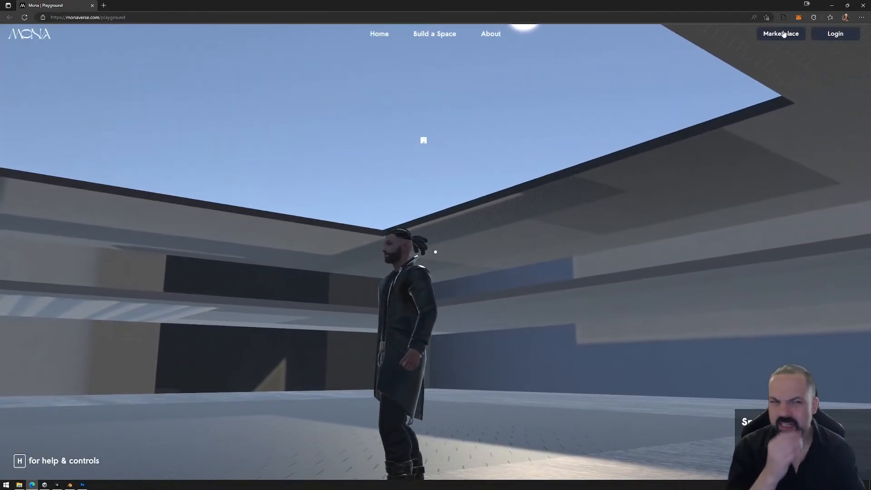
- Close the second playground test, permanently delete the rebuilt PlaygroundFiles folder, and go back to Unity
{"action": "left_click", "coordinate": [861, 3]}
{"action": "left_click", "coordinate": [607, 114]}
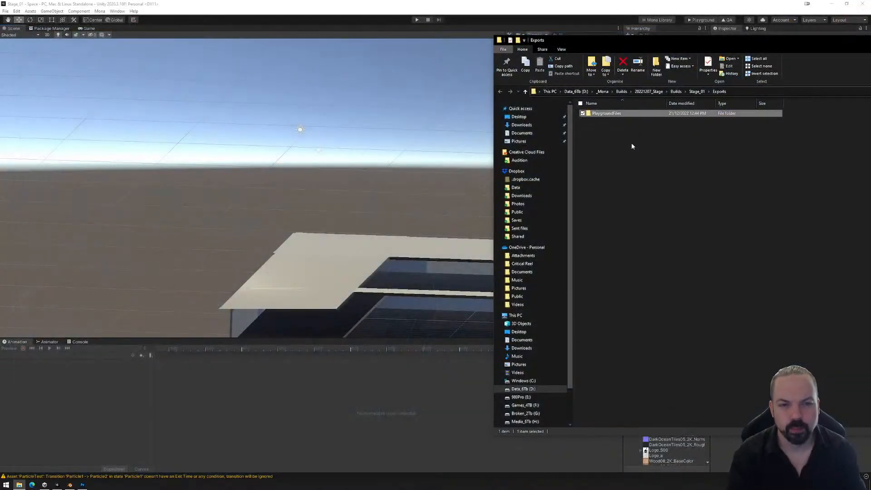
{"action": "key", "text": "shift+Delete"}
{"action": "key", "text": "Return"}
{"action": "key", "text": "alt+F4"}
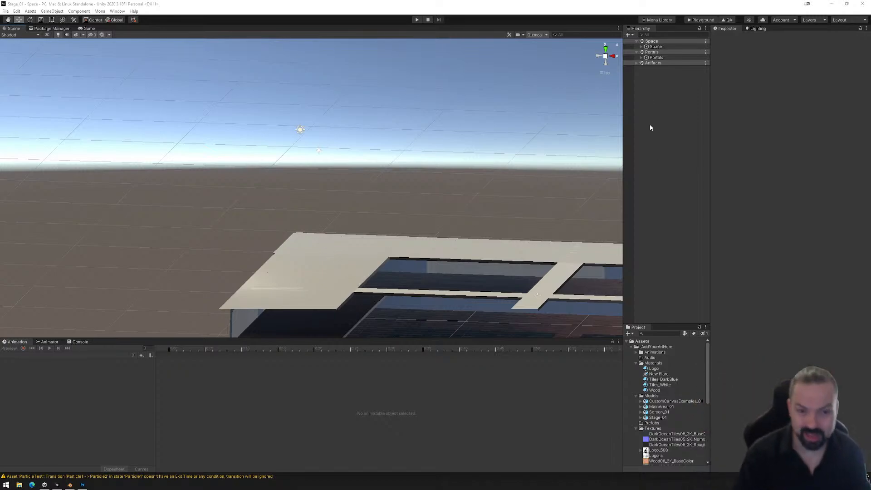
- Try five elements in the New Flare asset with the 1 Large 4 Small texture layout, then restore a single element
{"action": "left_click", "coordinate": [642, 47]}
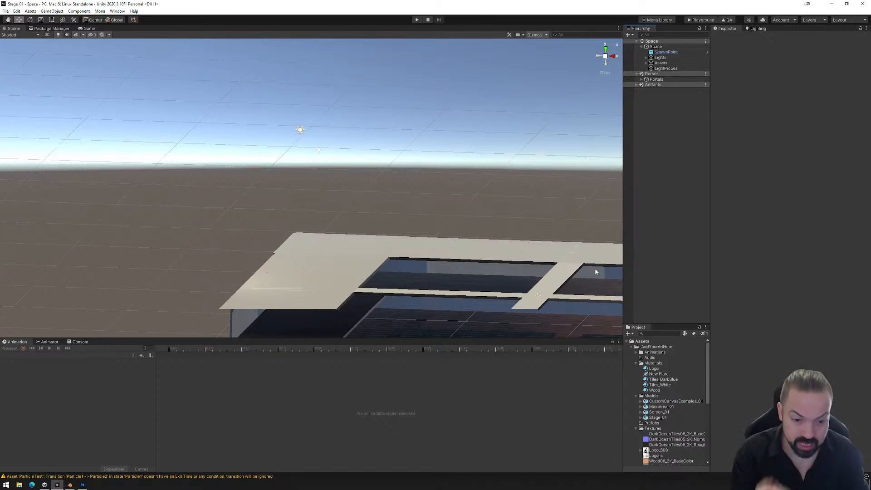
{"action": "left_click", "coordinate": [658, 374]}
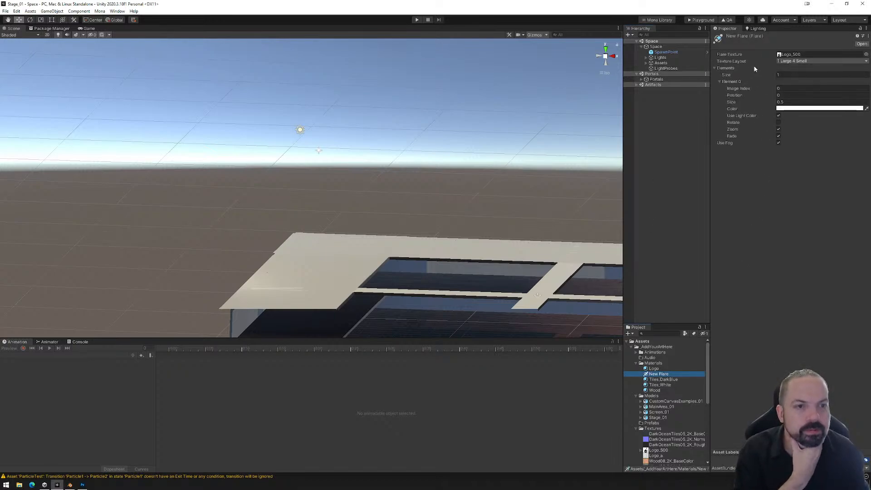
{"action": "left_click", "coordinate": [801, 62]}
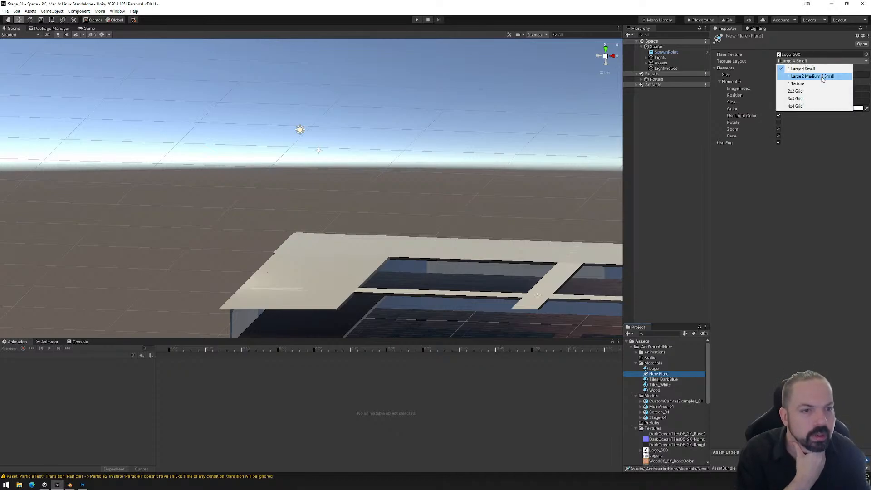
{"action": "left_click", "coordinate": [815, 69]}
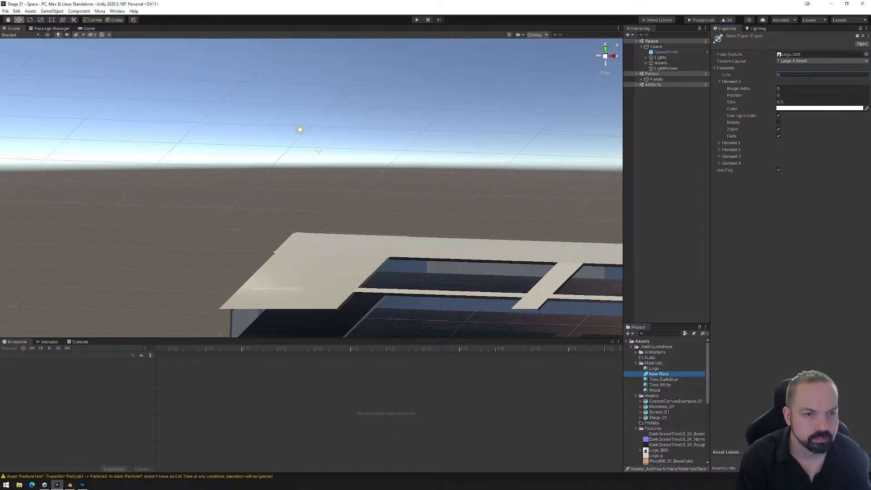
{"action": "left_click", "coordinate": [720, 143]}
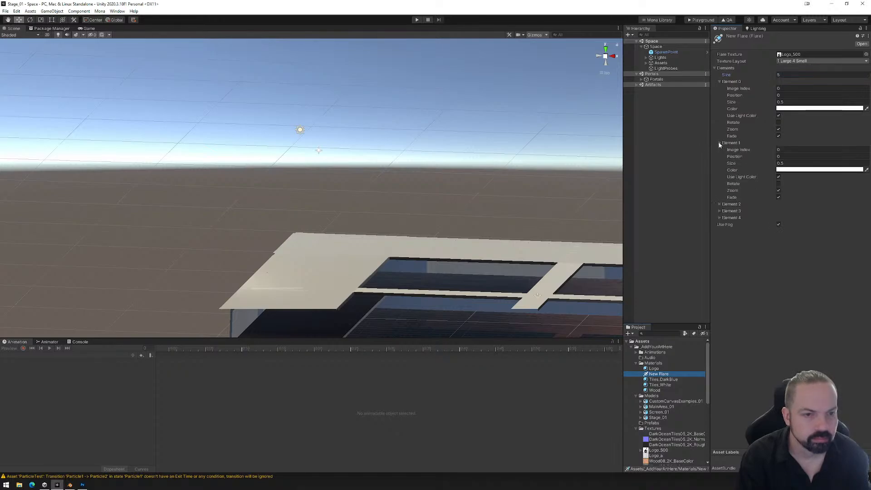
{"action": "left_click", "coordinate": [720, 143]}
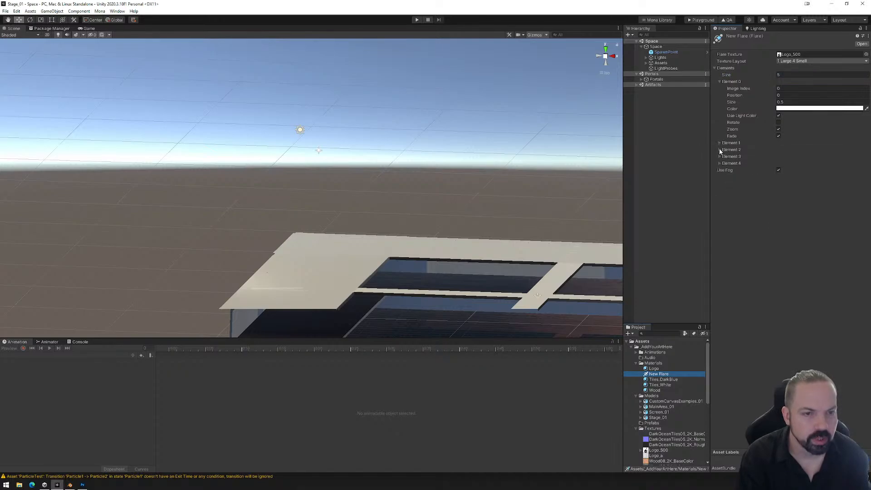
{"action": "left_click", "coordinate": [720, 150]}
{"action": "left_click", "coordinate": [720, 143]}
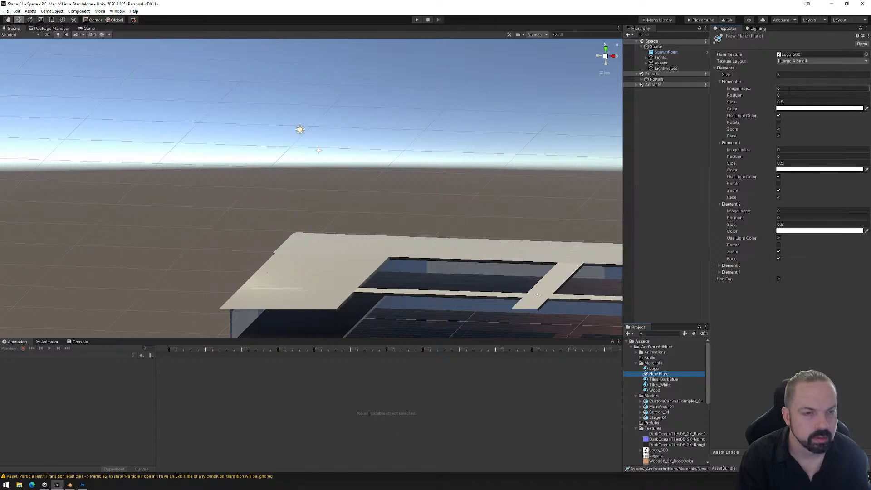
{"action": "key", "text": "Return"}
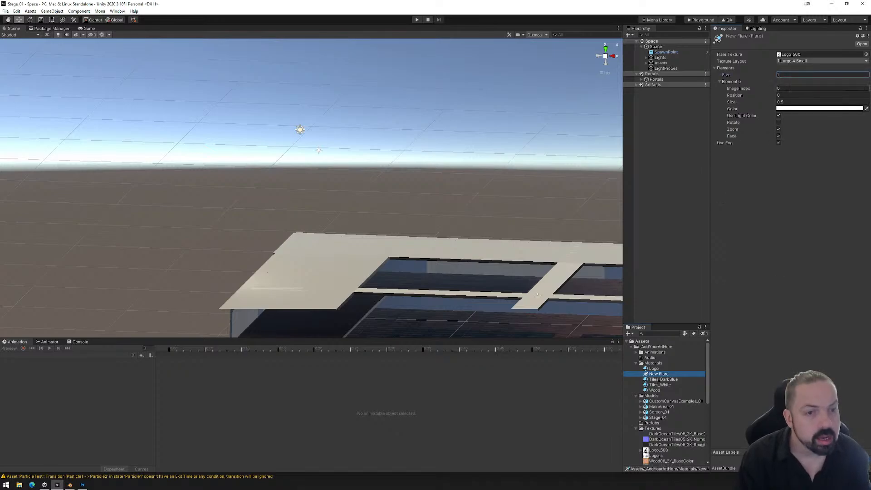
- Set the size of Element 0 in the New Flare asset to 5 and keep Logo_500 as its flare texture
{"action": "left_click", "coordinate": [792, 102]}
{"action": "type", "text": "5"}
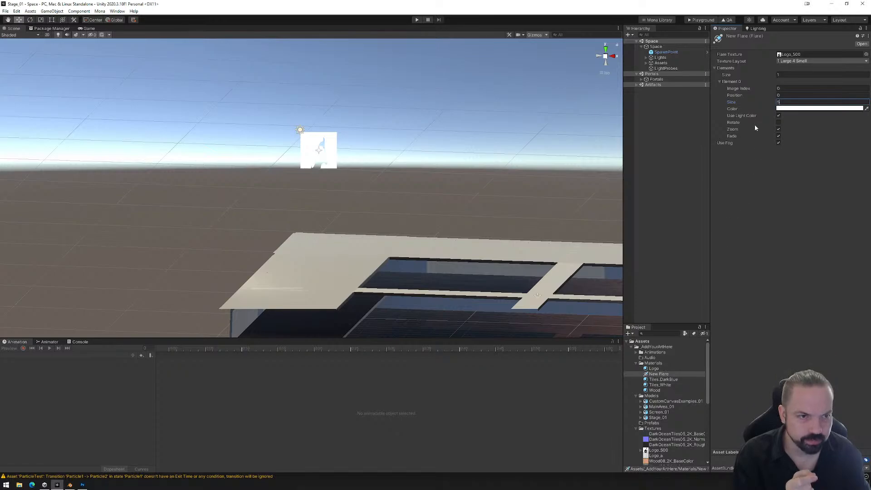
{"action": "left_click", "coordinate": [866, 55]}
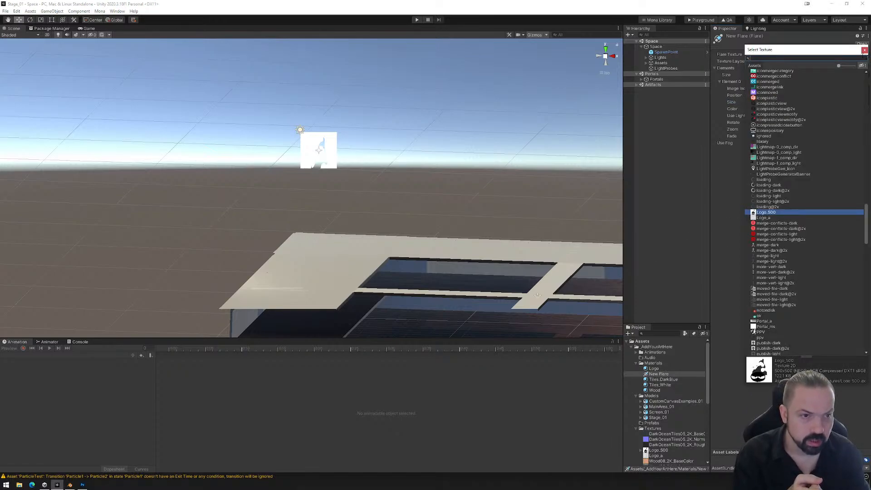
{"action": "left_click", "coordinate": [865, 50]}
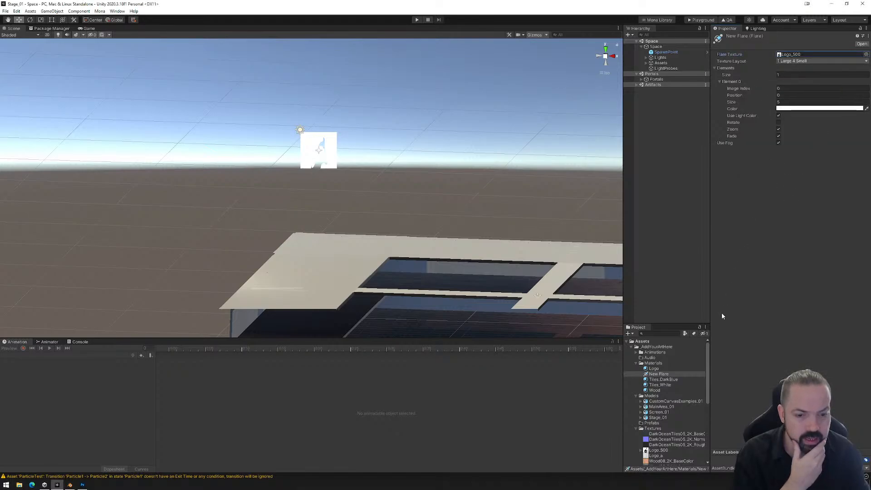
- Set the fade speed of the Flare object under Lights to 5 and inspect the flare from above and inside the building
{"action": "left_click", "coordinate": [646, 58]}
{"action": "left_click", "coordinate": [664, 74]}
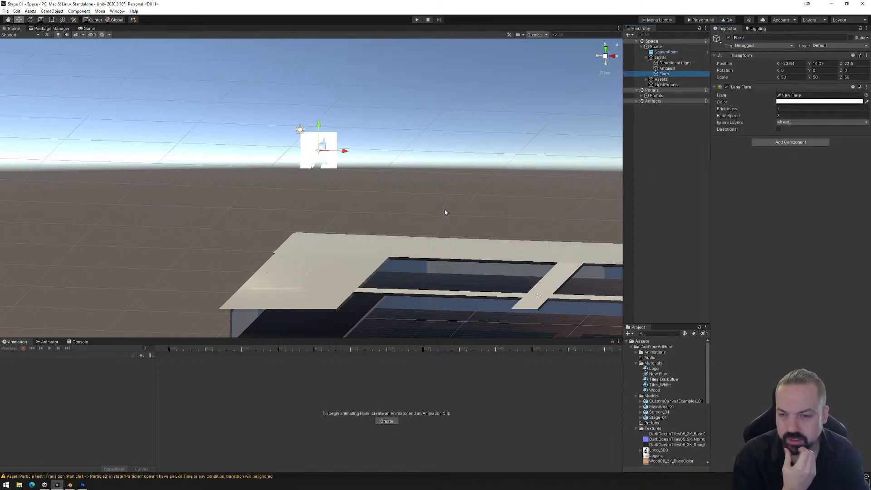
{"action": "left_click_drag", "start_coordinate": [444, 212], "coordinate": [327, 121], "text": "alt"}
{"action": "right_click_drag", "start_coordinate": [331, 133], "coordinate": [360, 245]}
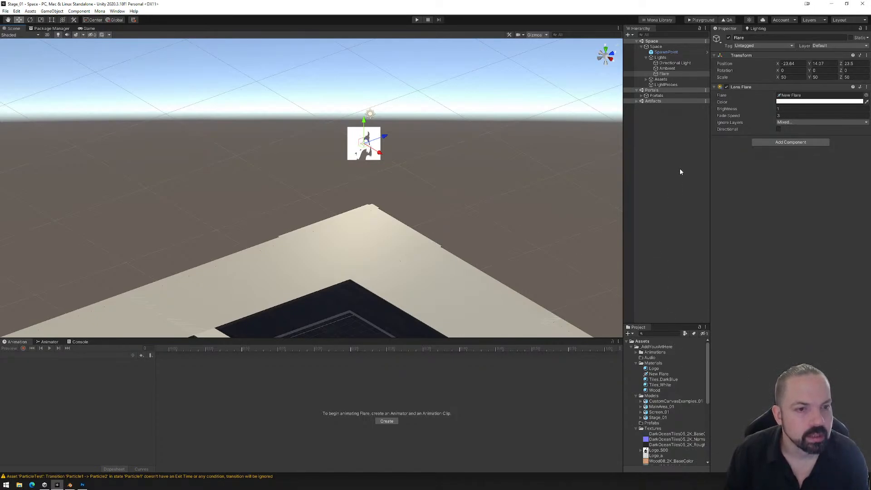
{"action": "left_click", "coordinate": [794, 115]}
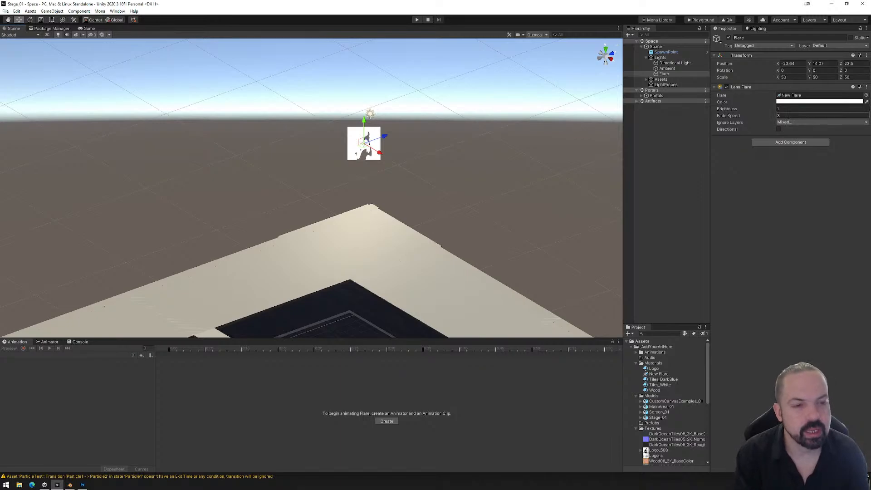
{"action": "type", "text": "5"}
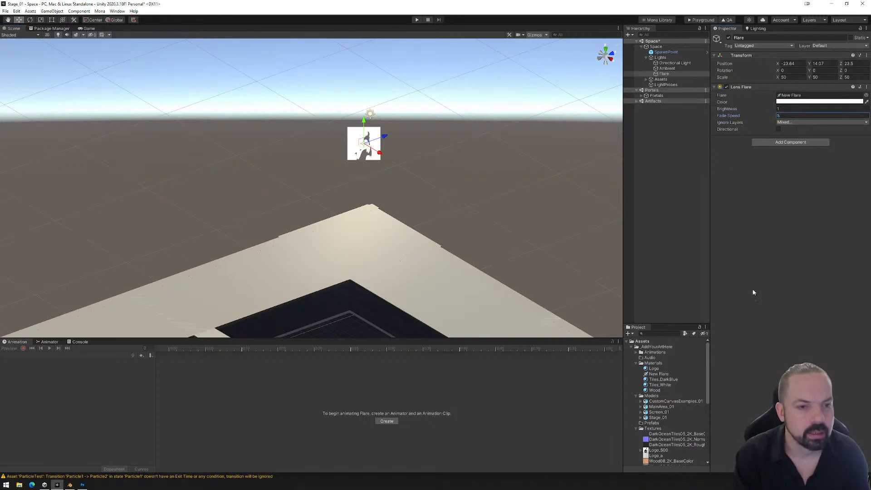
{"action": "right_click_drag", "start_coordinate": [486, 268], "coordinate": [424, 144]}
{"action": "right_click_drag", "start_coordinate": [314, 145], "coordinate": [431, 230]}
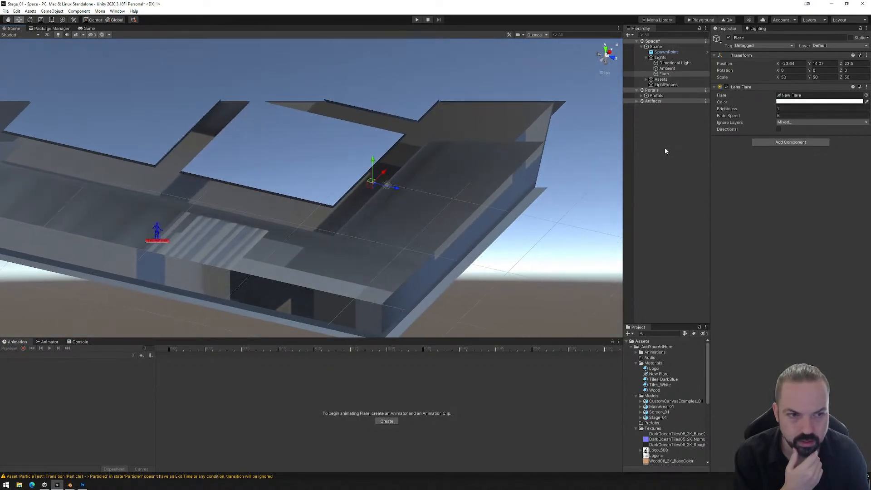
- Try the Directional option on the Flare object's Lens Flare, switch it back off and view the flare over the roof
{"action": "left_click", "coordinate": [779, 129]}
{"action": "right_click_drag", "start_coordinate": [509, 195], "coordinate": [460, 289]}
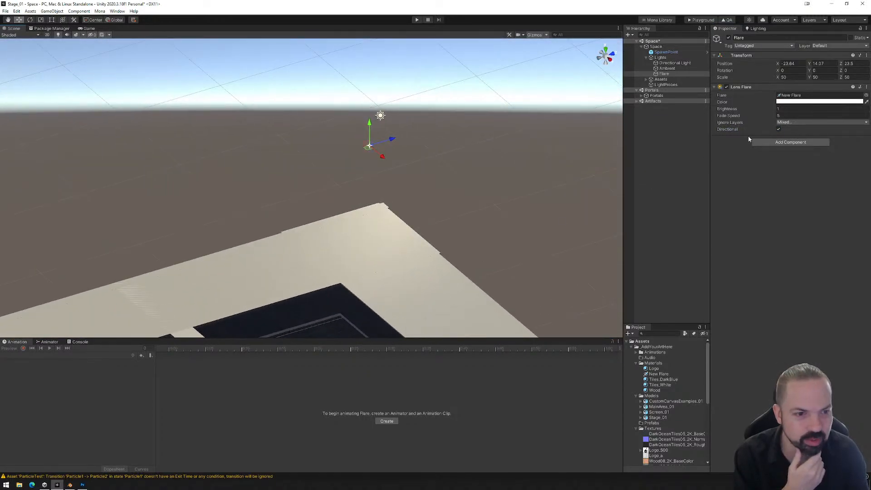
{"action": "left_click", "coordinate": [779, 129]}
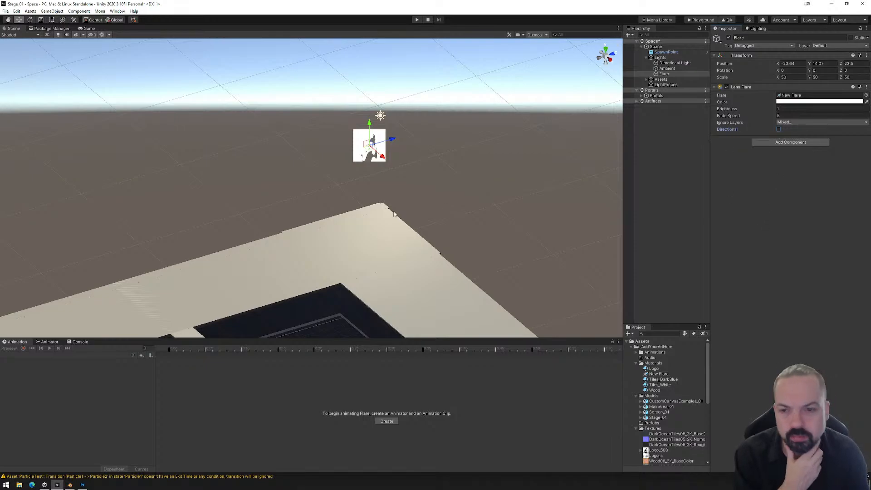
{"action": "left_click_drag", "start_coordinate": [394, 213], "coordinate": [357, 203], "text": "alt"}
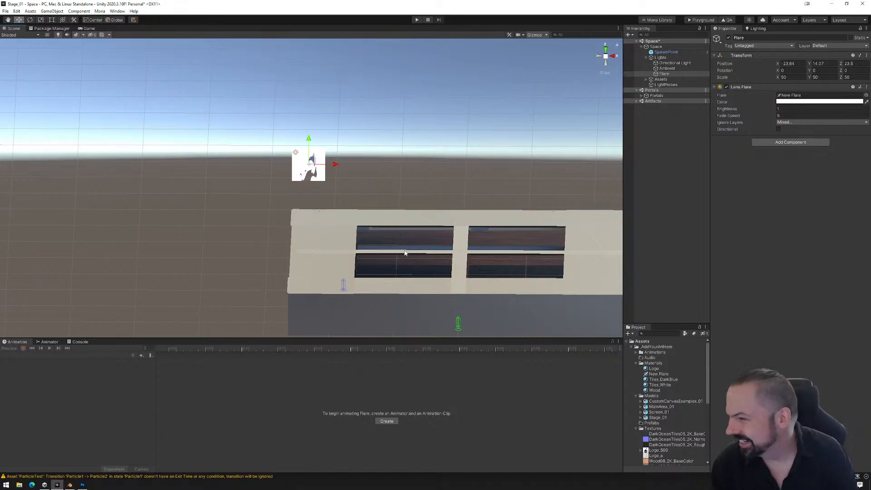
{"action": "mouse_move", "coordinate": [331, 195]}
{"action": "left_mouse_down", "text": "alt"}
{"action": "mouse_move", "coordinate": [310, 211]}
{"action": "mouse_move", "coordinate": [317, 196]}
{"action": "mouse_move", "coordinate": [334, 193]}
{"action": "mouse_move", "coordinate": [331, 170]}
{"action": "mouse_move", "coordinate": [343, 185]}
{"action": "mouse_move", "coordinate": [316, 196]}
{"action": "left_mouse_up", "text": "alt"}
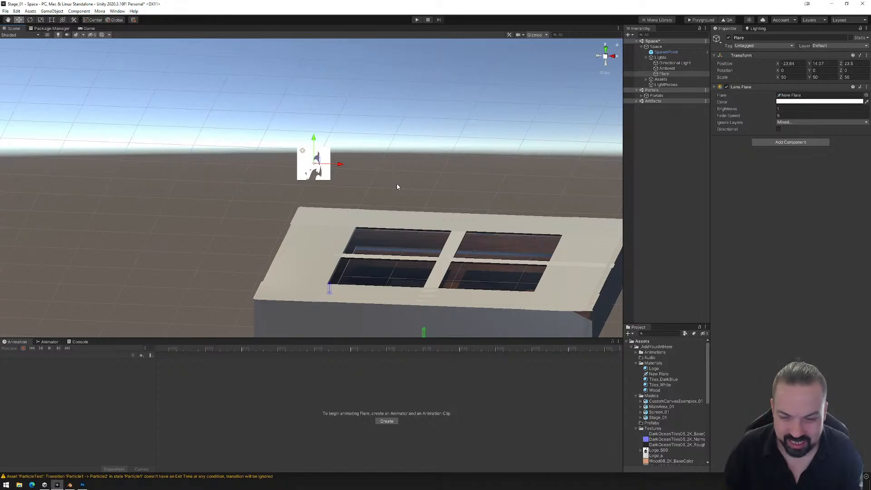
- Delete the Flare object from the Lights group and collapse the group
{"action": "left_click", "coordinate": [663, 74]}
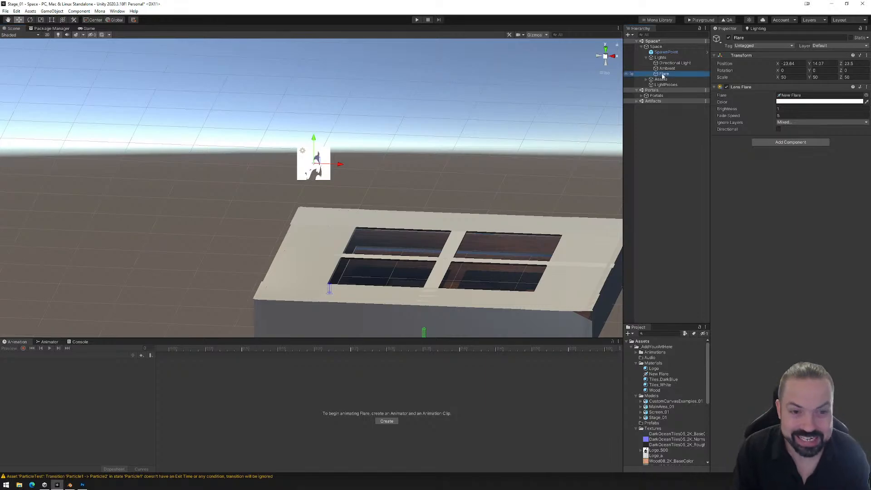
{"action": "key", "text": "Delete"}
{"action": "right_click_drag", "start_coordinate": [522, 160], "coordinate": [404, 127]}
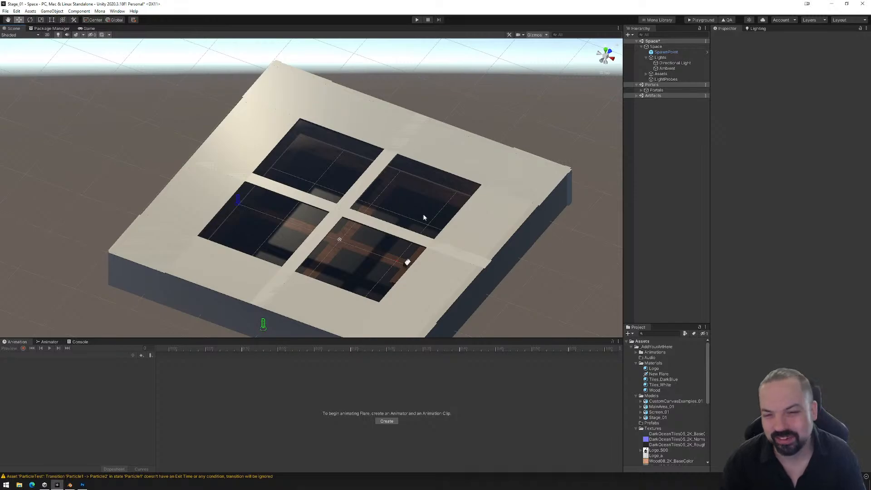
{"action": "right_click_drag", "start_coordinate": [410, 245], "coordinate": [387, 227]}
{"action": "right_click_drag", "start_coordinate": [380, 193], "coordinate": [389, 181]}
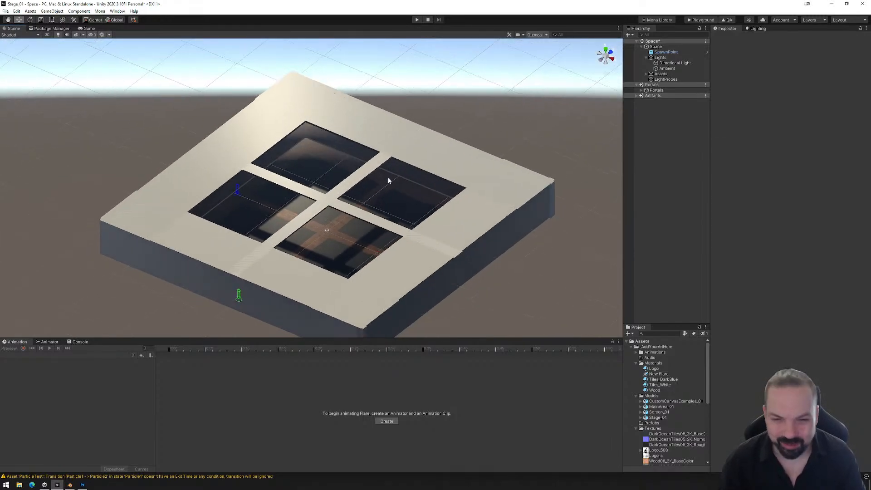
{"action": "left_click", "coordinate": [646, 57]}
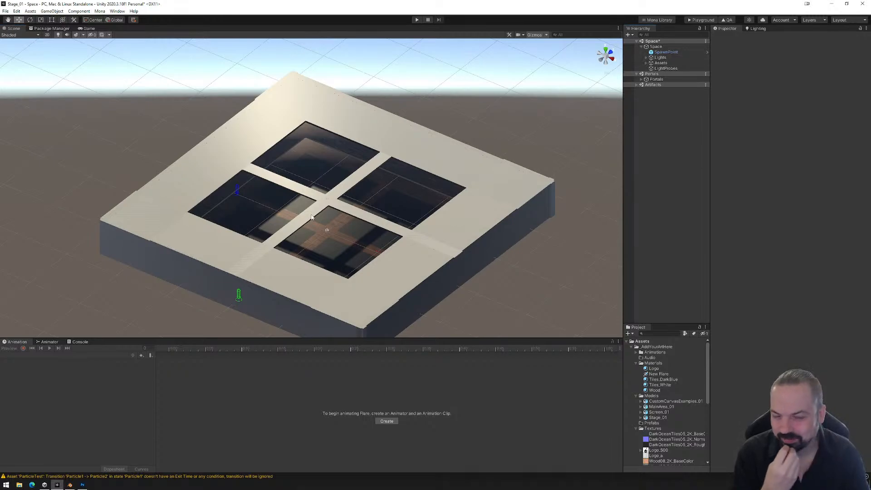
{"action": "right_click_drag", "start_coordinate": [352, 220], "coordinate": [408, 223]}
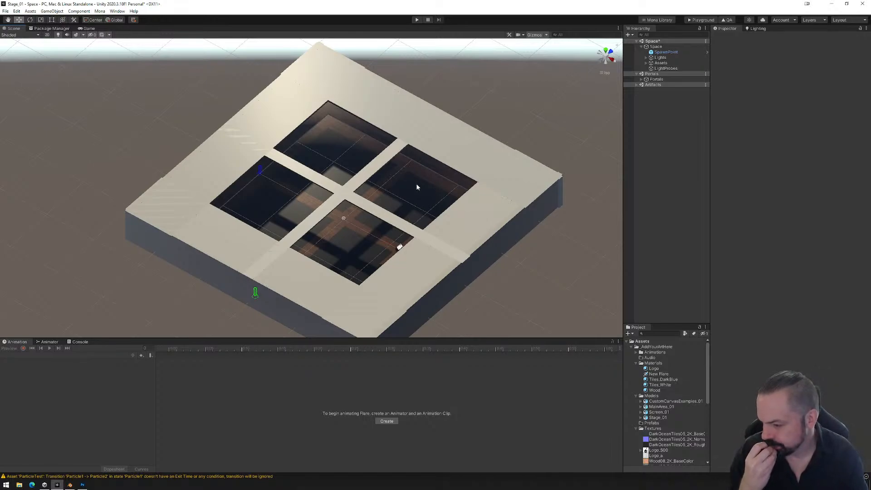
{"action": "mouse_move", "coordinate": [417, 187]}
{"action": "right_mouse_down"}
{"action": "mouse_move", "coordinate": [421, 220]}
{"action": "mouse_move", "coordinate": [429, 198]}
{"action": "right_mouse_up"}
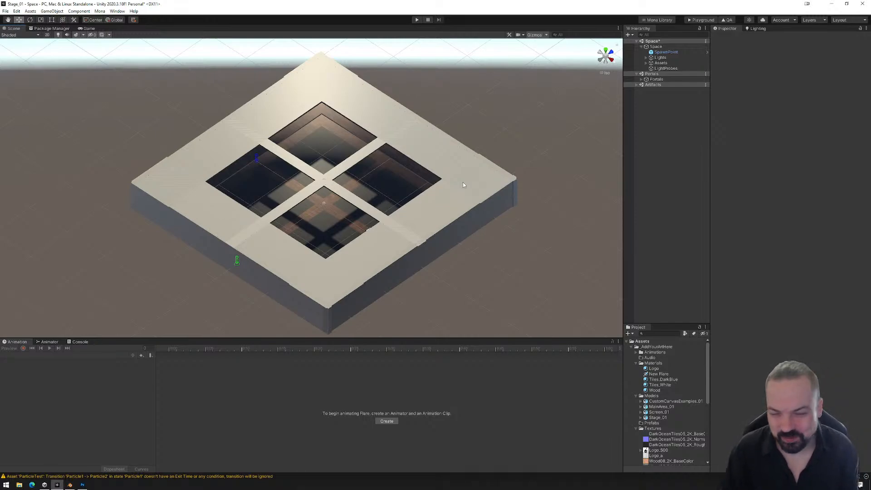
{"action": "left_click_drag", "start_coordinate": [433, 220], "coordinate": [459, 225], "text": "alt"}
{"action": "scroll", "coordinate": [435, 226], "scroll_direction": "down", "scroll_amount": 1}
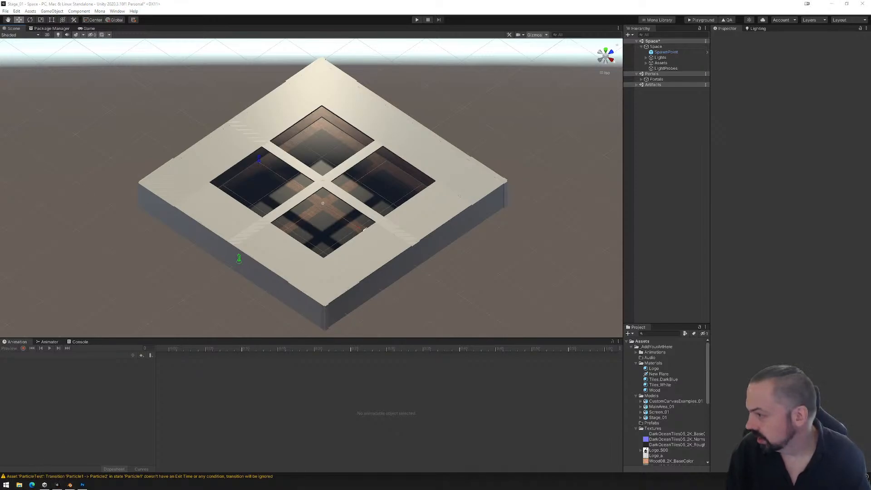
- Switch to the web browser and open monaverse.com
{"action": "left_click_drag", "start_coordinate": [870, 254], "coordinate": [488, 1]}
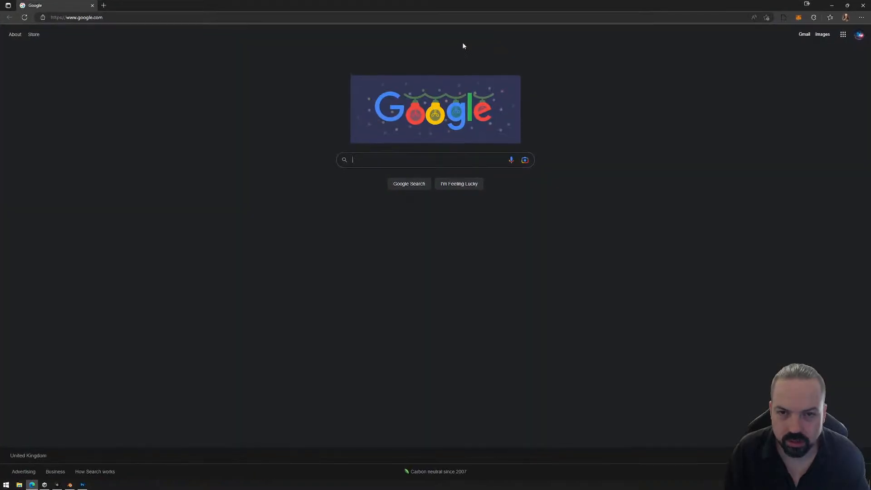
{"action": "left_click", "coordinate": [286, 21]}
{"action": "type", "text": "mon"}
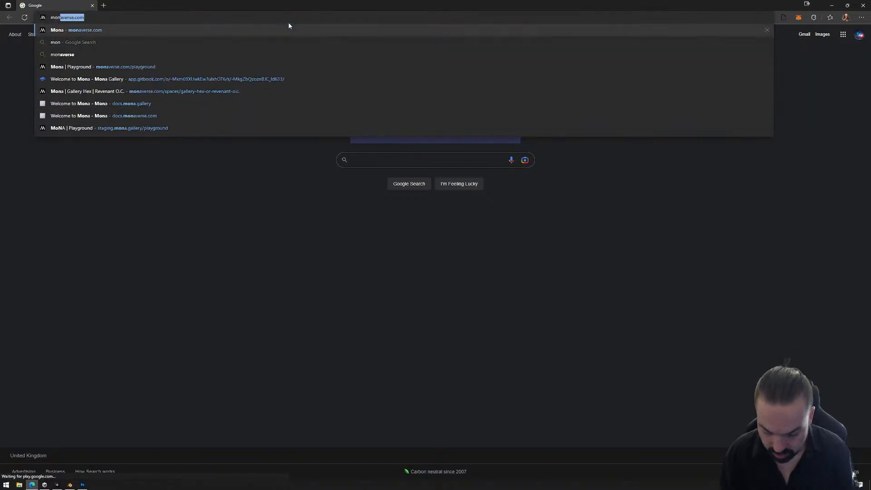
{"action": "type", "text": "averse"}
{"action": "key", "text": "Return"}
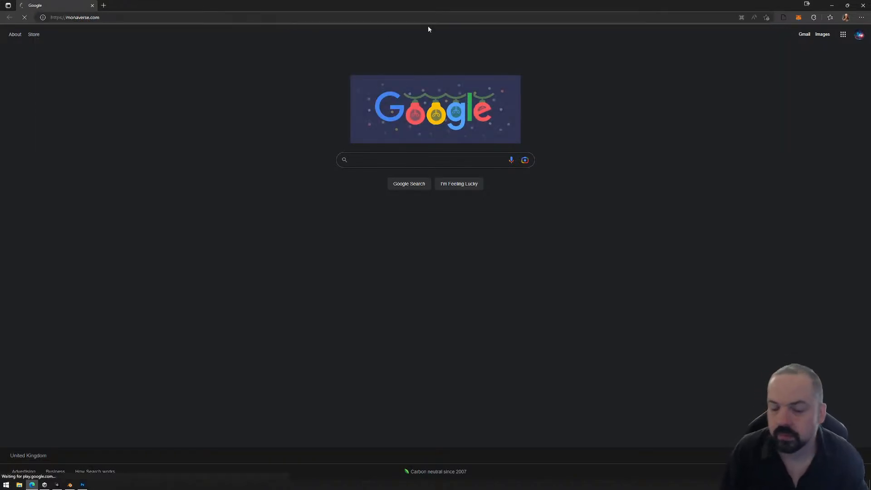
- Find the Andromeda Arena space among the Enter the Metaverse listings and open it
{"action": "scroll", "coordinate": [431, 186], "scroll_direction": "down", "scroll_amount": 8}
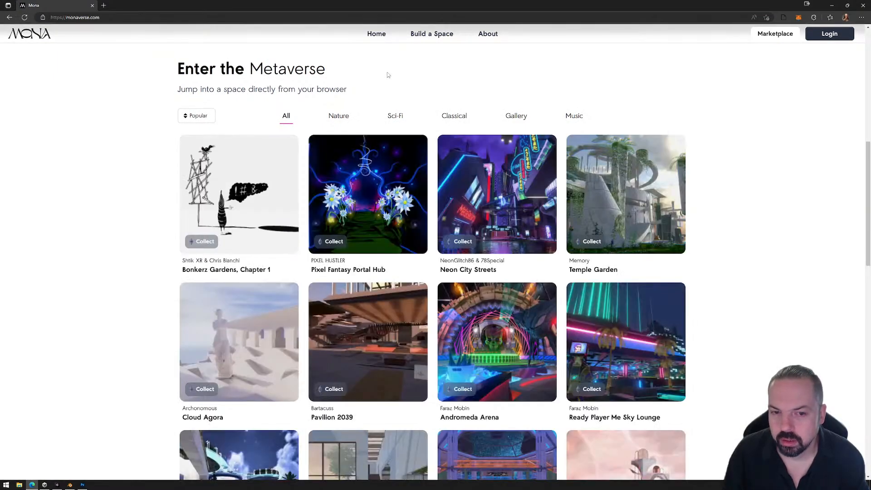
{"action": "scroll", "coordinate": [434, 199], "scroll_direction": "down", "scroll_amount": 5}
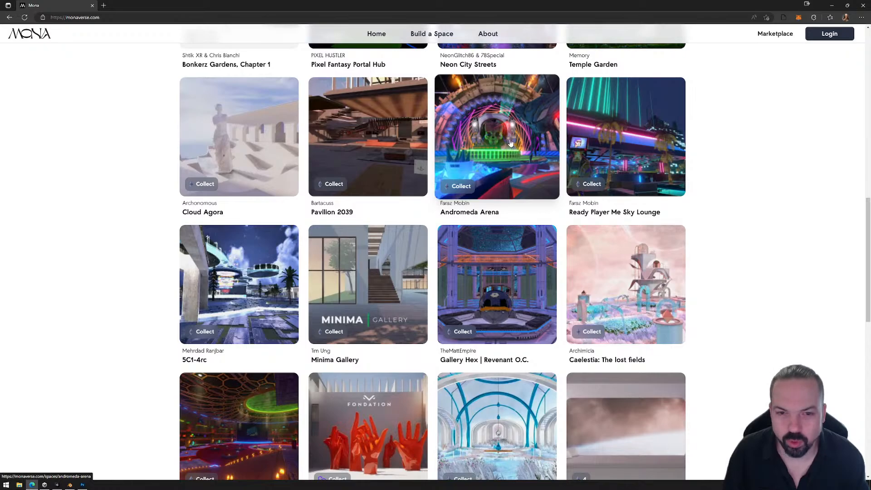
{"action": "left_click", "coordinate": [504, 142]}
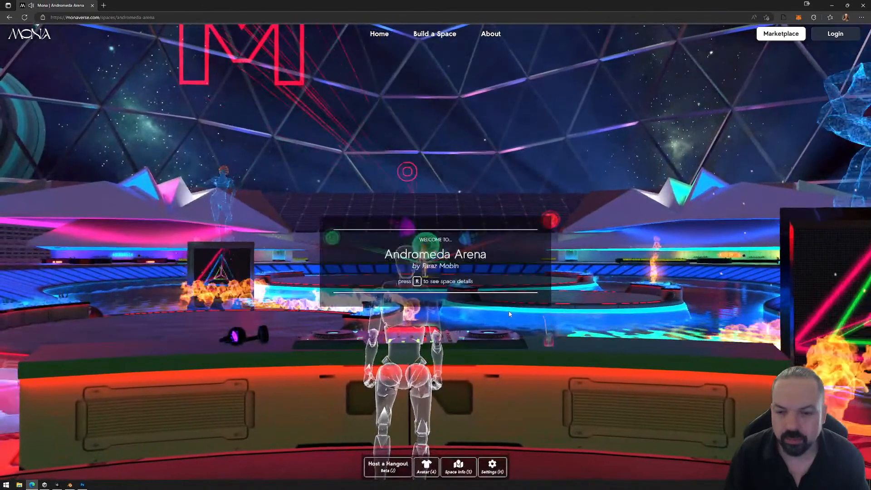
- Walk the avatar around the Andromeda Arena and examine its DJ booth, screens, skull astronaut and light effects
{"action": "left_click", "coordinate": [449, 290]}
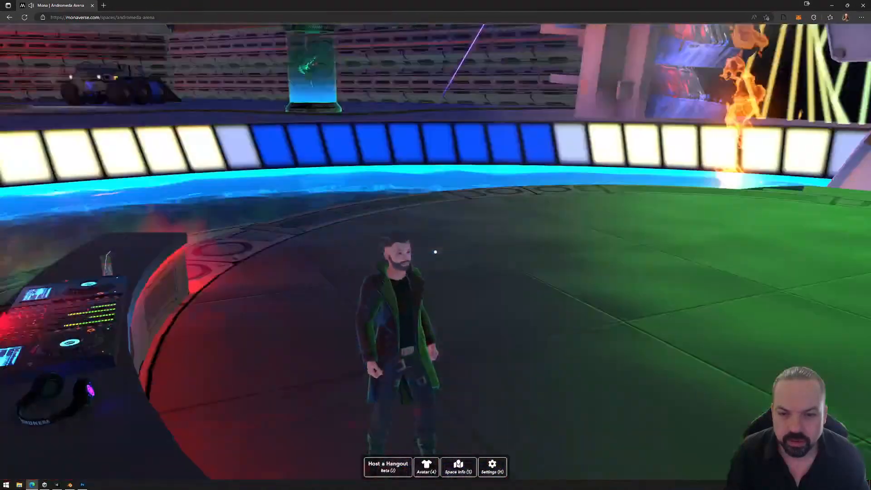
{"action": "key", "text": "w"}
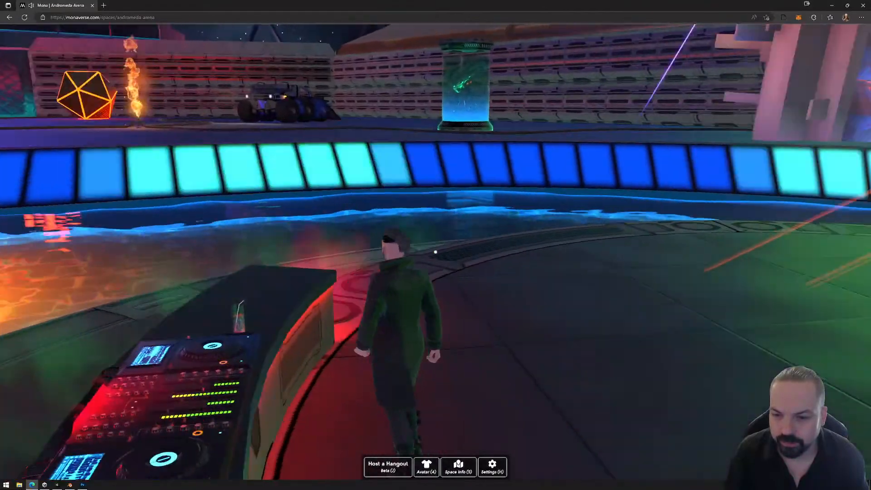
{"action": "key", "text": "w"}
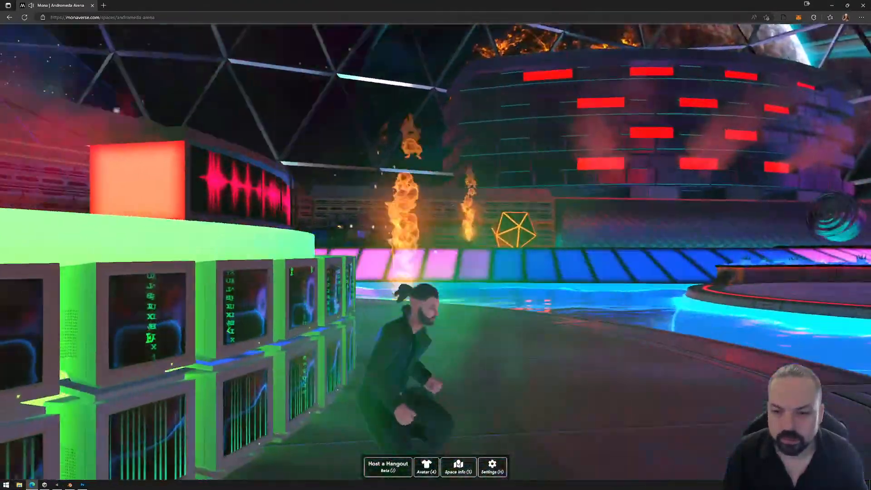
{"action": "key", "text": "w"}
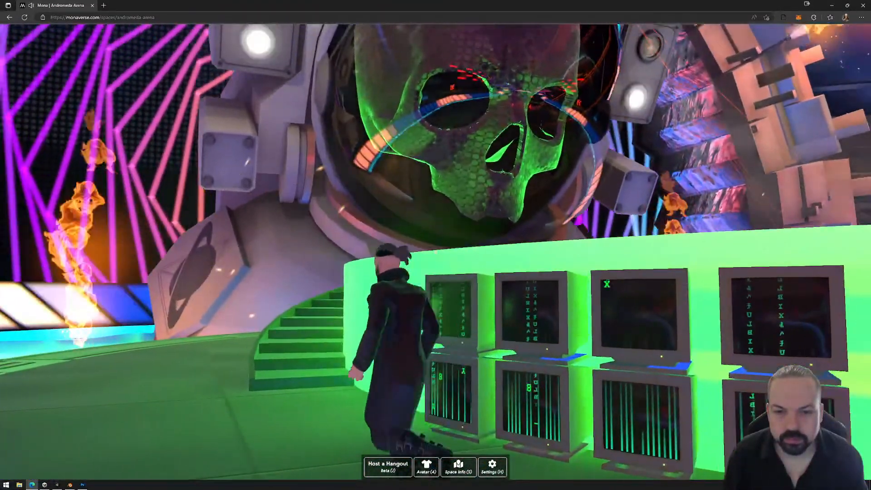
{"action": "key", "text": "s"}
{"action": "key", "text": "d"}
{"action": "key", "text": "a"}
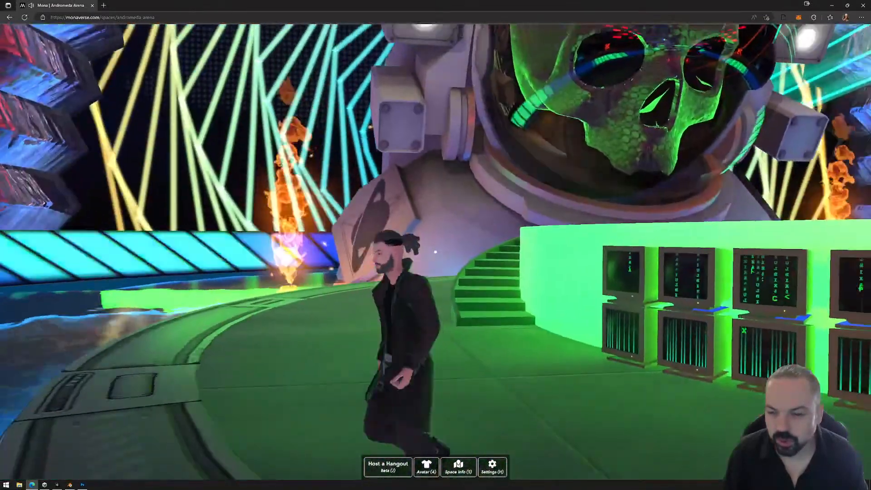
{"action": "key", "text": "a"}
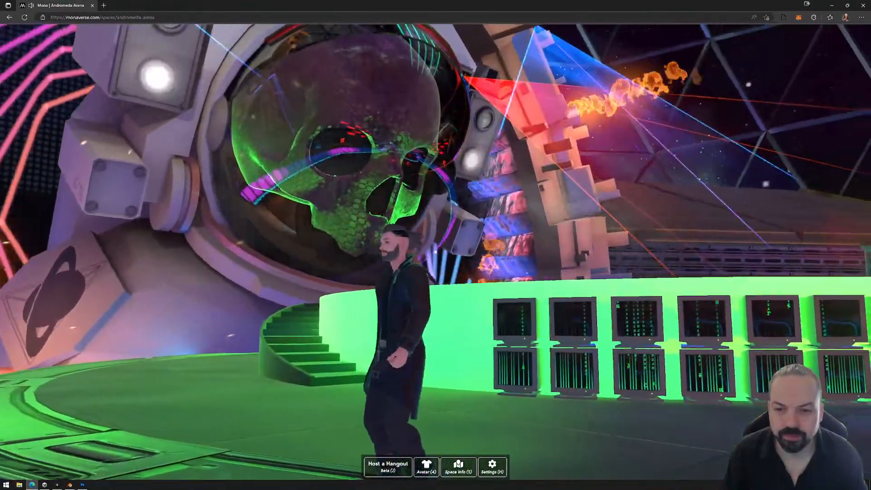
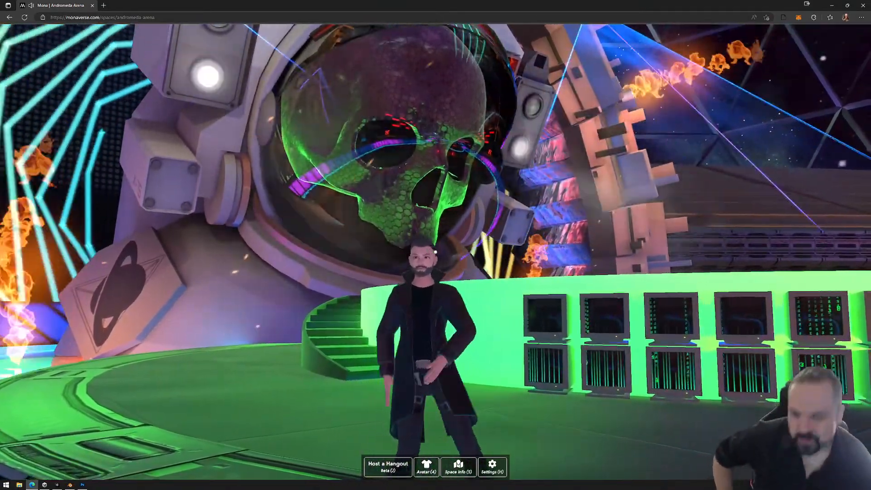
- Leave the Andromeda Arena view and close the browser window to return to the Unity scene
{"action": "key", "text": "Escape"}
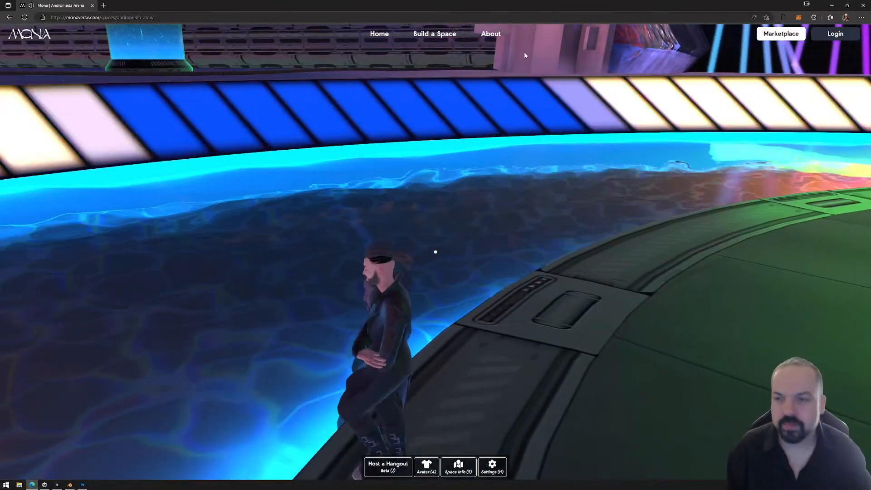
{"action": "double_click", "coordinate": [588, 4]}
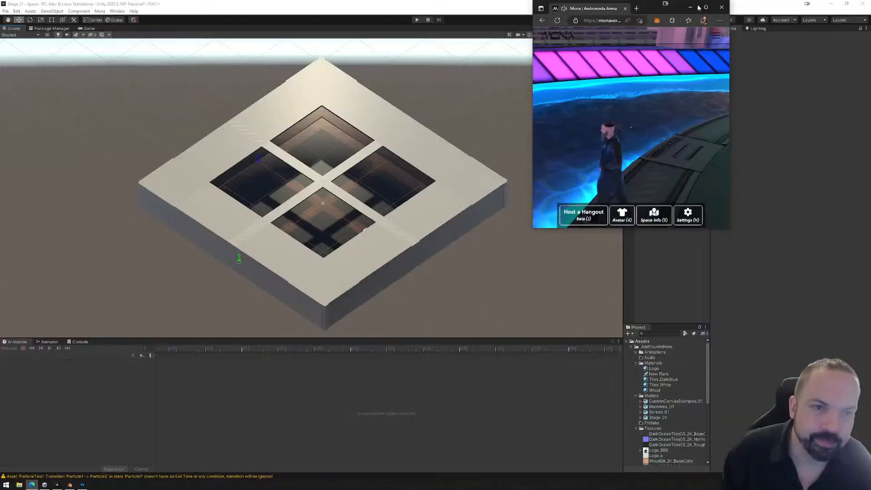
{"action": "left_click", "coordinate": [722, 8]}
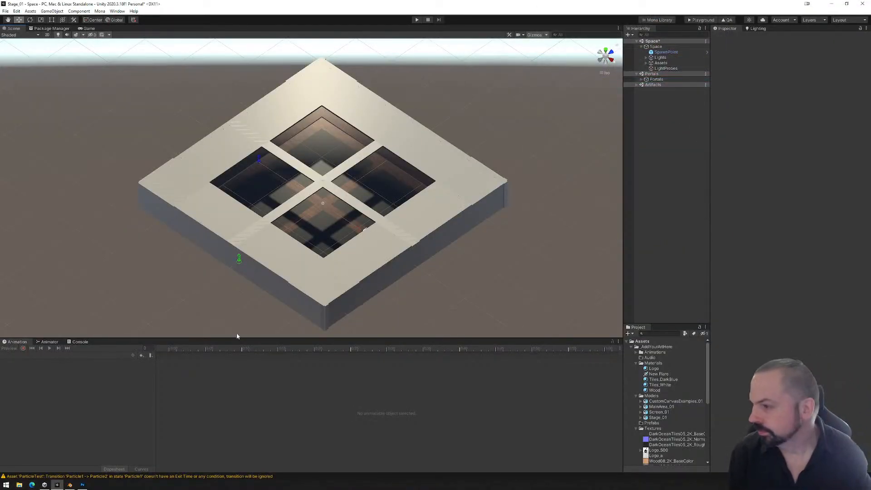
{"action": "left_click_drag", "start_coordinate": [341, 199], "coordinate": [320, 190], "text": "alt"}
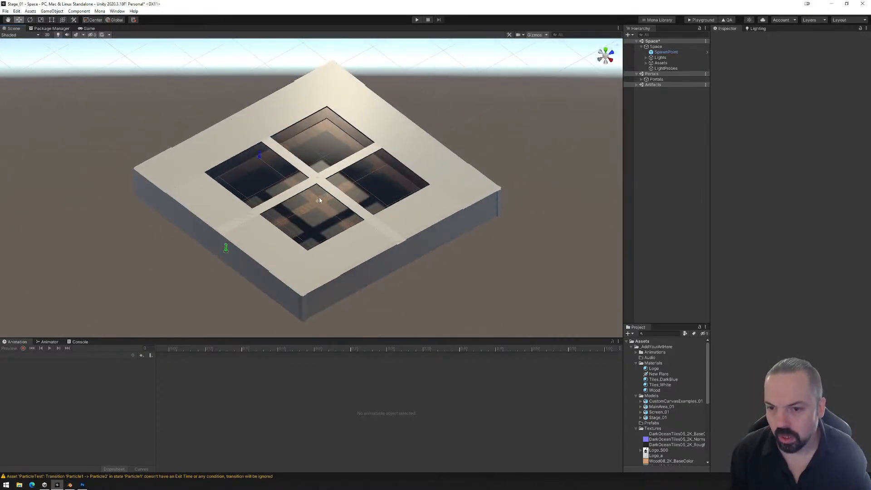
{"action": "scroll", "coordinate": [321, 200], "scroll_direction": "up", "scroll_amount": 5}
{"action": "scroll", "coordinate": [323, 200], "scroll_direction": "up", "scroll_amount": 3}
{"action": "scroll", "coordinate": [320, 202], "scroll_direction": "down", "scroll_amount": 2}
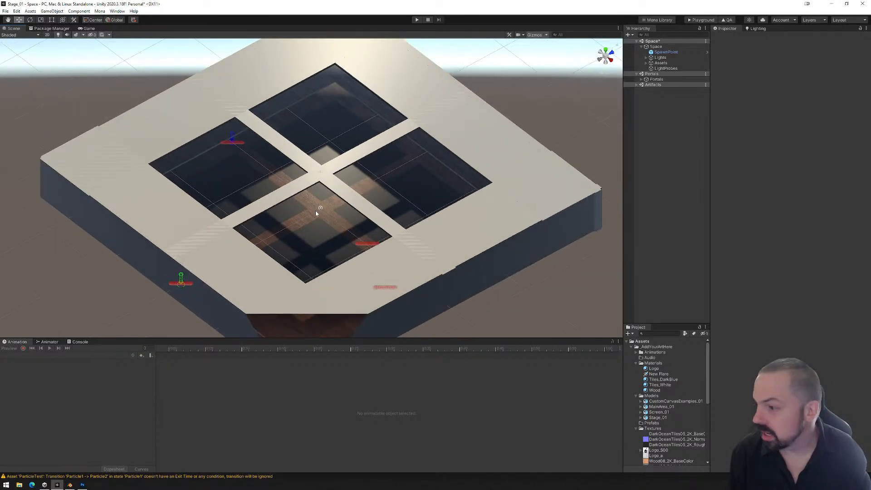
{"action": "left_click_drag", "start_coordinate": [289, 271], "coordinate": [341, 245], "text": "alt"}
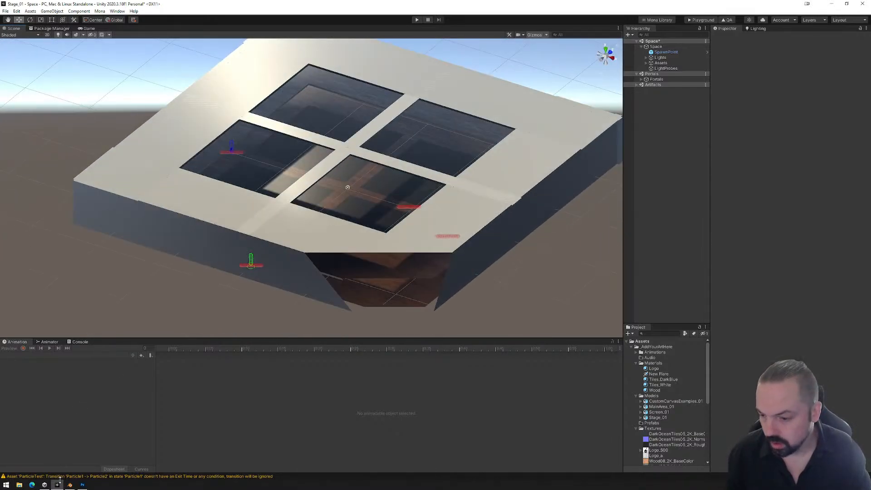
- Switch to Blender, deselect the MainEnvironment object and hide it from the viewport
{"action": "key", "text": "alt+Tab"}
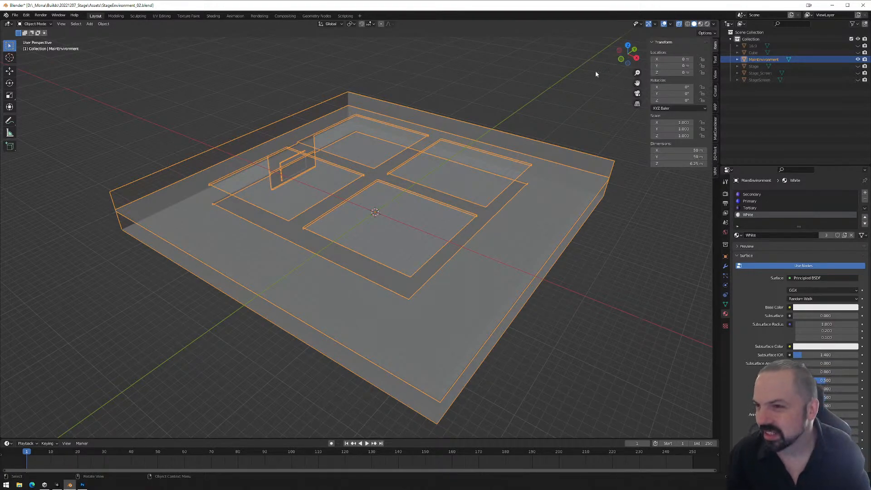
{"action": "left_click", "coordinate": [550, 96]}
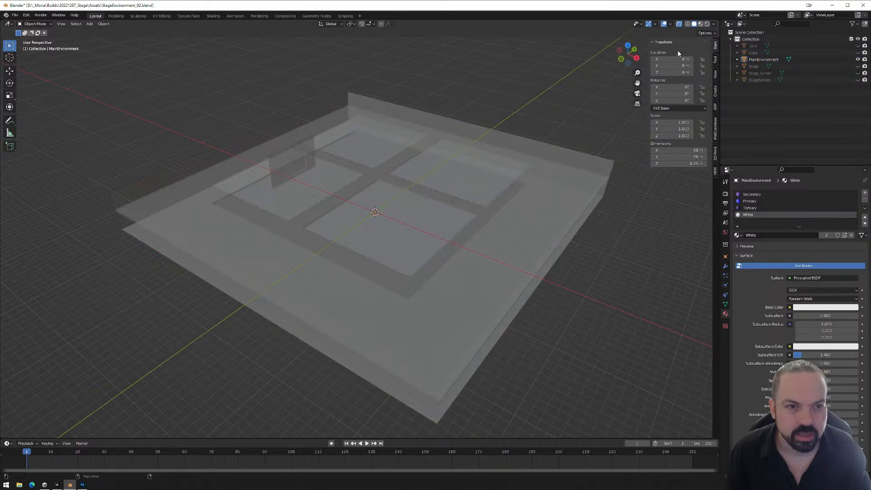
{"action": "left_click", "coordinate": [857, 60]}
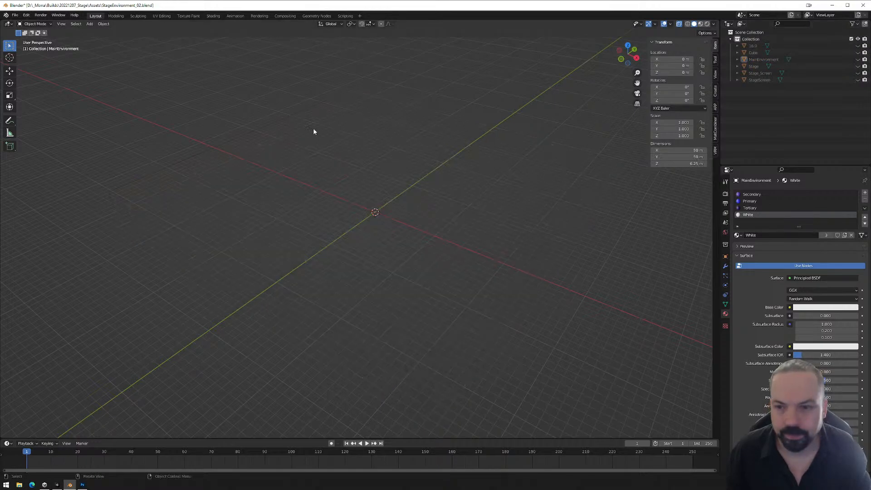
- Add a cylinder mesh at the world origin with 16 vertices
{"action": "left_click", "coordinate": [90, 24]}
{"action": "mouse_move", "coordinate": [104, 32]}
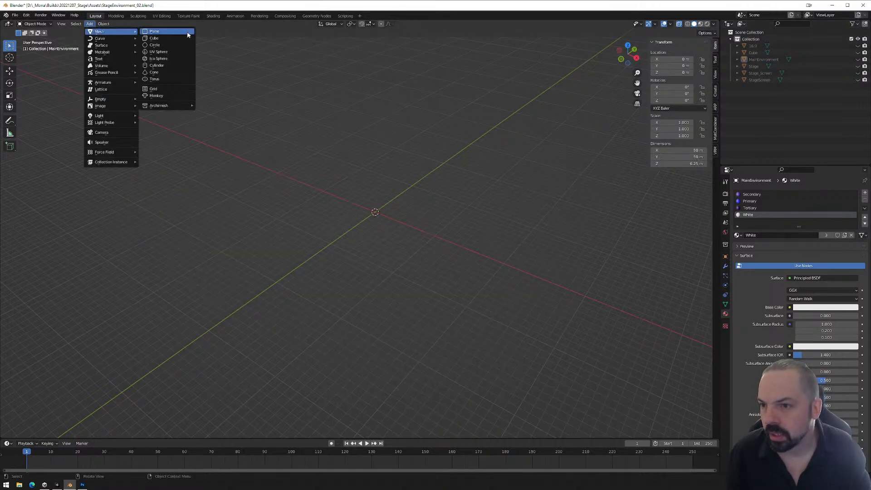
{"action": "left_click", "coordinate": [167, 66]}
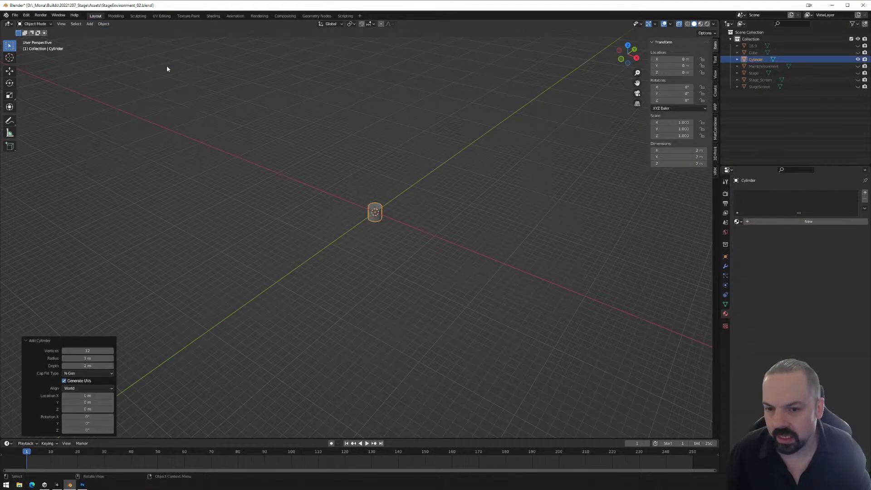
{"action": "left_click", "coordinate": [88, 351]}
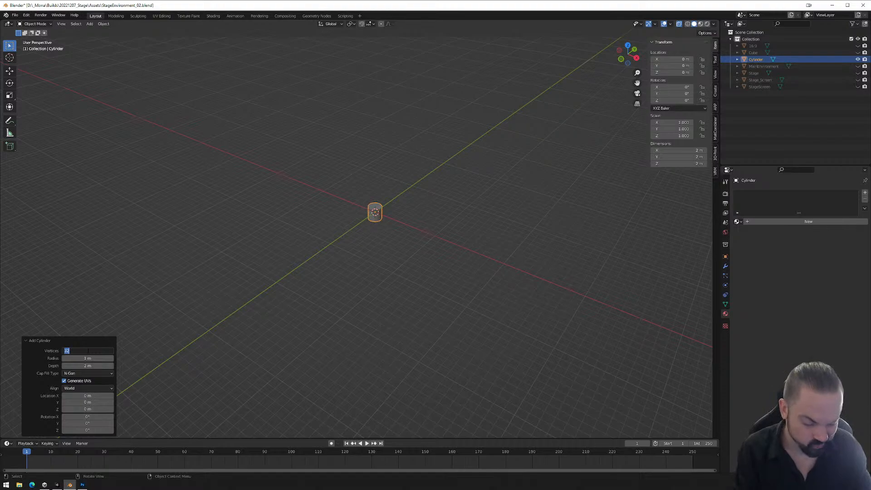
{"action": "type", "text": "16"}
{"action": "key", "text": "Return"}
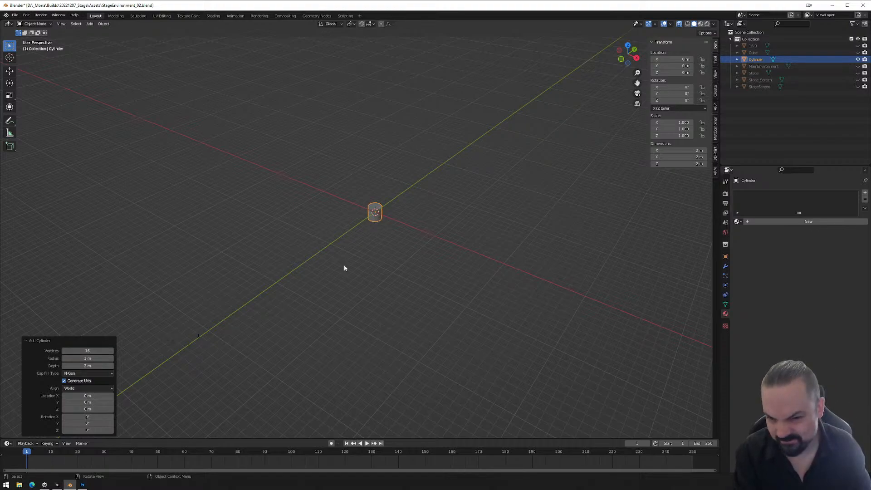
- Try 24 vertices for the new cylinder, settle on 20 and check its roundness from above
{"action": "scroll", "coordinate": [380, 214], "scroll_direction": "up", "scroll_amount": 8}
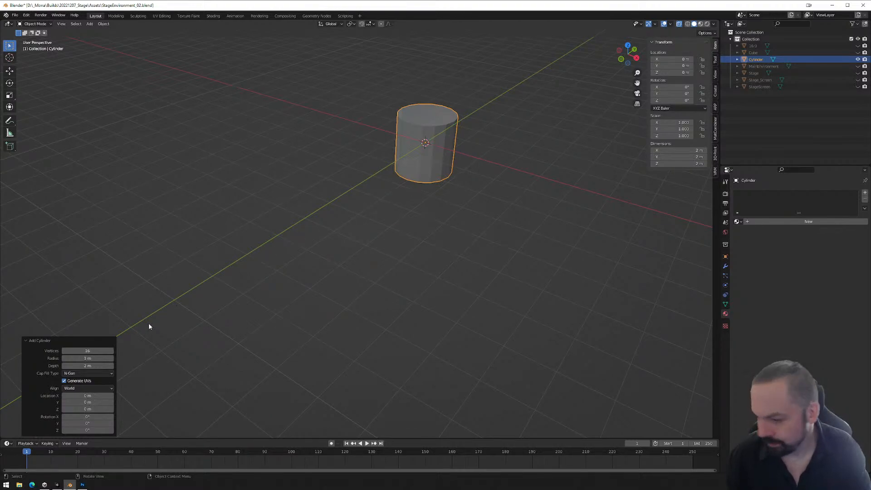
{"action": "left_click", "coordinate": [88, 351]}
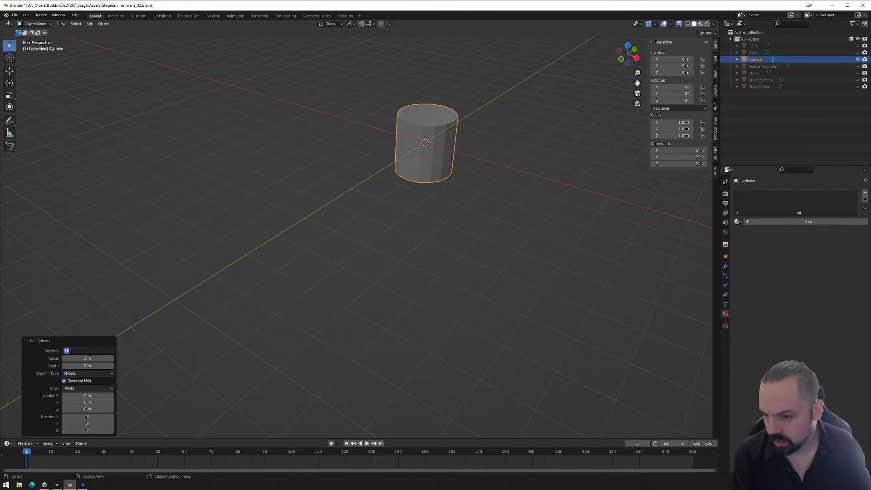
{"action": "key", "text": "Return"}
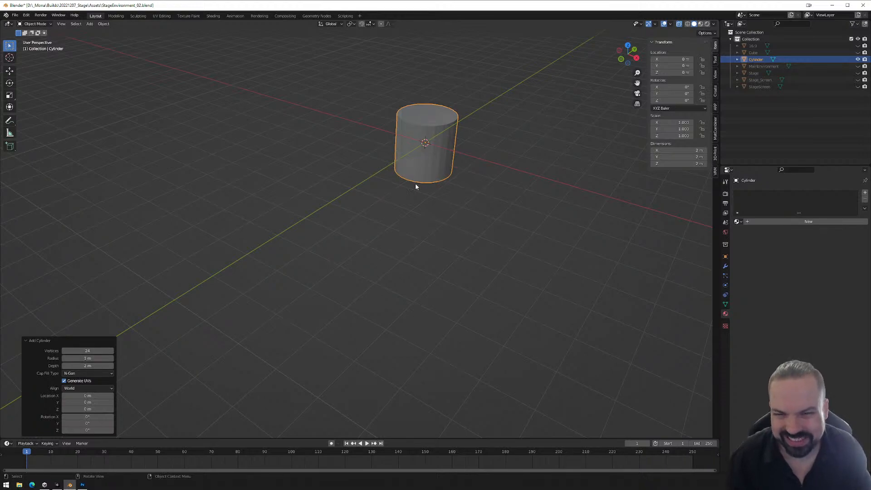
{"action": "left_click", "coordinate": [91, 350]}
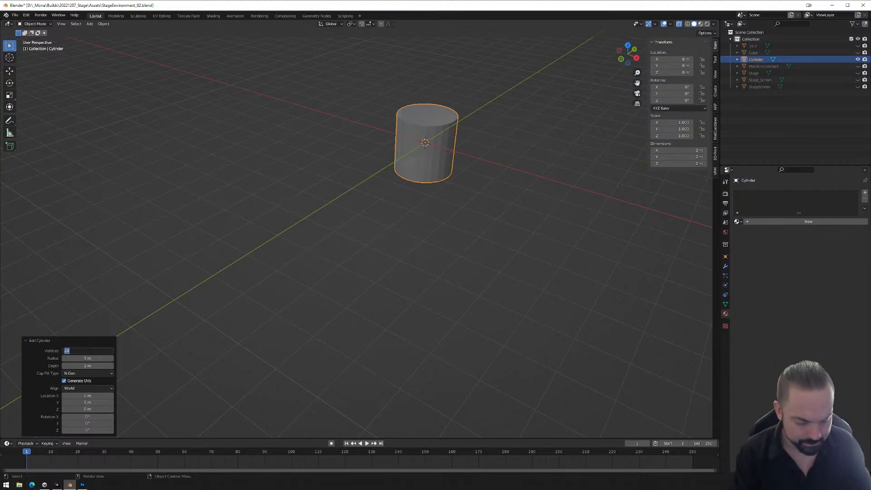
{"action": "key", "text": "Return"}
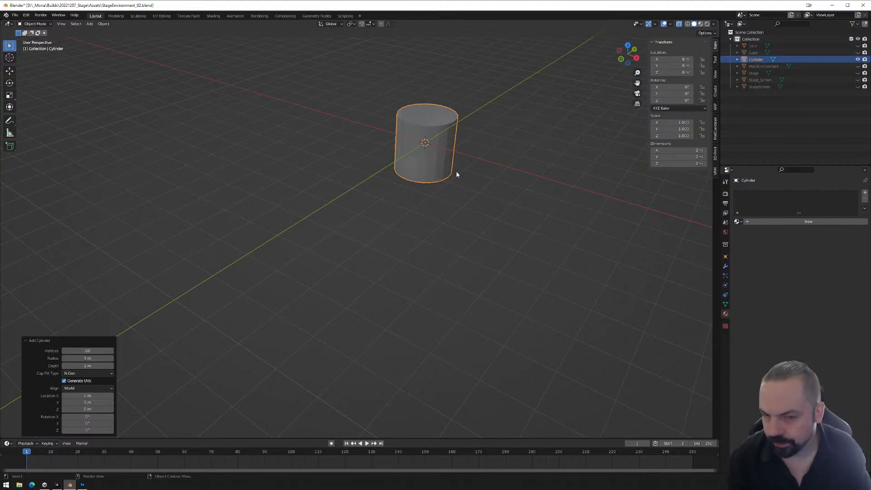
{"action": "left_click", "coordinate": [629, 47]}
{"action": "scroll", "coordinate": [496, 225], "scroll_direction": "up", "scroll_amount": 4}
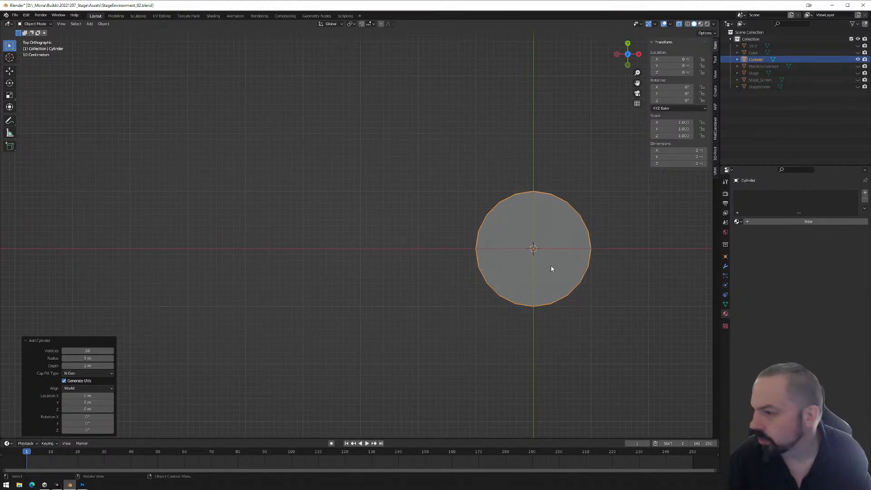
{"action": "middle_click_drag", "start_coordinate": [553, 268], "coordinate": [448, 212]}
{"action": "scroll", "coordinate": [565, 186], "scroll_direction": "down", "scroll_amount": 4}
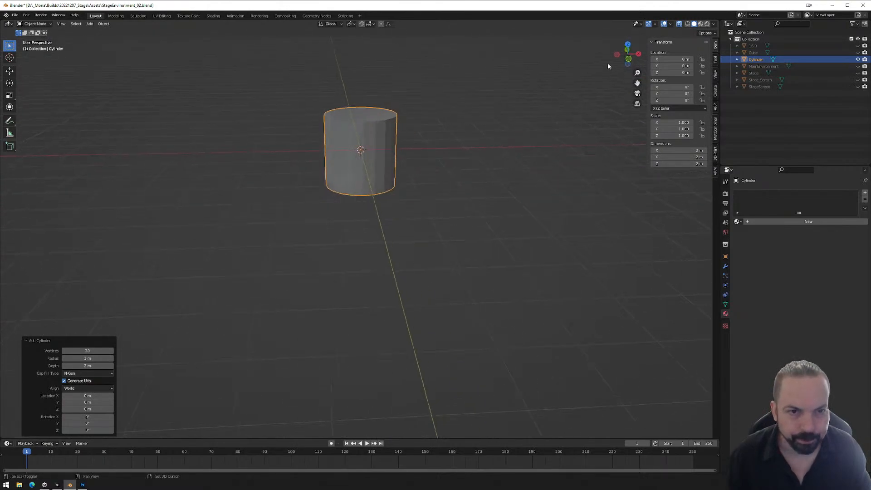
- Set the cylinder's Z dimension to 1 m and raise it 0.5 m along Z so its base sits at ground level
{"action": "left_click", "coordinate": [628, 50]}
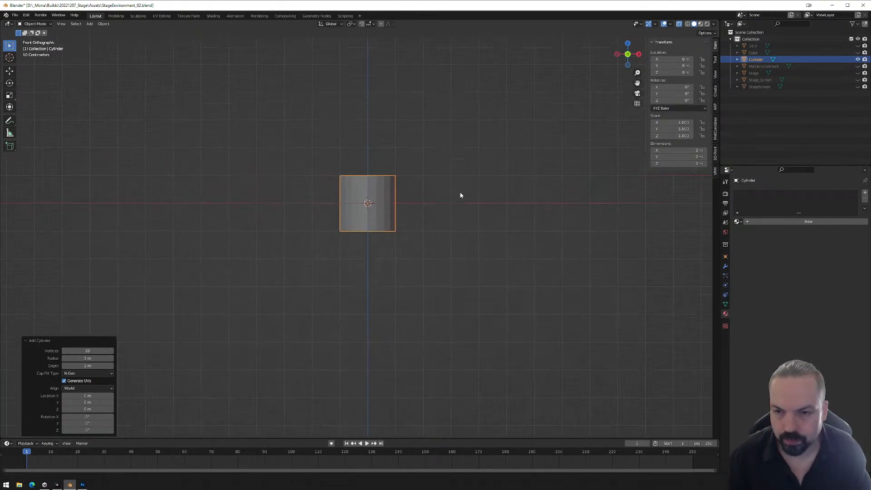
{"action": "middle_click_drag", "start_coordinate": [461, 195], "coordinate": [444, 269], "text": "shift"}
{"action": "scroll", "coordinate": [444, 267], "scroll_direction": "up", "scroll_amount": 5}
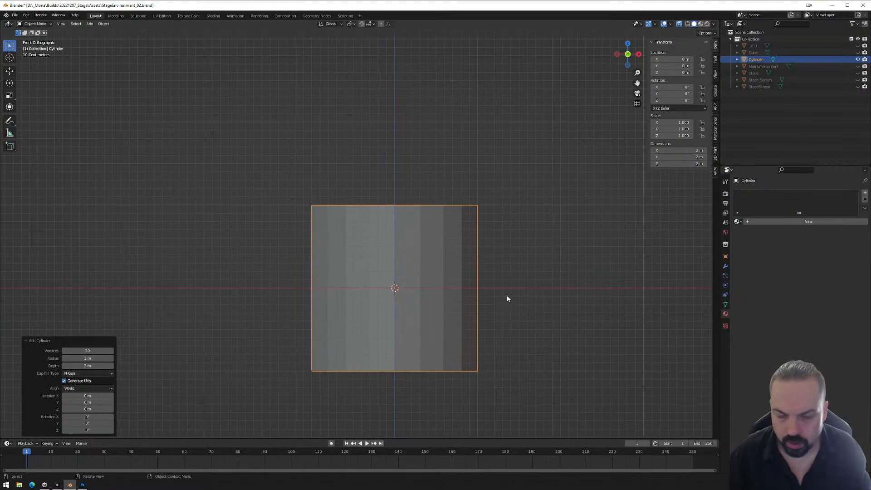
{"action": "double_click", "coordinate": [694, 164]}
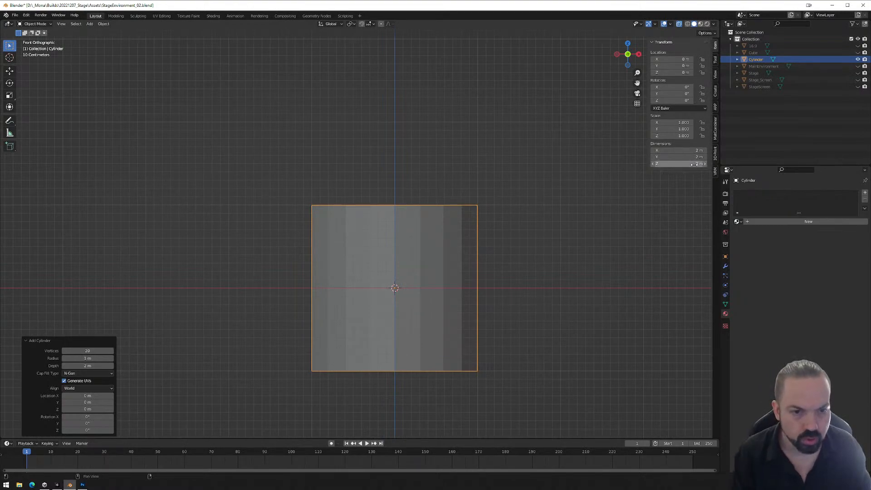
{"action": "type", "text": "1"}
{"action": "key", "text": "Return"}
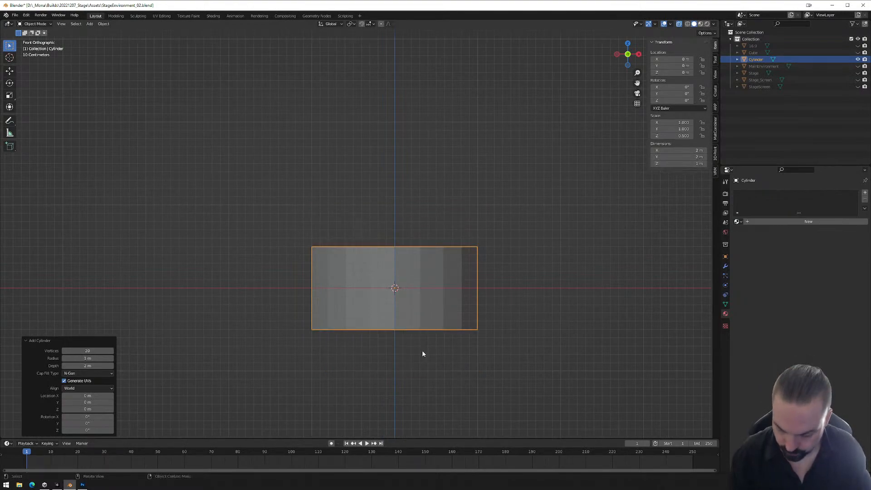
{"action": "key", "text": "g"}
{"action": "key", "text": "Return"}
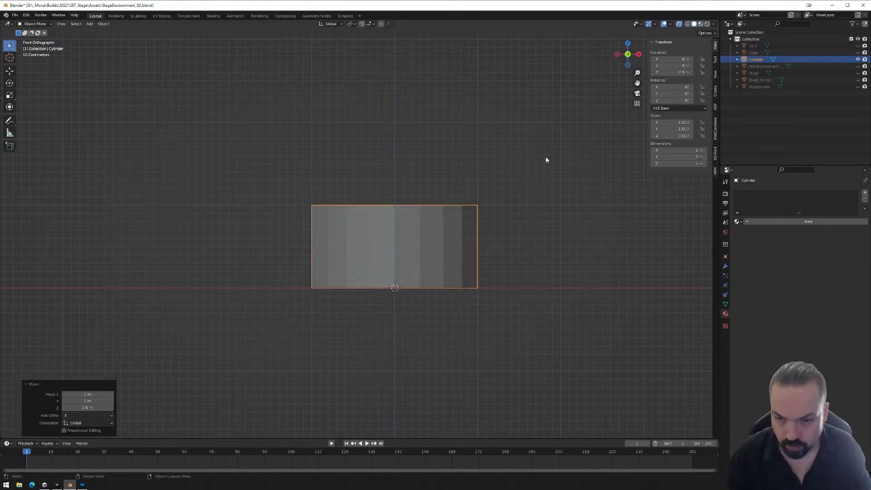
- Scale the cylinder along X to 0.2 in the top view, making it a narrow ellipse
{"action": "left_click", "coordinate": [628, 43]}
{"action": "middle_click_drag", "start_coordinate": [502, 364], "coordinate": [497, 199], "text": "shift"}
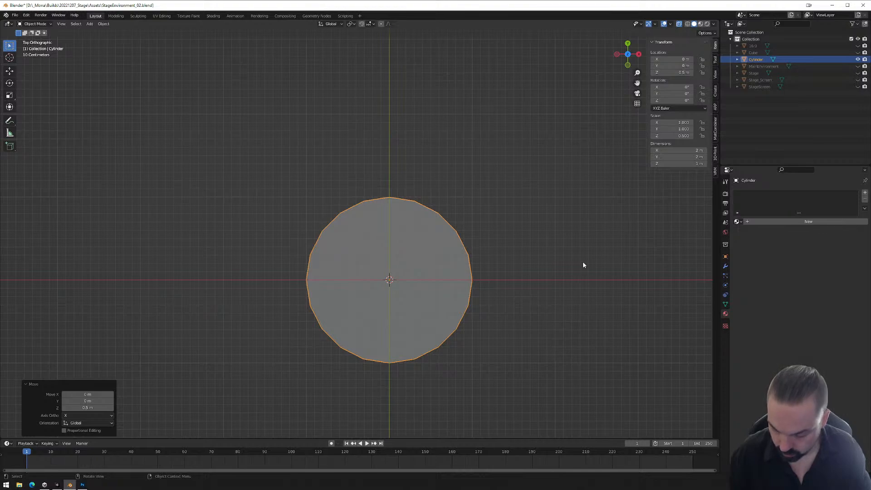
{"action": "key", "text": "s"}
{"action": "key", "text": "x"}
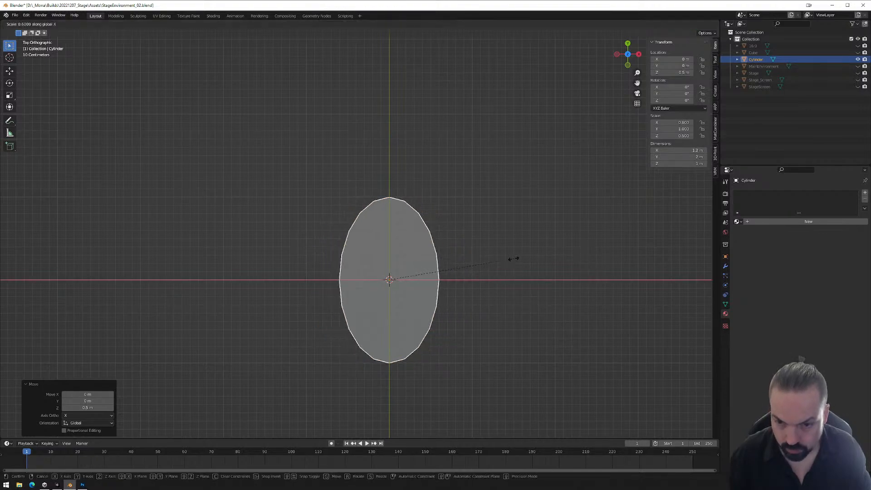
{"action": "left_click", "coordinate": [431, 267]}
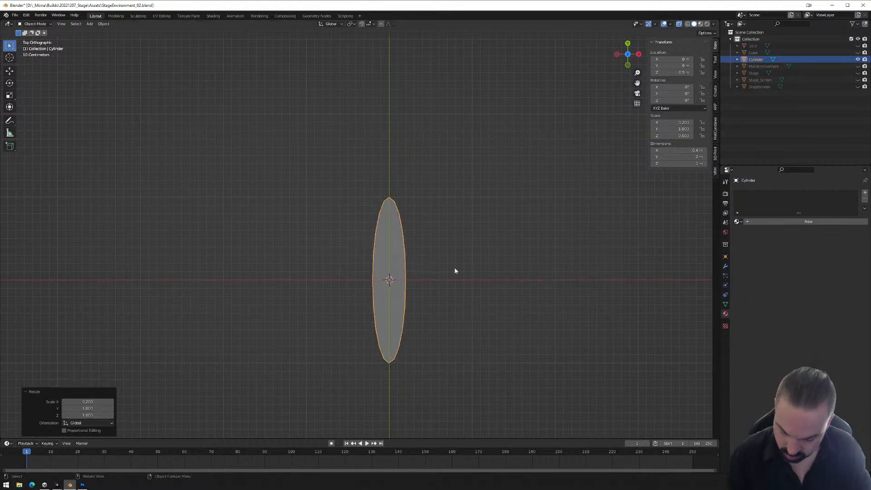
- Scale the cylinder along Y to 0.2 so it becomes a slim round column
{"action": "key", "text": "s"}
{"action": "key", "text": "y"}
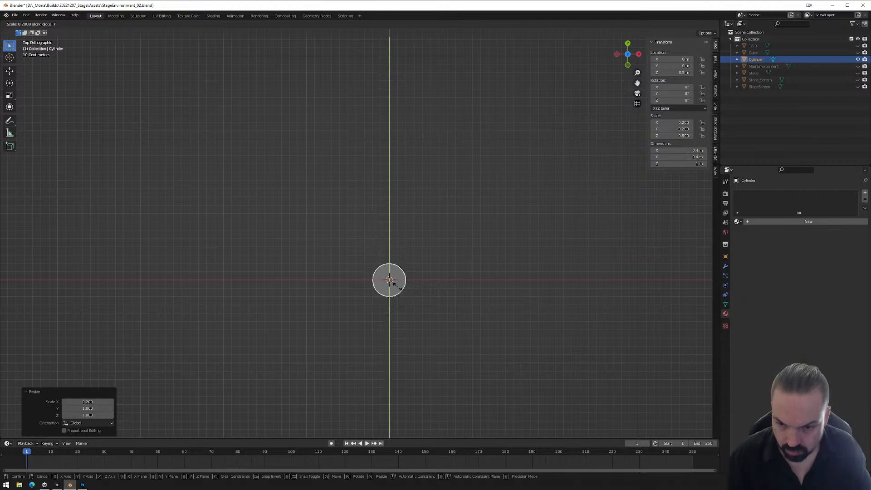
{"action": "left_click", "coordinate": [398, 288]}
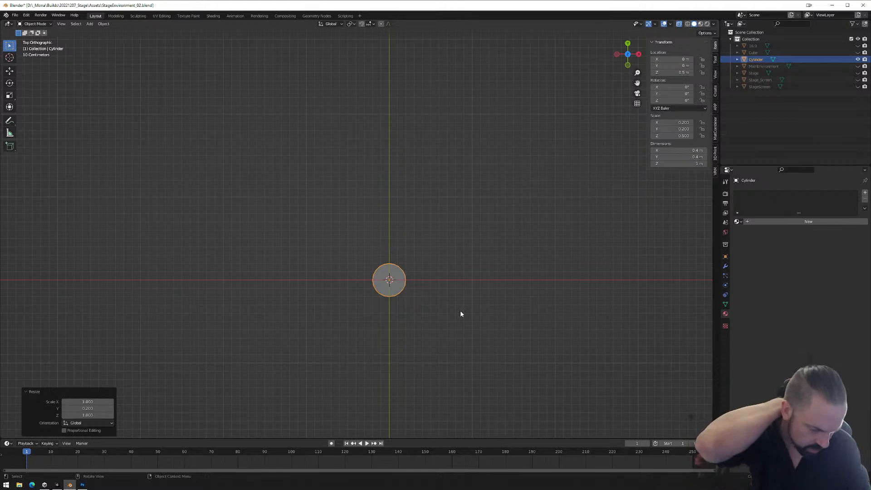
{"action": "middle_click_drag", "start_coordinate": [418, 342], "coordinate": [465, 268]}
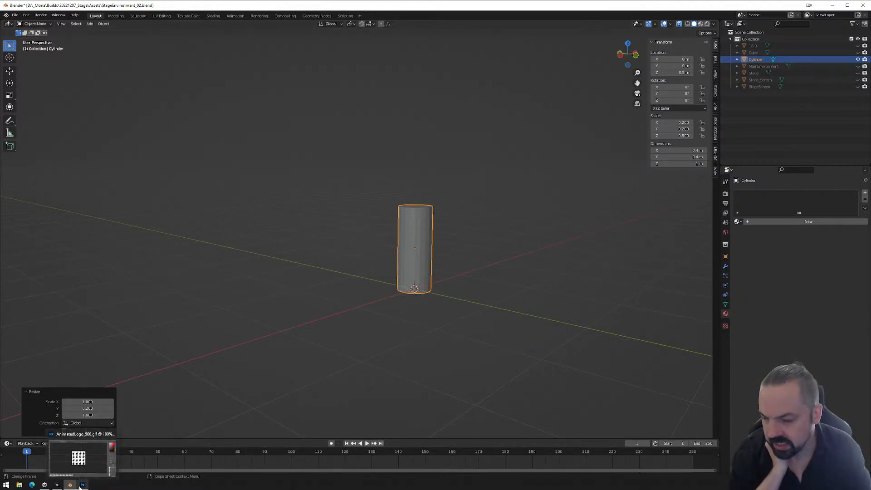
- Switch to the web browser and open the Mona website at monaverse.com
{"action": "mouse_move", "coordinate": [65, 486]}
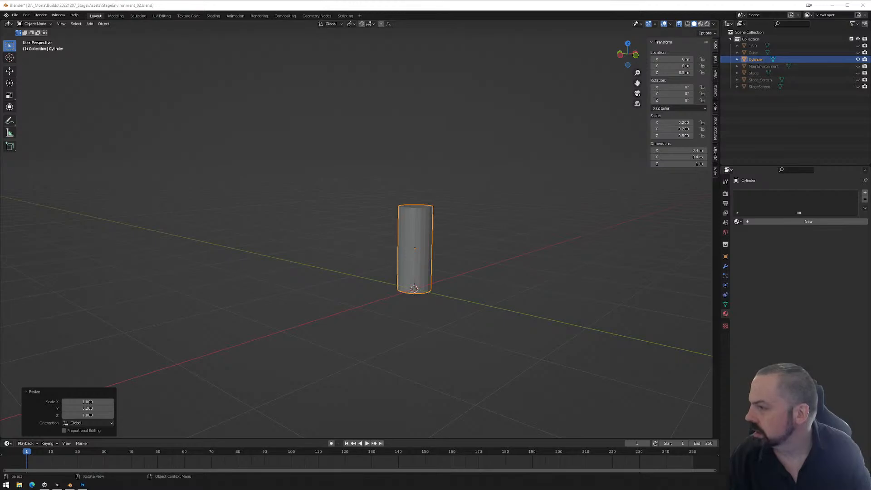
{"action": "left_click_drag", "start_coordinate": [0, 347], "coordinate": [421, 49]}
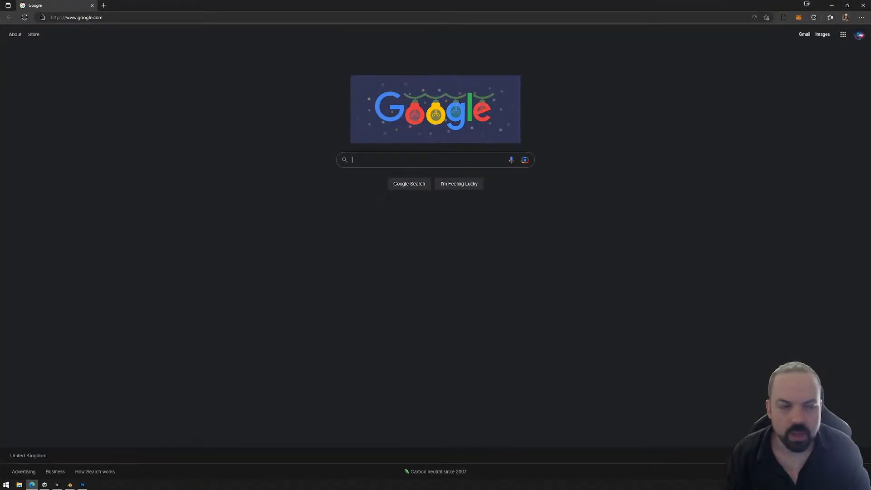
{"action": "key", "text": "ctrl+l"}
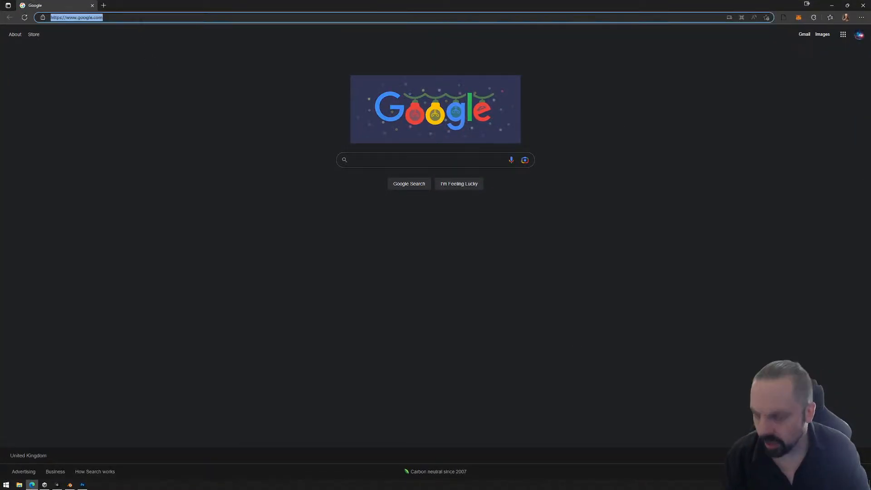
{"action": "type", "text": "monaver"}
{"action": "key", "text": "Return"}
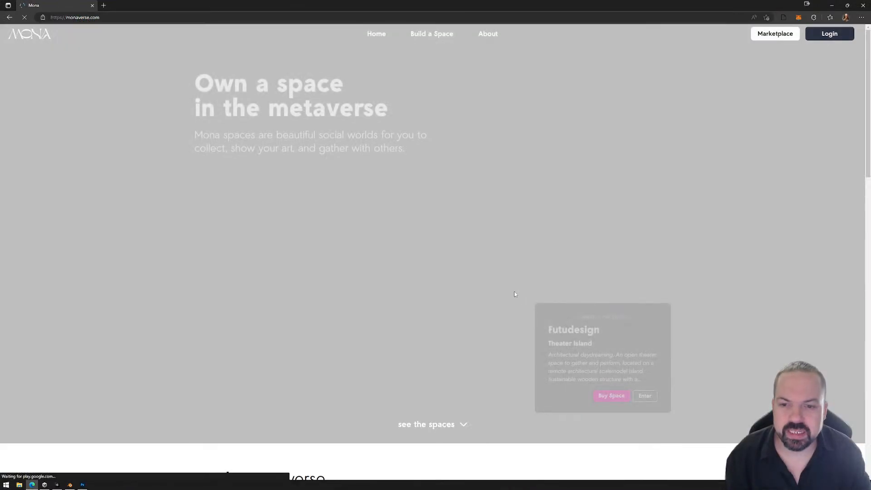
- Browse the Enter the Metaverse gallery of Mona spaces for reference, loading more entries beyond the initial list
{"action": "scroll", "coordinate": [391, 247], "scroll_direction": "down", "scroll_amount": 5}
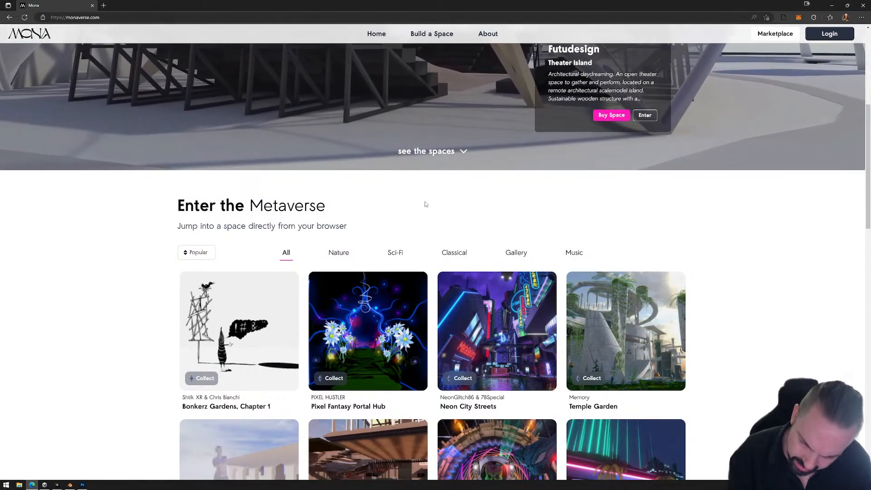
{"action": "scroll", "coordinate": [427, 208], "scroll_direction": "down", "scroll_amount": 4}
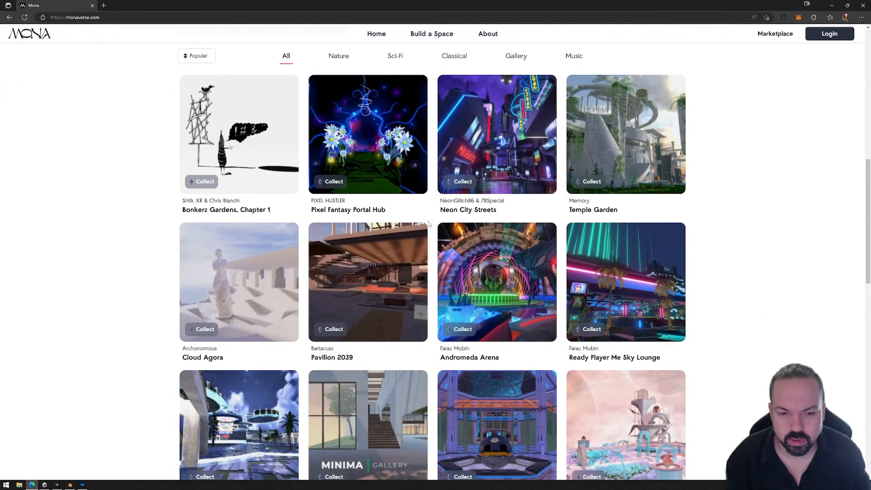
{"action": "scroll", "coordinate": [429, 223], "scroll_direction": "down", "scroll_amount": 5}
{"action": "scroll", "coordinate": [423, 227], "scroll_direction": "down", "scroll_amount": 2}
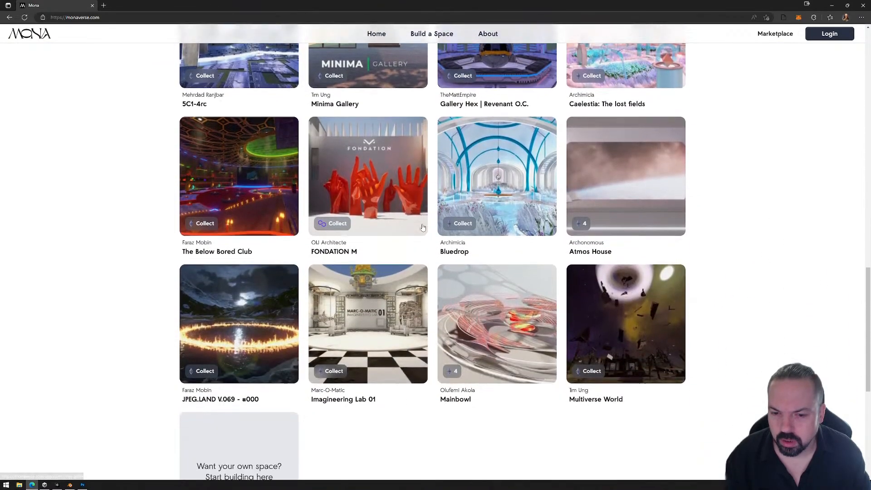
{"action": "scroll", "coordinate": [422, 227], "scroll_direction": "down", "scroll_amount": 2}
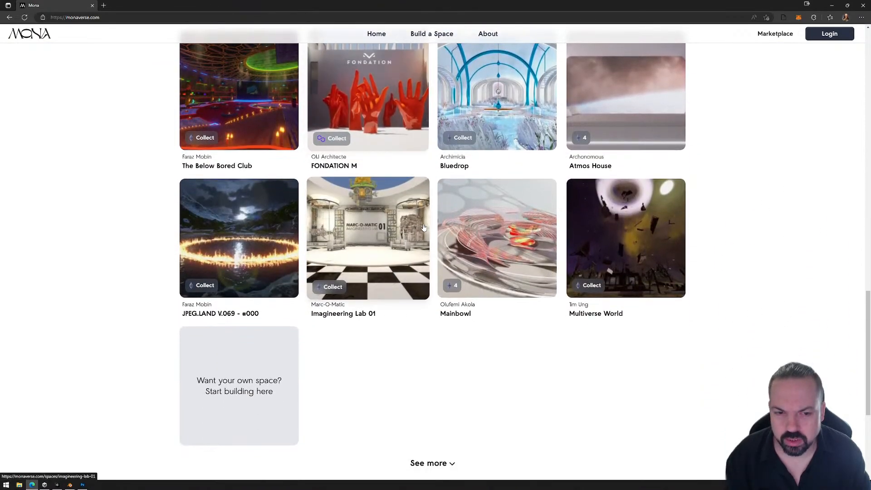
{"action": "left_click", "coordinate": [439, 467]}
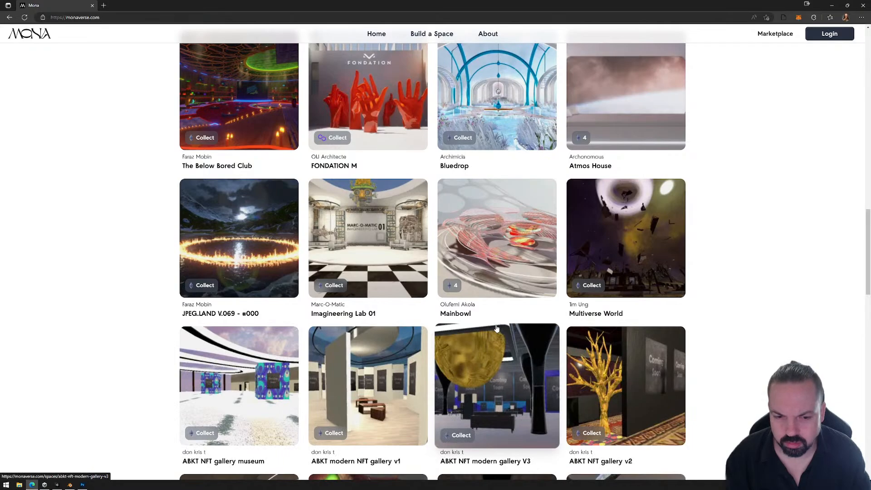
{"action": "scroll", "coordinate": [497, 329], "scroll_direction": "down", "scroll_amount": 9}
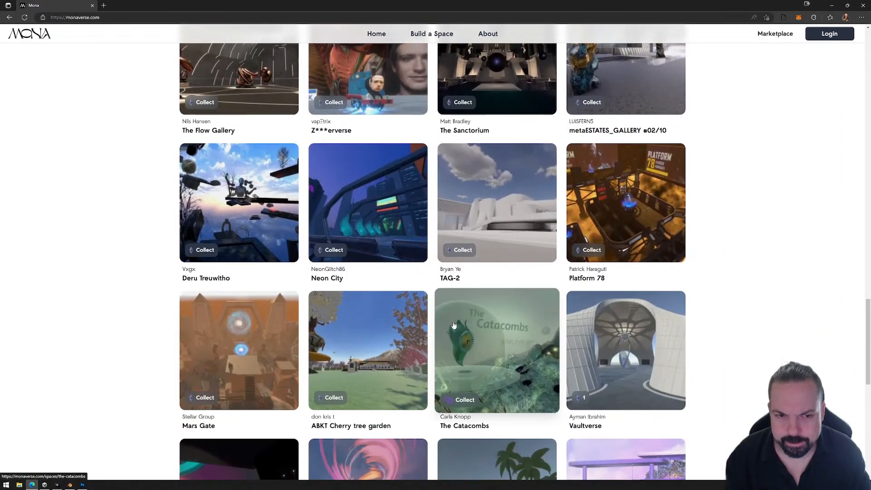
{"action": "scroll", "coordinate": [454, 325], "scroll_direction": "down", "scroll_amount": 4}
{"action": "scroll", "coordinate": [408, 305], "scroll_direction": "up", "scroll_amount": 10}
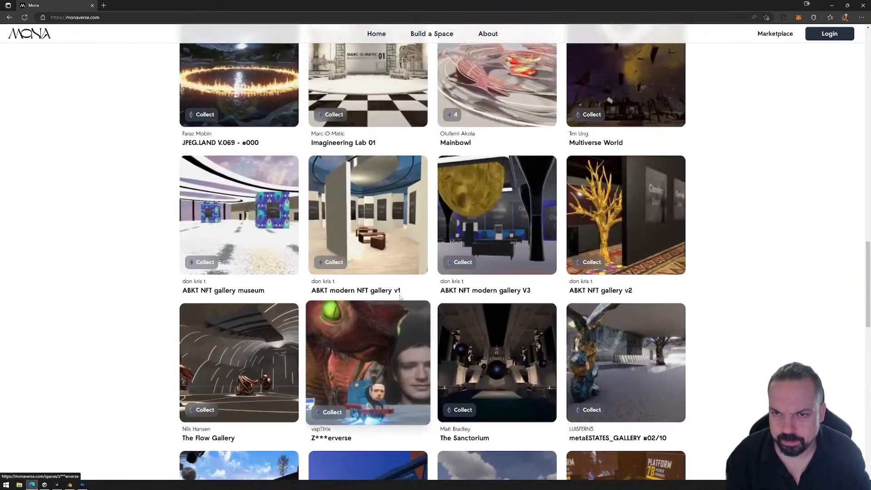
{"action": "scroll", "coordinate": [401, 297], "scroll_direction": "up", "scroll_amount": 15}
{"action": "scroll", "coordinate": [454, 304], "scroll_direction": "down", "scroll_amount": 6}
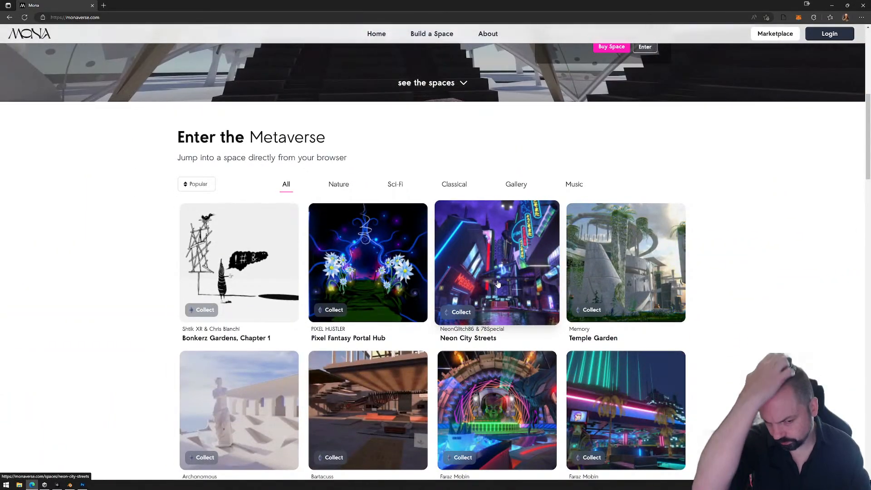
{"action": "scroll", "coordinate": [433, 237], "scroll_direction": "down", "scroll_amount": 5}
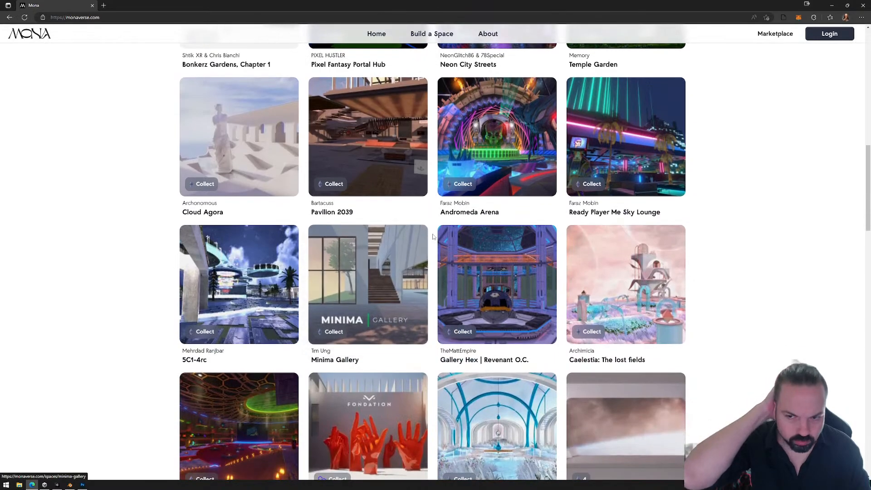
{"action": "scroll", "coordinate": [433, 236], "scroll_direction": "down", "scroll_amount": 15}
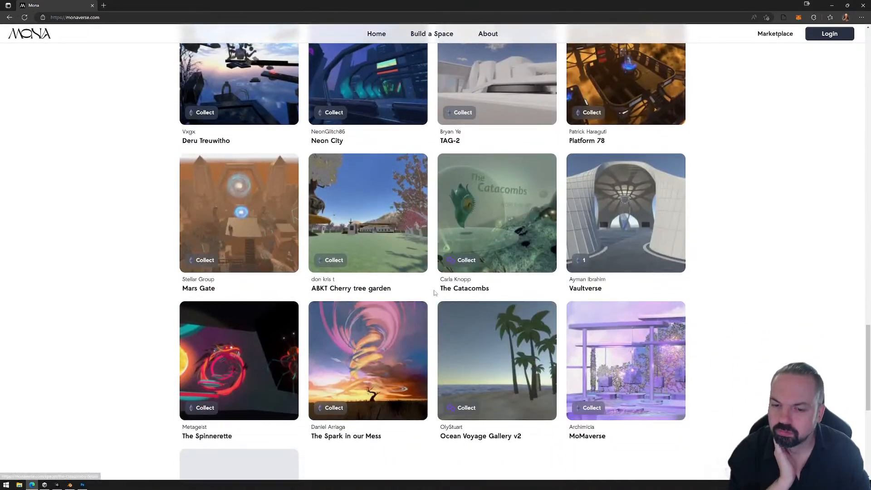
{"action": "scroll", "coordinate": [435, 293], "scroll_direction": "down", "scroll_amount": 6}
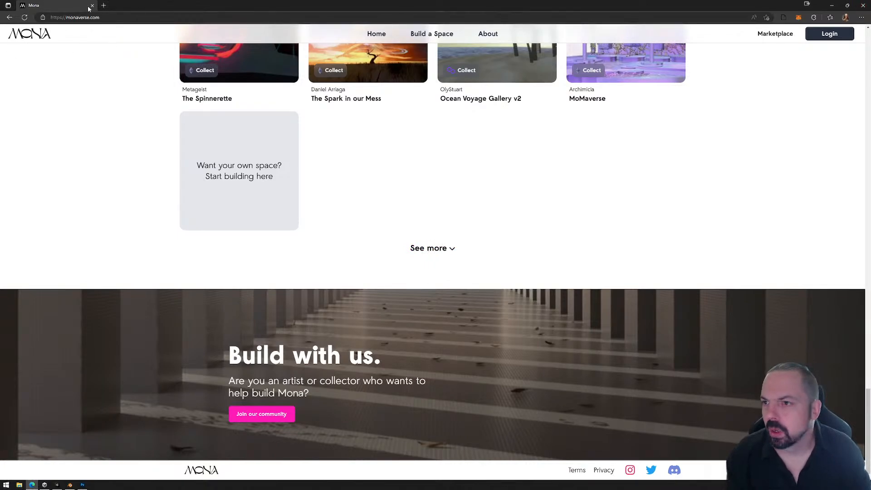
- Search the web for "render to texture unity" in a new tab and open the Unity manual's Render Texture page
{"action": "left_click", "coordinate": [103, 5]}
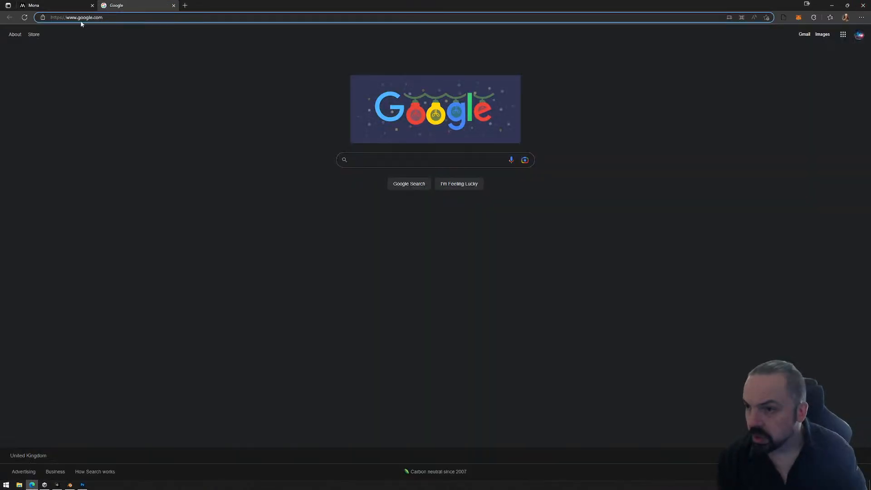
{"action": "double_click", "coordinate": [87, 20]}
{"action": "left_click", "coordinate": [110, 19]}
{"action": "left_click_drag", "start_coordinate": [110, 19], "coordinate": [33, 17]}
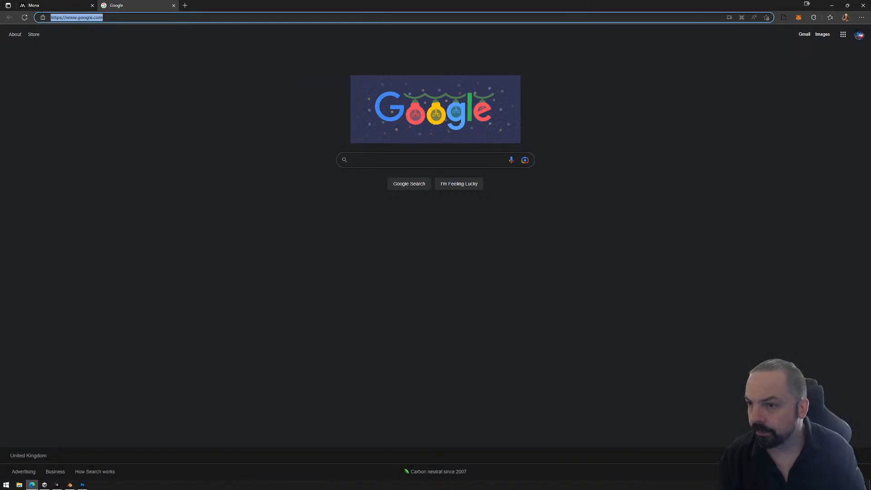
{"action": "type", "text": "render to"}
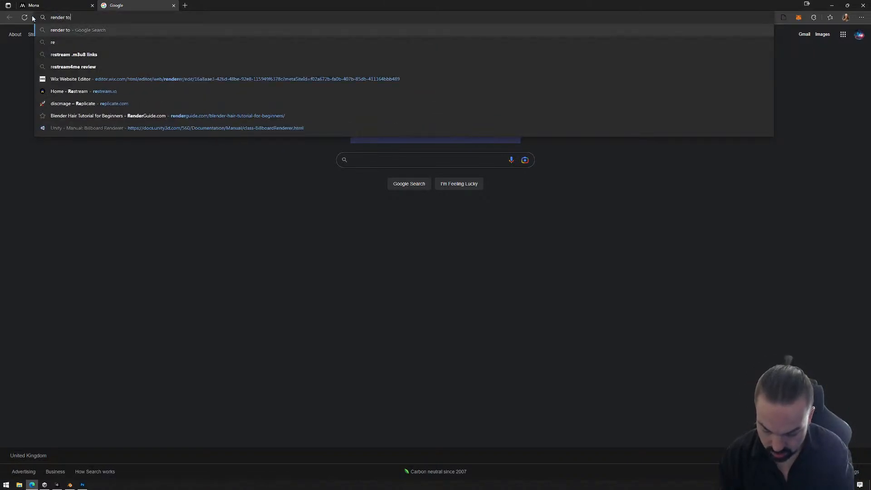
{"action": "type", "text": " texture unity"}
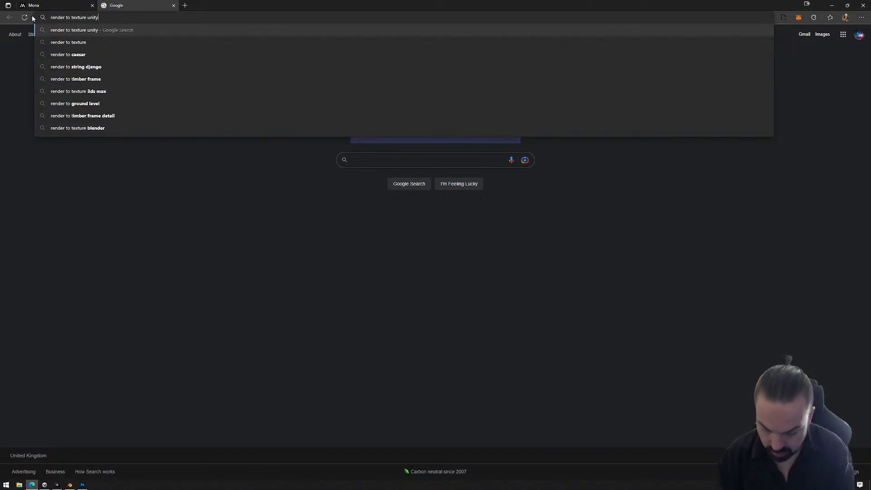
{"action": "key", "text": "Return"}
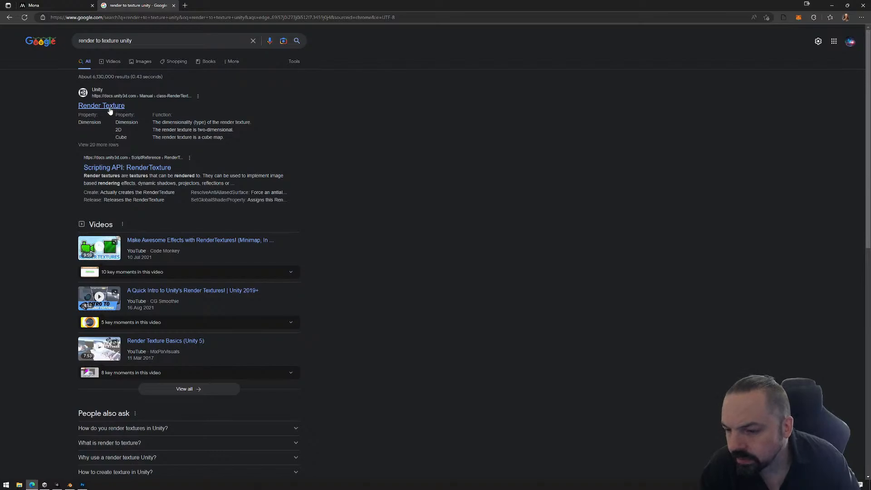
{"action": "scroll", "coordinate": [197, 184], "scroll_direction": "down", "scroll_amount": 3}
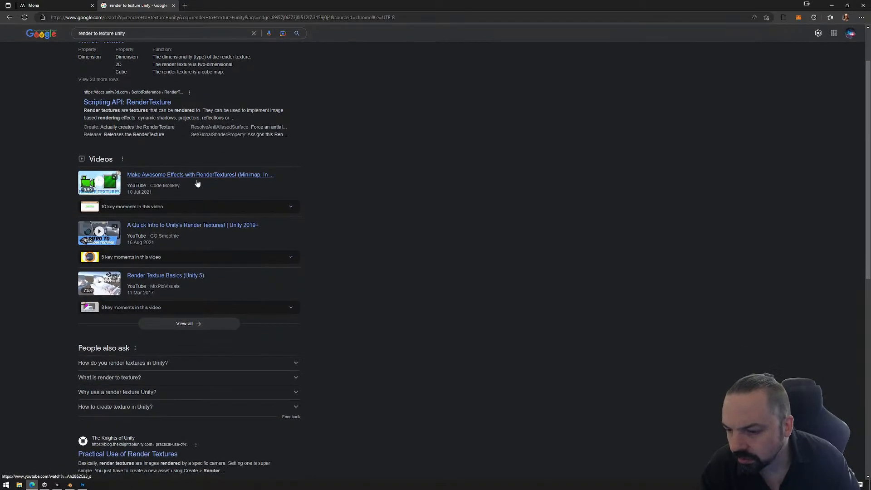
{"action": "scroll", "coordinate": [188, 187], "scroll_direction": "up", "scroll_amount": 3}
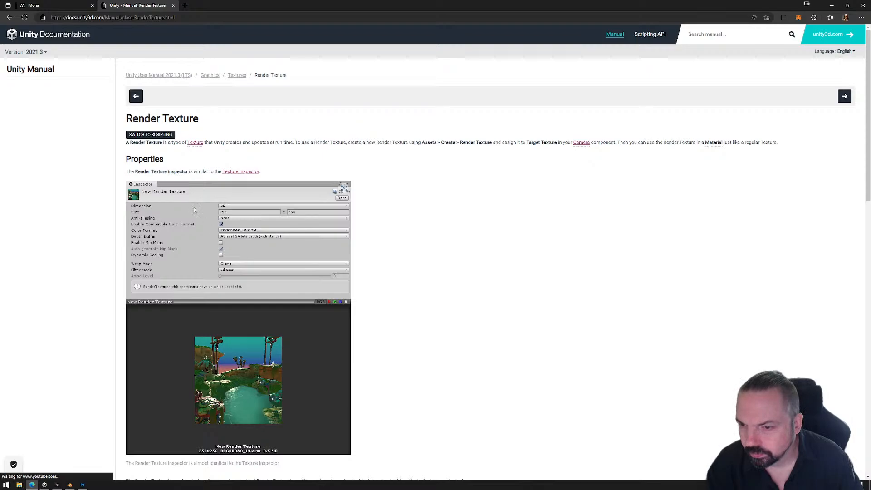
- Switch to the Unity editor and create an empty child object named Mirror under the Space object
{"action": "left_click", "coordinate": [45, 485]}
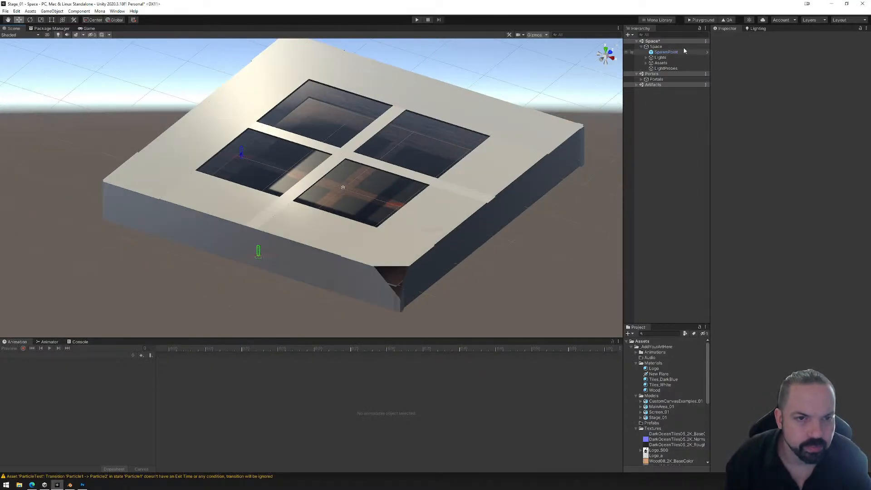
{"action": "left_click", "coordinate": [656, 47]}
{"action": "right_click", "coordinate": [660, 46]}
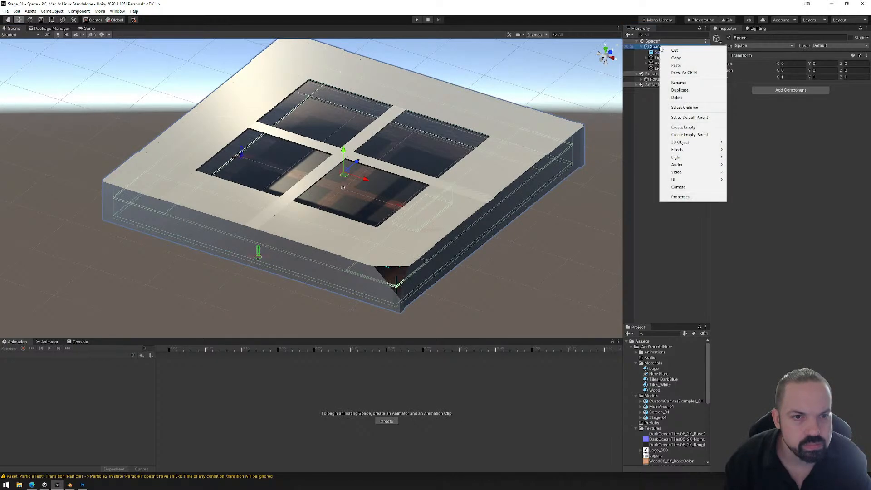
{"action": "left_click", "coordinate": [684, 128]}
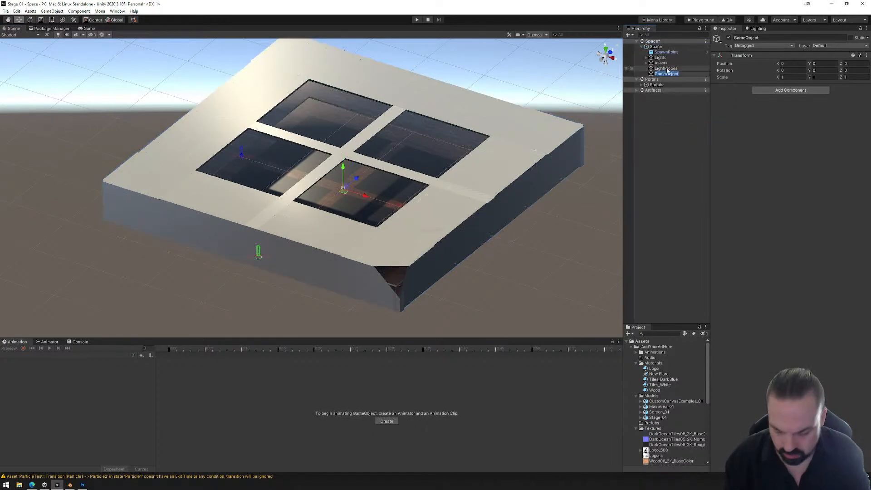
{"action": "type", "text": "Mirror"}
{"action": "key", "text": "Return"}
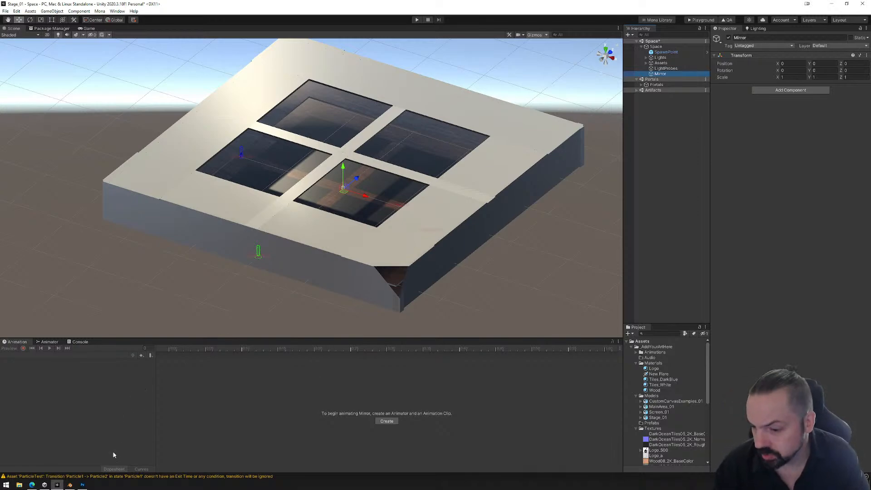
- Consult the Render Texture manual page in the browser and return to the Unity editor
{"action": "left_click", "coordinate": [45, 484]}
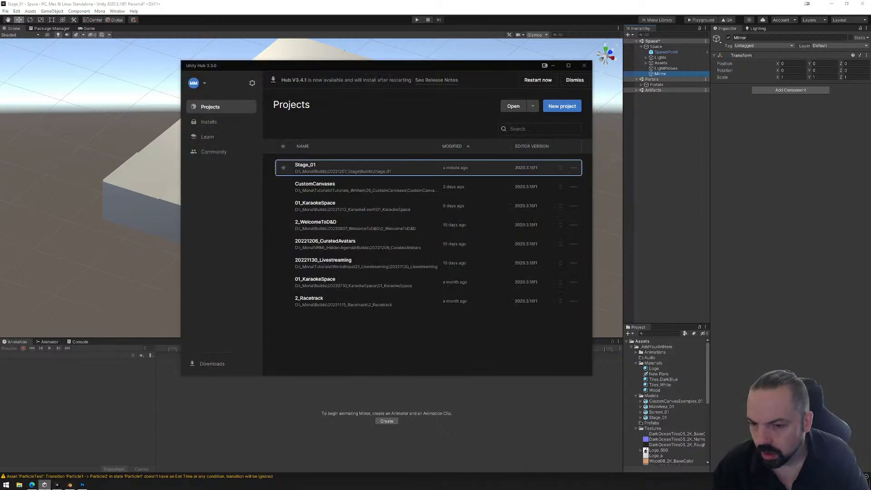
{"action": "left_click", "coordinate": [32, 484]}
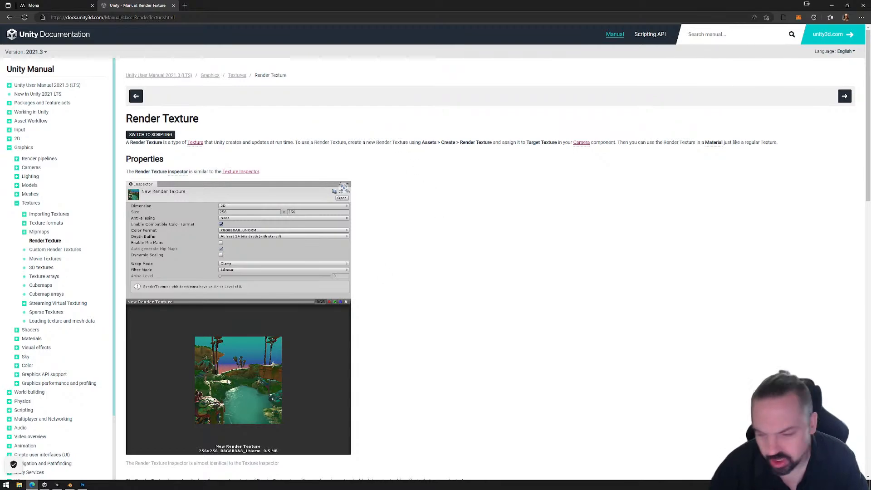
{"action": "left_click", "coordinate": [56, 484]}
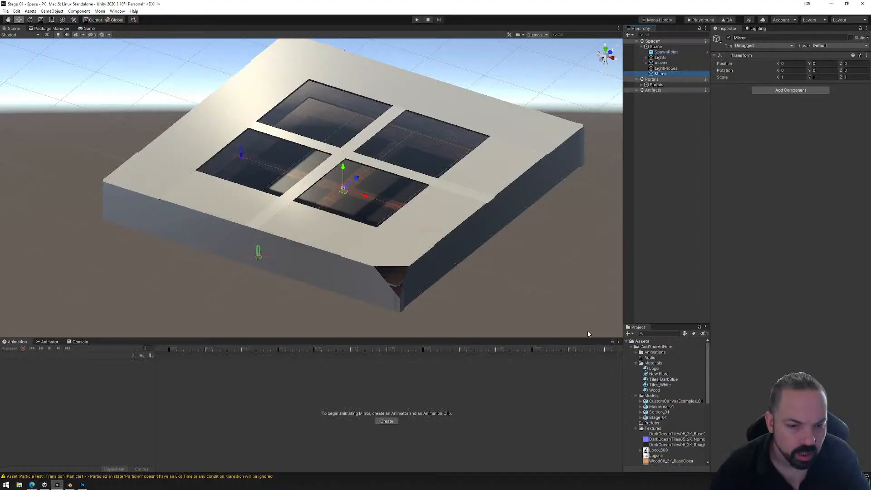
- Create a render texture named MirrorTexture in the project's Materials folder
{"action": "right_click", "coordinate": [654, 364]}
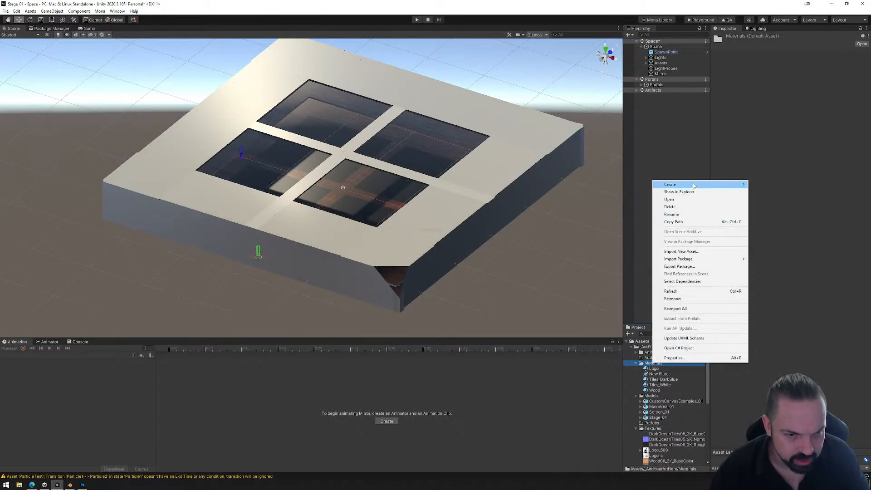
{"action": "mouse_move", "coordinate": [730, 185]}
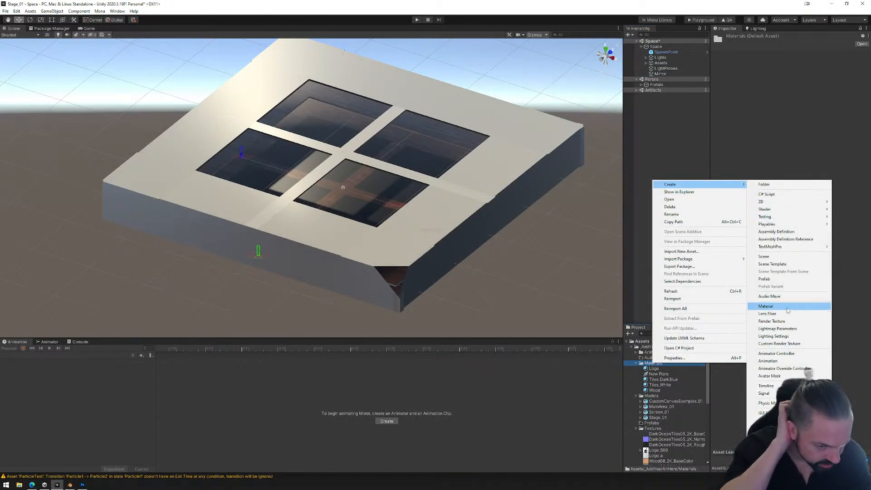
{"action": "left_click", "coordinate": [781, 322]}
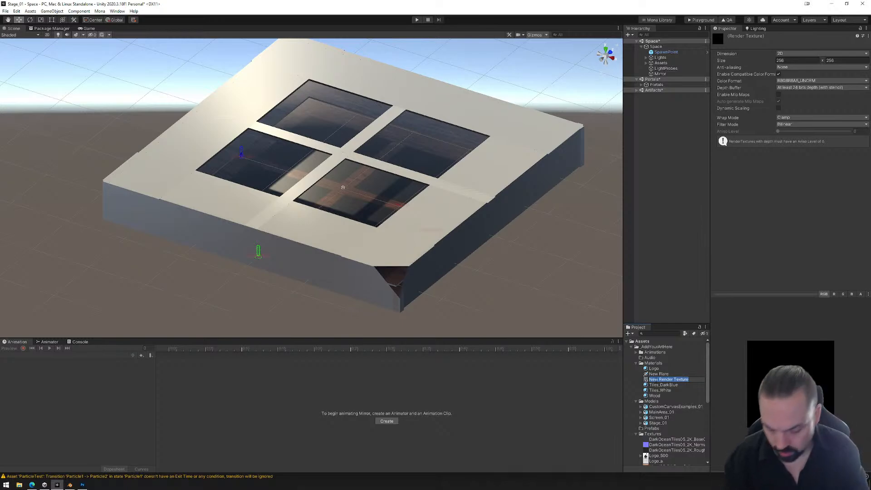
{"action": "type", "text": "MirrorTexture"}
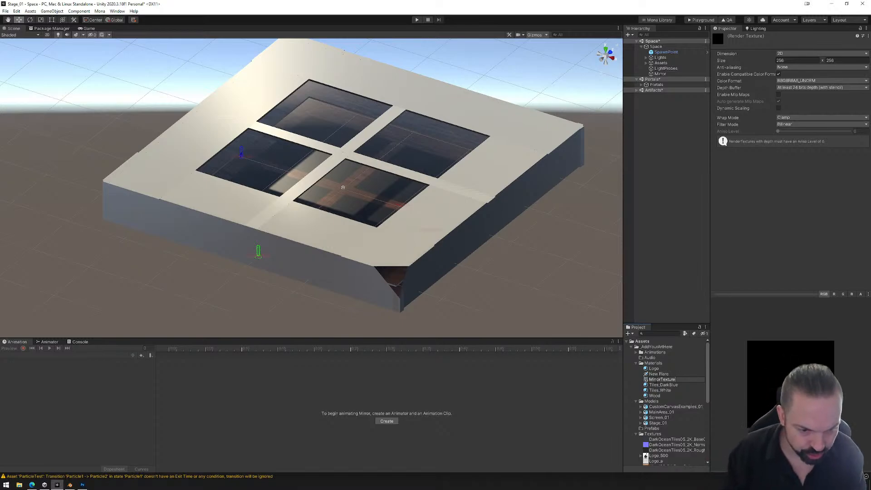
{"action": "key", "text": "Return"}
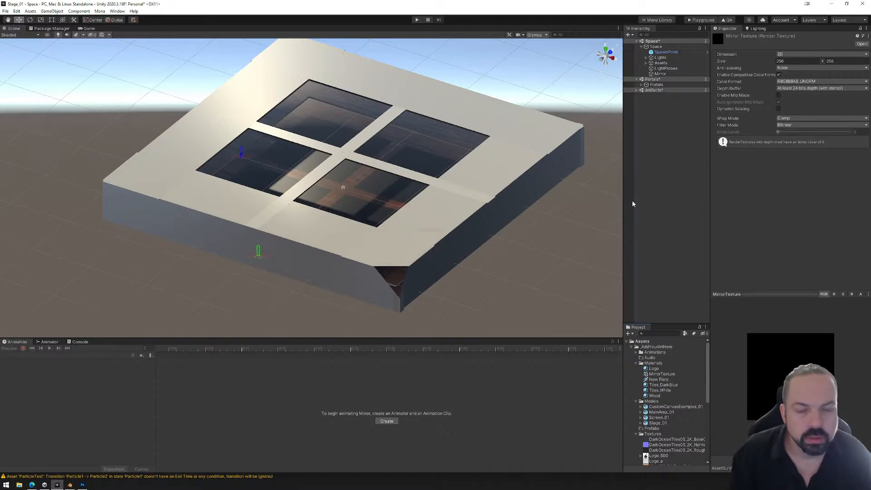
- Add a plane as a child of the Mirror object and scale it to 0.3 on X, Y and Z
{"action": "left_click", "coordinate": [660, 74]}
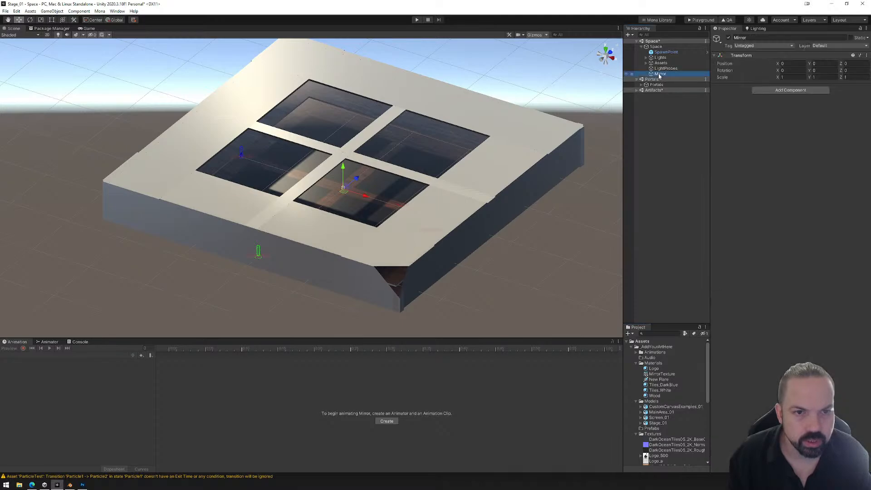
{"action": "right_click", "coordinate": [657, 77]}
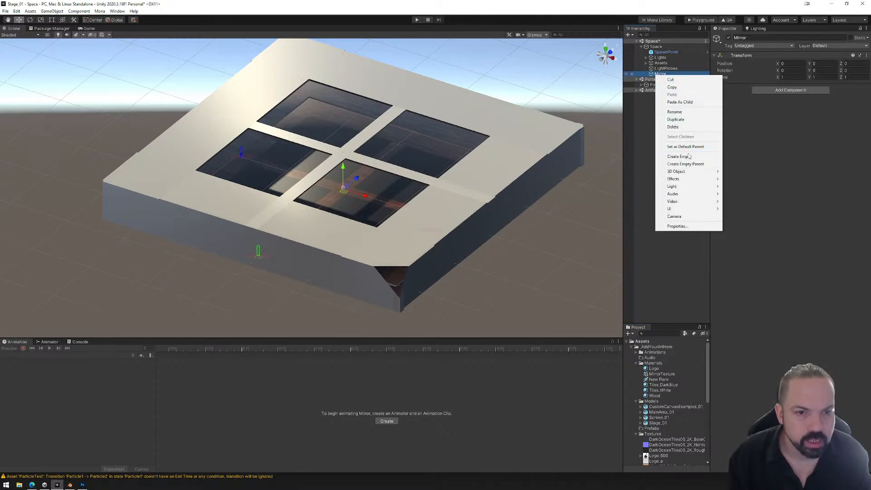
{"action": "mouse_move", "coordinate": [683, 175]}
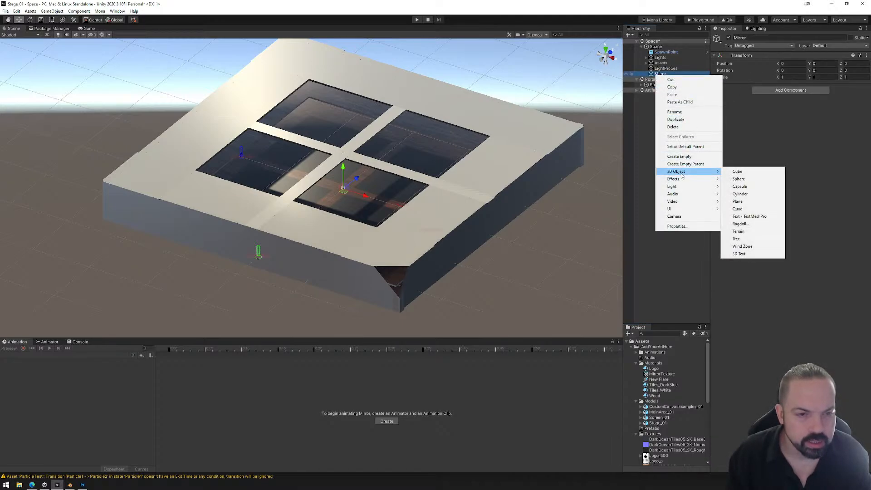
{"action": "left_click", "coordinate": [750, 203]}
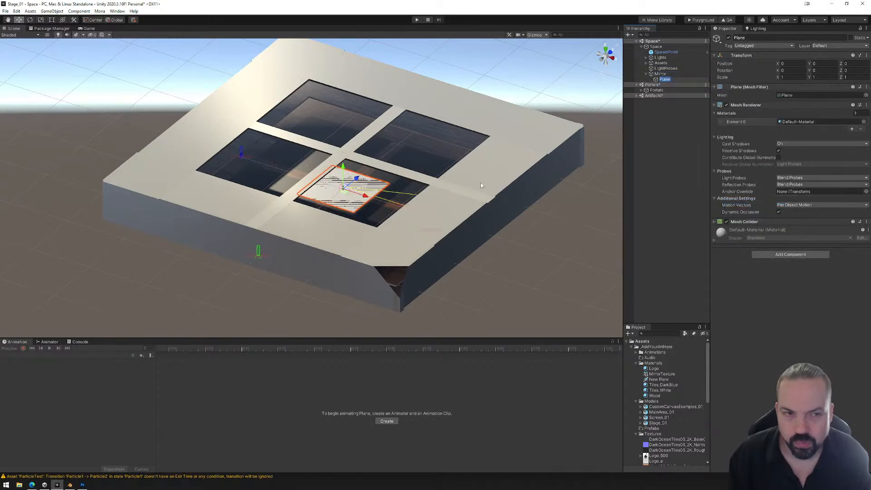
{"action": "left_click", "coordinate": [792, 77]}
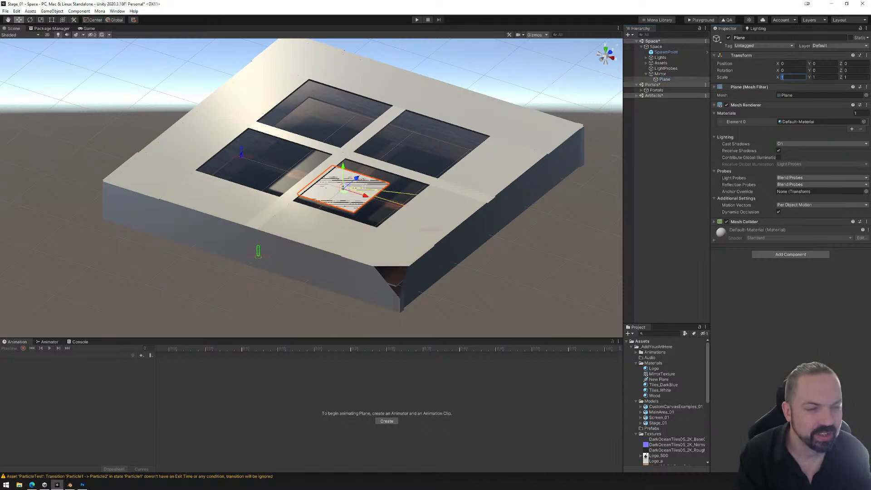
{"action": "type", "text": ".3"}
{"action": "key", "text": "Tab"}
{"action": "type", "text": ".3"}
{"action": "key", "text": "Tab"}
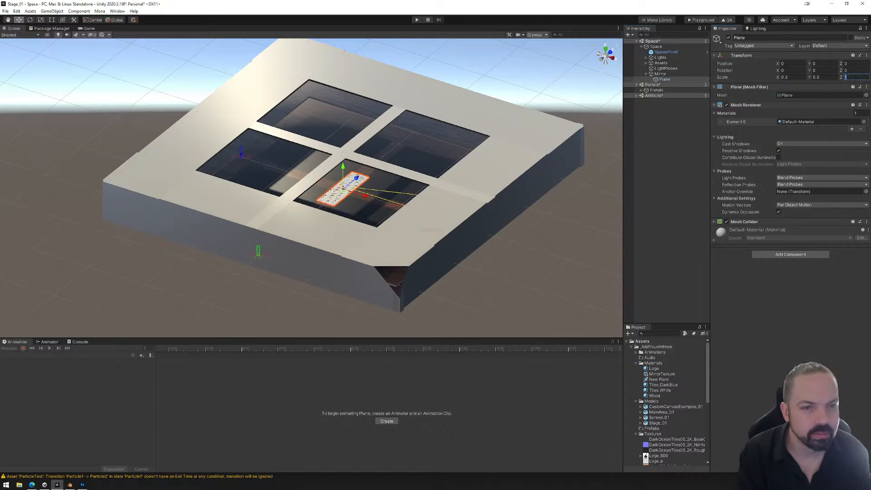
{"action": "type", "text": ".3"}
- Stand the plane upright by rotating it about -90° on Z, and turn it about 180° on Y to face the room
{"action": "left_click_drag", "start_coordinate": [352, 196], "coordinate": [344, 260], "text": "alt"}
{"action": "key", "text": "f"}
{"action": "key", "text": "e"}
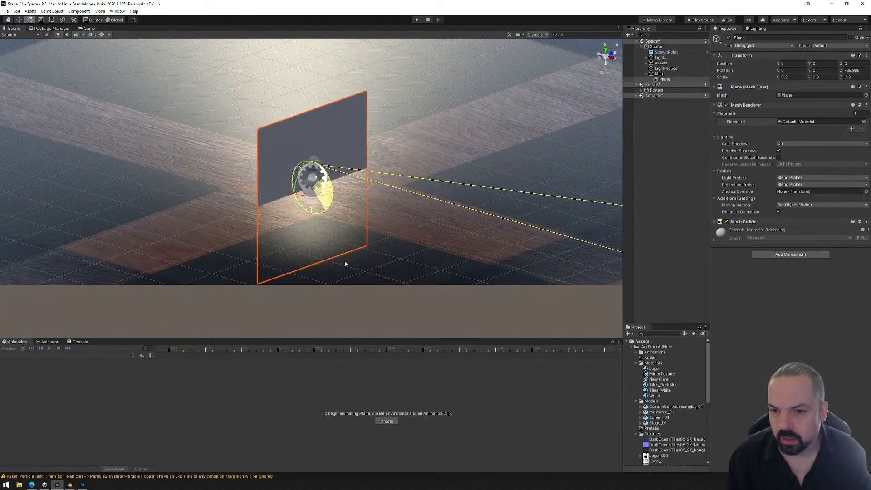
{"action": "scroll", "coordinate": [352, 184], "scroll_direction": "down", "scroll_amount": 3}
{"action": "left_click_drag", "start_coordinate": [352, 184], "coordinate": [421, 196], "text": "alt"}
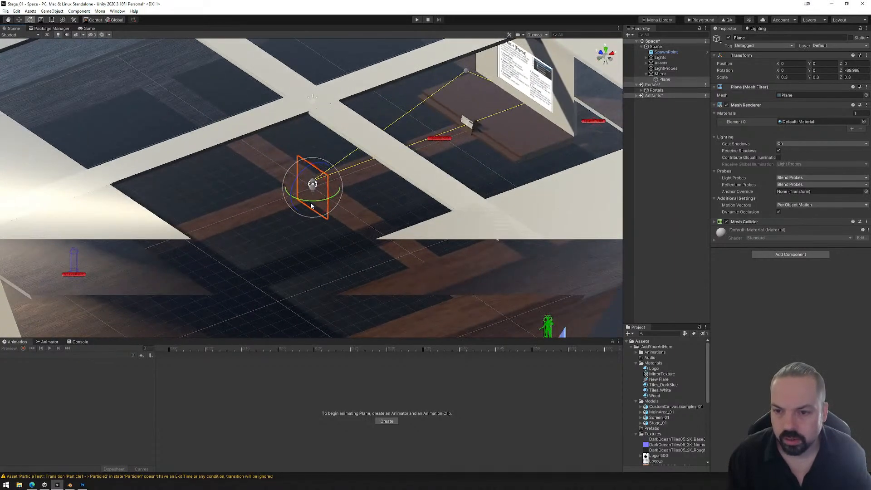
{"action": "left_click_drag", "start_coordinate": [286, 195], "coordinate": [146, 202]}
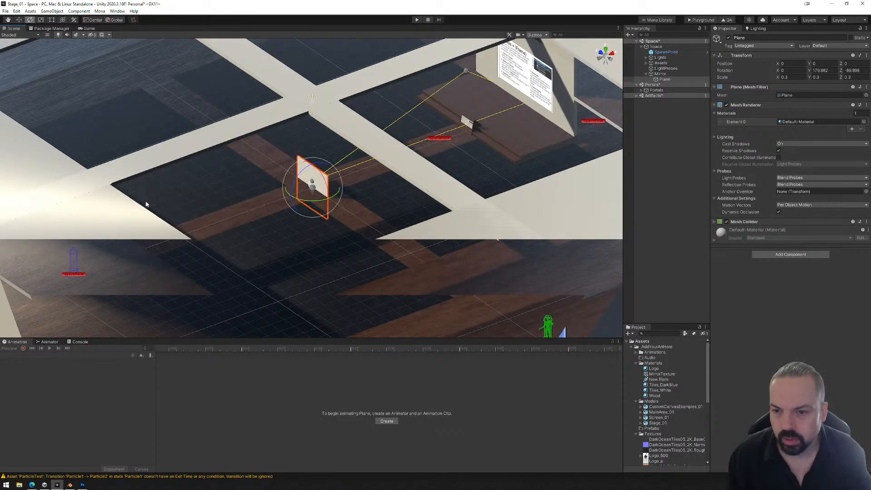
- Move the upright plane beside the canvas wall behind the stage and raise it to a height of about 2
{"action": "key", "text": "w"}
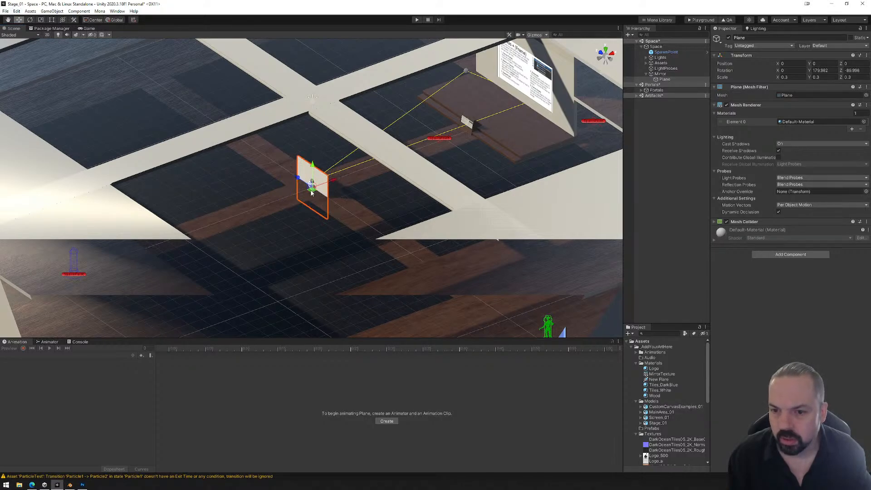
{"action": "left_click_drag", "start_coordinate": [311, 193], "coordinate": [459, 45]}
{"action": "left_click_drag", "start_coordinate": [394, 118], "coordinate": [538, 244], "text": "alt"}
{"action": "left_click_drag", "start_coordinate": [252, 199], "coordinate": [334, 230]}
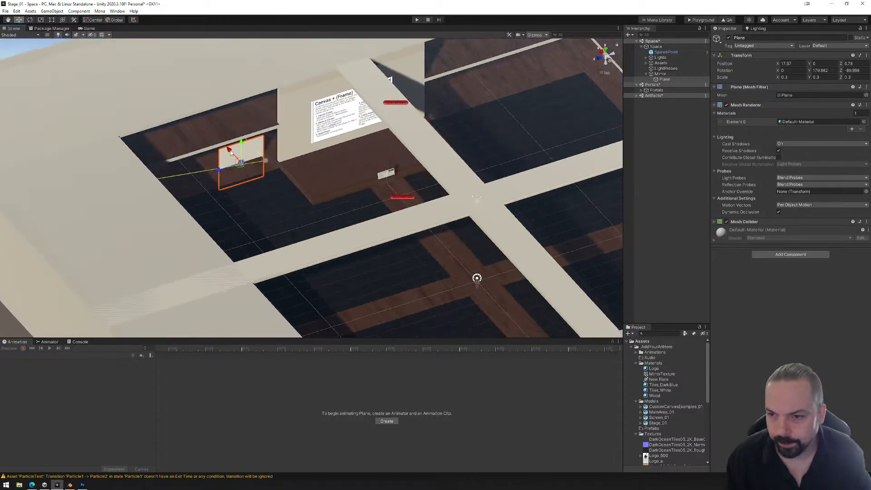
{"action": "left_click_drag", "start_coordinate": [228, 151], "coordinate": [254, 129]}
{"action": "right_click_drag", "start_coordinate": [423, 177], "coordinate": [521, 195]}
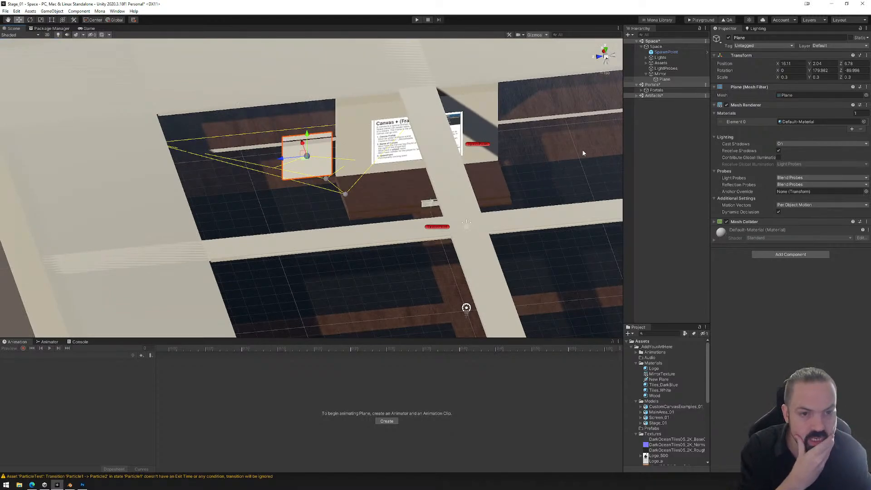
- Try to assign MirrorTexture to the plane's material slot, and check the render texture's Dimension options
{"action": "left_click_drag", "start_coordinate": [670, 374], "coordinate": [800, 122]}
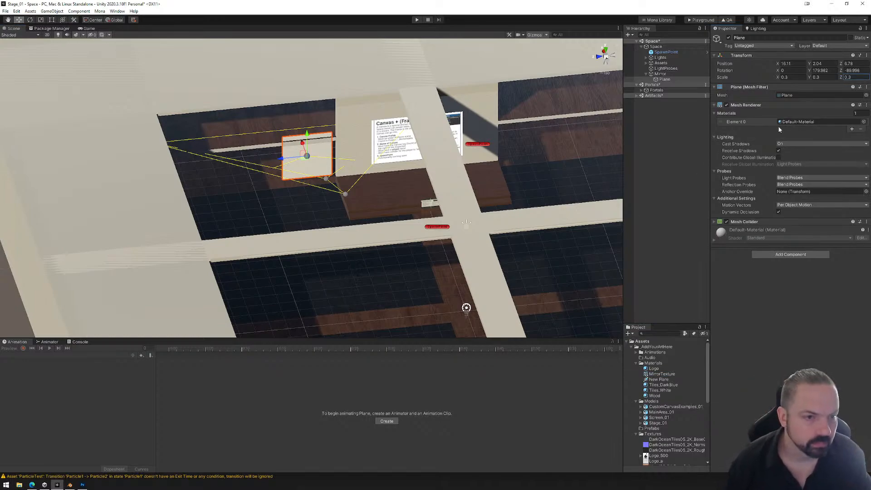
{"action": "left_click", "coordinate": [660, 375]}
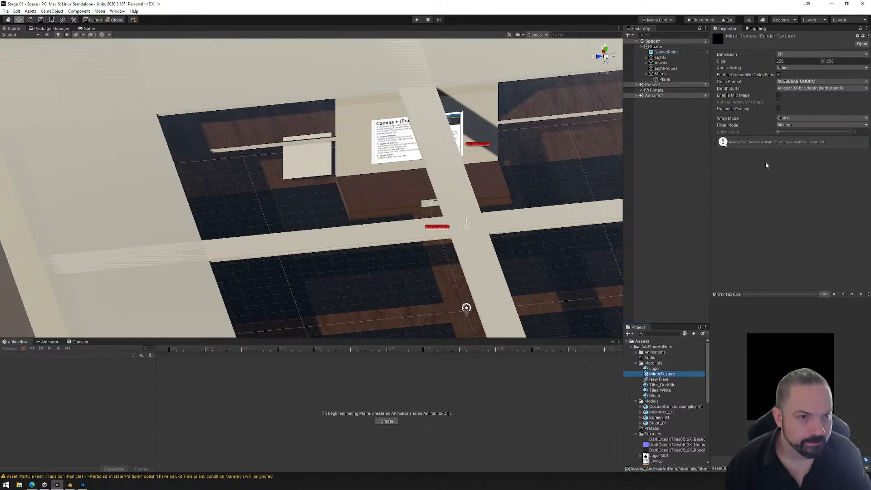
{"action": "left_click", "coordinate": [793, 55]}
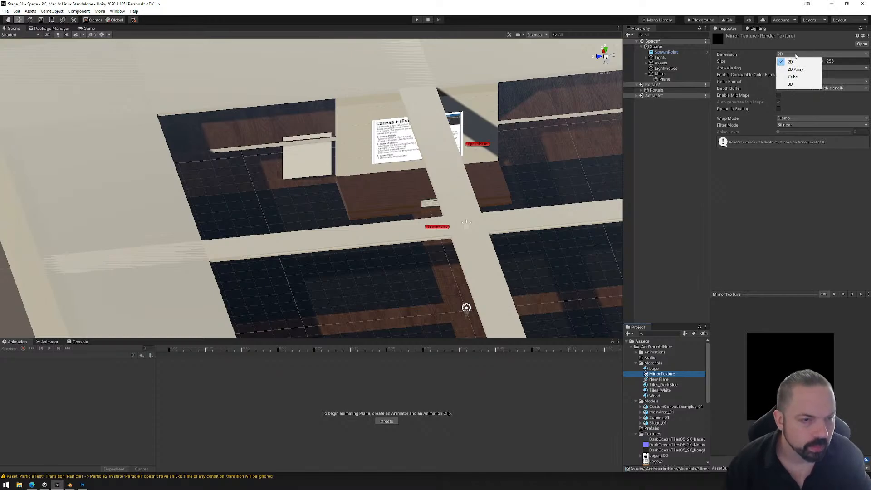
{"action": "left_click", "coordinate": [793, 207]}
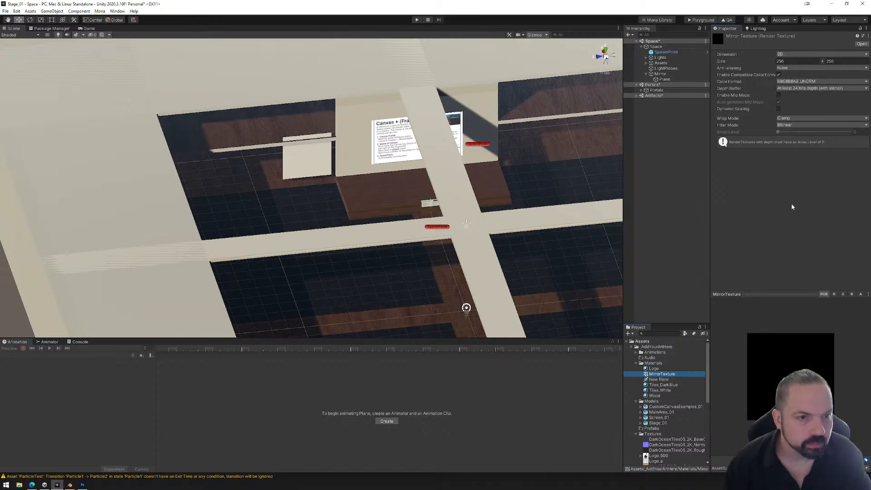
- Read the Render Texture manual page in the browser down to its live camera example, and return to the Unity editor
{"action": "left_click", "coordinate": [32, 485]}
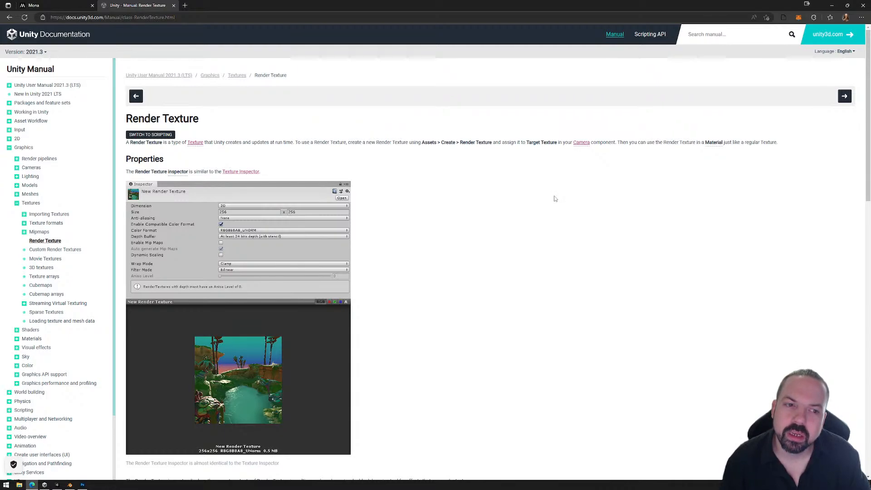
{"action": "scroll", "coordinate": [555, 199], "scroll_direction": "down", "scroll_amount": 5}
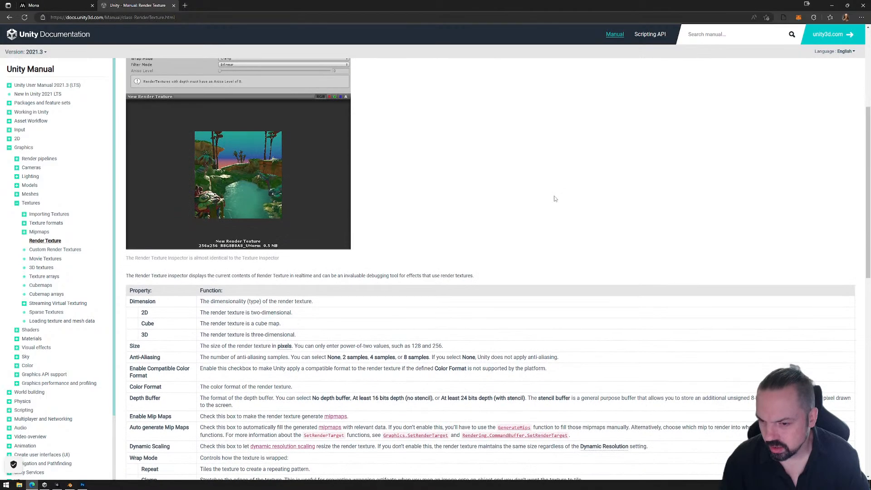
{"action": "scroll", "coordinate": [555, 199], "scroll_direction": "down", "scroll_amount": 2}
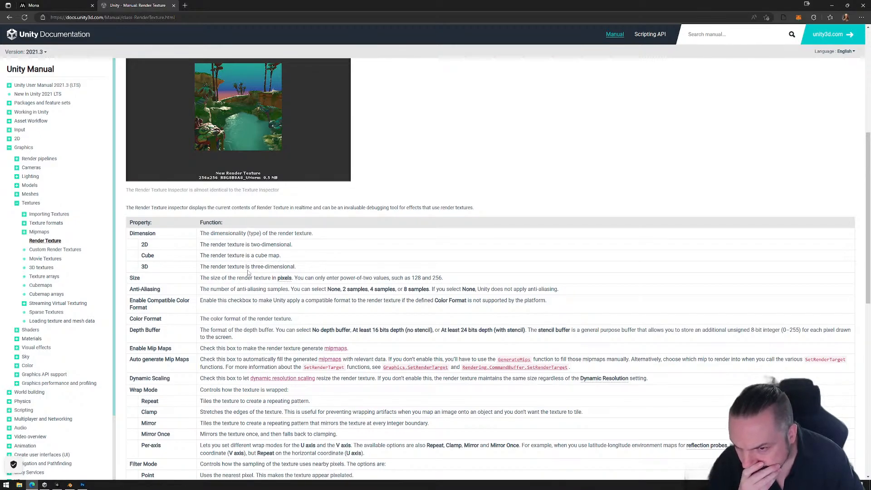
{"action": "scroll", "coordinate": [240, 285], "scroll_direction": "down", "scroll_amount": 3}
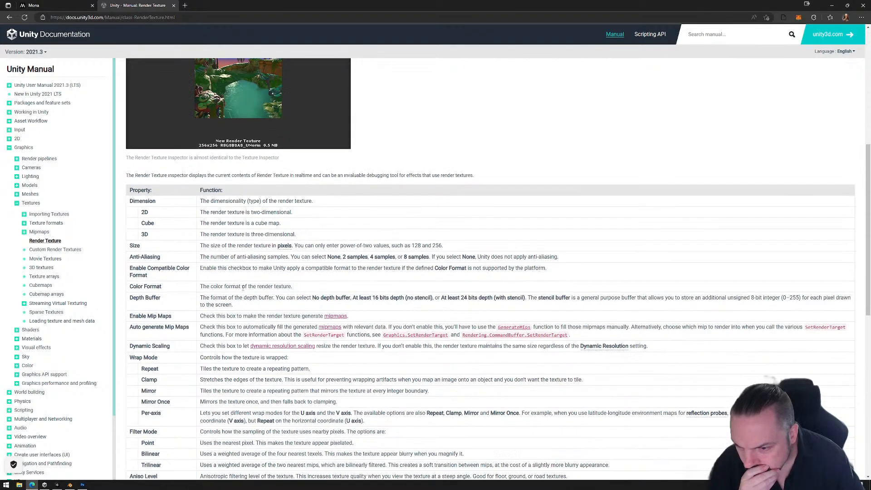
{"action": "scroll", "coordinate": [244, 289], "scroll_direction": "down", "scroll_amount": 4}
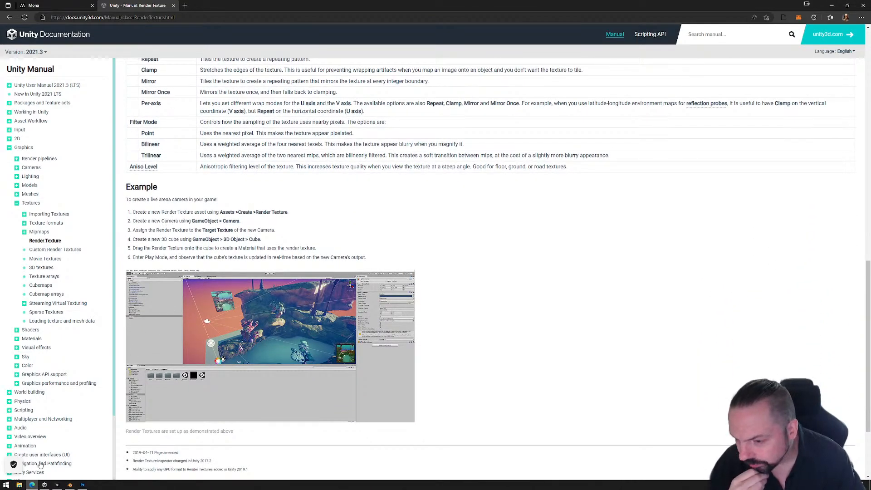
{"action": "left_click", "coordinate": [58, 484]}
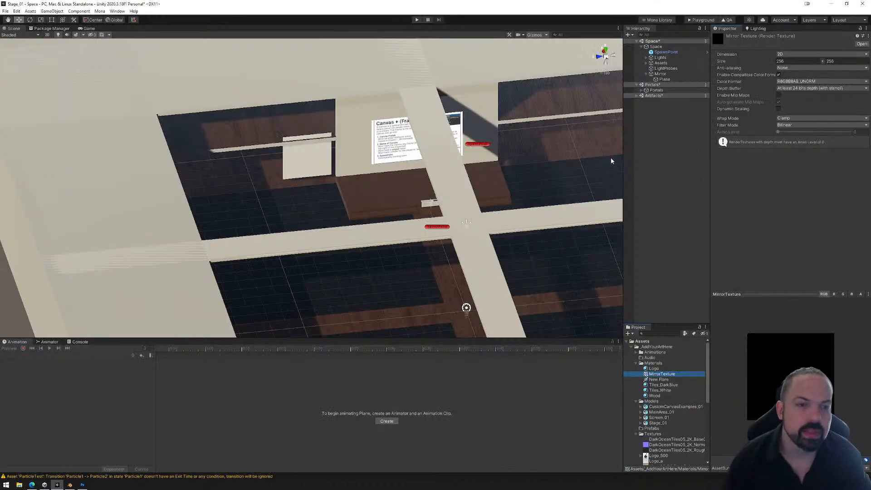
- Add a camera as a child of the Mirror object
{"action": "left_click", "coordinate": [660, 74]}
{"action": "right_click", "coordinate": [662, 75]}
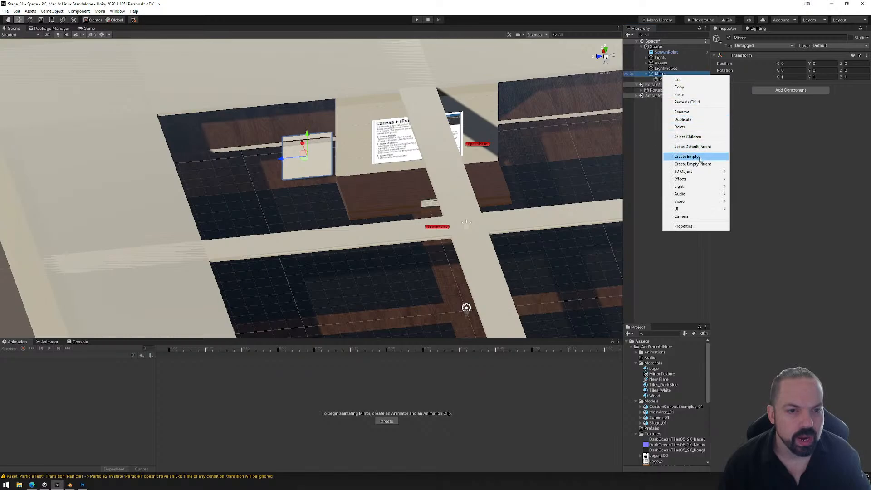
{"action": "mouse_move", "coordinate": [699, 172]}
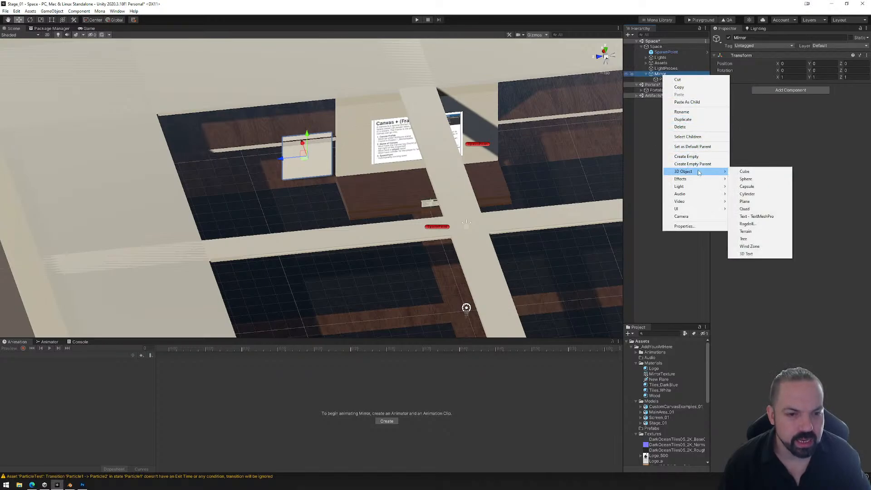
{"action": "left_click", "coordinate": [697, 214]}
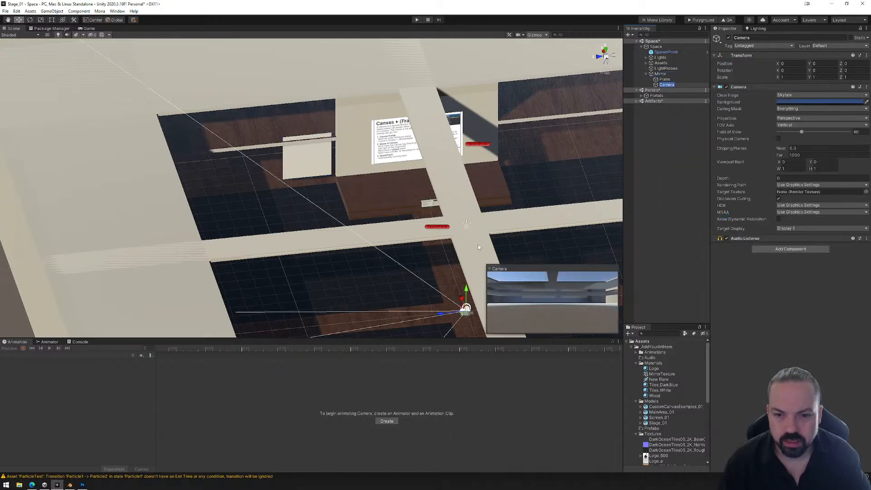
- Move the camera close to the mirror plane in the top view and rotate it about -90° on Y to face the room
{"action": "left_click", "coordinate": [605, 51]}
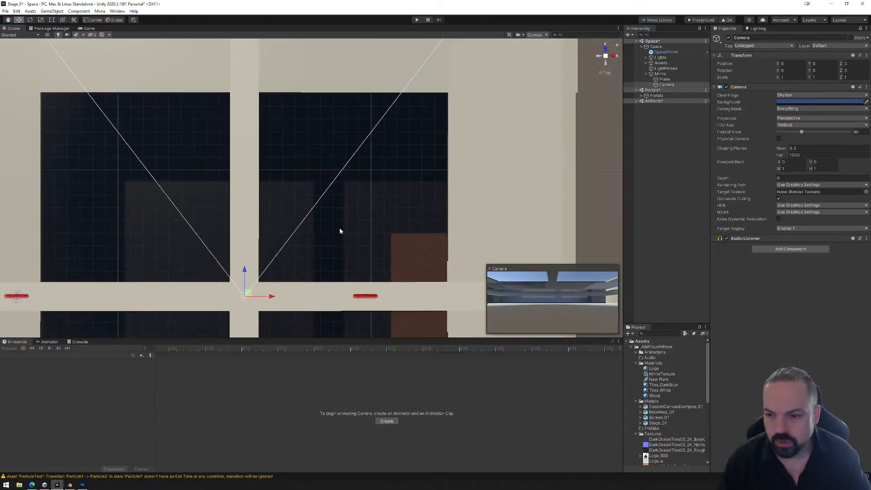
{"action": "left_click_drag", "start_coordinate": [268, 277], "coordinate": [439, 150]}
{"action": "left_click", "coordinate": [30, 19]}
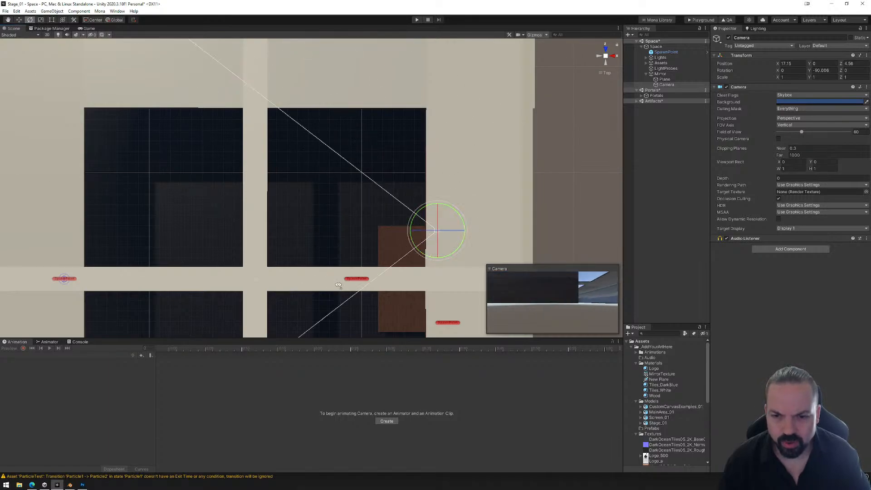
{"action": "left_click_drag", "start_coordinate": [337, 283], "coordinate": [507, 182], "text": "alt"}
- Raise the camera to a height of about 2 and shift it along Z to line up with the mirror plane
{"action": "left_click", "coordinate": [18, 19]}
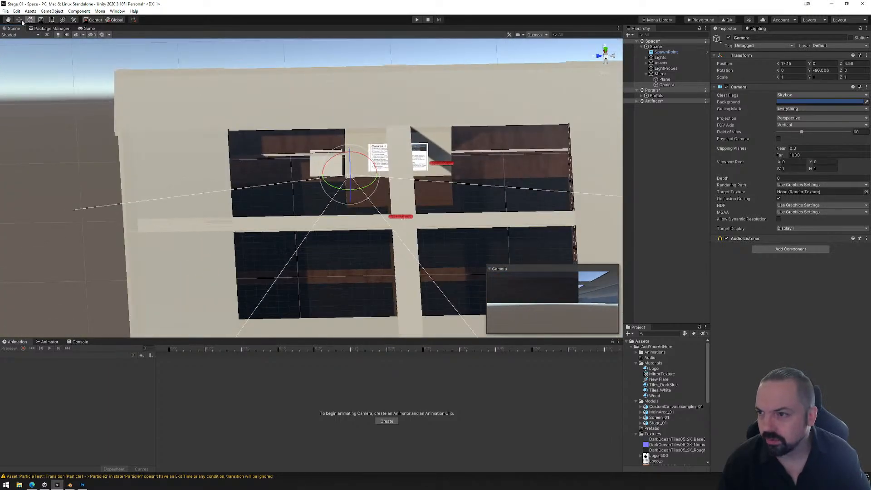
{"action": "left_click_drag", "start_coordinate": [333, 177], "coordinate": [383, 178]}
{"action": "left_click_drag", "start_coordinate": [265, 190], "coordinate": [332, 227]}
{"action": "scroll", "coordinate": [256, 209], "scroll_direction": "up", "scroll_amount": 5}
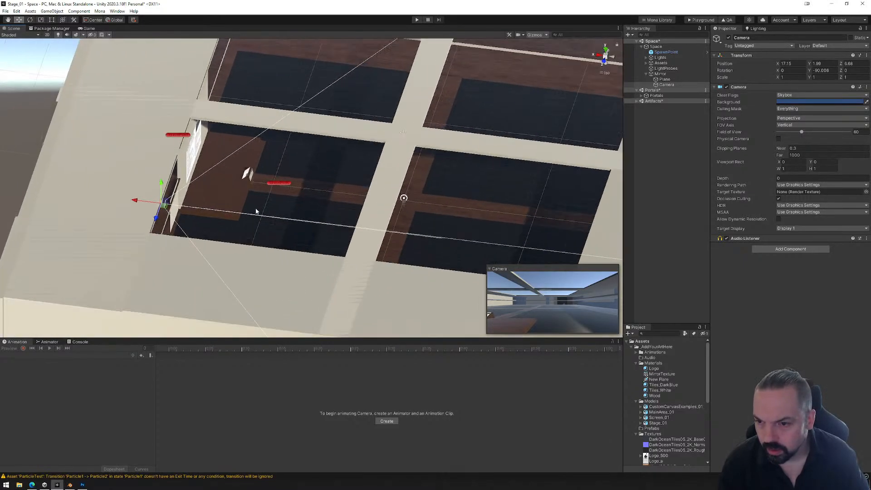
{"action": "left_click_drag", "start_coordinate": [256, 211], "coordinate": [245, 178], "text": "alt"}
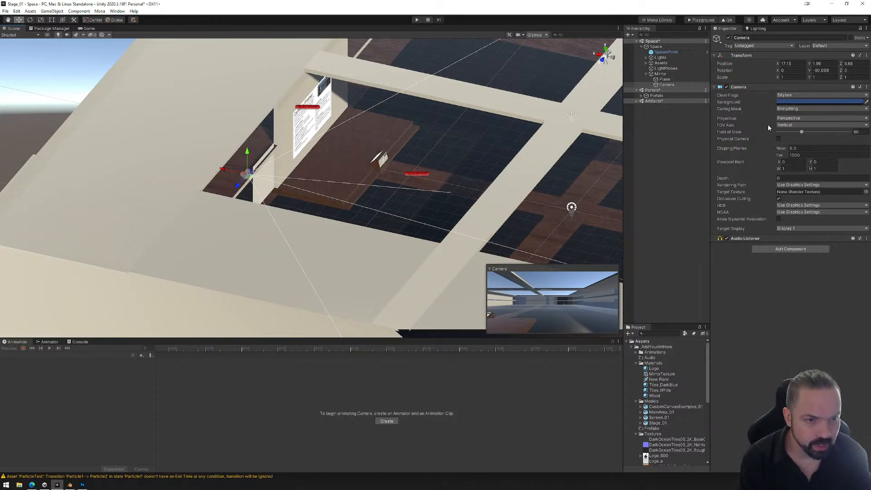
- Try an Orthographic projection with size 1 on the mirror's camera
{"action": "left_click_drag", "start_coordinate": [241, 170], "coordinate": [170, 182], "text": "alt"}
{"action": "left_click_drag", "start_coordinate": [235, 187], "coordinate": [327, 159], "text": "alt"}
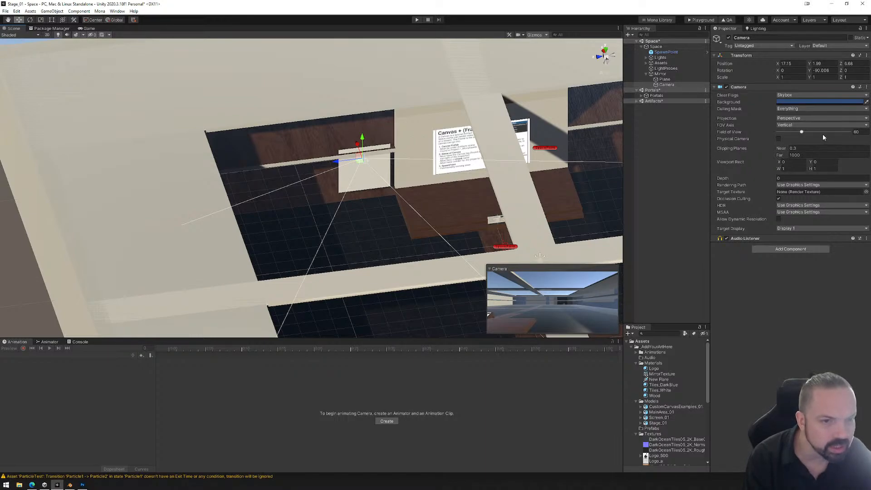
{"action": "left_click", "coordinate": [798, 118]}
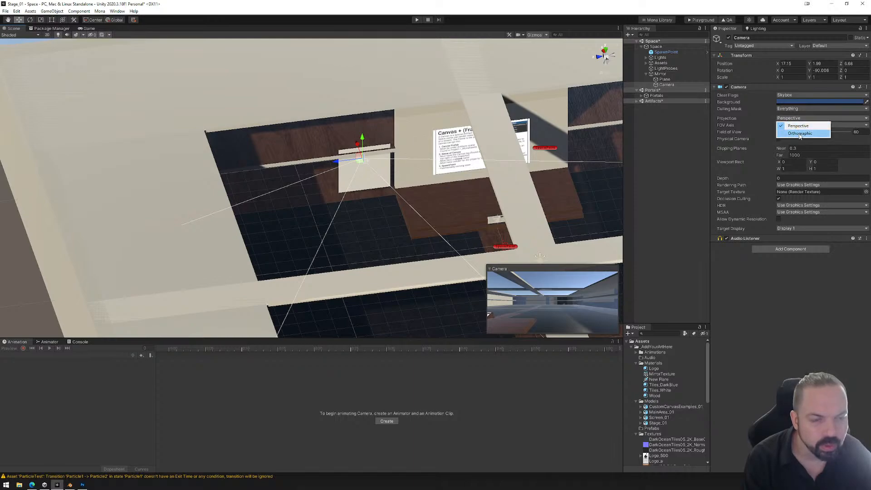
{"action": "left_click", "coordinate": [799, 133]}
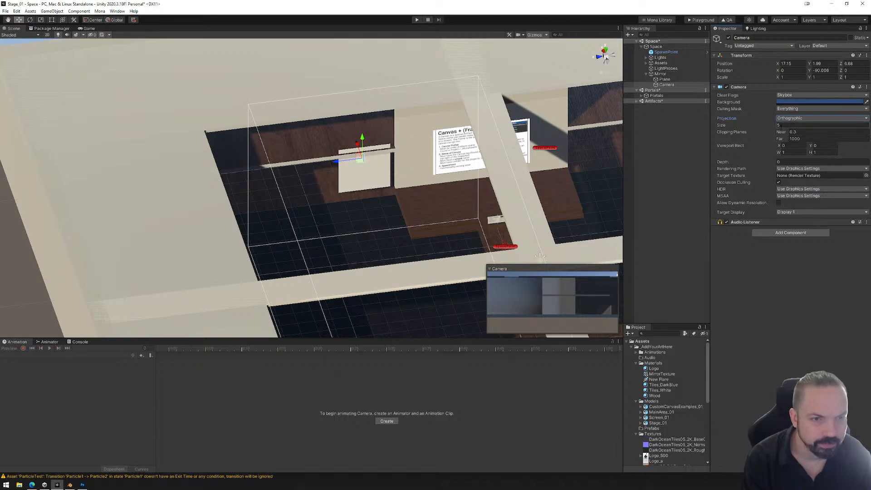
{"action": "left_click", "coordinate": [781, 126]}
{"action": "type", "text": "1"}
- Try orthographic sizes of 1.5, 1.4 and 1.3, settling on 1.2 to match the camera frame to the mirror plane
{"action": "right_click_drag", "start_coordinate": [409, 177], "coordinate": [393, 142]}
{"action": "left_click", "coordinate": [778, 126]}
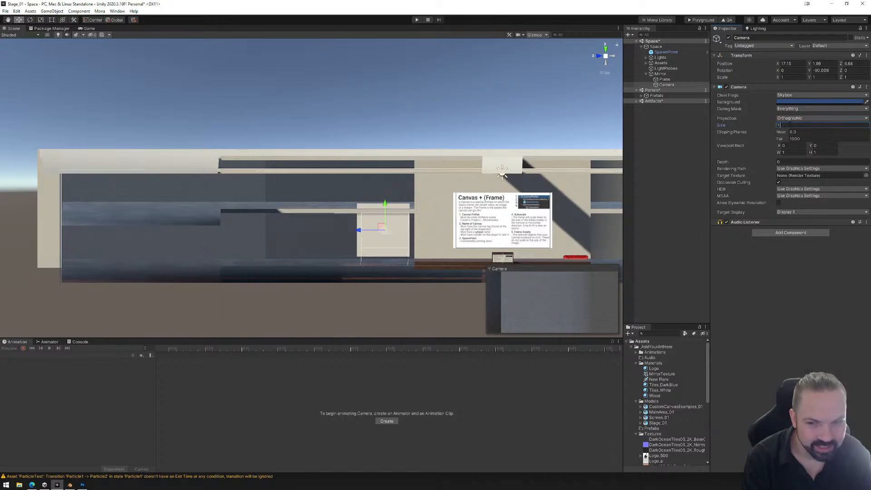
{"action": "type", "text": ".5"}
{"action": "key", "text": "BackSpace"}
{"action": "type", "text": "4"}
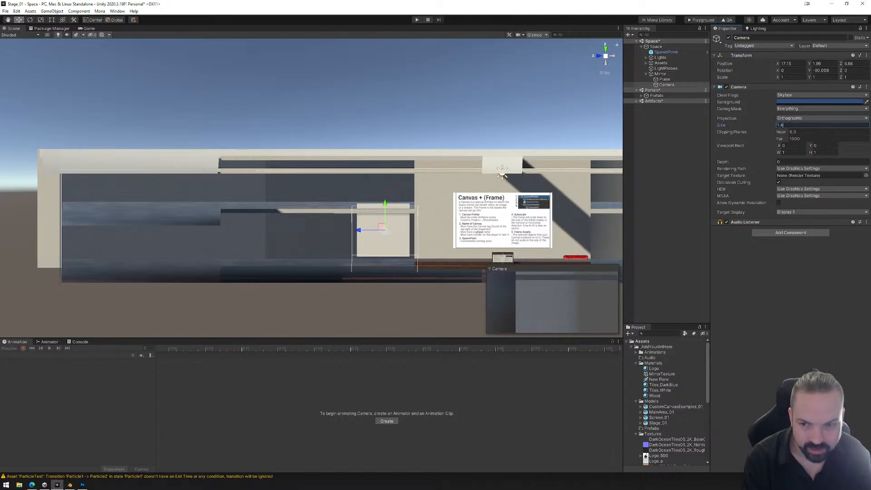
{"action": "key", "text": "BackSpace"}
{"action": "type", "text": "3"}
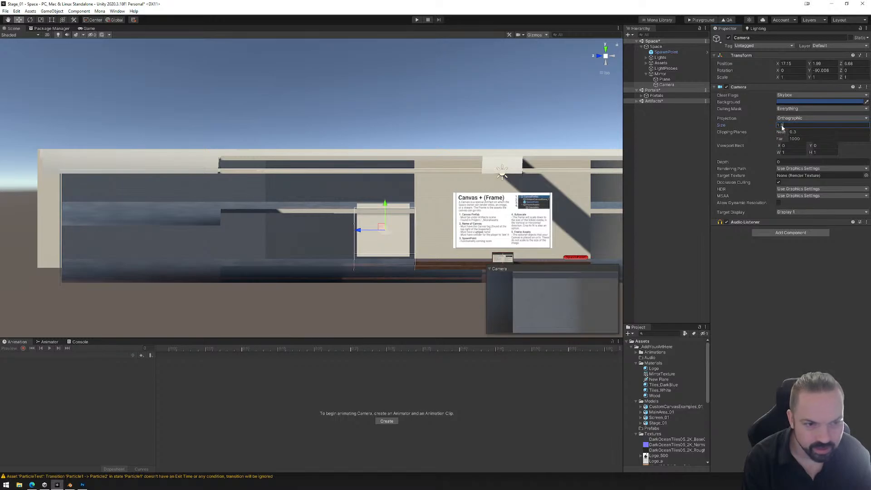
{"action": "key", "text": "BackSpace"}
{"action": "type", "text": "2"}
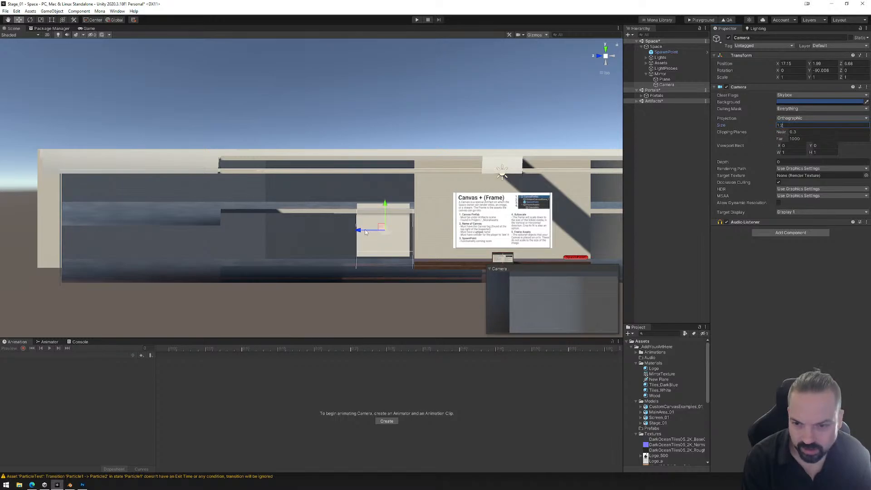
- Shift the camera along Z to about 6.8 and raise it to a height of about 2.11, centring it on the mirror plane
{"action": "left_click_drag", "start_coordinate": [366, 232], "coordinate": [364, 233]}
{"action": "right_click_drag", "start_coordinate": [363, 232], "coordinate": [417, 244]}
{"action": "left_click_drag", "start_coordinate": [326, 207], "coordinate": [325, 206]}
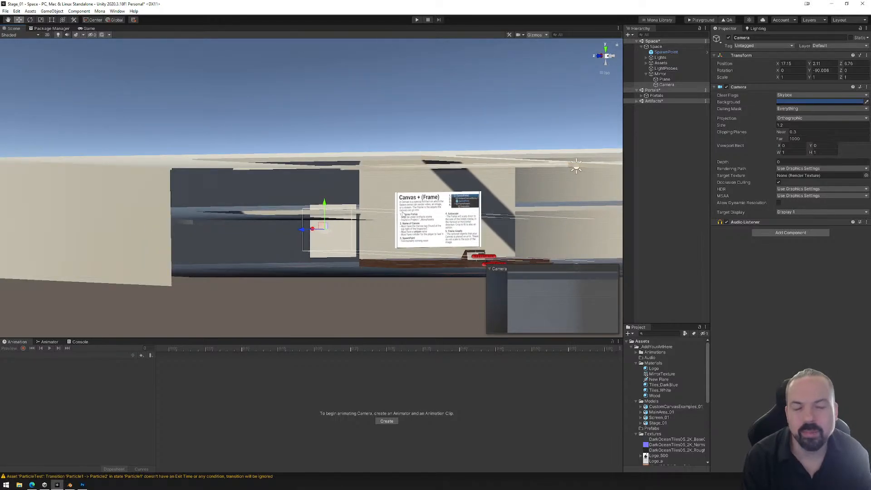
- Return the camera to Perspective projection and move it back behind the mirror plane to about X 18.47
{"action": "left_click", "coordinate": [798, 118]}
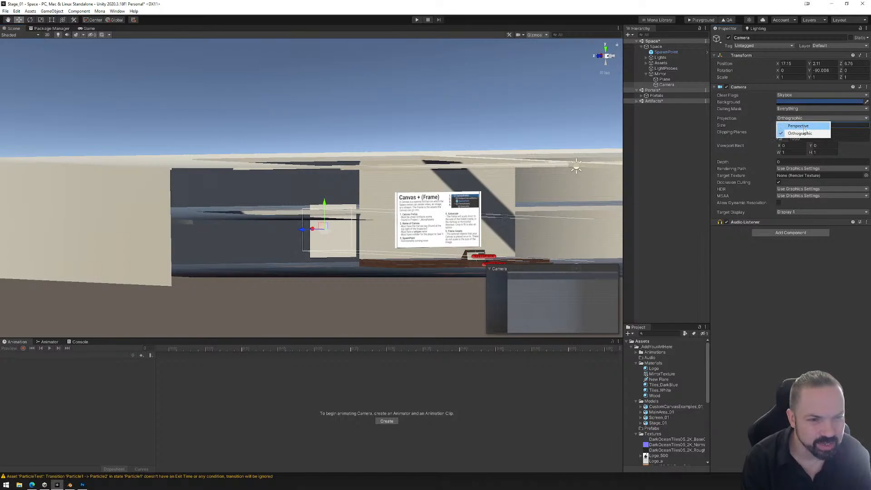
{"action": "left_click", "coordinate": [804, 126]}
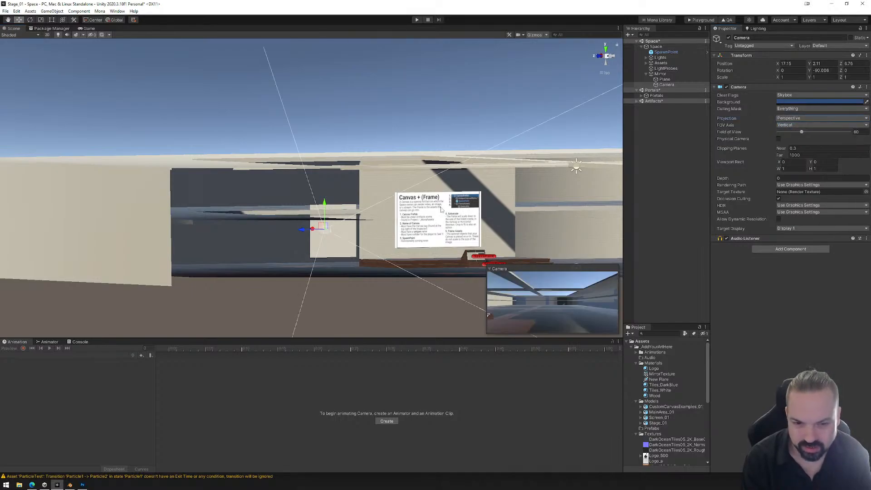
{"action": "left_click_drag", "start_coordinate": [500, 213], "coordinate": [479, 292], "text": "alt"}
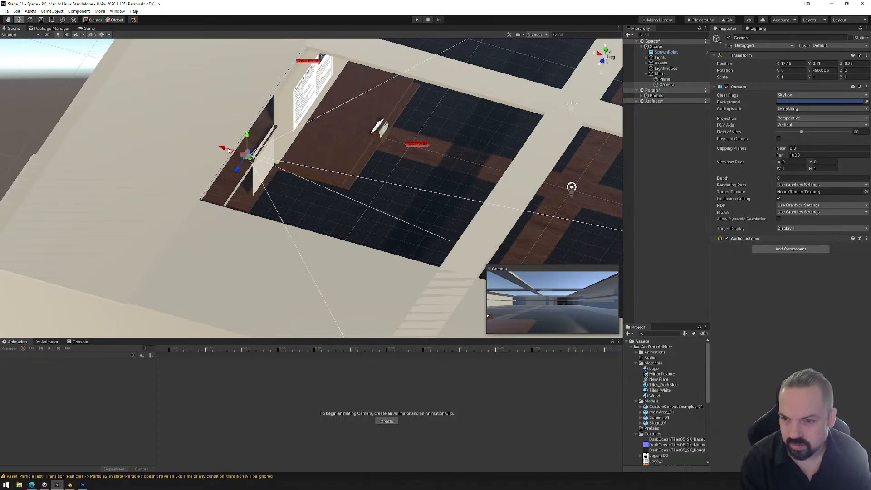
{"action": "left_click_drag", "start_coordinate": [226, 152], "coordinate": [207, 146]}
{"action": "left_click_drag", "start_coordinate": [293, 171], "coordinate": [371, 135], "text": "alt"}
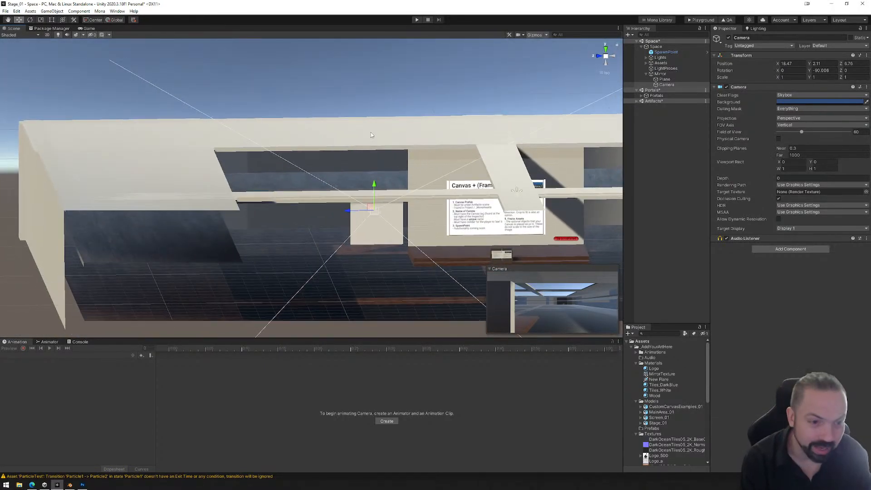
- Turn off HDR and MSAA for the mirror's camera
{"action": "left_click", "coordinate": [790, 186]}
{"action": "left_click", "coordinate": [759, 223]}
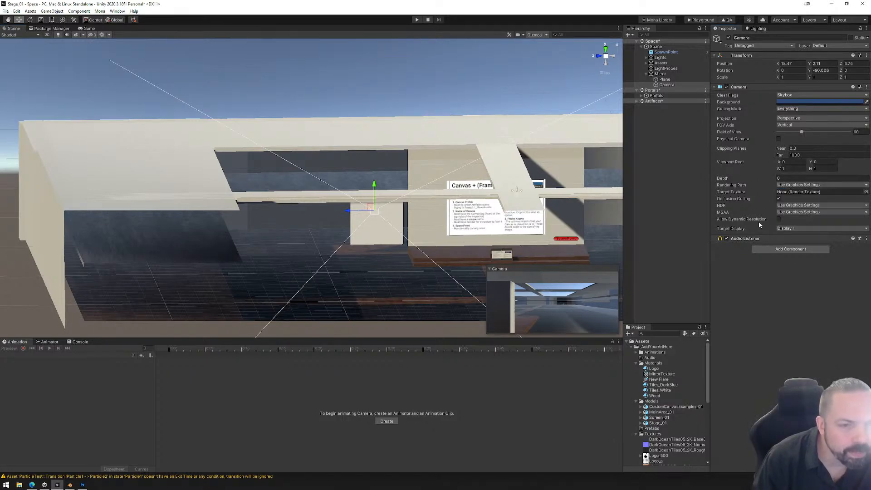
{"action": "left_click", "coordinate": [802, 206]}
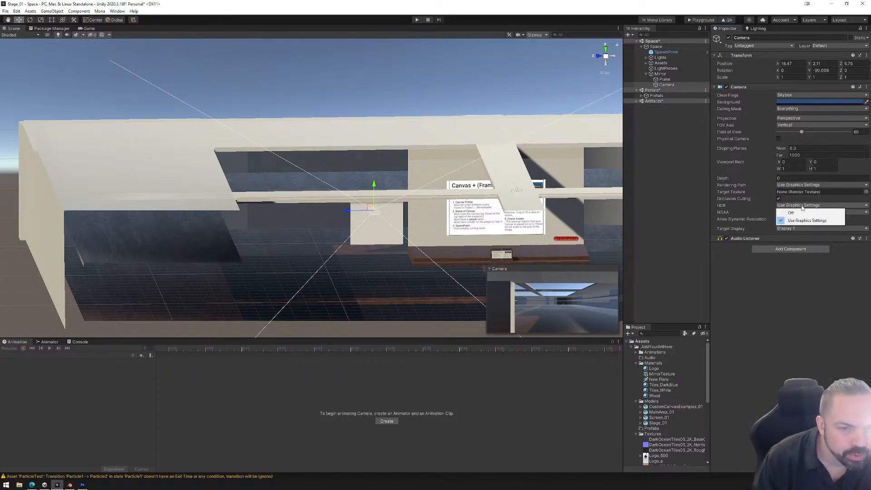
{"action": "left_click", "coordinate": [802, 213]}
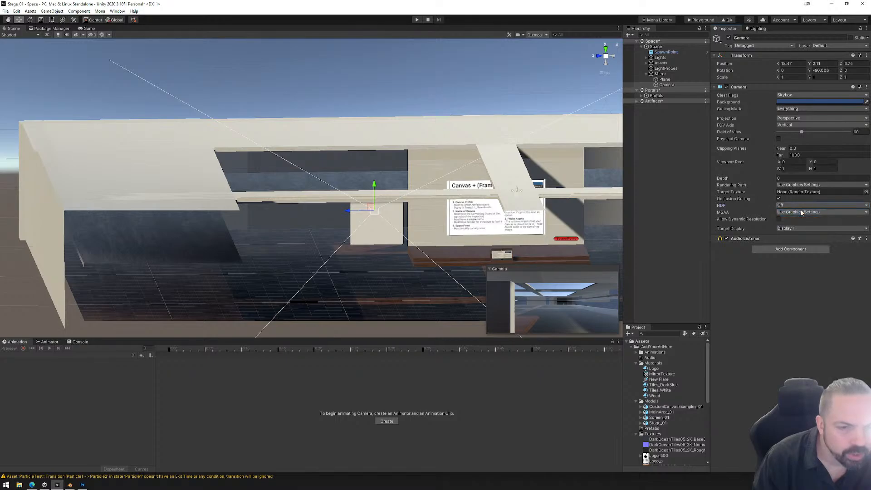
{"action": "left_click", "coordinate": [800, 215]}
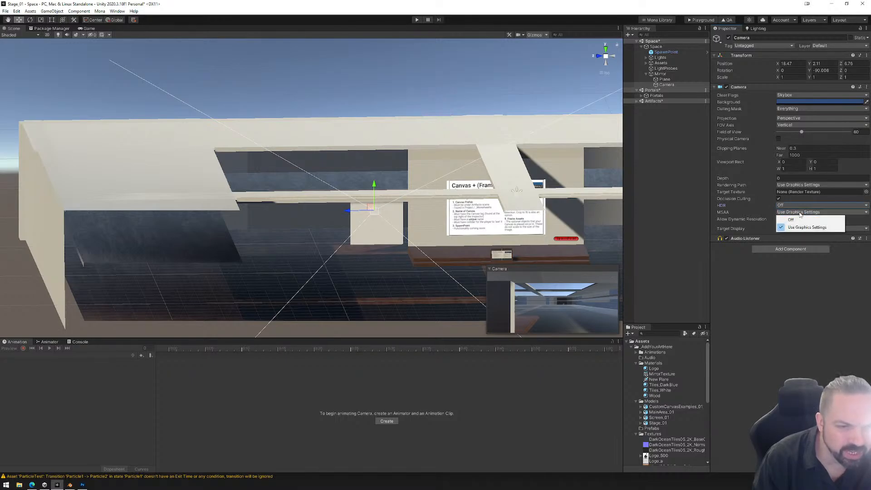
{"action": "left_click", "coordinate": [802, 220]}
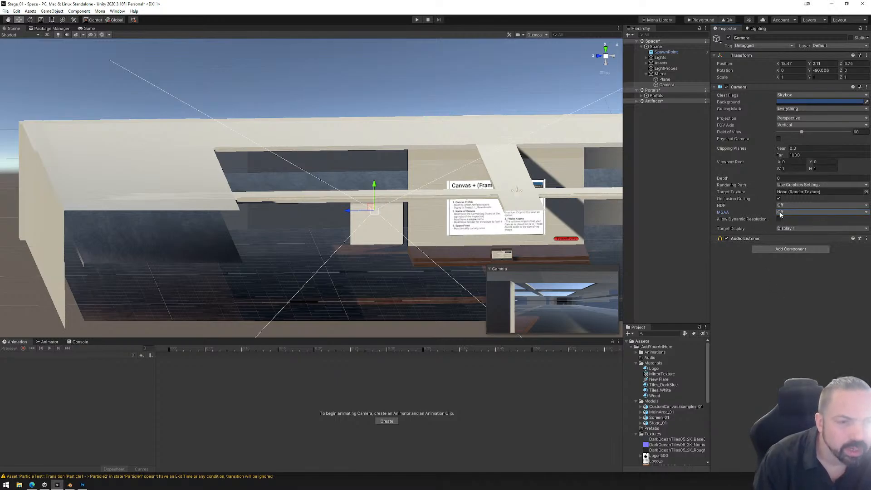
{"action": "left_click", "coordinate": [792, 178]}
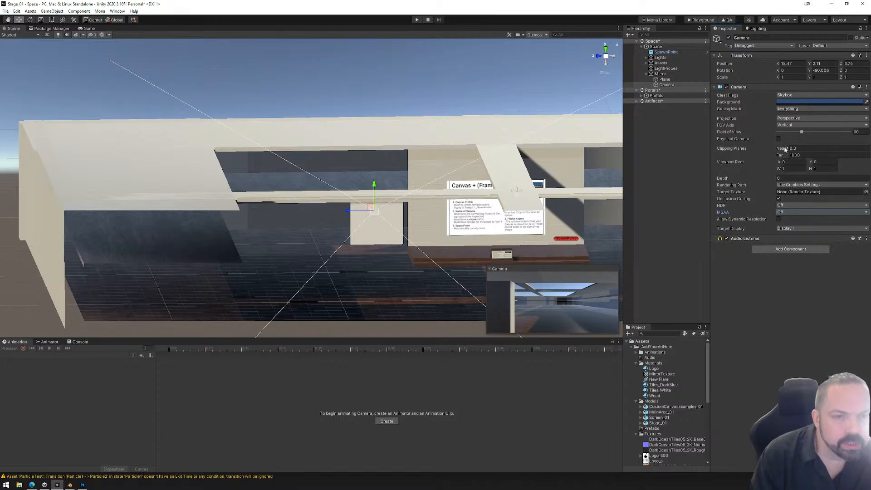
{"action": "left_click", "coordinate": [803, 148]}
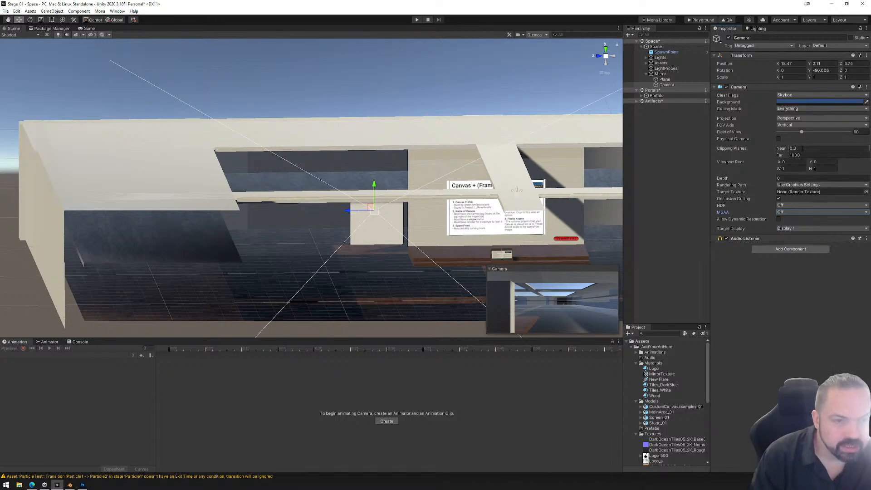
{"action": "left_click", "coordinate": [791, 125]}
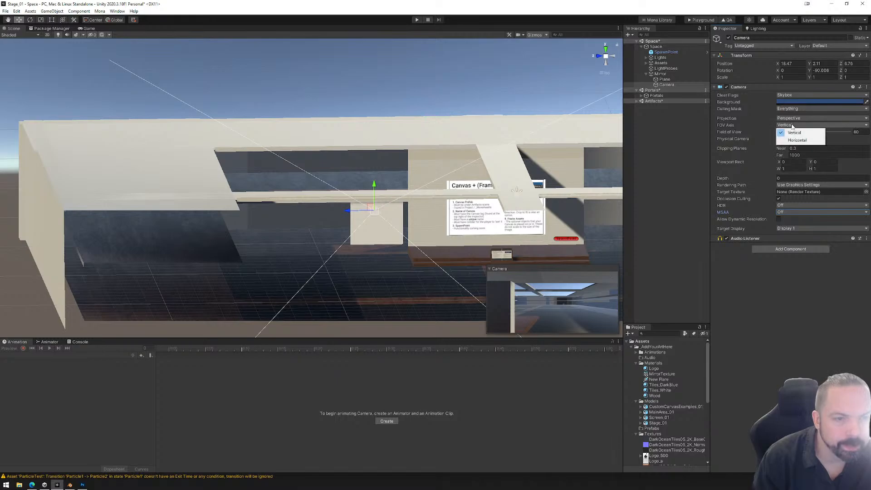
{"action": "left_click", "coordinate": [736, 111]}
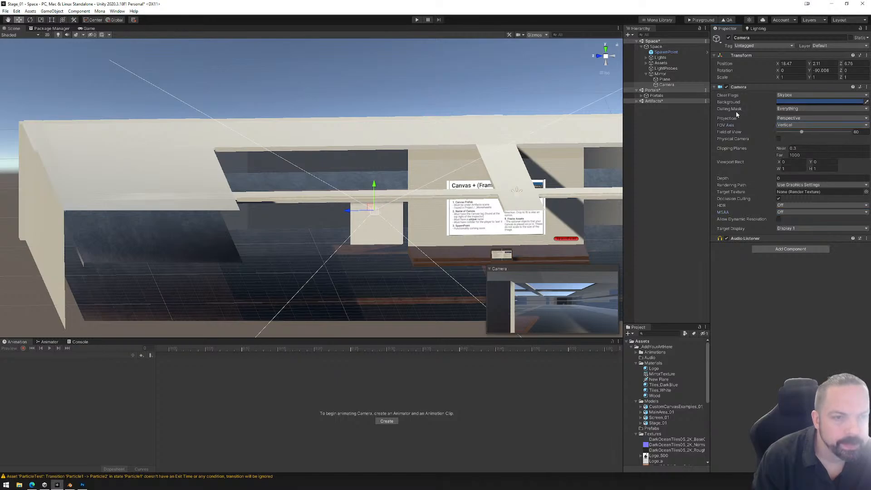
- Check the Render Texture manual's example in the browser, and in Unity assign MirrorTexture as the mirror camera's Target Texture
{"action": "left_click", "coordinate": [665, 79]}
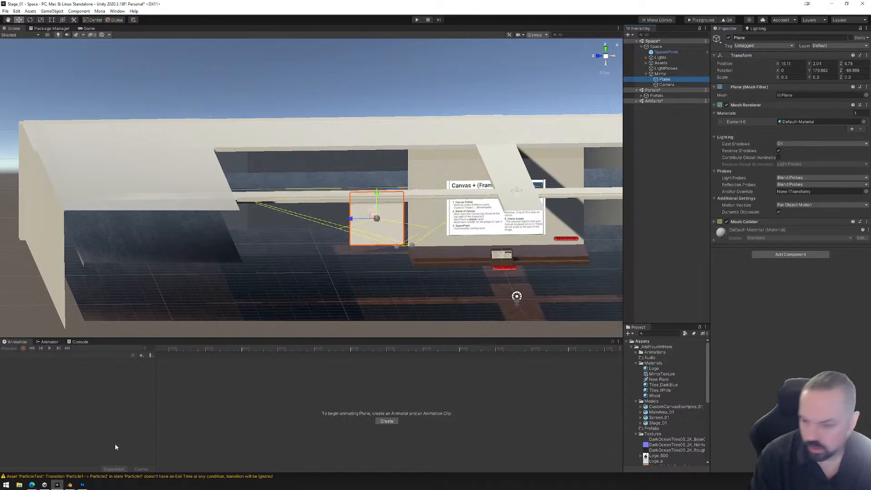
{"action": "left_click", "coordinate": [32, 485]}
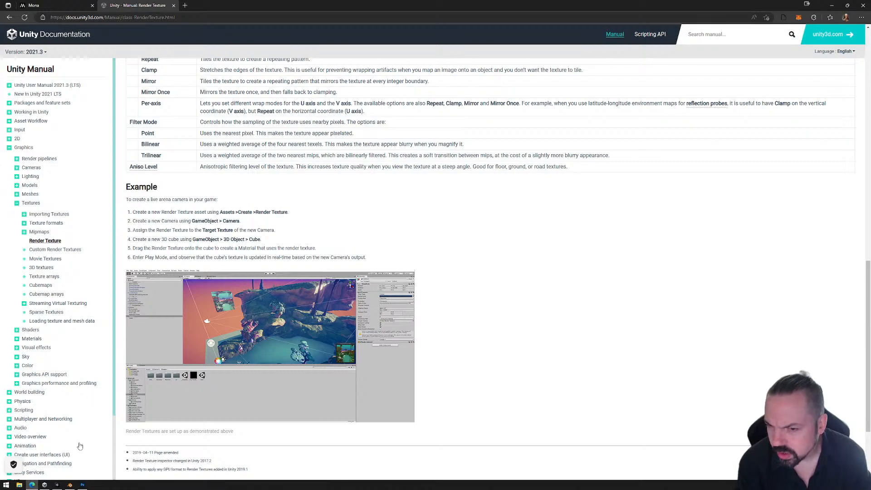
{"action": "left_click", "coordinate": [56, 485]}
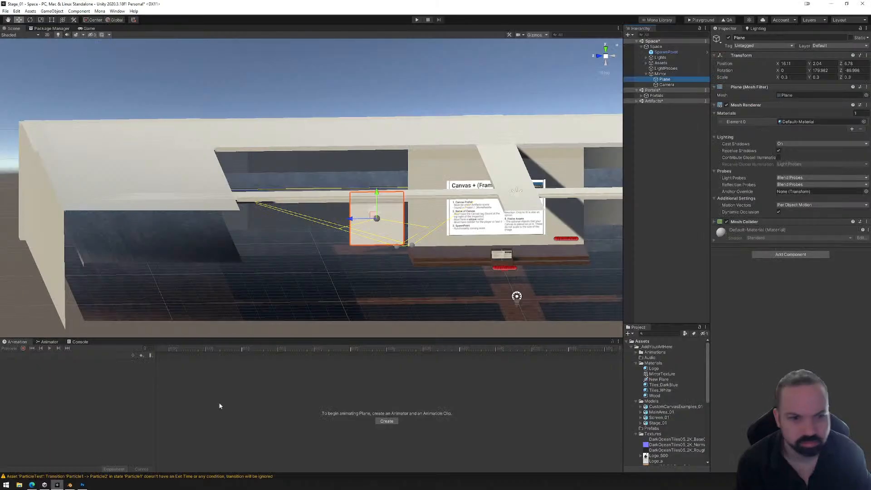
{"action": "left_click", "coordinate": [666, 85]}
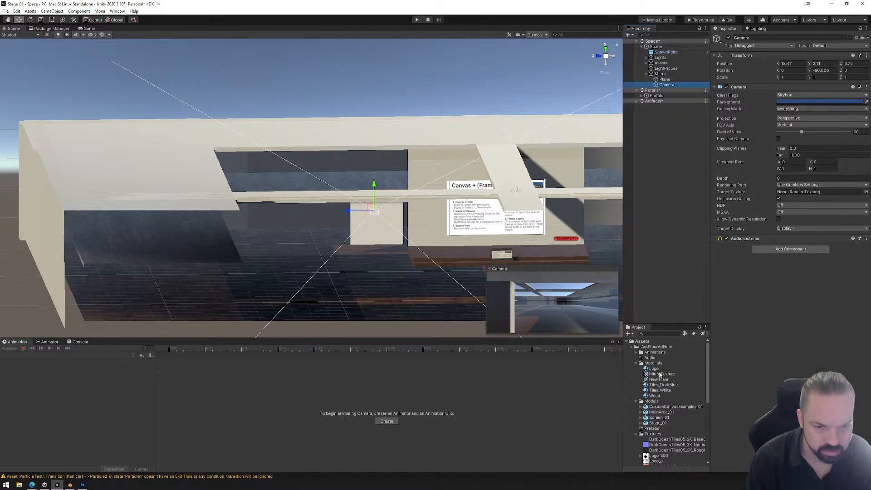
{"action": "left_click_drag", "start_coordinate": [660, 375], "coordinate": [800, 194]}
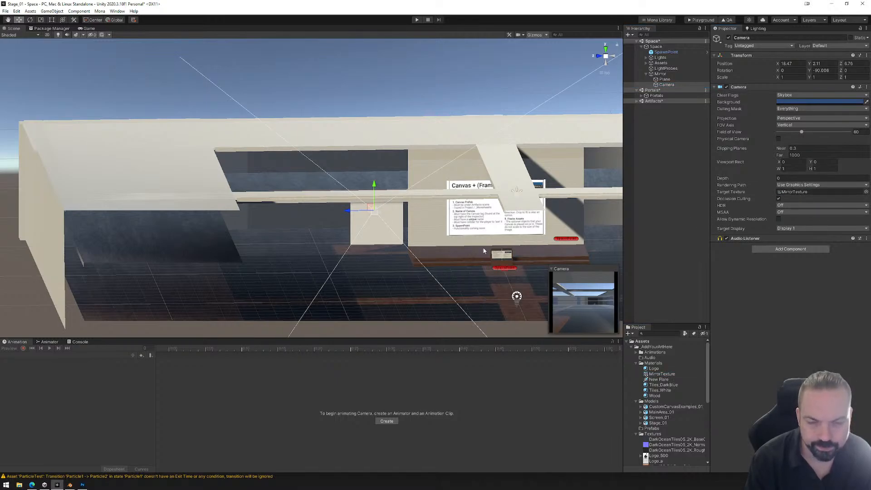
- Recheck the manual's example steps in the browser, and in Unity apply MirrorTexture to the mirror plane as its material
{"action": "left_click", "coordinate": [32, 485]}
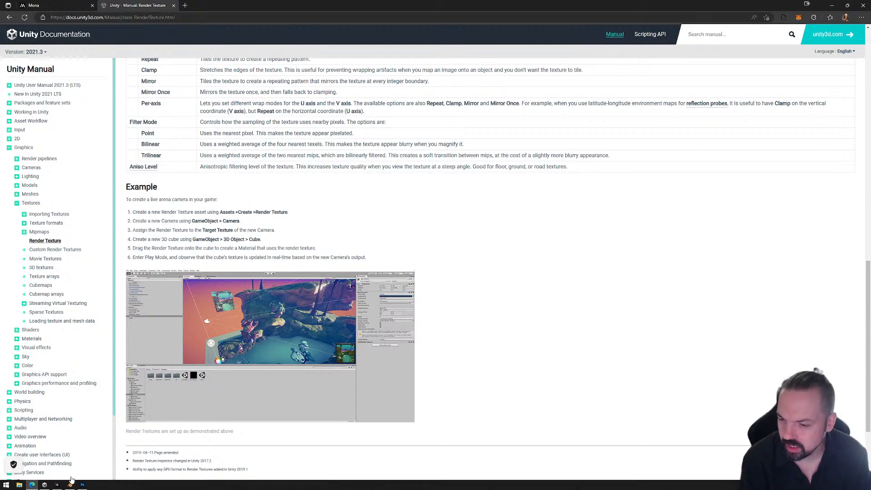
{"action": "left_click", "coordinate": [58, 485]}
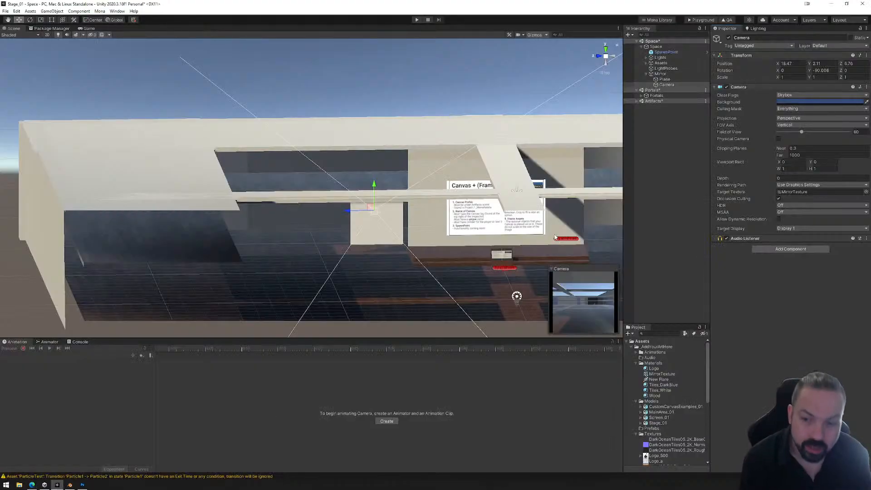
{"action": "left_click", "coordinate": [659, 374]}
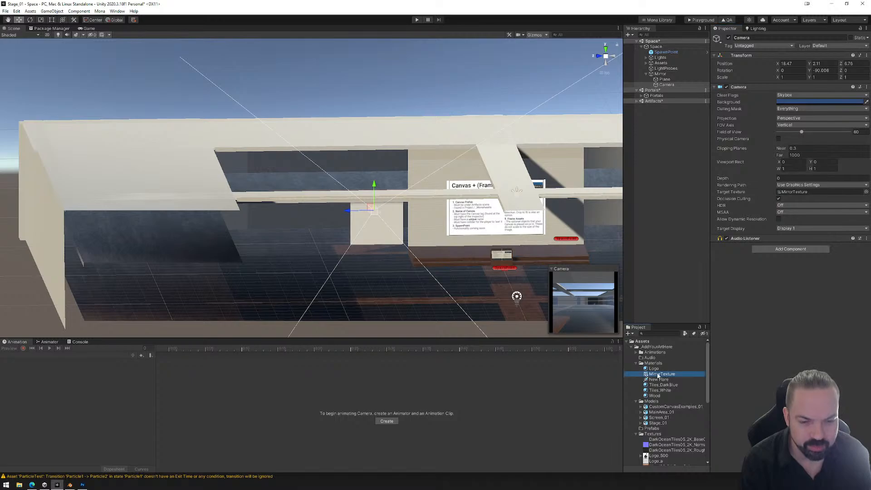
{"action": "left_click_drag", "start_coordinate": [655, 372], "coordinate": [445, 245]}
{"action": "scroll", "coordinate": [453, 203], "scroll_direction": "up", "scroll_amount": 6}
{"action": "left_click_drag", "start_coordinate": [482, 220], "coordinate": [439, 219], "text": "alt"}
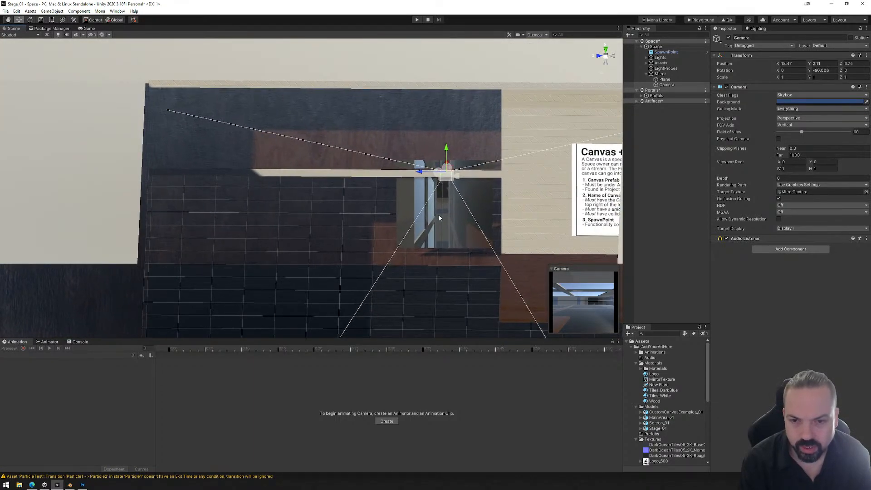
- Rotate the mirror plane to about 90° on X so the camera image on it stands upright
{"action": "left_click", "coordinate": [410, 200]}
{"action": "left_click", "coordinate": [30, 20]}
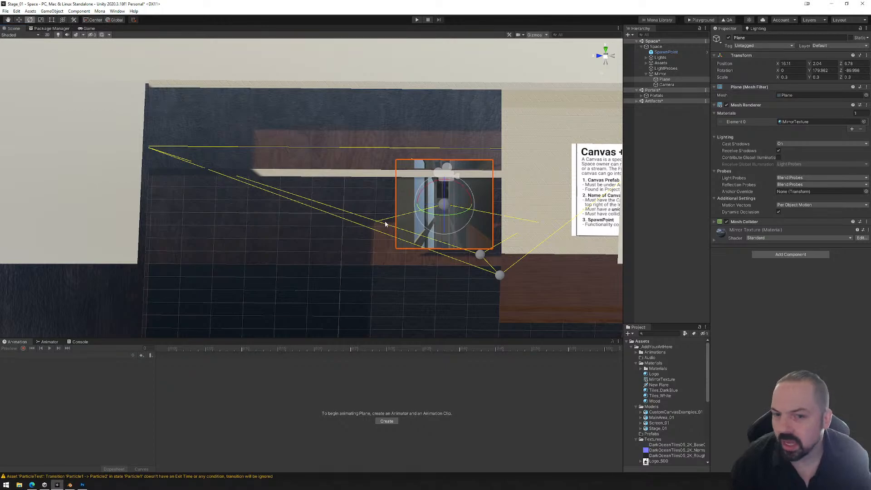
{"action": "left_click_drag", "start_coordinate": [463, 187], "coordinate": [520, 246]}
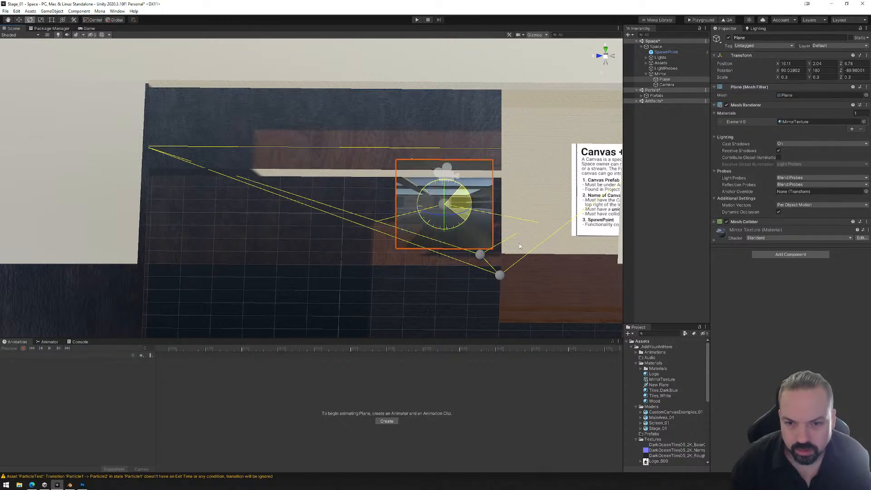
{"action": "left_click_drag", "start_coordinate": [366, 247], "coordinate": [438, 248], "text": "alt"}
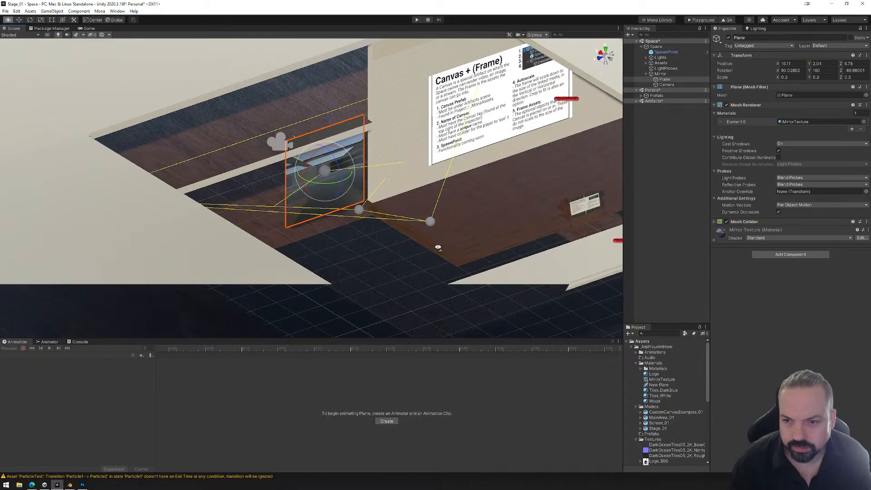
- Consult the live camera example on the Render Texture manual page in the browser and return to the Unity editor
{"action": "left_click", "coordinate": [31, 484]}
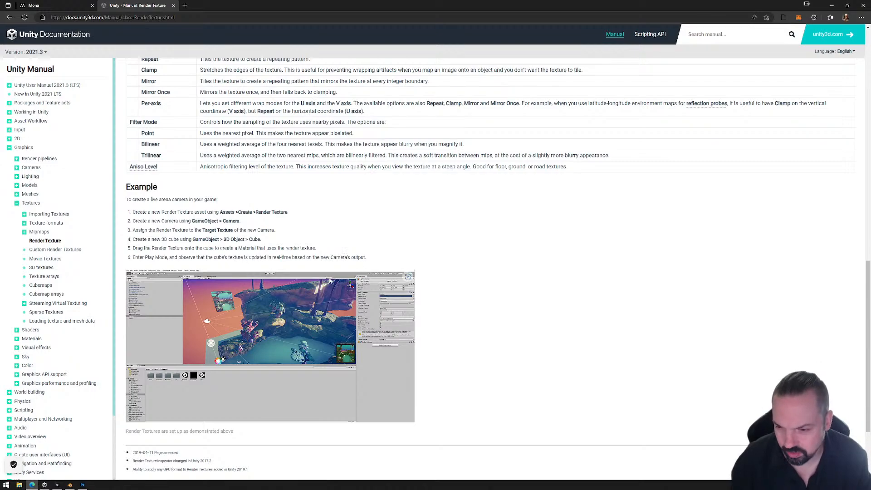
{"action": "key", "text": "alt+Tab"}
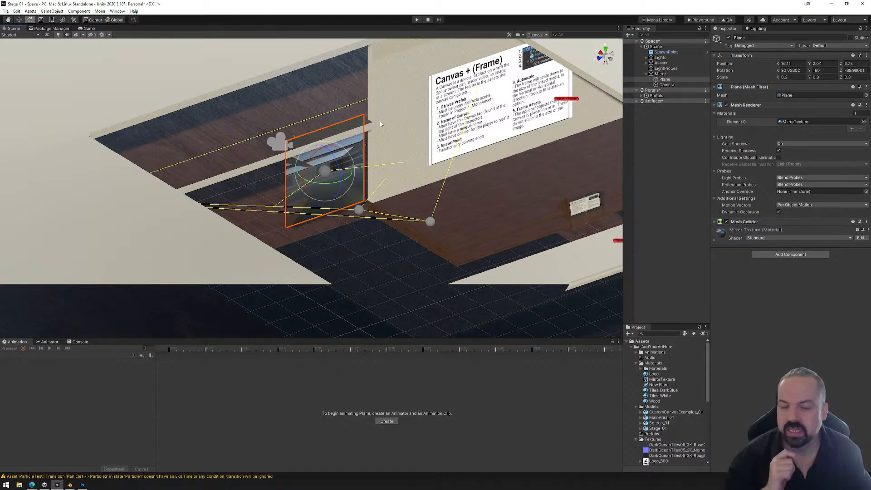
- Save the Space scene, generate its Playground build, and upload the exported PlaygroundFiles folder to the Mona Playground page in the browser
{"action": "left_click", "coordinate": [666, 84]}
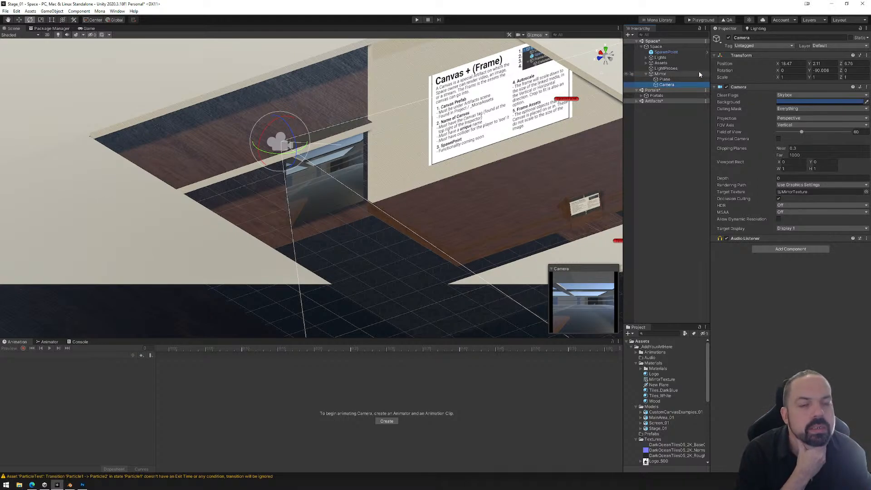
{"action": "left_click", "coordinate": [6, 10]}
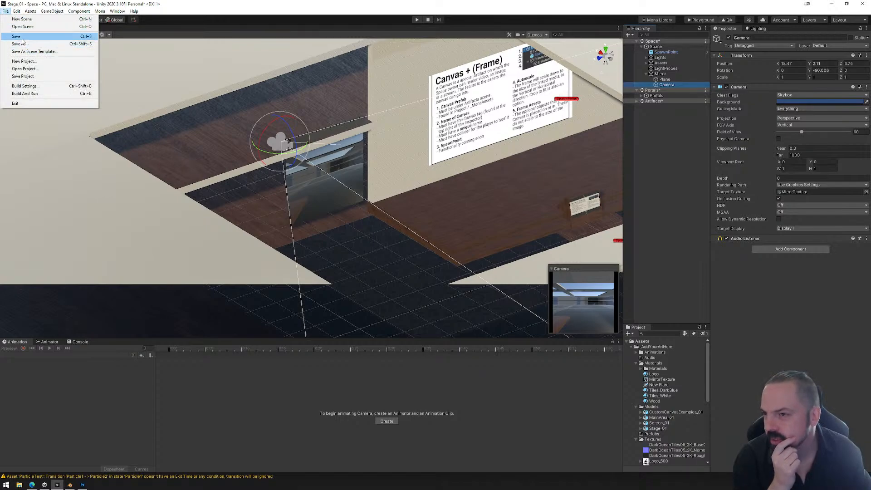
{"action": "left_click", "coordinate": [21, 38]}
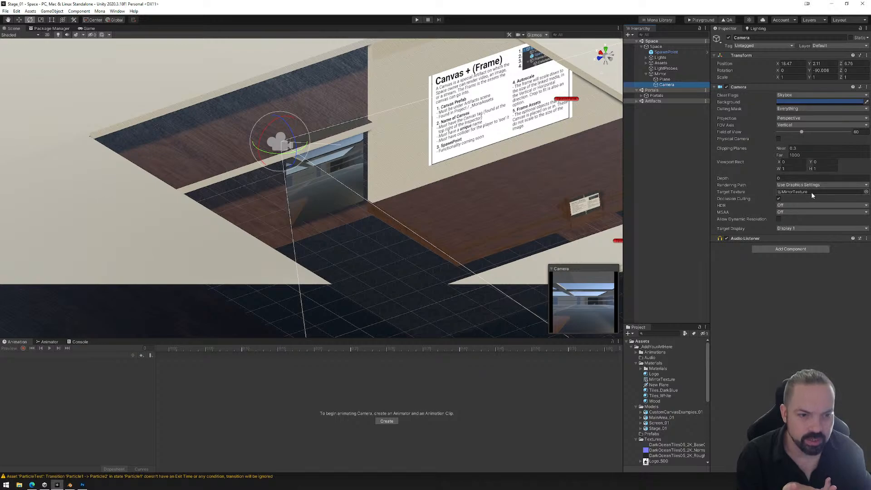
{"action": "left_click", "coordinate": [701, 21]}
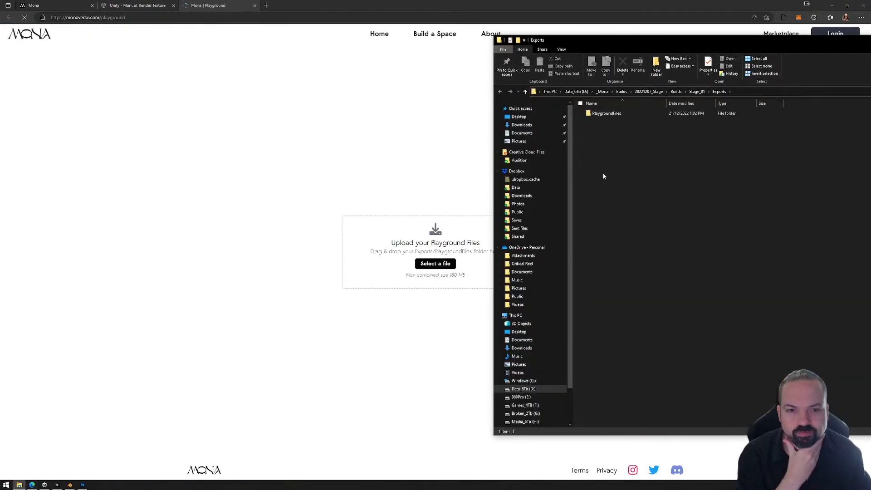
{"action": "left_click_drag", "start_coordinate": [606, 114], "coordinate": [383, 261]}
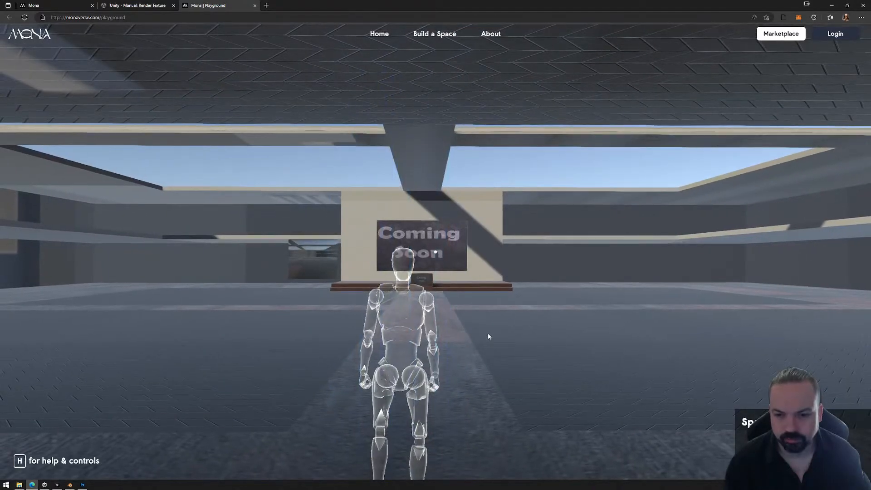
- Enter the uploaded space and walk the avatar across the hall to the mirror beside the stage
{"action": "left_click", "coordinate": [480, 318]}
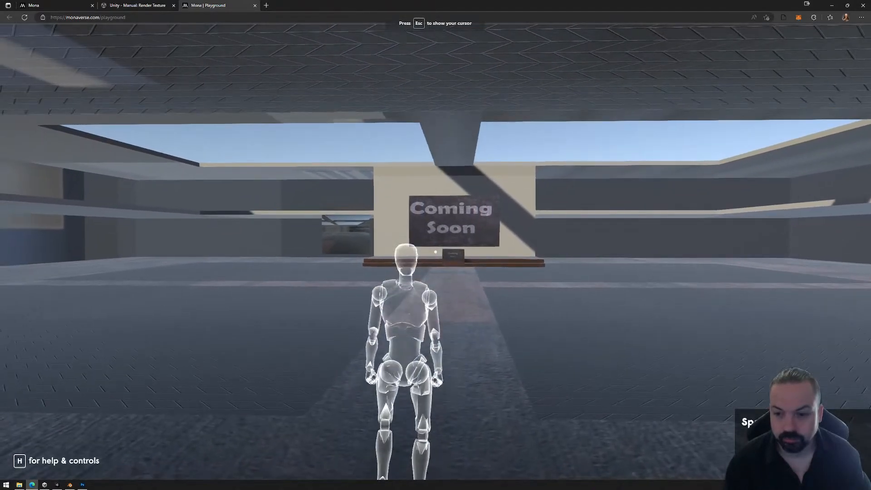
{"action": "key", "text": "w"}
{"action": "key", "text": "a"}
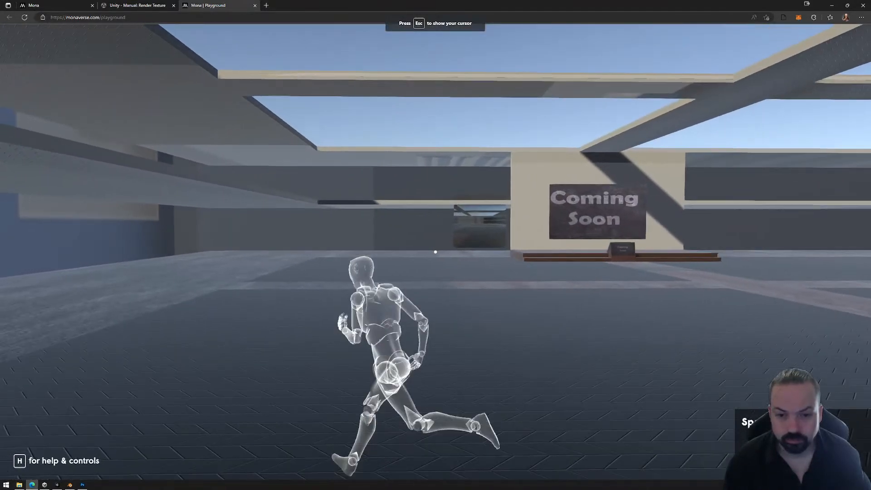
{"action": "key", "text": "w"}
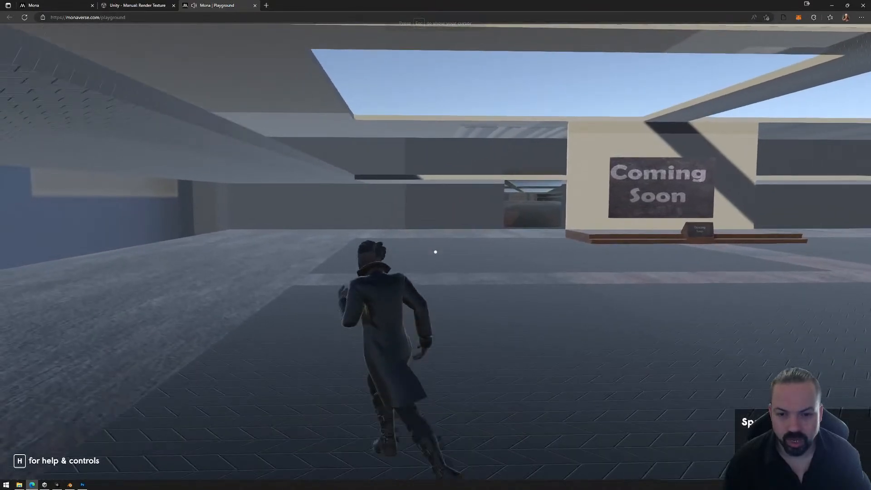
{"action": "key", "text": "w"}
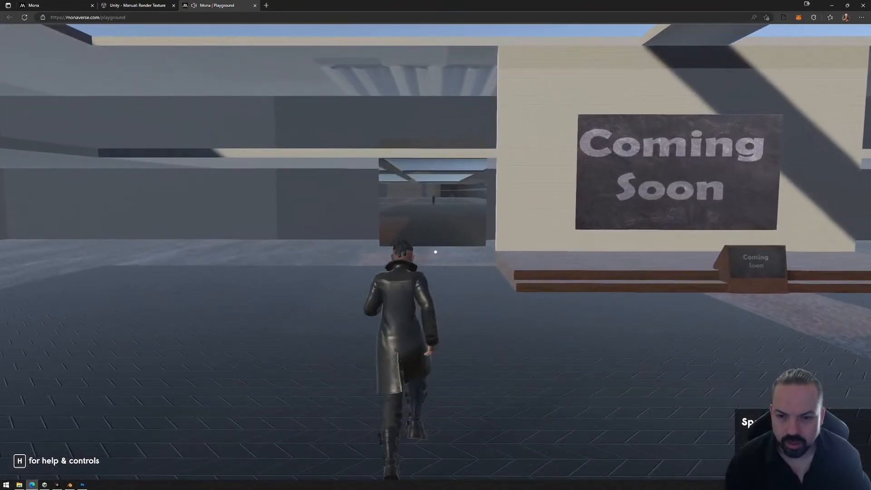
{"action": "key", "text": "w"}
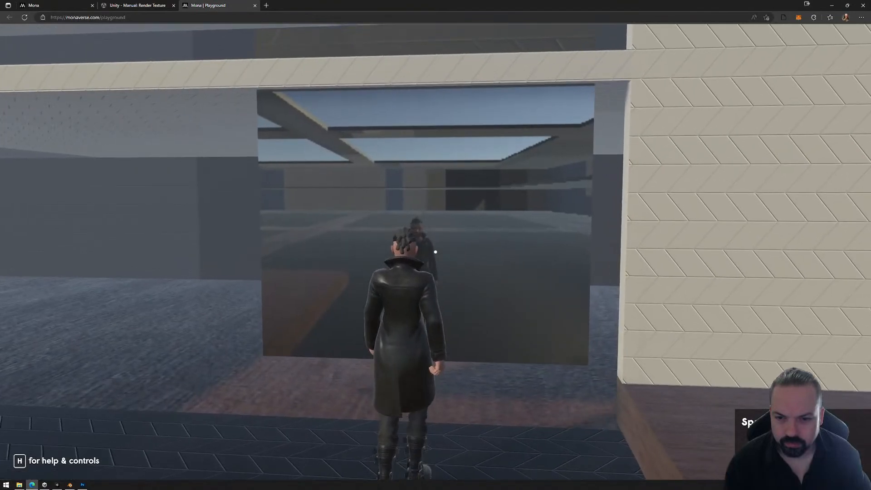
- Move the avatar sideways and back in front of the mirror to compare its movement with the image on the plane
{"action": "key", "text": "a"}
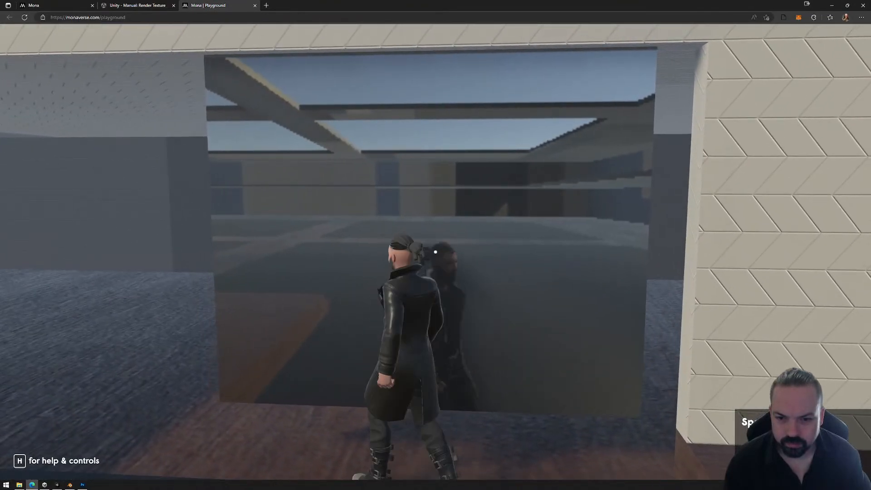
{"action": "key", "text": "d"}
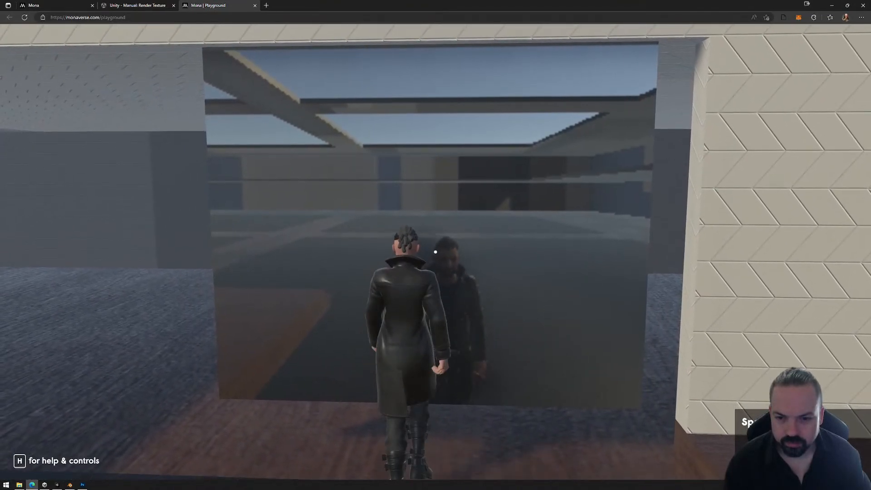
{"action": "key", "text": "s"}
{"action": "key", "text": "d"}
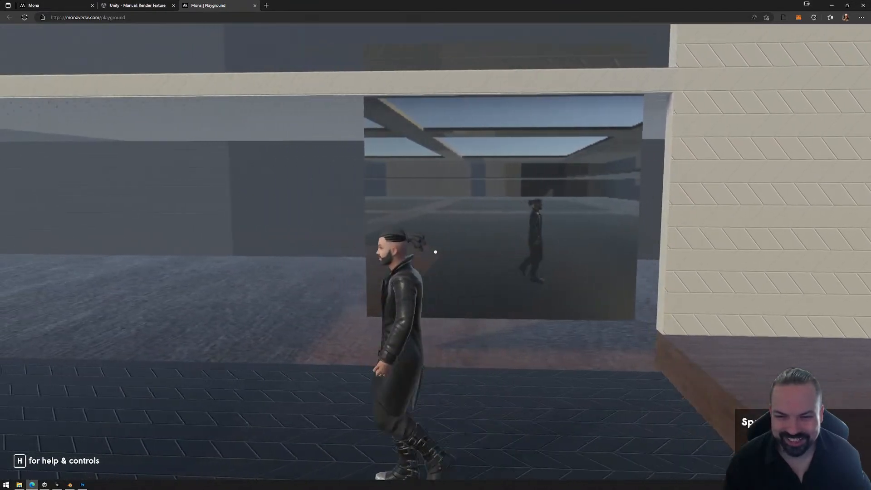
{"action": "key", "text": "d"}
{"action": "key", "text": "a"}
{"action": "key", "text": "d"}
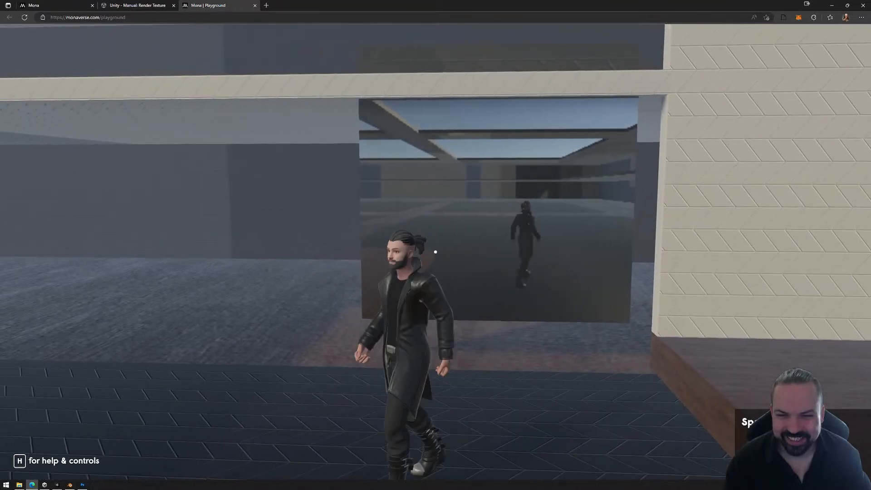
{"action": "key", "text": "a"}
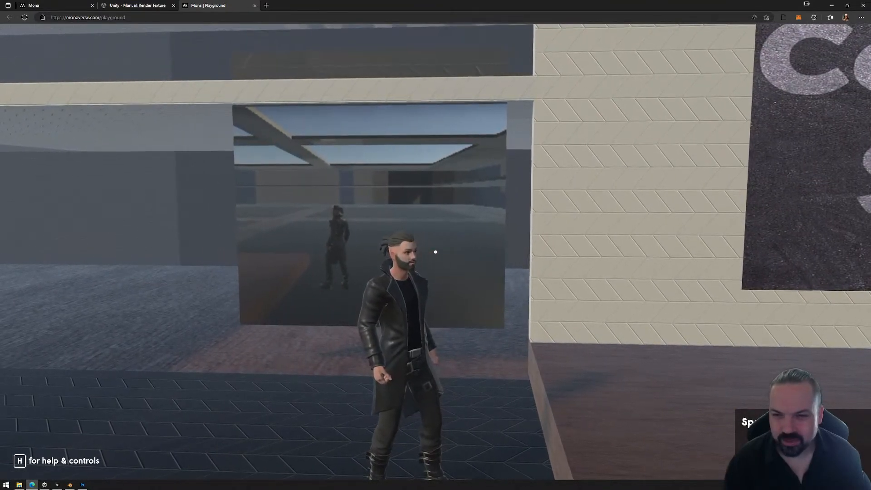
{"action": "key", "text": "a"}
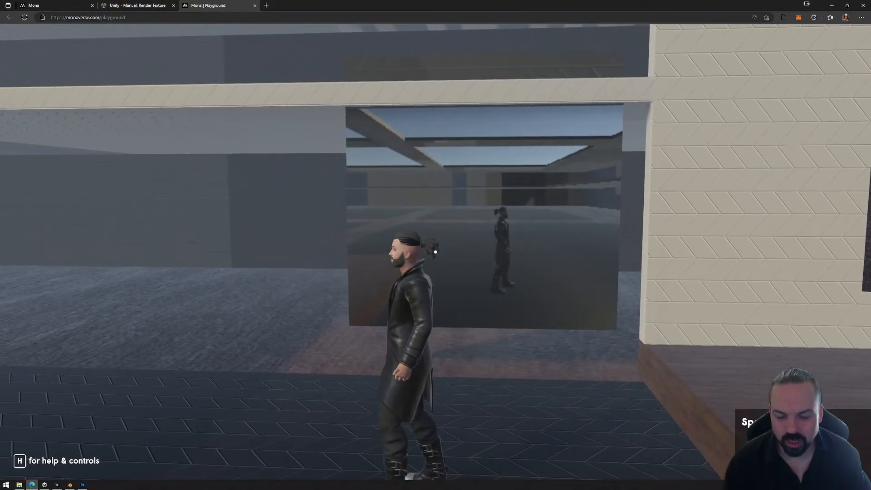
{"action": "key", "text": "d"}
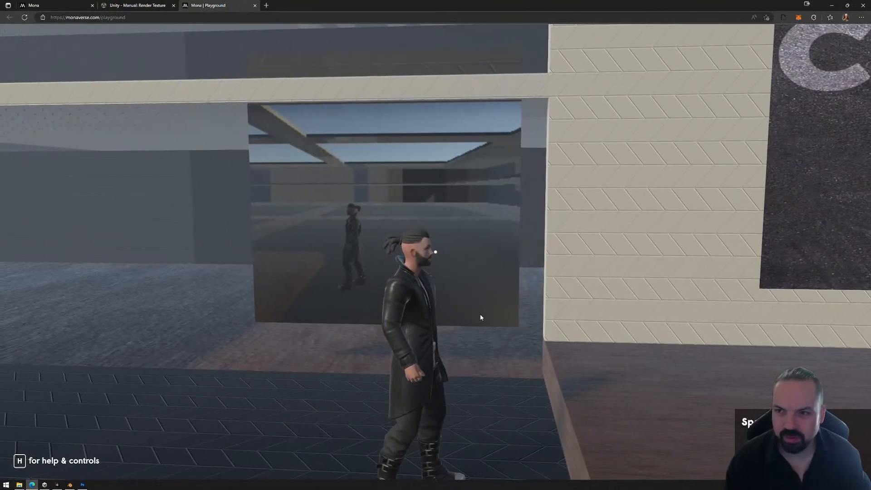
- Close the browser pages, delete the exported PlaygroundFiles folder from Exports, and return to the Unity editor
{"action": "left_click", "coordinate": [256, 6]}
{"action": "left_click", "coordinate": [255, 5]}
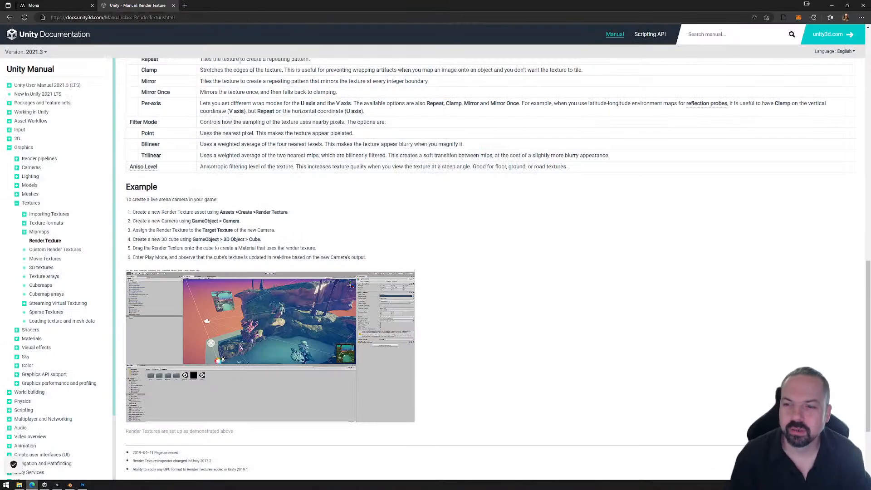
{"action": "left_click", "coordinate": [173, 6]}
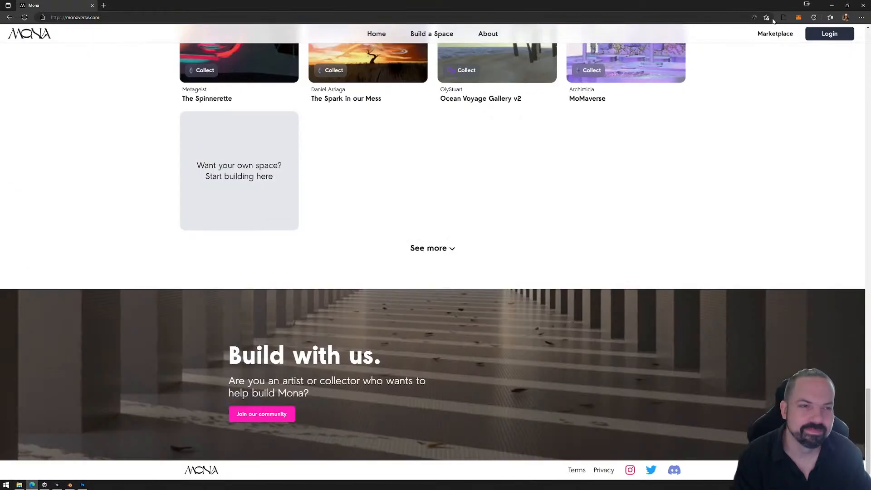
{"action": "left_click", "coordinate": [863, 4]}
{"action": "left_click", "coordinate": [602, 136]}
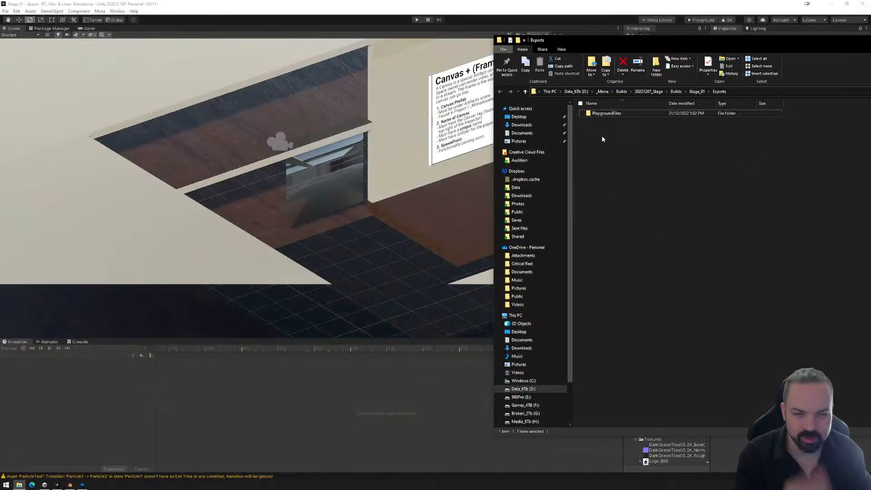
{"action": "left_click", "coordinate": [597, 113]}
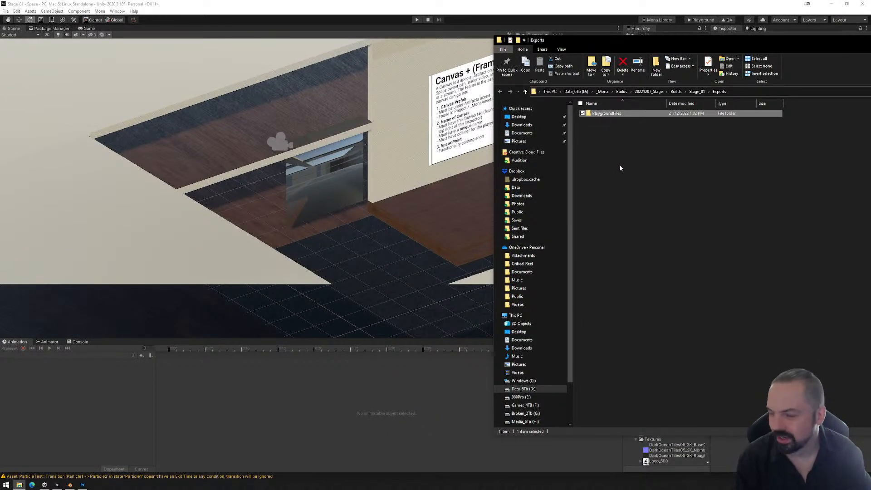
{"action": "key", "text": "Delete"}
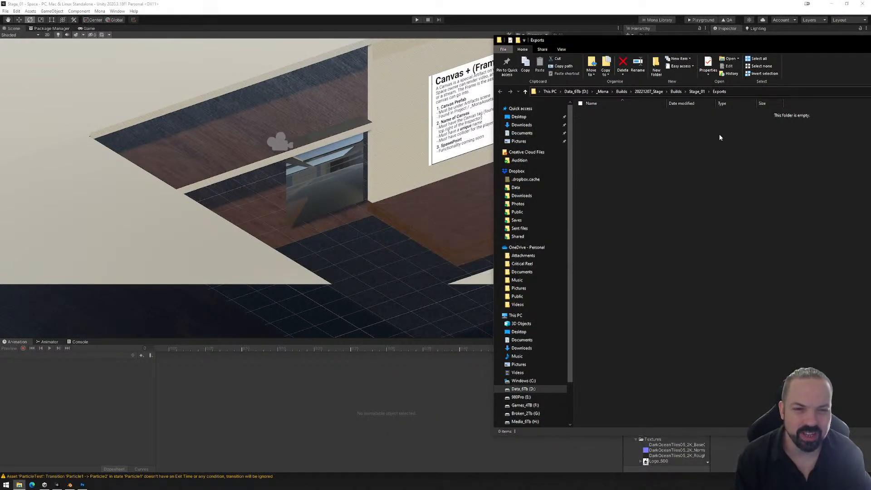
{"action": "key", "text": "alt+F4"}
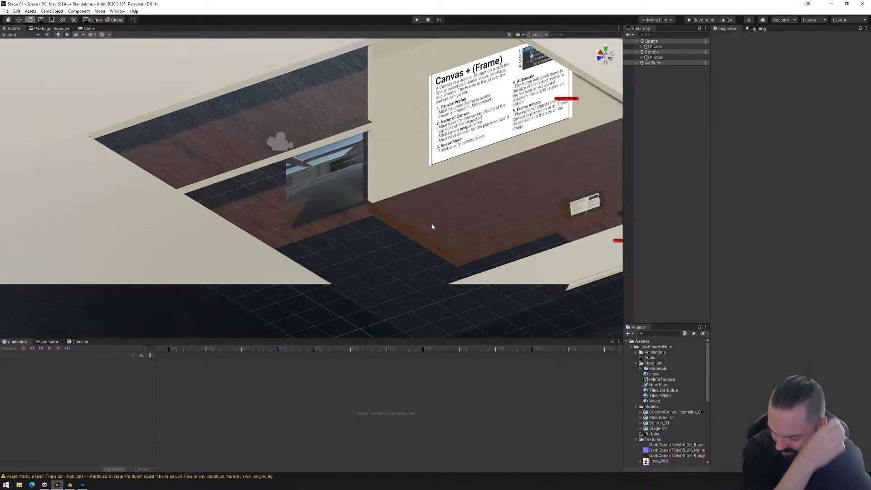
- Flip the mirror plane's image horizontally by setting the plane's X scale to -0.3
{"action": "right_click_drag", "start_coordinate": [437, 231], "coordinate": [390, 228]}
{"action": "left_click", "coordinate": [385, 189]}
{"action": "right_click_drag", "start_coordinate": [479, 245], "coordinate": [450, 252]}
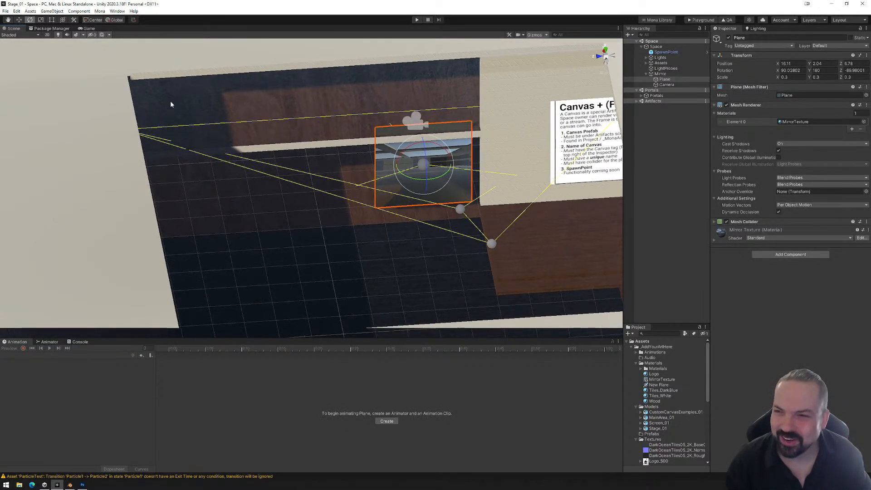
{"action": "left_click", "coordinate": [41, 19]}
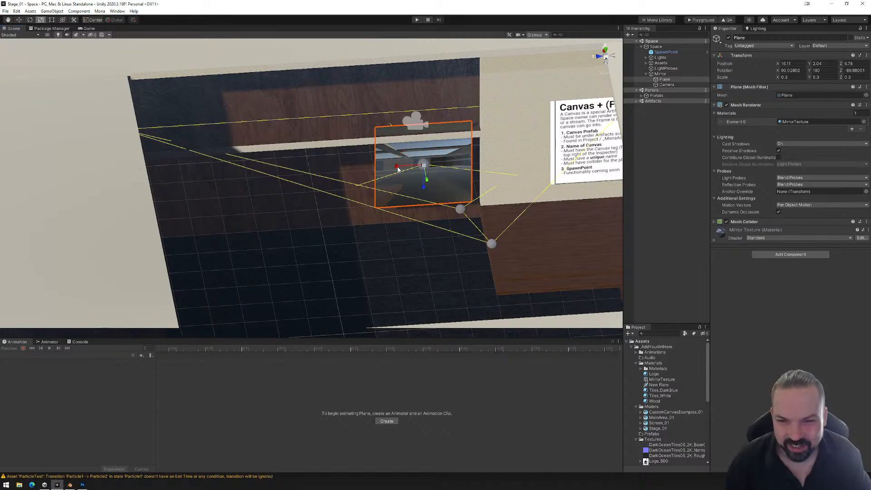
{"action": "left_click_drag", "start_coordinate": [396, 168], "coordinate": [452, 168]}
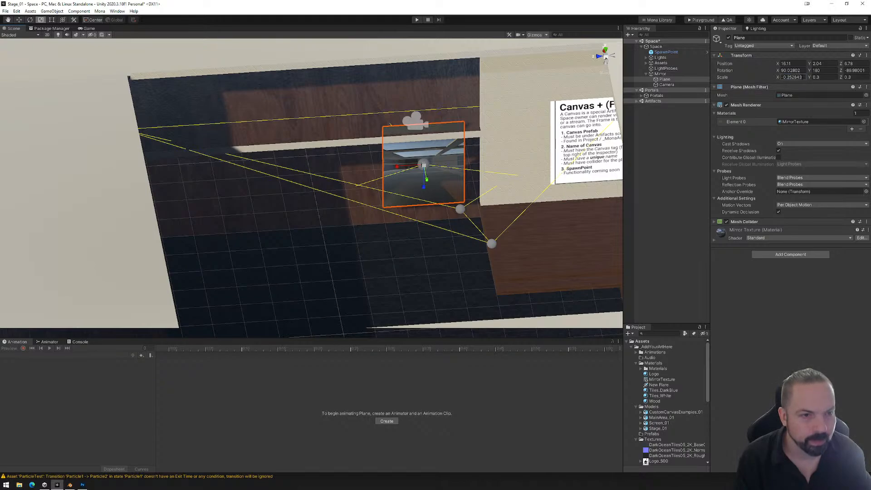
{"action": "type", "text": "3"}
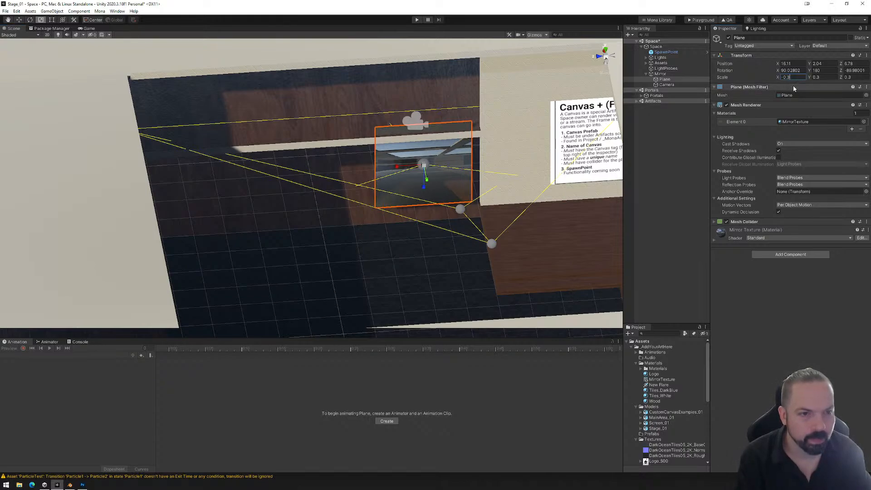
- Move the mirror camera farther back behind the plane to about X 18.72 and lower it to Y 2.04
{"action": "left_click", "coordinate": [18, 19]}
{"action": "left_click", "coordinate": [414, 125]}
{"action": "left_click_drag", "start_coordinate": [414, 126], "coordinate": [473, 166], "text": "alt"}
{"action": "left_click_drag", "start_coordinate": [432, 114], "coordinate": [296, 197]}
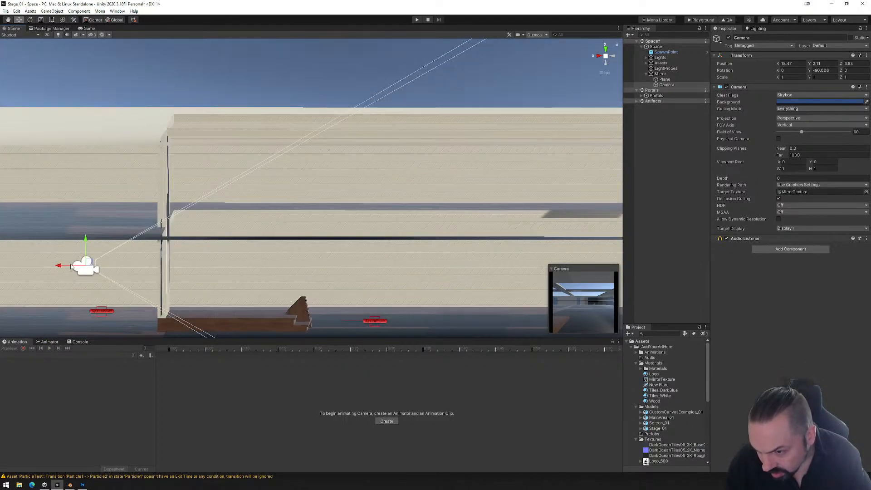
{"action": "left_click_drag", "start_coordinate": [69, 267], "coordinate": [64, 267]}
{"action": "left_click_drag", "start_coordinate": [179, 265], "coordinate": [61, 271], "text": "alt"}
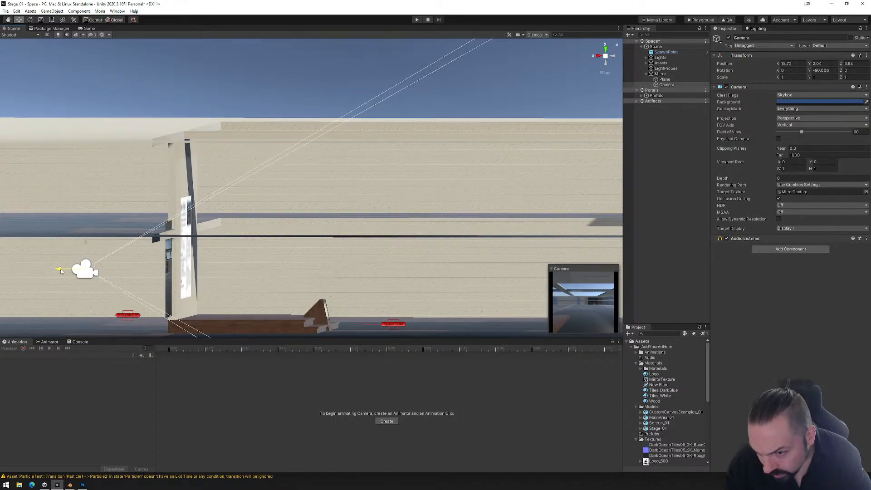
{"action": "right_click_drag", "start_coordinate": [310, 277], "coordinate": [210, 298]}
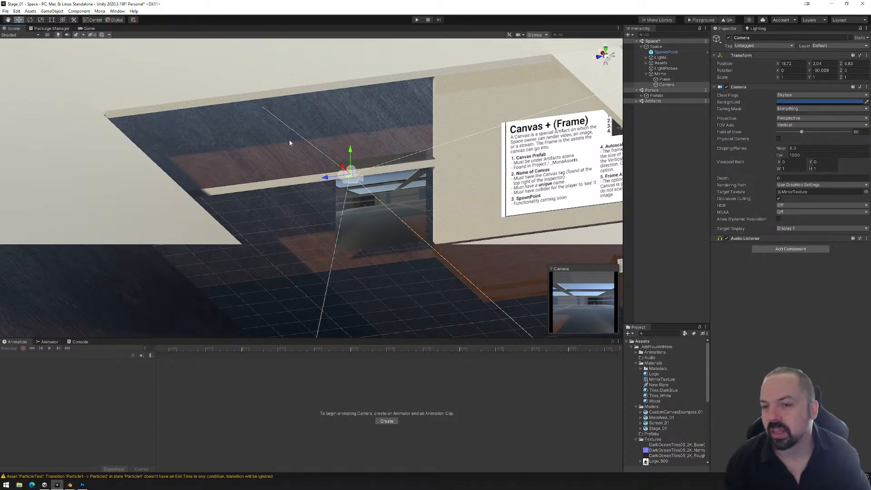
- Save the mirror changes, rebuild the Playground files, and upload the new PlaygroundFiles folder to the Mona Playground page
{"action": "left_click", "coordinate": [6, 11]}
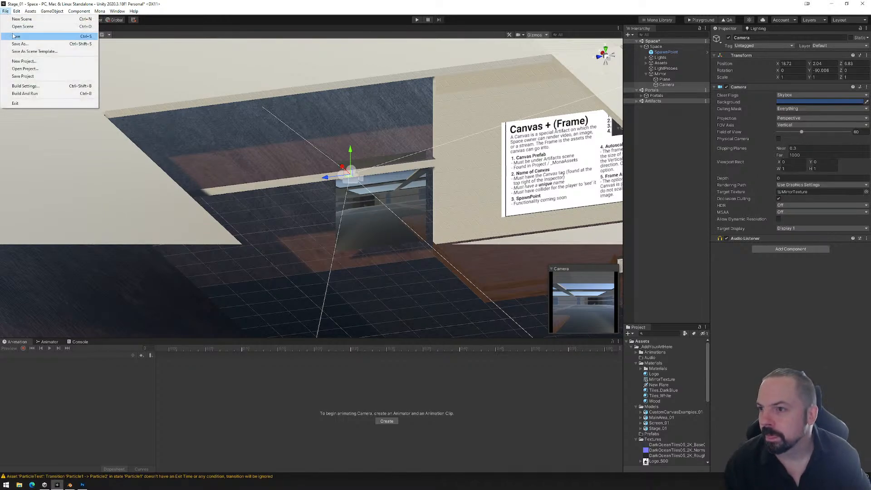
{"action": "left_click", "coordinate": [14, 37]}
{"action": "left_click", "coordinate": [701, 19]}
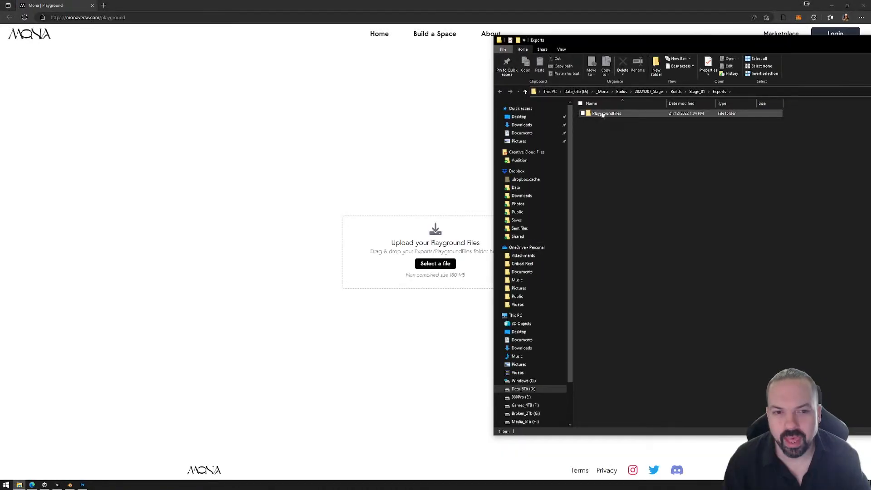
{"action": "left_click_drag", "start_coordinate": [604, 114], "coordinate": [381, 268]}
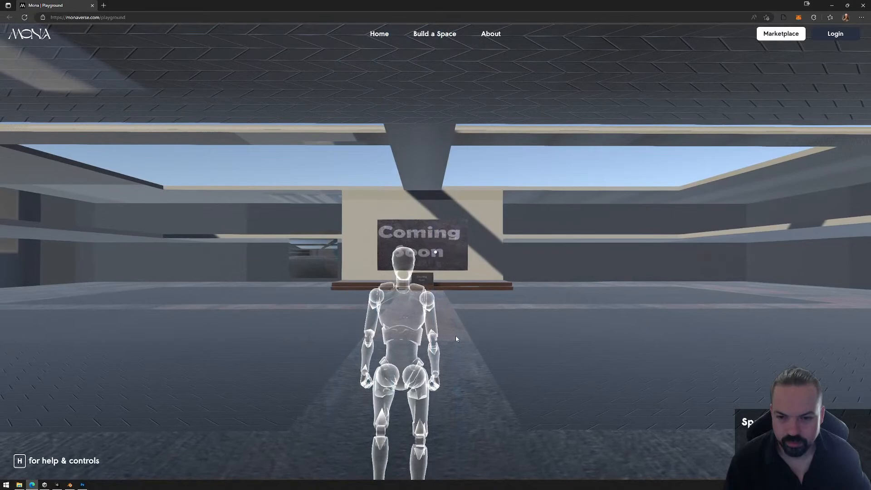
- Walk the avatar up to the mirror in the Playground and move it side to side to check the reflected movement
{"action": "left_click", "coordinate": [456, 336]}
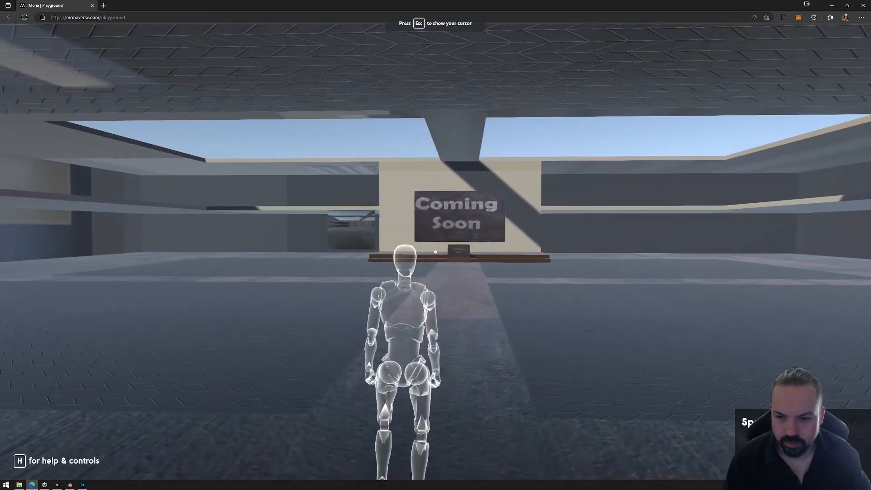
{"action": "key", "text": "w"}
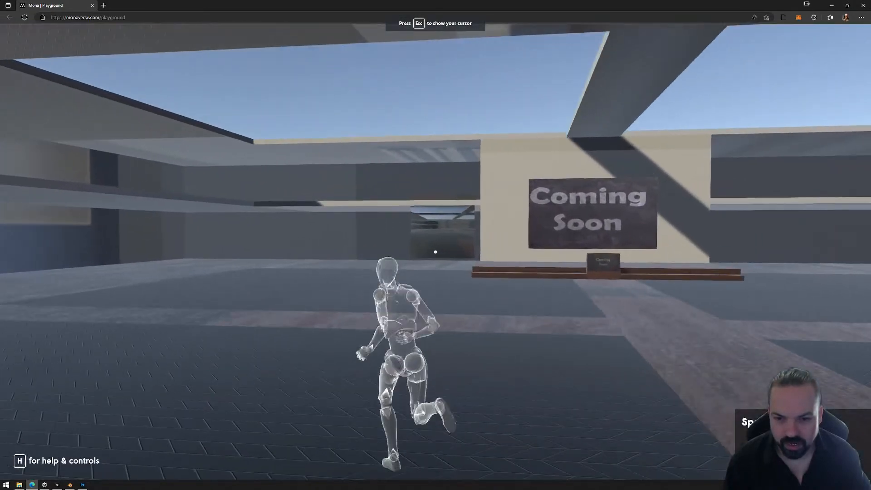
{"action": "key", "text": "w"}
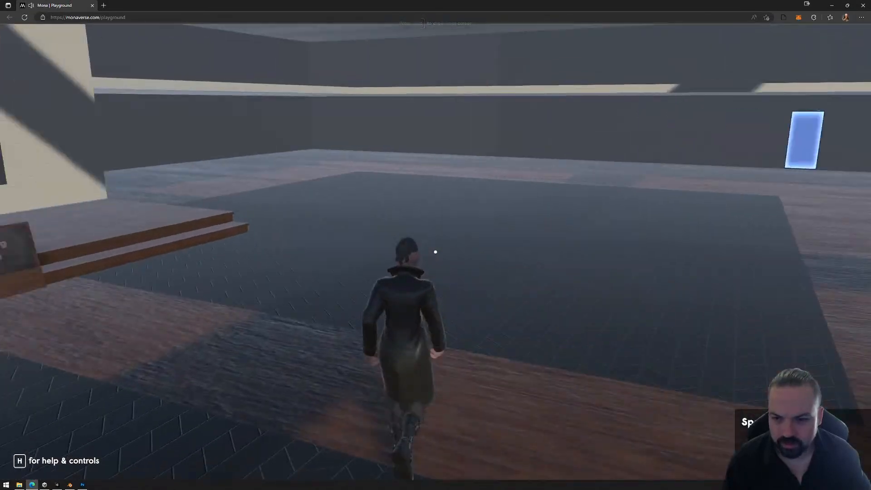
{"action": "key", "text": "w"}
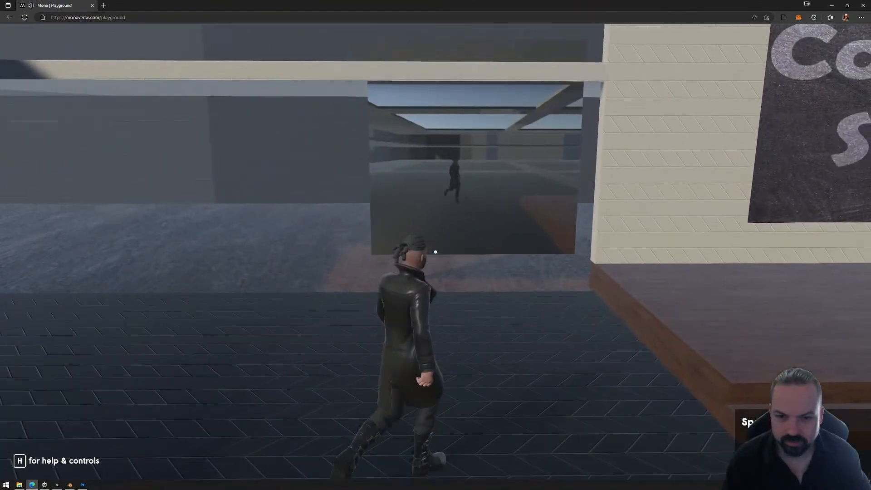
{"action": "key", "text": "a"}
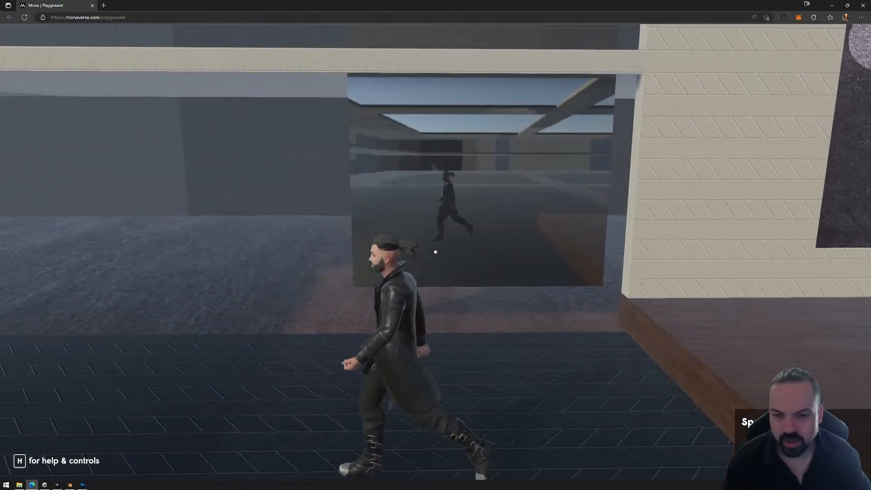
{"action": "key", "text": "d"}
{"action": "key", "text": "a"}
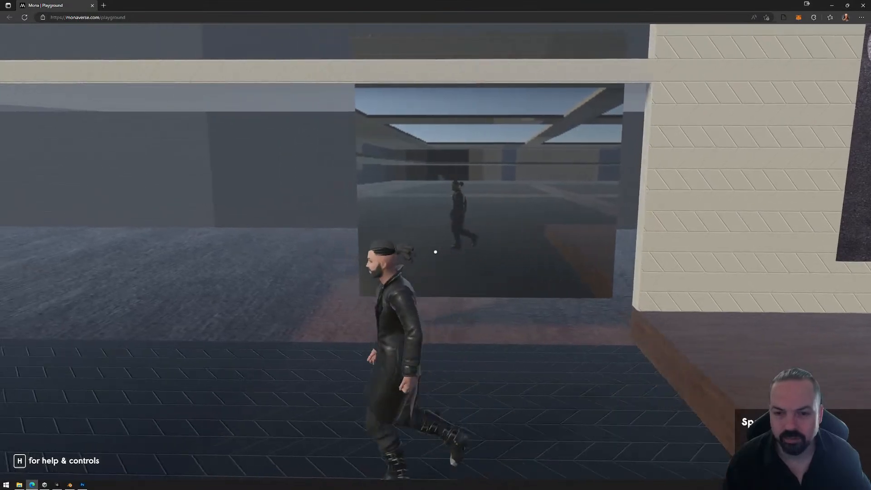
{"action": "key", "text": "d"}
{"action": "key", "text": "d"}
{"action": "key", "text": "a"}
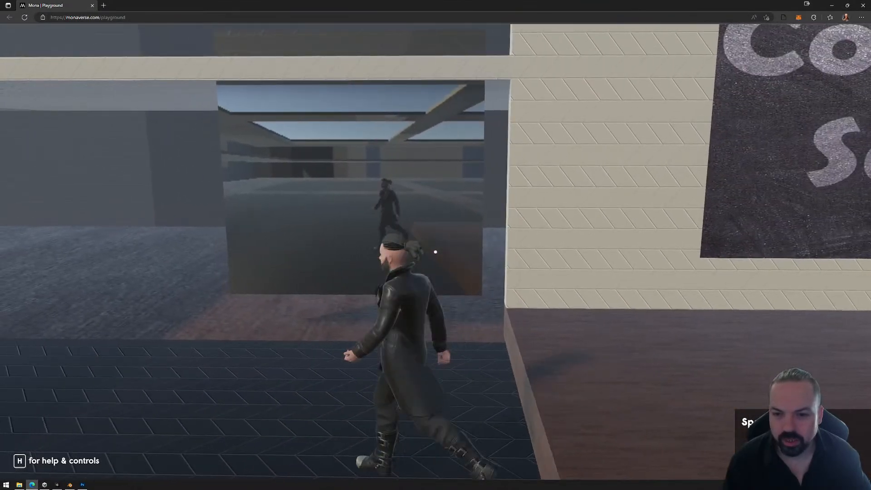
{"action": "key", "text": "w"}
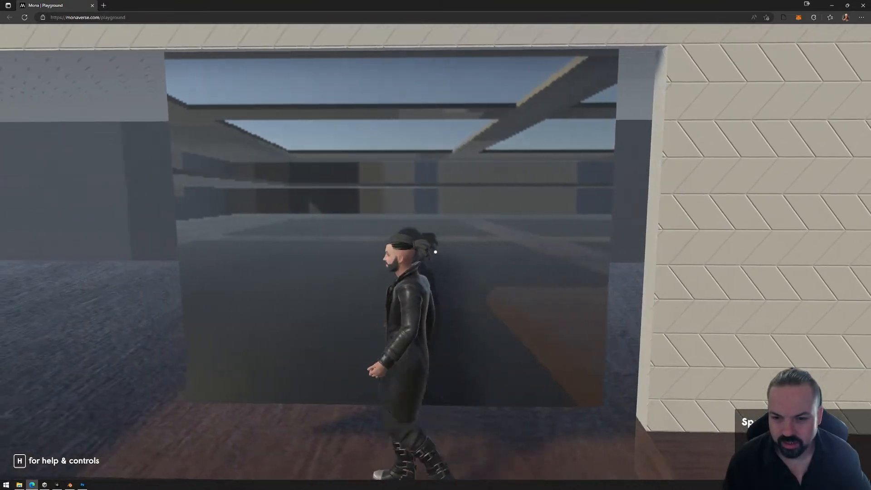
{"action": "key", "text": "space"}
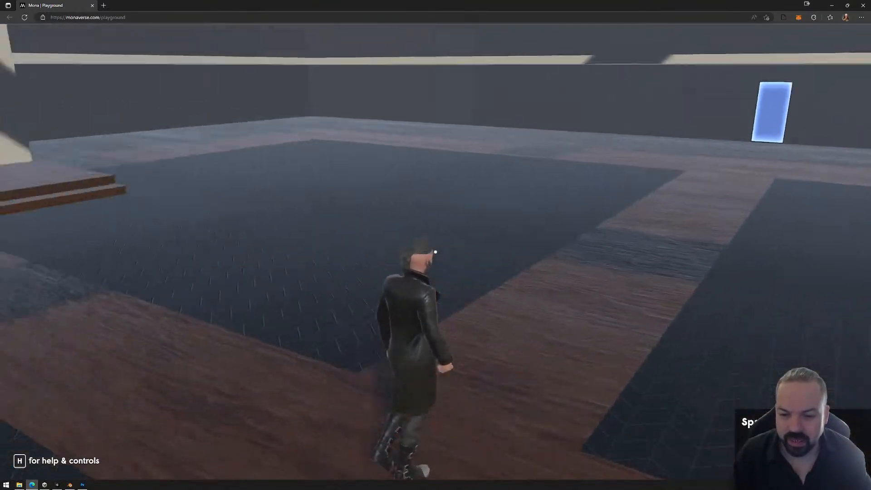
- Check the mirror's reflection from farther away and up close by moving the avatar around in front of the stage
{"action": "key", "text": "s"}
{"action": "key", "text": "a"}
{"action": "key", "text": "w"}
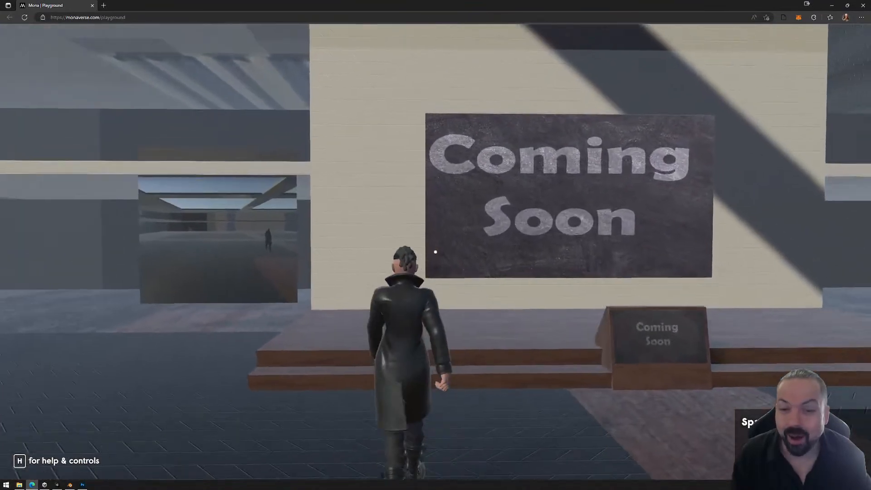
{"action": "key", "text": "a"}
{"action": "key", "text": "w"}
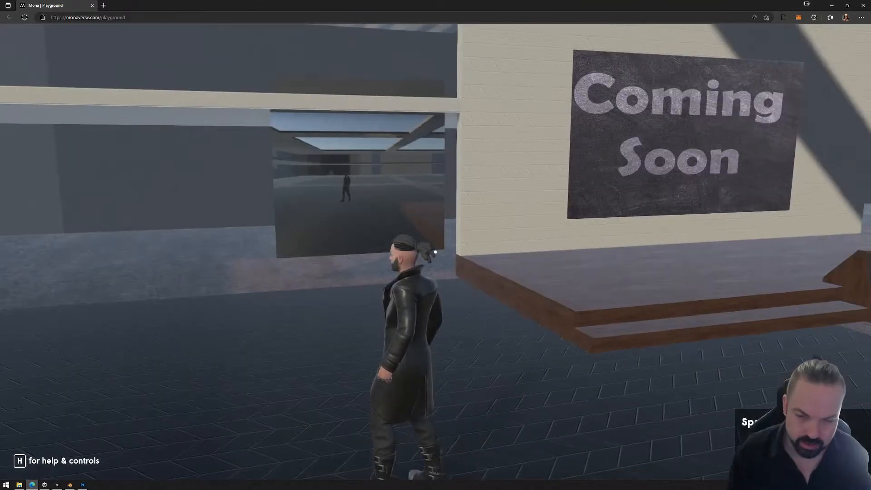
{"action": "key", "text": "w"}
{"action": "key", "text": "d"}
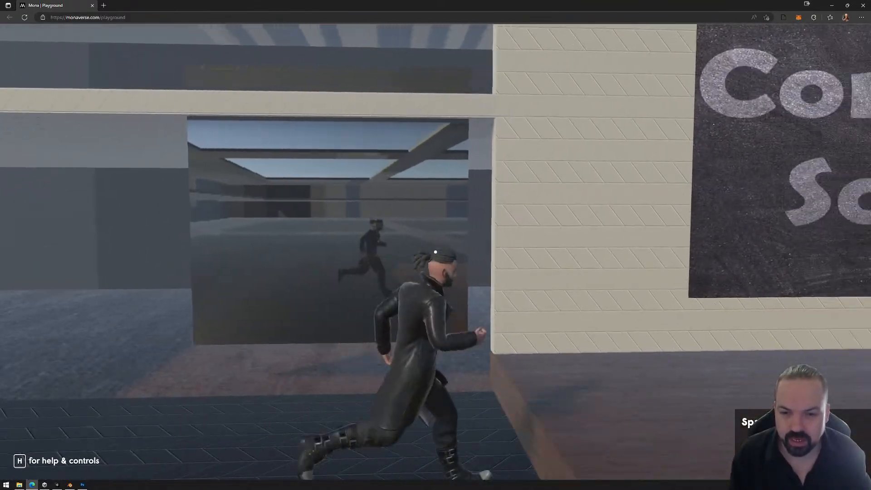
{"action": "key", "text": "a"}
{"action": "key", "text": "d"}
{"action": "key", "text": "a"}
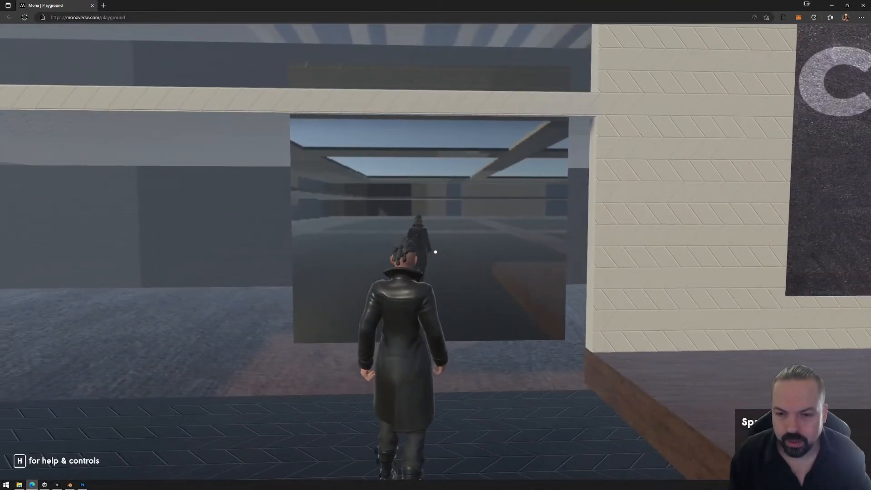
{"action": "key", "text": "w"}
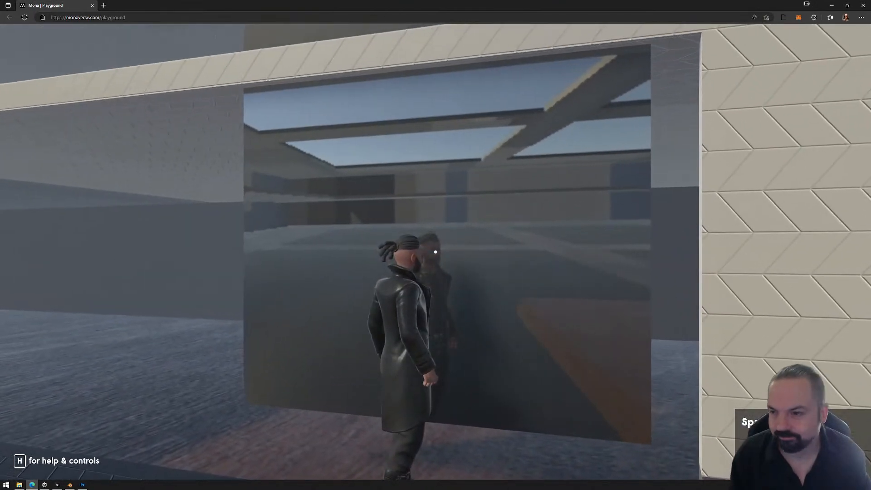
{"action": "key", "text": "s"}
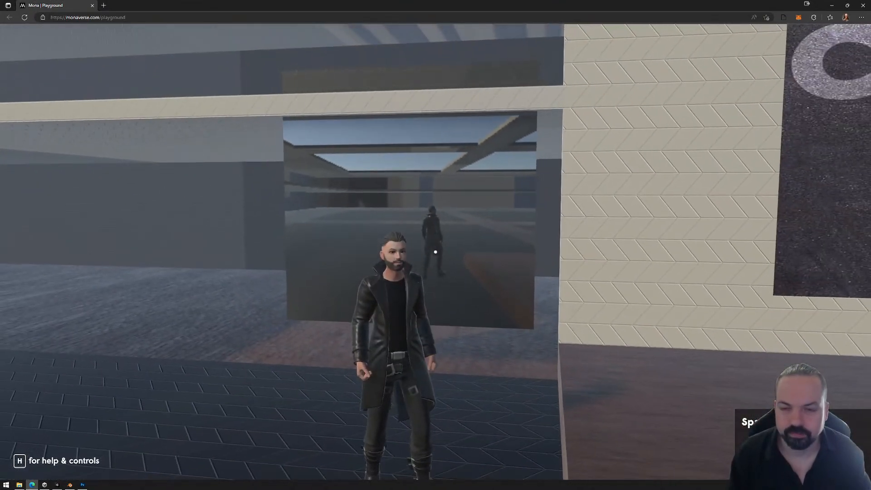
- Leave the Playground view and permanently delete the PlaygroundFiles folder from Exports
{"action": "key", "text": "Escape"}
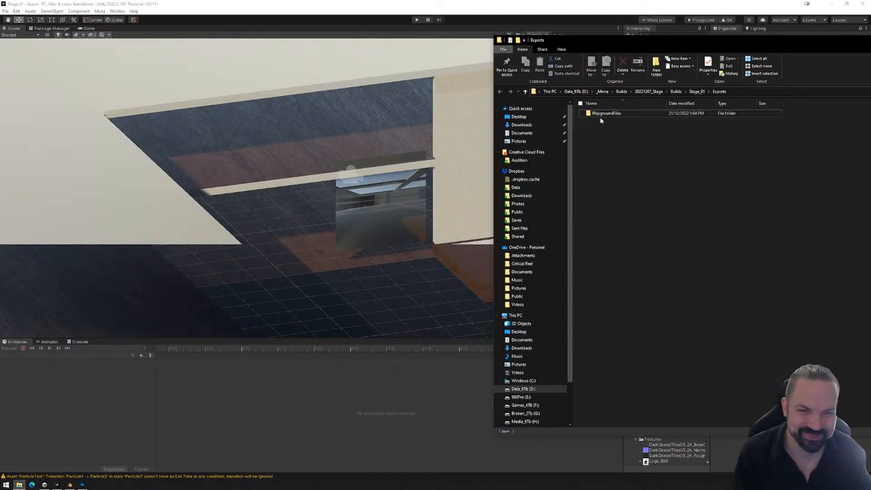
{"action": "key", "text": "shift+Delete"}
{"action": "key", "text": "Return"}
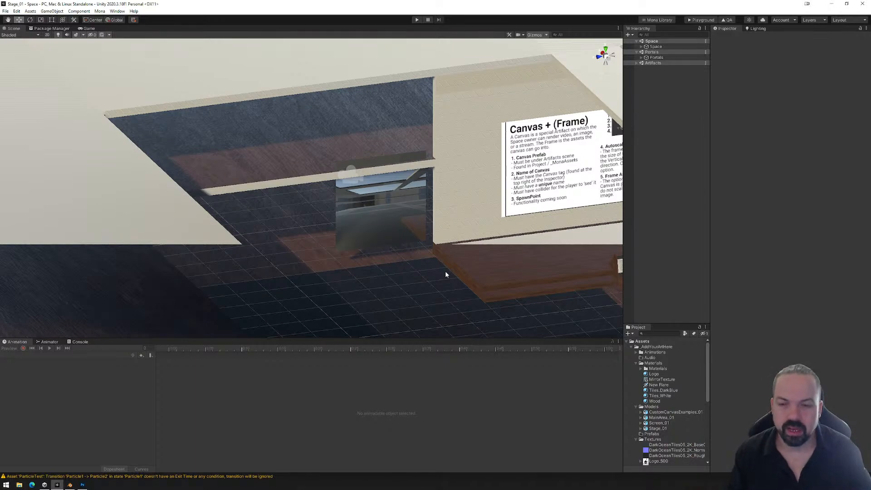
- Set the far clipping plane of the mirror's camera to 10
{"action": "left_click", "coordinate": [402, 211]}
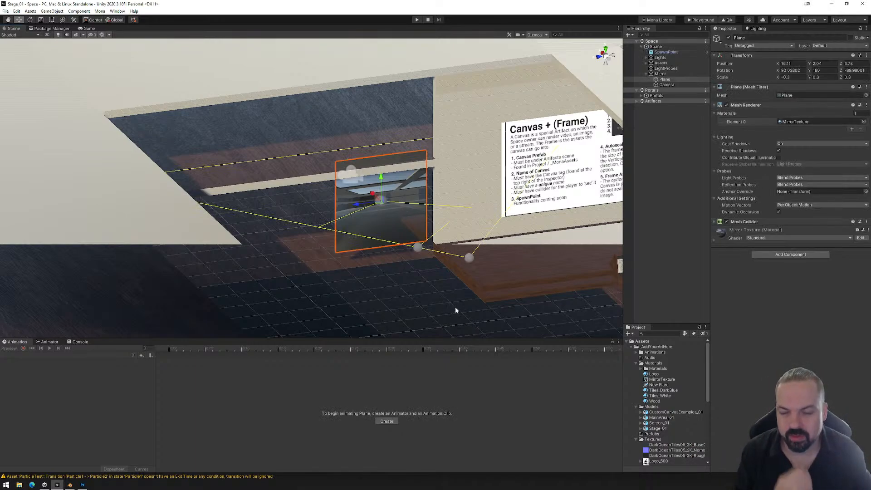
{"action": "left_click", "coordinate": [671, 81]}
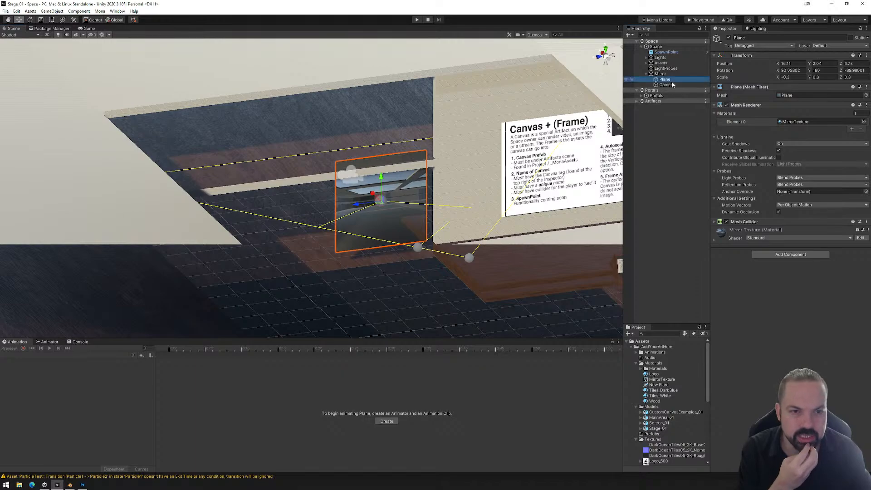
{"action": "left_click", "coordinate": [667, 85]}
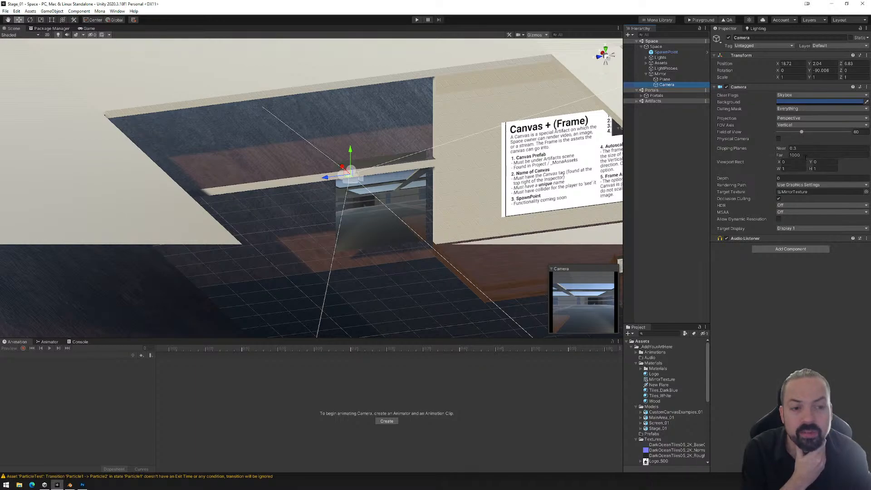
{"action": "left_click", "coordinate": [798, 154]}
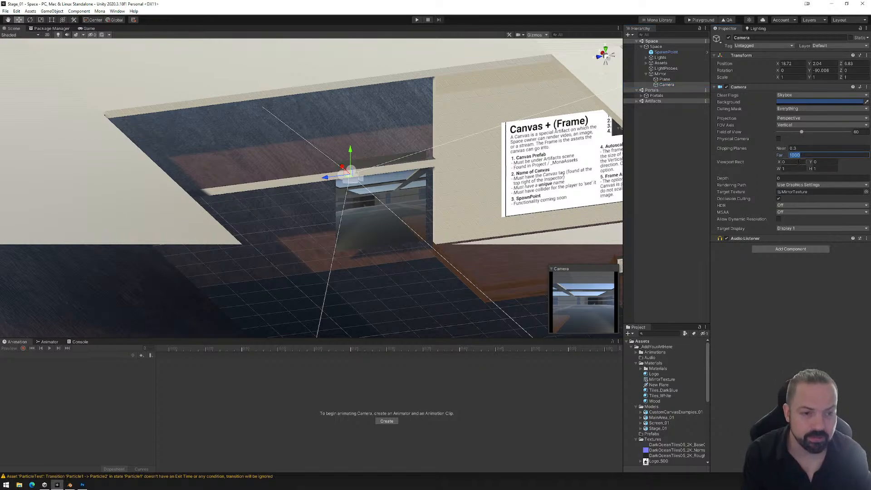
{"action": "scroll", "coordinate": [338, 207], "scroll_direction": "down", "scroll_amount": 6}
{"action": "scroll", "coordinate": [338, 207], "scroll_direction": "down", "scroll_amount": 4}
{"action": "left_click_drag", "start_coordinate": [338, 207], "coordinate": [435, 224], "text": "alt"}
{"action": "scroll", "coordinate": [435, 225], "scroll_direction": "down", "scroll_amount": 4}
{"action": "middle_click_drag", "start_coordinate": [451, 198], "coordinate": [393, 203]}
{"action": "left_click_drag", "start_coordinate": [392, 204], "coordinate": [449, 200], "text": "alt"}
{"action": "left_click_drag", "start_coordinate": [782, 155], "coordinate": [472, 174]}
{"action": "type", "text": "10"}
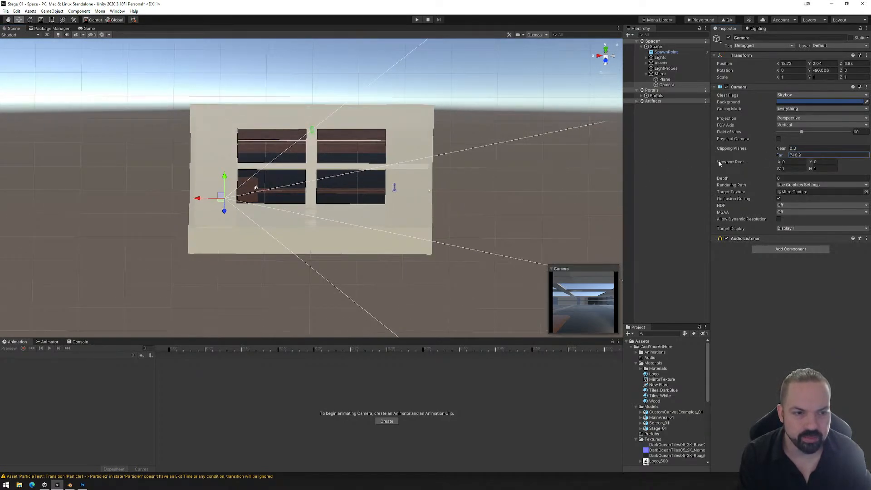
- Examine from several angles how far the mirror camera's view volume reaches into the stage space
{"action": "scroll", "coordinate": [314, 196], "scroll_direction": "up", "scroll_amount": 3}
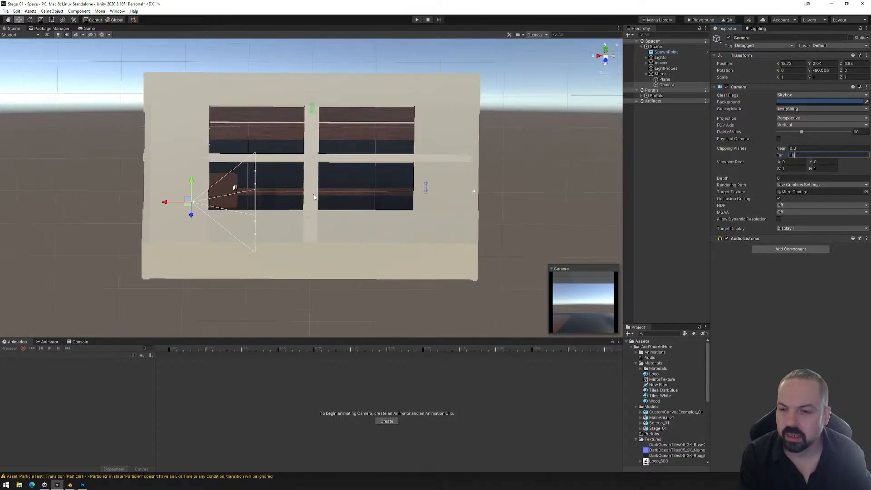
{"action": "left_click_drag", "start_coordinate": [400, 176], "coordinate": [263, 204], "text": "alt"}
{"action": "middle_click_drag", "start_coordinate": [263, 188], "coordinate": [330, 212]}
{"action": "scroll", "coordinate": [331, 213], "scroll_direction": "up", "scroll_amount": 6}
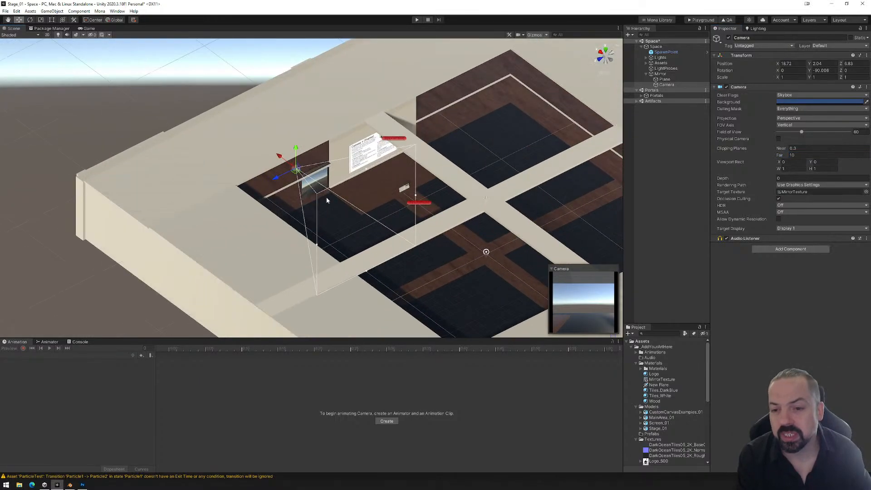
{"action": "left_click_drag", "start_coordinate": [398, 209], "coordinate": [436, 221], "text": "alt"}
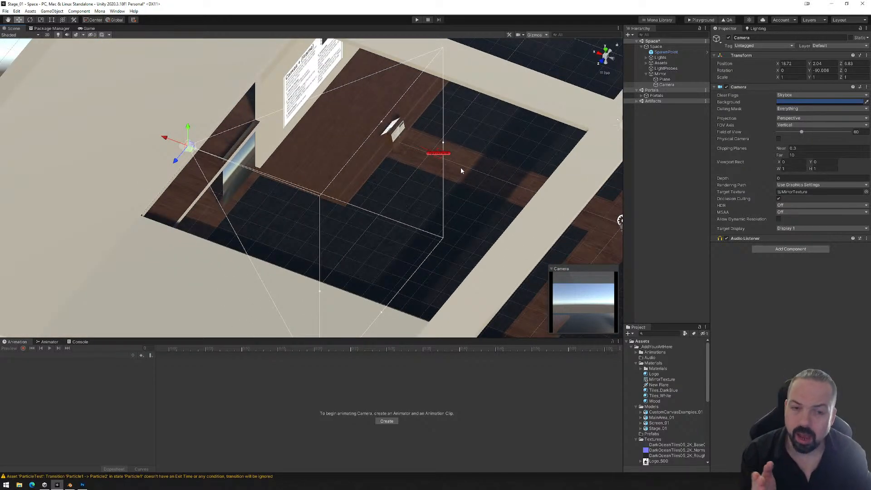
{"action": "scroll", "coordinate": [436, 231], "scroll_direction": "down", "scroll_amount": 3}
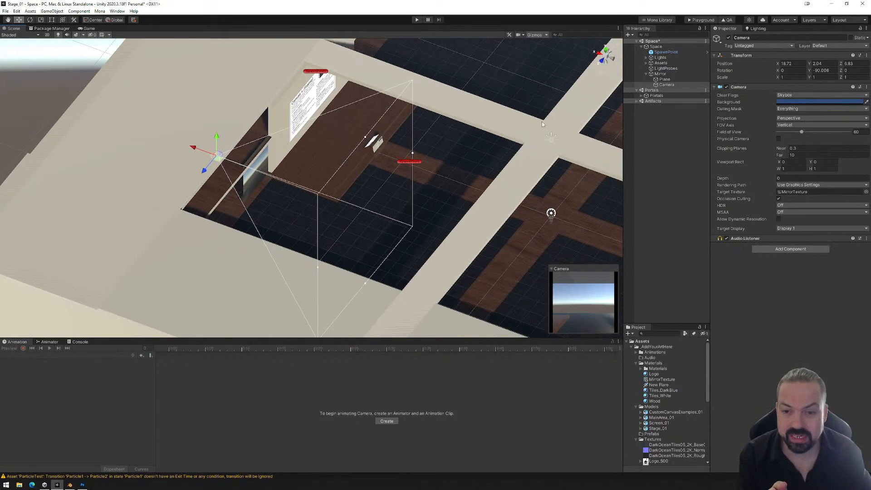
{"action": "left_click_drag", "start_coordinate": [463, 216], "coordinate": [492, 245], "text": "alt"}
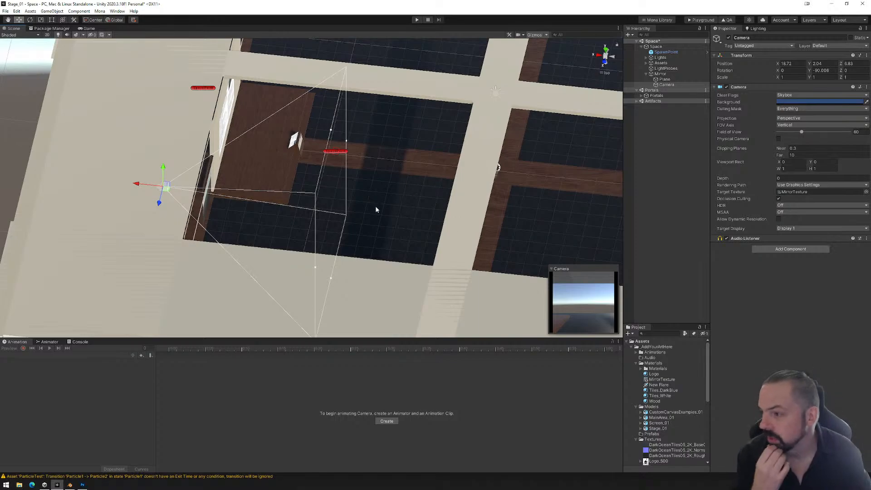
- Set both MSAA and HDR on the mirror camera to Use Graphics Settings
{"action": "left_click", "coordinate": [790, 212]}
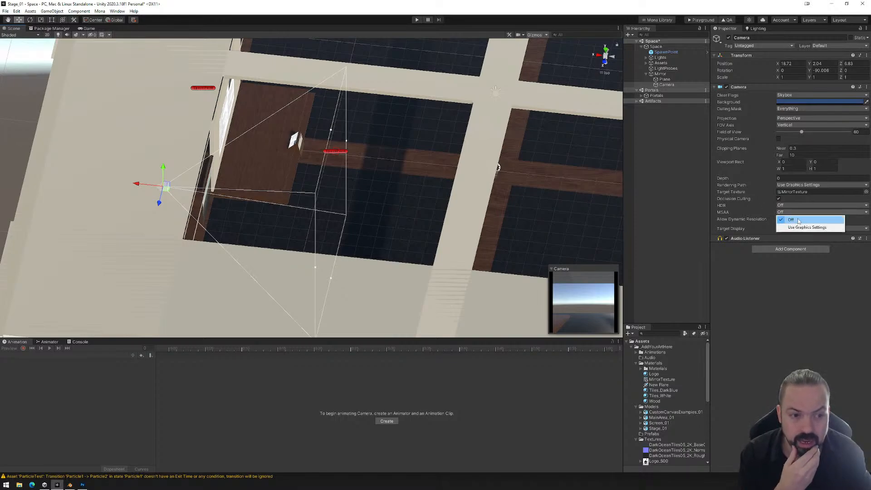
{"action": "left_click", "coordinate": [800, 228]}
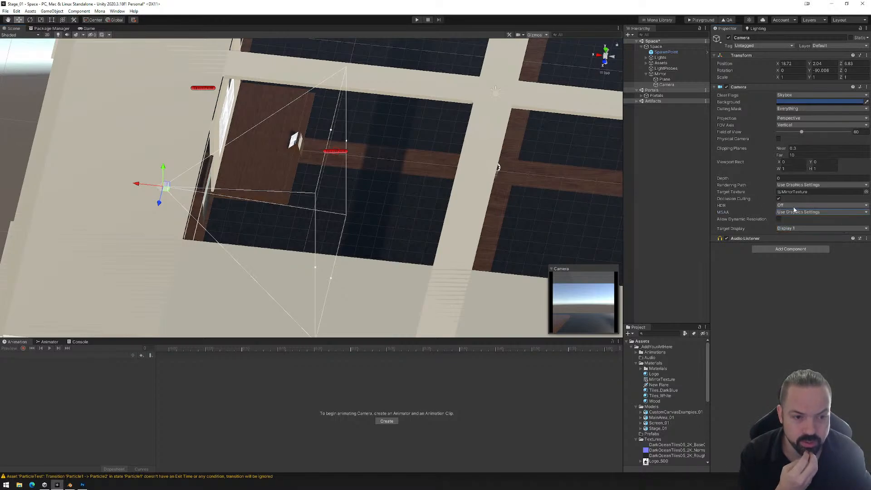
{"action": "left_click", "coordinate": [790, 205]}
{"action": "left_click", "coordinate": [790, 213]}
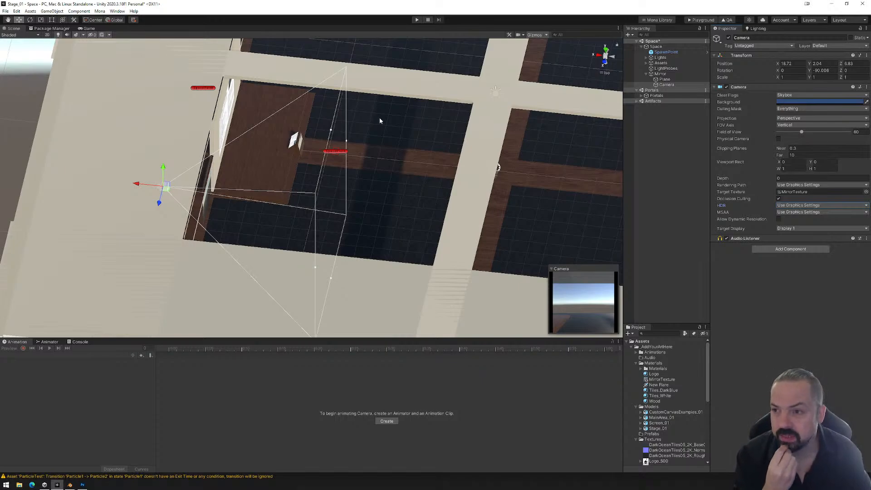
- Save the scene, rebuild the Playground files, and upload the new PlaygroundFiles folder to the Mona Playground page
{"action": "left_click", "coordinate": [6, 11]}
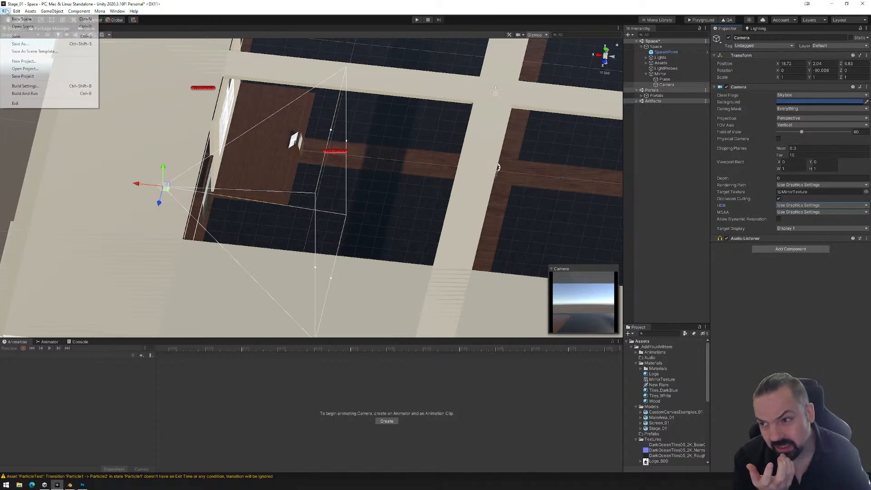
{"action": "left_click", "coordinate": [15, 36]}
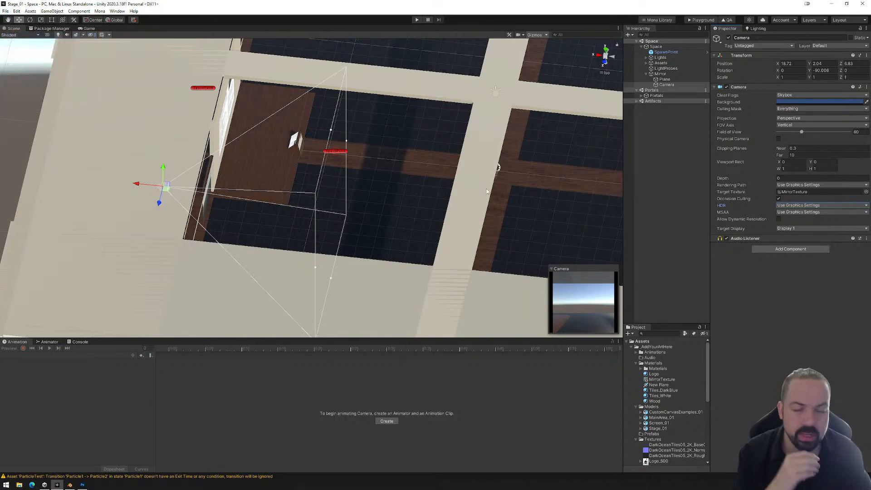
{"action": "left_click", "coordinate": [701, 20]}
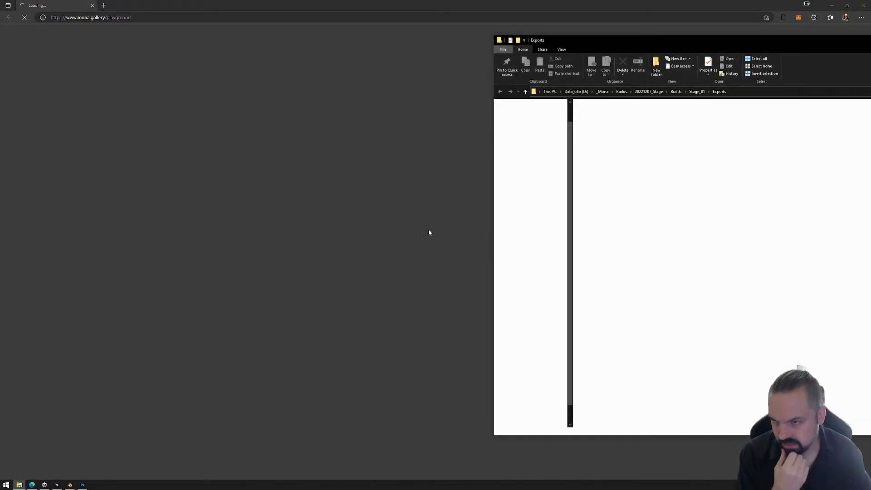
{"action": "left_click_drag", "start_coordinate": [607, 114], "coordinate": [393, 238]}
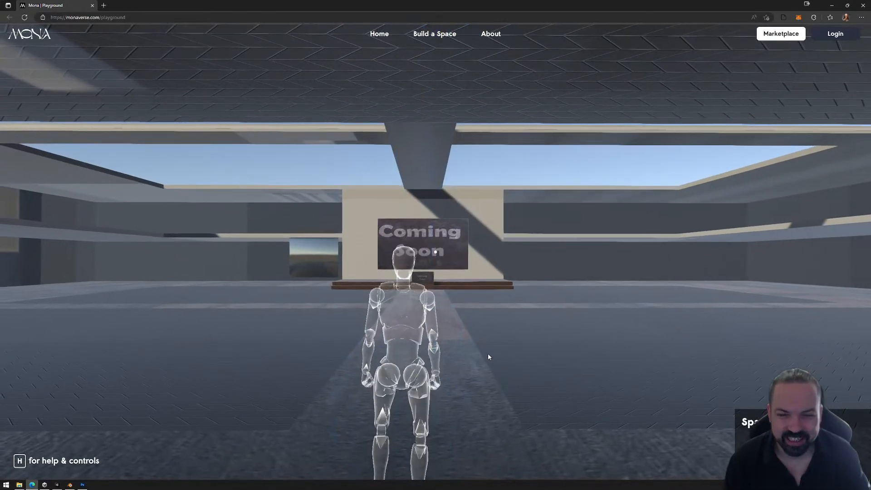
- Walk the avatar through the stage space towards the mirror and back, checking at what distance its reflection shows
{"action": "left_click", "coordinate": [488, 354]}
{"action": "key", "text": "w"}
{"action": "key", "text": "w"}
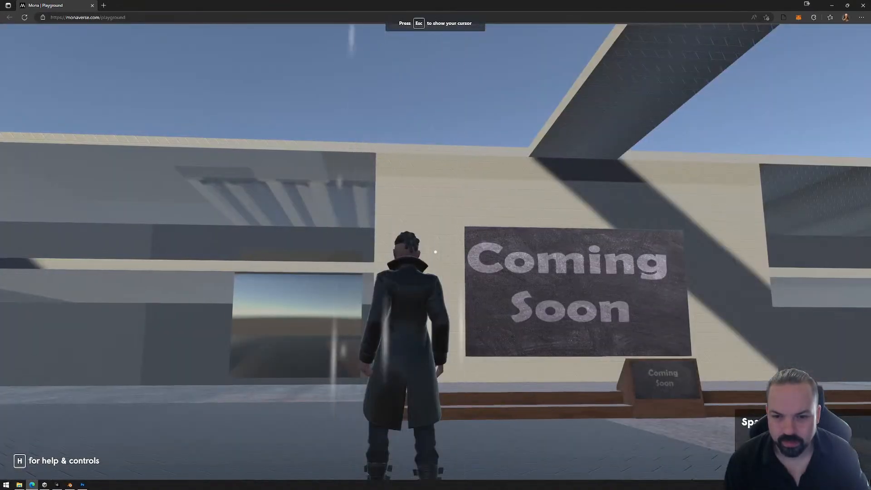
{"action": "key", "text": "w"}
{"action": "key", "text": "w"}
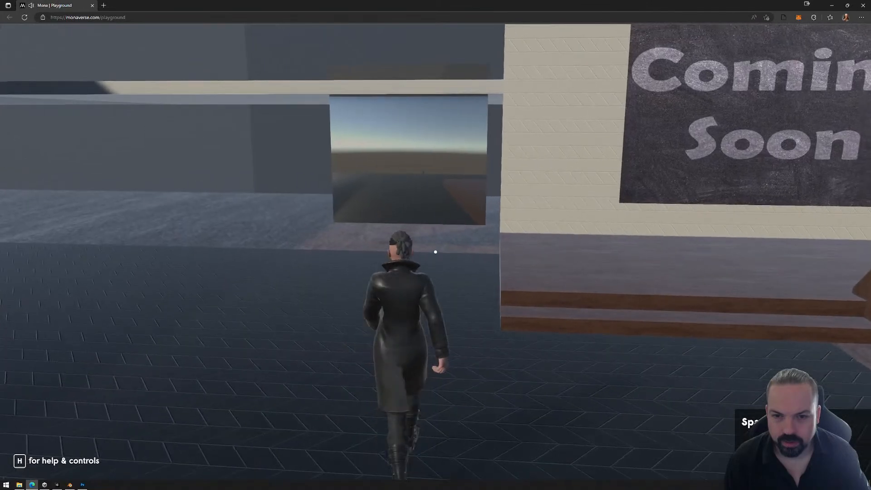
{"action": "key", "text": "s"}
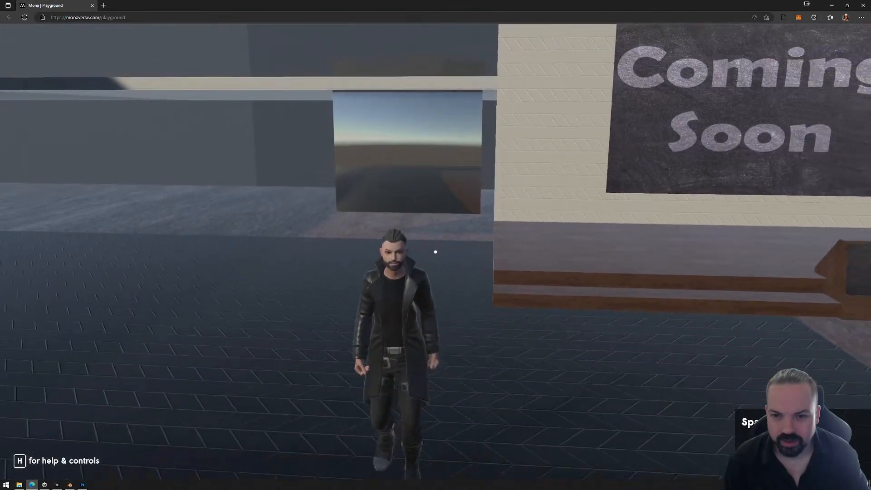
{"action": "key", "text": "w"}
{"action": "key", "text": "s"}
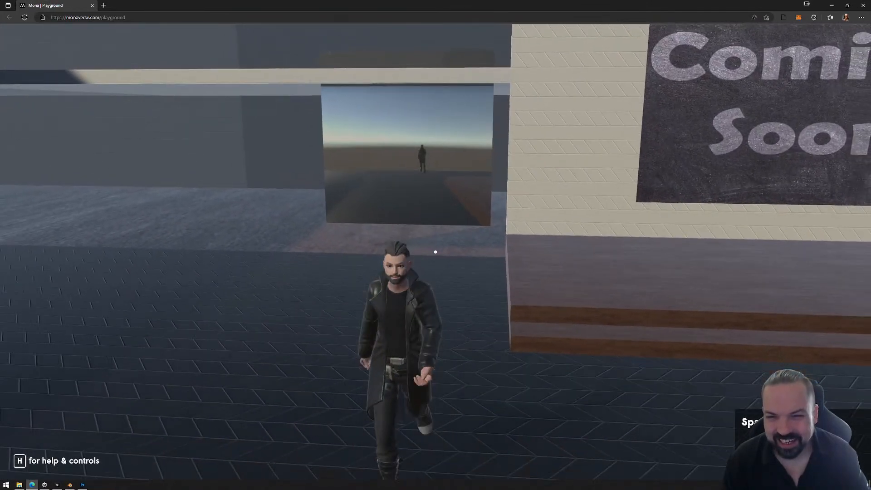
{"action": "key", "text": "w"}
{"action": "key", "text": "w"}
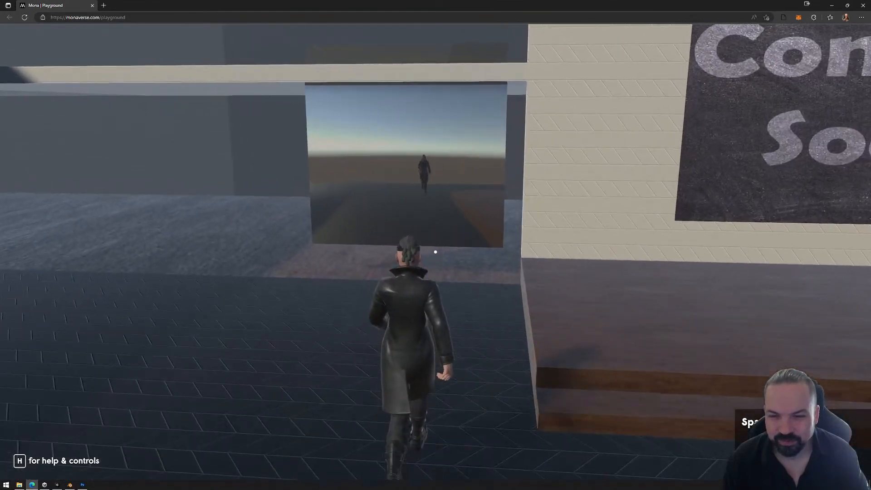
- Move and turn the avatar close in front of the mirror to examine how the reflection follows it, then leave the Playground
{"action": "key", "text": "a"}
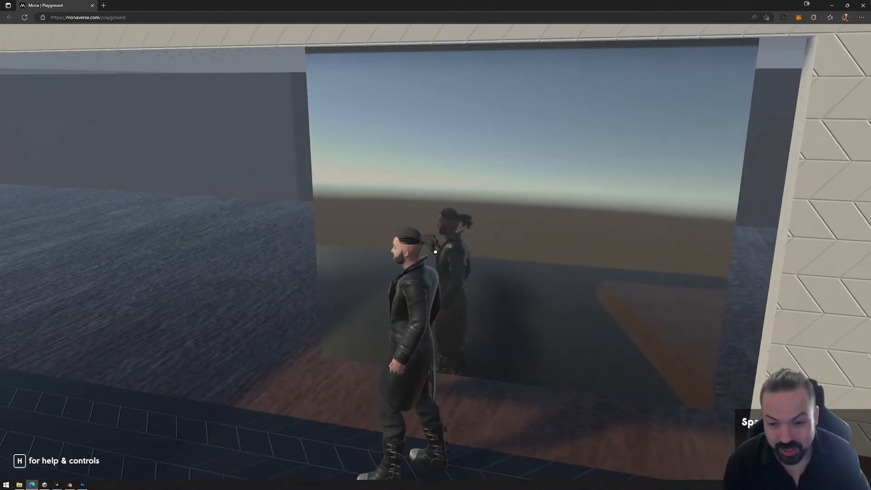
{"action": "key", "text": "a"}
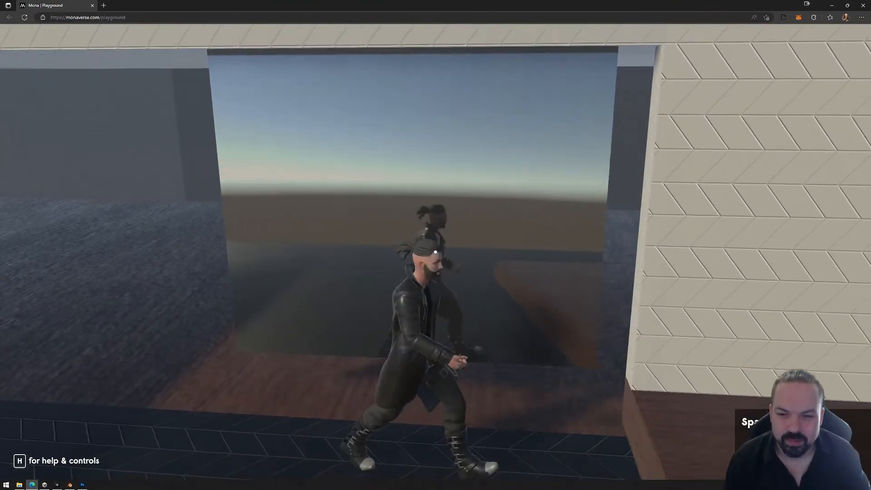
{"action": "key", "text": "s"}
{"action": "key", "text": "w"}
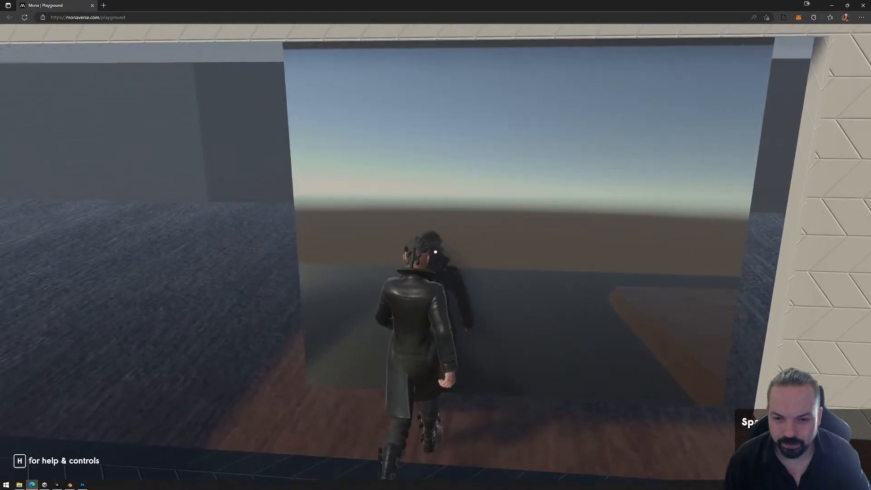
{"action": "key", "text": "s"}
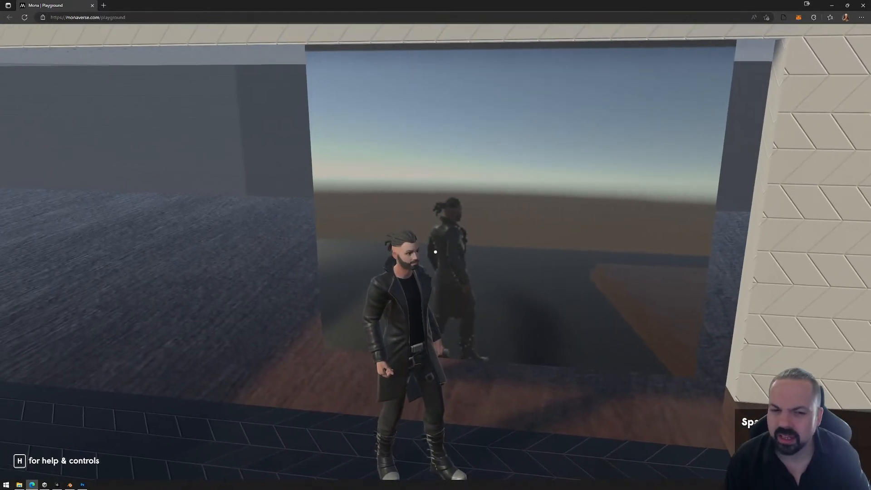
{"action": "key", "text": "a"}
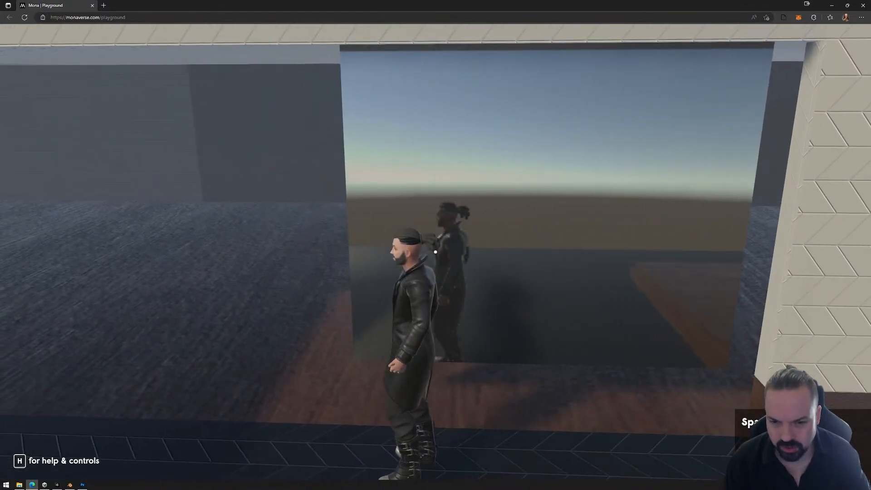
{"action": "key", "text": "d"}
{"action": "key", "text": "a"}
{"action": "key", "text": "s"}
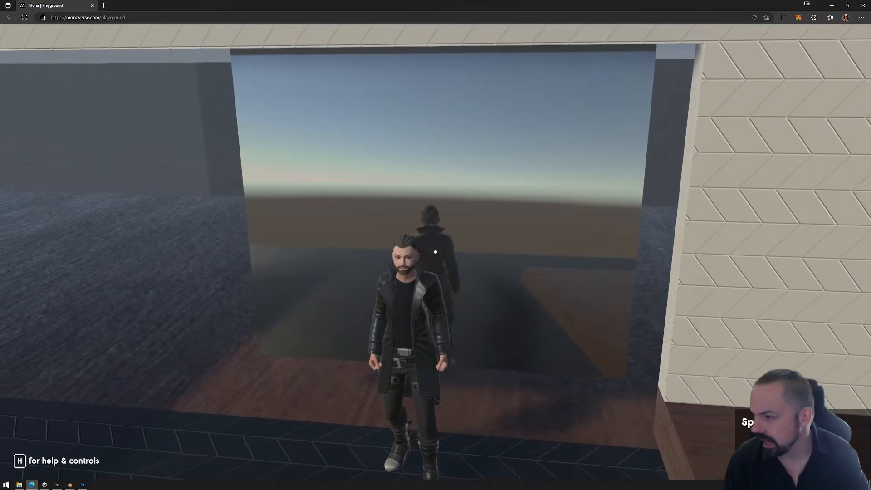
{"action": "key", "text": "a"}
{"action": "key", "text": "w"}
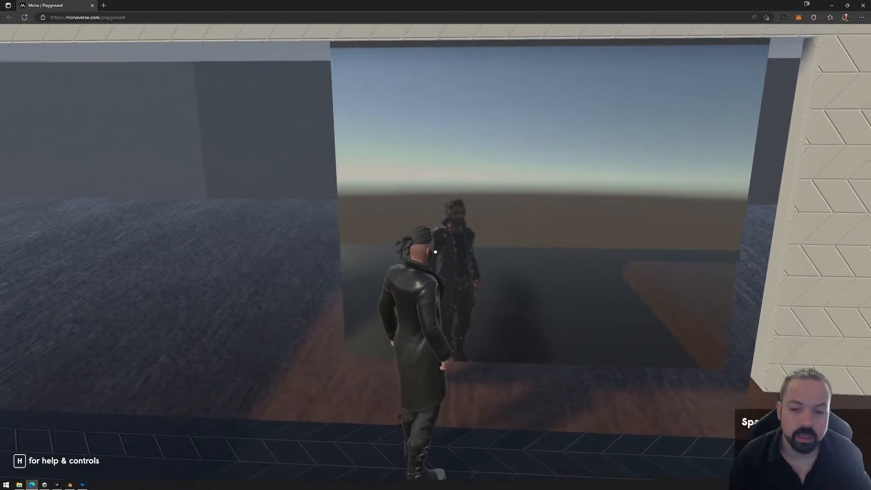
{"action": "key", "text": "Escape"}
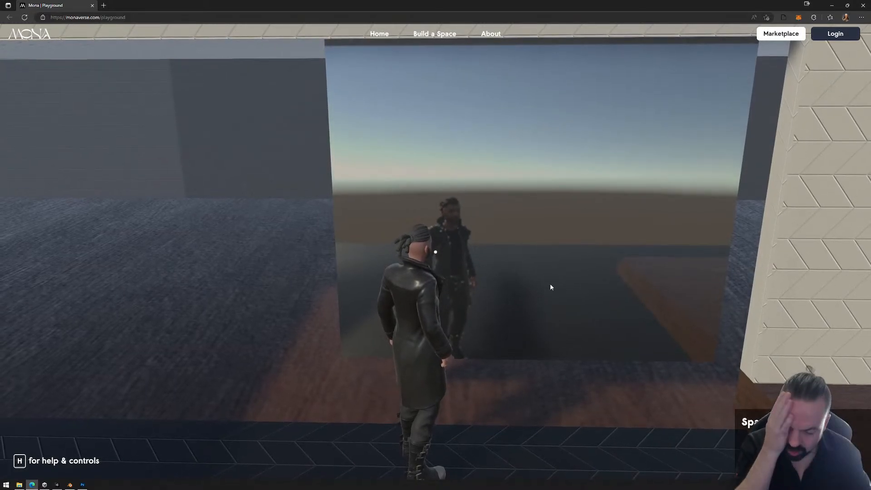
{"action": "left_click", "coordinate": [561, 291]}
{"action": "key", "text": "Escape"}
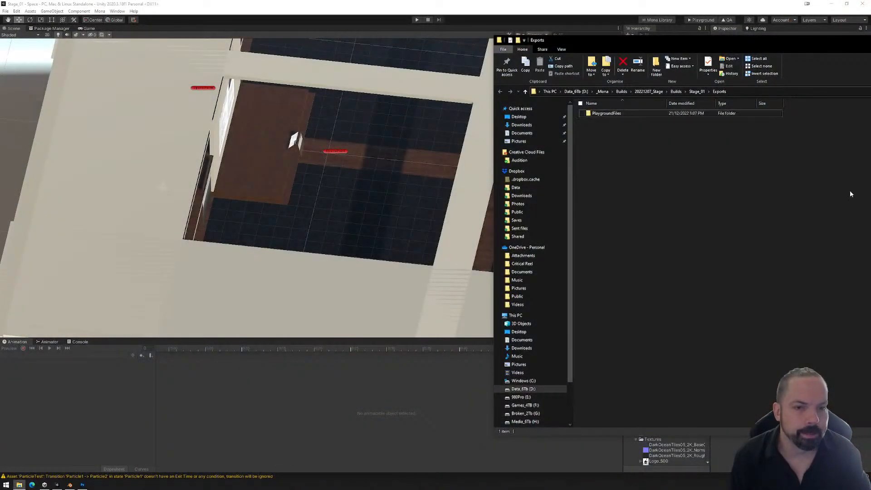
- Delete the PlaygroundFiles folder from the Exports folder and close the file window
{"action": "left_click", "coordinate": [608, 113]}
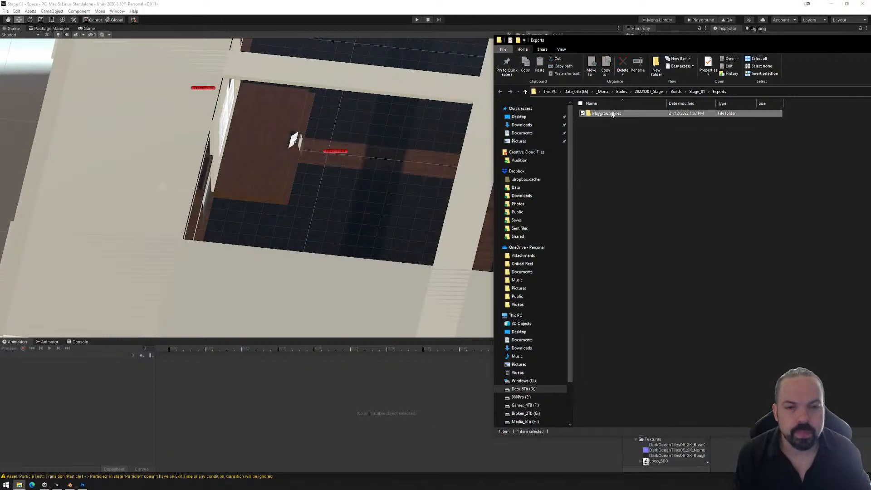
{"action": "key", "text": "Delete"}
{"action": "key", "text": "Return"}
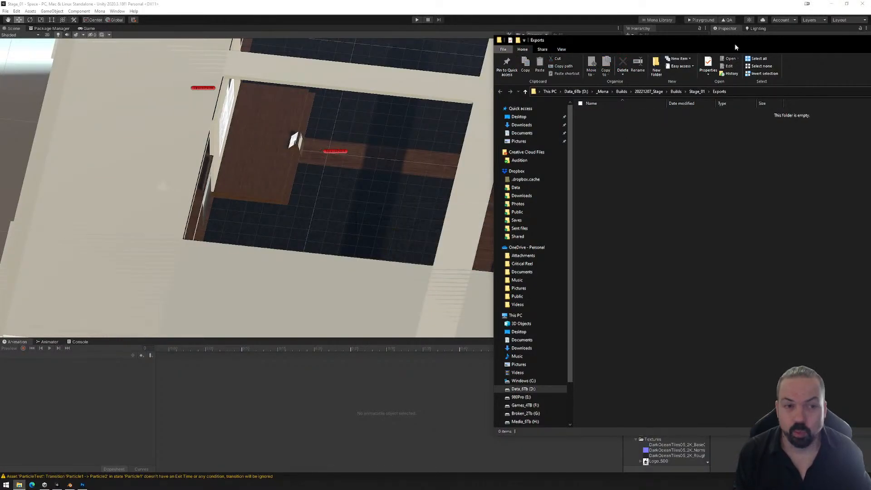
{"action": "left_click_drag", "start_coordinate": [736, 46], "coordinate": [522, 61]}
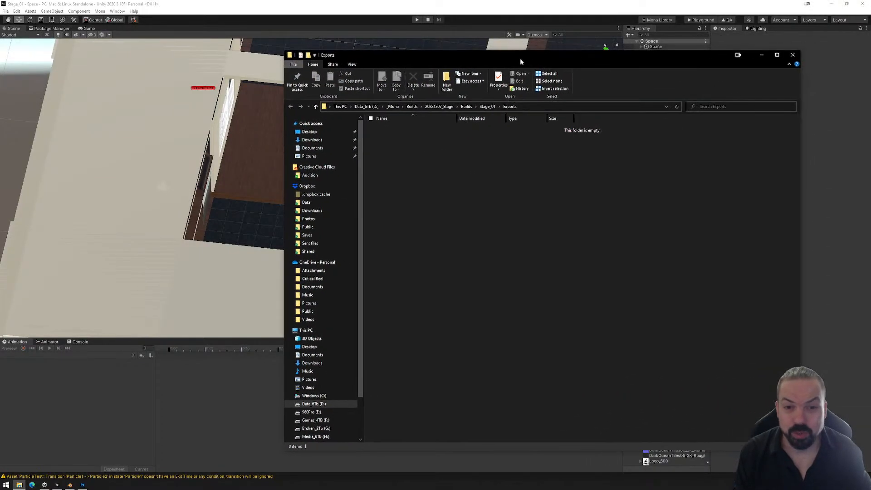
{"action": "left_click", "coordinate": [793, 55]}
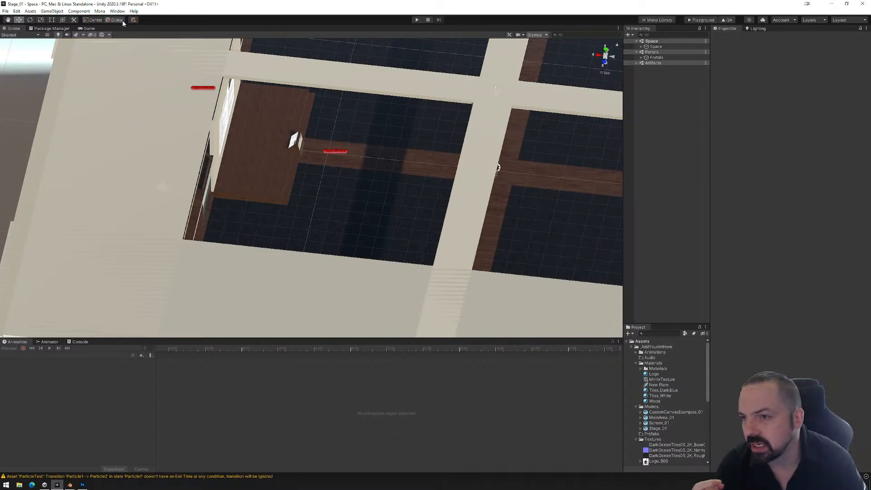
{"action": "left_click", "coordinate": [100, 11]}
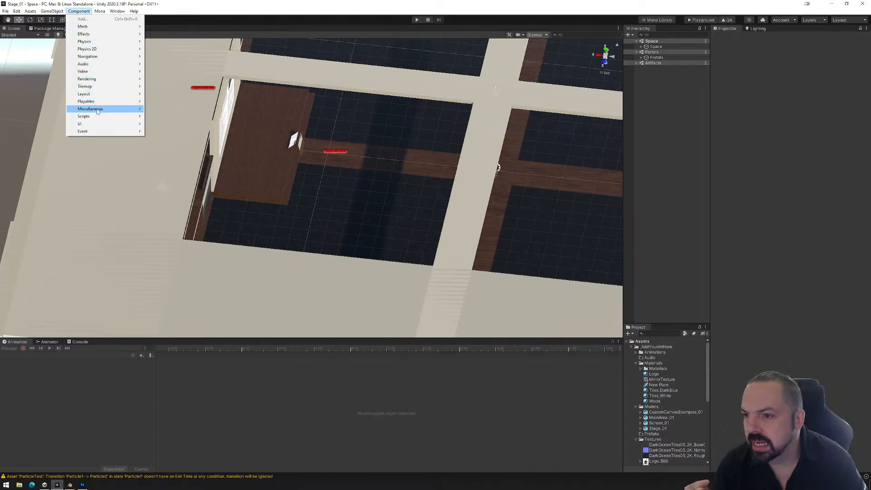
{"action": "mouse_move", "coordinate": [97, 112]}
{"action": "mouse_move", "coordinate": [99, 80]}
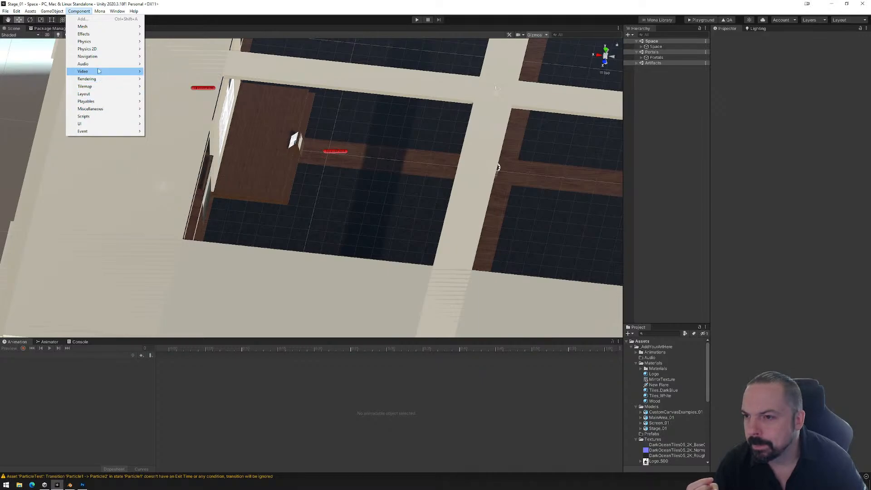
{"action": "mouse_move", "coordinate": [99, 35]}
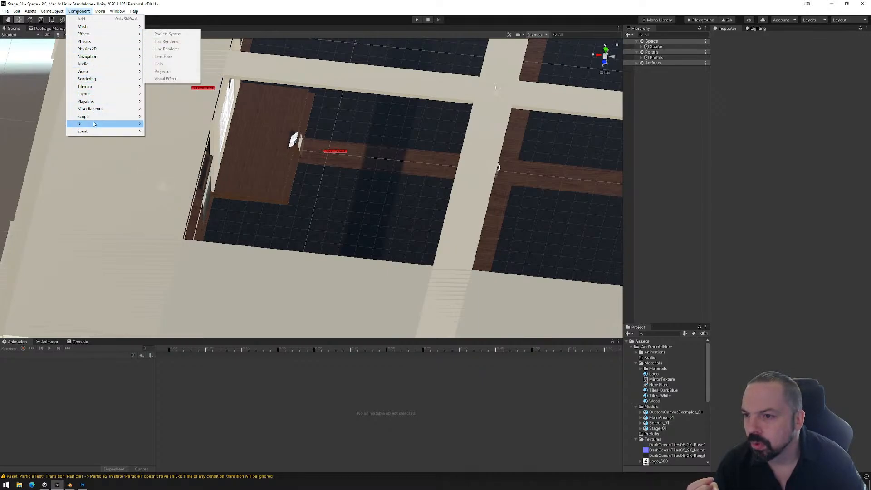
{"action": "mouse_move", "coordinate": [95, 135]}
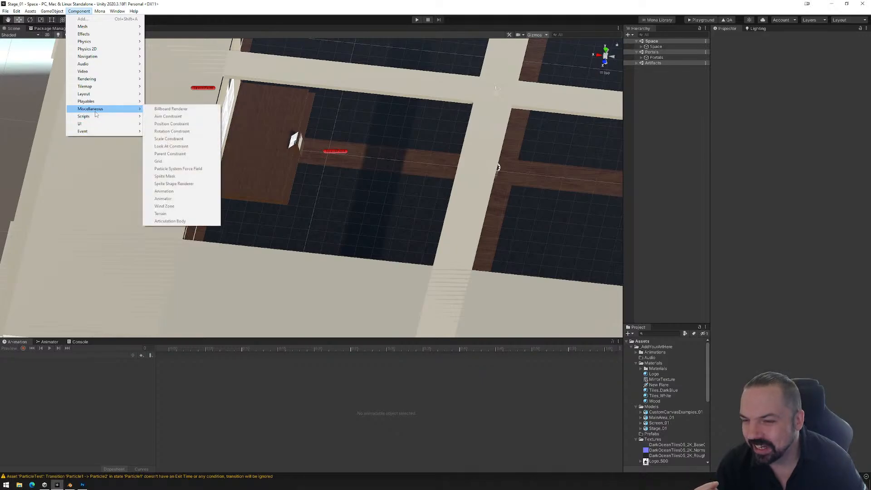
{"action": "left_click", "coordinate": [53, 11]}
{"action": "left_click", "coordinate": [49, 28]}
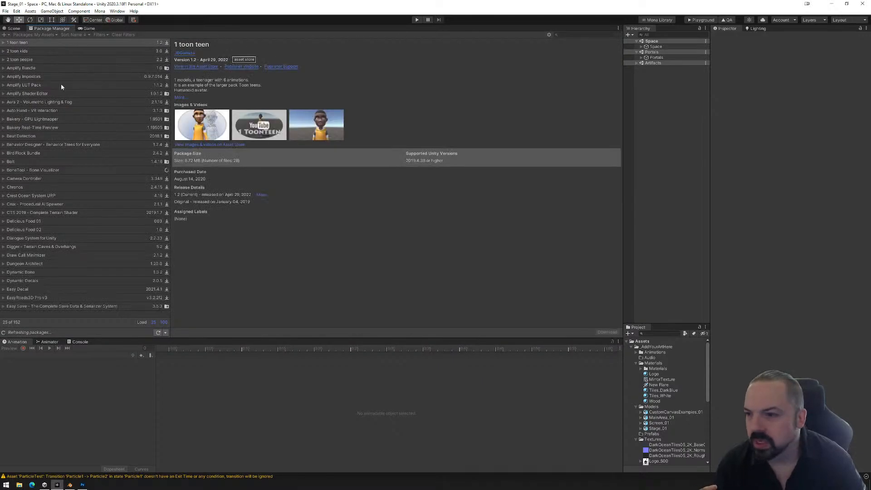
{"action": "left_click", "coordinate": [17, 28]}
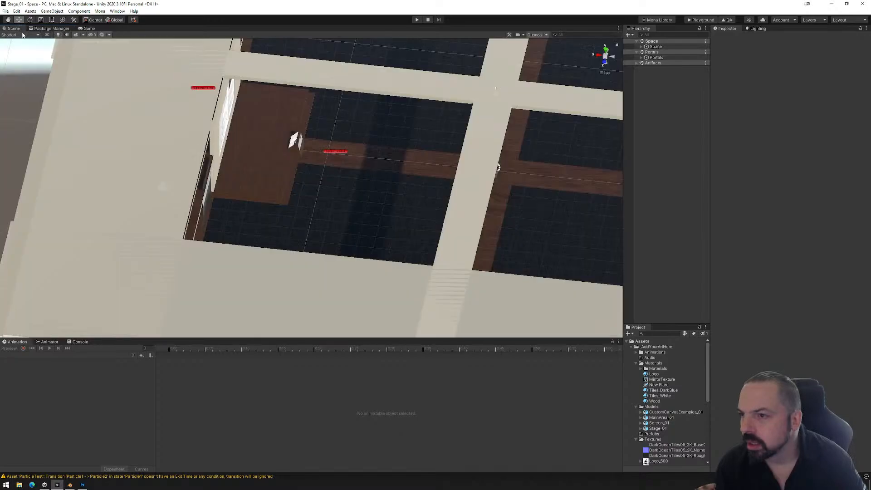
{"action": "left_click", "coordinate": [74, 12]}
{"action": "mouse_move", "coordinate": [52, 11]}
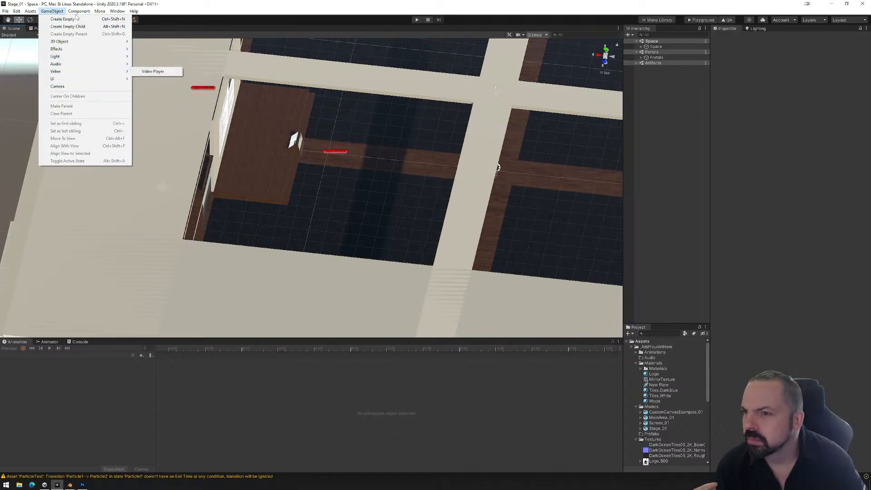
{"action": "left_click", "coordinate": [78, 13]}
- List the Unity Registry packages in the Package Manager and view the details of the Cinemachine package
{"action": "left_click", "coordinate": [58, 30]}
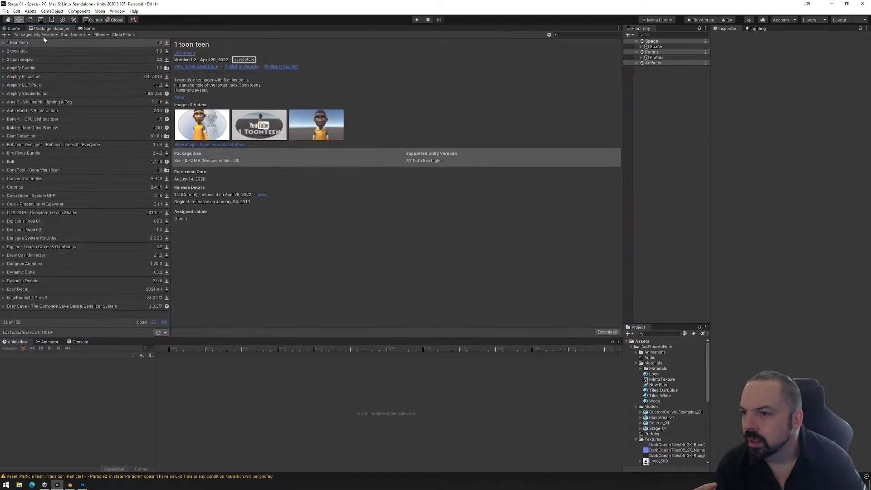
{"action": "left_click", "coordinate": [37, 34]}
{"action": "left_click", "coordinate": [49, 45]}
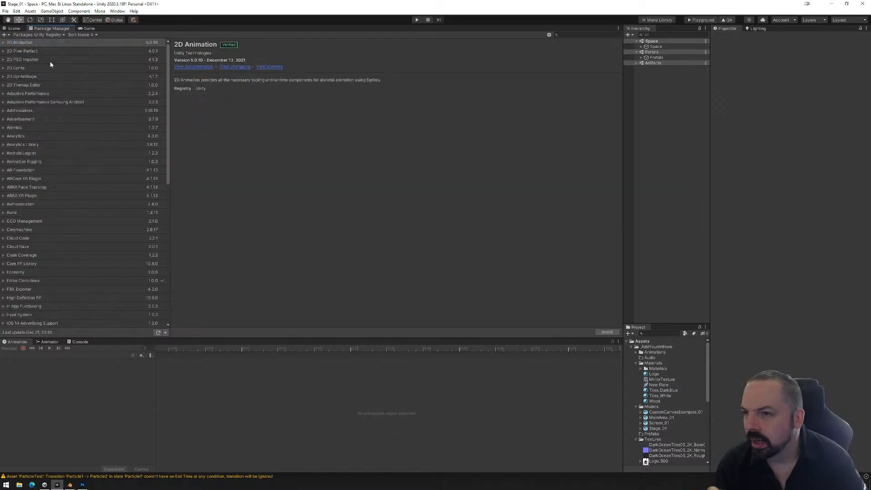
{"action": "left_click", "coordinate": [27, 224]}
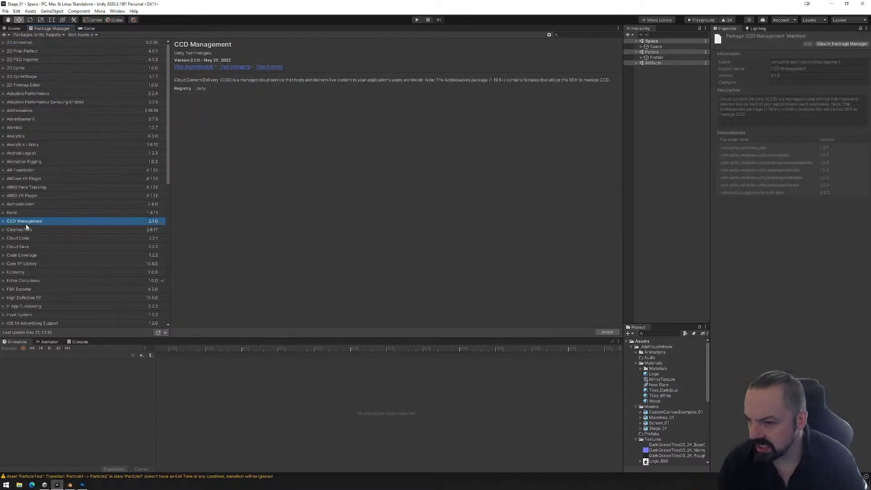
{"action": "left_click", "coordinate": [26, 230]}
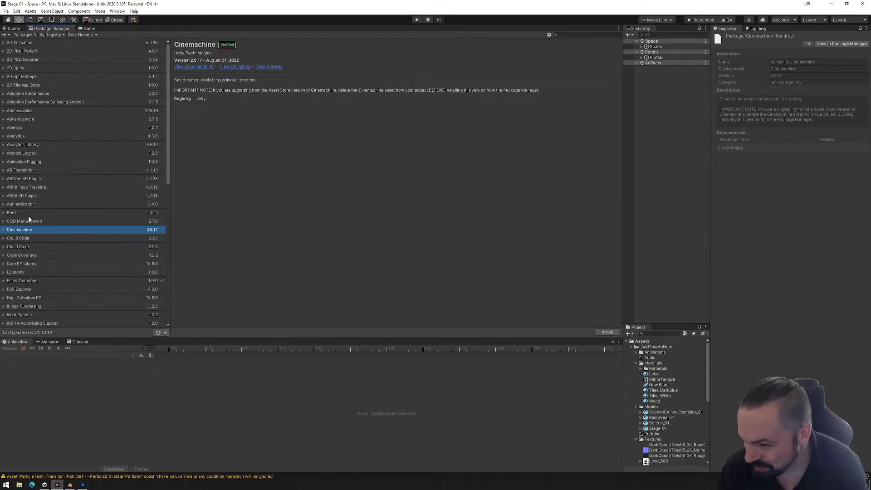
- Switch to the web browser, search for "cinemachine", and read Unity's Cinemachine feature page, including its installation section
{"action": "left_click", "coordinate": [31, 485]}
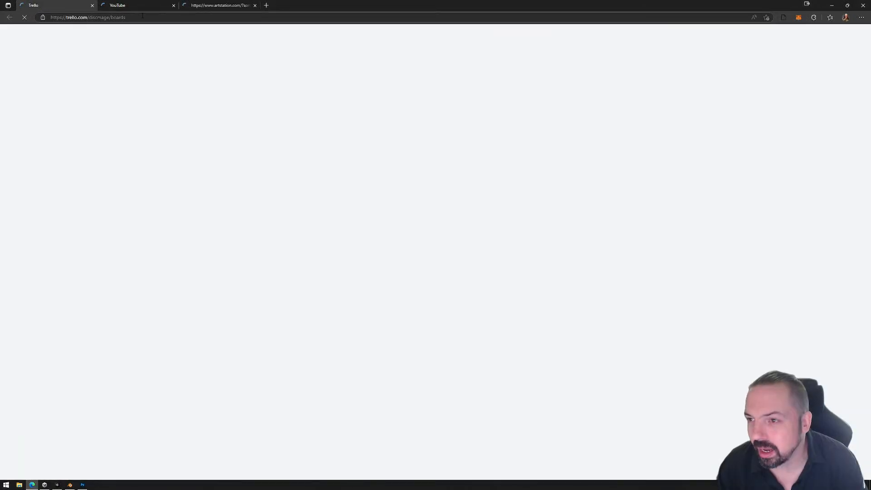
{"action": "left_click", "coordinate": [142, 17]}
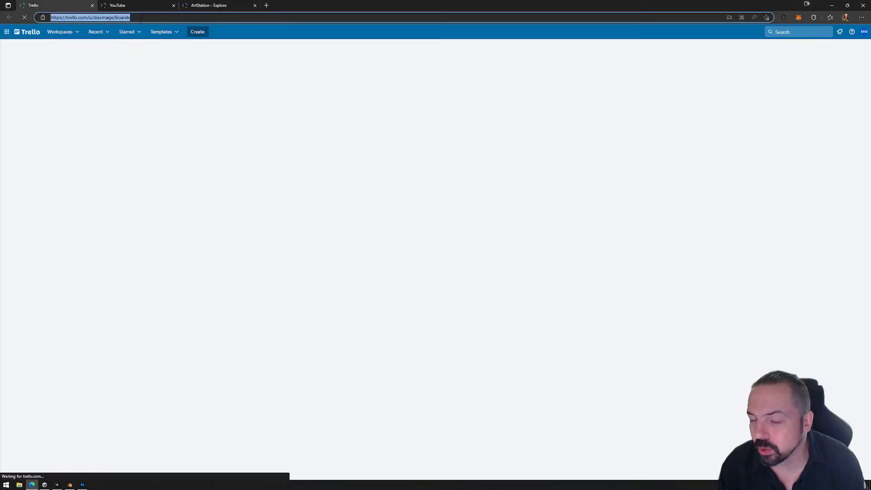
{"action": "type", "text": "cinemachine"}
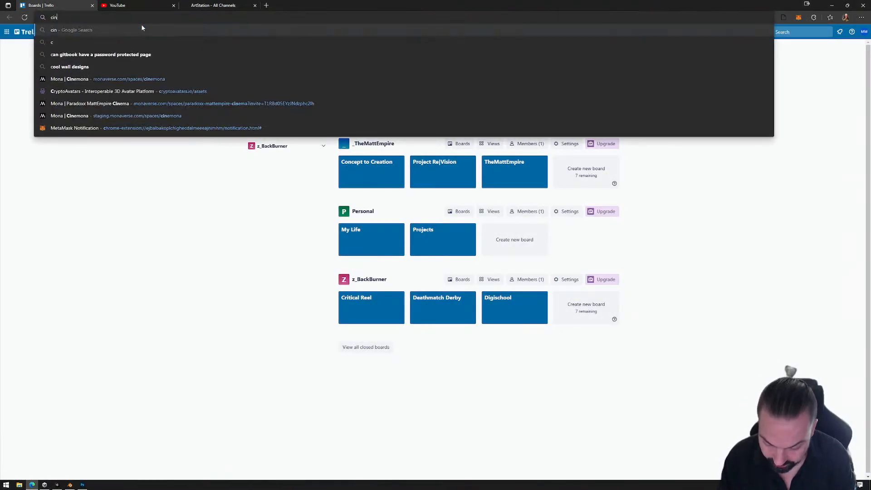
{"action": "key", "text": "Return"}
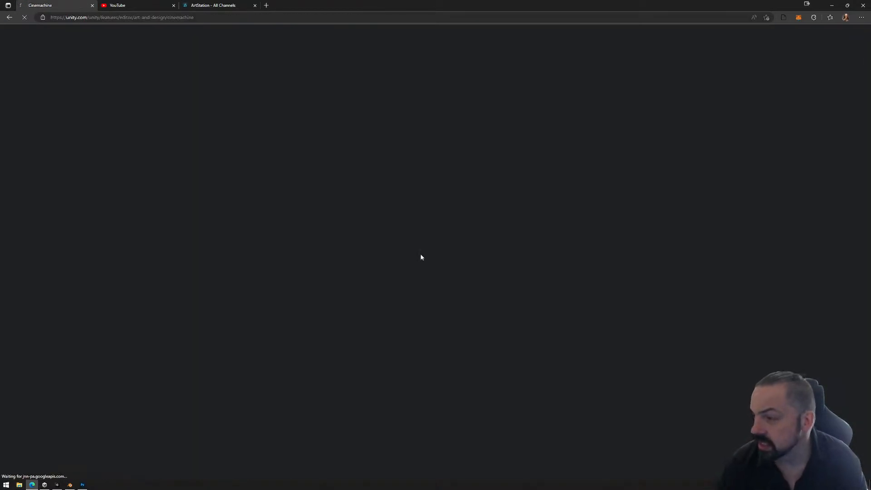
{"action": "scroll", "coordinate": [395, 291], "scroll_direction": "down", "scroll_amount": 8}
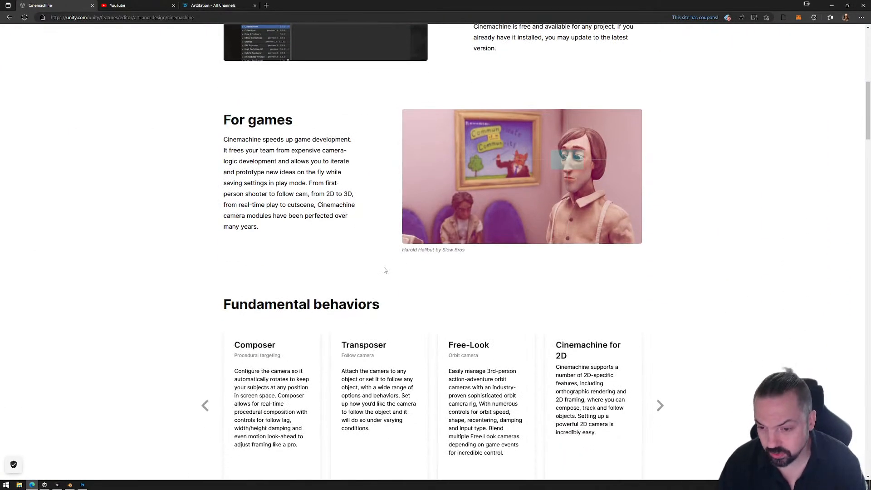
{"action": "scroll", "coordinate": [412, 243], "scroll_direction": "up", "scroll_amount": 5}
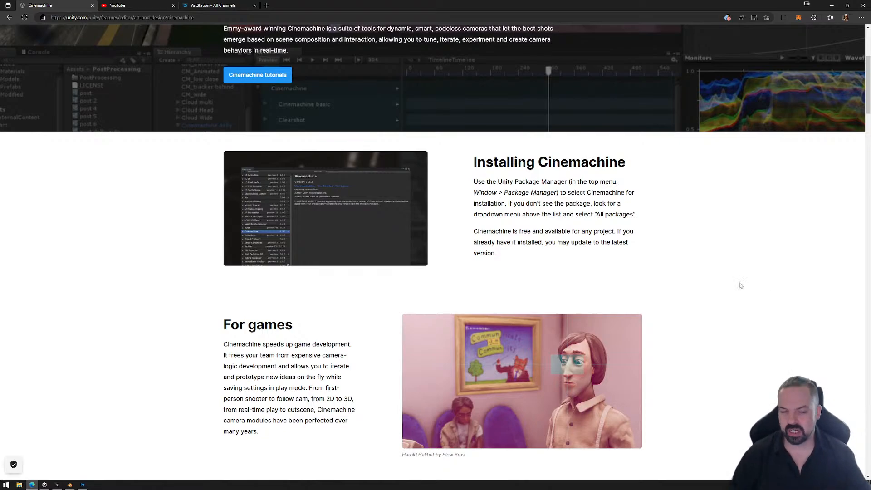
- Read down the Cinemachine page through the games, behaviors, advanced control and features sections to the film and video section
{"action": "scroll", "coordinate": [454, 300], "scroll_direction": "down", "scroll_amount": 2}
{"action": "scroll", "coordinate": [415, 298], "scroll_direction": "down", "scroll_amount": 3}
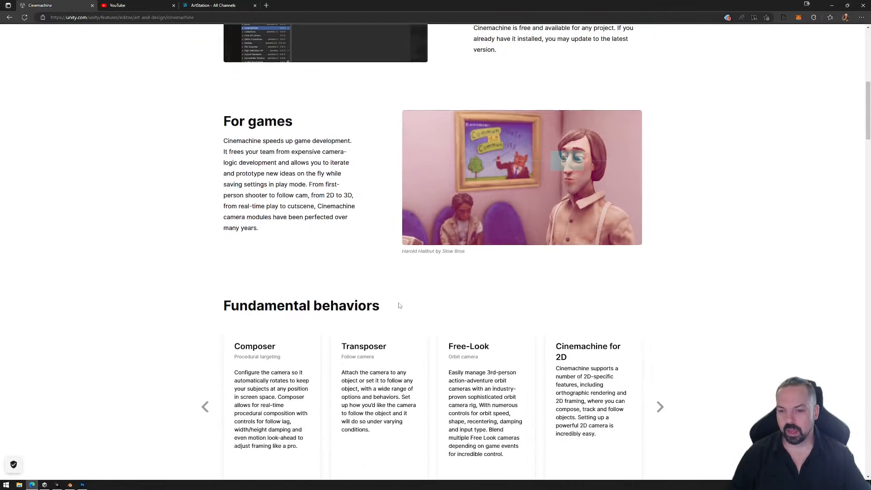
{"action": "scroll", "coordinate": [408, 351], "scroll_direction": "down", "scroll_amount": 2}
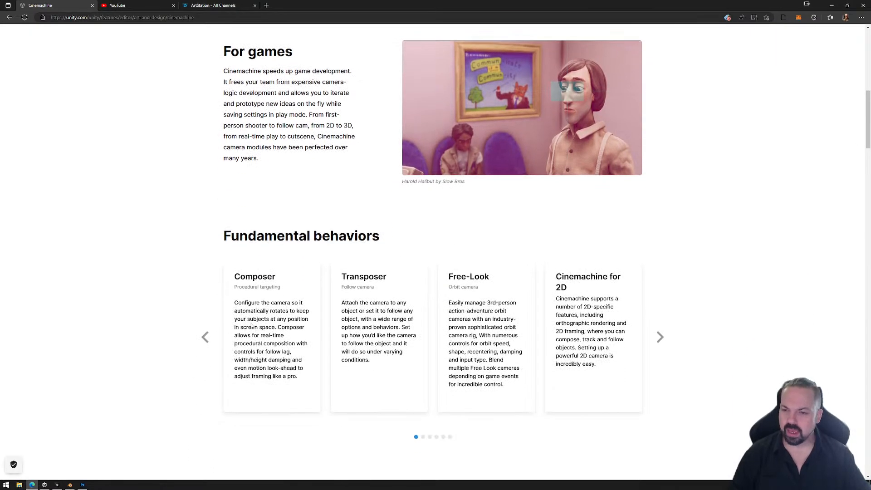
{"action": "scroll", "coordinate": [499, 331], "scroll_direction": "down", "scroll_amount": 2}
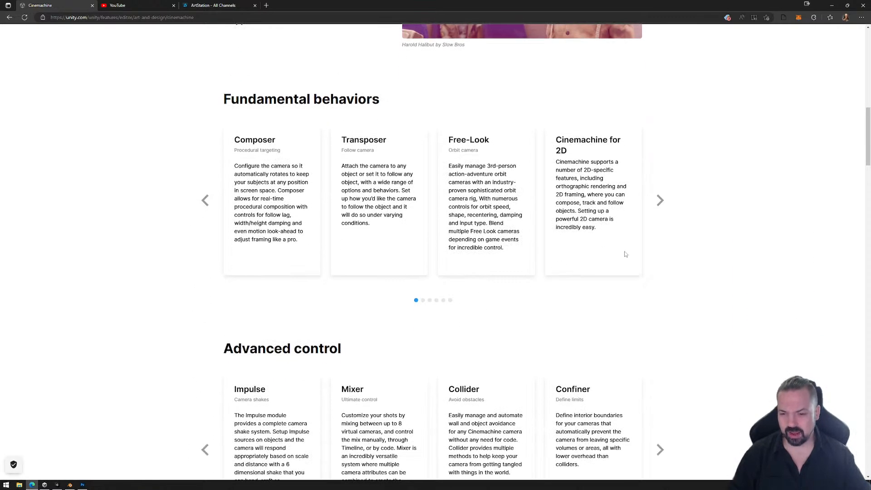
{"action": "scroll", "coordinate": [518, 332], "scroll_direction": "down", "scroll_amount": 3}
{"action": "scroll", "coordinate": [532, 302], "scroll_direction": "down", "scroll_amount": 5}
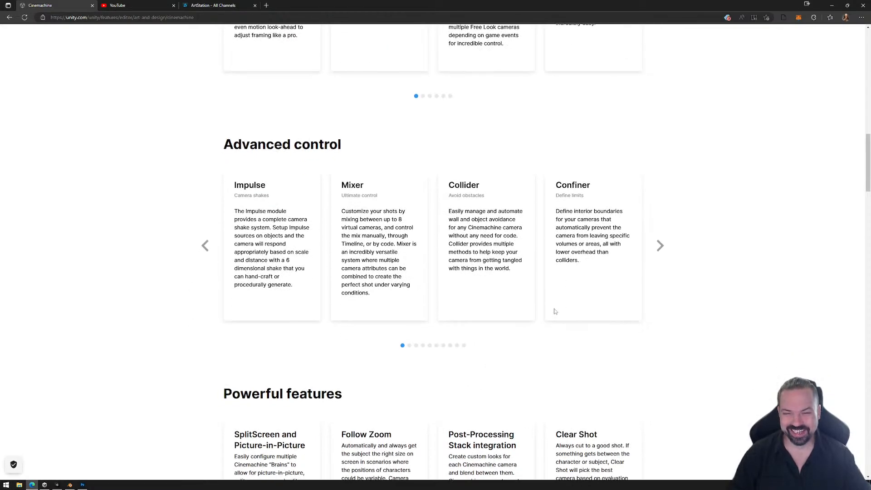
{"action": "scroll", "coordinate": [515, 305], "scroll_direction": "down", "scroll_amount": 6}
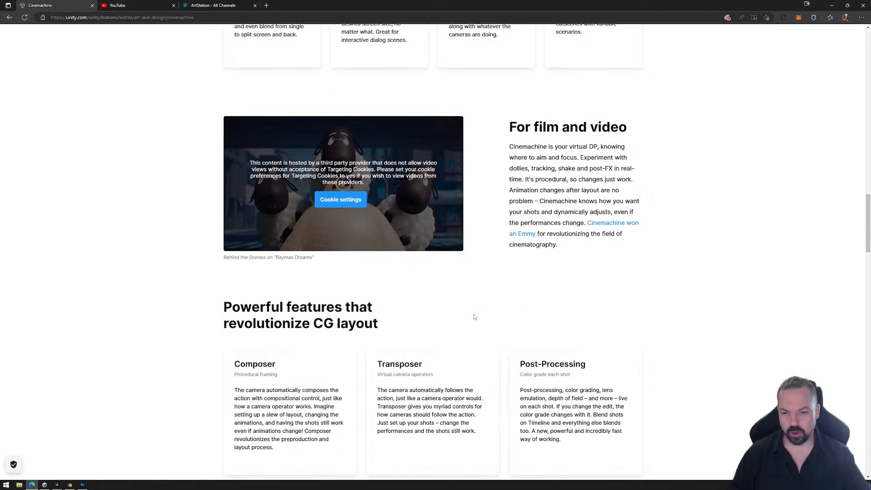
{"action": "scroll", "coordinate": [474, 317], "scroll_direction": "down", "scroll_amount": 2}
- Go back to the Advanced control section and browse through its feature cards, from Impulse through Noise and Priority to Clear Shot
{"action": "scroll", "coordinate": [470, 273], "scroll_direction": "up", "scroll_amount": 10}
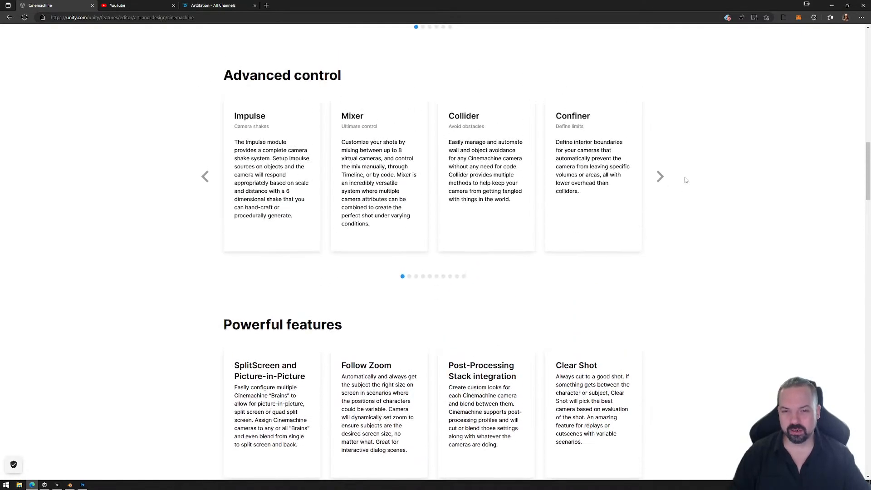
{"action": "left_click", "coordinate": [660, 177]}
{"action": "left_click", "coordinate": [660, 178]}
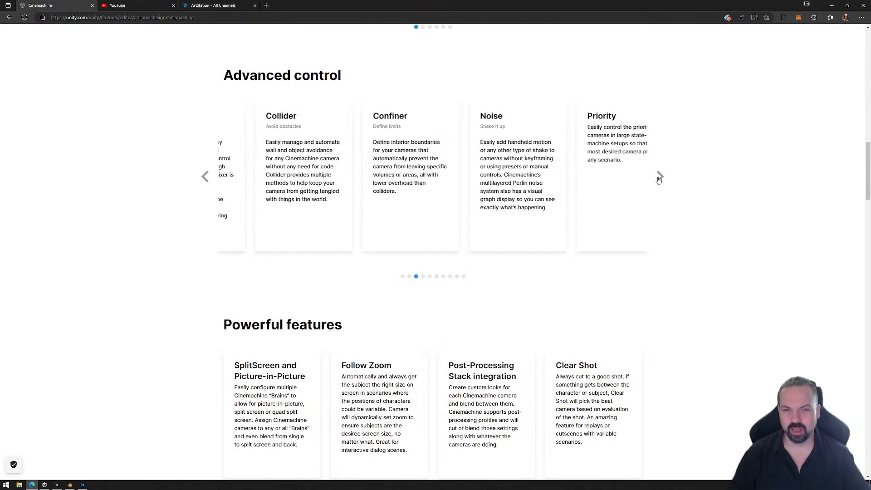
{"action": "left_click", "coordinate": [660, 178]}
{"action": "left_click", "coordinate": [661, 178]}
{"action": "left_click", "coordinate": [661, 177]}
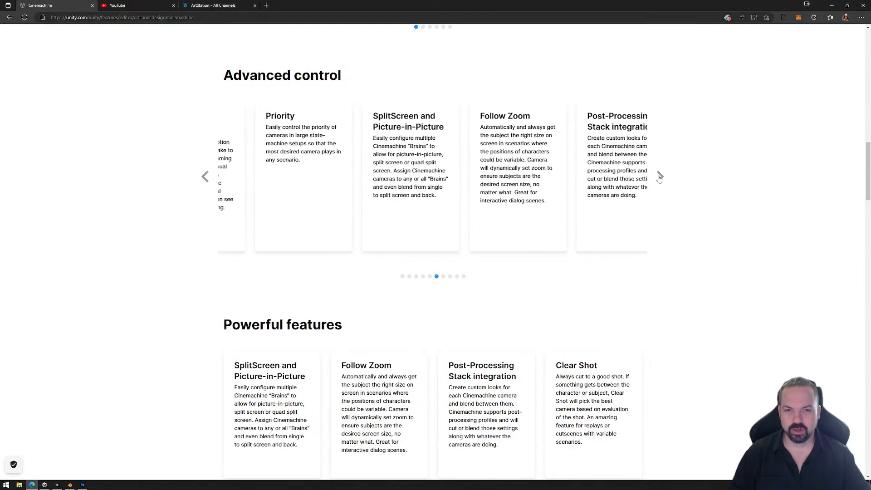
{"action": "left_click", "coordinate": [660, 177]}
{"action": "left_click", "coordinate": [661, 177]}
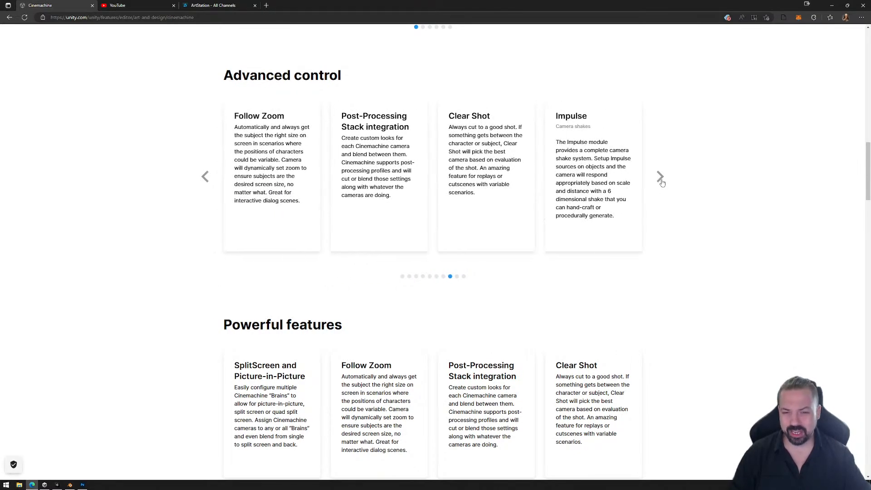
{"action": "left_click", "coordinate": [660, 177]}
{"action": "left_click", "coordinate": [661, 177]}
- Browse the Fundamental behaviors cards through Target Groups and Custom Blends, and return to the installation section
{"action": "scroll", "coordinate": [662, 186], "scroll_direction": "up", "scroll_amount": 5}
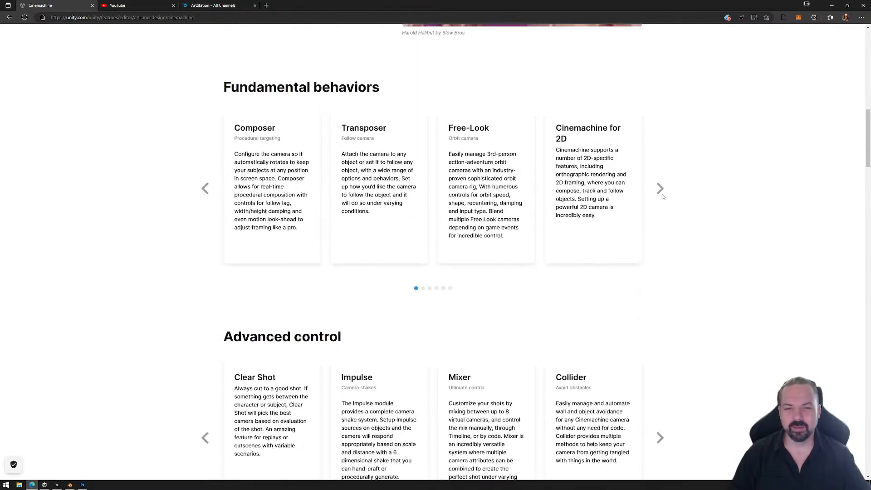
{"action": "left_click", "coordinate": [661, 202]}
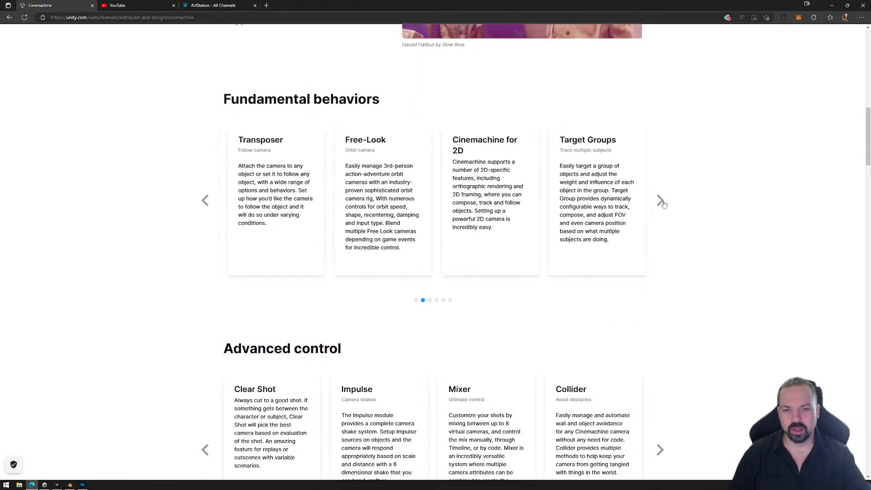
{"action": "left_click", "coordinate": [661, 202]}
{"action": "left_click", "coordinate": [661, 202]}
{"action": "left_click", "coordinate": [661, 202]}
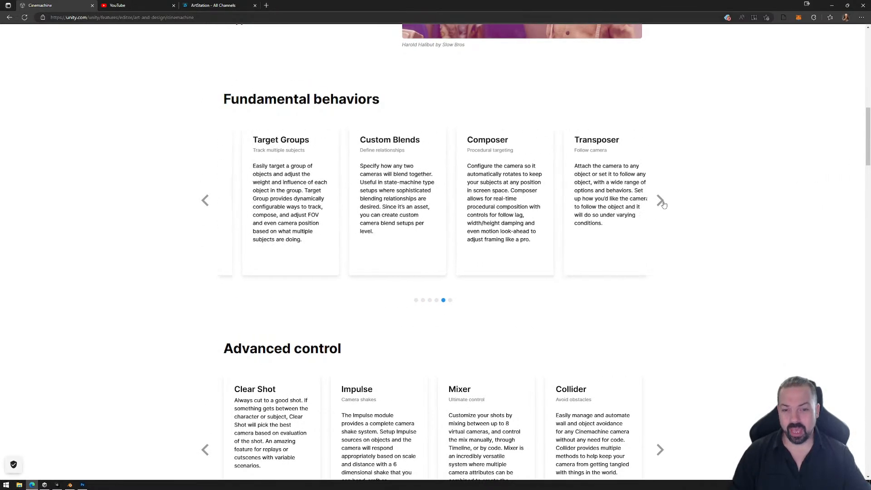
{"action": "scroll", "coordinate": [667, 208], "scroll_direction": "up", "scroll_amount": 10}
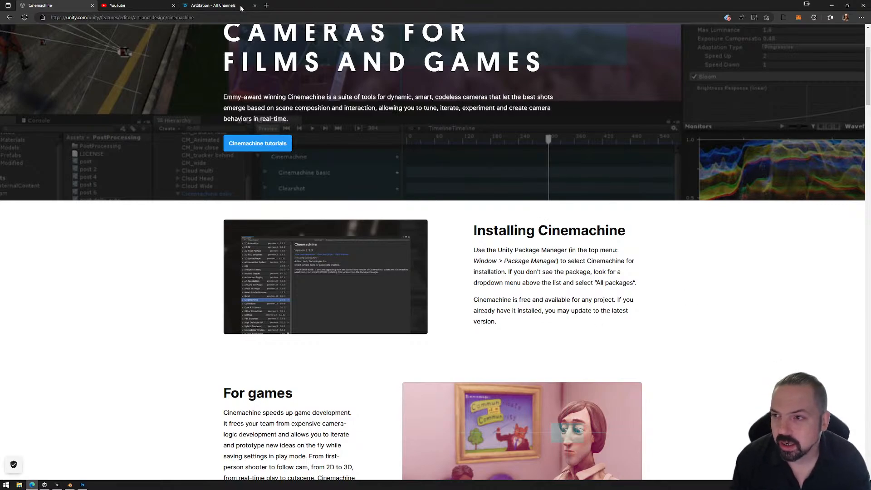
- Close the Cinemachine page and the web browser, and return to the Scene view in Unity
{"action": "left_click", "coordinate": [92, 5]}
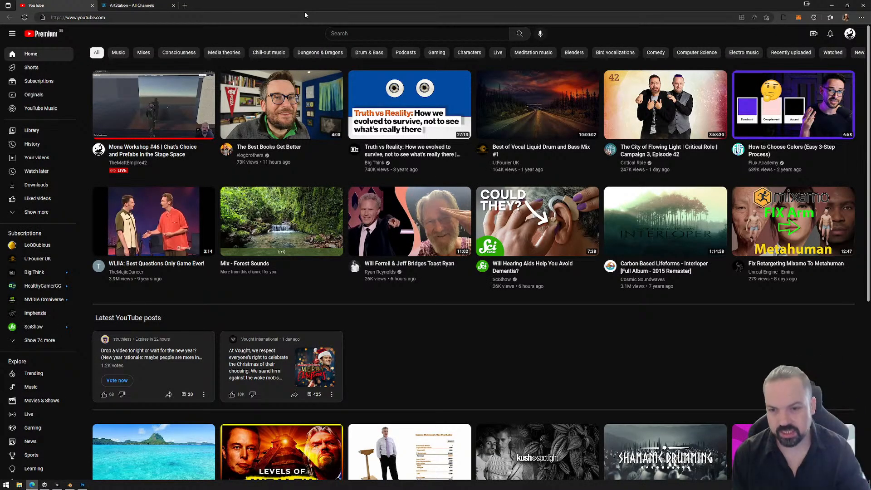
{"action": "left_click", "coordinate": [864, 5]}
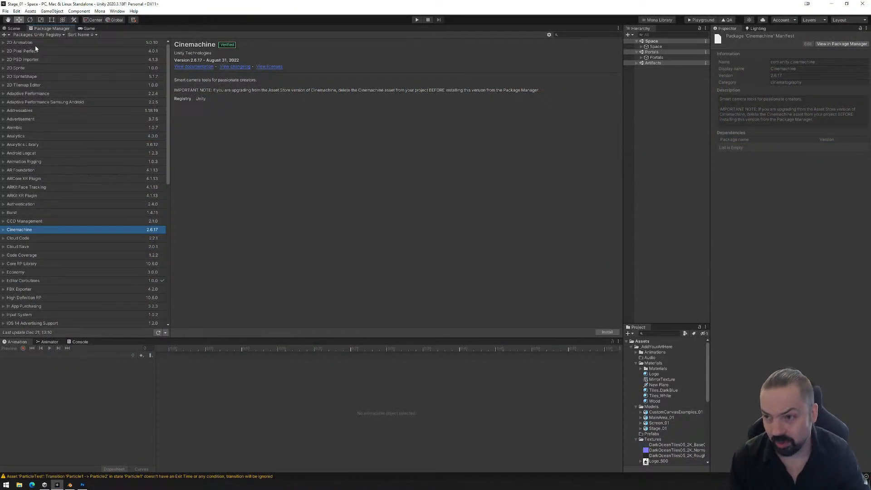
{"action": "left_click", "coordinate": [14, 29]}
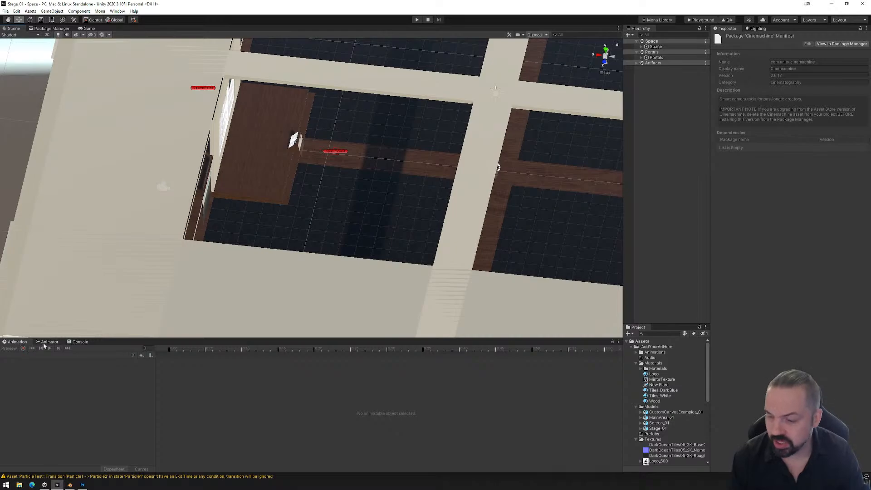